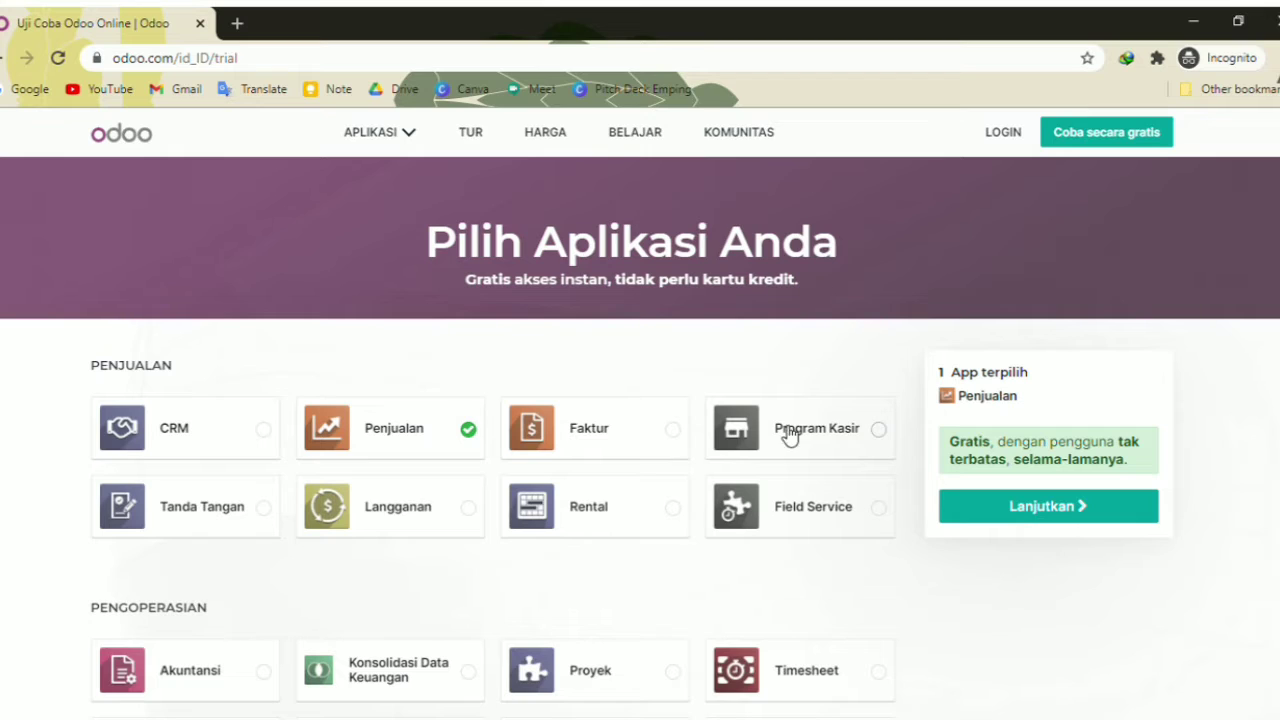
Tick Program Kasir and Faktur as trial apps
left_click(842, 440)
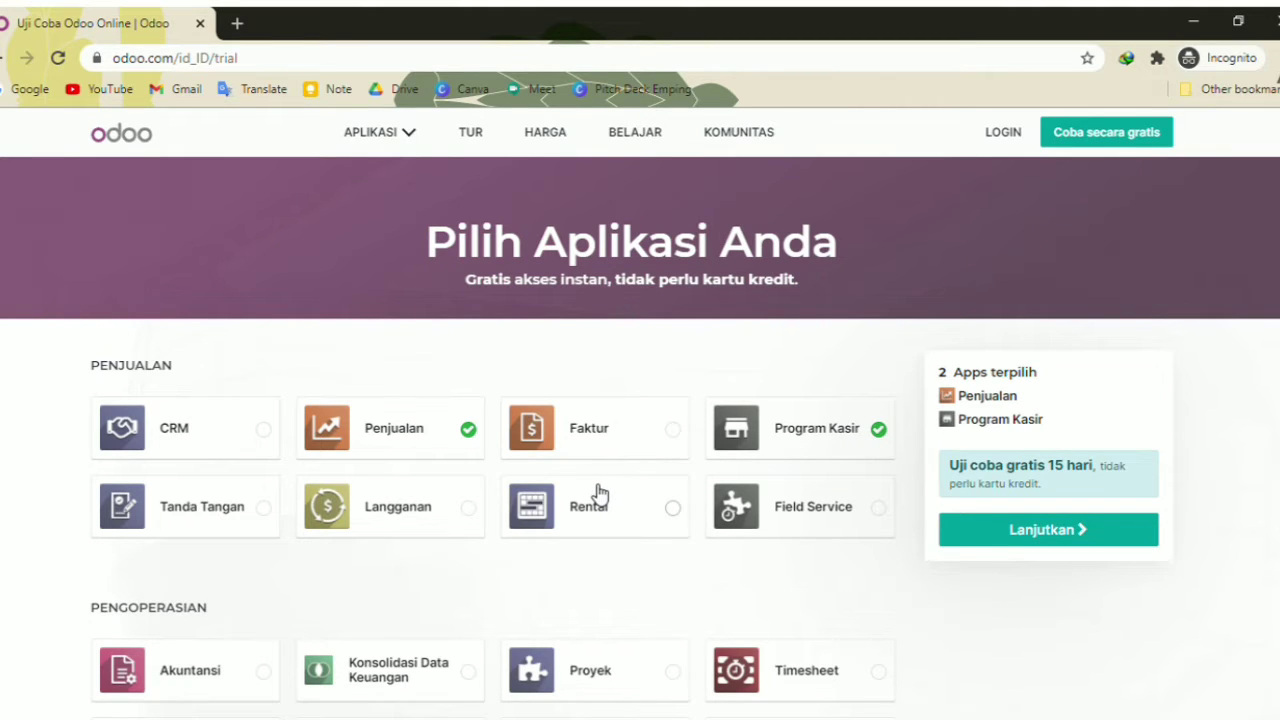
left_click(616, 443)
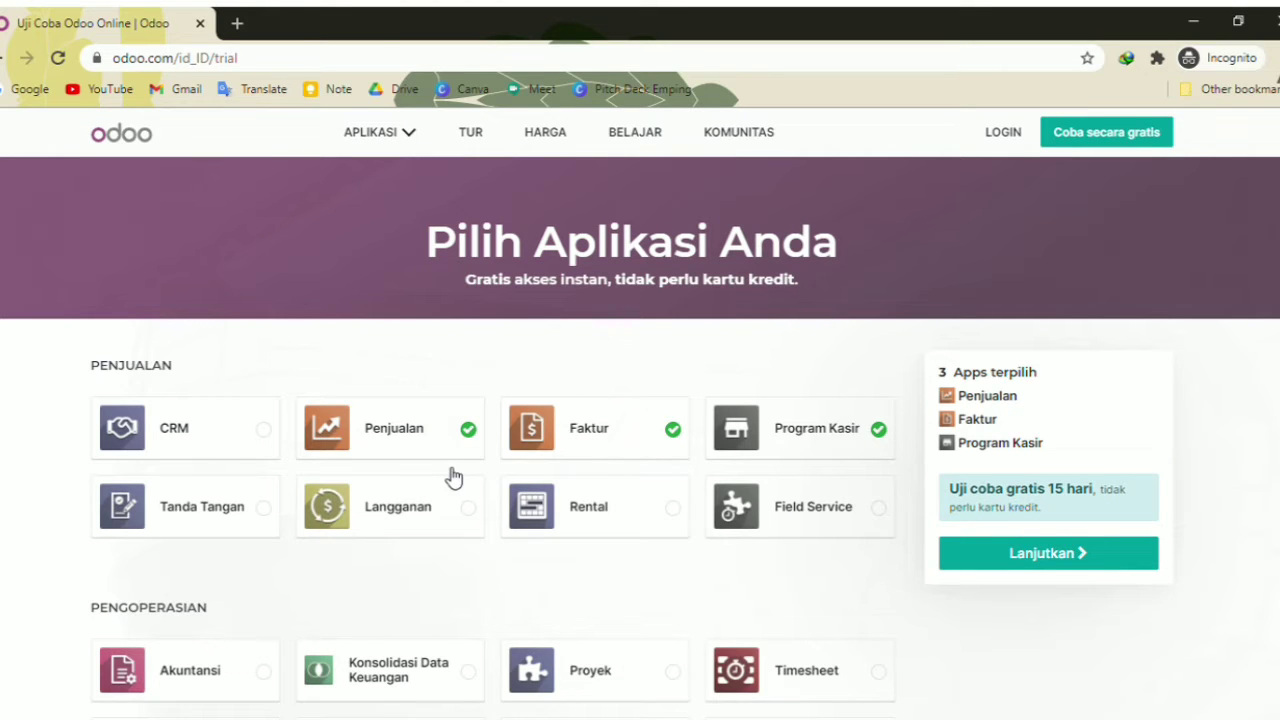
scroll(452, 475, "down", 2)
scroll(452, 468, "down", 5)
scroll(451, 460, "up", 6)
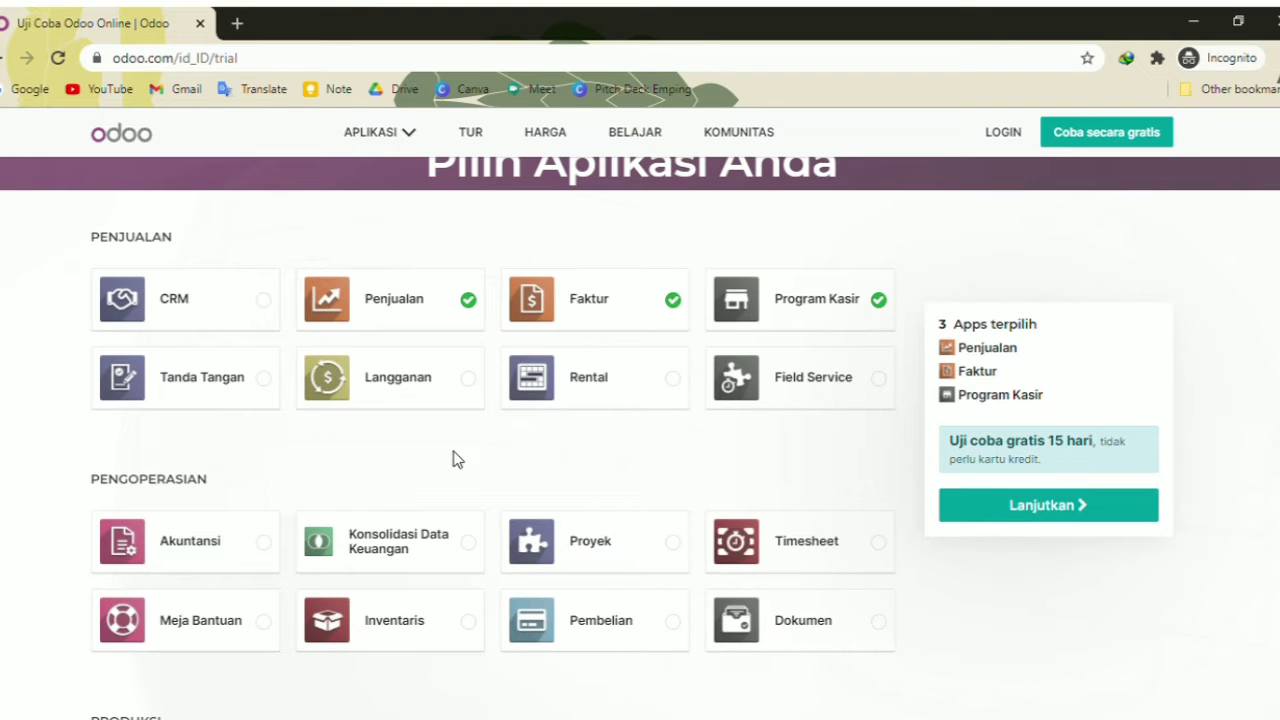
scroll(456, 459, "down", 3)
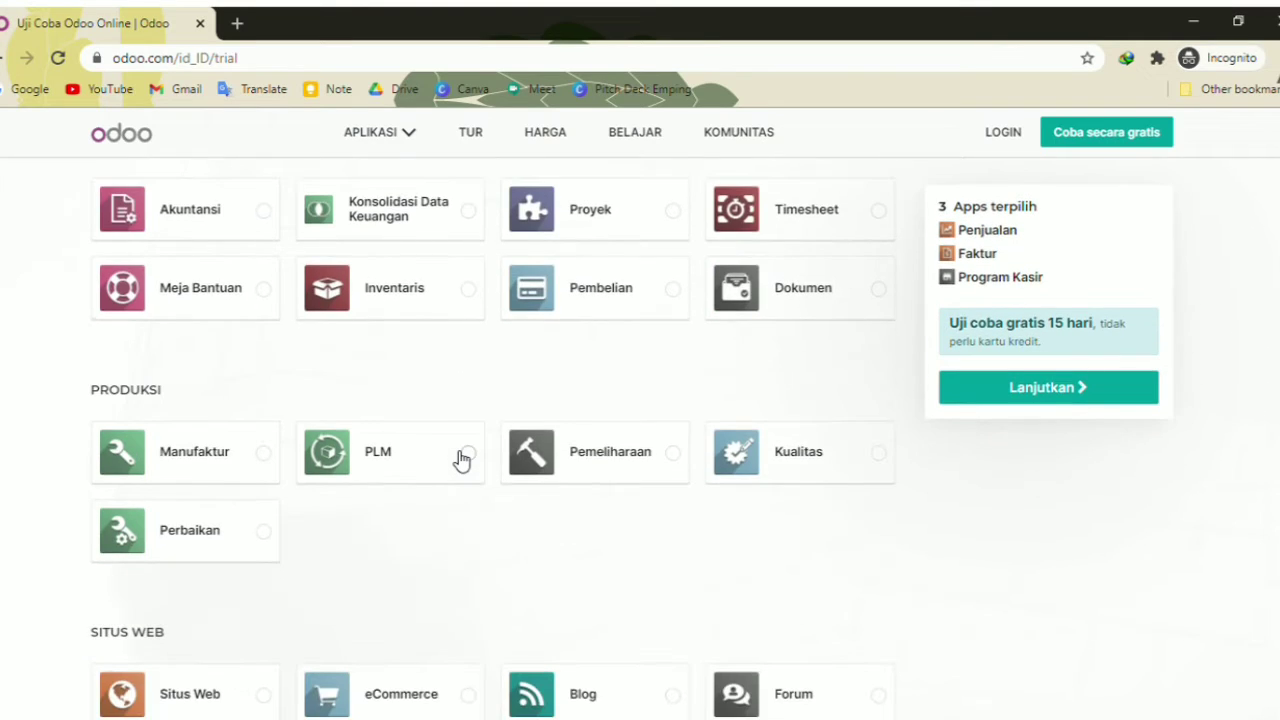
scroll(448, 440, "down", 1)
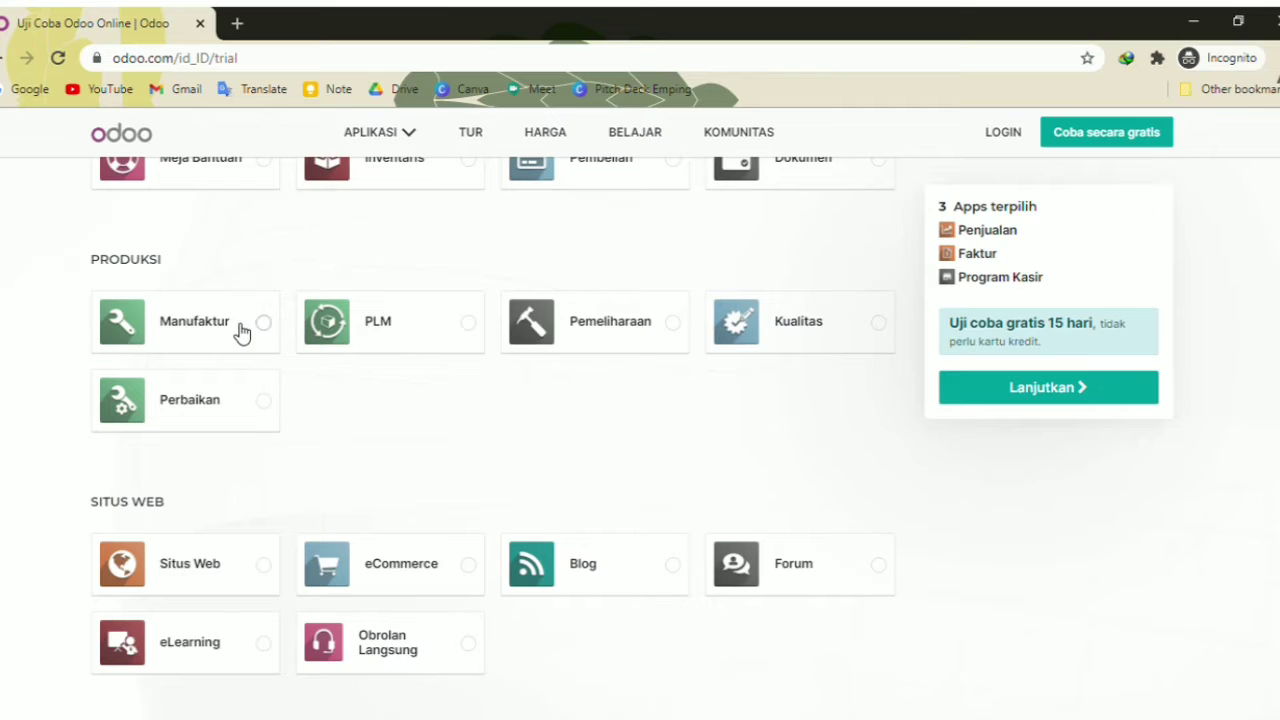
Add Manufaktur and Inventaris to the chosen apps and continue to sign-up
left_click(241, 332)
scroll(460, 410, "up", 1)
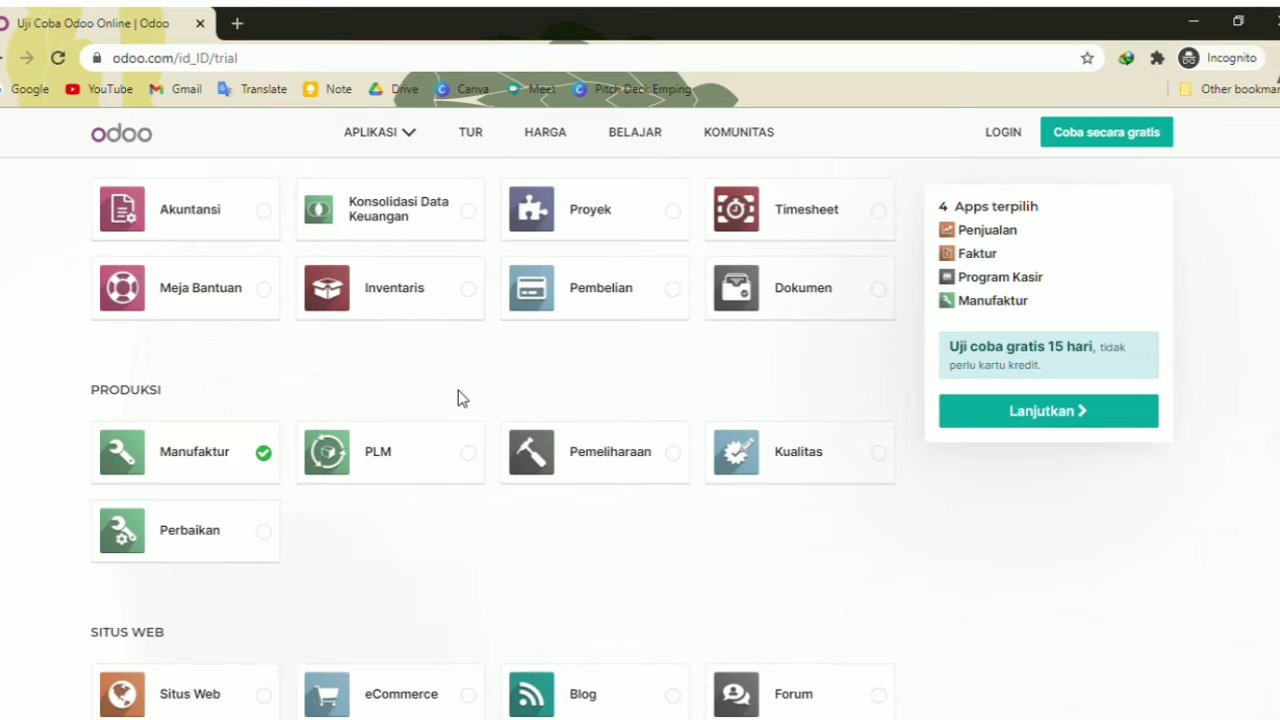
scroll(458, 390, "up", 4)
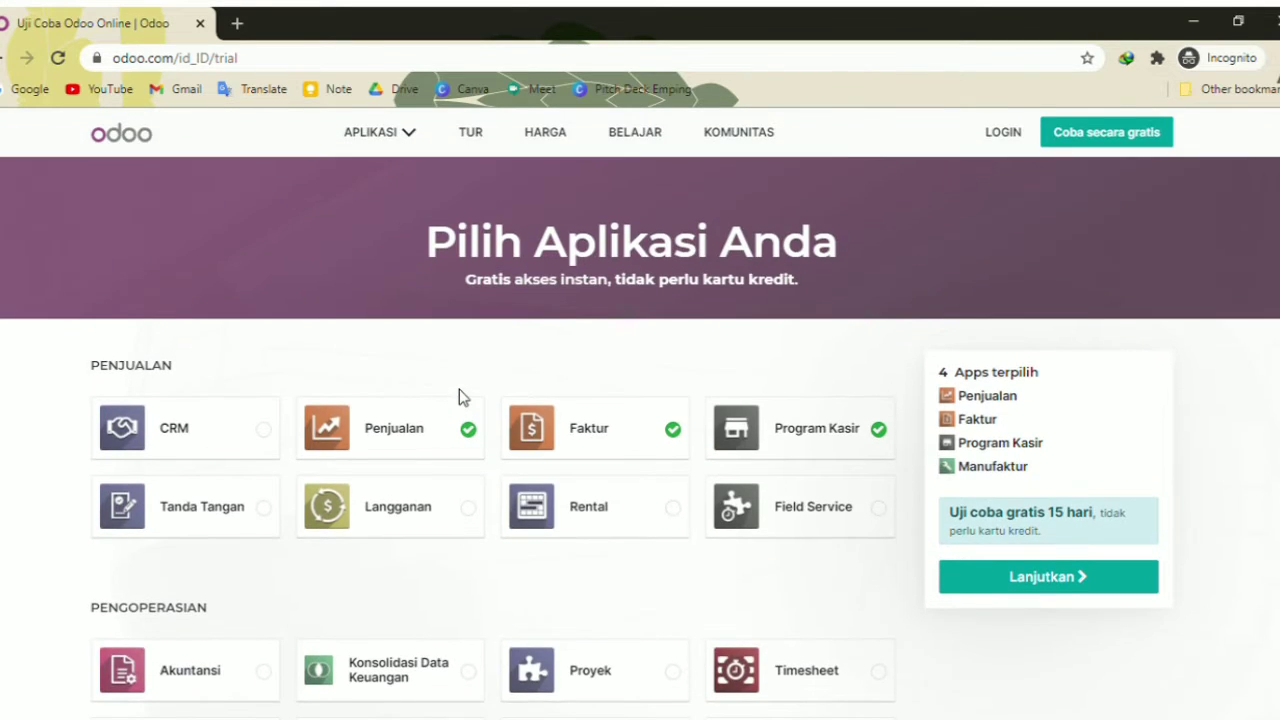
scroll(459, 389, "down", 2)
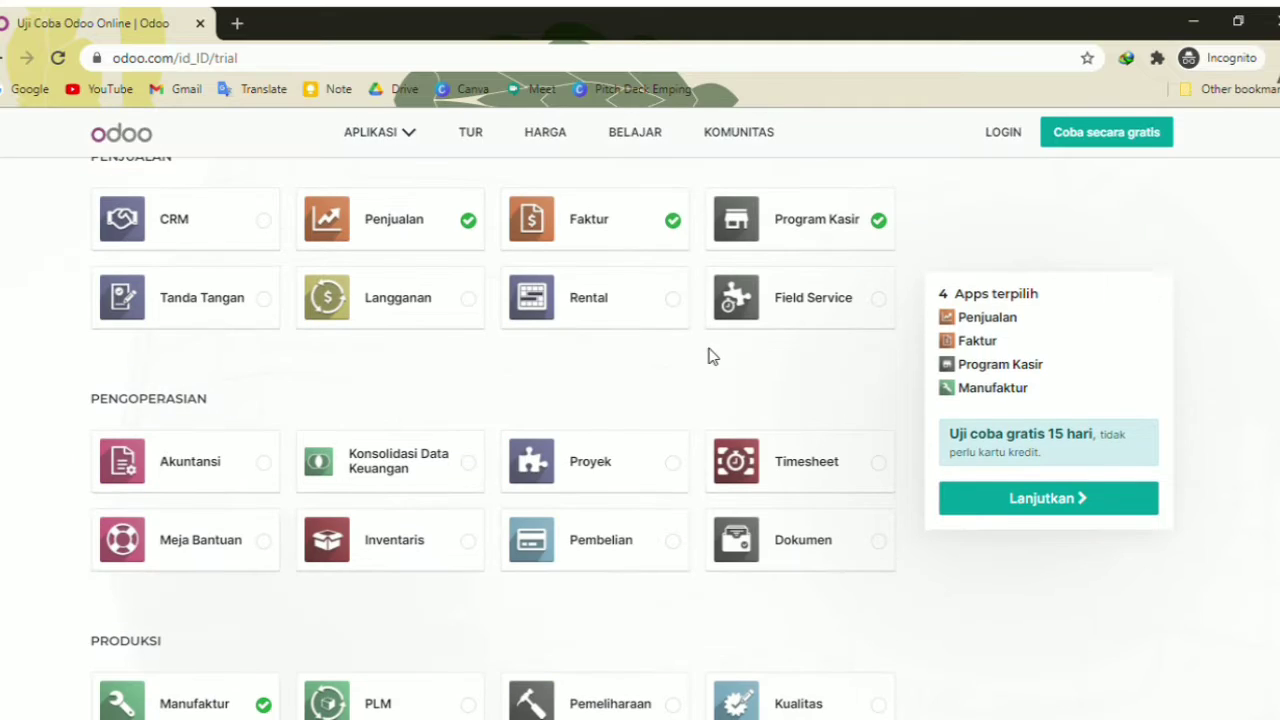
left_click(444, 568)
left_click(1043, 530)
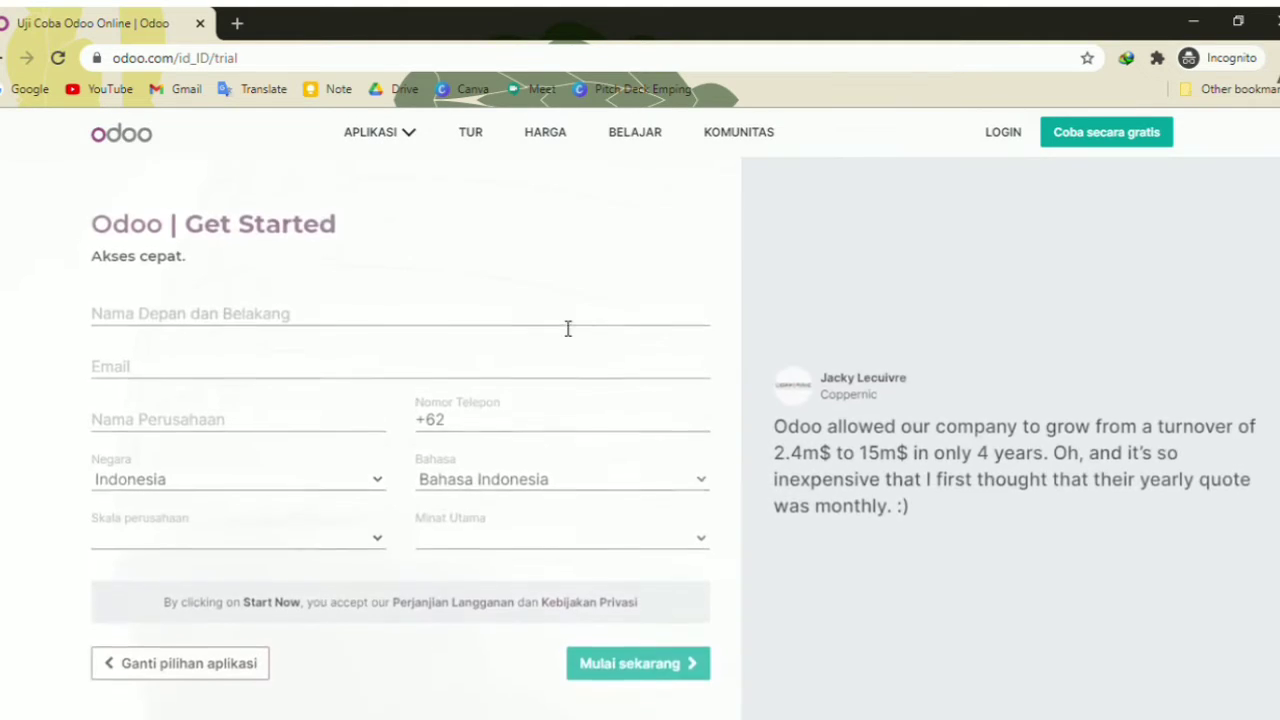
Enter the user's name and paste in their e-mail address
left_click(334, 314)
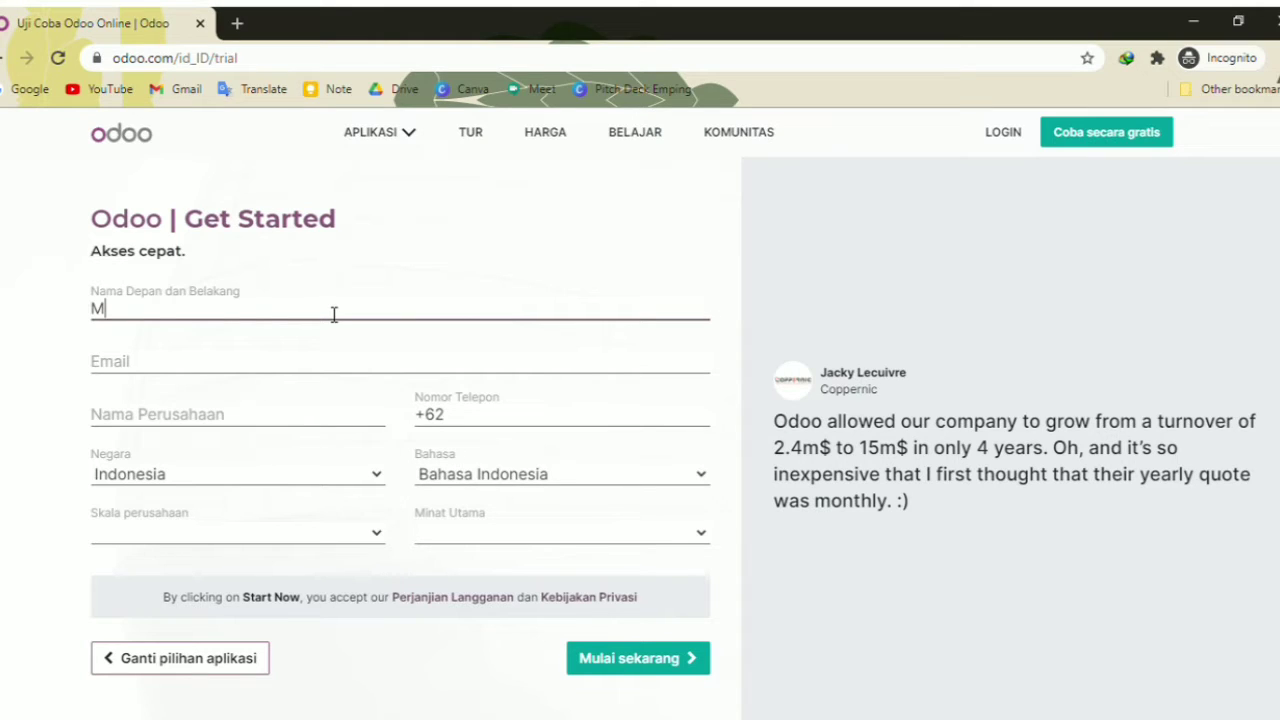
key("Tab")
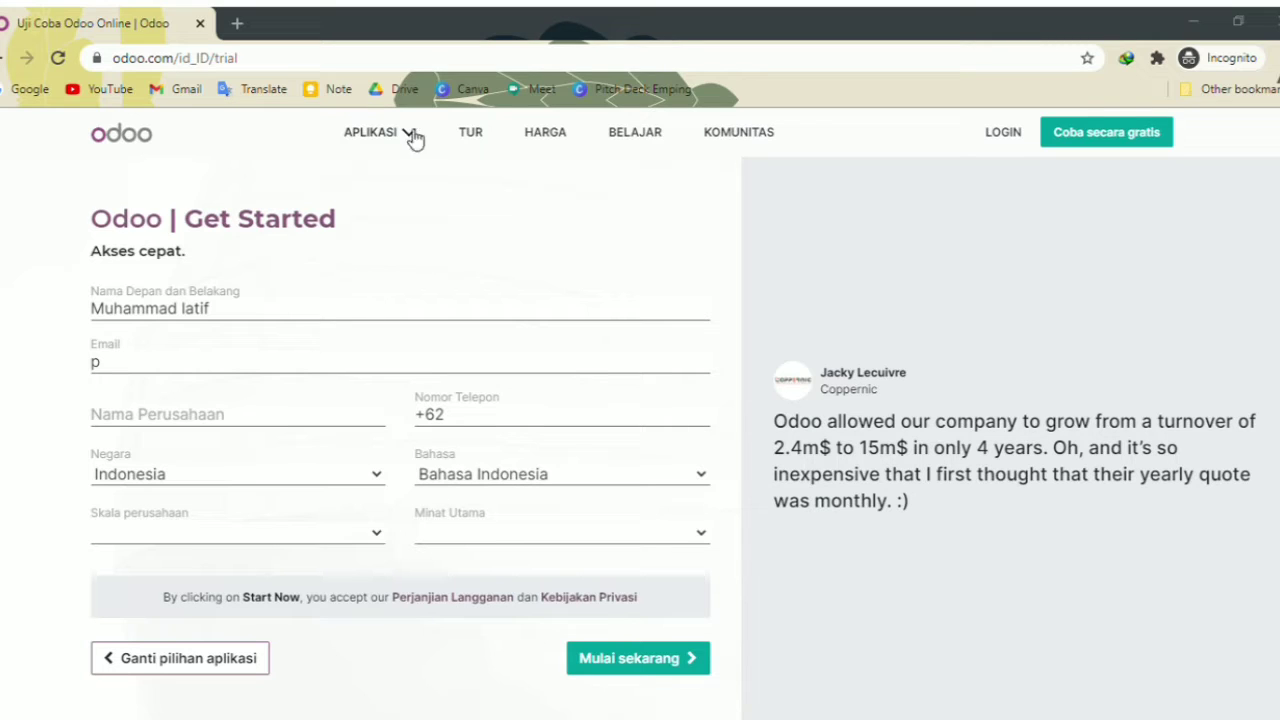
left_click(810, 230)
left_click(247, 372)
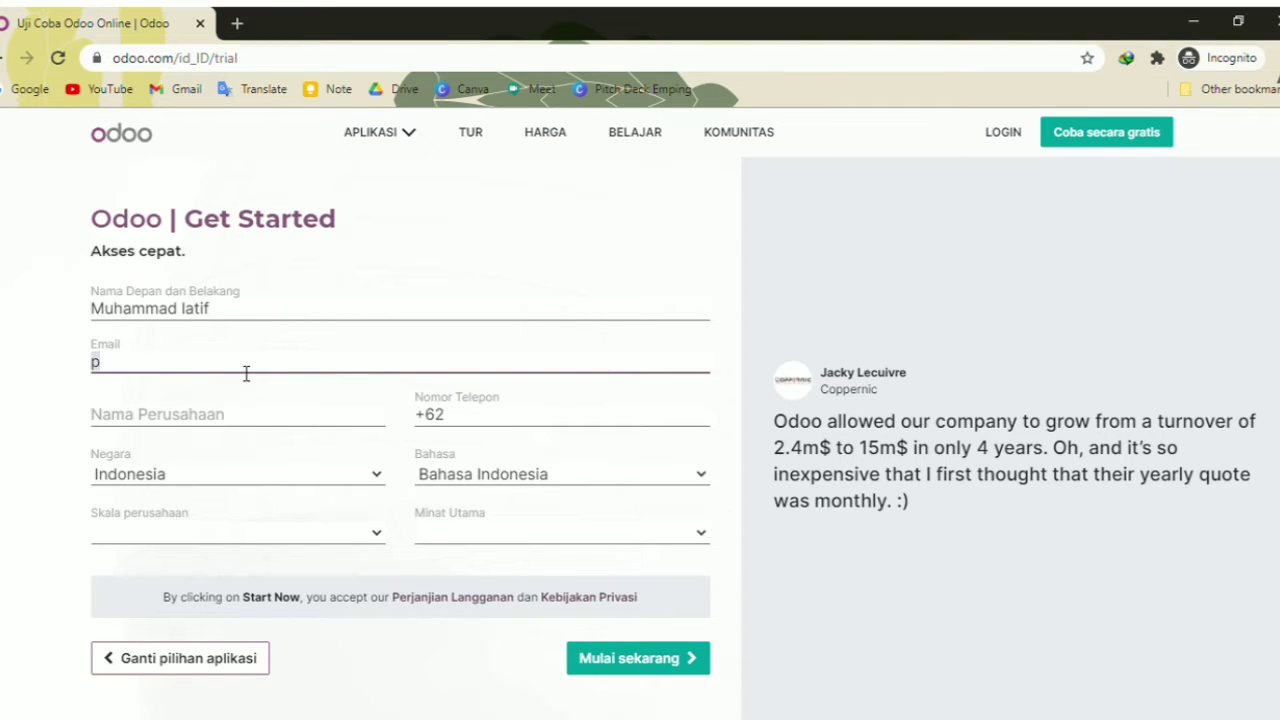
key("ctrl+v")
Set the company name to 'Moo Ajah' and enter the phone number
left_click(225, 421)
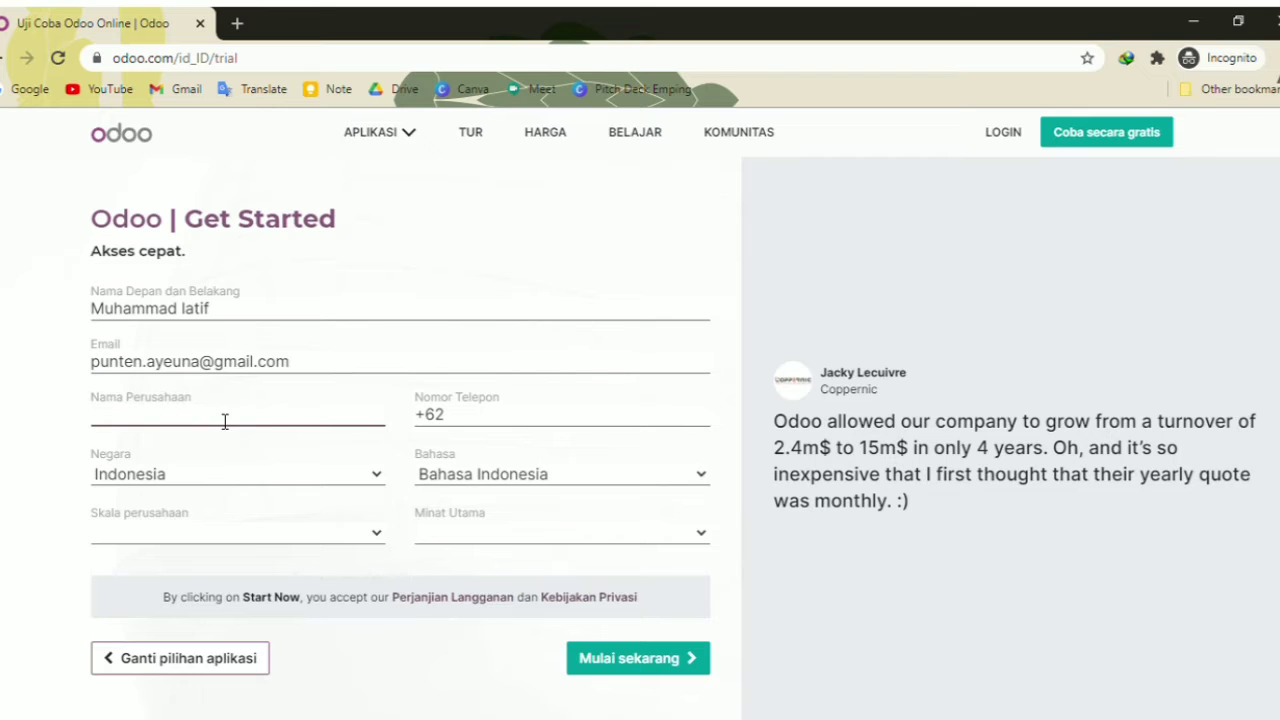
type("Mo")
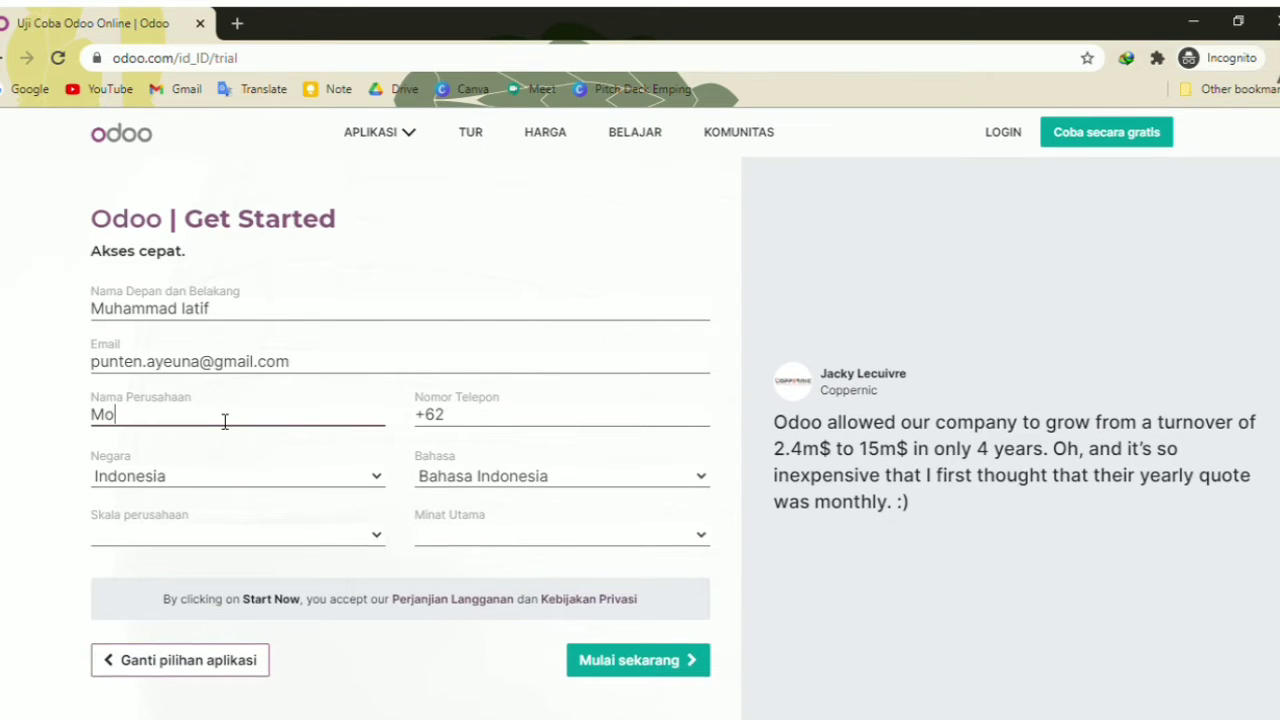
type("o Ajah")
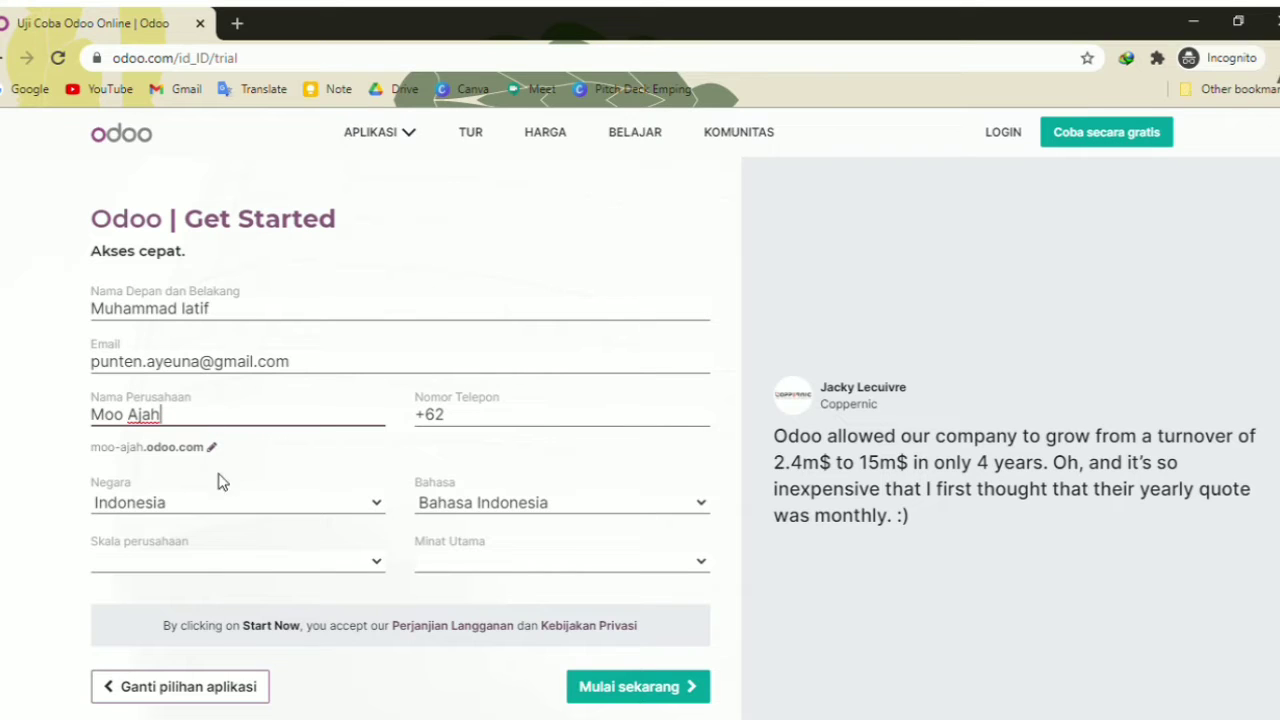
left_click(222, 506)
left_click(170, 424)
left_click_drag(139, 422, 169, 421)
left_click(480, 416)
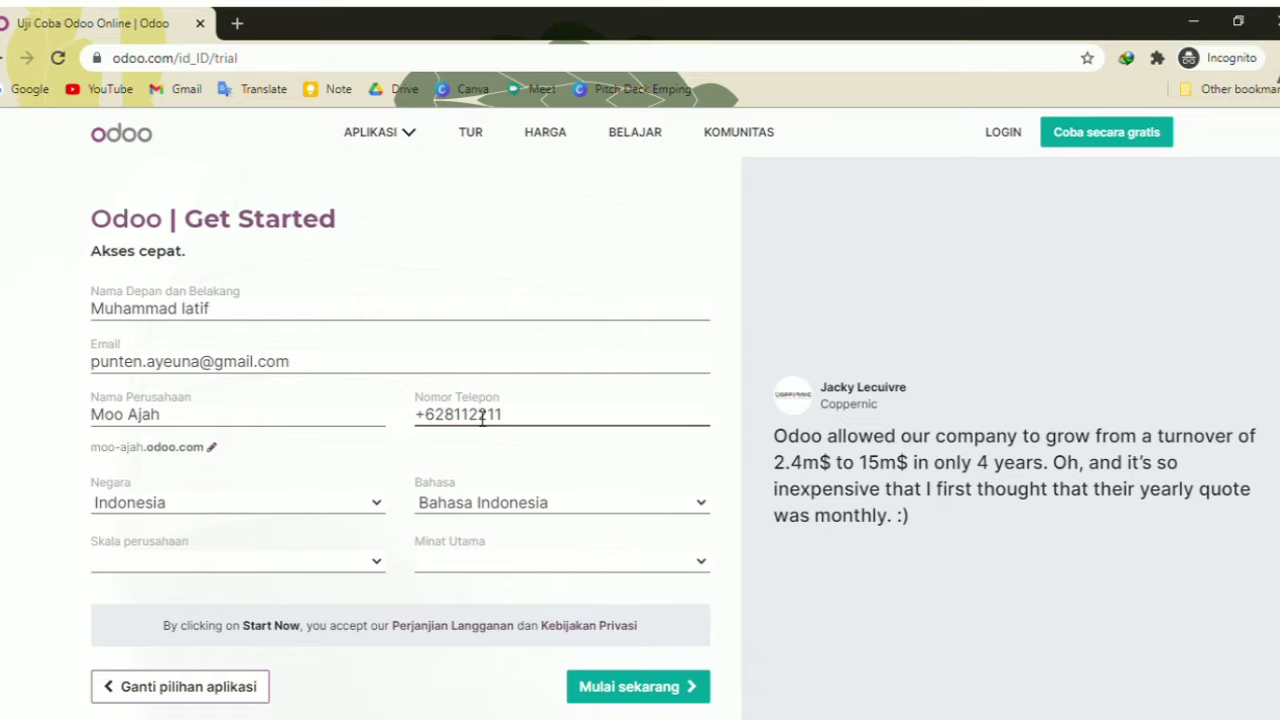
Choose company size < 5 karyawan and interest Saya adalah mahasiswa, then submit
scroll(323, 503, "down", 2)
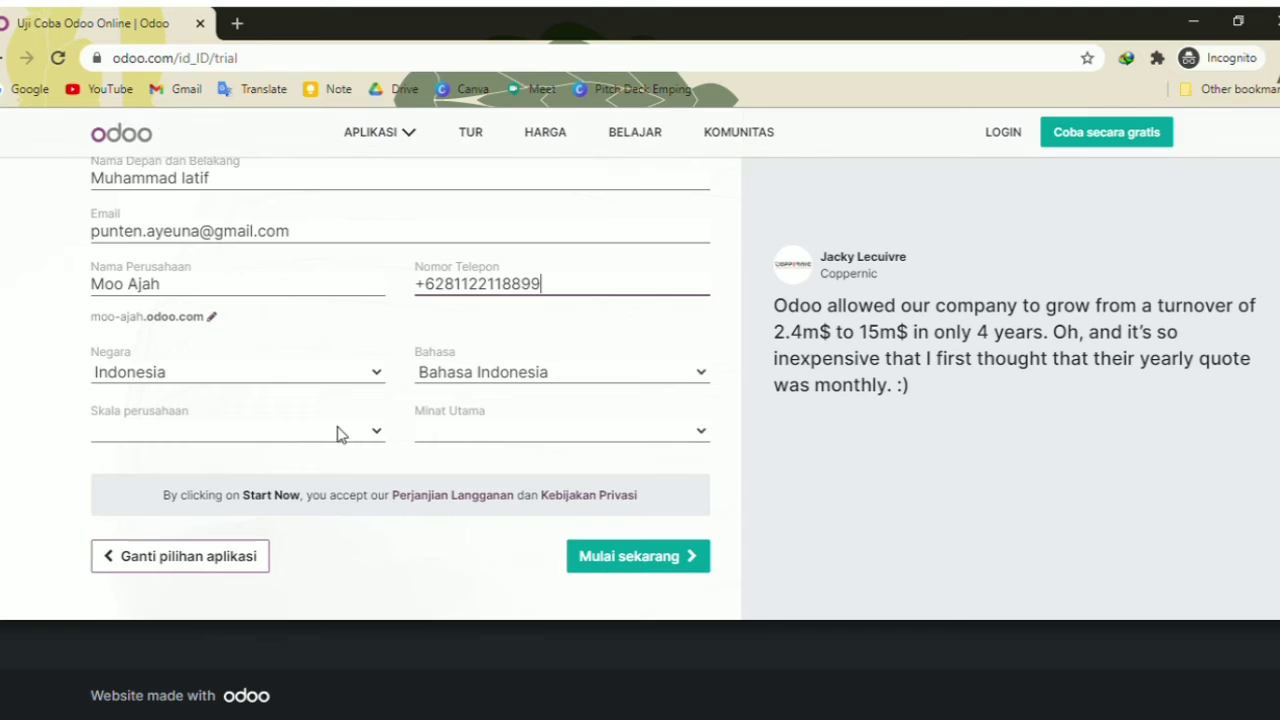
left_click(268, 448)
left_click(259, 458)
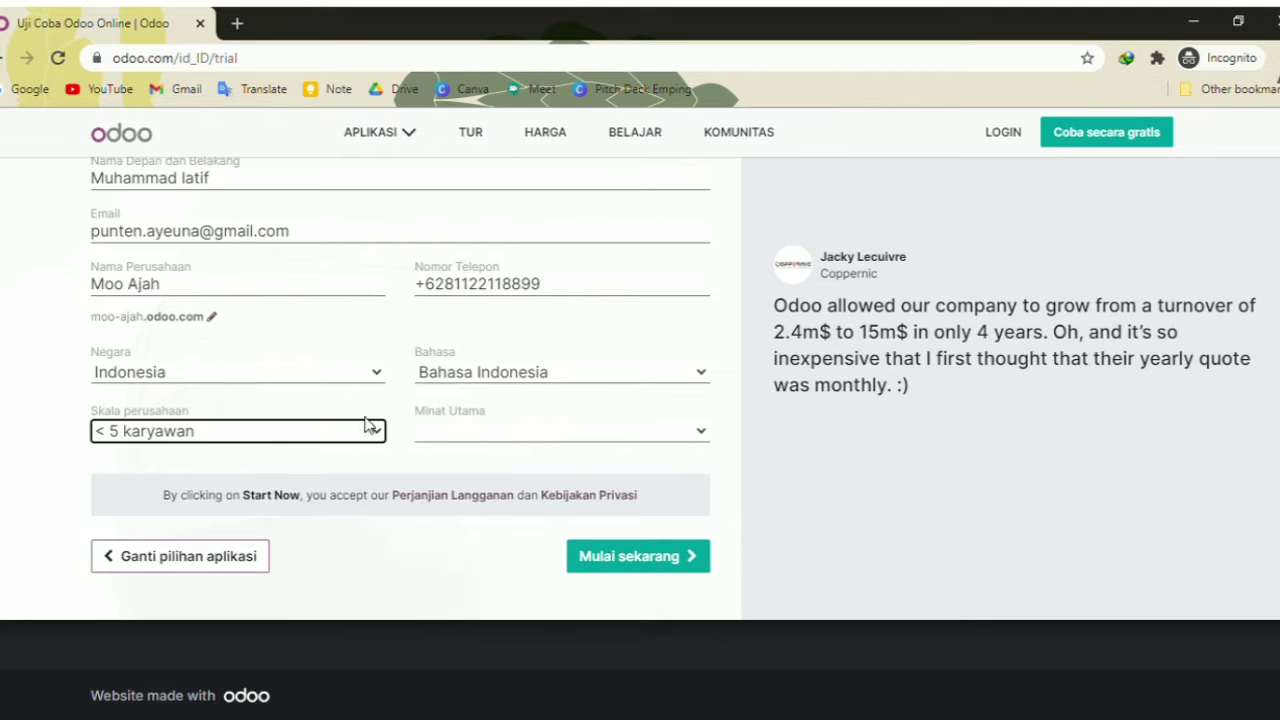
left_click(437, 430)
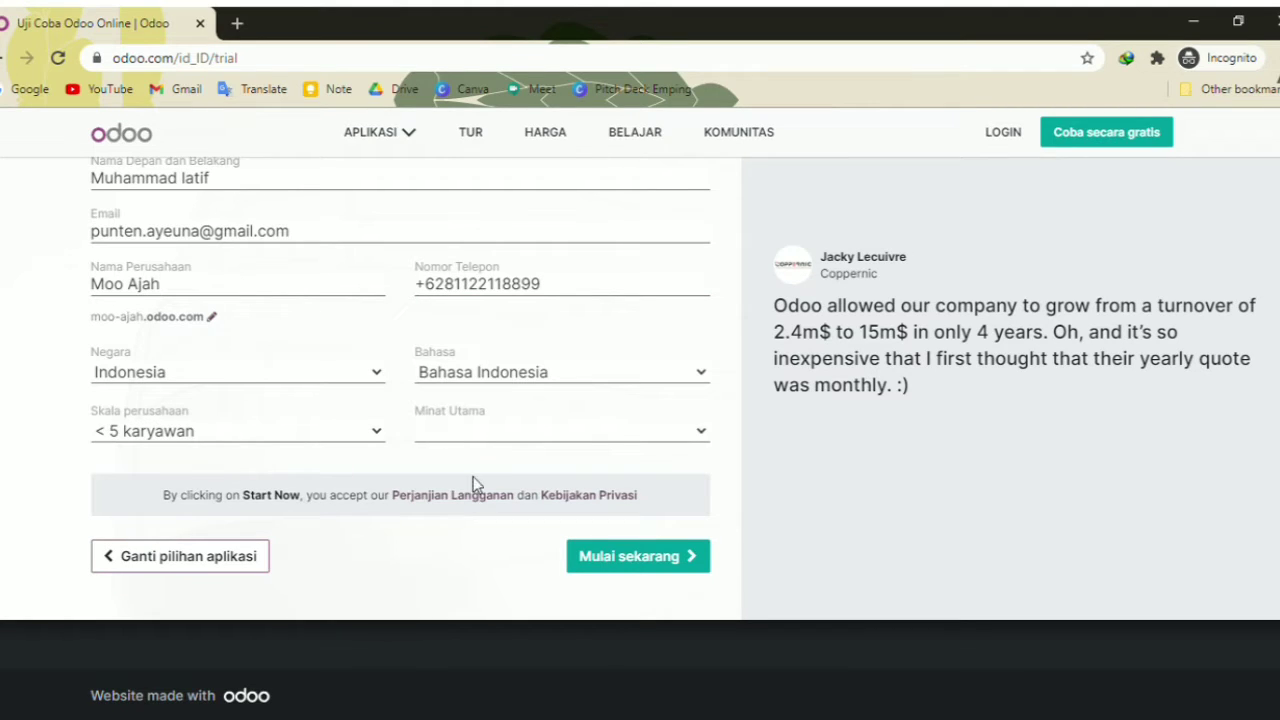
left_click(492, 510)
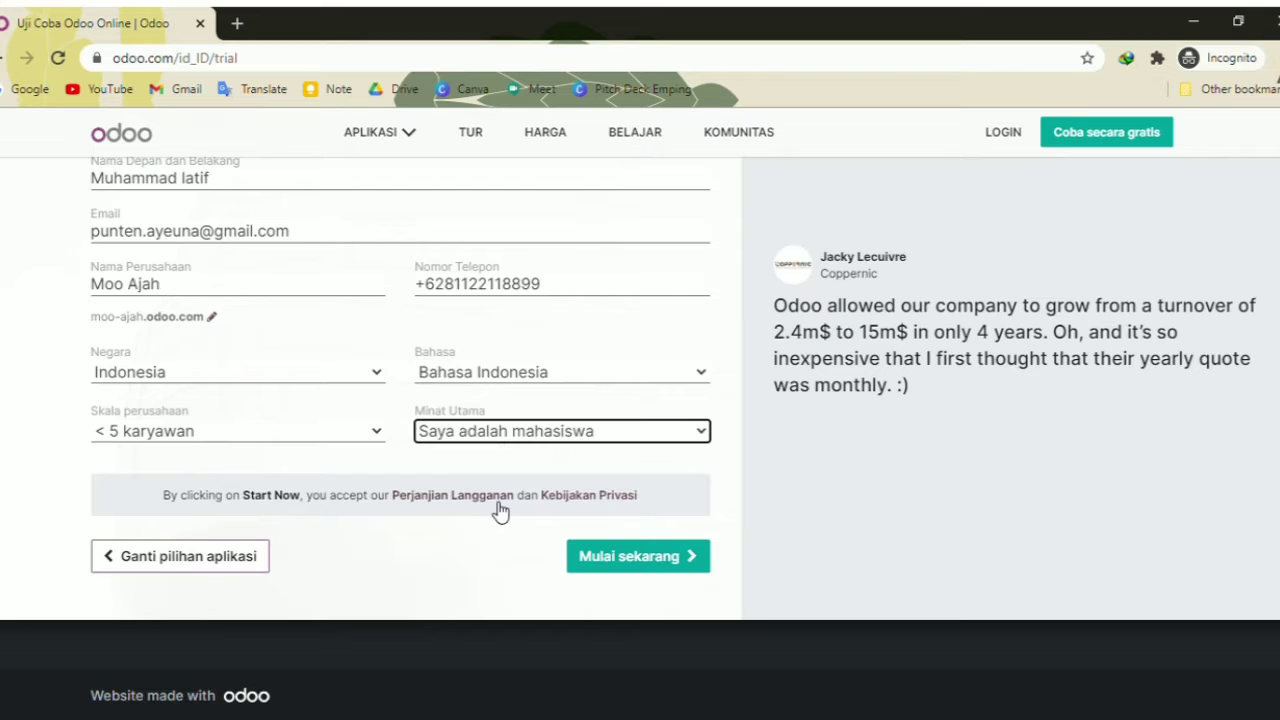
left_click(651, 565)
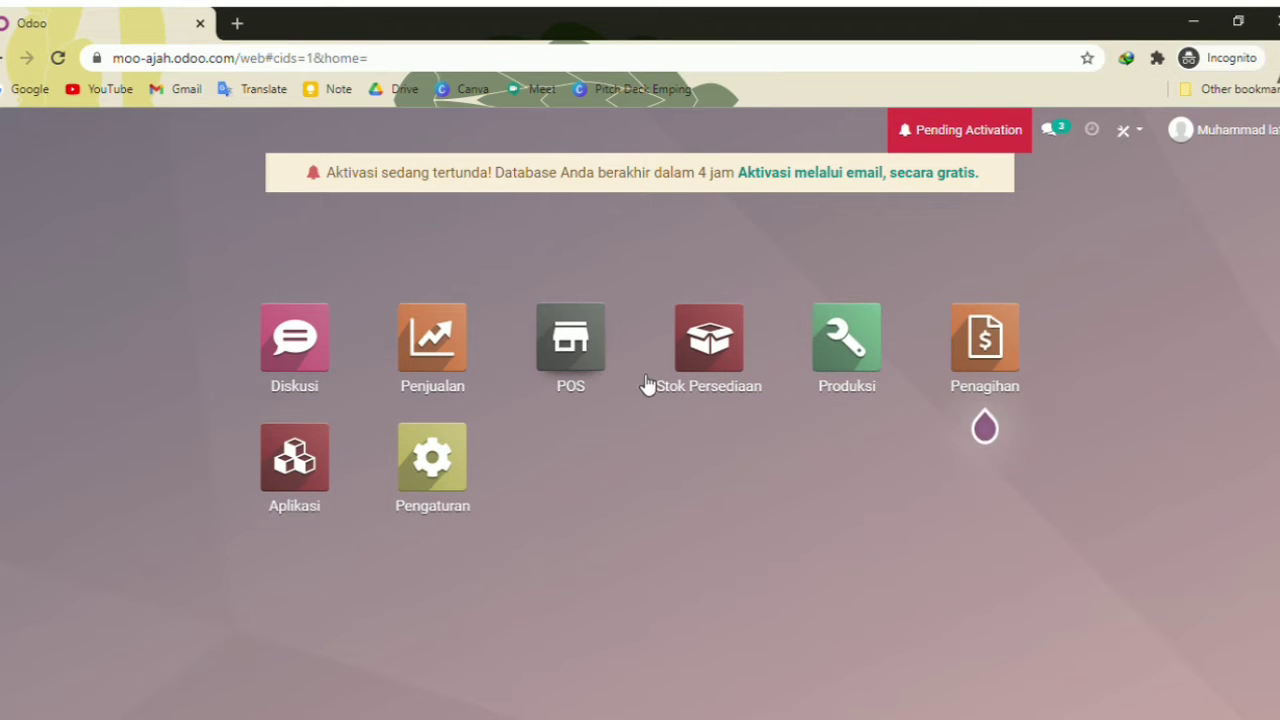
Read the Pending Activation notice, then reload the database page
left_click(952, 132)
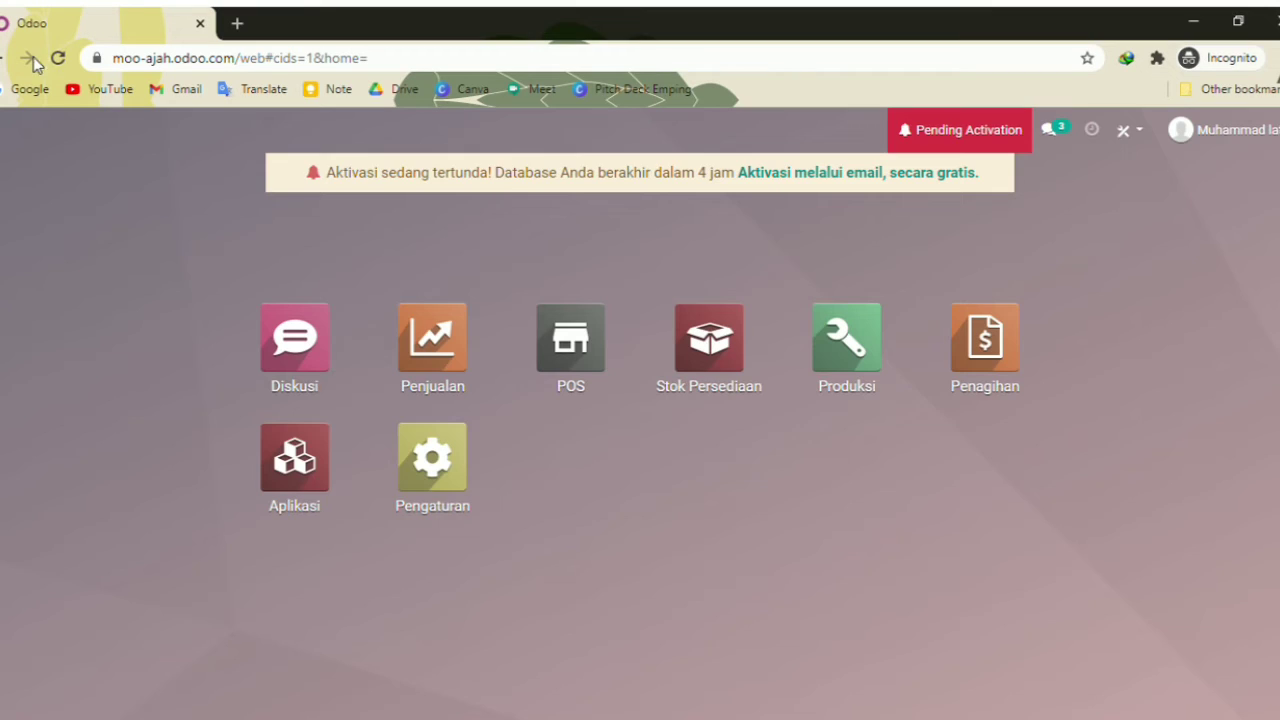
left_click(48, 58)
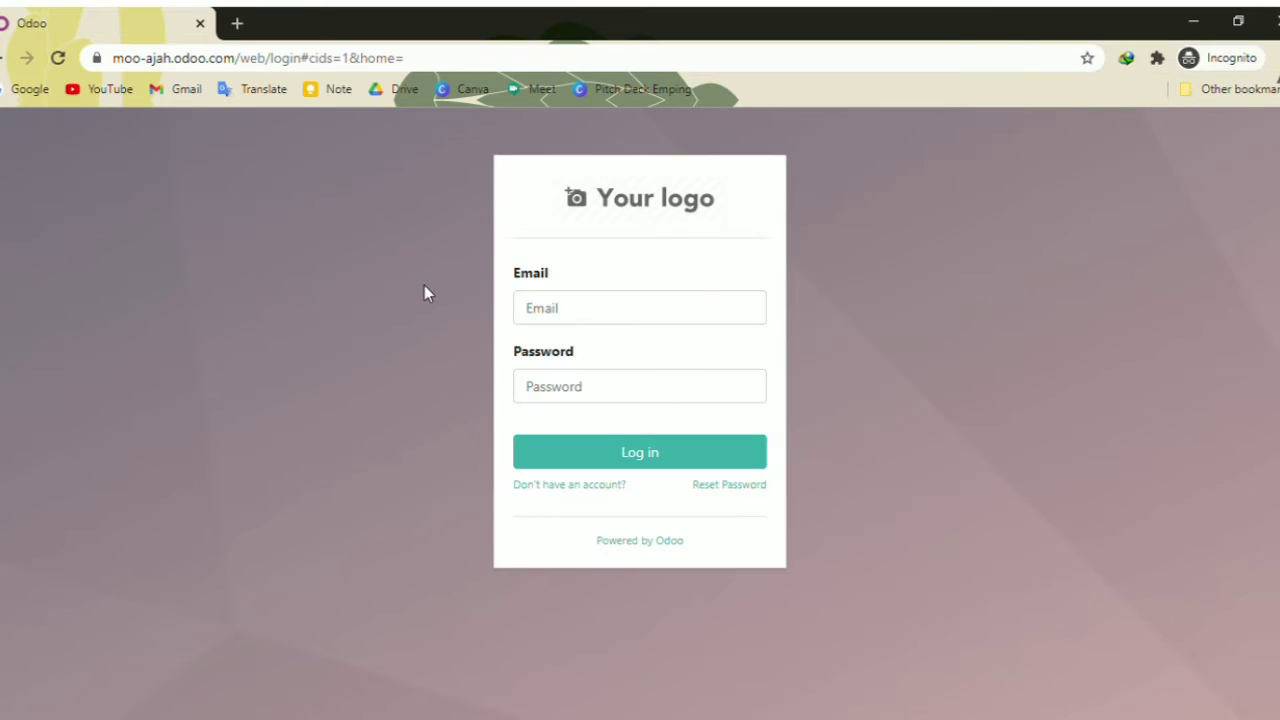
Log in with the suggested account e-mail and the account password
left_click(358, 296)
left_click(577, 315)
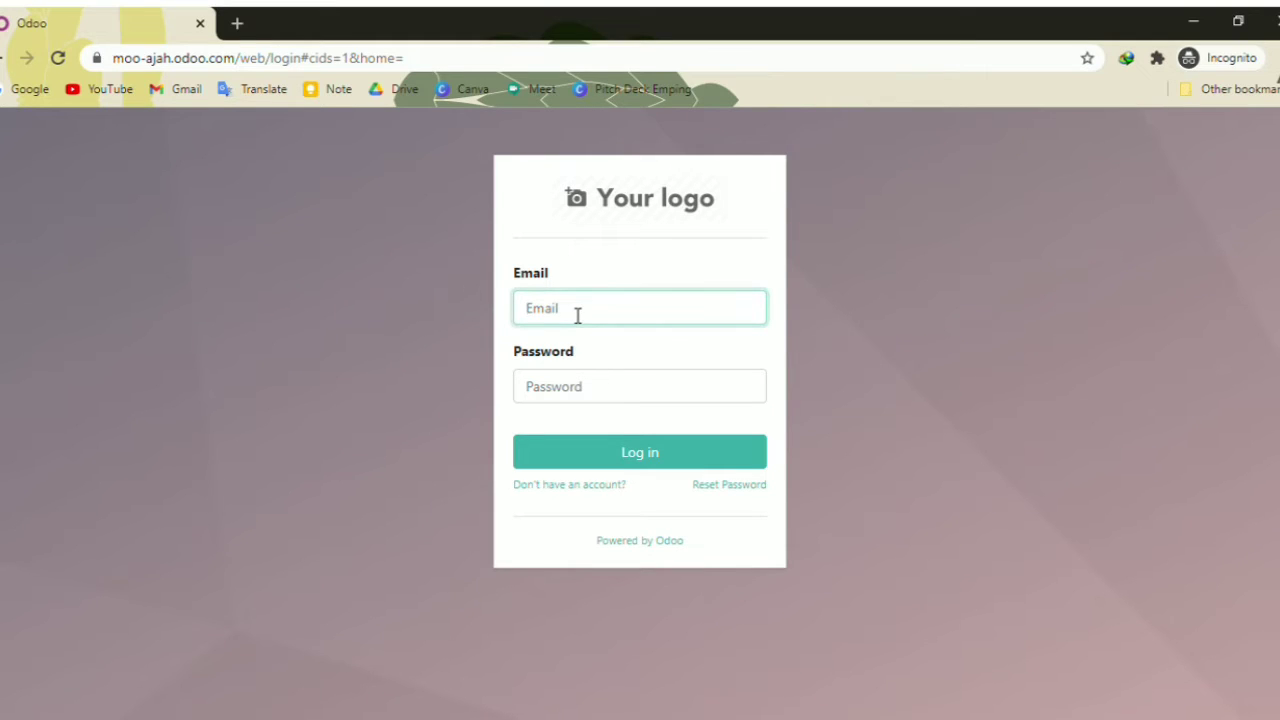
type("punte")
key("Down")
key("Return")
key("Tab")
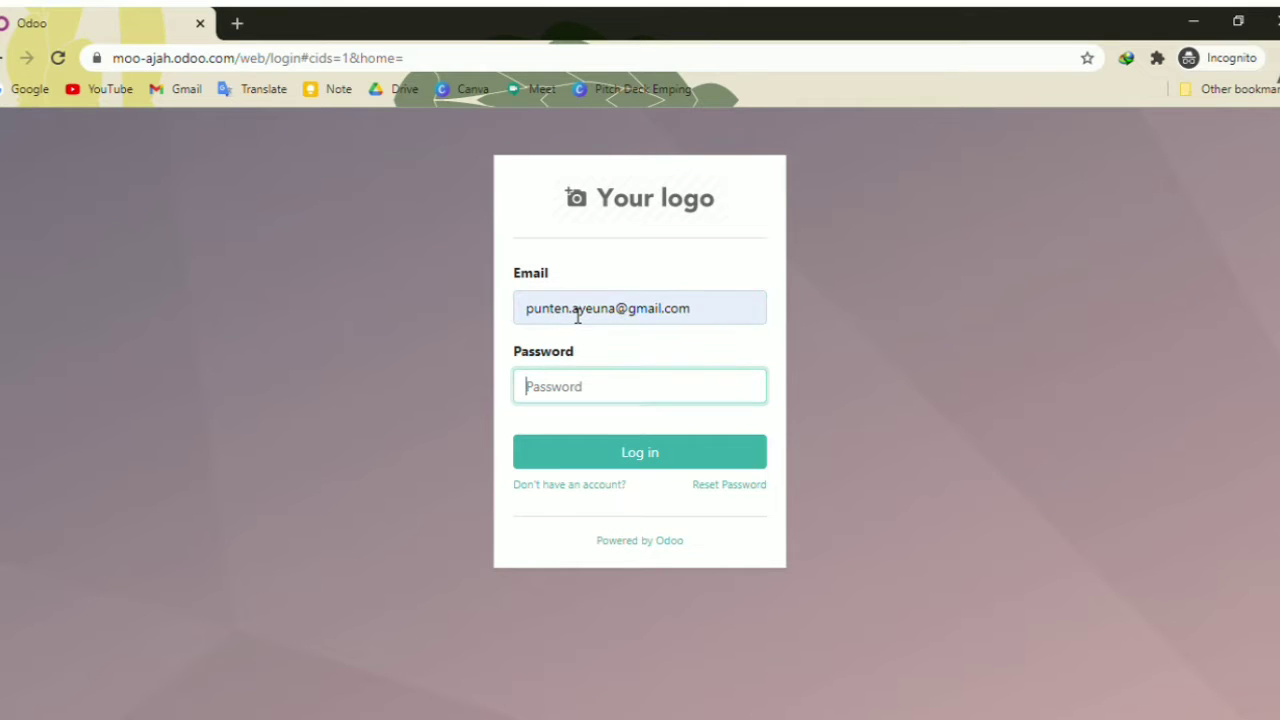
type("•")
key("Return")
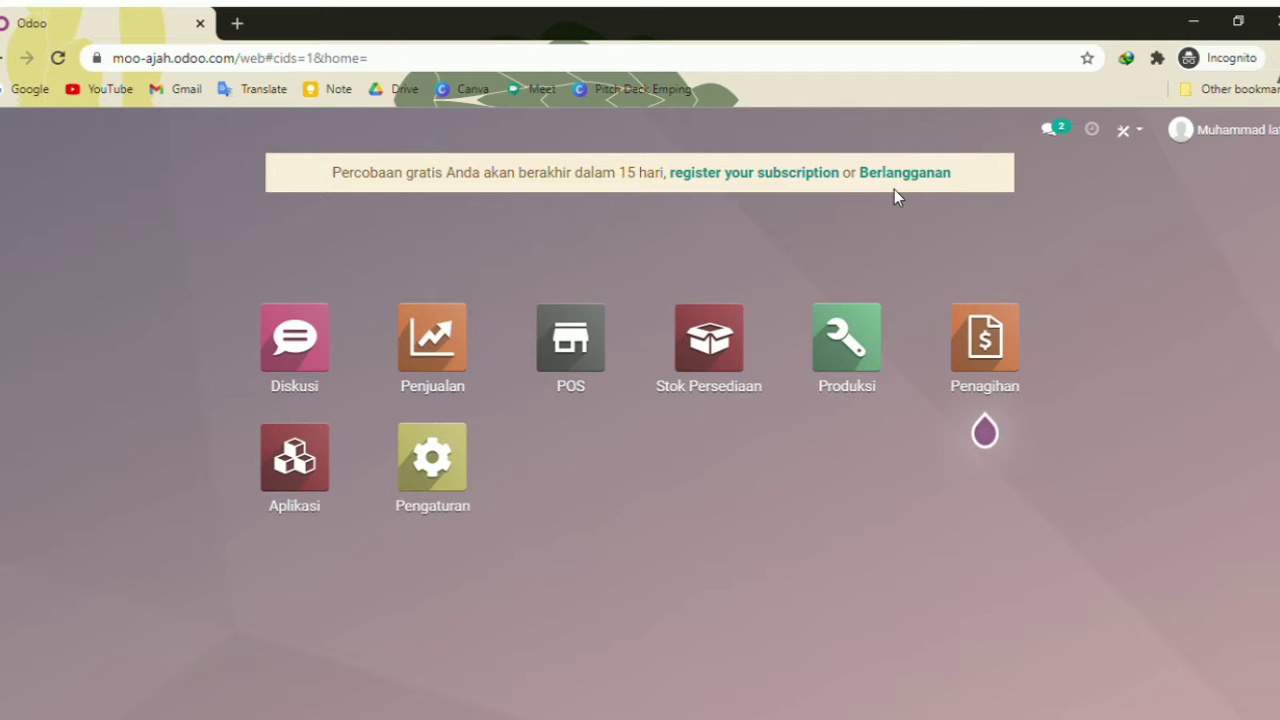
In general Settings, send invitations to two new users' e-mail addresses
left_click(465, 481)
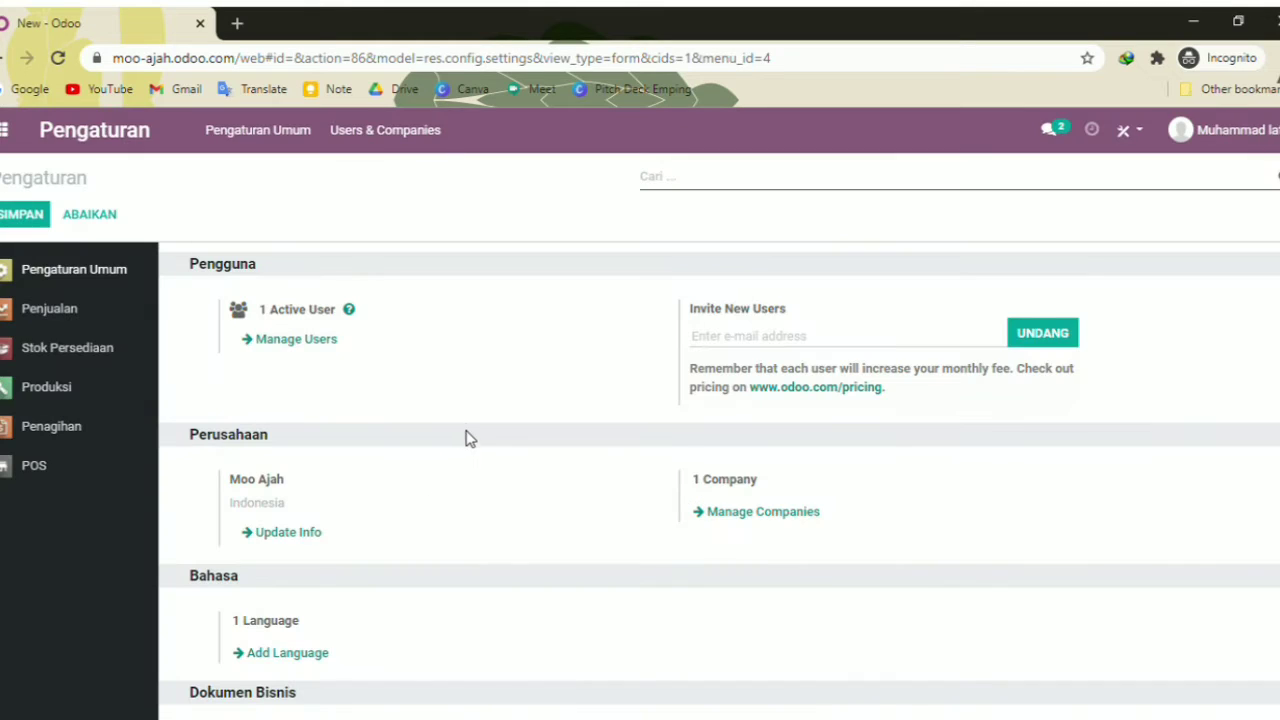
left_click(731, 347)
key("alt")
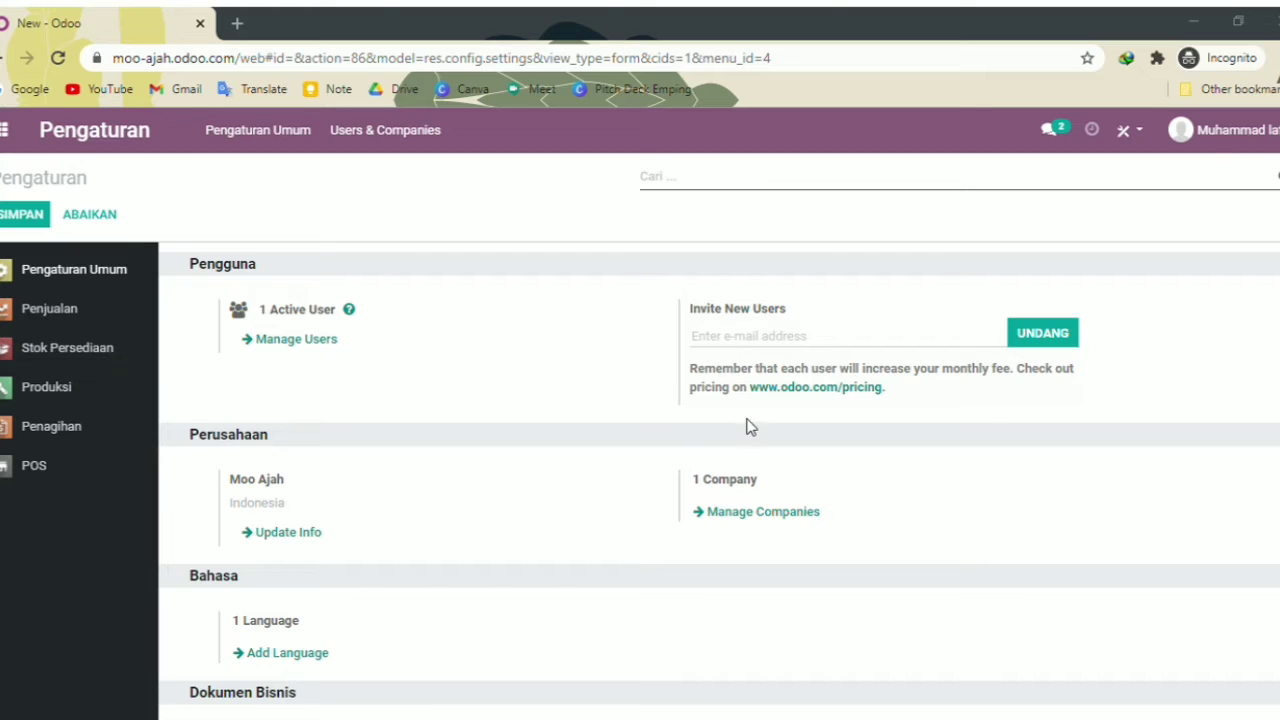
left_click(979, 411)
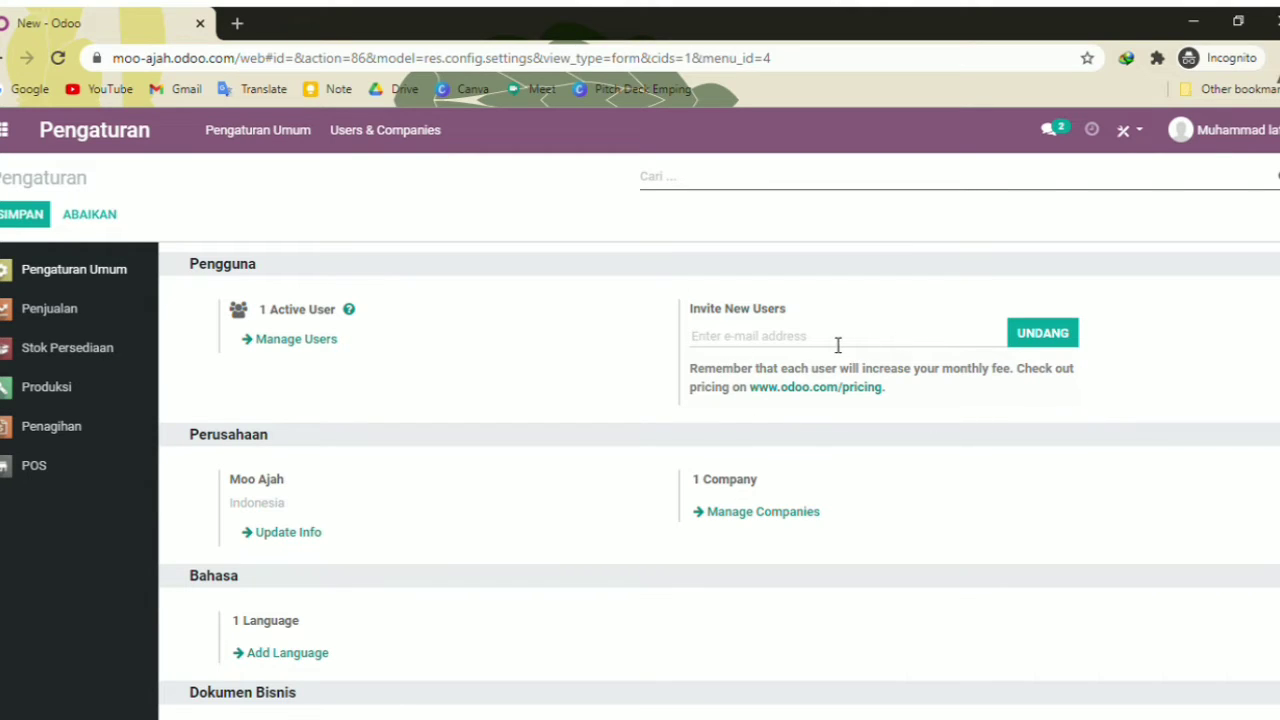
key("ctrl+v")
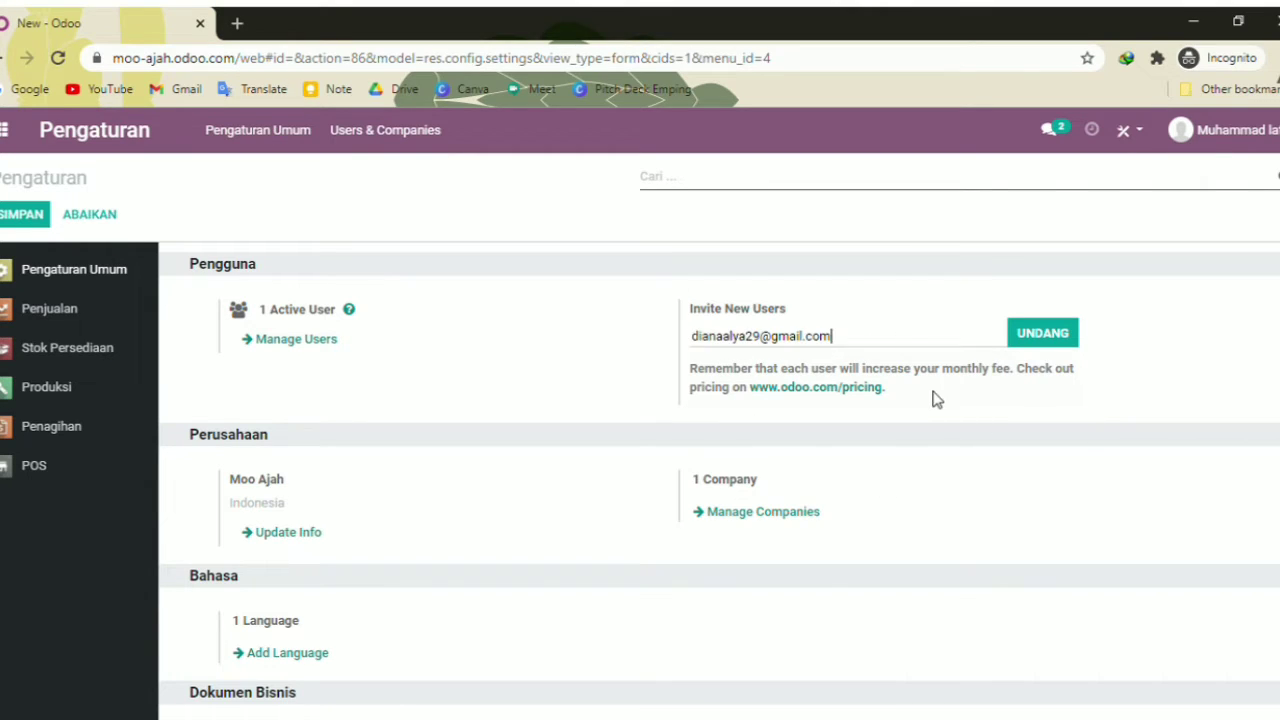
left_click(1022, 338)
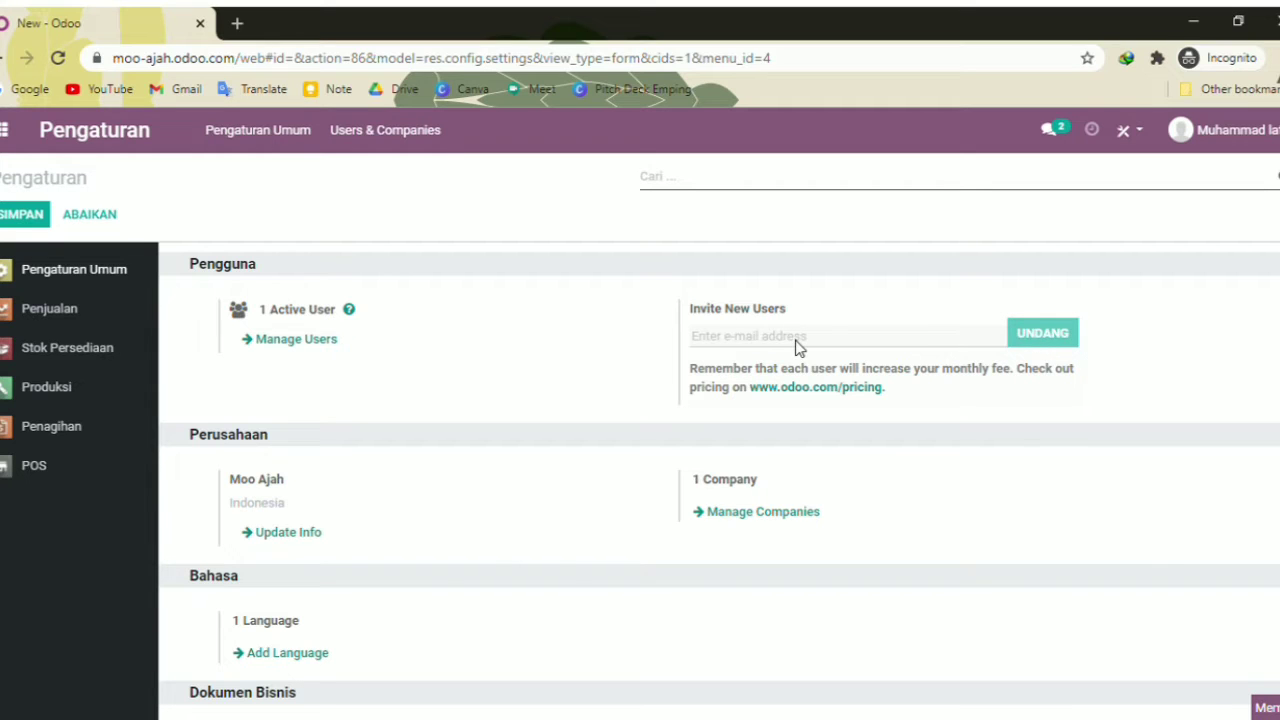
key("alt+Tab")
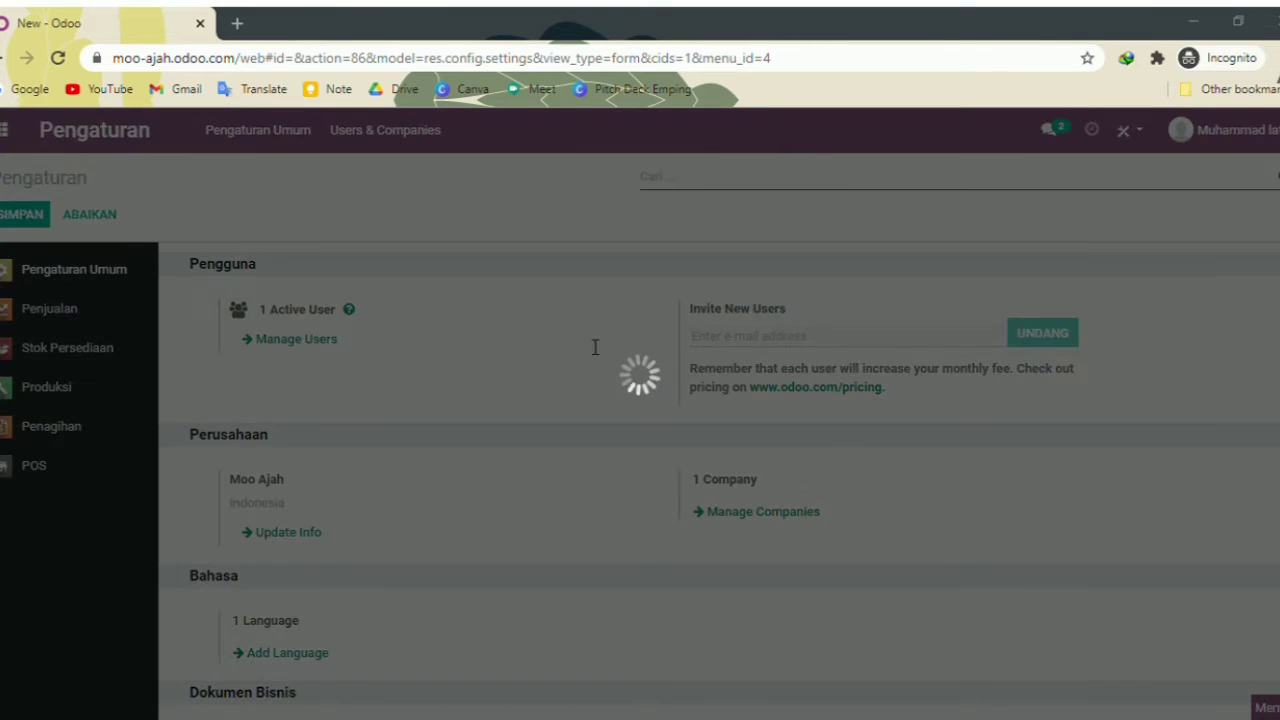
left_click(998, 392)
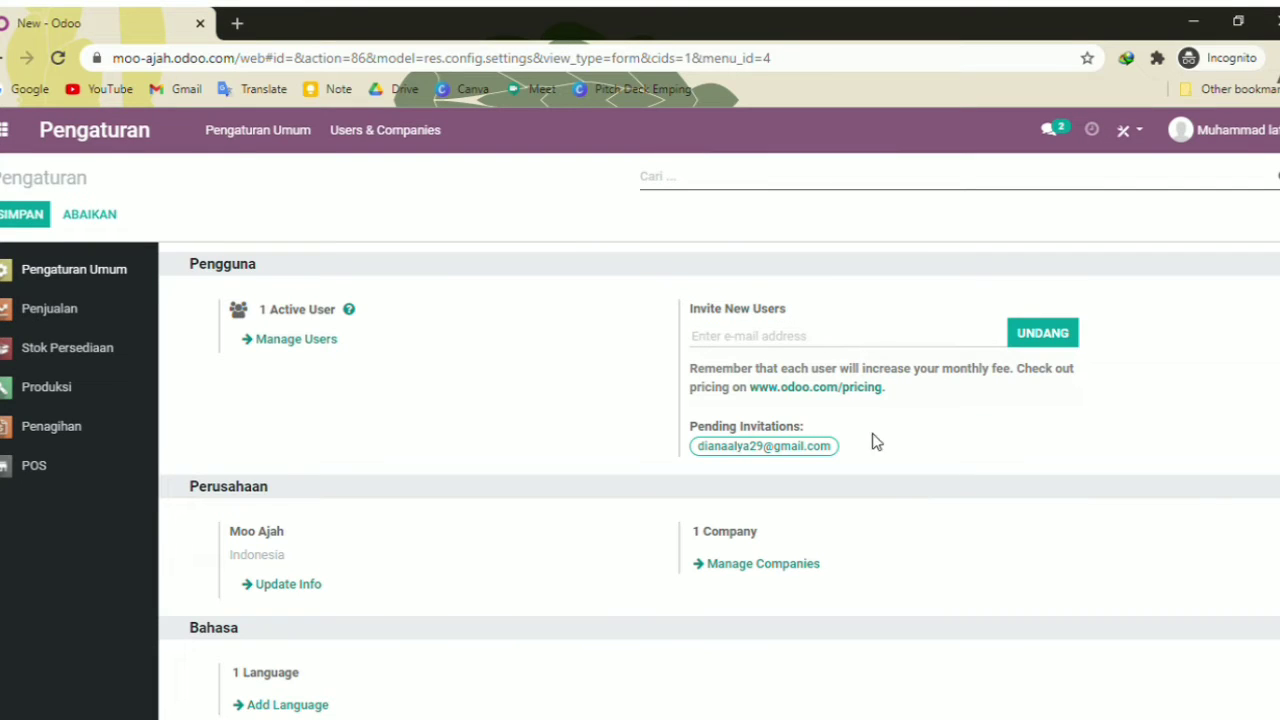
key("ctrl+v")
left_click(1041, 340)
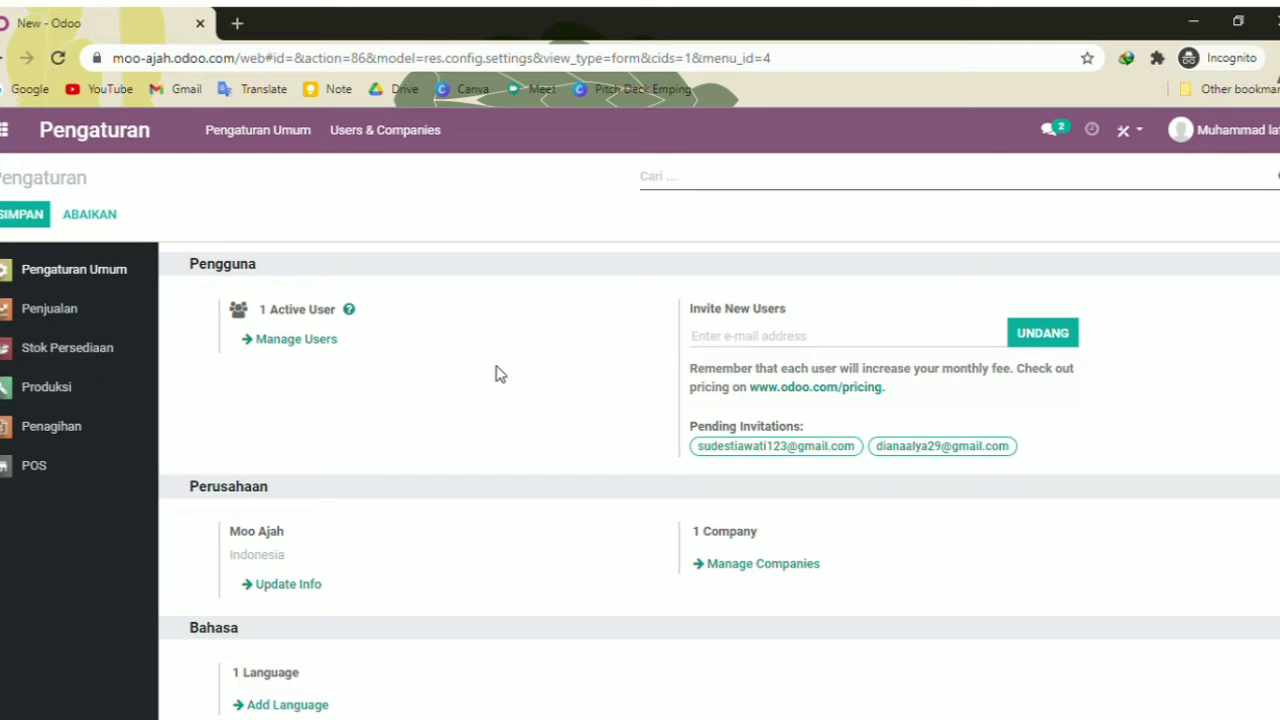
Check the Pengguna list shows three internal users, then go back to the apps home
left_click(308, 341)
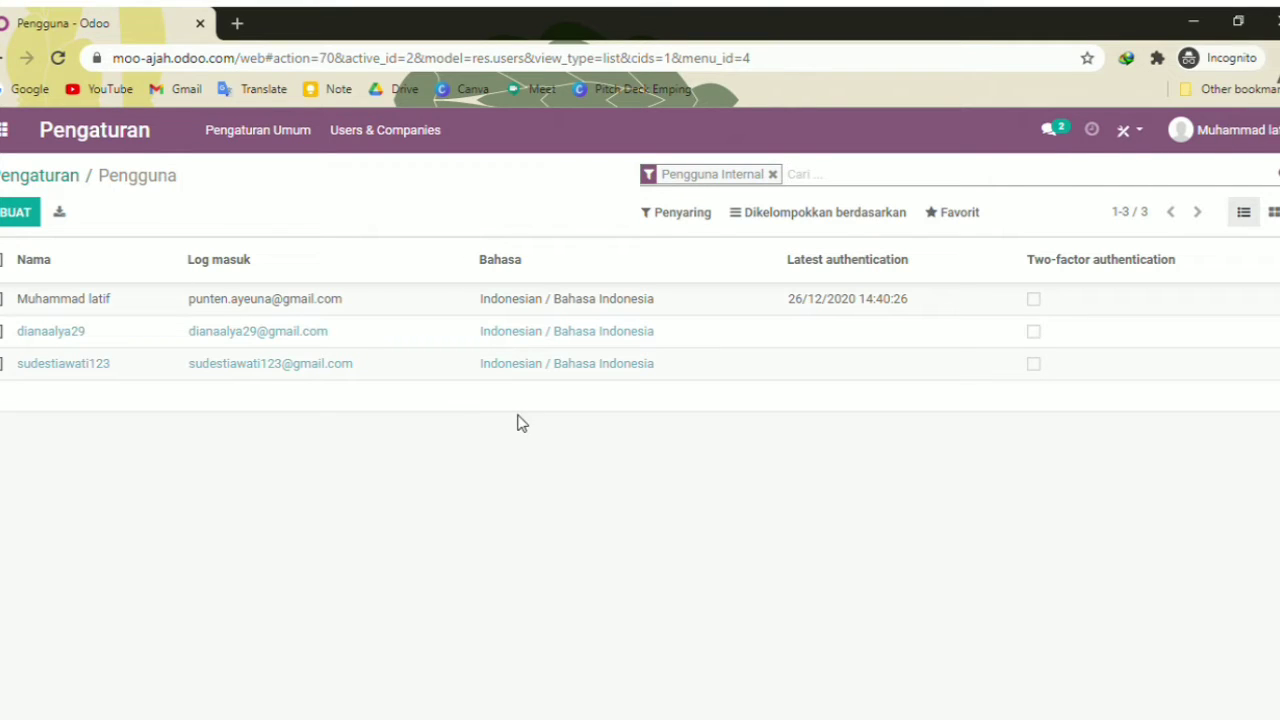
left_click(83, 140)
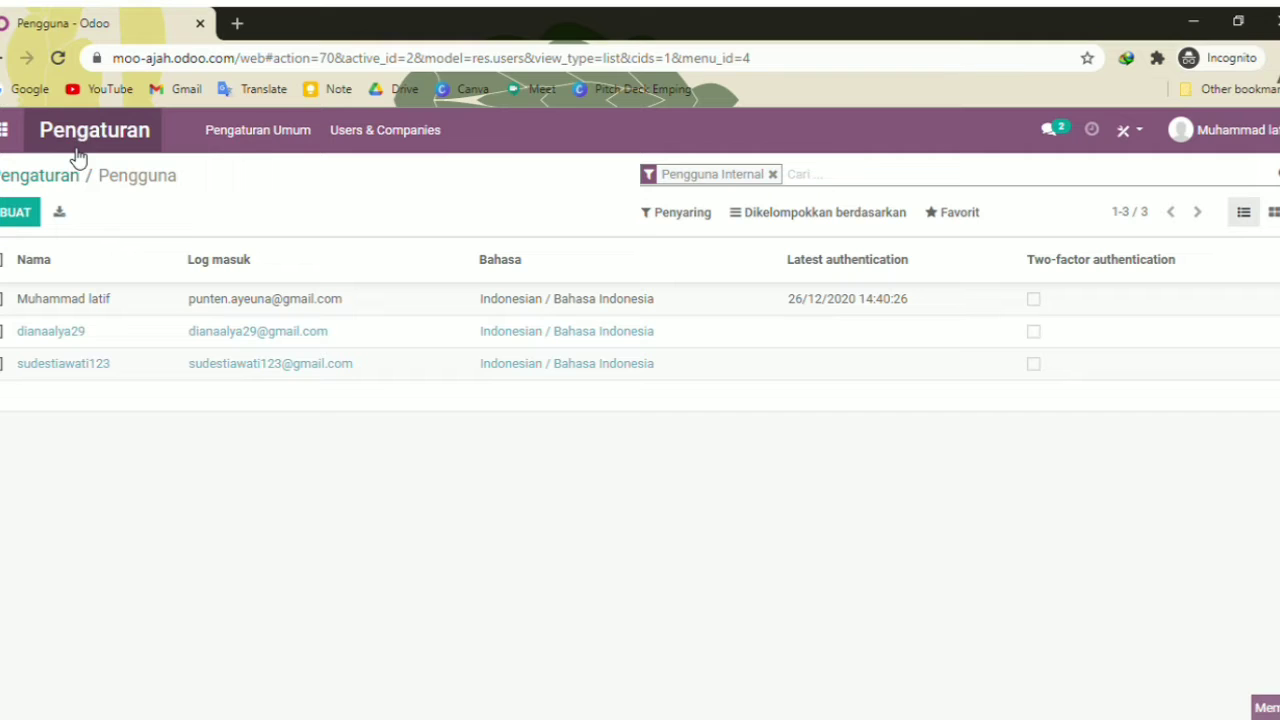
left_click(6, 136)
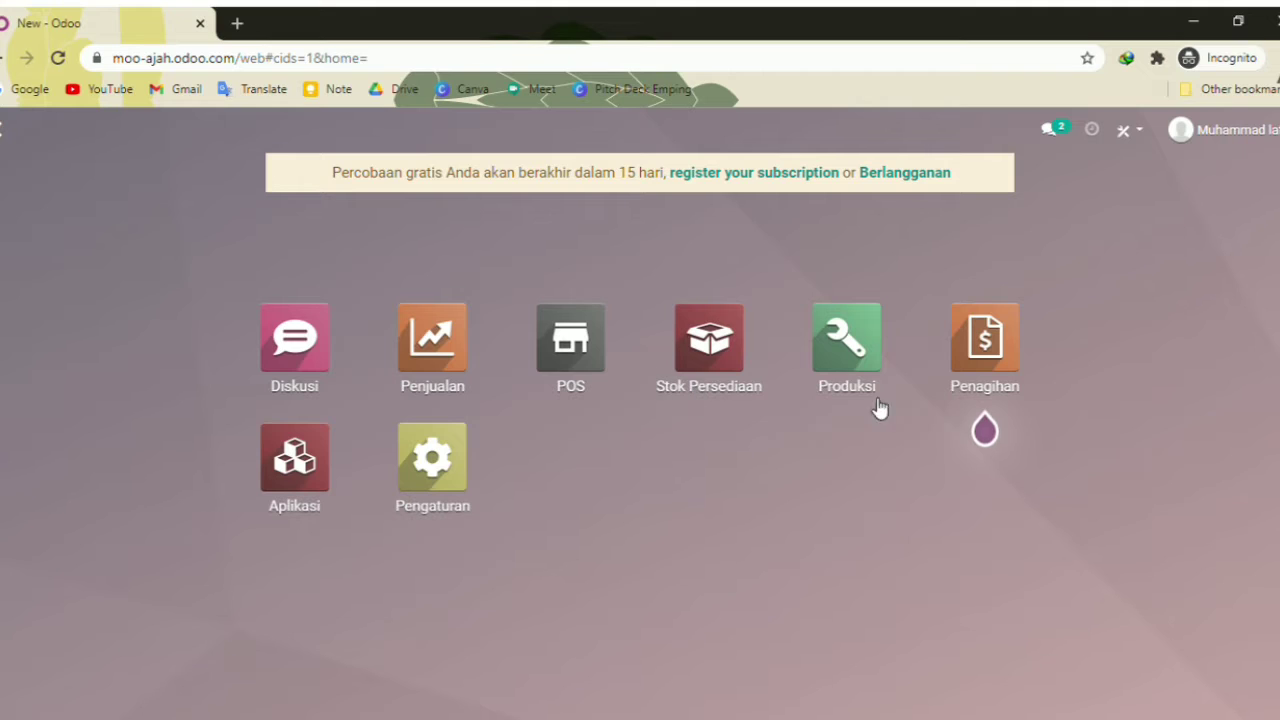
Browse the Aplikasi catalogue of installable apps
left_click(308, 462)
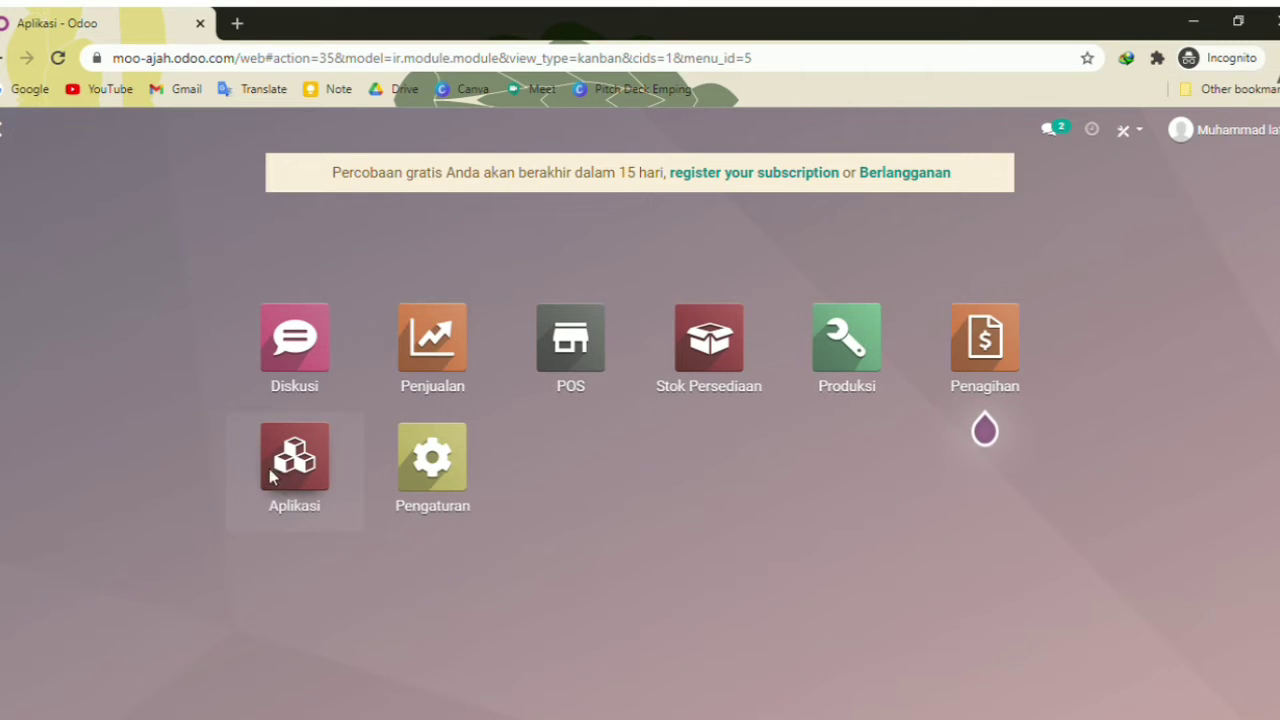
scroll(577, 447, "down", 5)
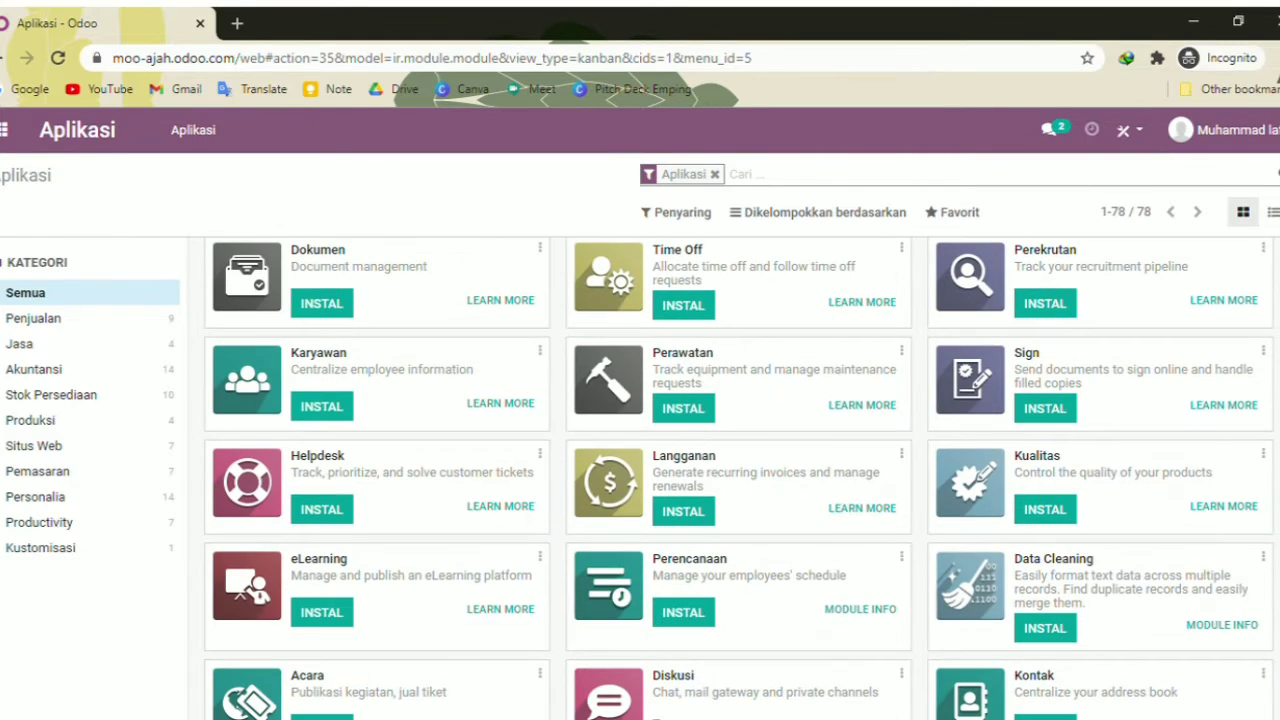
scroll(577, 447, "up", 5)
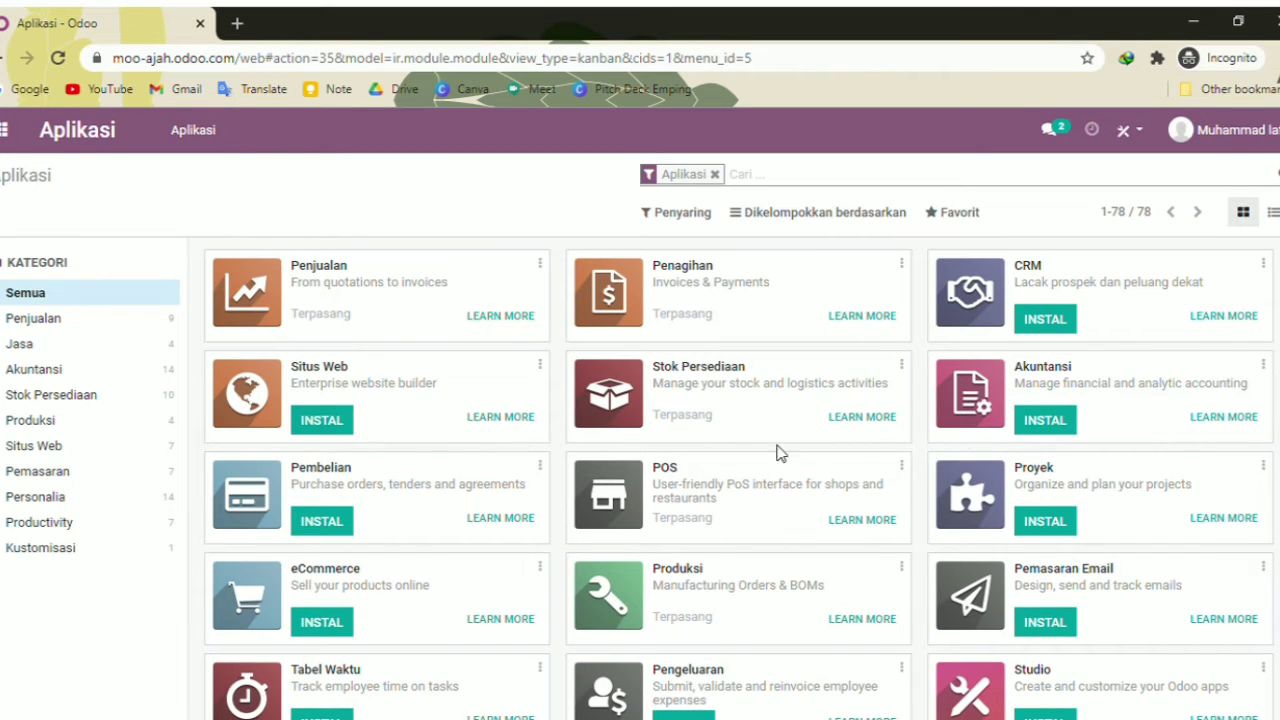
scroll(1150, 430, "down", 4)
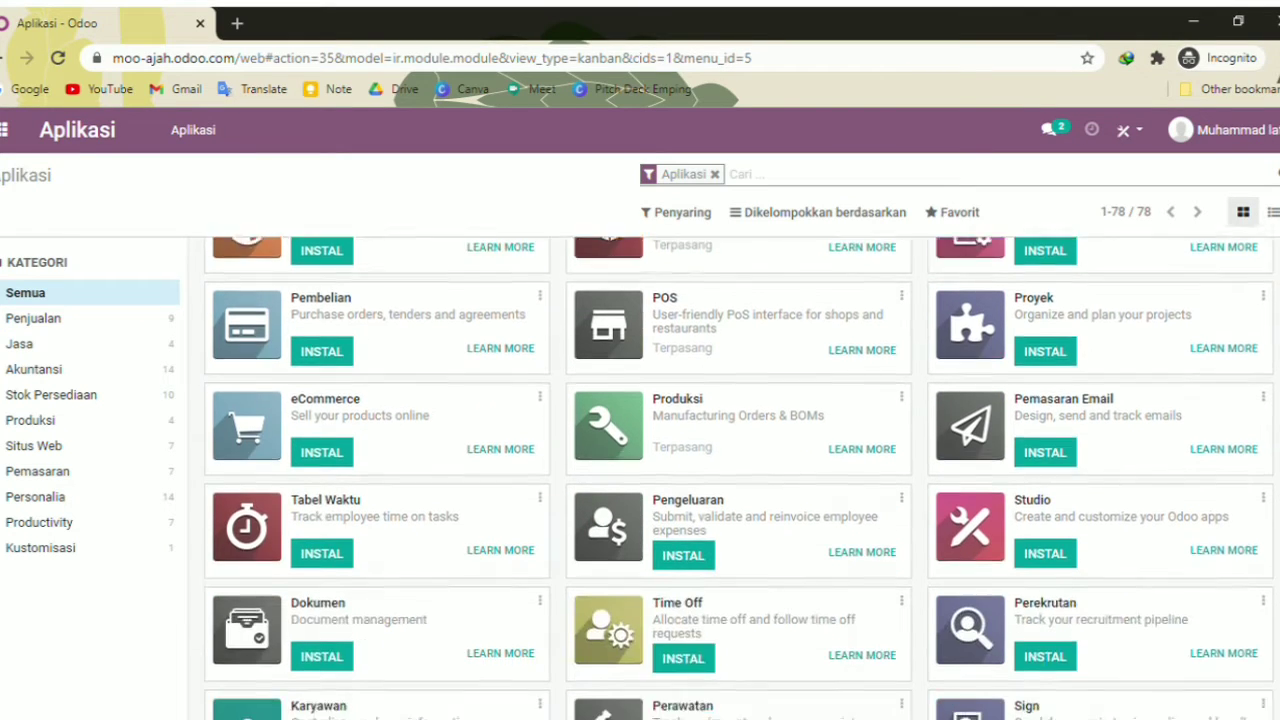
scroll(1234, 366, "down", 3)
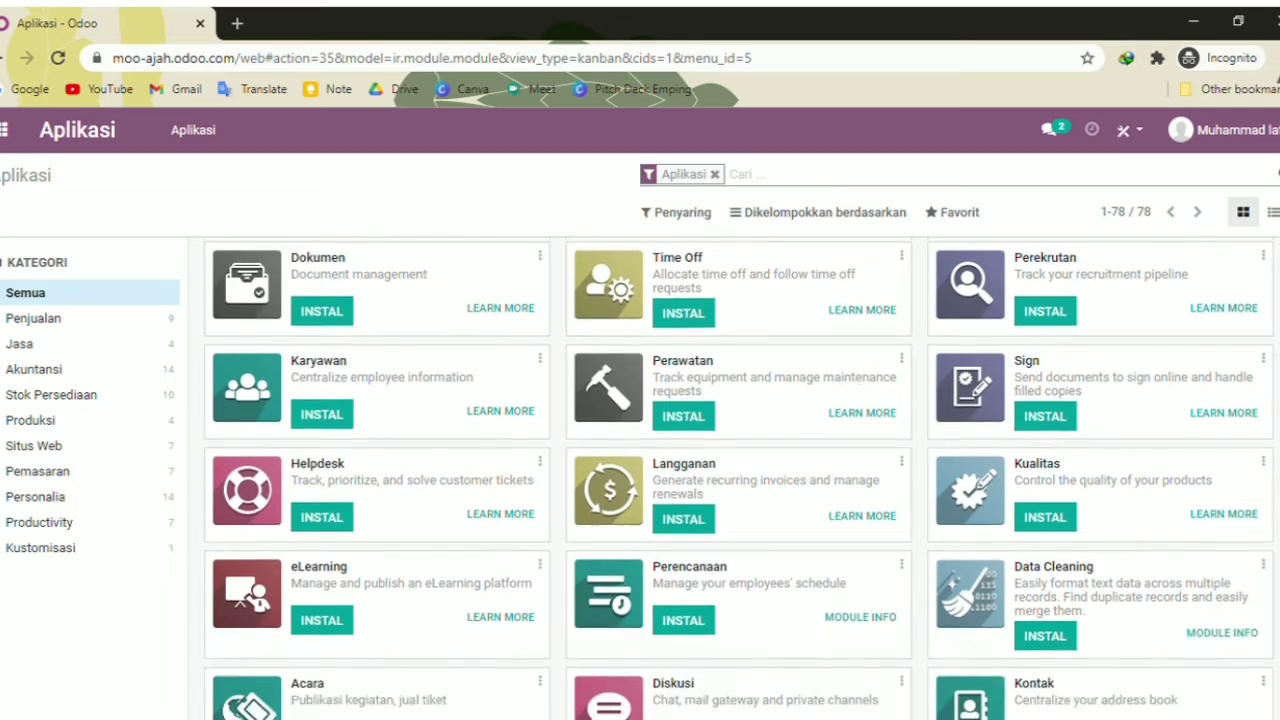
scroll(739, 478, "up", 1)
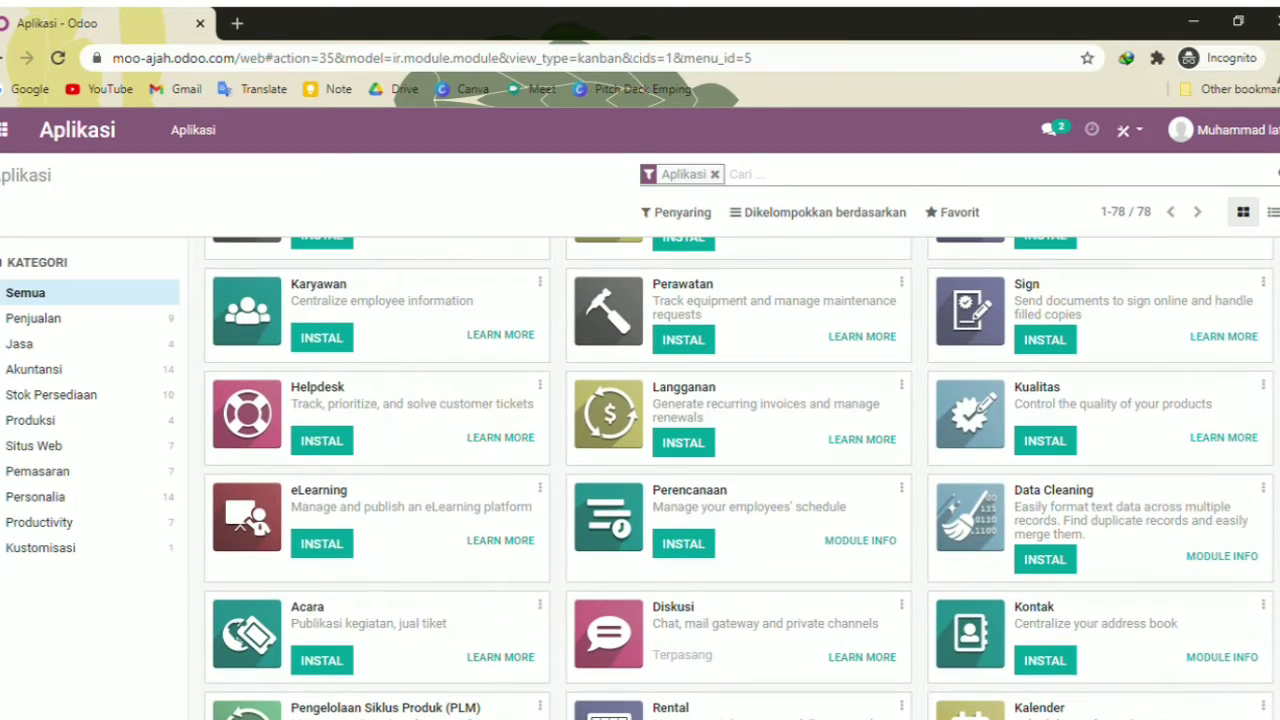
Filter apps by Penjualan, Jasa, Akuntansi, Stok Persediaan, Produksi, Situs Web, Pemasaran, Personalia, Kustomisasi and Productivity
left_click(49, 326)
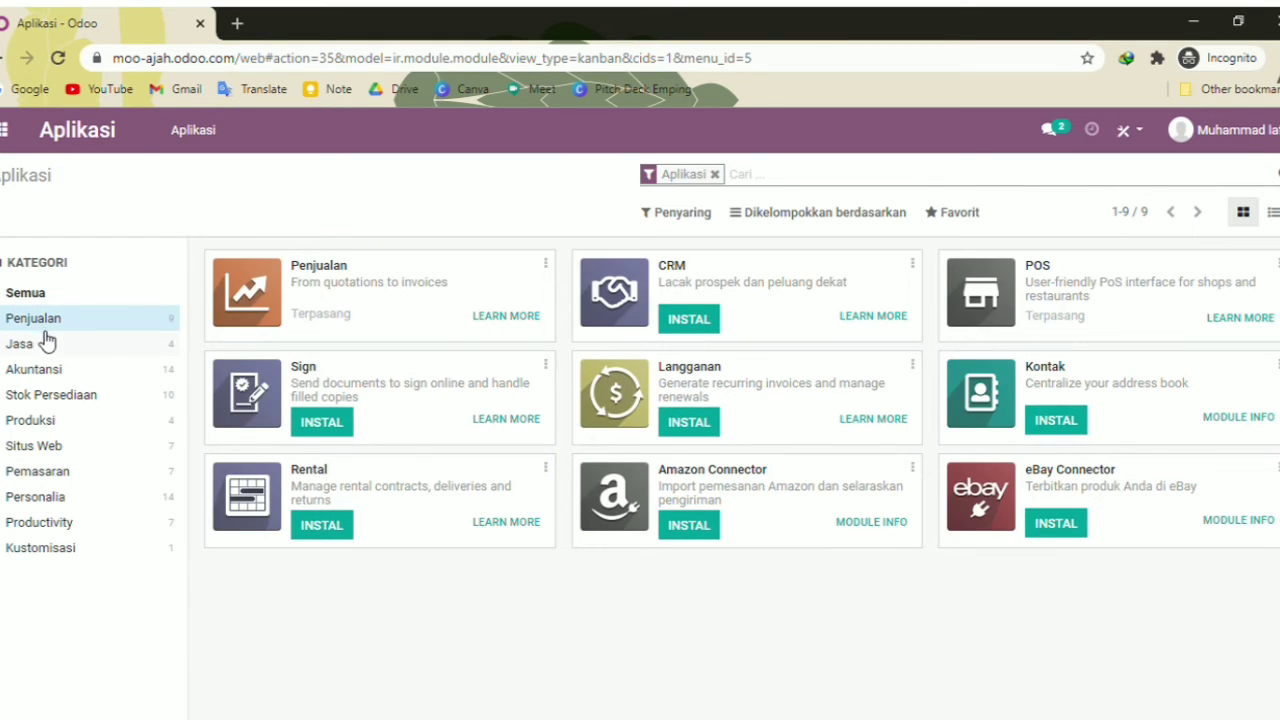
left_click(46, 343)
left_click(54, 375)
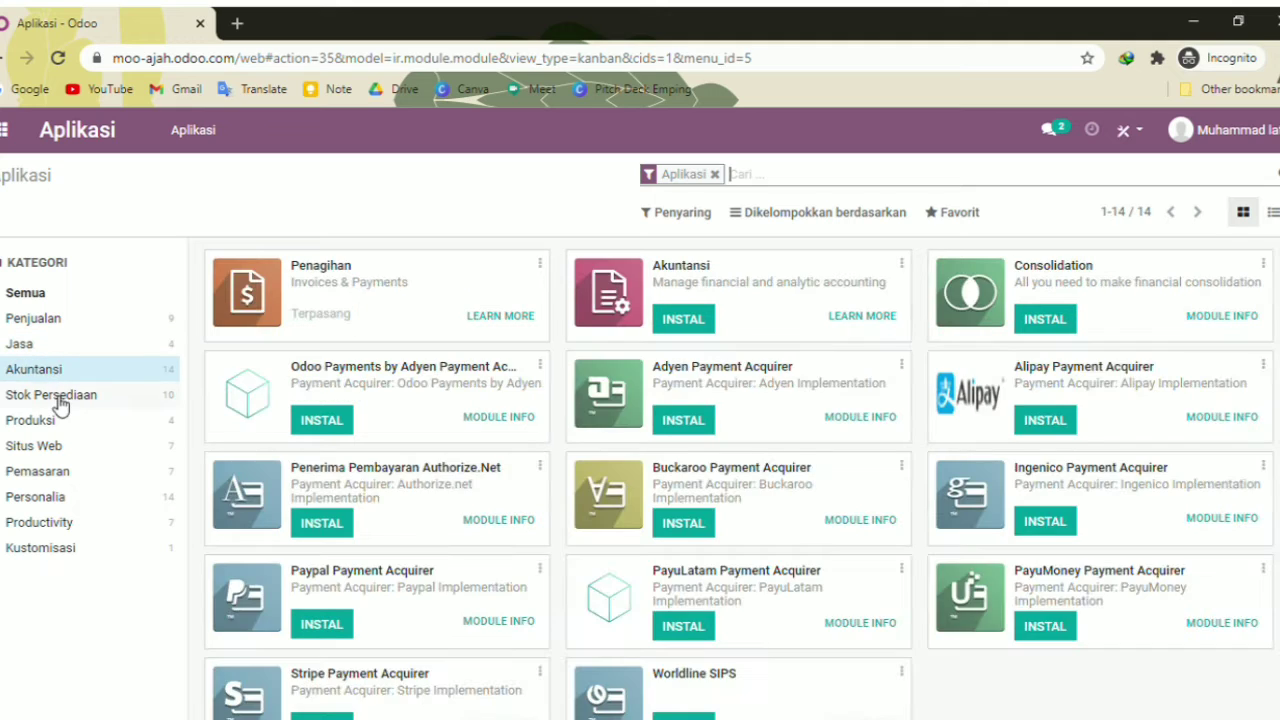
left_click(57, 398)
left_click(68, 425)
left_click(72, 449)
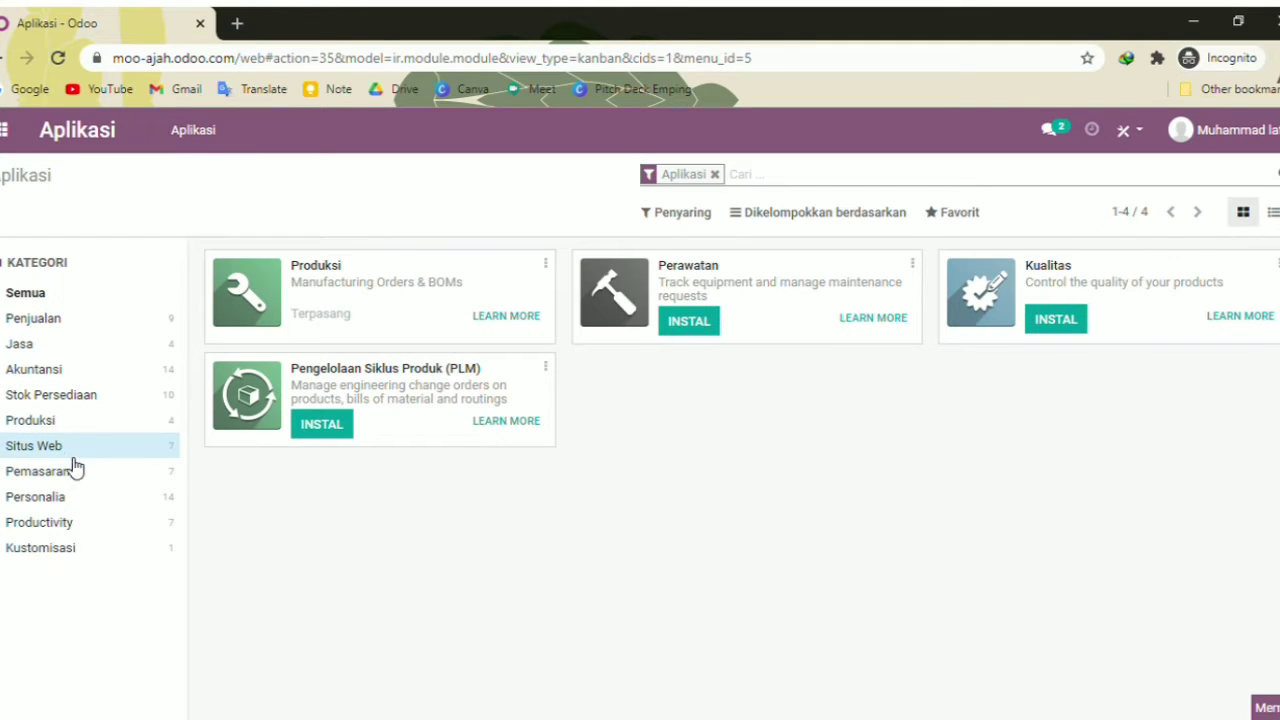
left_click(76, 472)
left_click(83, 505)
left_click(90, 546)
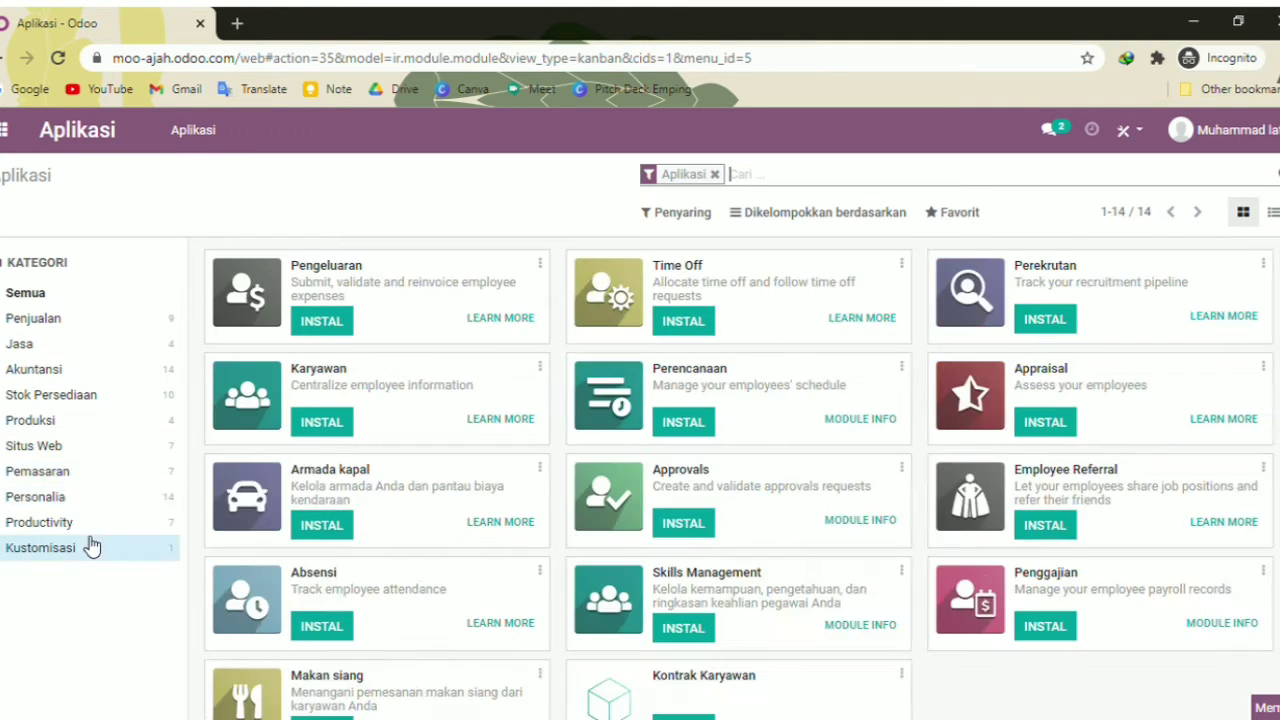
left_click(93, 528)
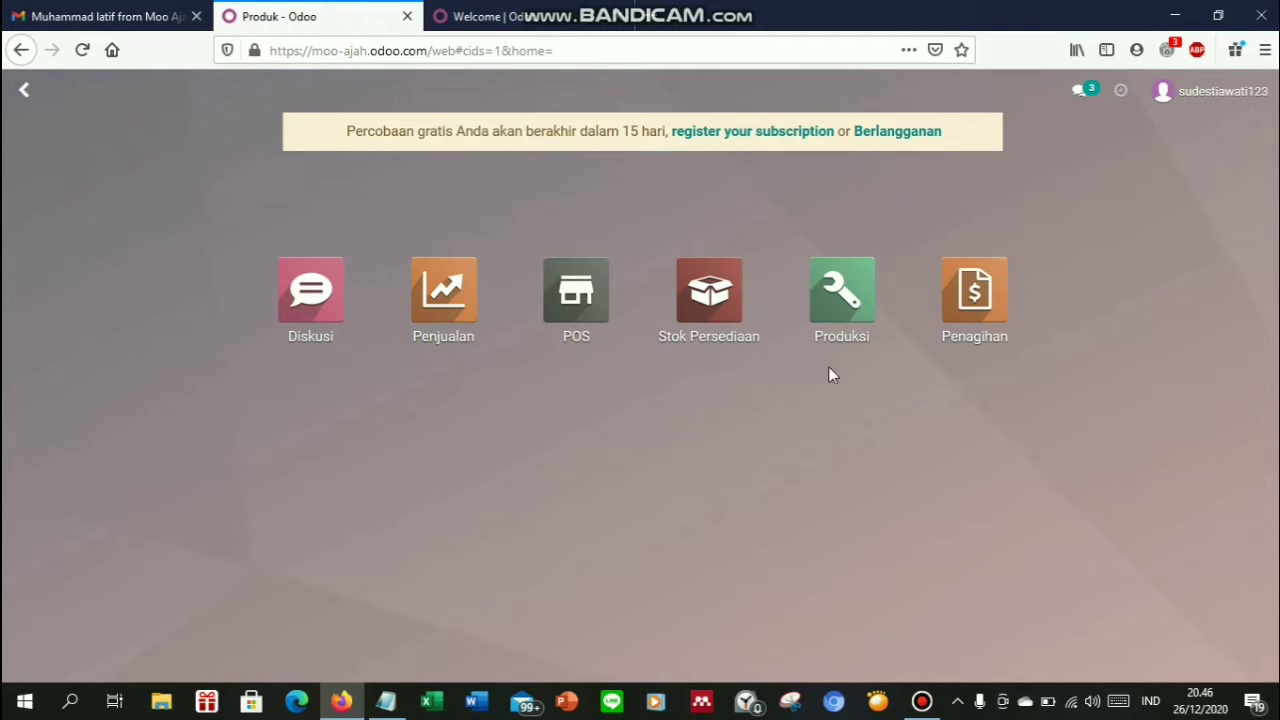
In the Produksi app, go to the Produk > Produk list
left_click(841, 278)
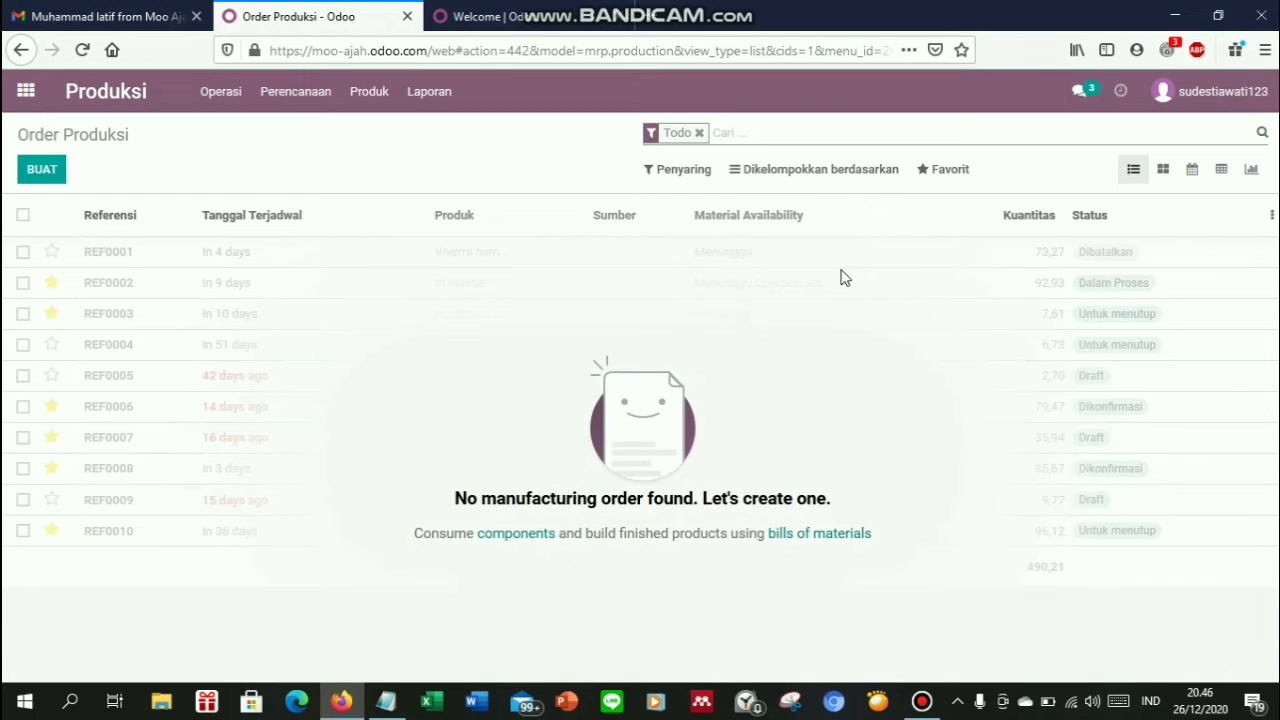
left_click(369, 100)
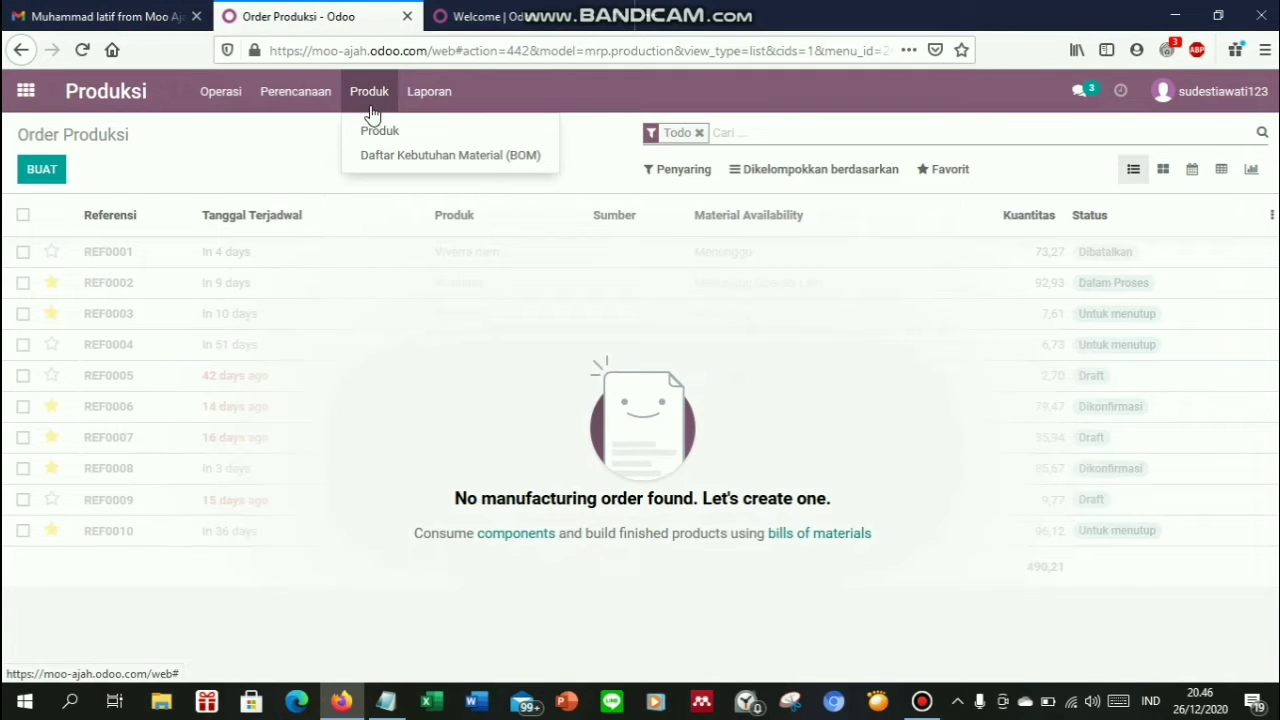
left_click(372, 132)
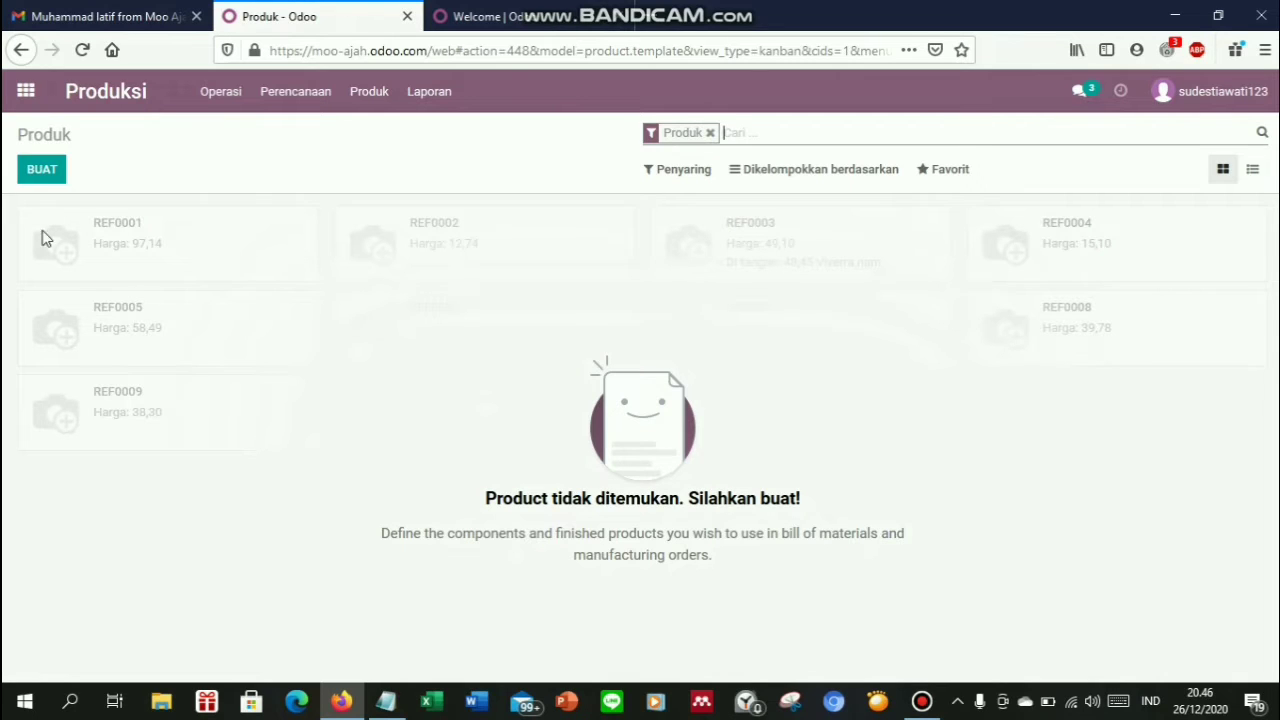
Create a new product named 'Susu Beku'
left_click(42, 169)
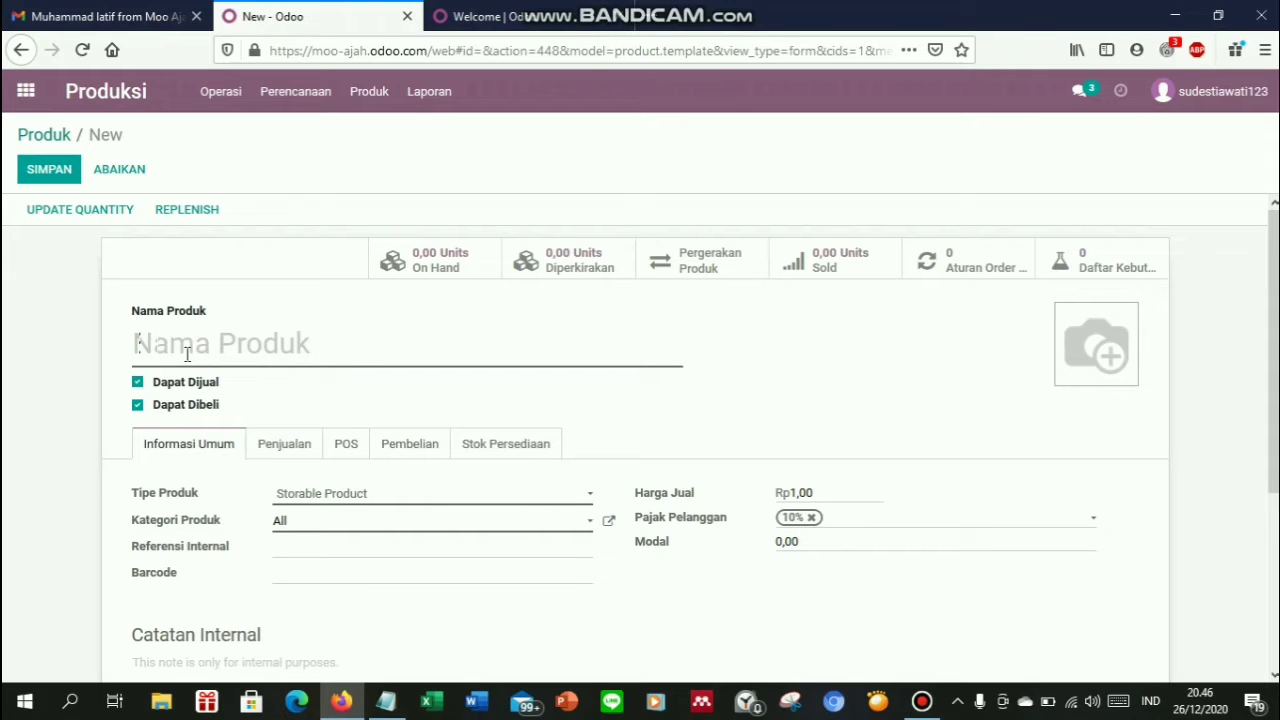
type("Susu BEku")
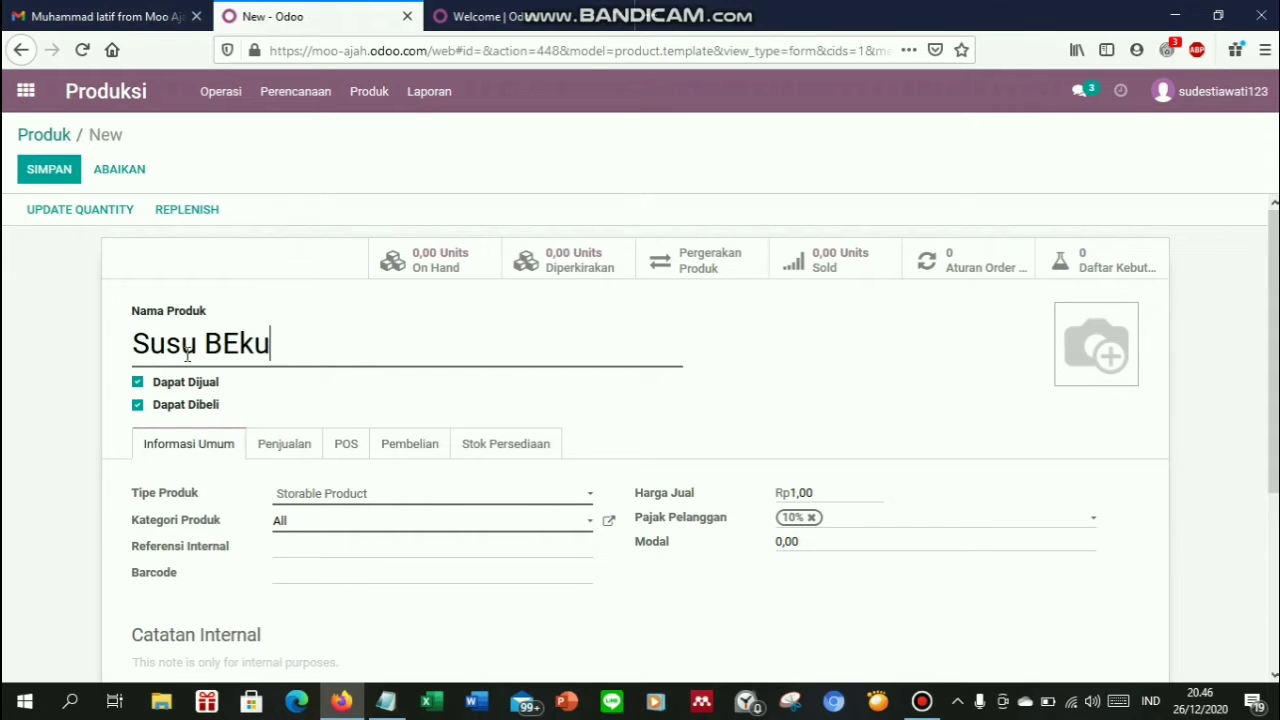
key("BackSpace")
key("BackSpace")
key("BackSpace")
type("eku")
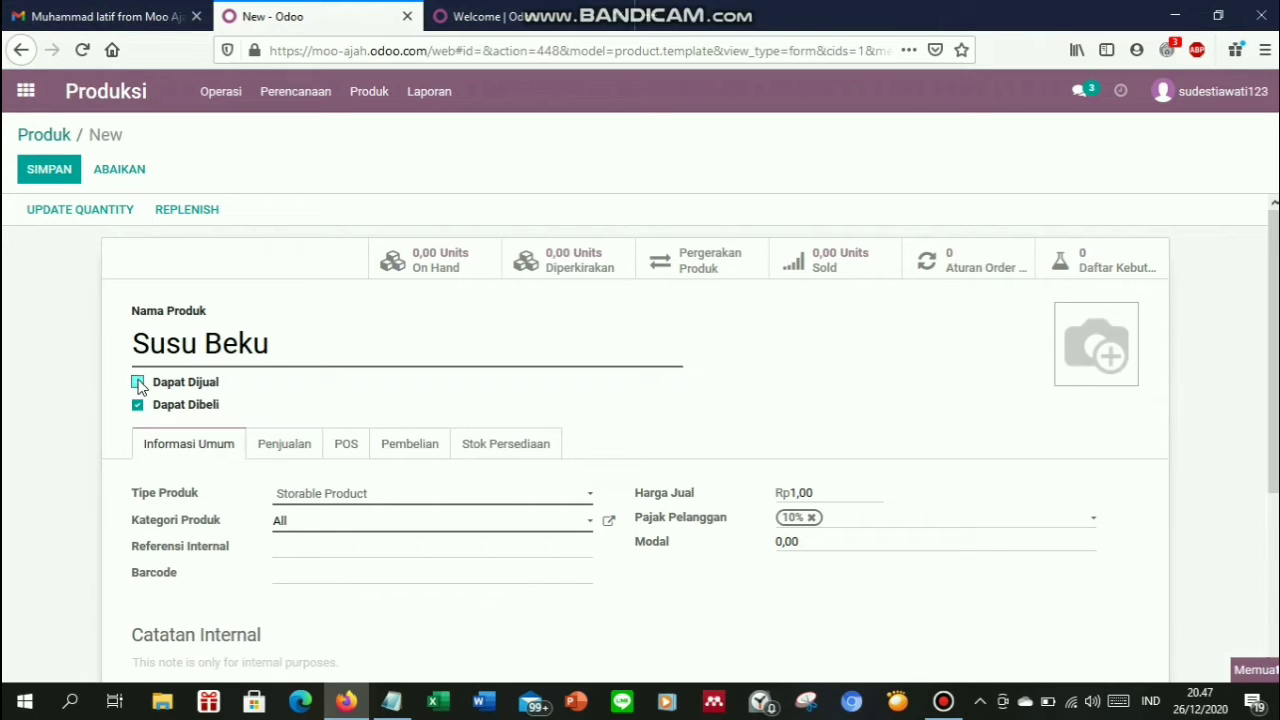
Make it non-purchasable Produk Konsumsi, clear the sales price and remove the 10% tax
left_click(138, 408)
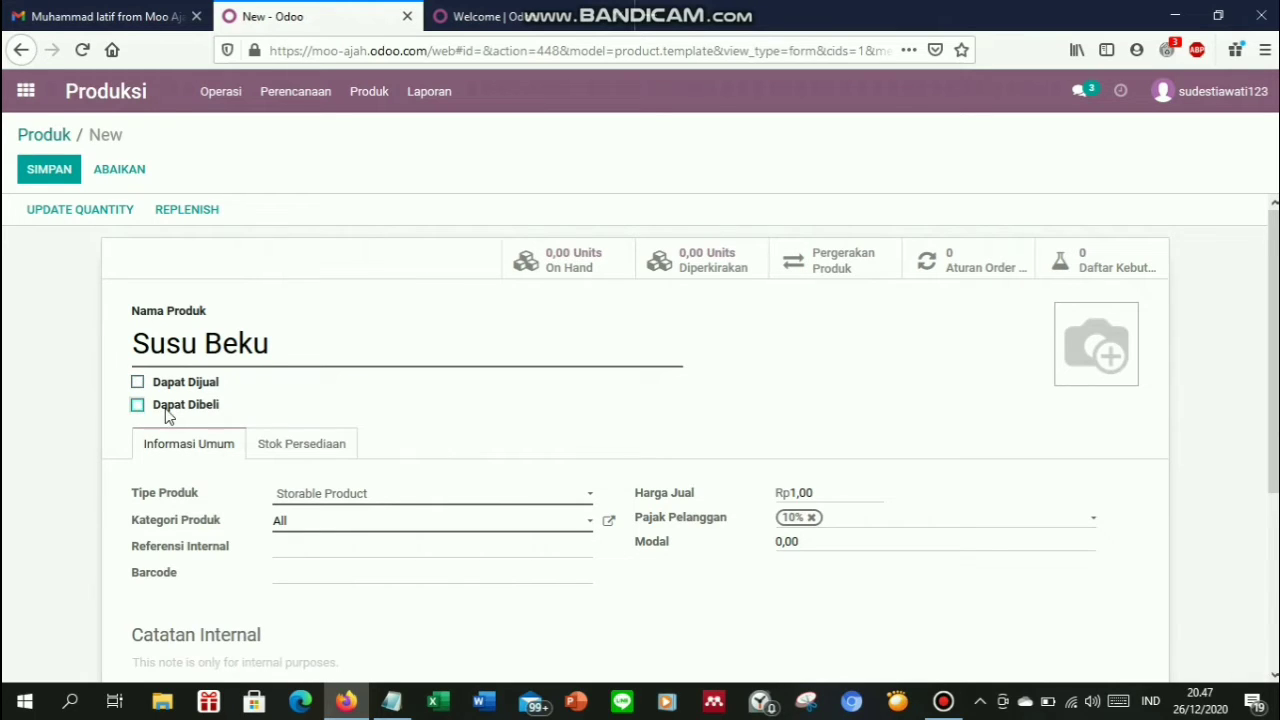
left_click(365, 500)
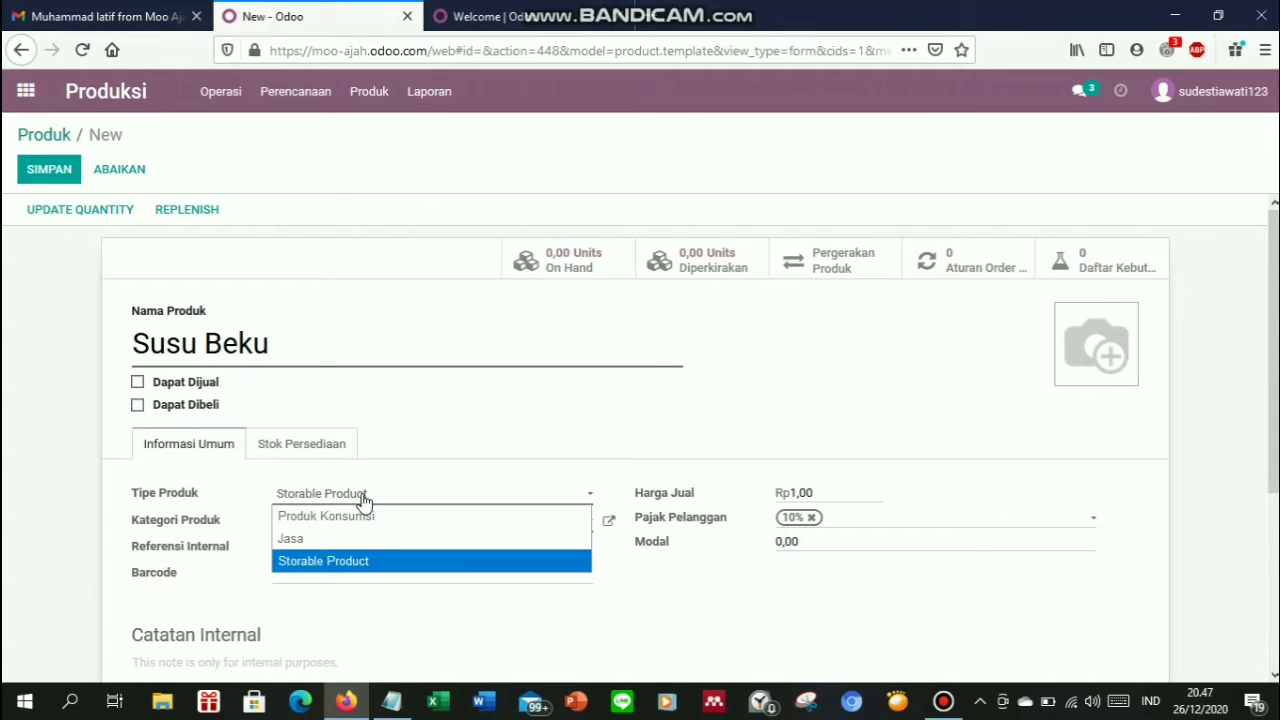
left_click(356, 520)
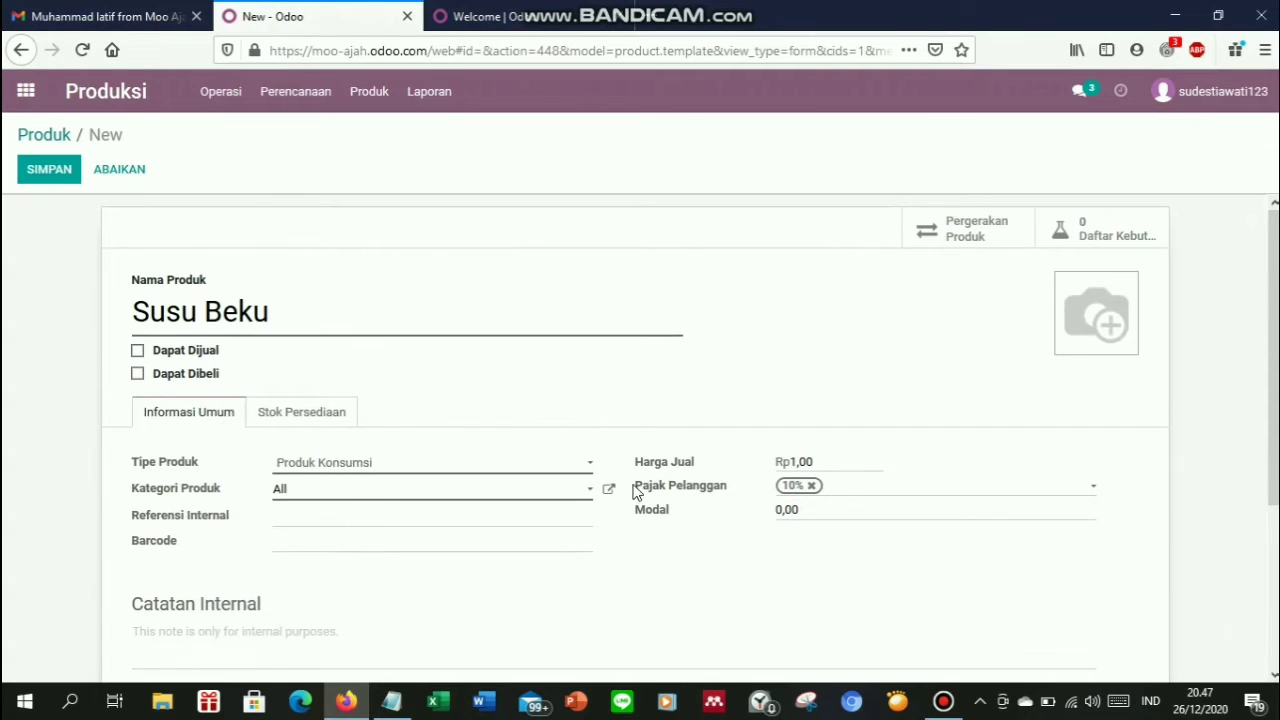
left_click(836, 458)
double_click(793, 462)
key("BackSpace")
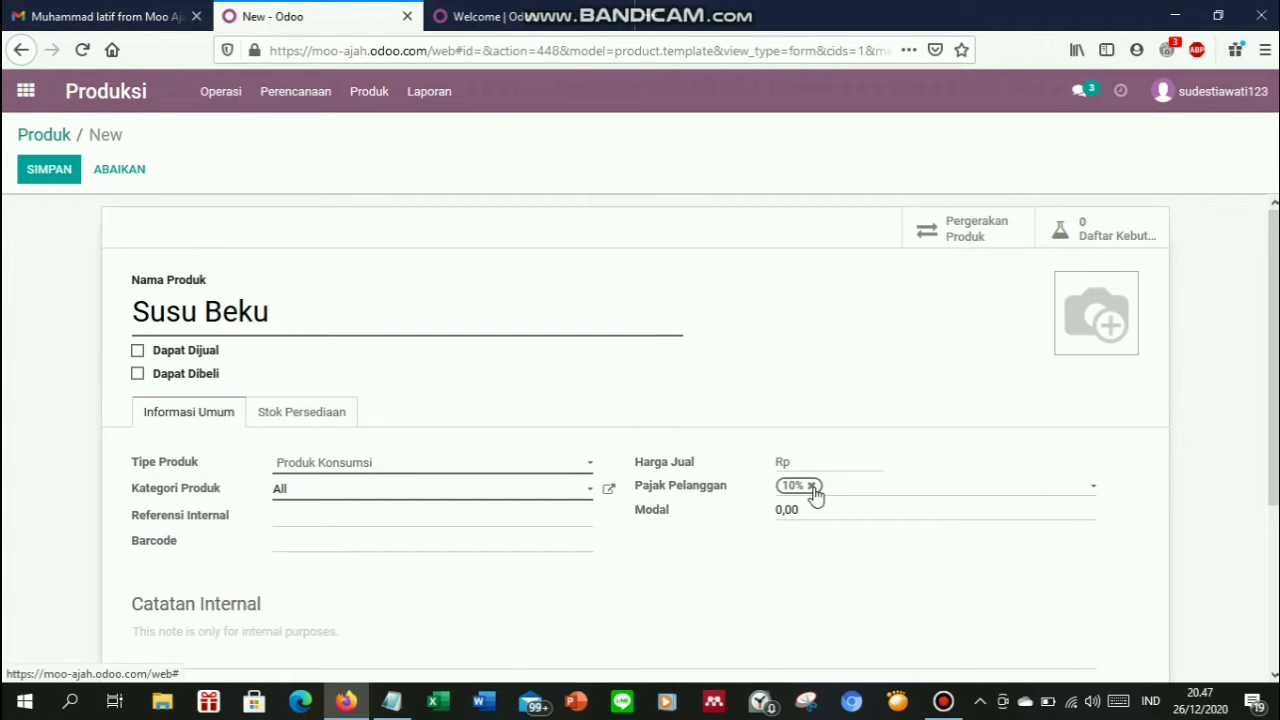
left_click(812, 486)
Clear the old Modal cost and check the Notepad price list for the new cost
left_click(807, 507)
key("BackSpace")
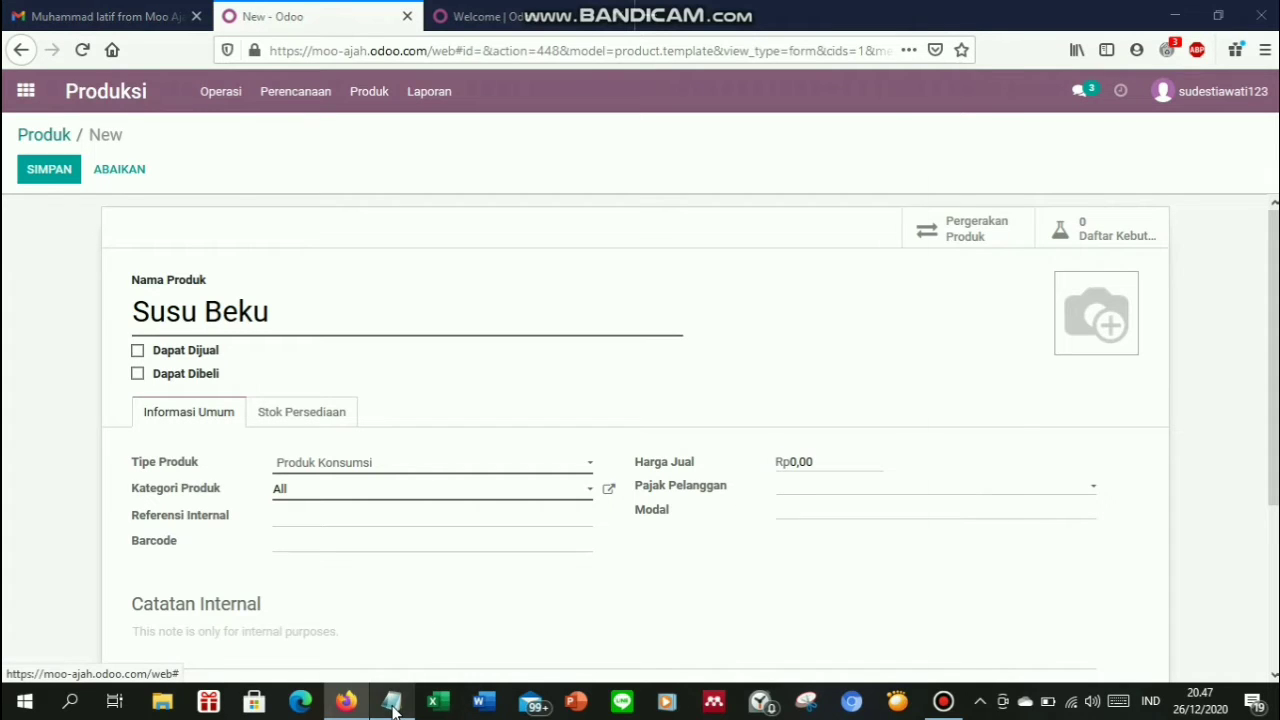
left_click(392, 706)
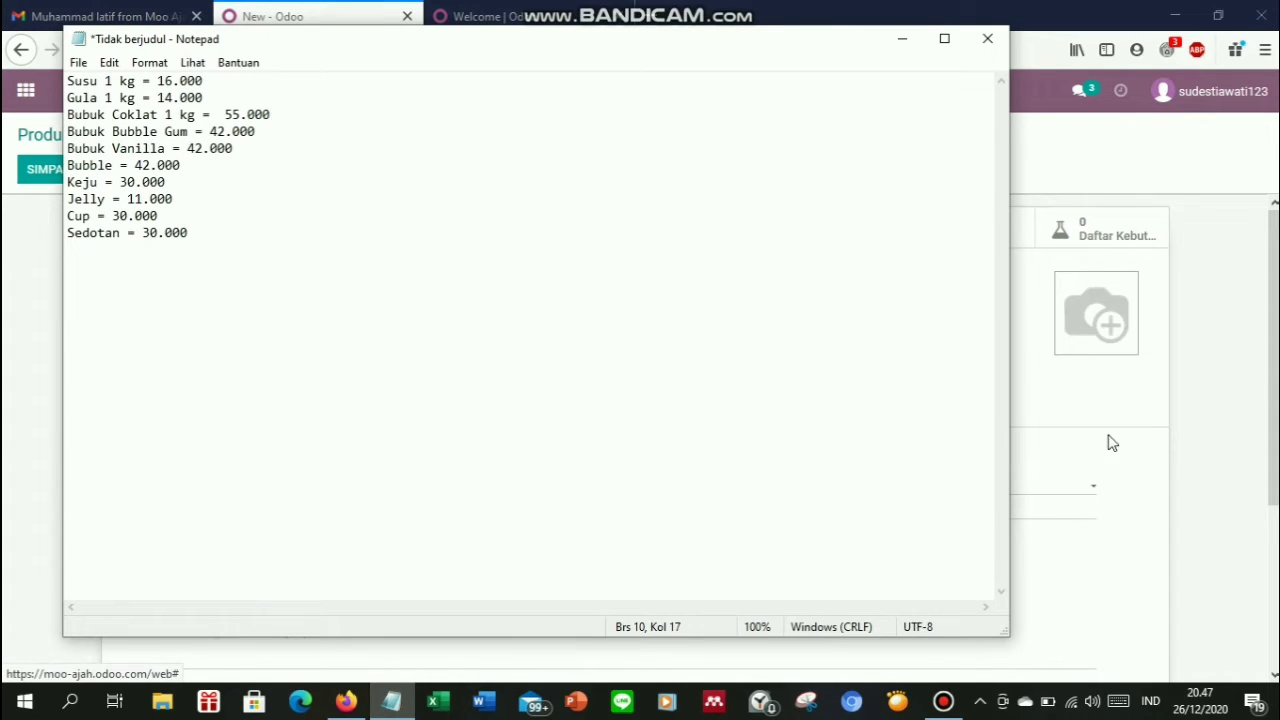
left_click(1150, 484)
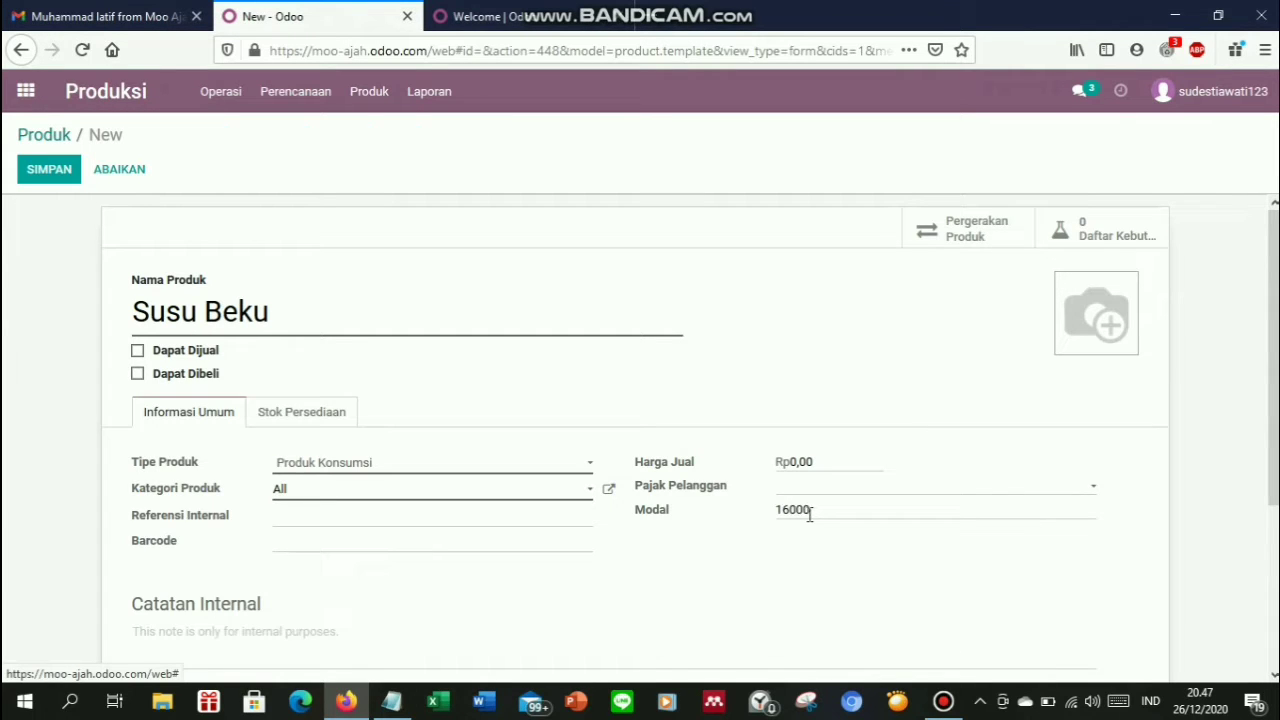
left_click(275, 420)
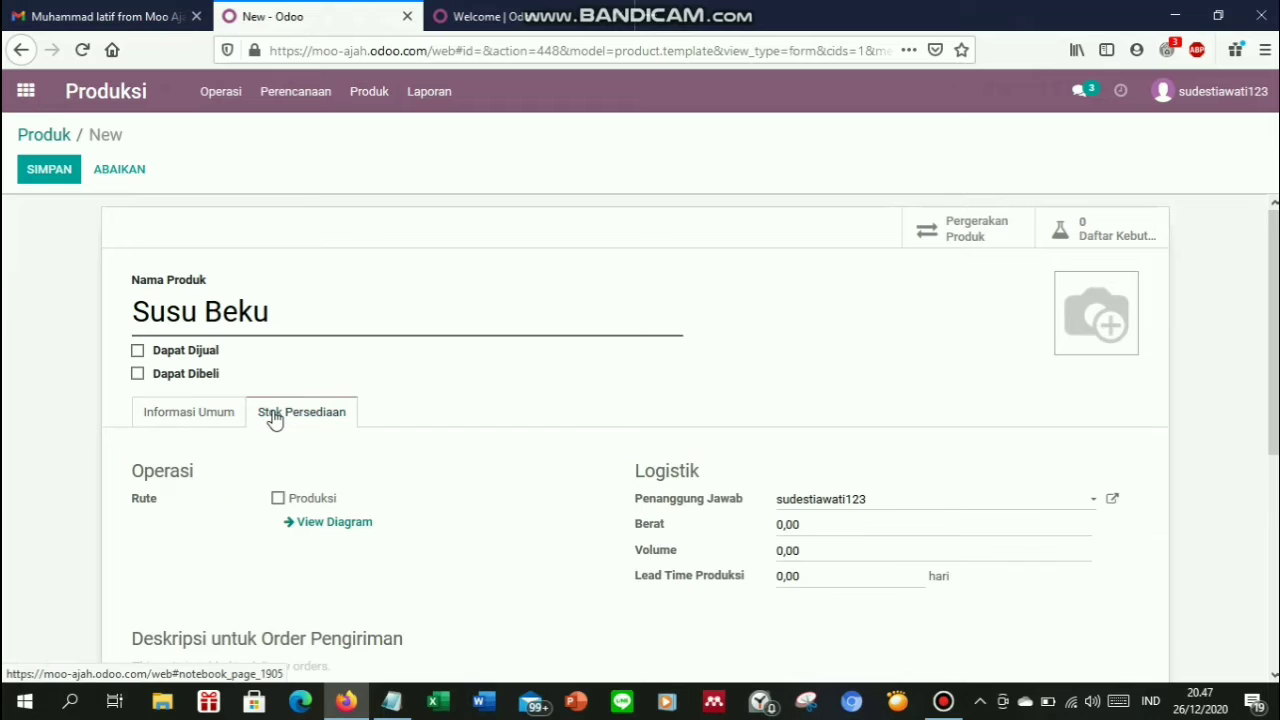
Enable the Produksi route, set weight to 1 and production lead time to 1 day
left_click(278, 499)
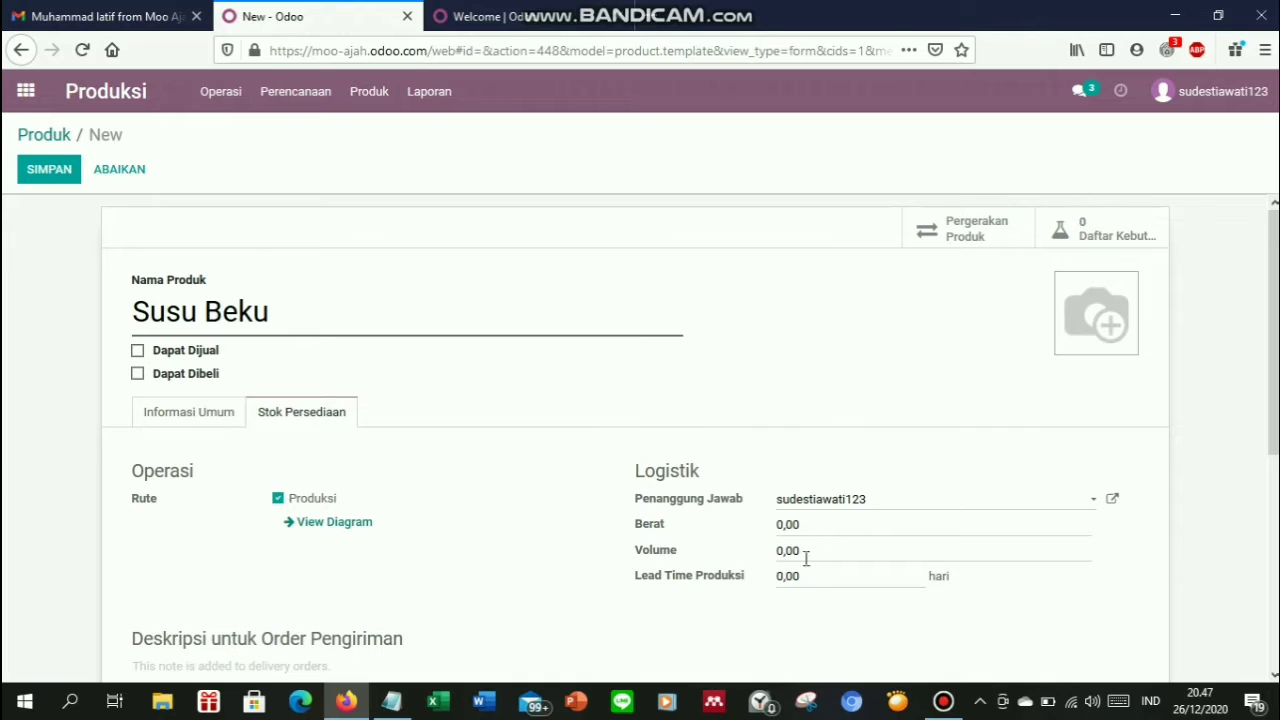
left_click(786, 528)
type("1")
left_click(773, 582)
type("1")
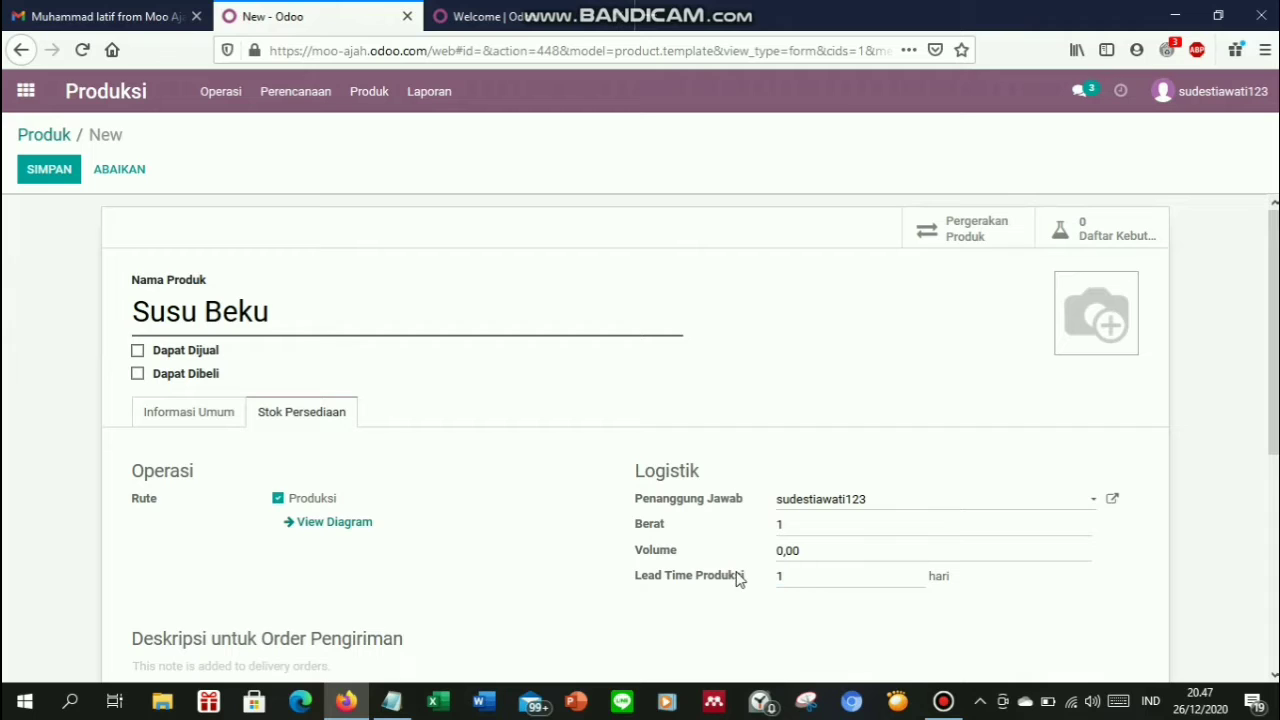
Upload the Susu Beku photo as the product image and save the product
left_click(1069, 288)
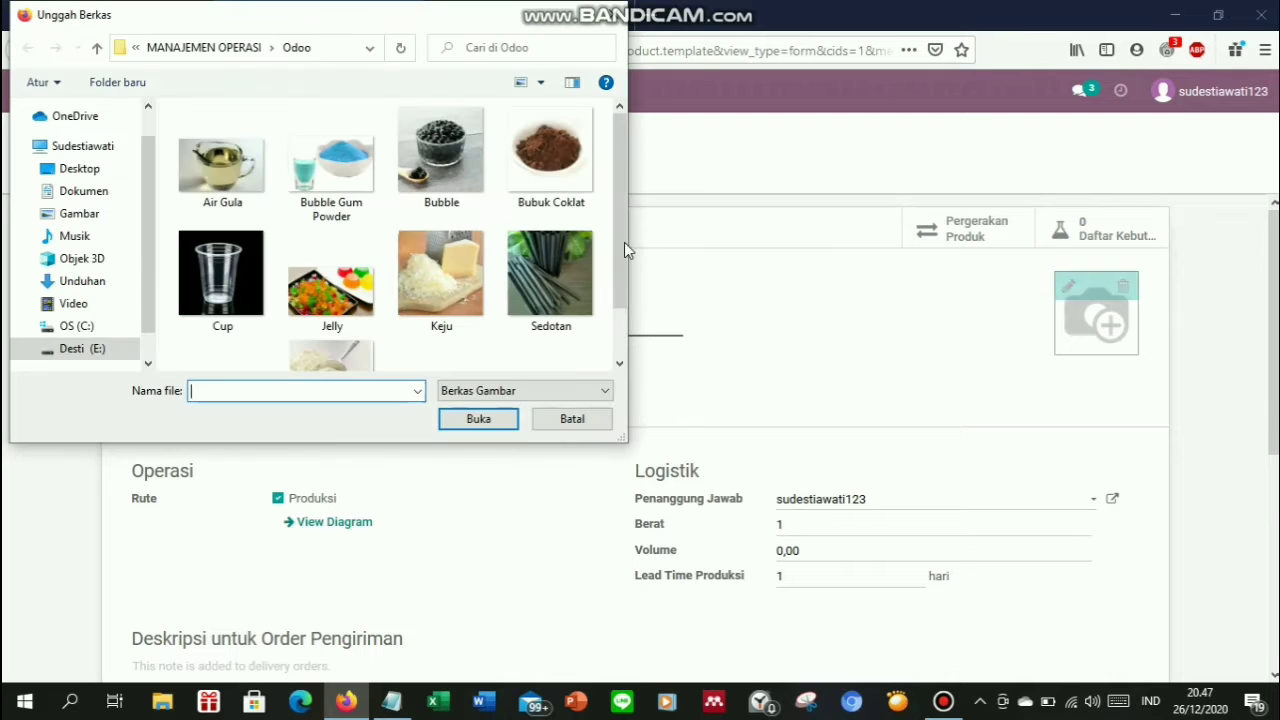
left_click_drag(615, 236, 615, 315)
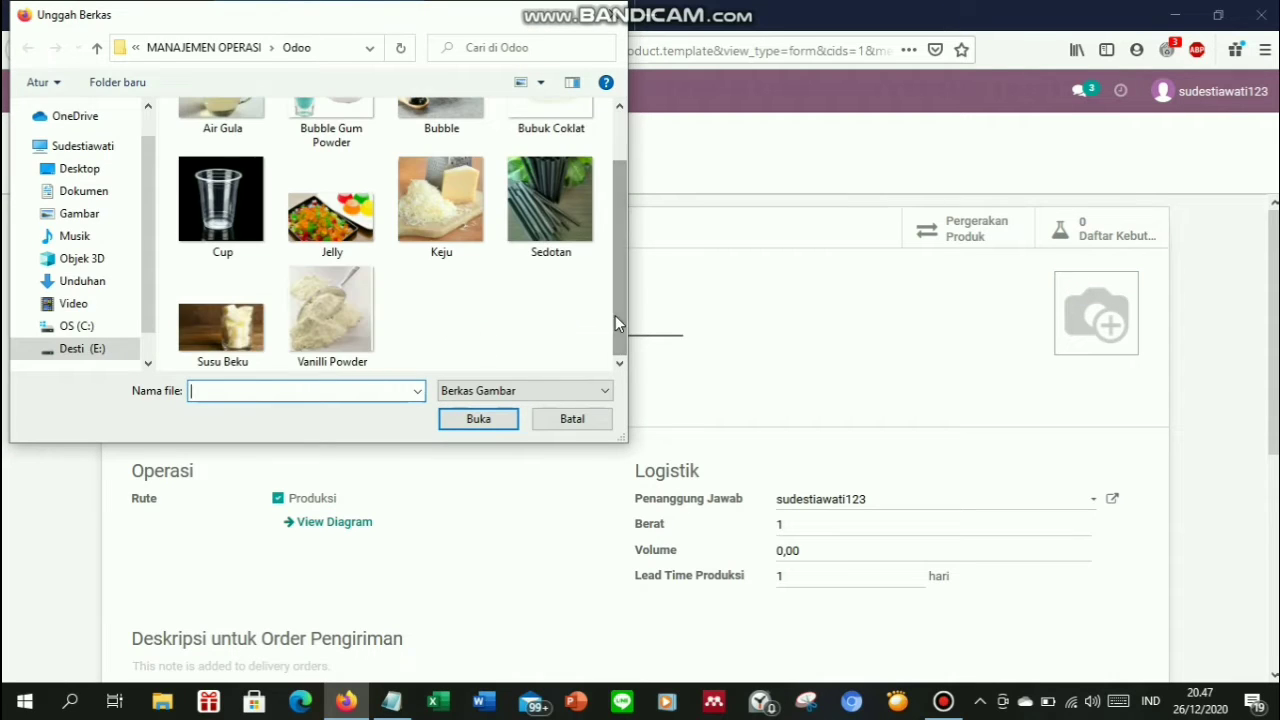
double_click(229, 333)
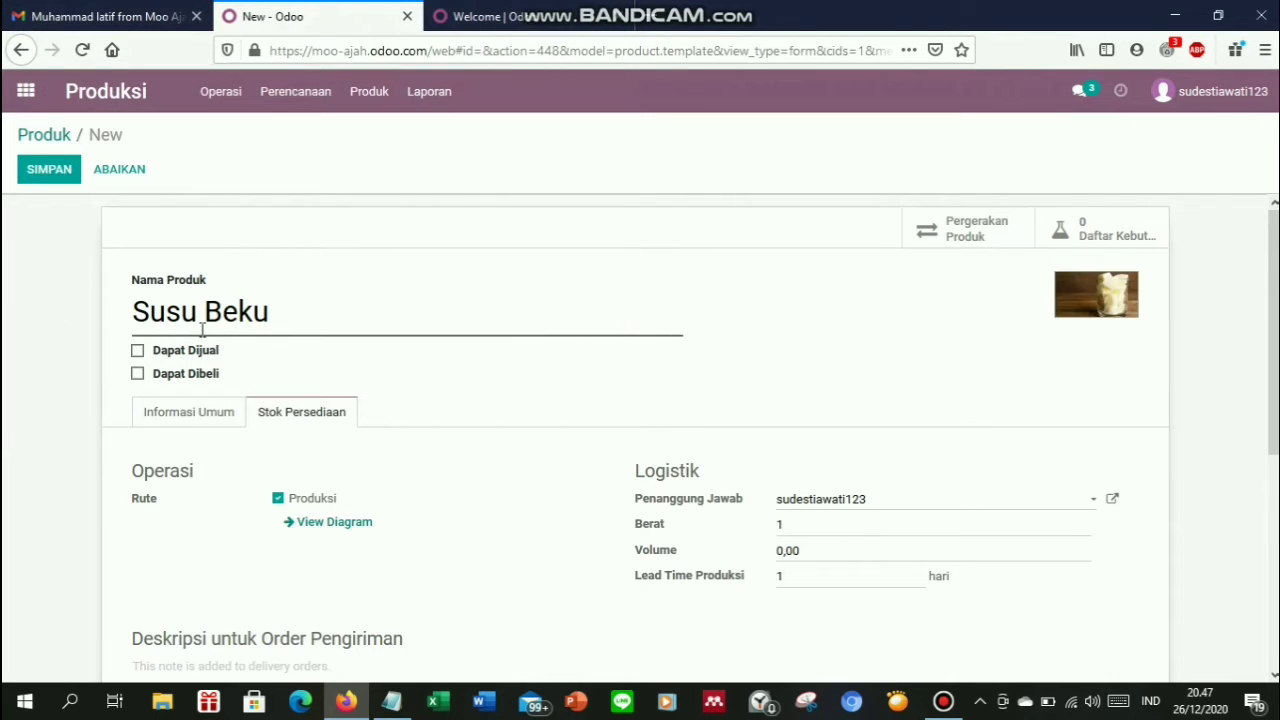
left_click(45, 171)
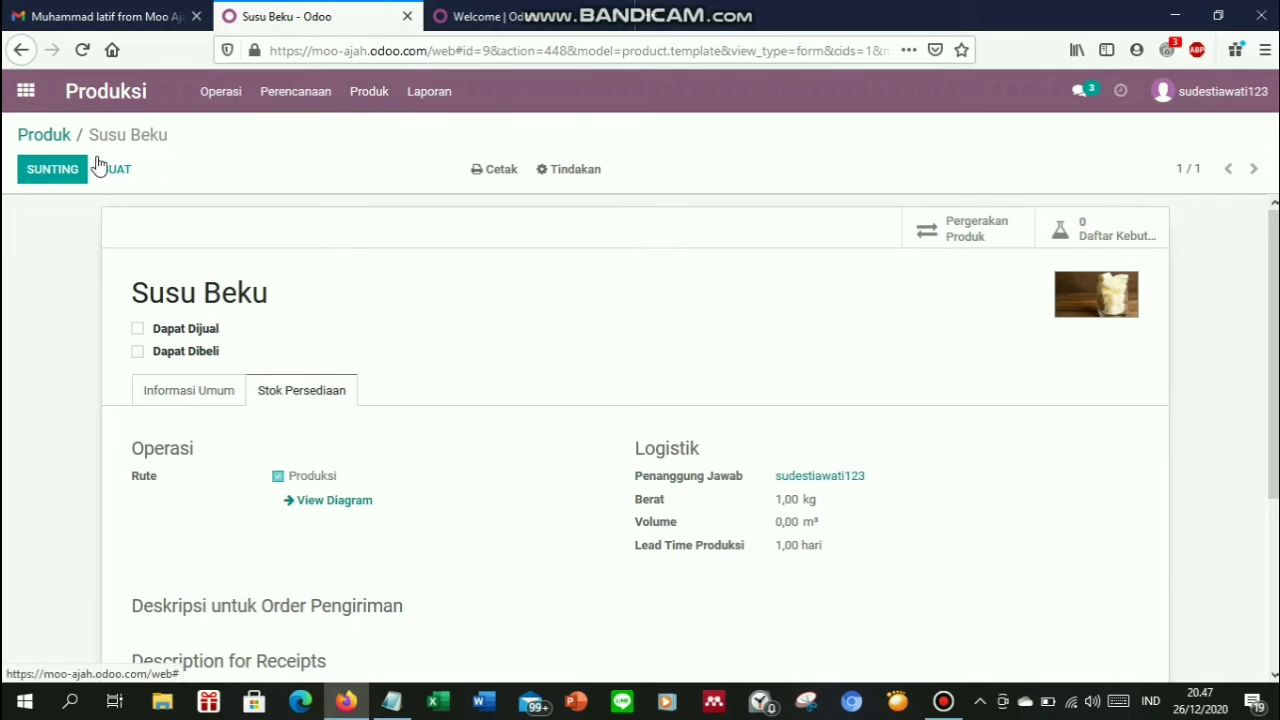
Create a new product 'Gula Cair' that is neither sold nor purchased, typed as consumable
left_click(44, 137)
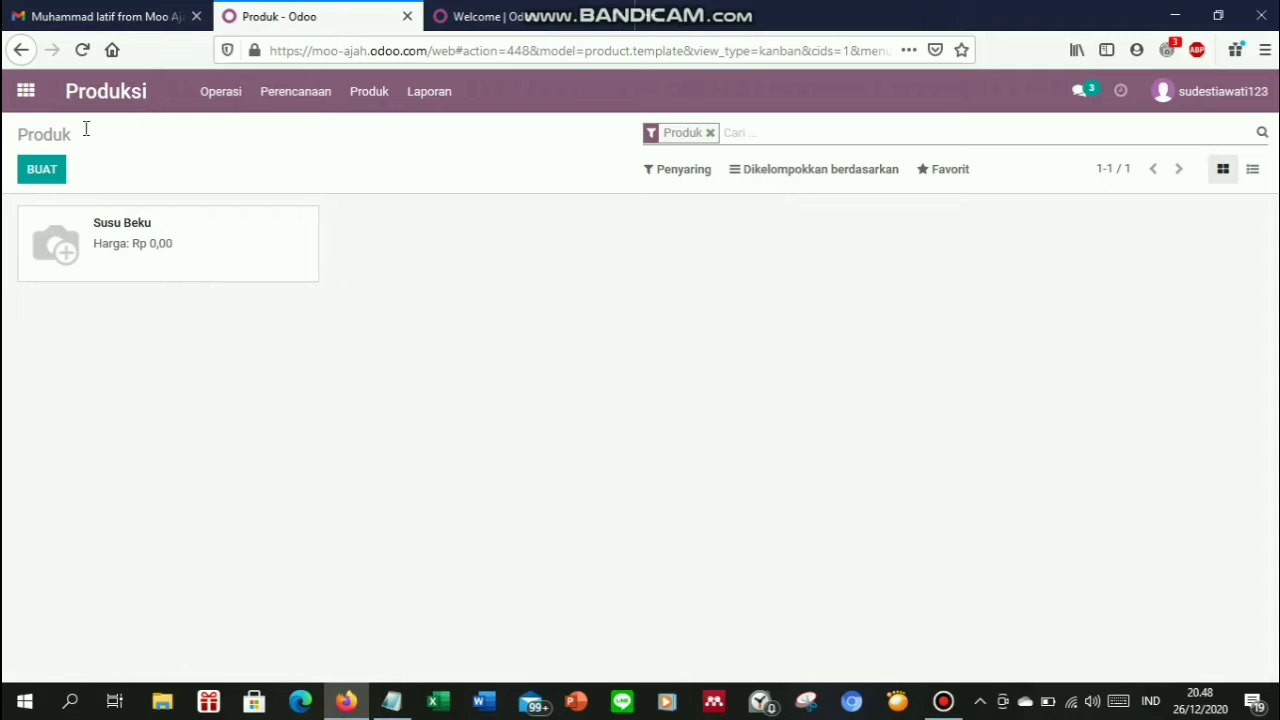
left_click(59, 183)
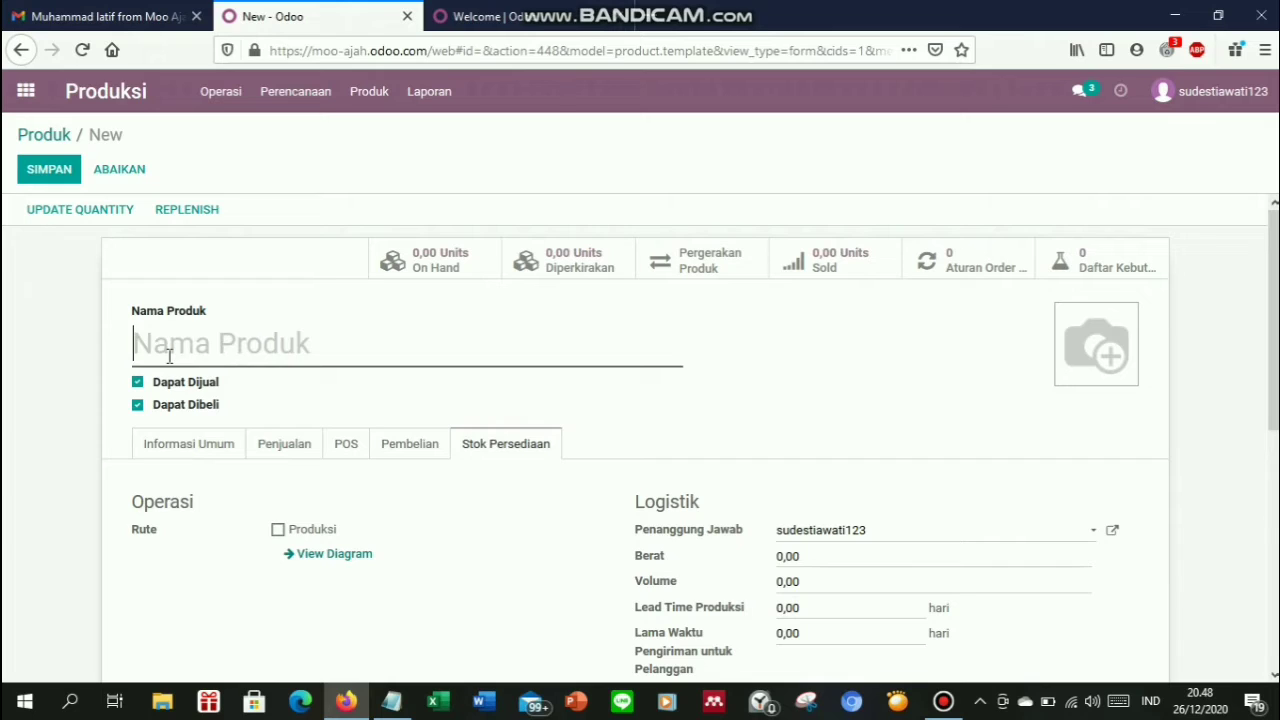
type("Gu")
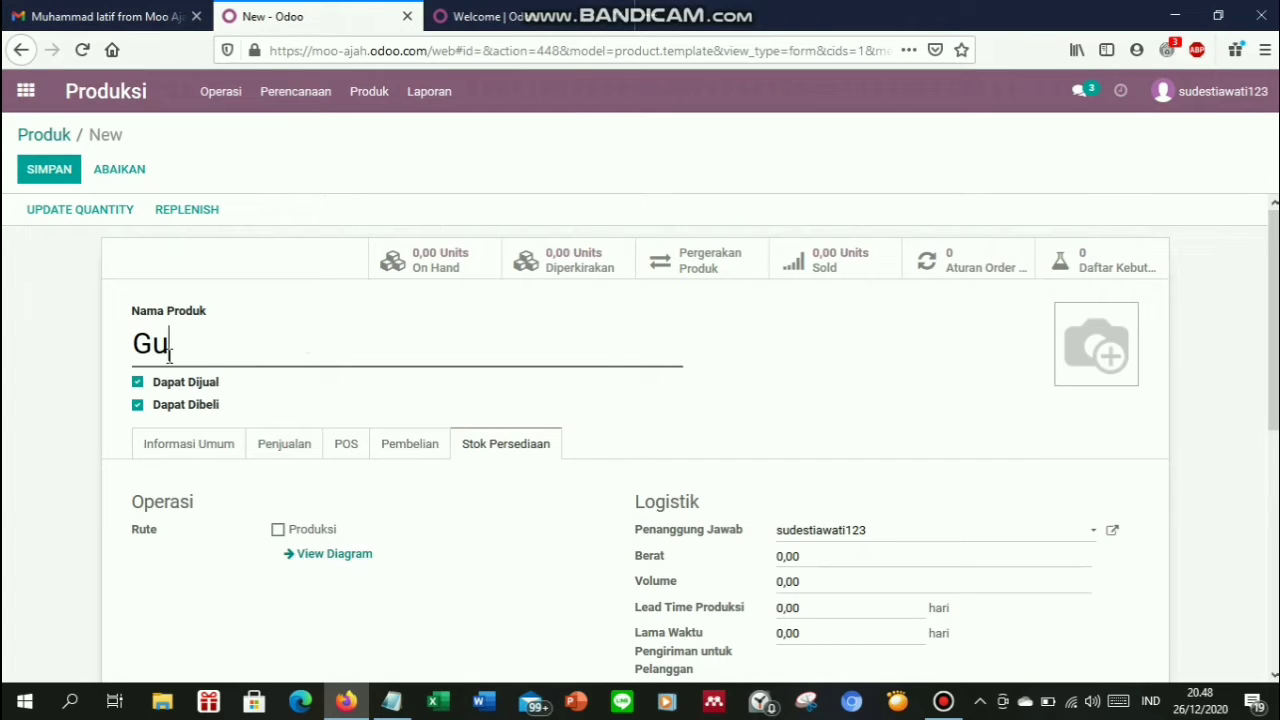
type("la Cair")
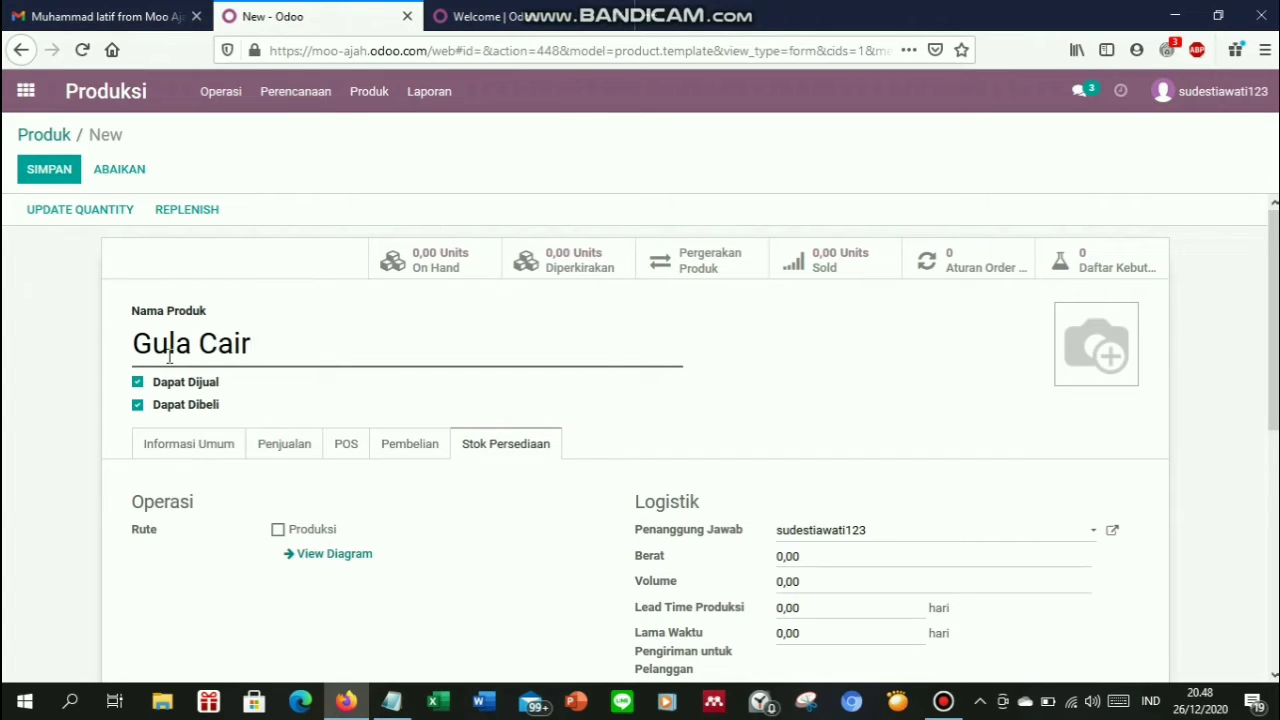
left_click(137, 384)
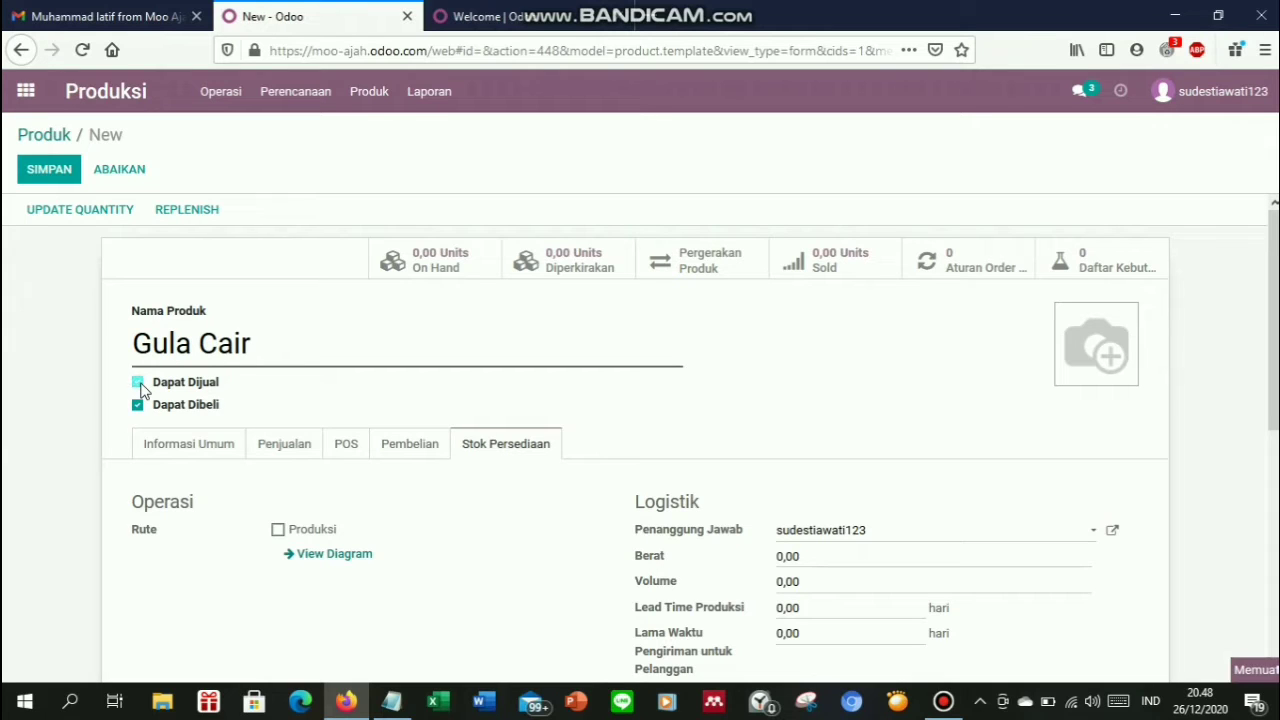
left_click(139, 406)
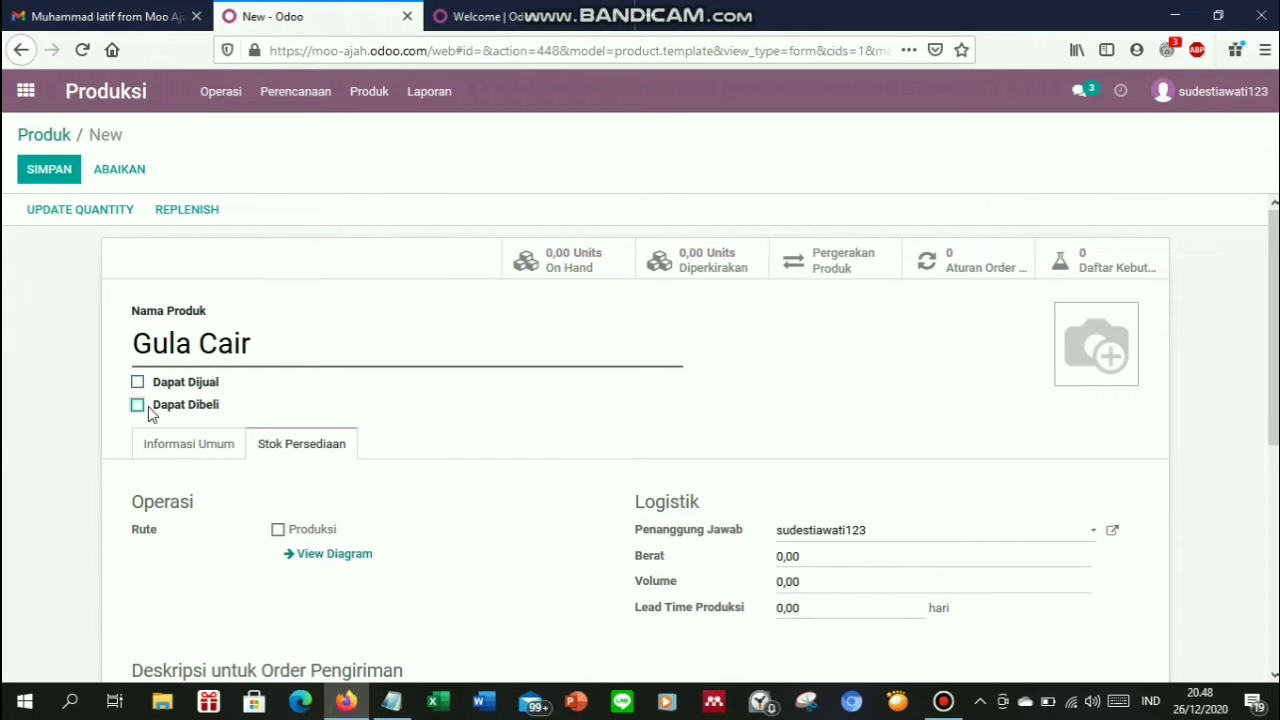
left_click(191, 448)
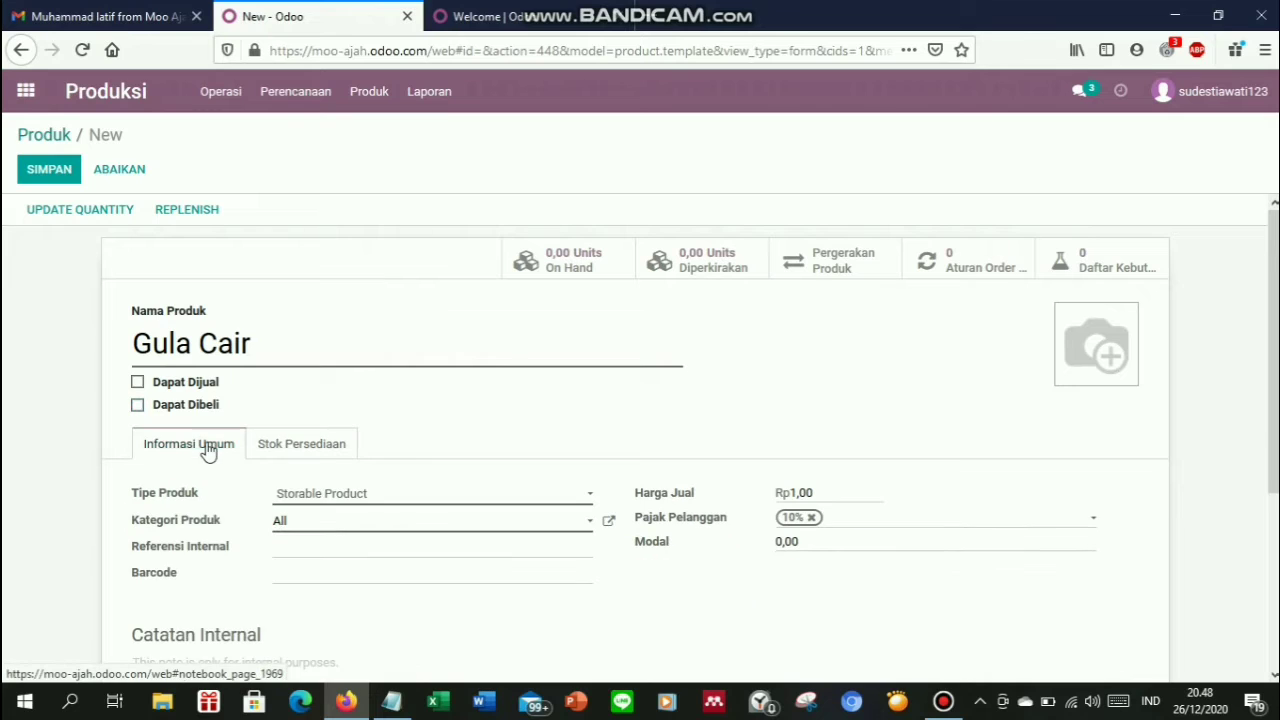
left_click(333, 500)
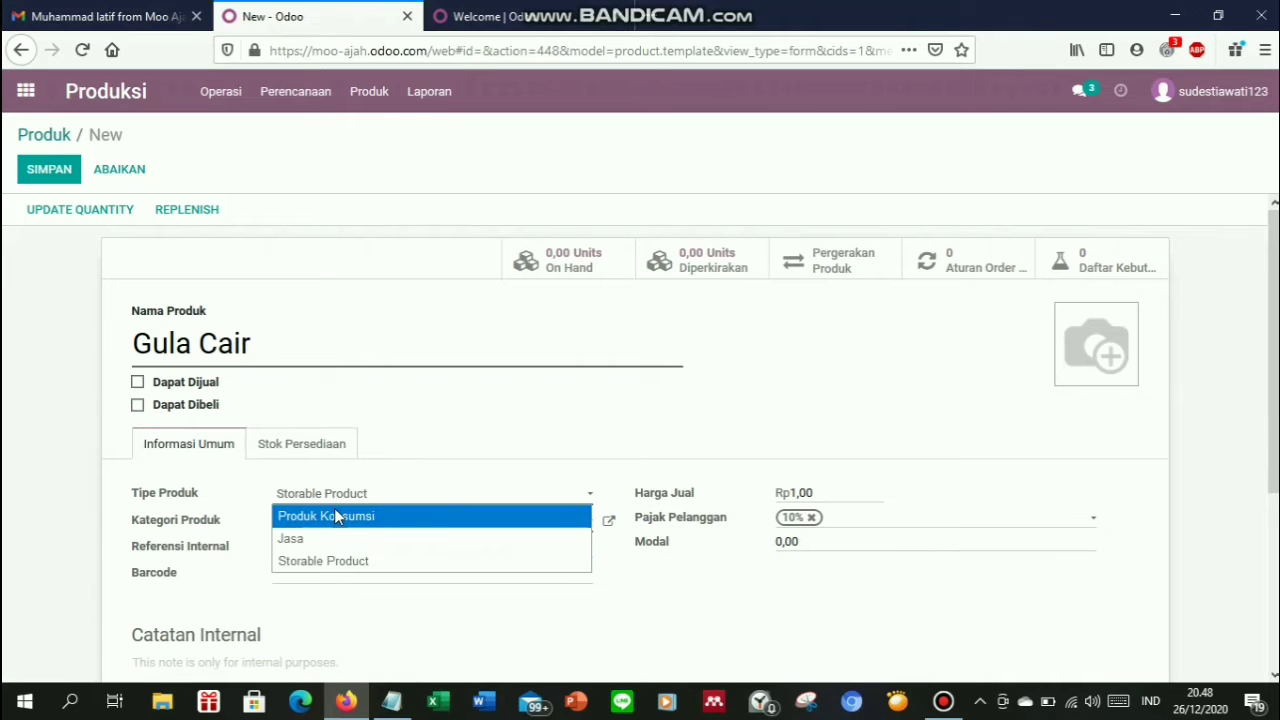
left_click(336, 516)
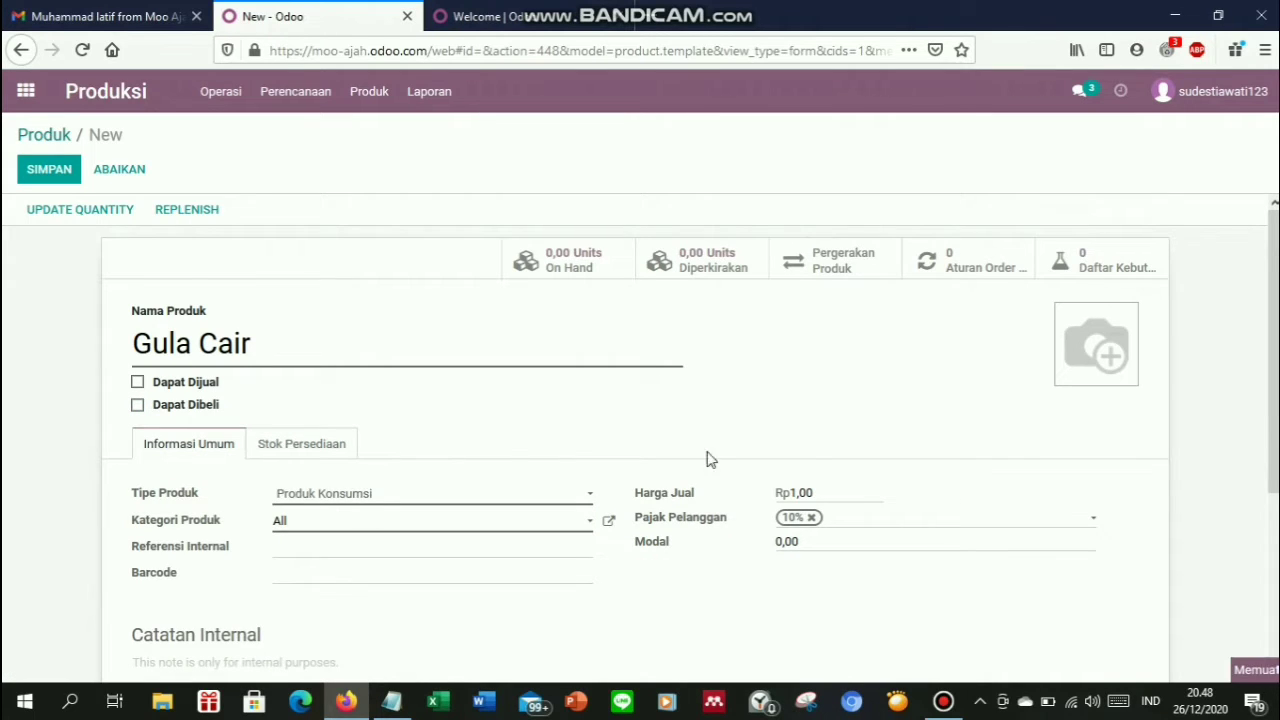
Clear the sale price and the 10% customer tax, and enter the cost
left_click_drag(826, 462, 714, 484)
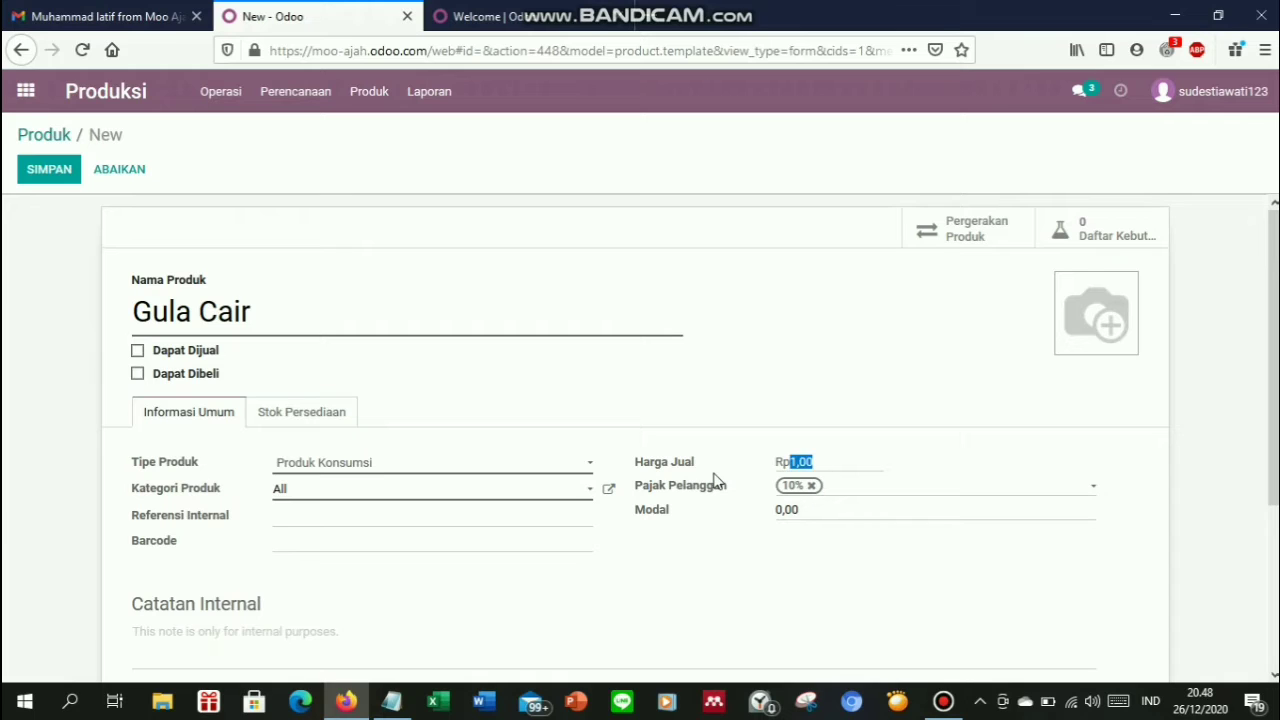
key("BackSpace")
left_click(812, 486)
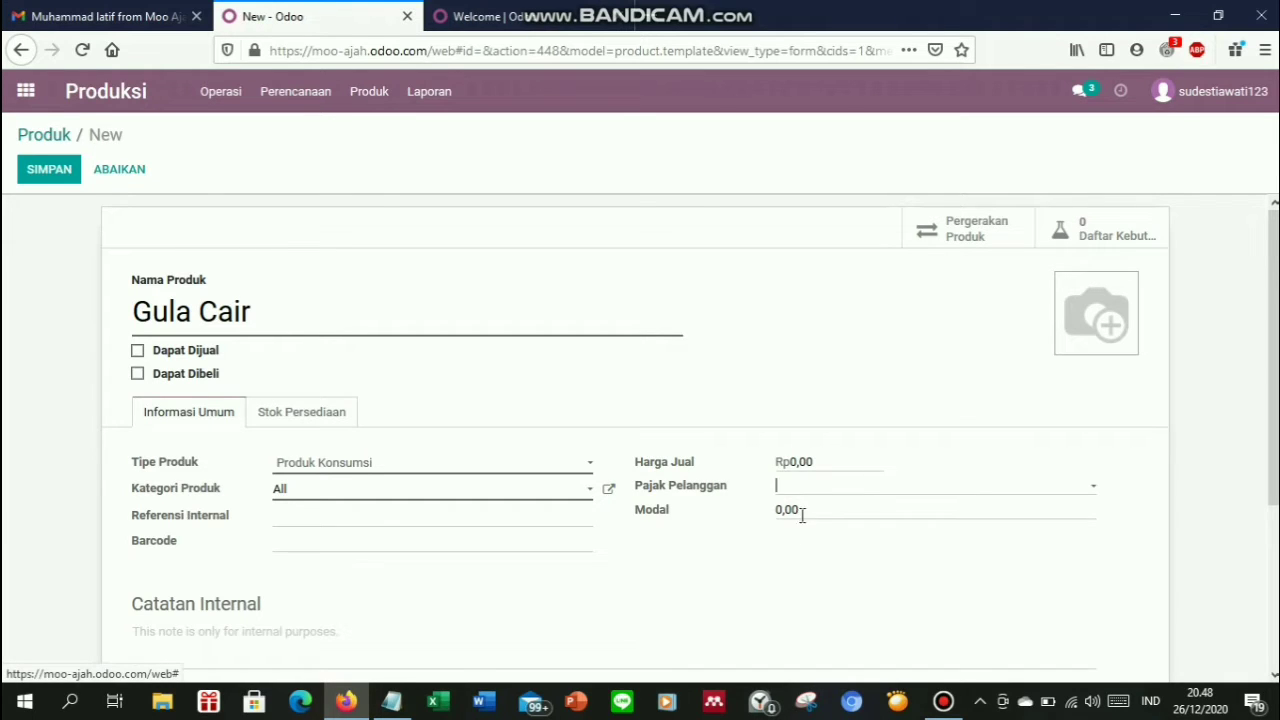
left_click(393, 703)
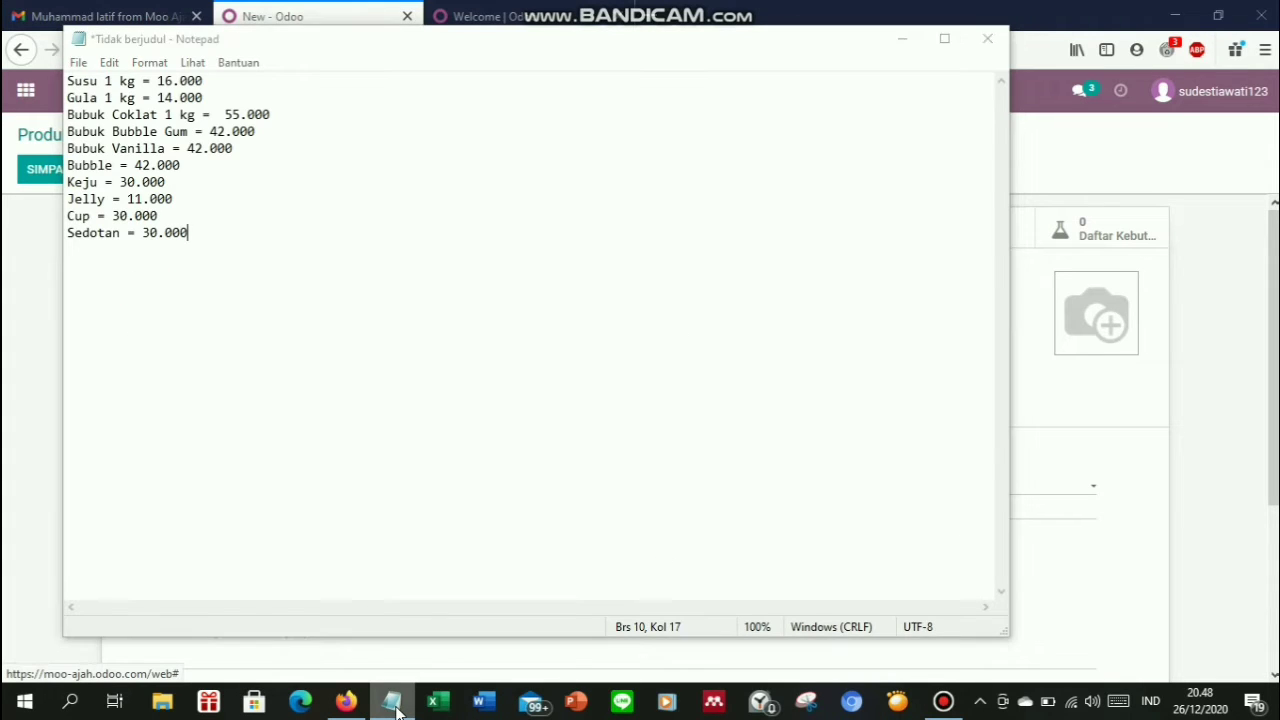
left_click(393, 703)
type("14000")
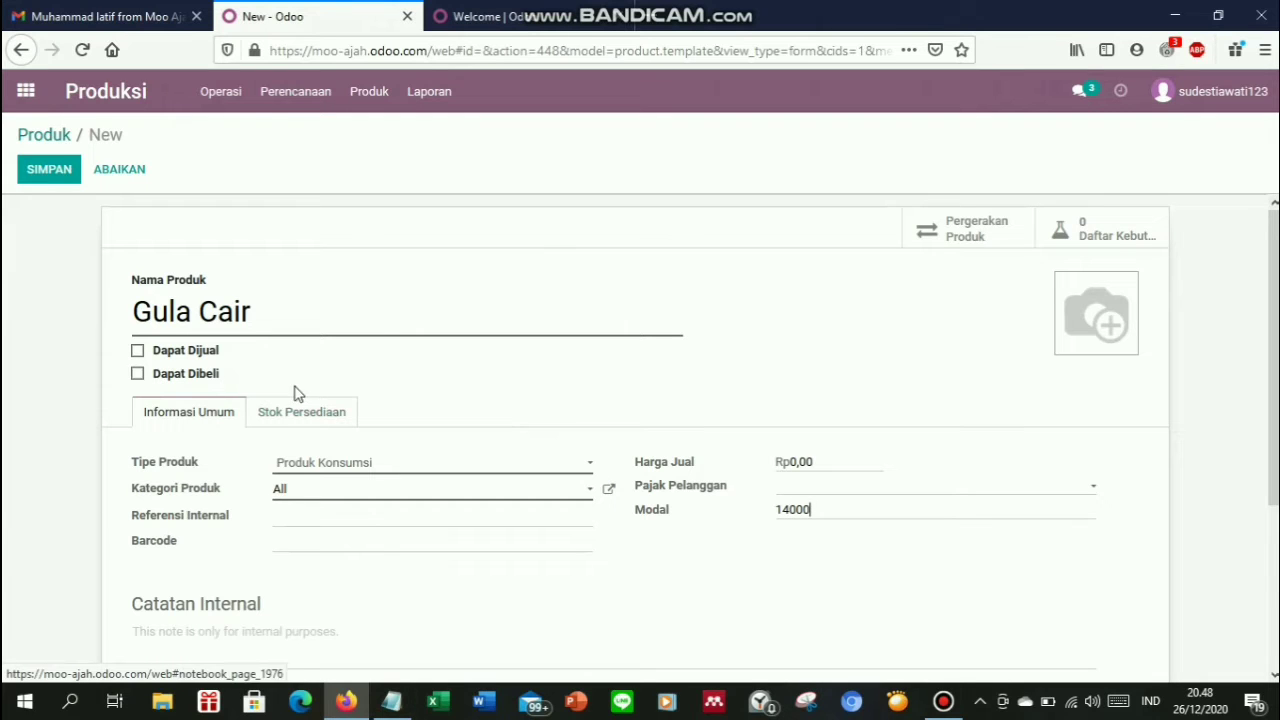
Enable the Produksi route and set weight 1 and production lead time 1
left_click(301, 418)
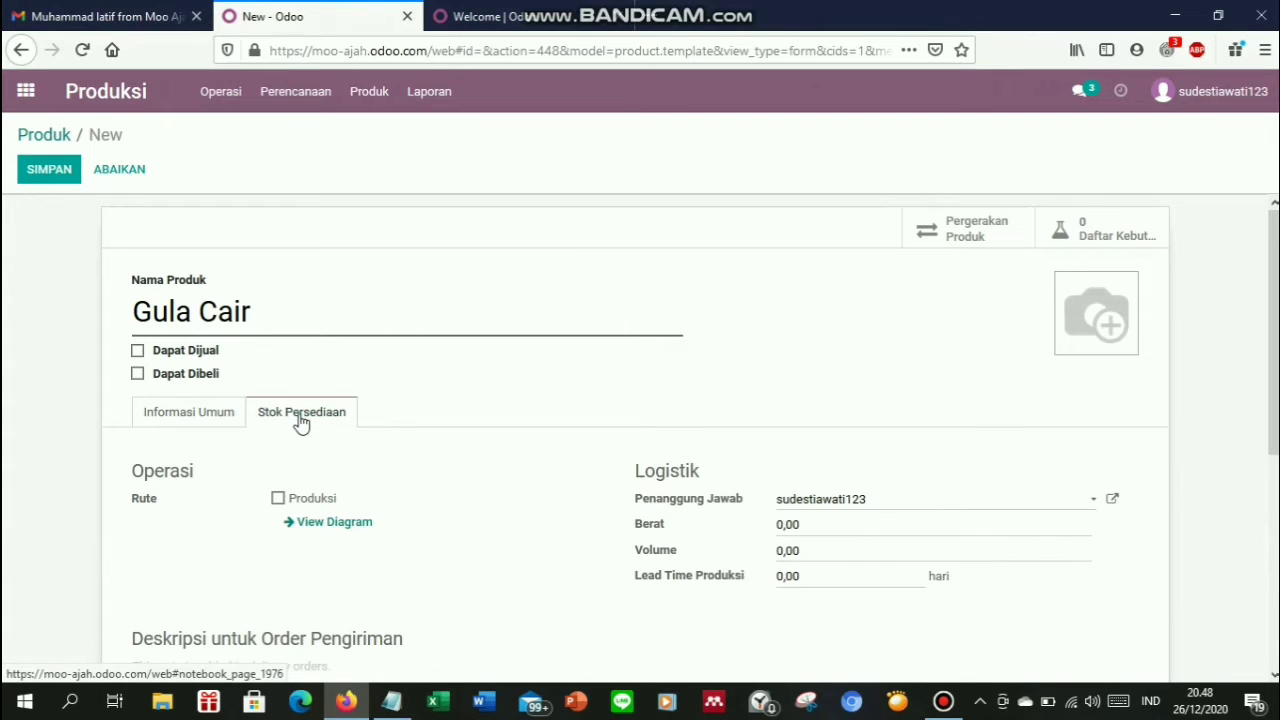
left_click(279, 499)
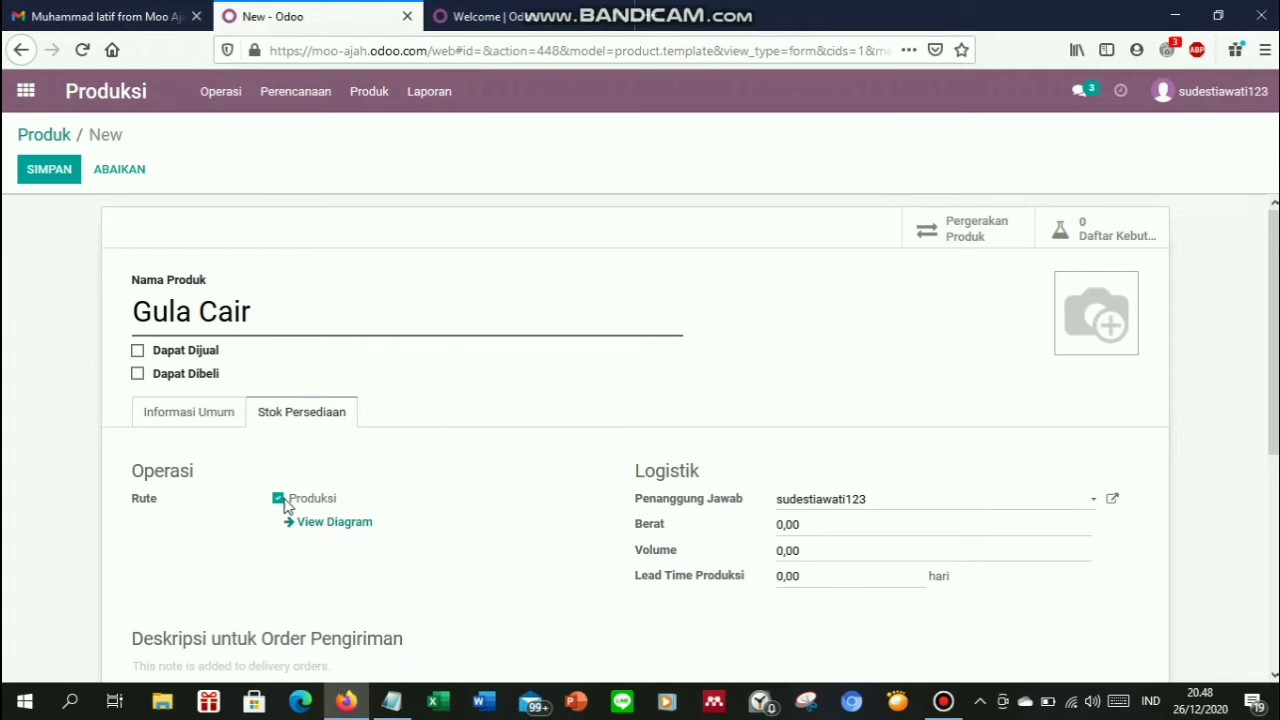
left_click(817, 527)
type("1")
left_click(792, 588)
type("1")
Attach the Air Gula photo as the product image and save Gula Cair
mouse_move(1104, 332)
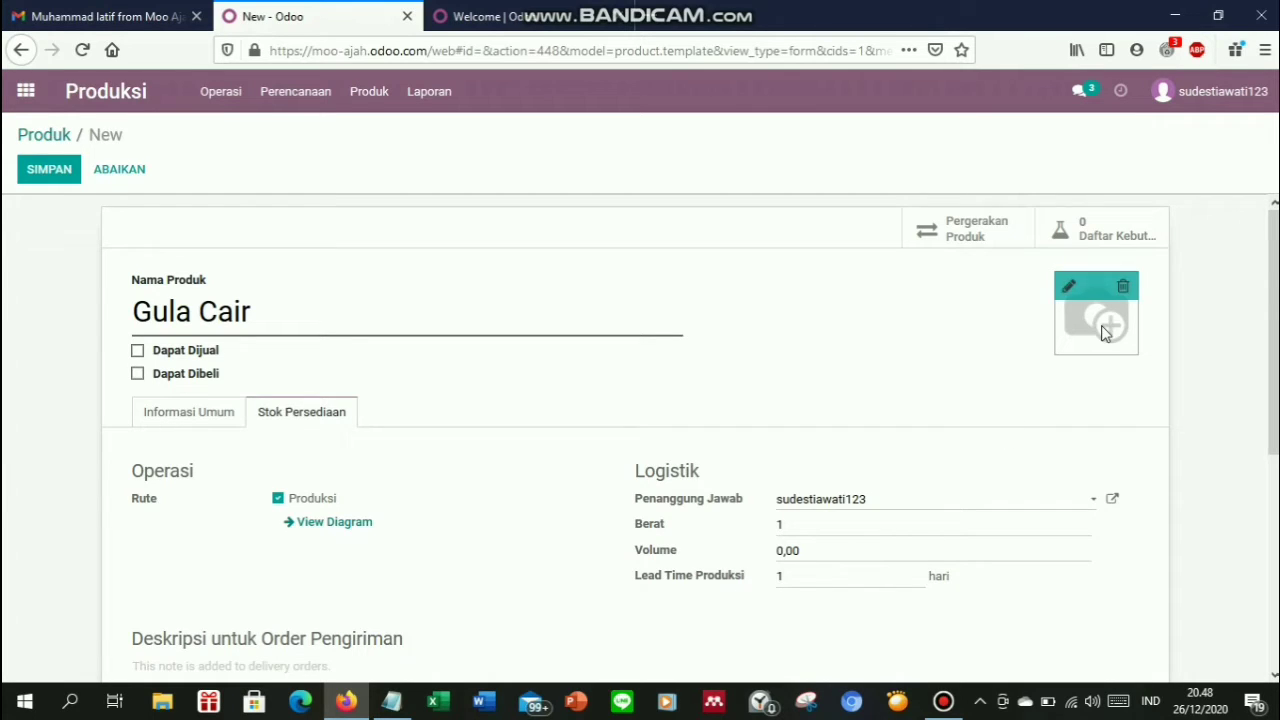
left_click(1062, 277)
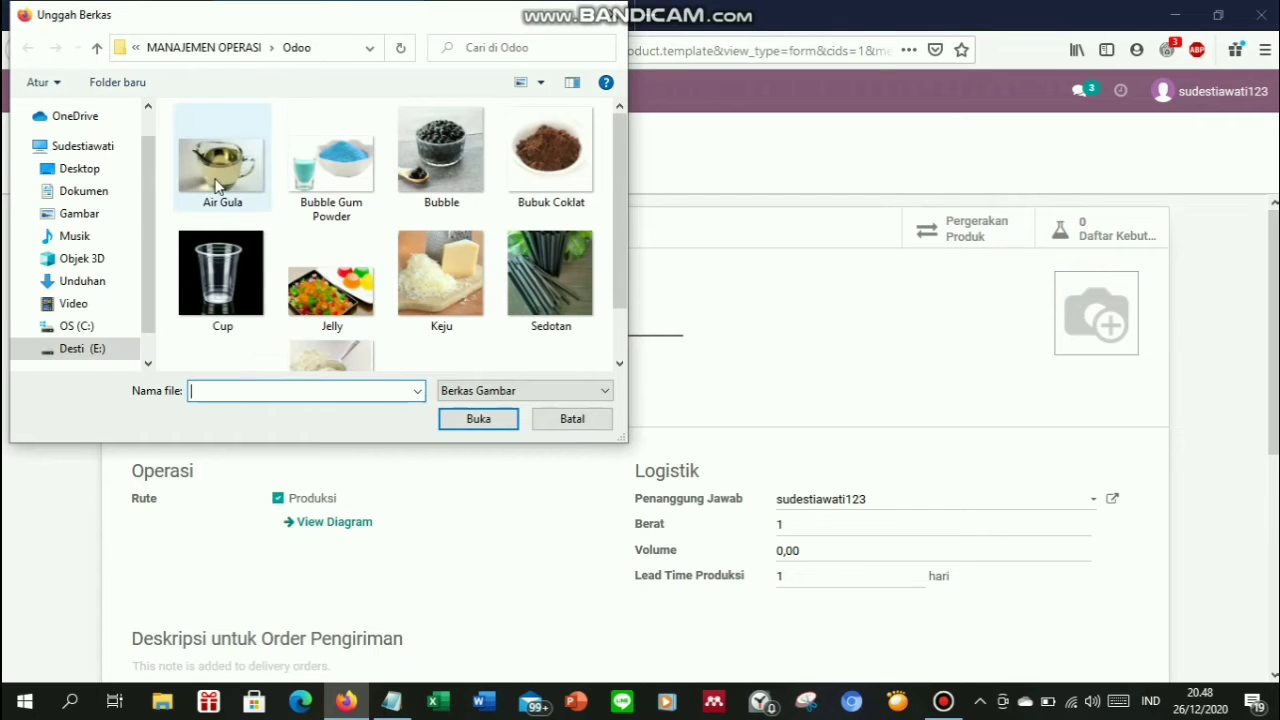
double_click(216, 187)
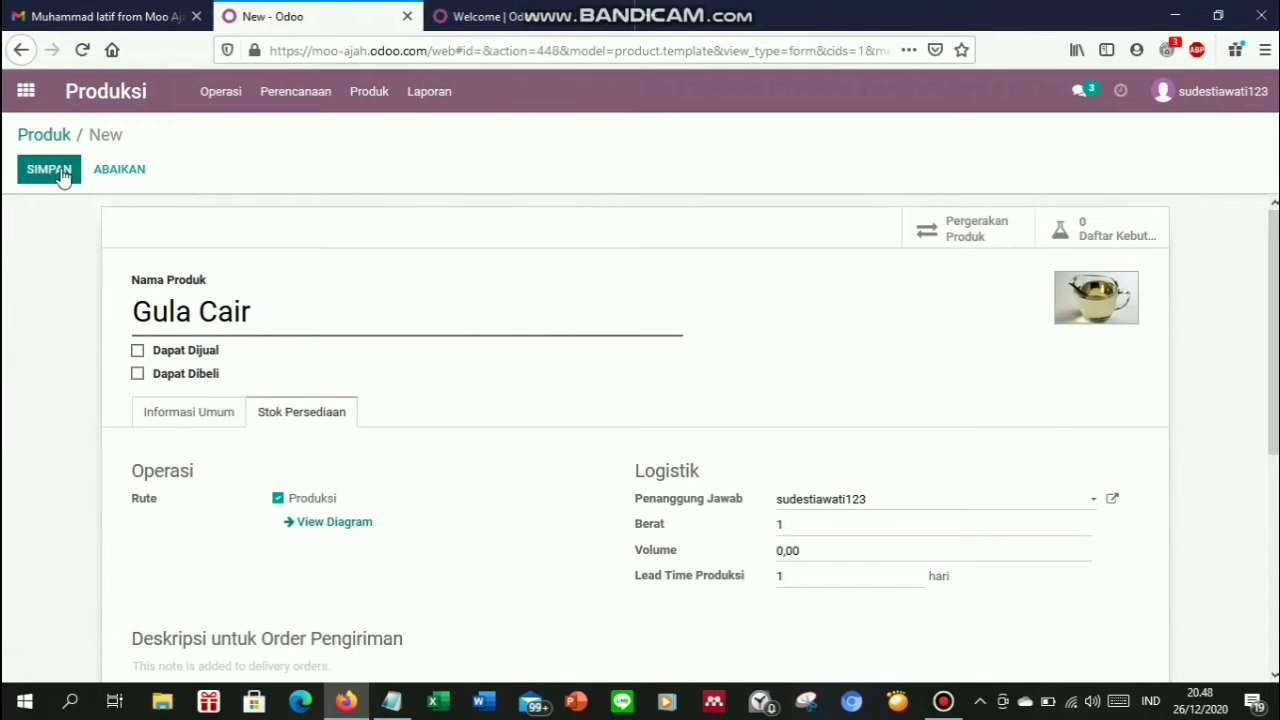
left_click(60, 175)
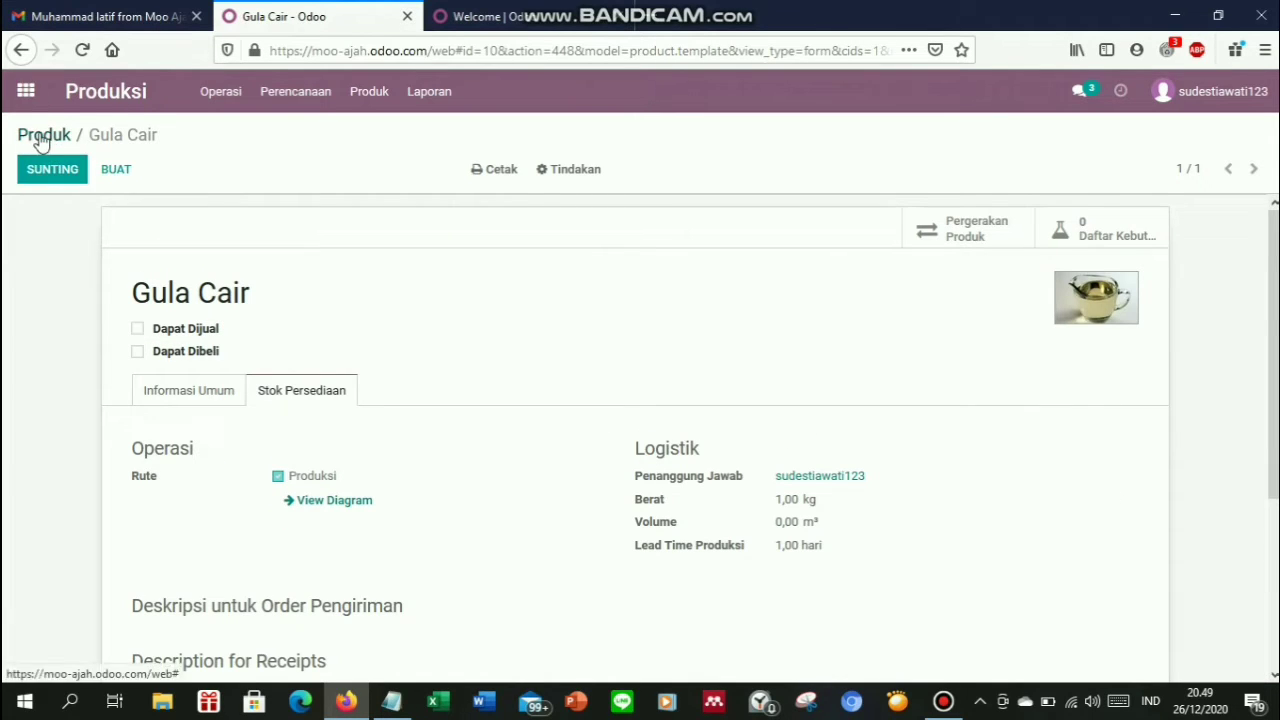
Create a new product 'Coklat Bubuk', not sellable or purchasable, as a Produk Konsumsi
left_click(42, 140)
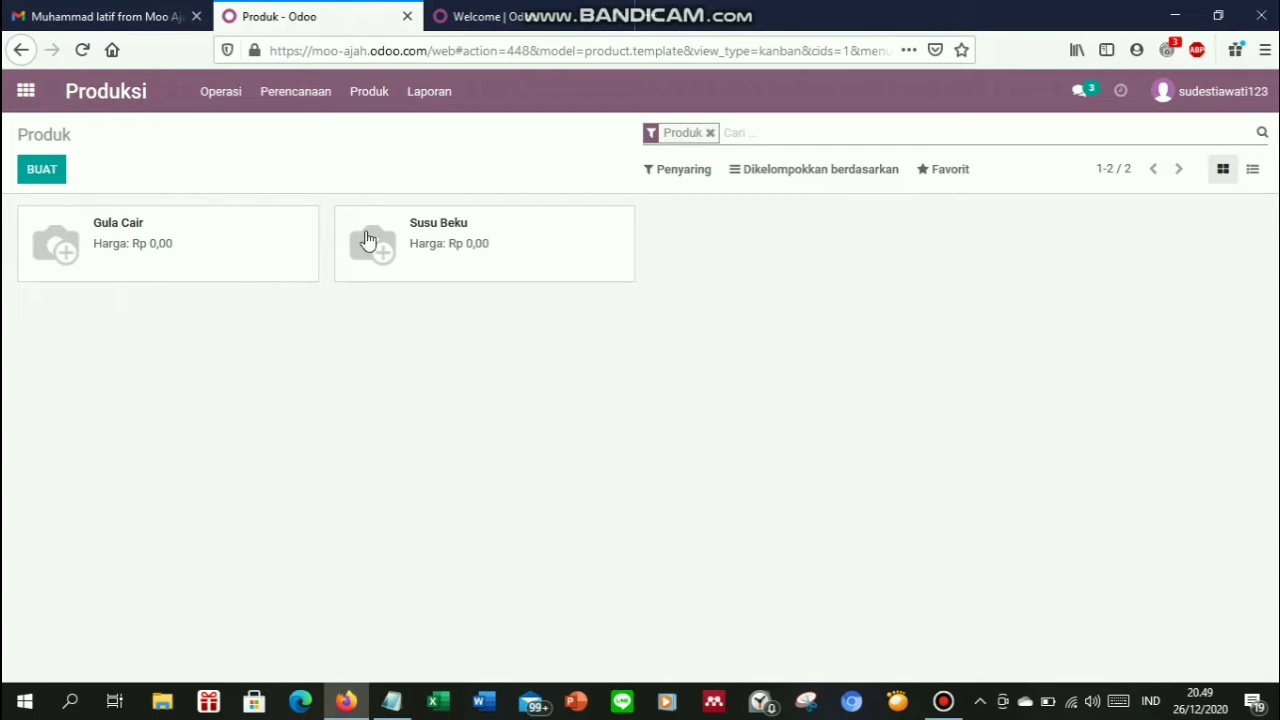
left_click(40, 172)
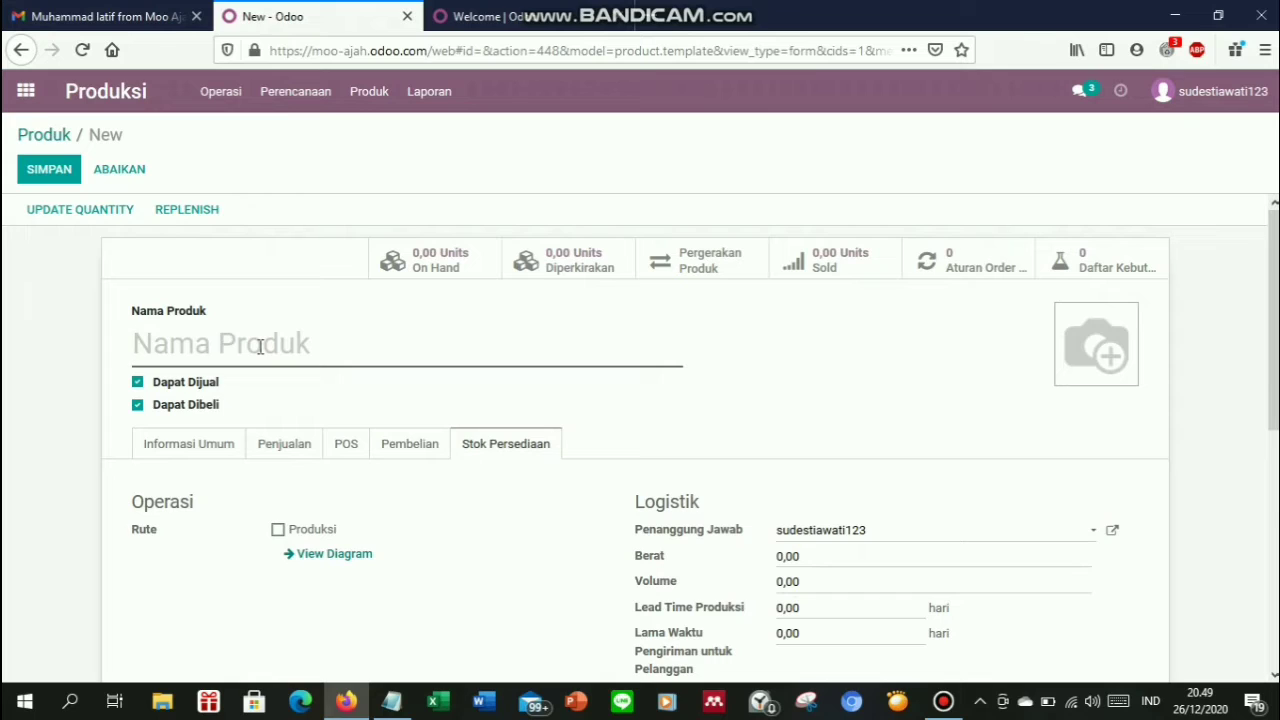
type("C")
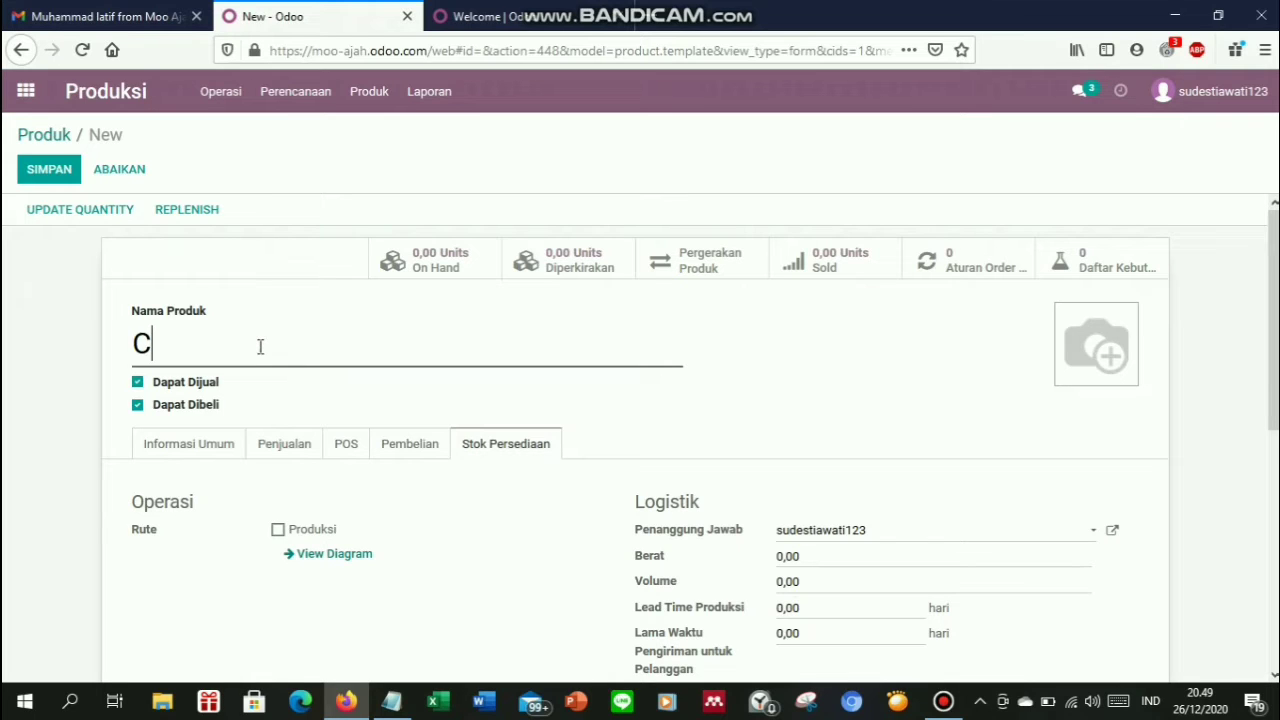
type("oklat Bubu")
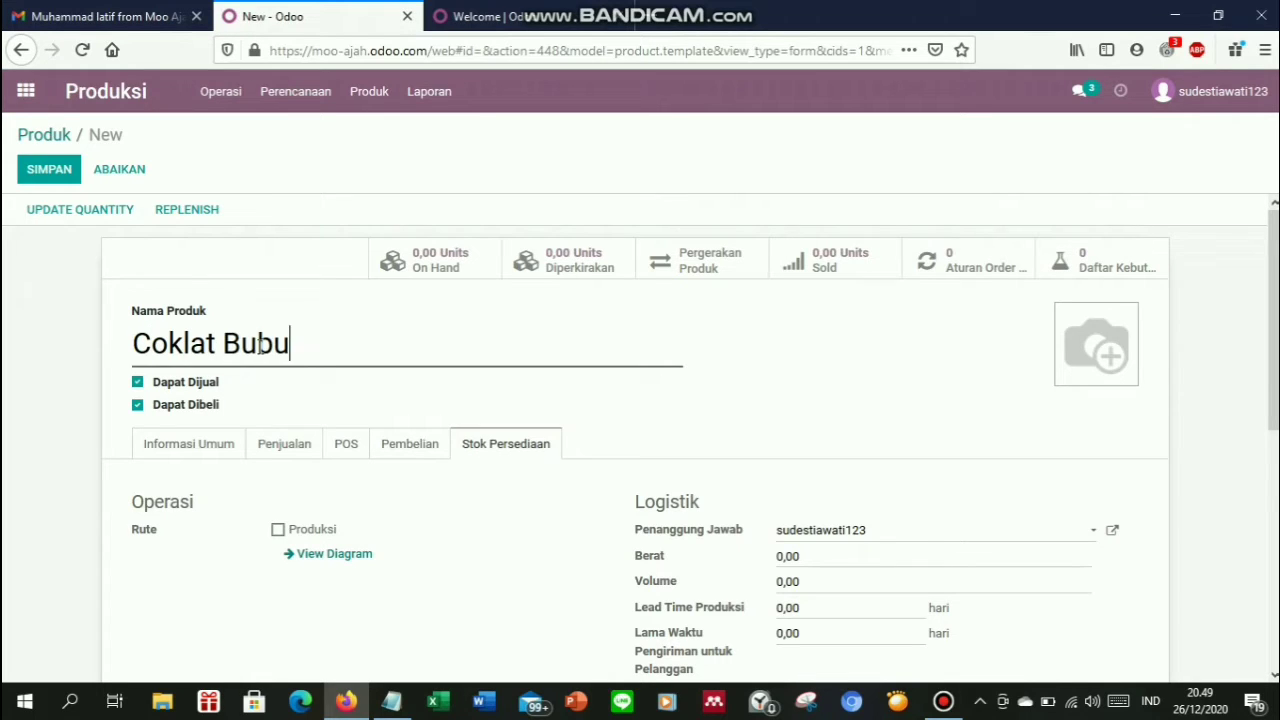
type("k")
left_click(137, 383)
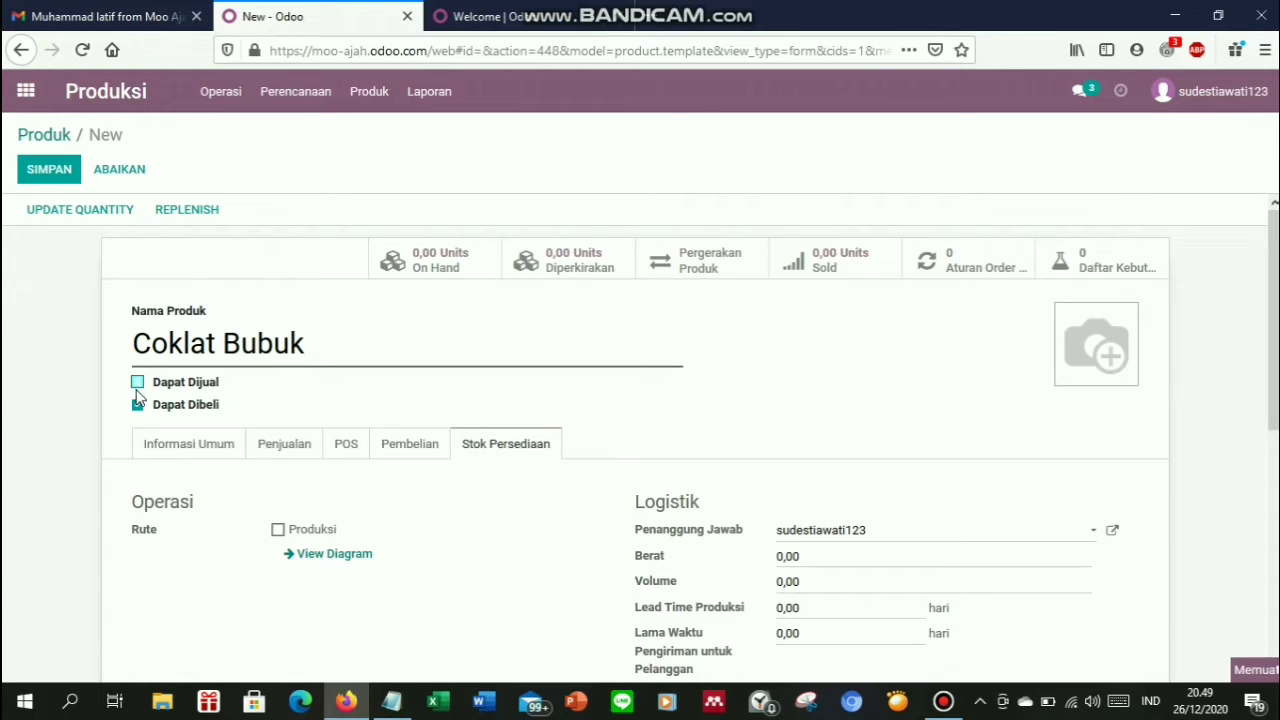
left_click(138, 405)
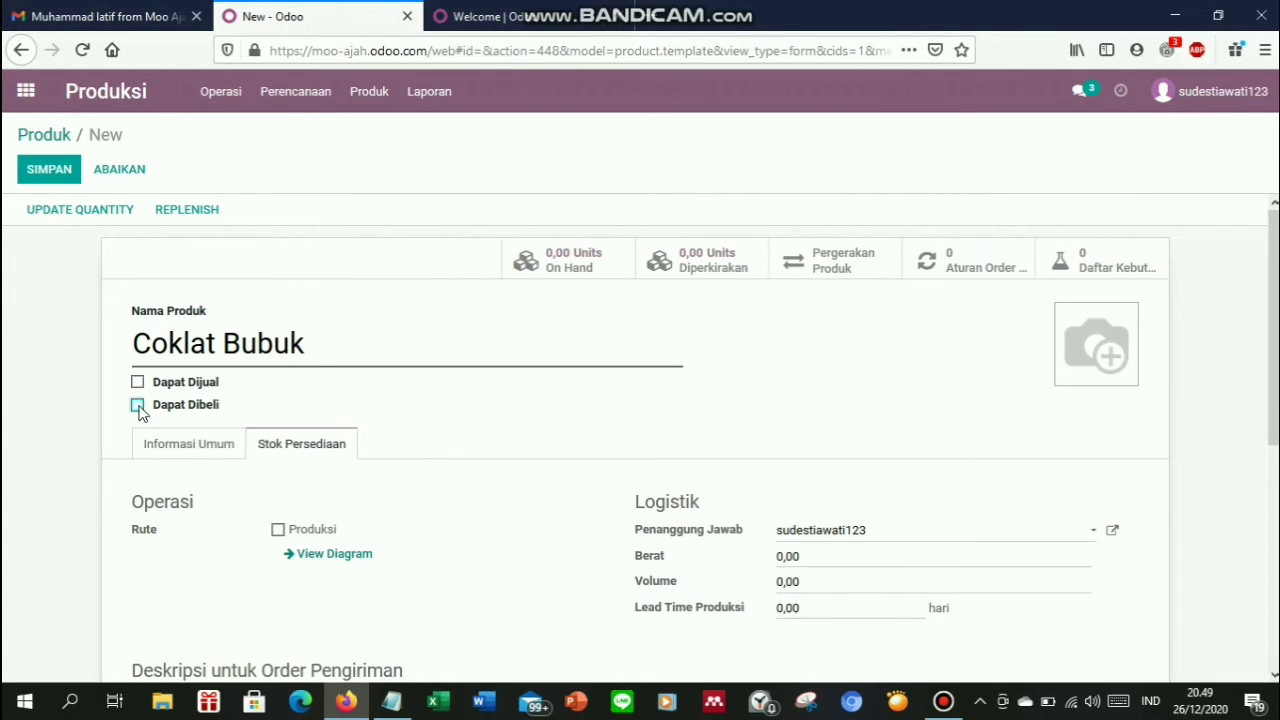
left_click(183, 458)
left_click(359, 497)
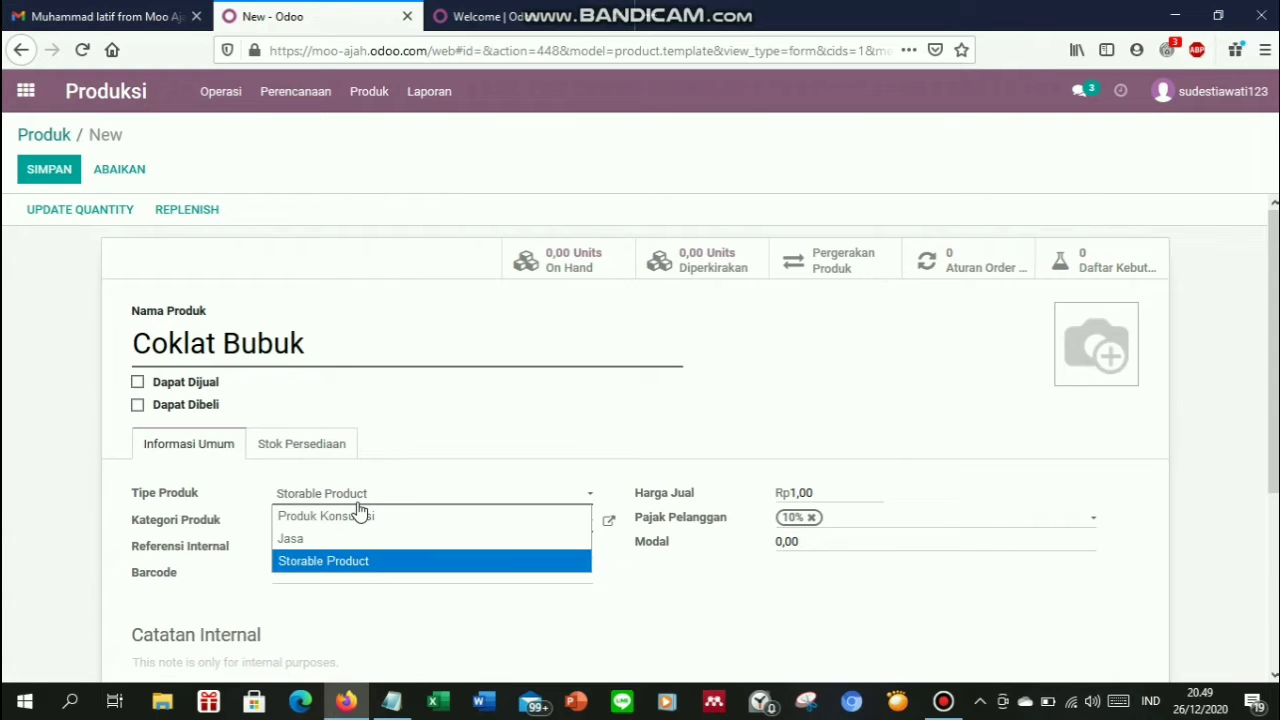
left_click(352, 516)
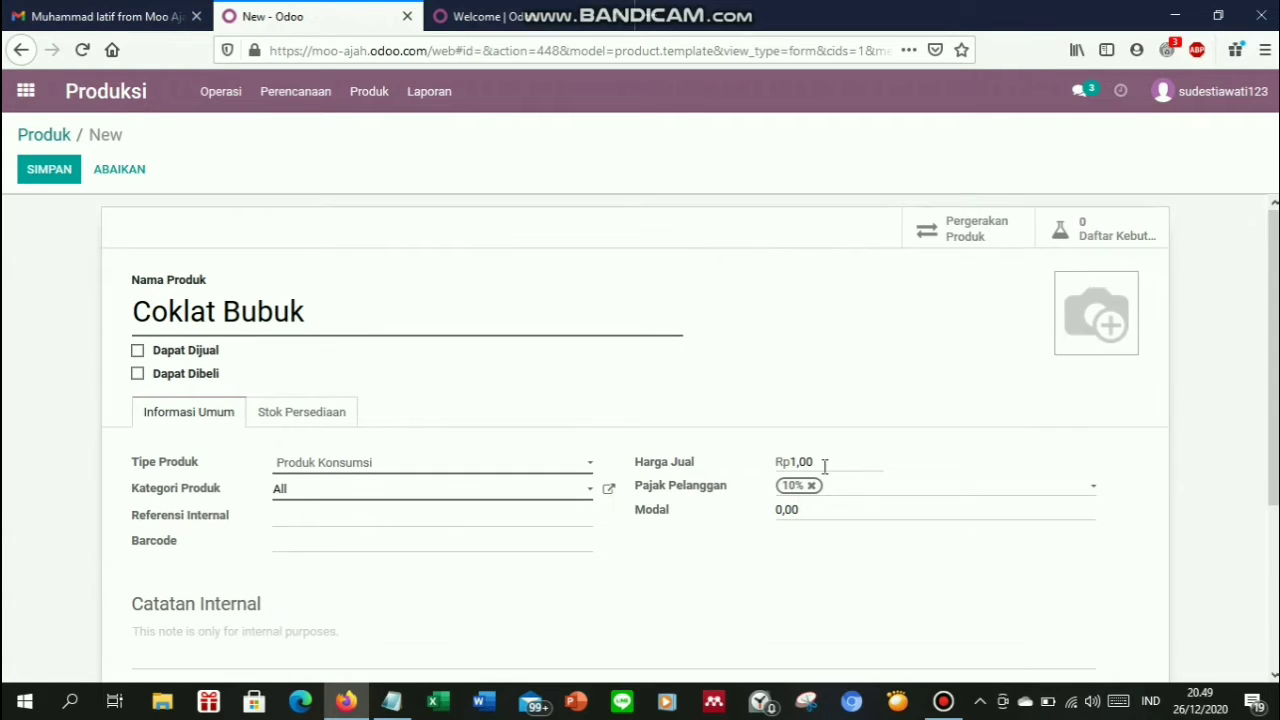
Clear the sale price and 10% tax, and set the cost (Modal) to 55000
double_click(808, 466)
key("BackSpace")
left_click(815, 487)
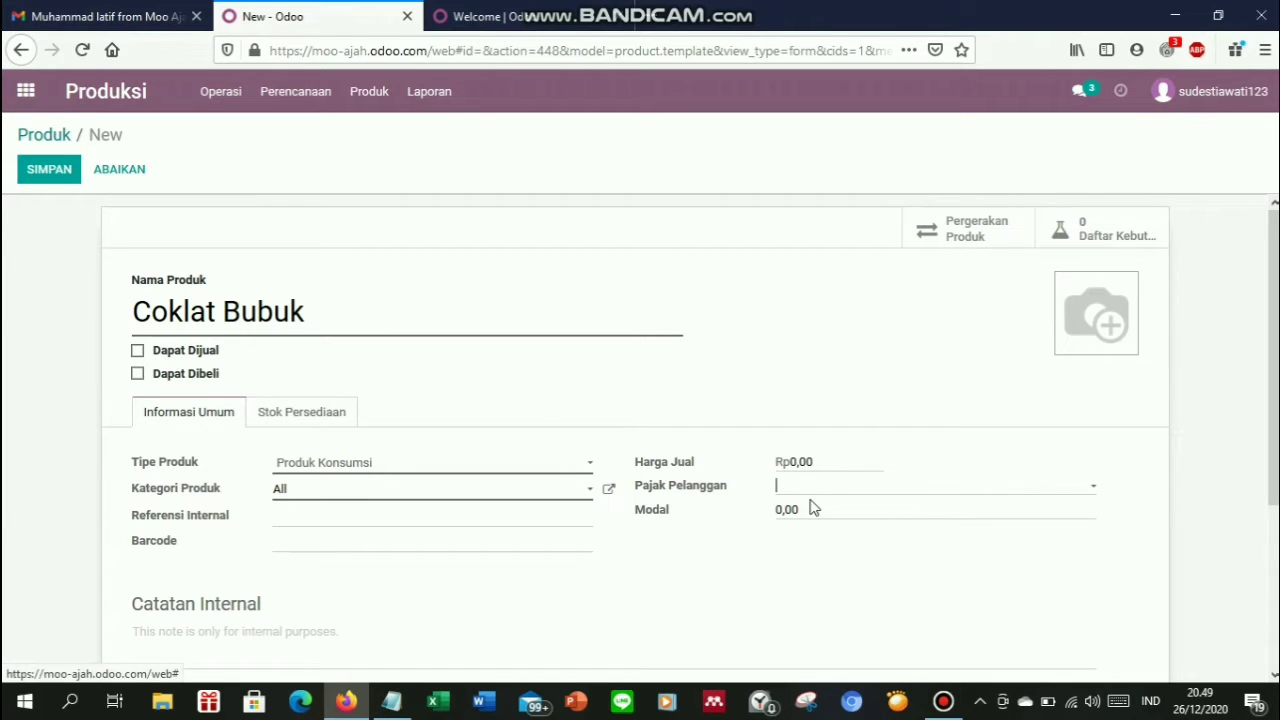
left_click(391, 700)
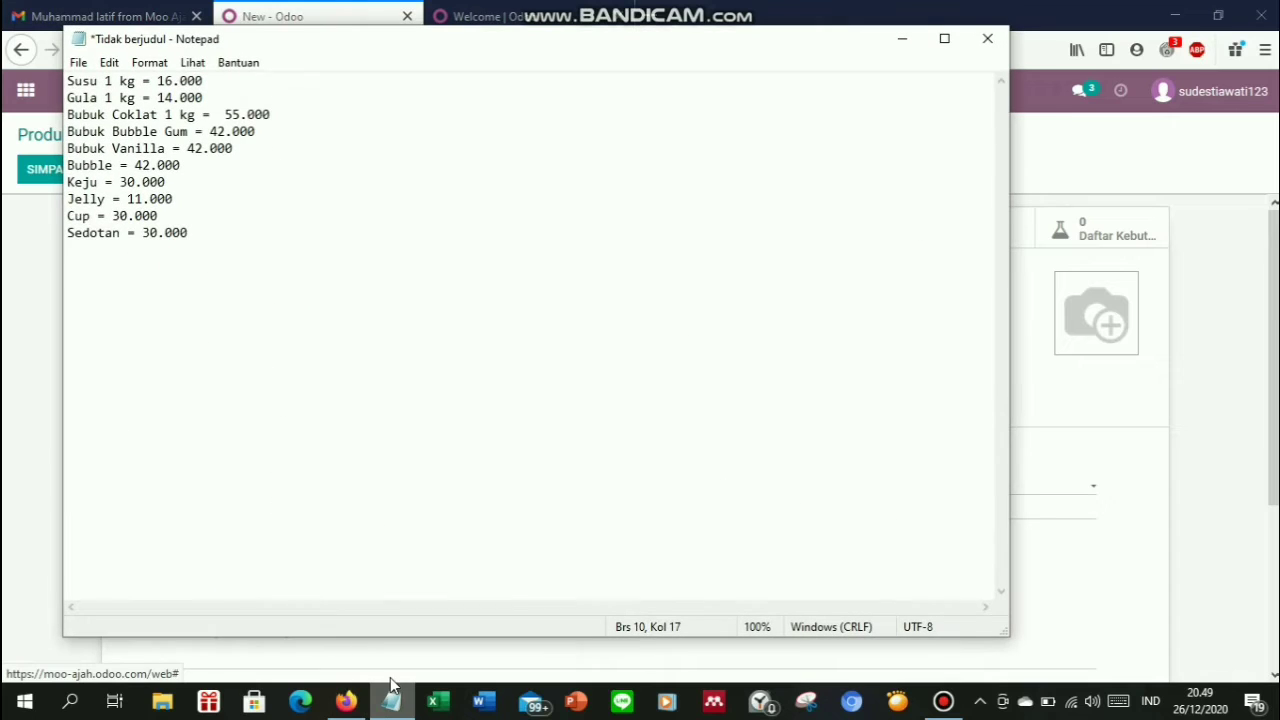
left_click(1100, 380)
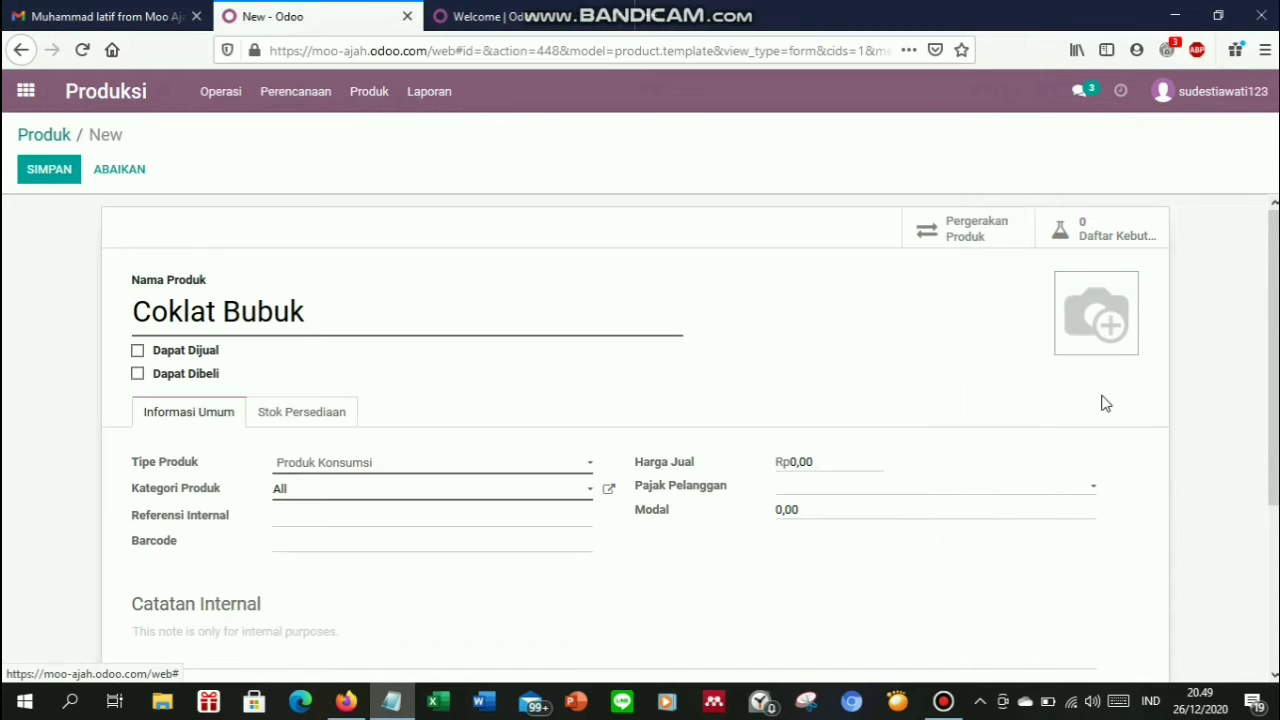
key("ctrl+a")
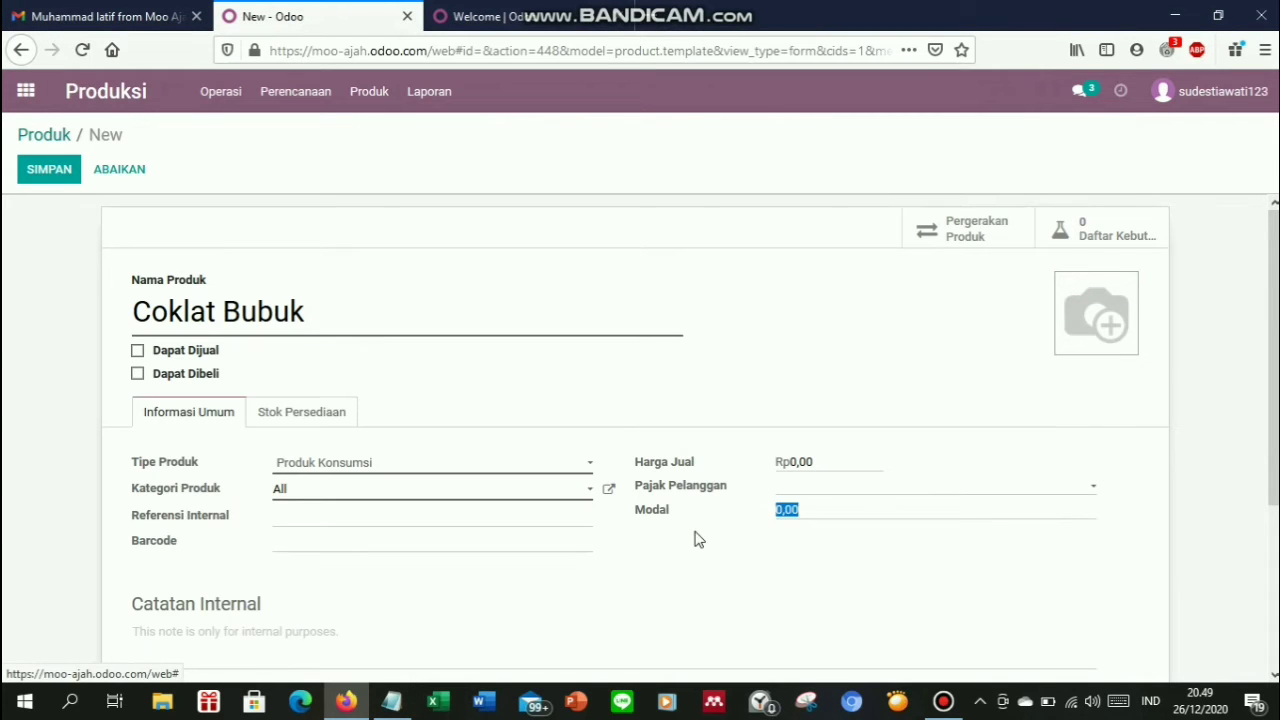
type("55000")
left_click(316, 424)
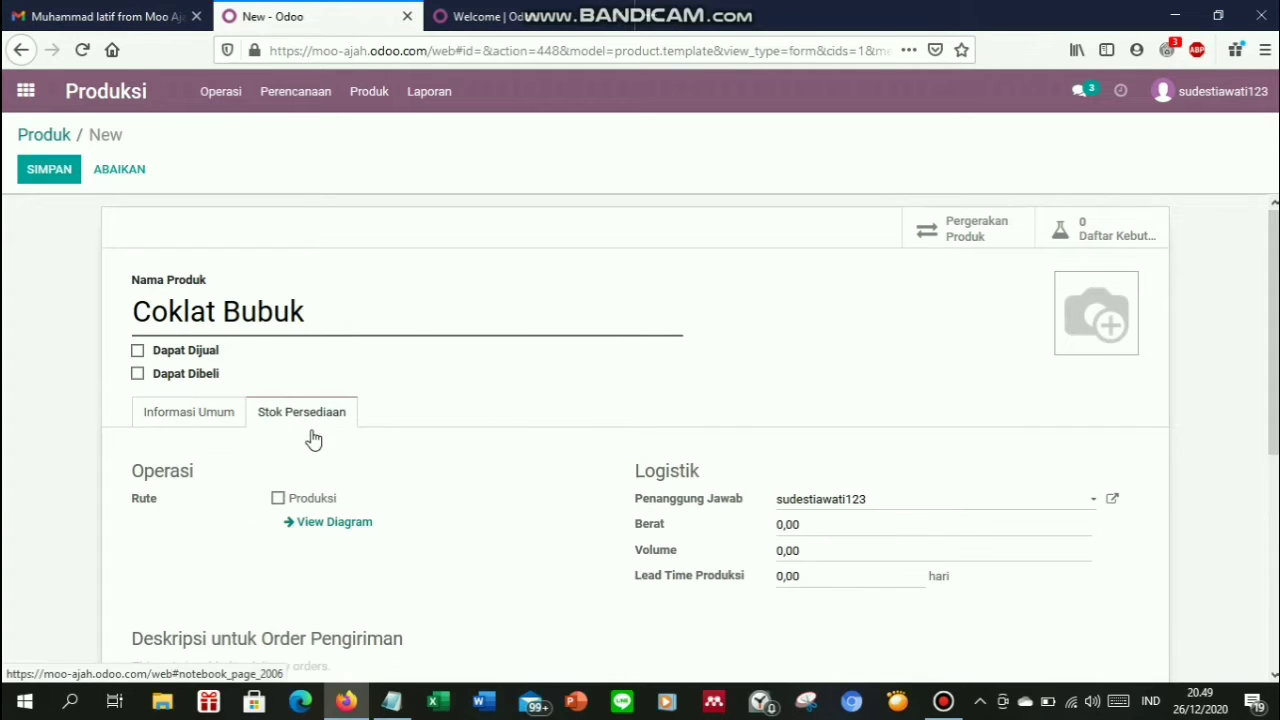
Tick the Produksi route and set weight 1 and production lead time 1
left_click(278, 500)
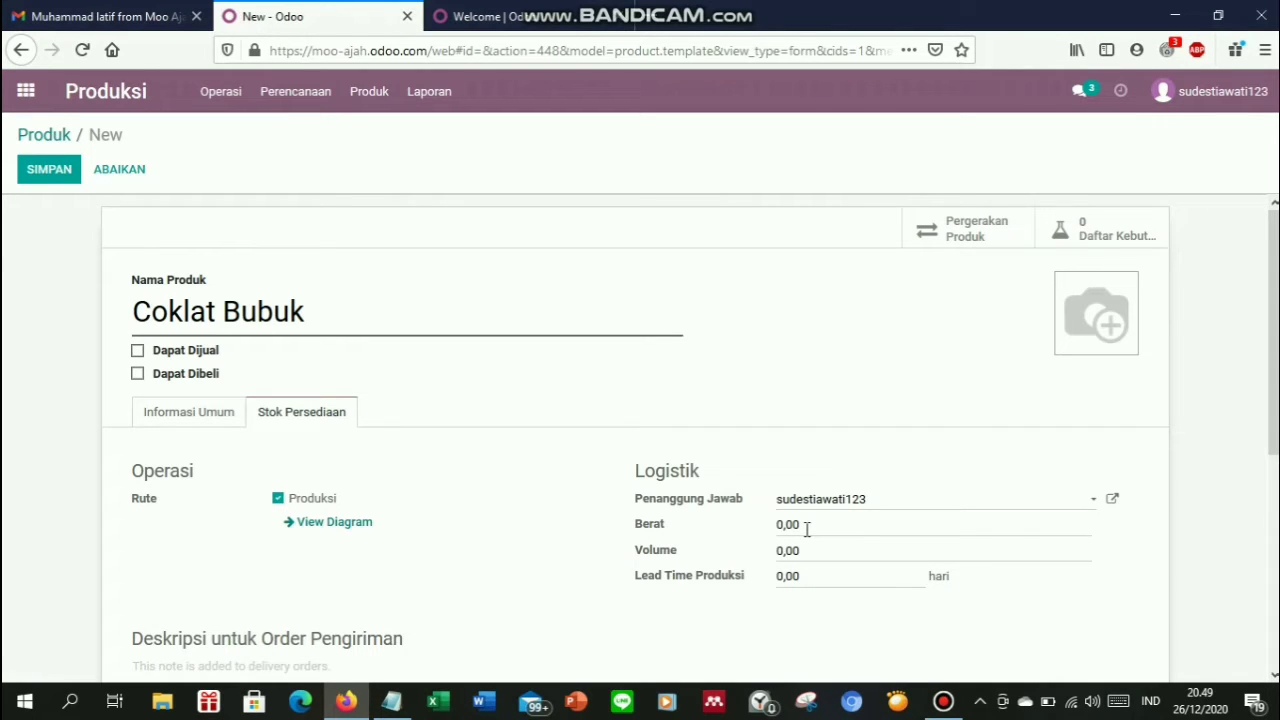
key("ctrl+a")
type("1")
key("ctrl+a")
type("1")
Attach the Bubuk Coklat picture, save Coklat Bubuk, and start another new product
mouse_move(1095, 314)
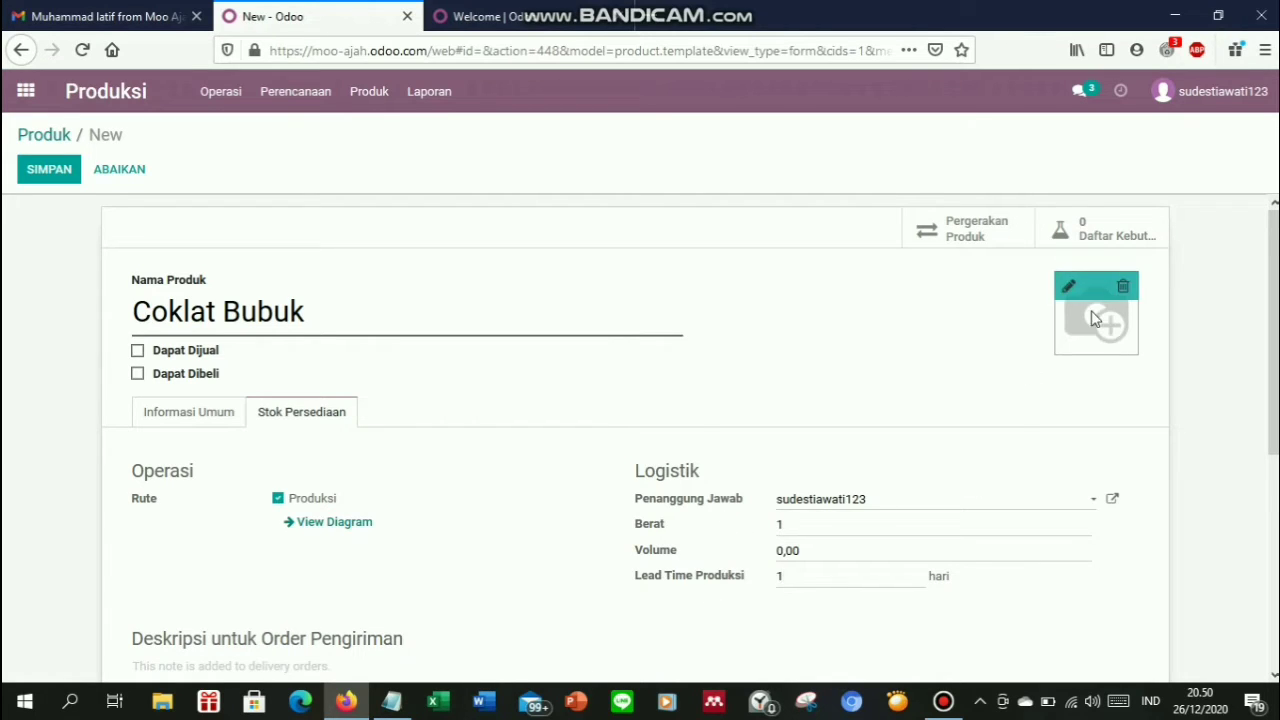
left_click(1069, 286)
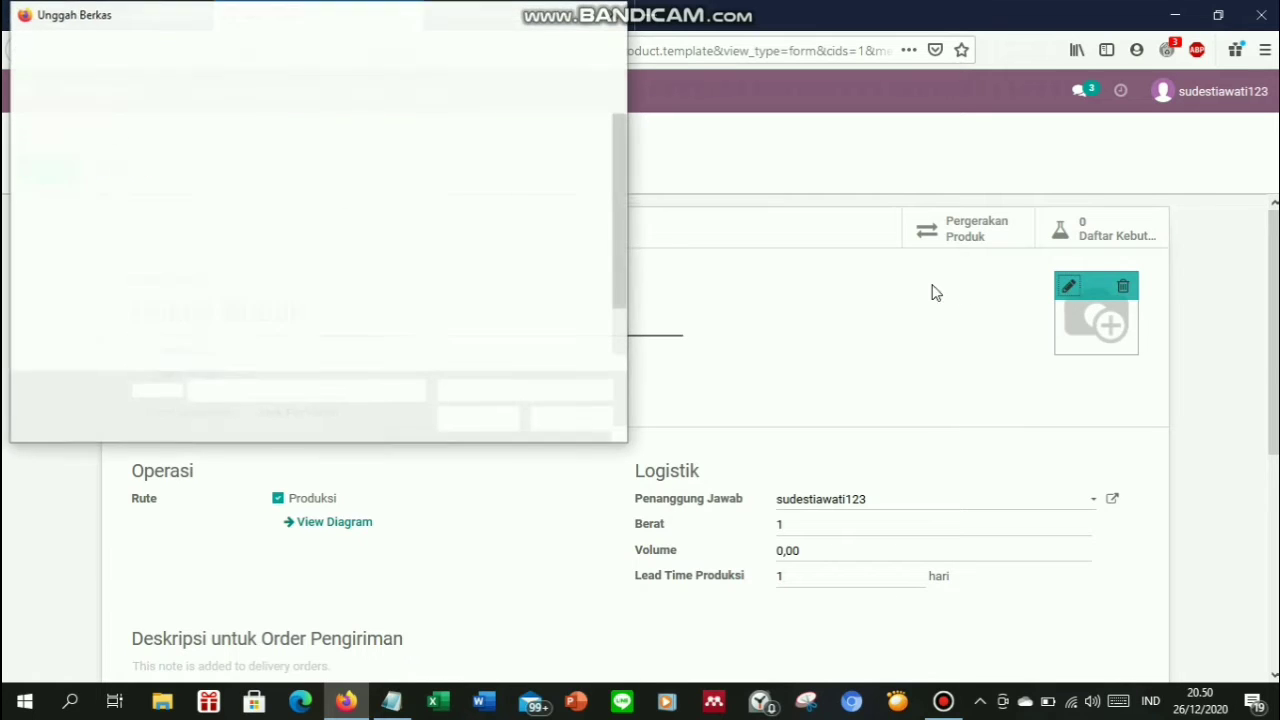
left_click(553, 172)
double_click(553, 172)
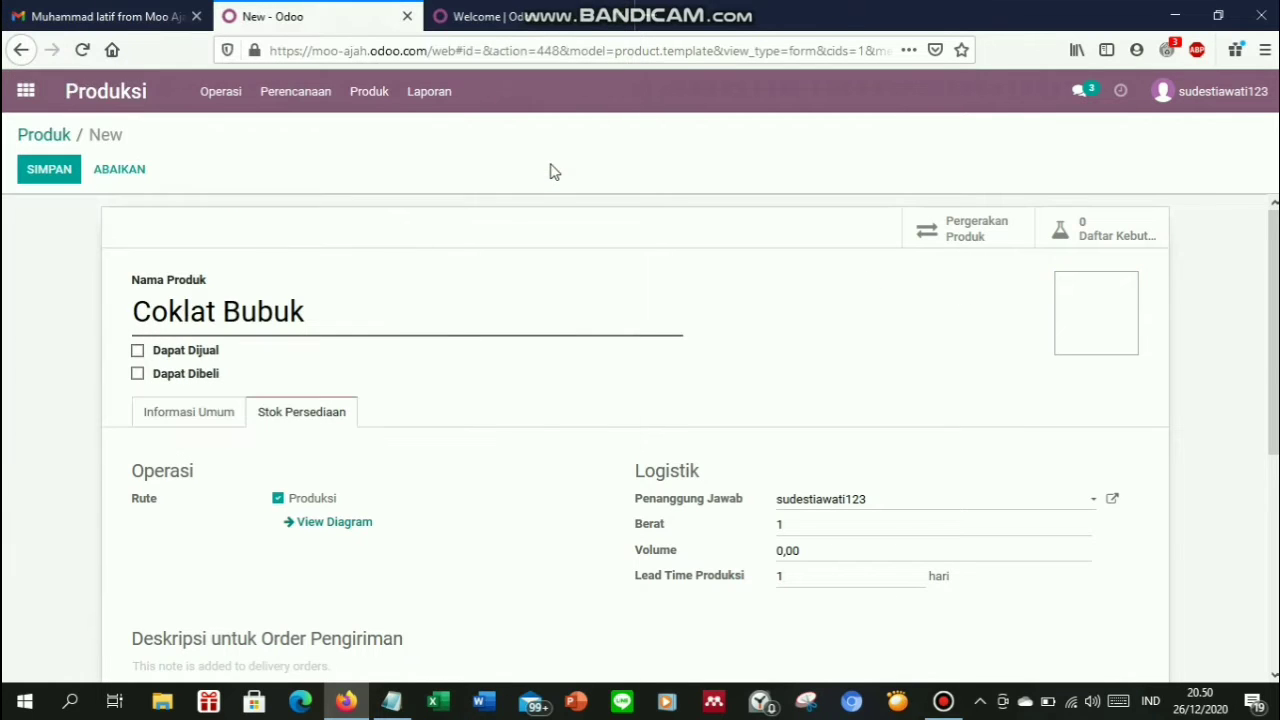
left_click(48, 170)
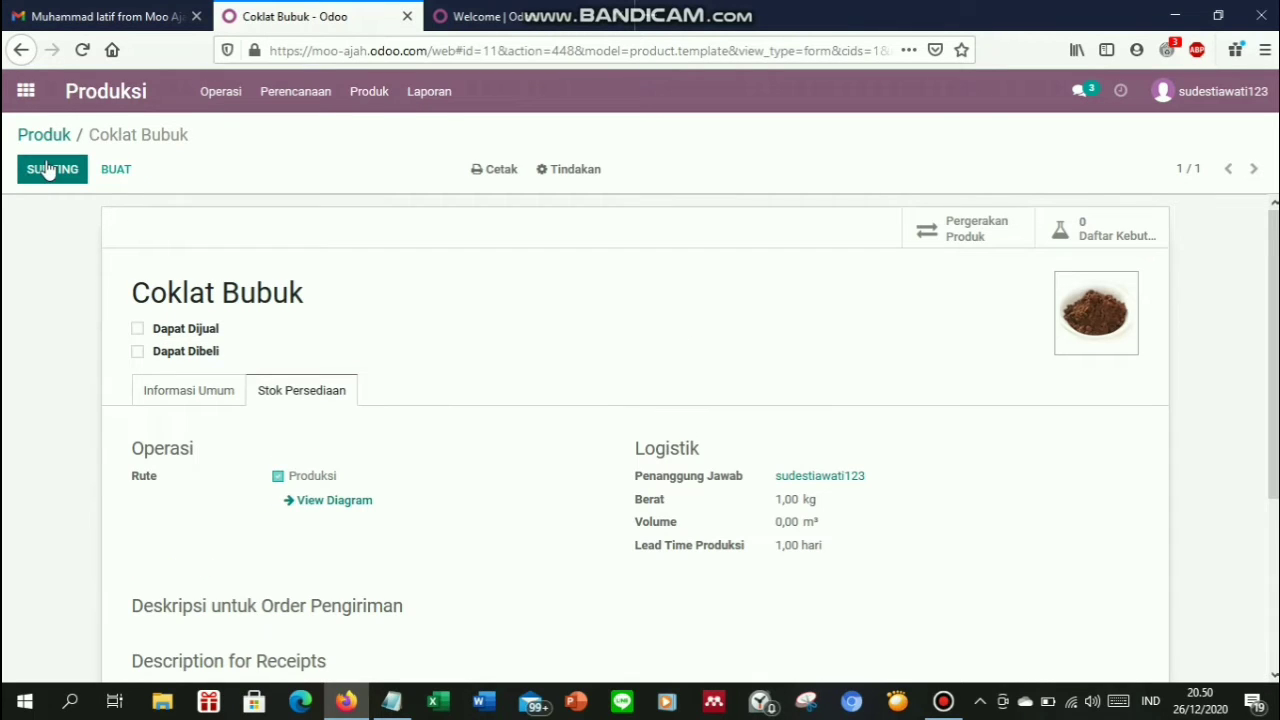
left_click(57, 142)
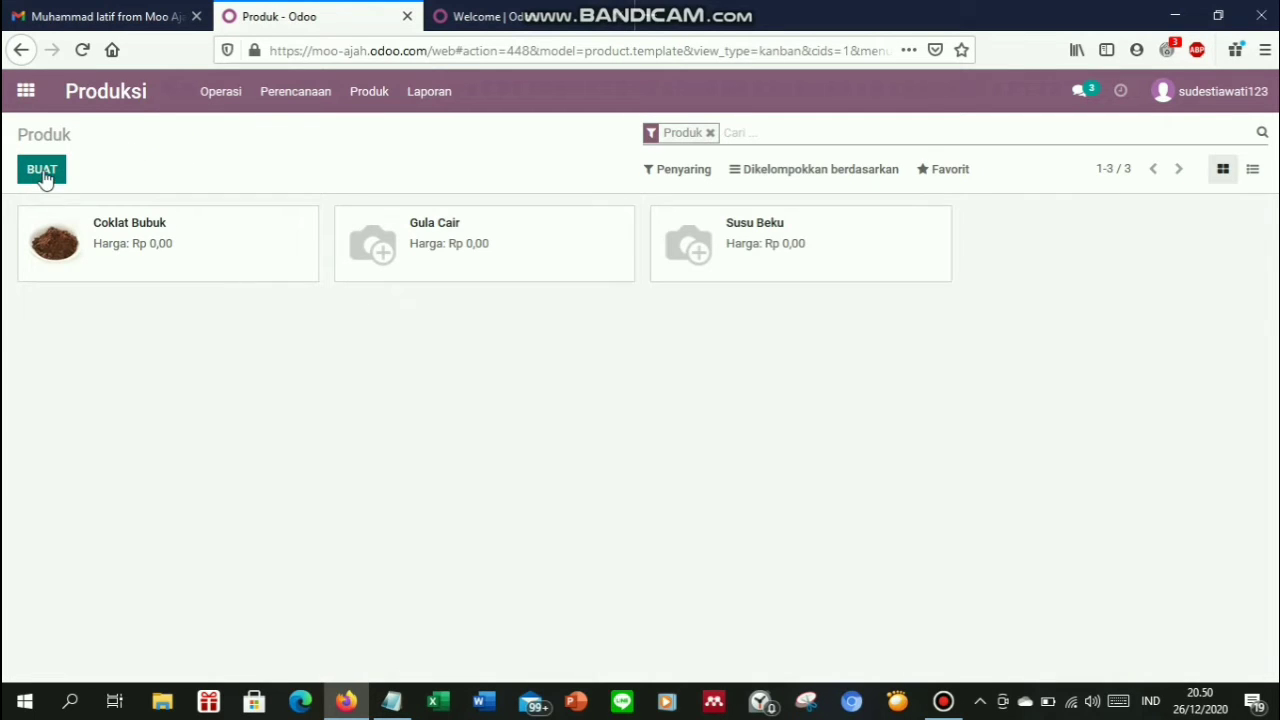
left_click(42, 171)
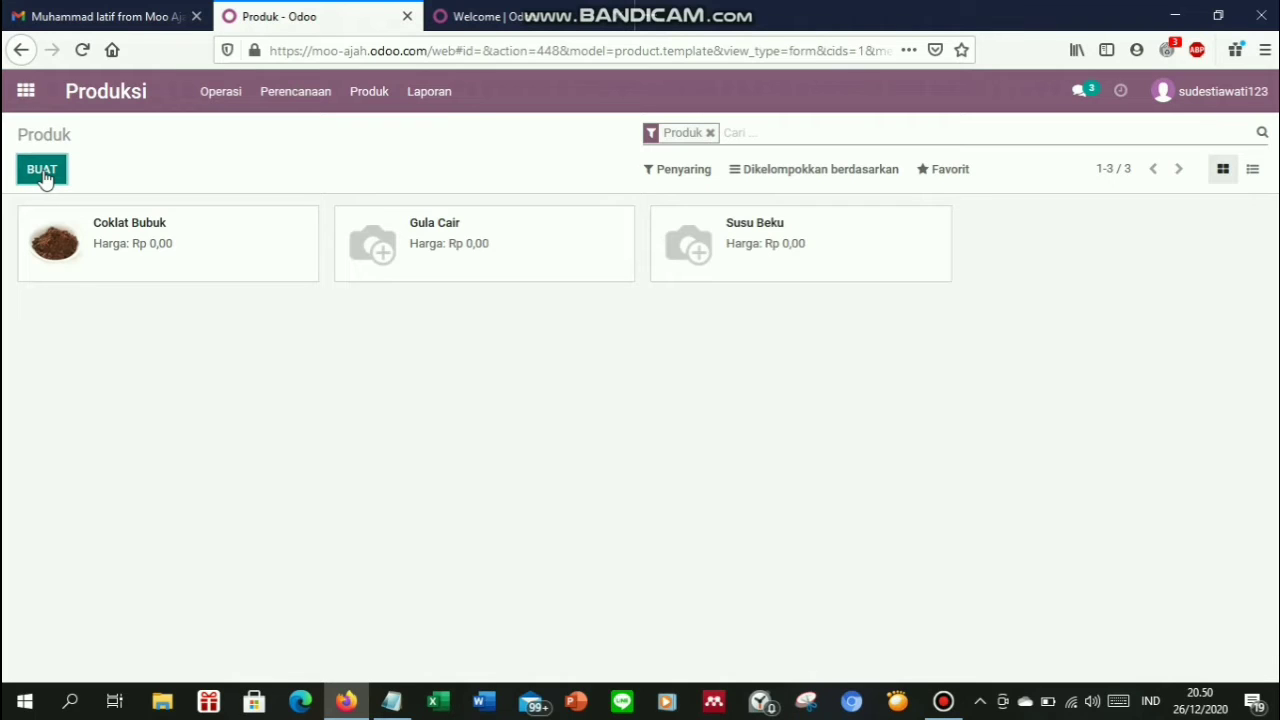
Name the product 'Bubble Gum Bubuk', not sellable or purchasable, and make it consumable
type("B")
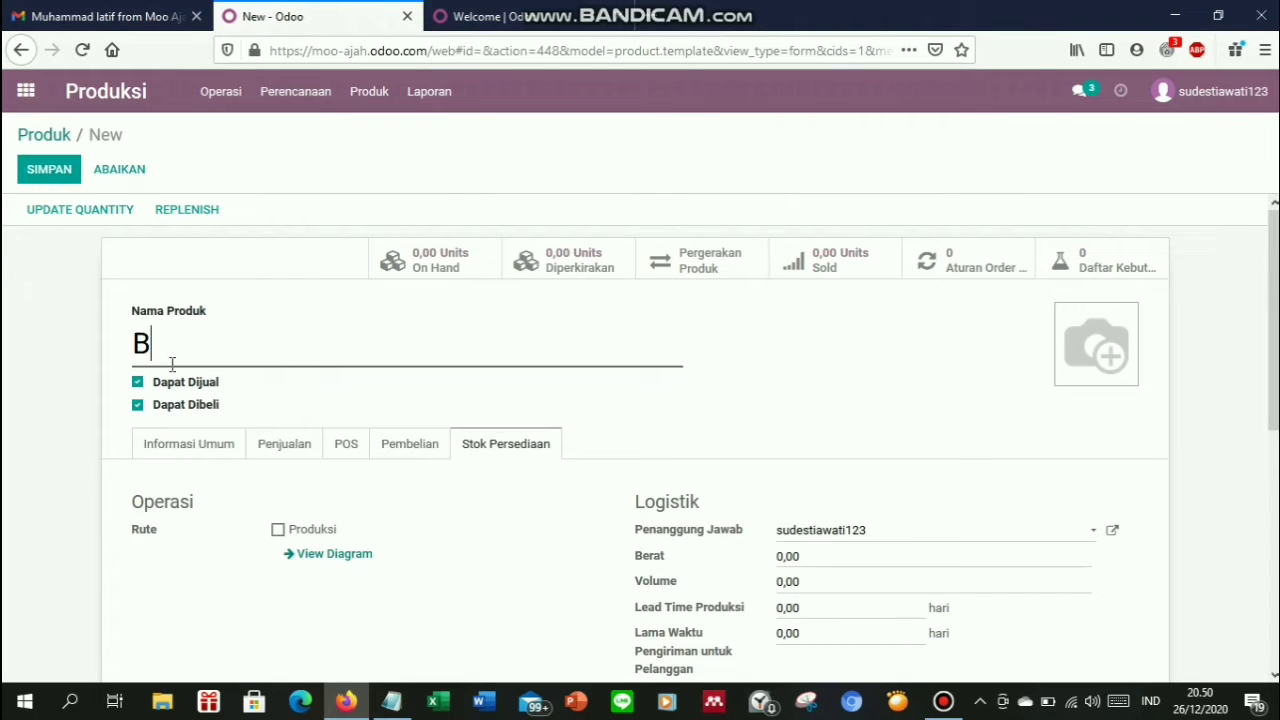
type("ubble Gum Bubuk")
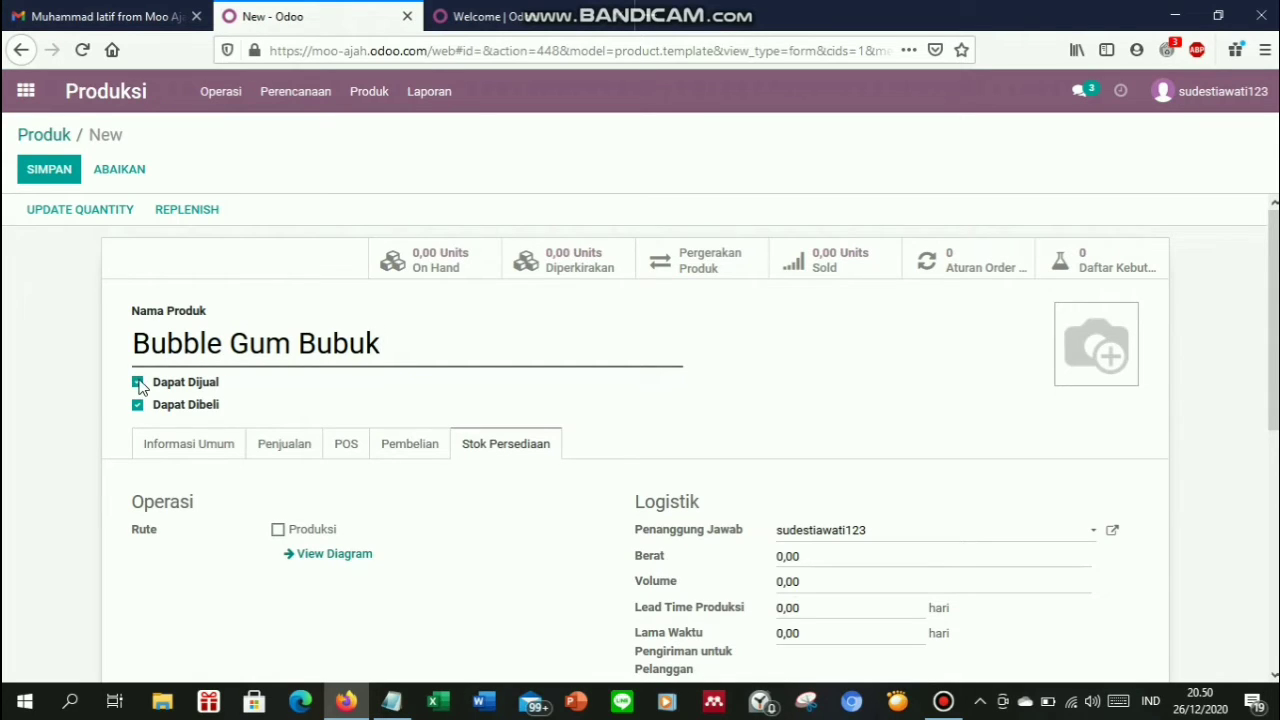
left_click(137, 382)
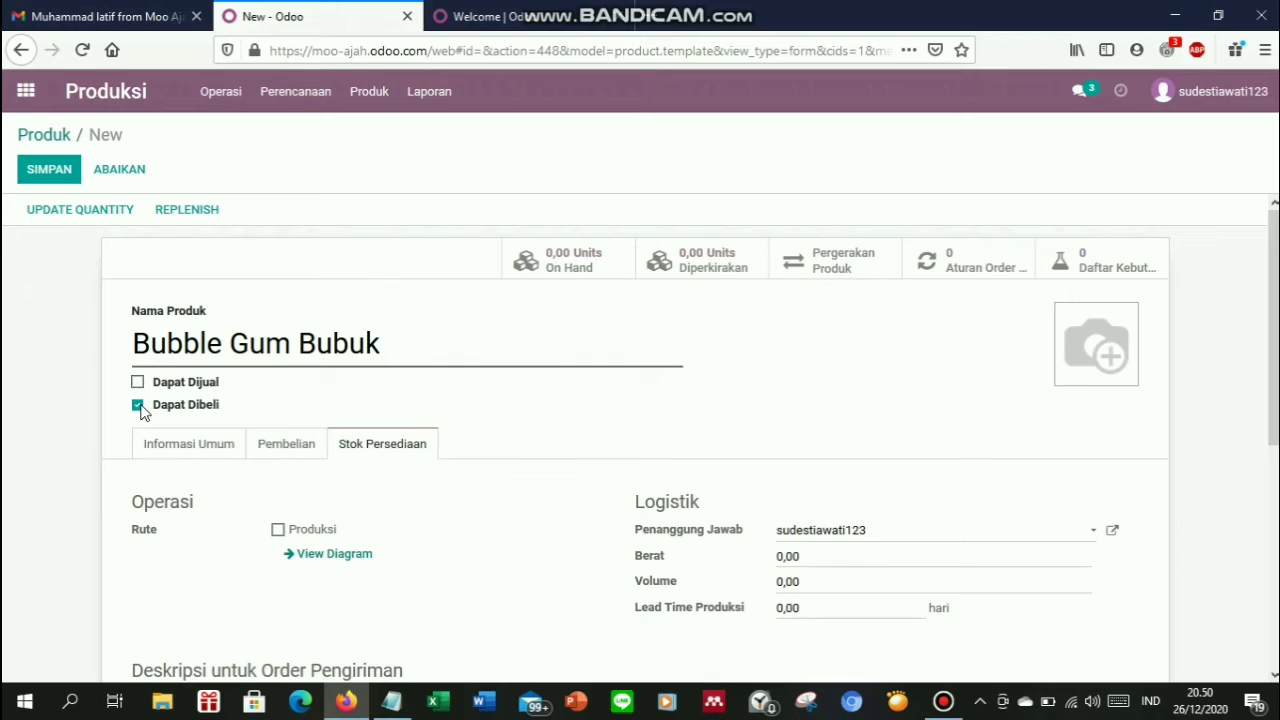
left_click(137, 406)
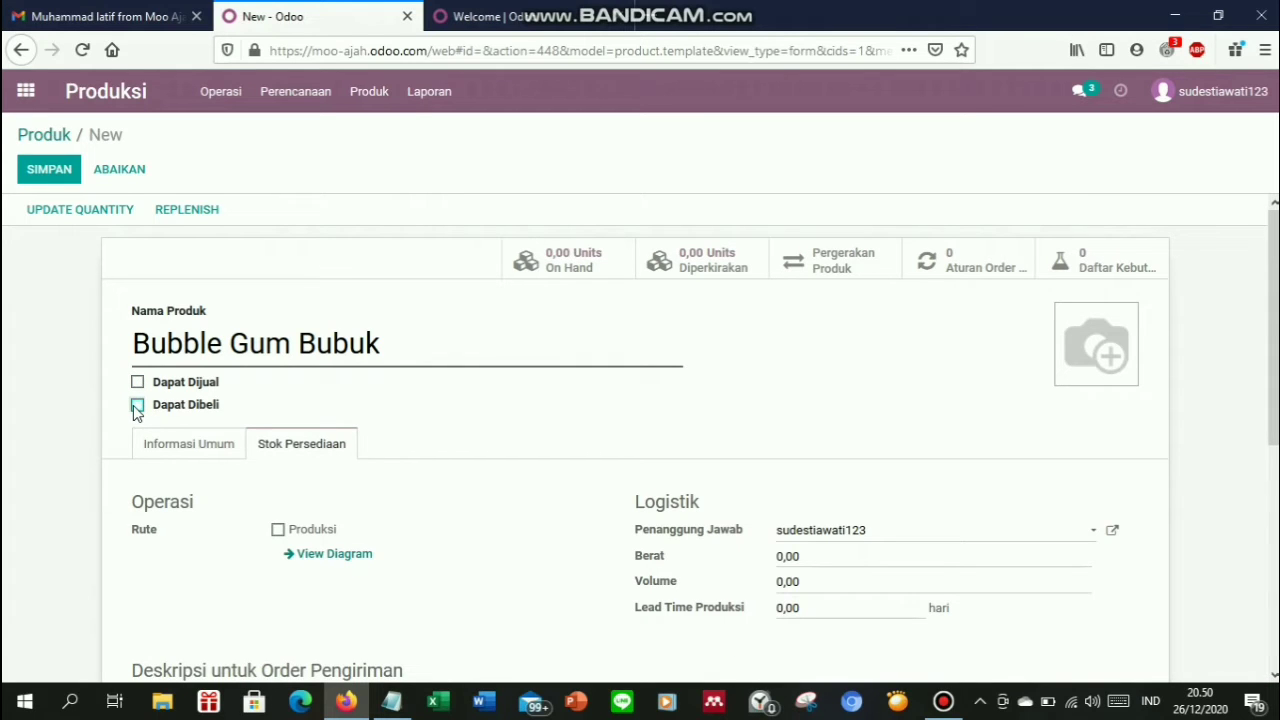
left_click(210, 457)
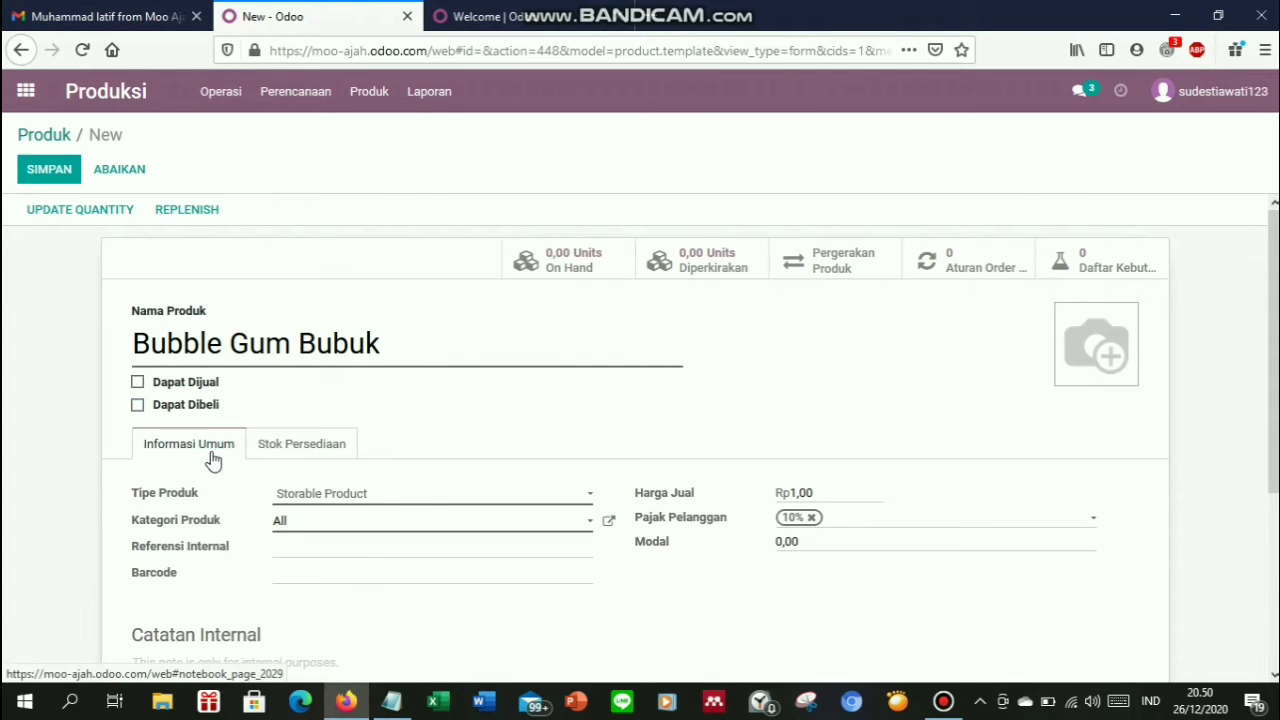
left_click(357, 499)
left_click(358, 515)
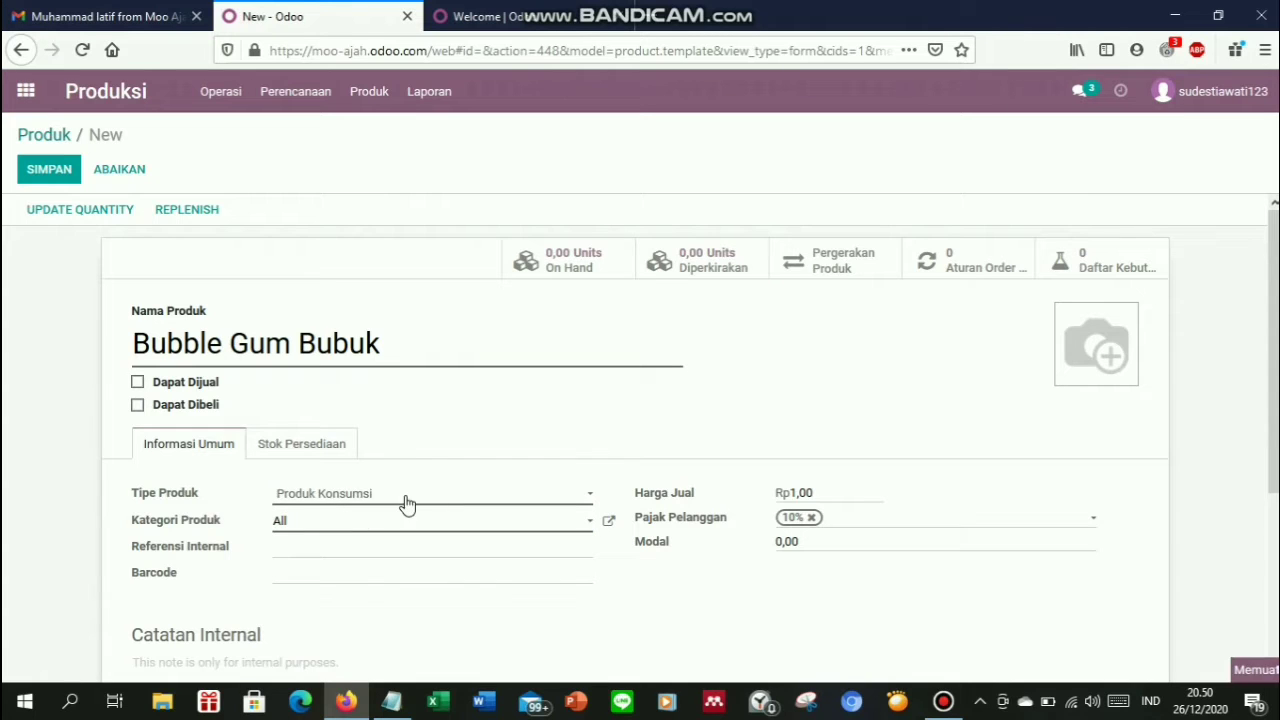
Clear the sale price and 10% tax, and set the cost to 42000
key("BackSpace")
key("BackSpace")
key("BackSpace")
key("BackSpace")
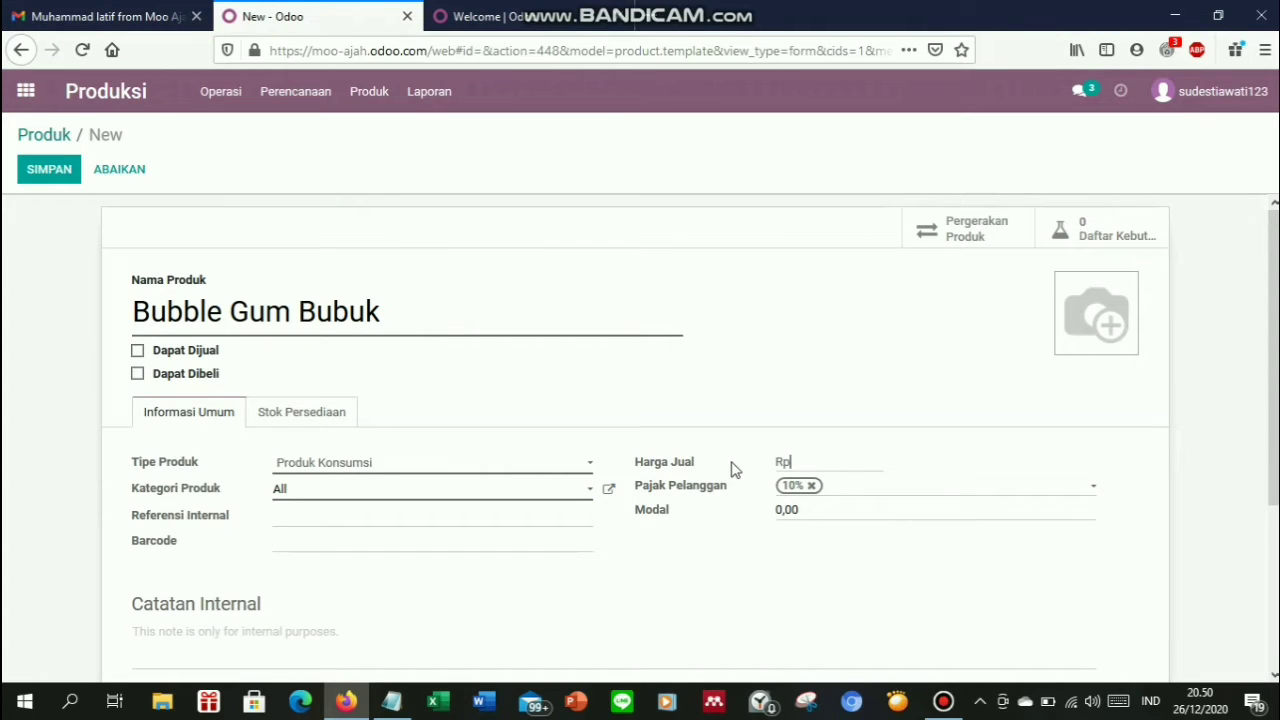
left_click(811, 487)
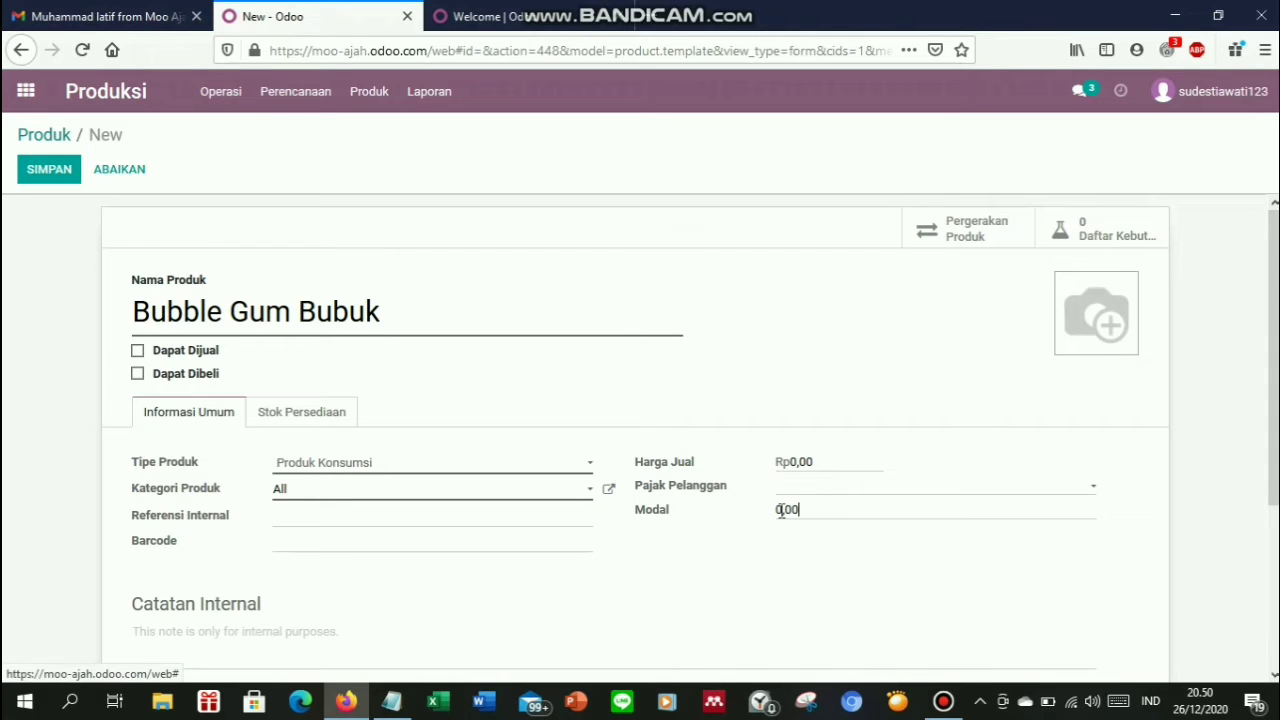
double_click(782, 511)
key("BackSpace")
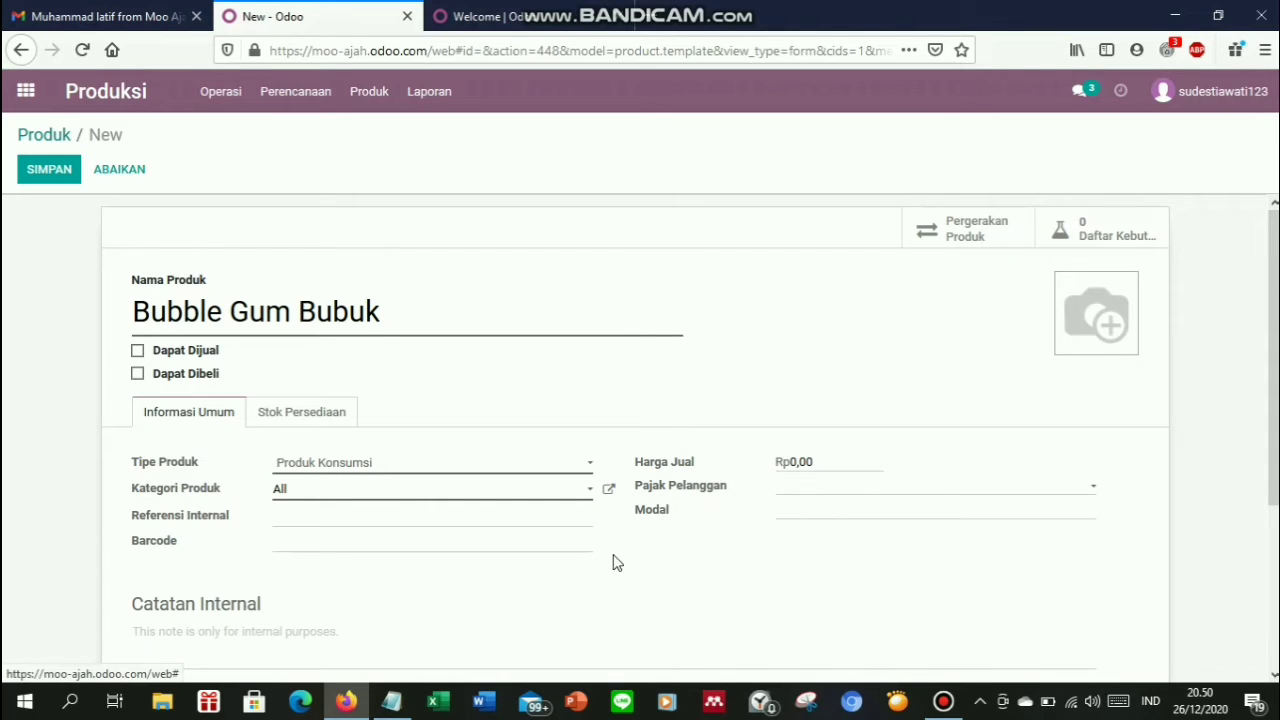
left_click(392, 703)
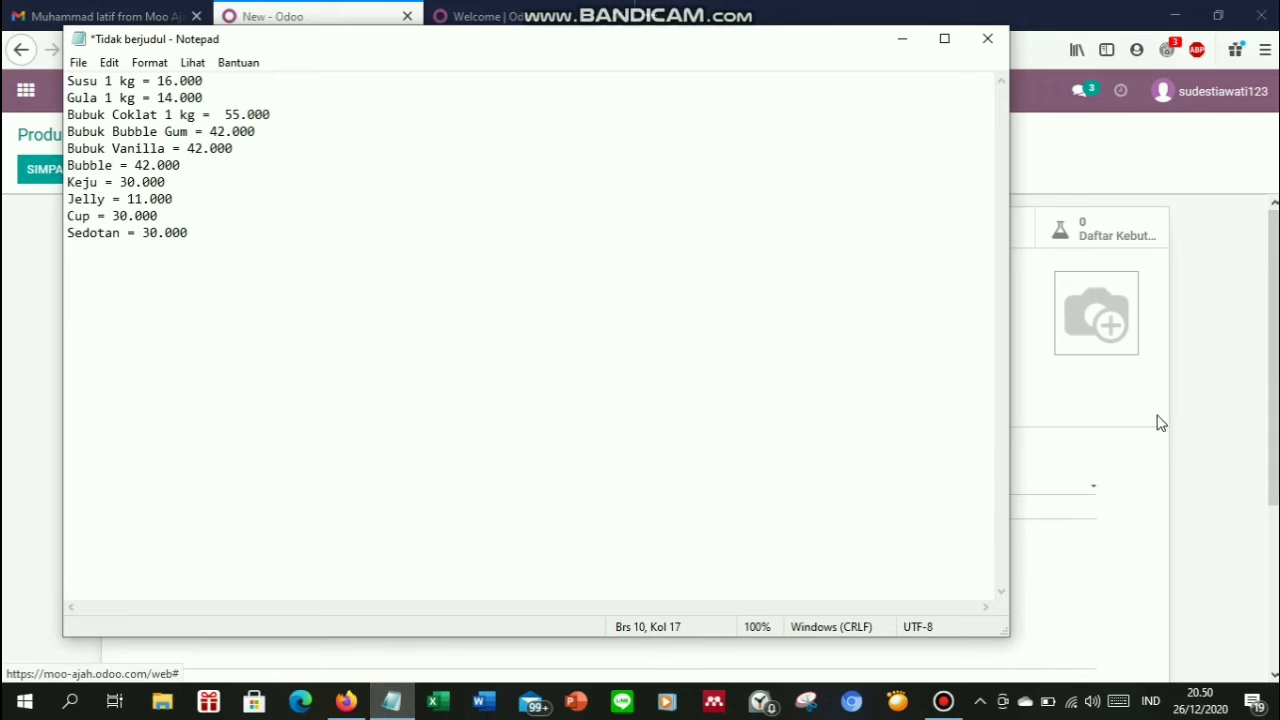
left_click(1128, 518)
left_click(885, 511)
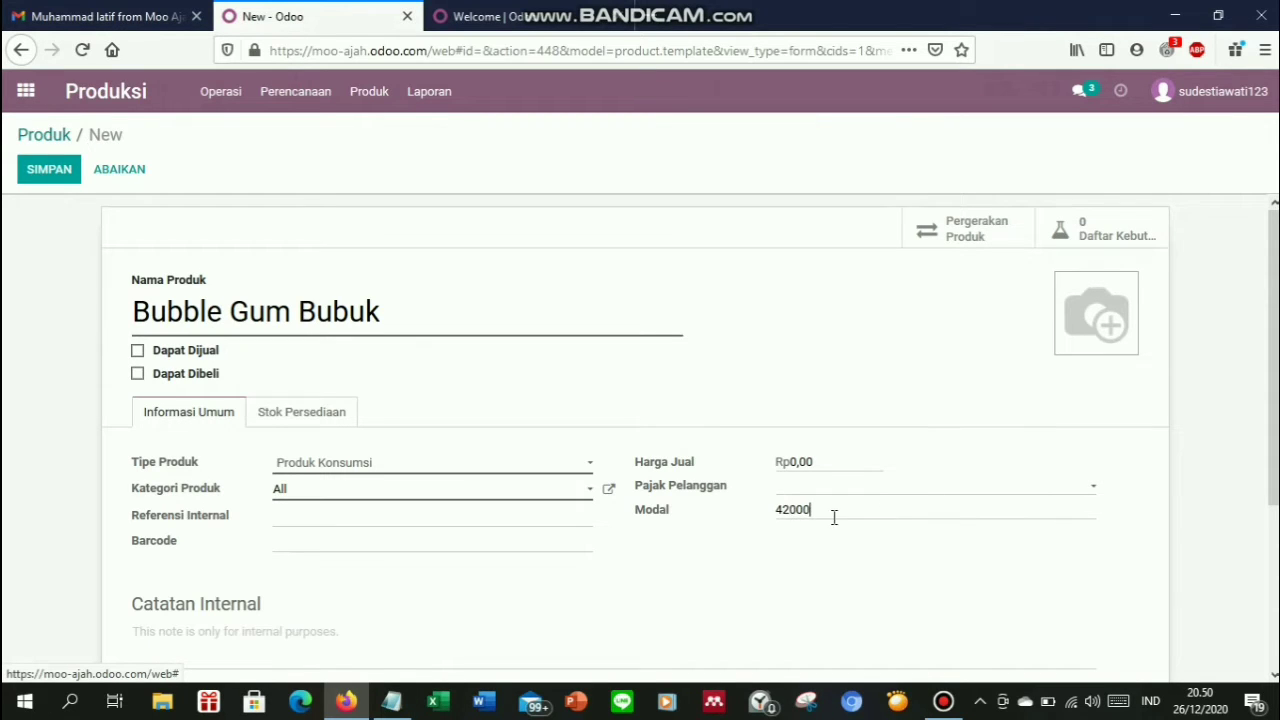
Enable the Produksi route and set weight 1 and production lead time 1
left_click(343, 425)
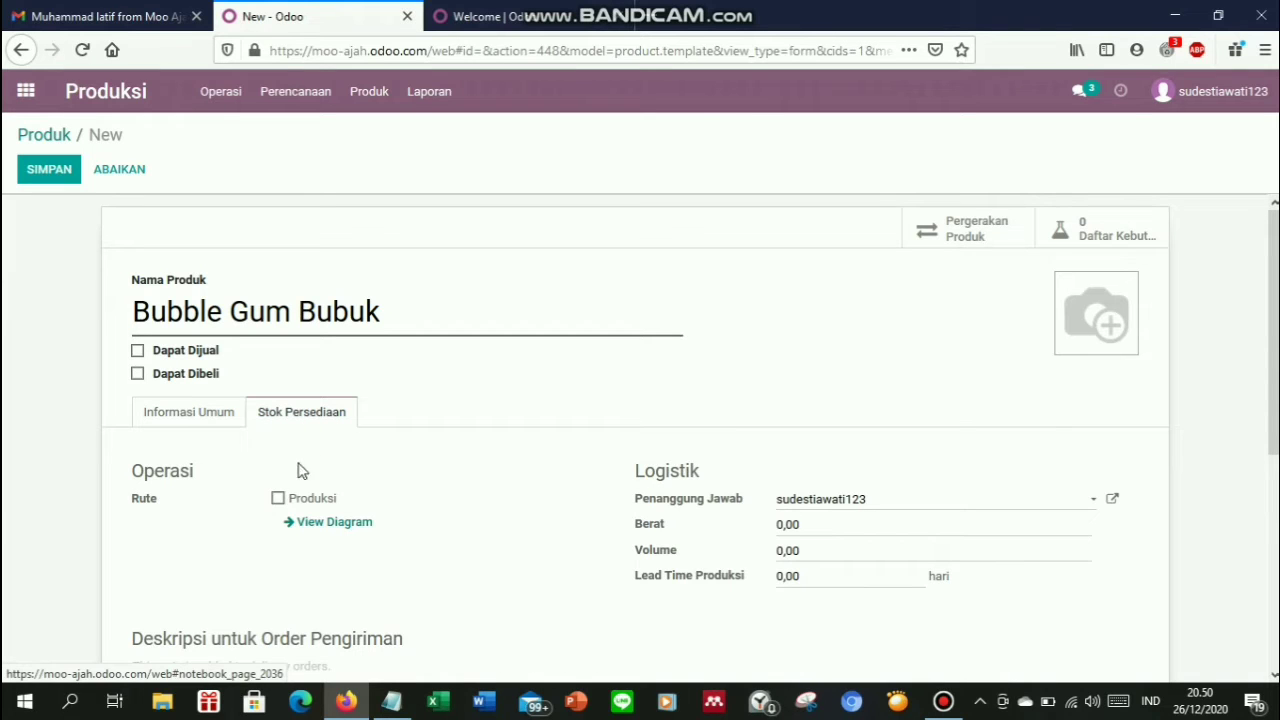
left_click(278, 498)
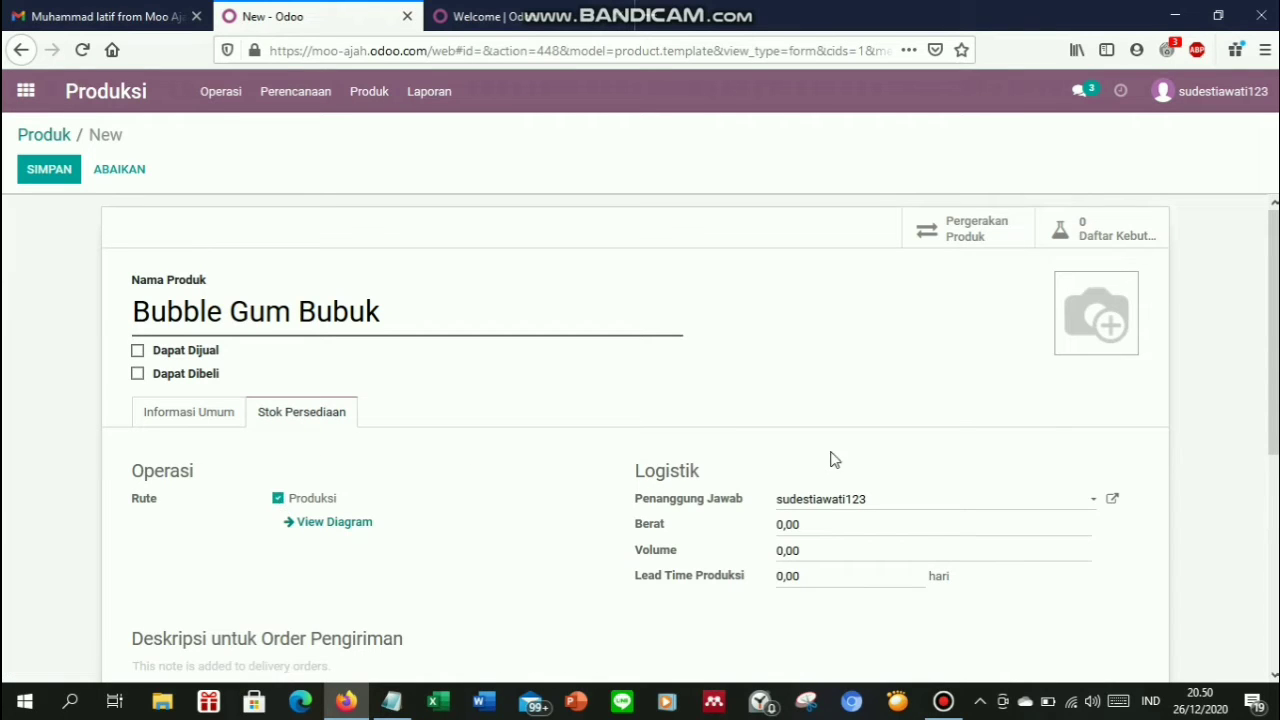
left_click(833, 524)
key("ctrl+a")
type("1")
left_click(820, 580)
key("ctrl+a")
type("1")
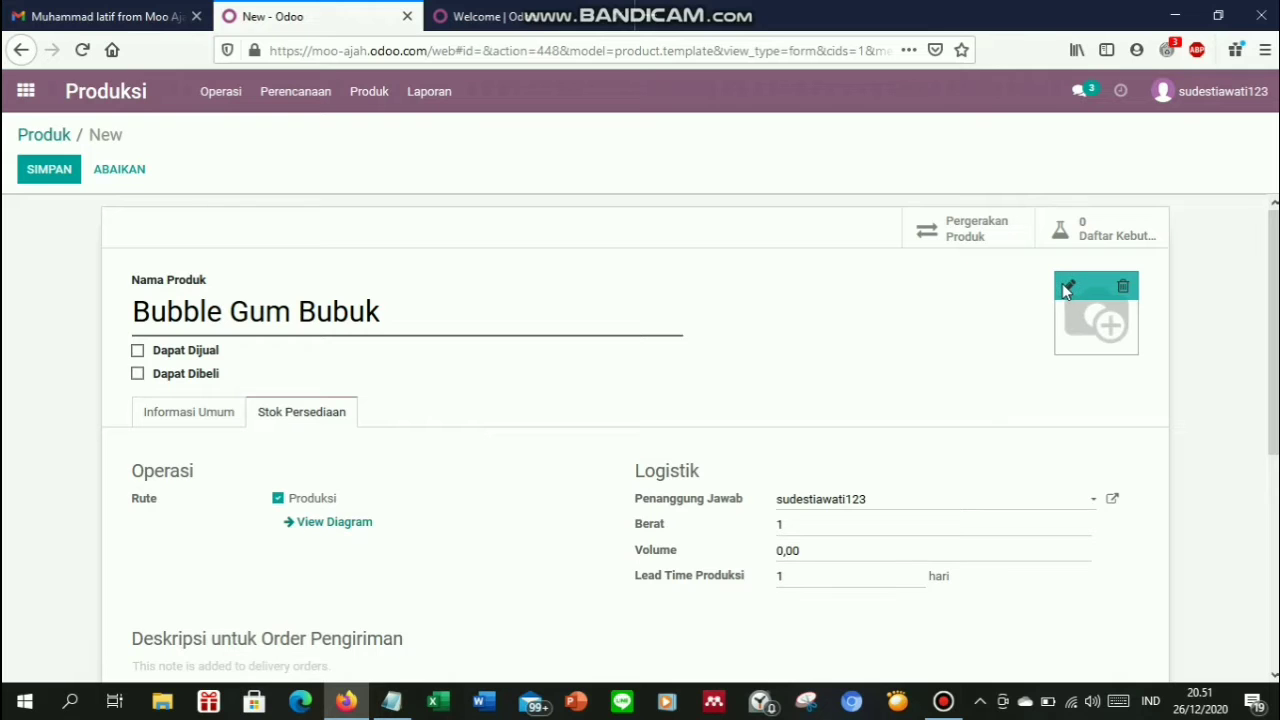
Attach the Bubble Gum Powder image, save the product, and return to the product list
left_click(1066, 285)
double_click(335, 170)
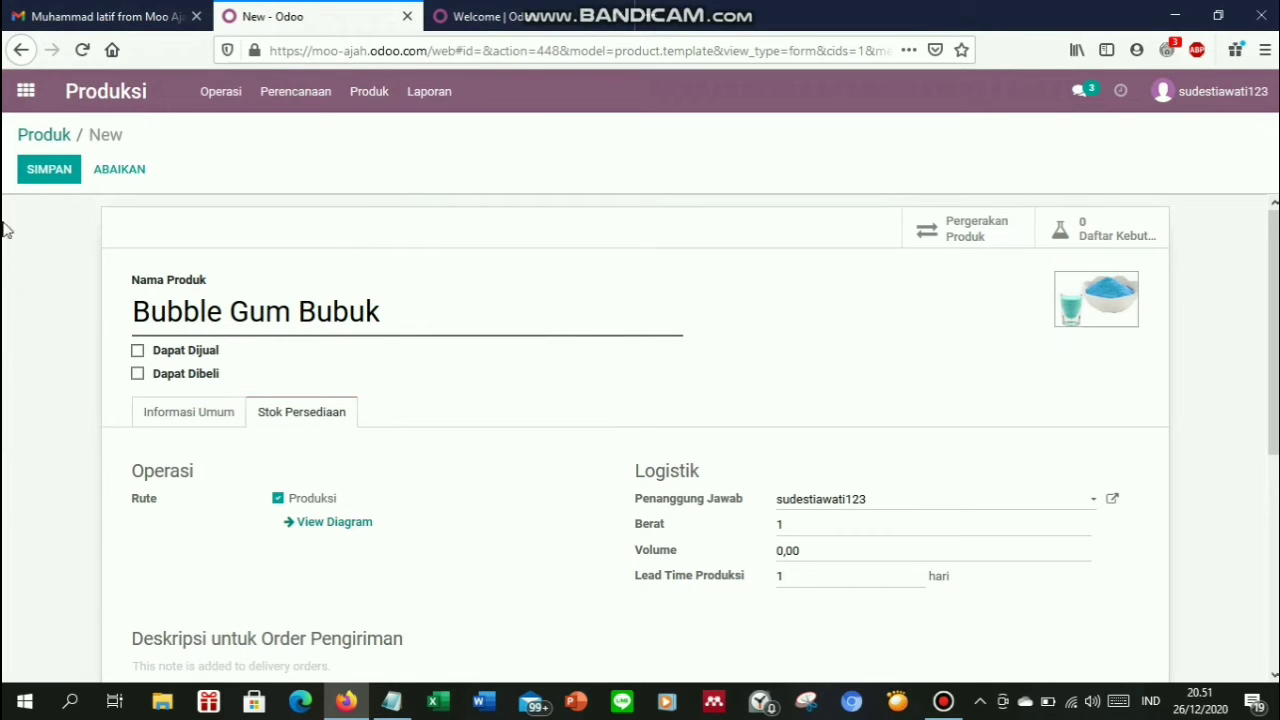
left_click(45, 172)
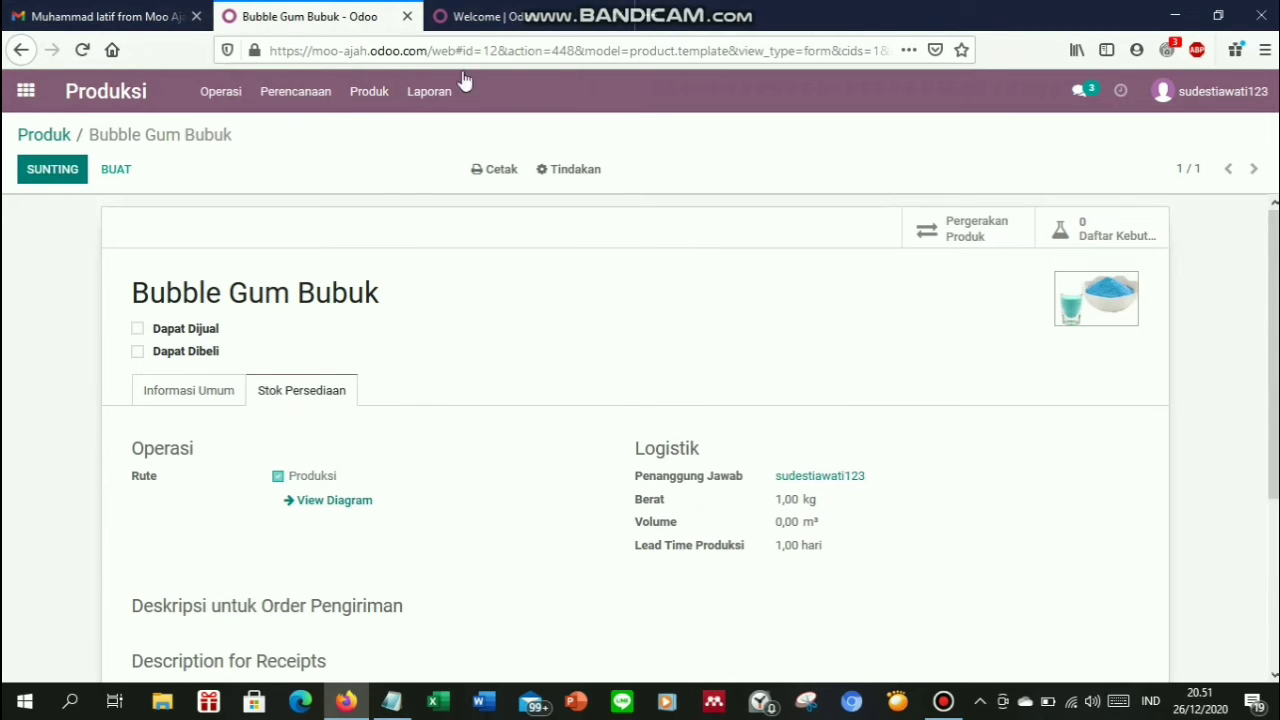
left_click(33, 138)
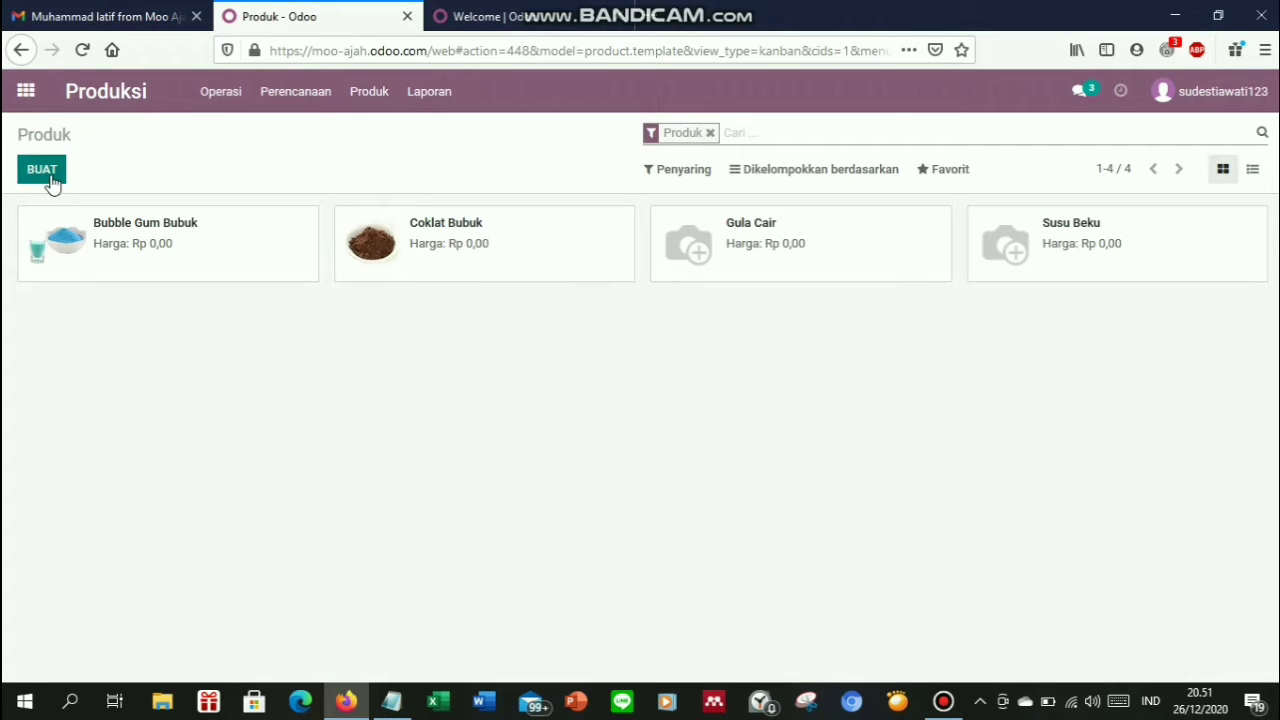
Create a new product 'Vanilla Bubuk', not sellable or purchasable, as a Produk Konsumsi
left_click(52, 180)
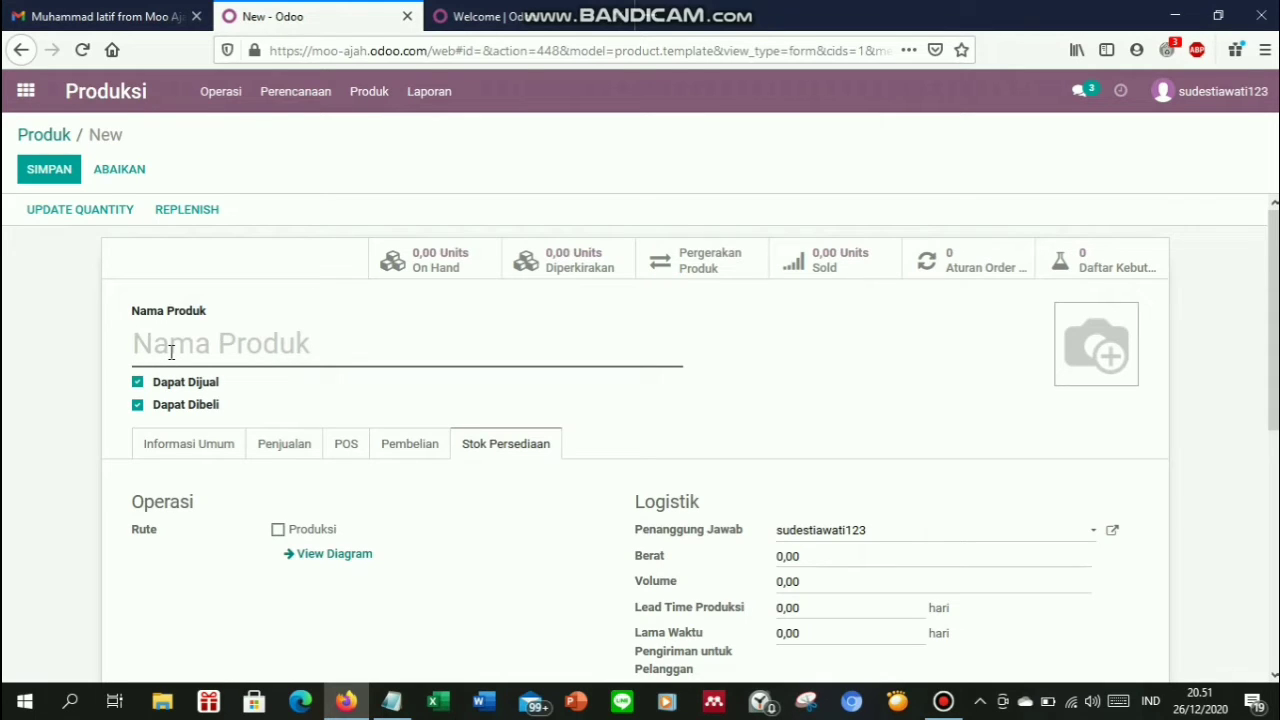
type("Vanilla")
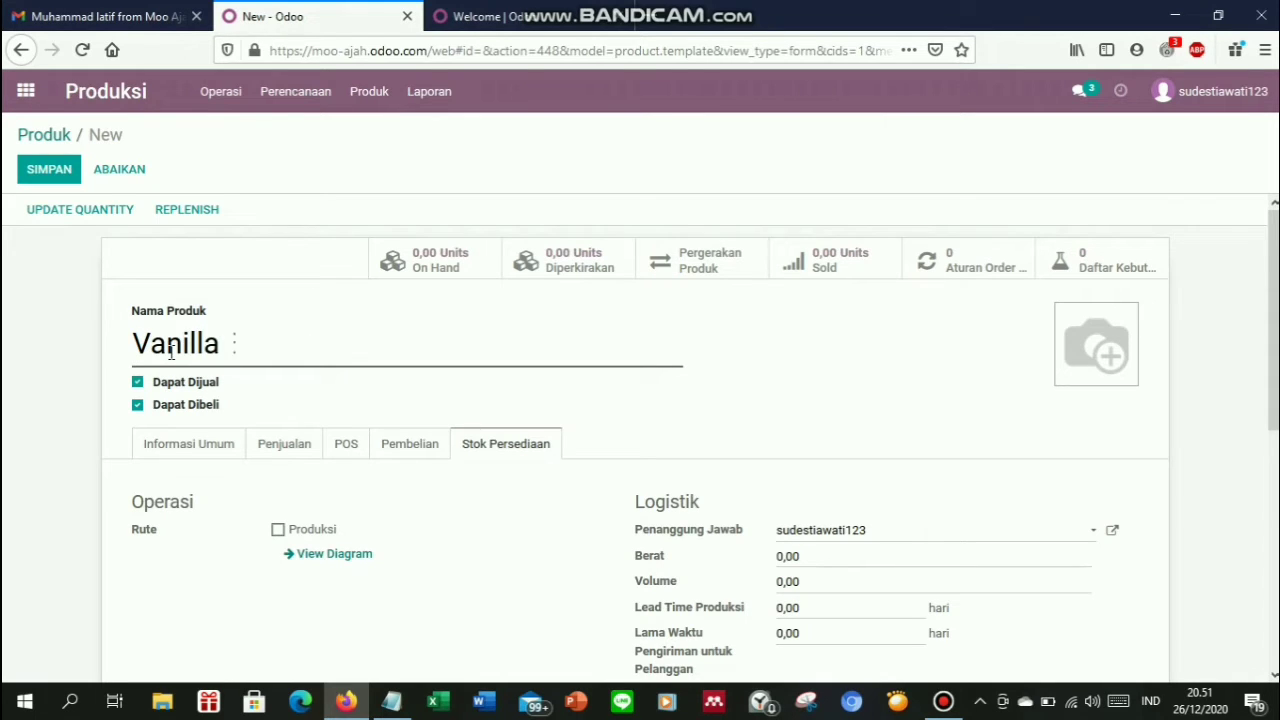
type(" Bubuk")
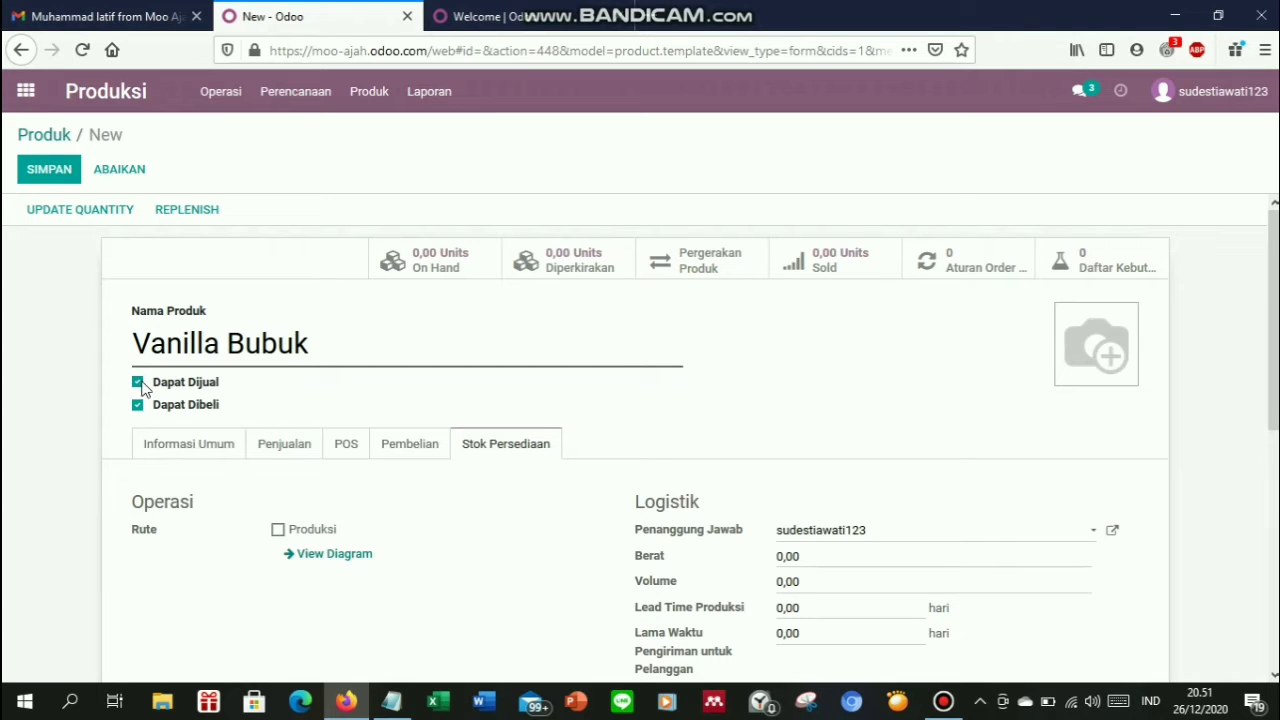
left_click(137, 382)
left_click(138, 405)
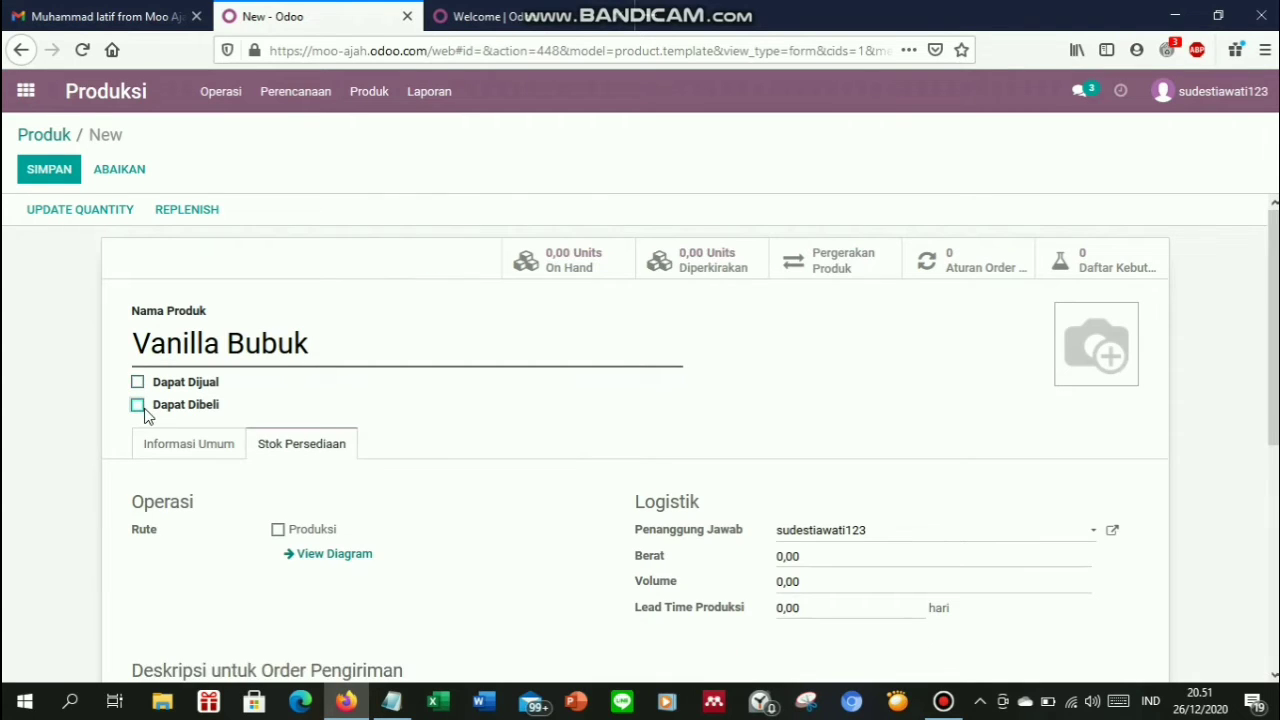
left_click(166, 443)
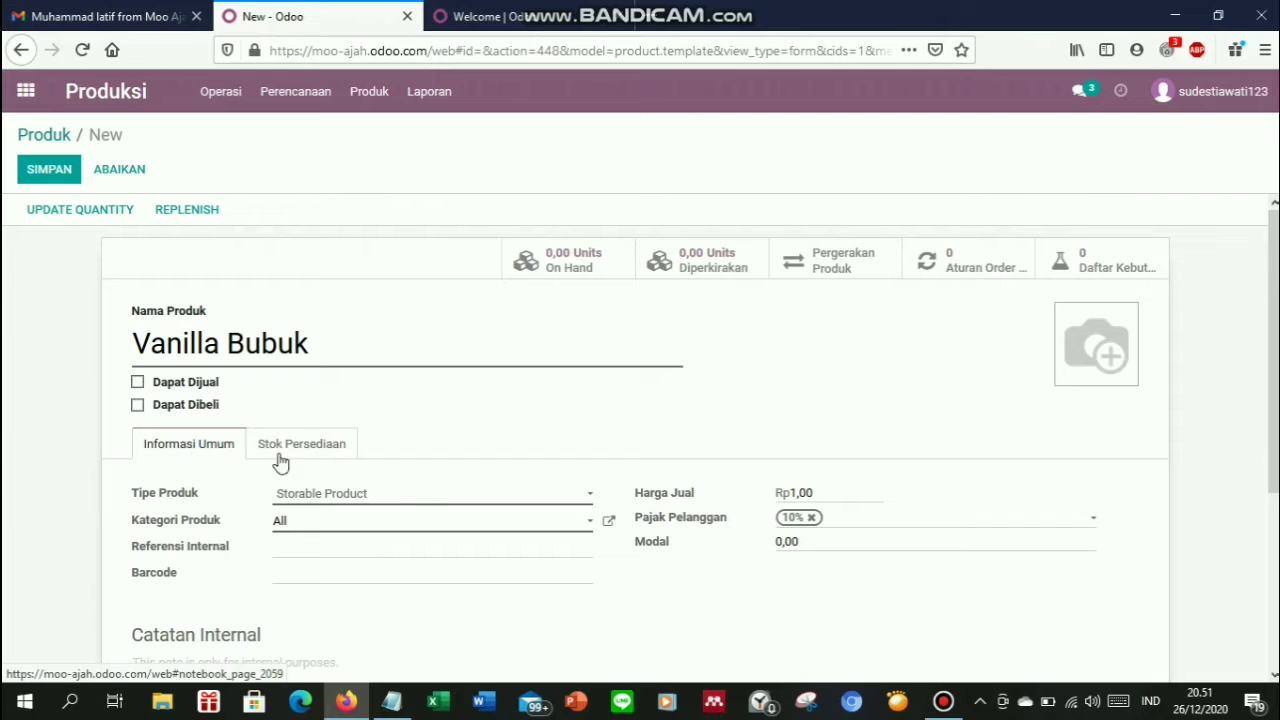
left_click(327, 494)
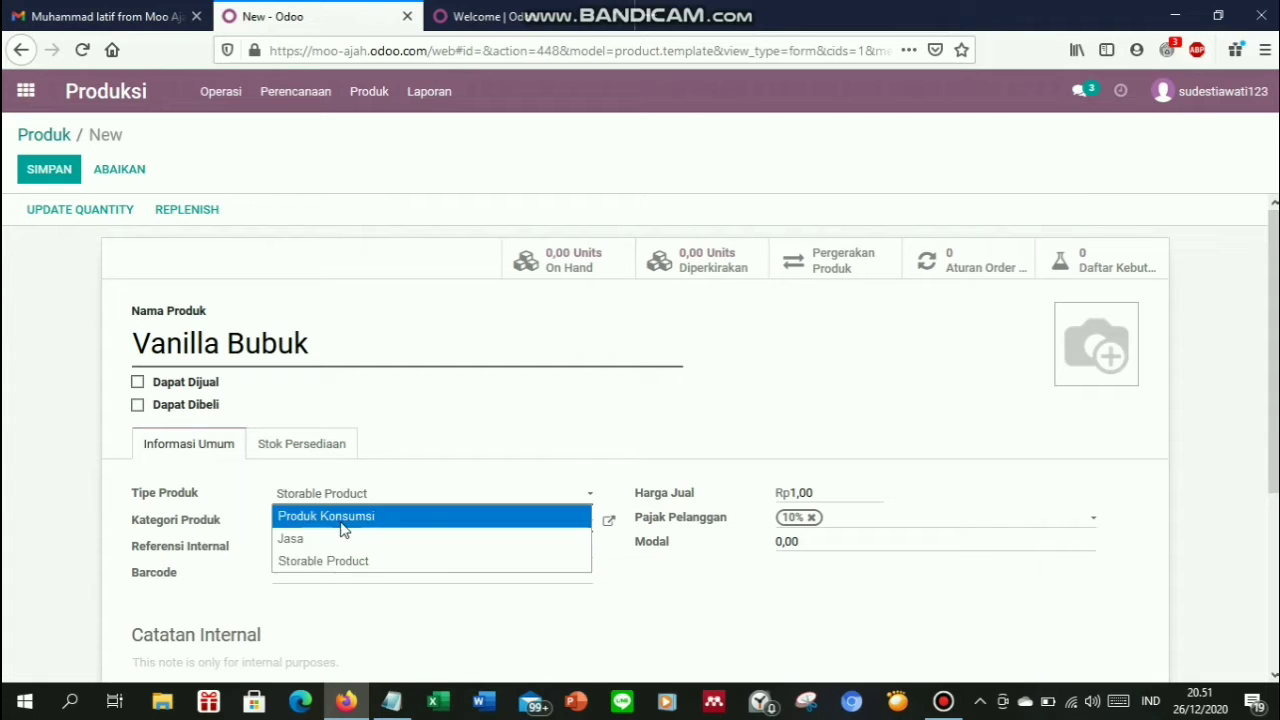
left_click(342, 518)
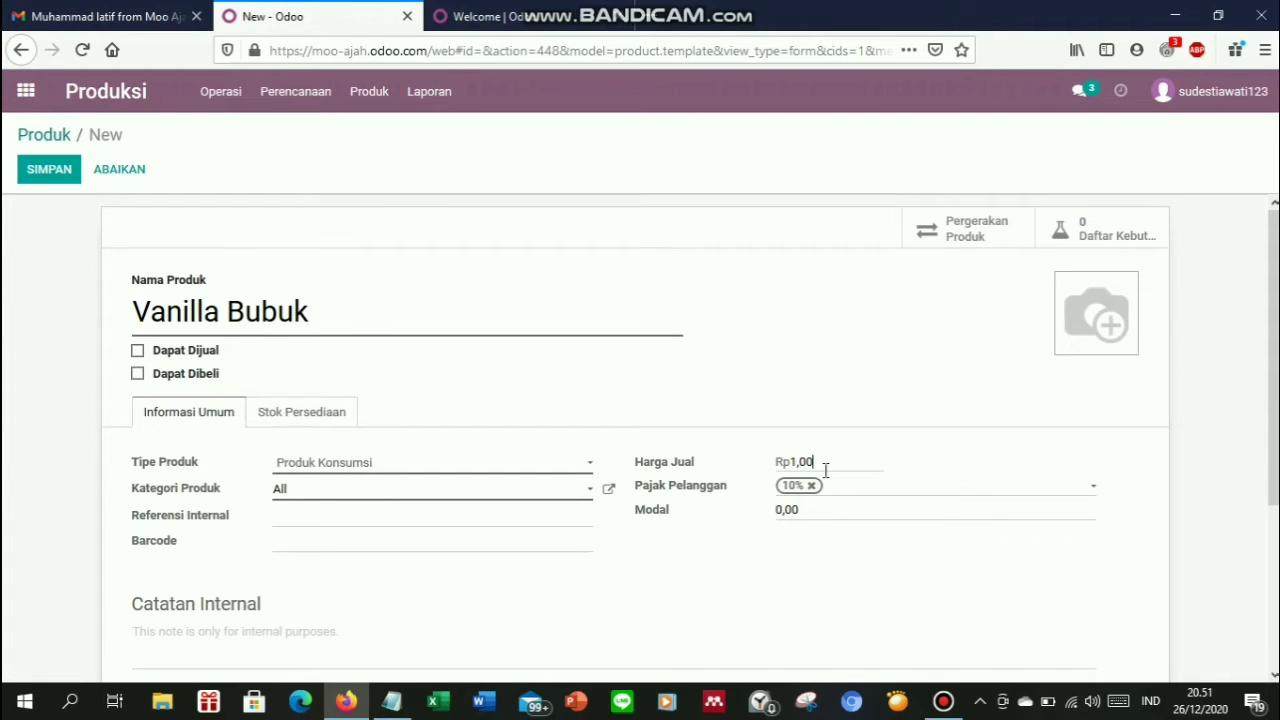
Clear the sale price, 10% tax and cost, then look up the Bubuk Vanilla price 42.000
left_click_drag(826, 470, 753, 469)
key("BackSpace")
left_click(812, 487)
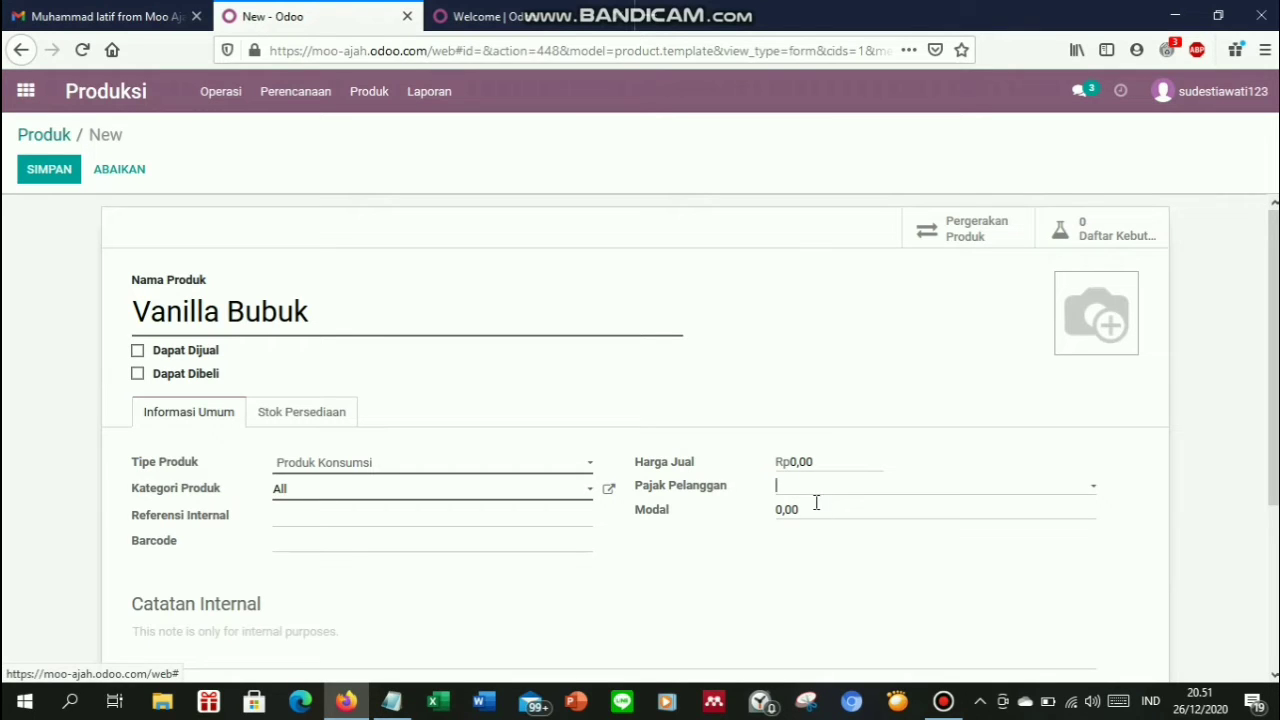
key("ctrl+a")
key("BackSpace")
left_click(386, 716)
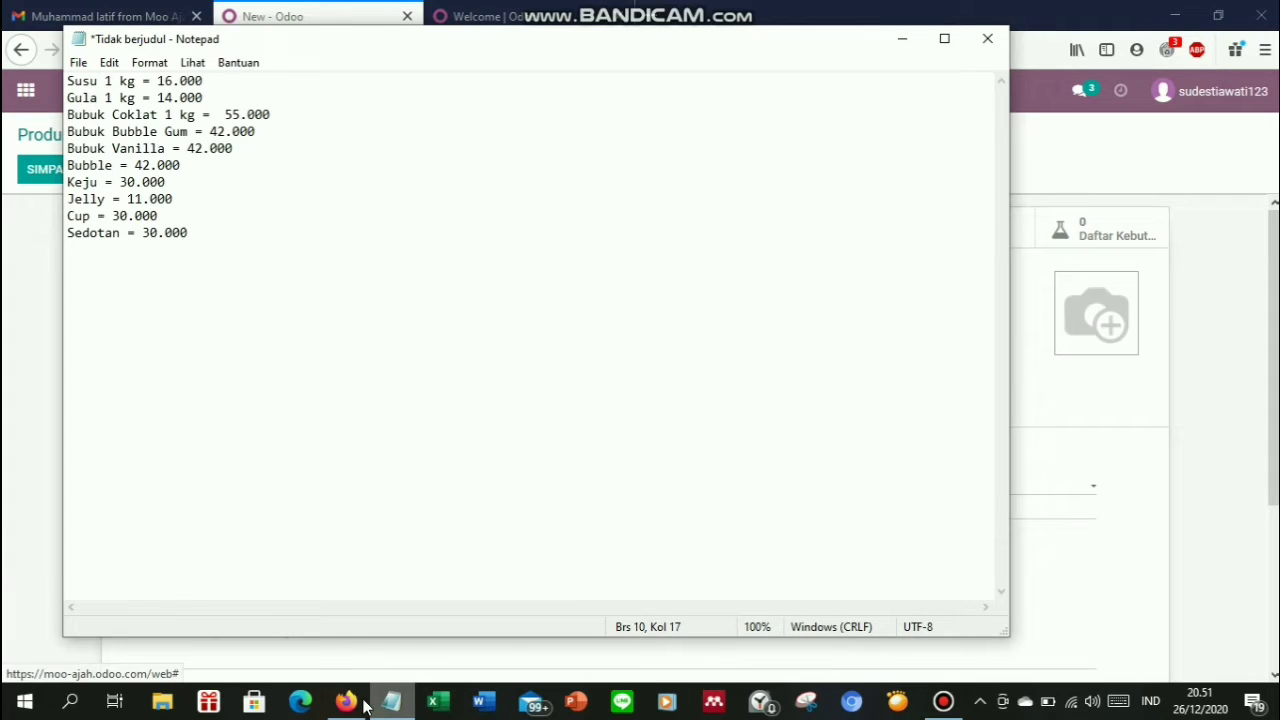
left_click_drag(187, 150, 251, 148)
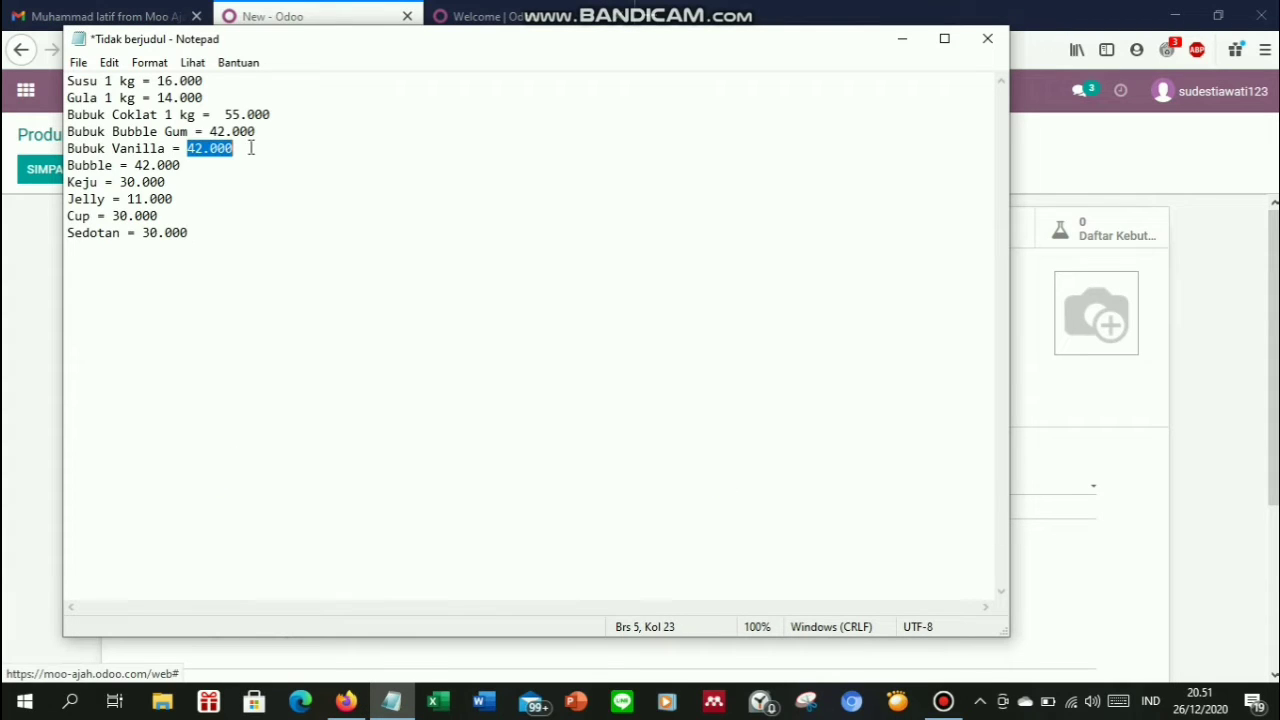
left_click(1111, 483)
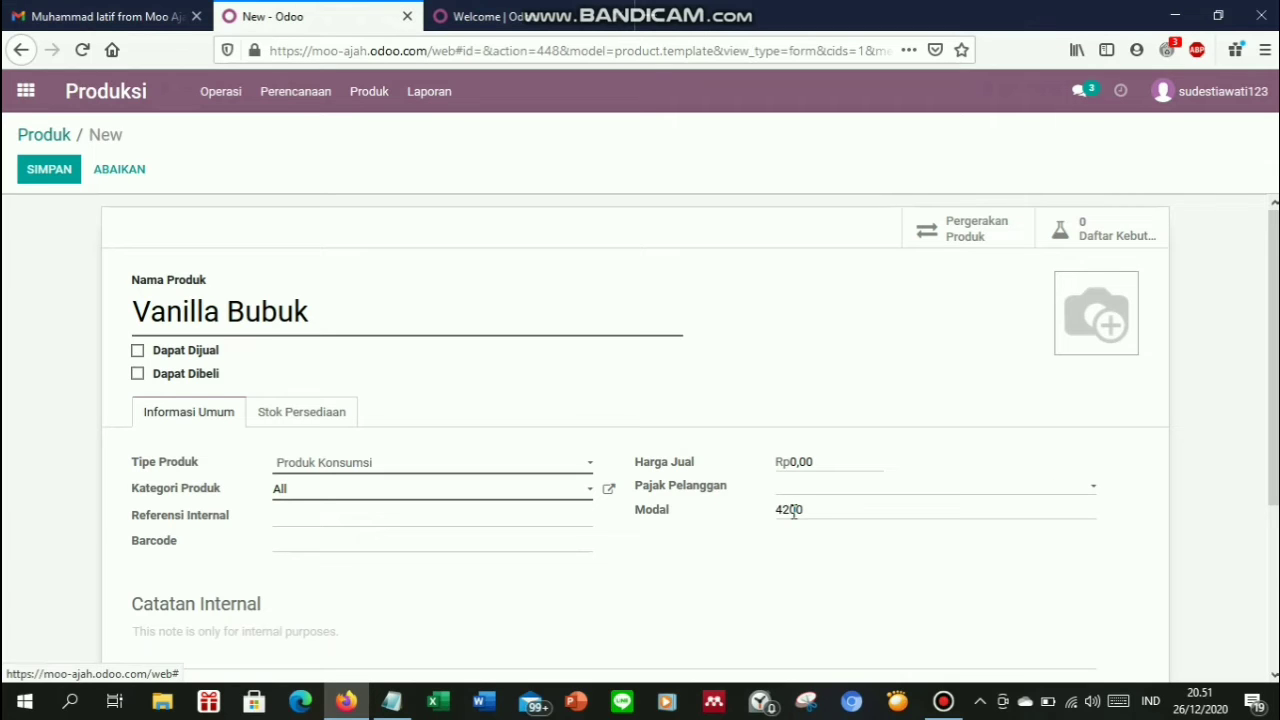
Enable the Produksi route and set weight 1 and production lead time 1
left_click(288, 412)
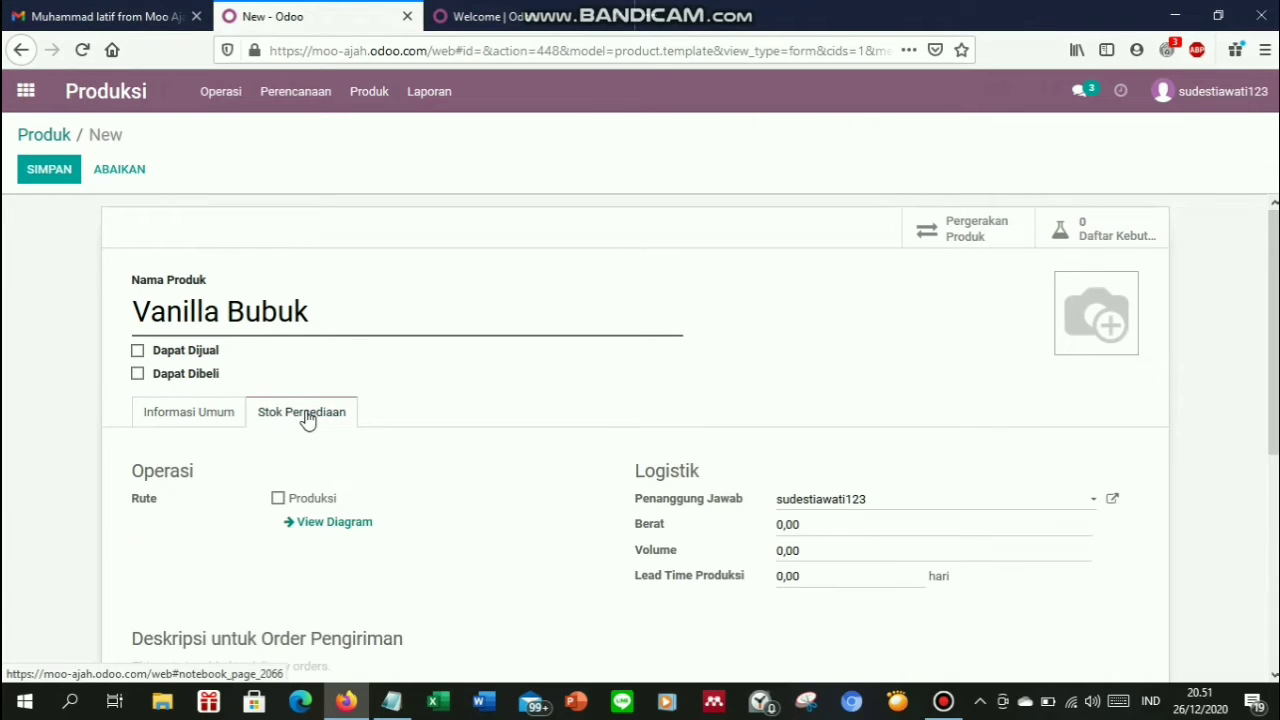
left_click(278, 499)
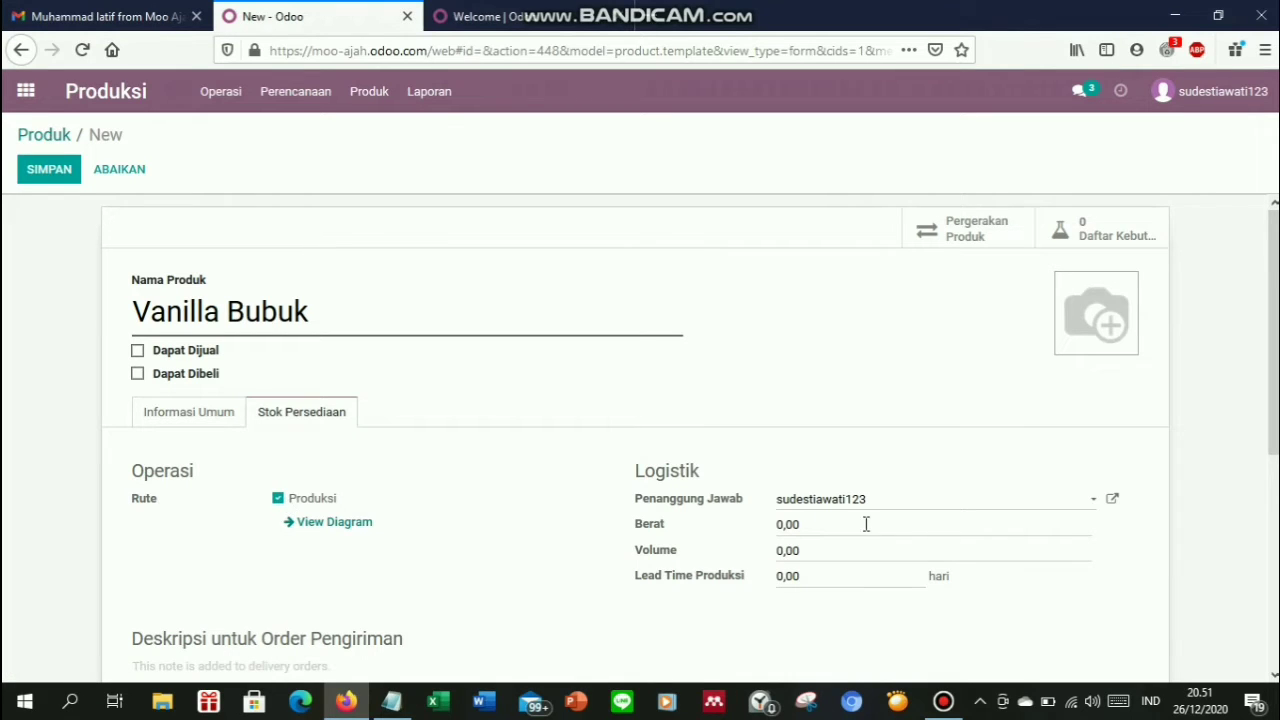
left_click(811, 525)
type("1")
left_click(818, 584)
type("1")
Attach the Vanilli Powder image, save Vanilla Bubuk, and return to the product list
mouse_move(1080, 295)
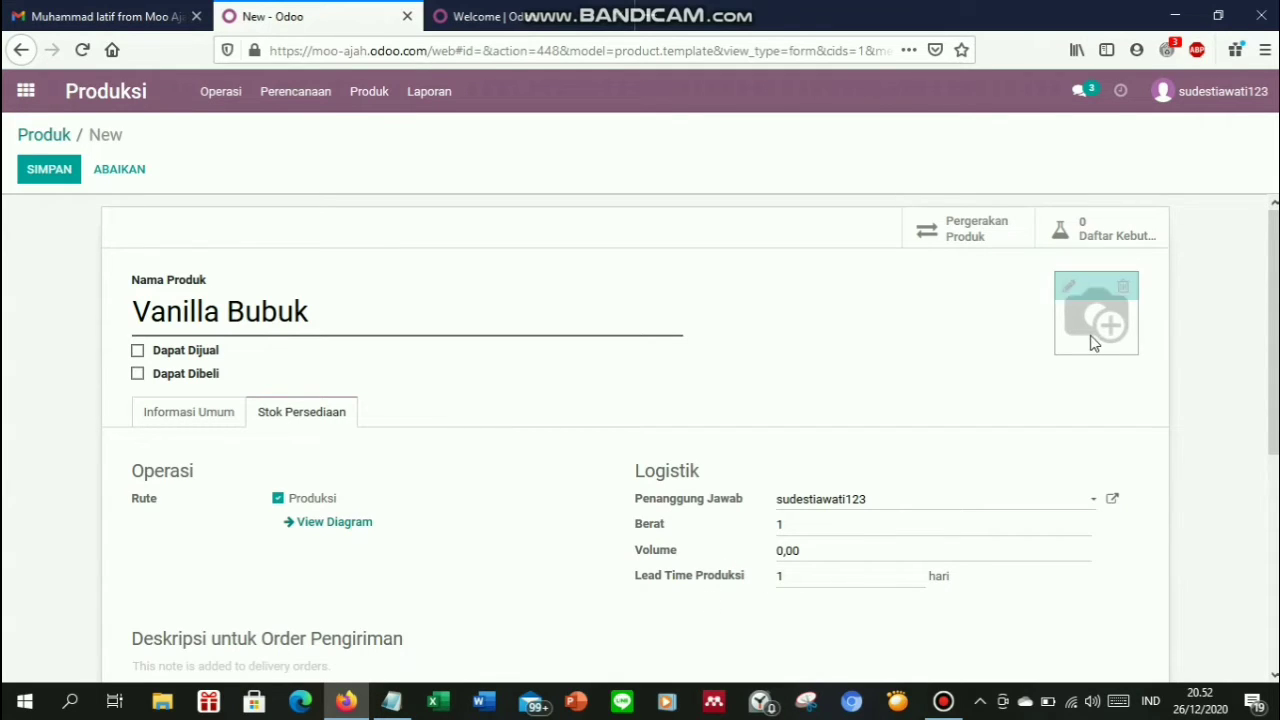
left_click(1070, 287)
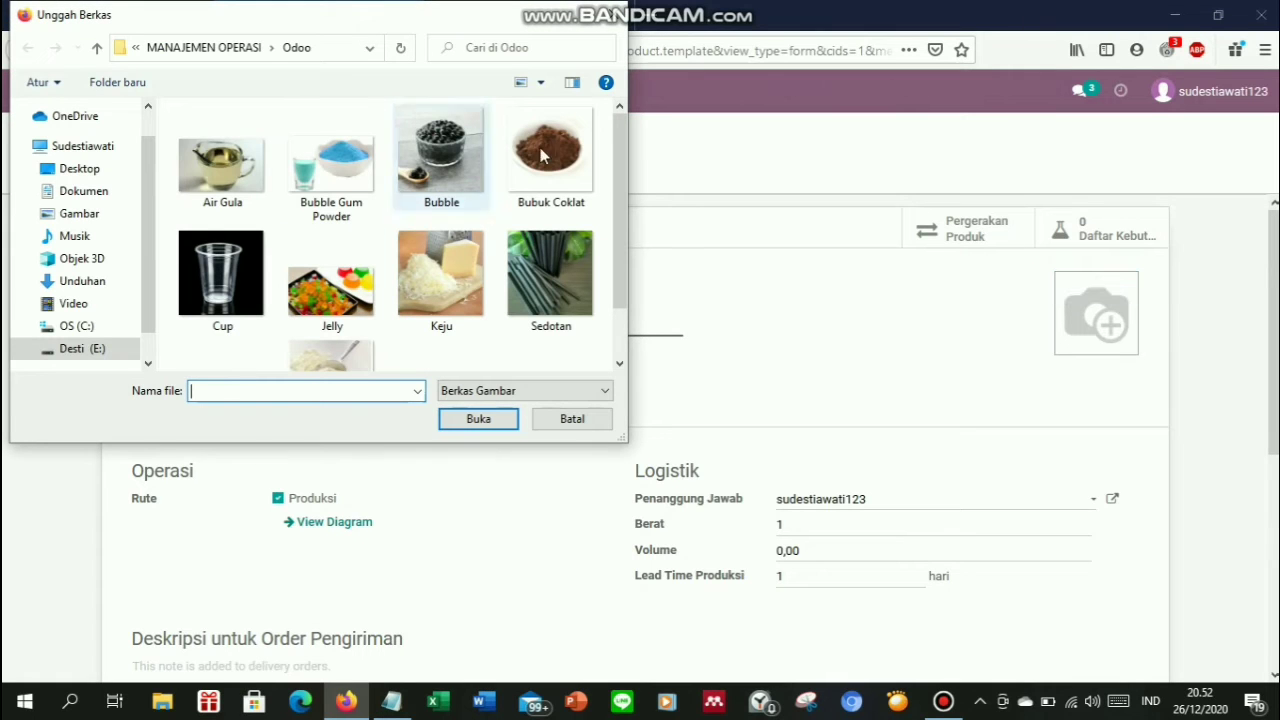
scroll(618, 255, "down", 2)
double_click(330, 320)
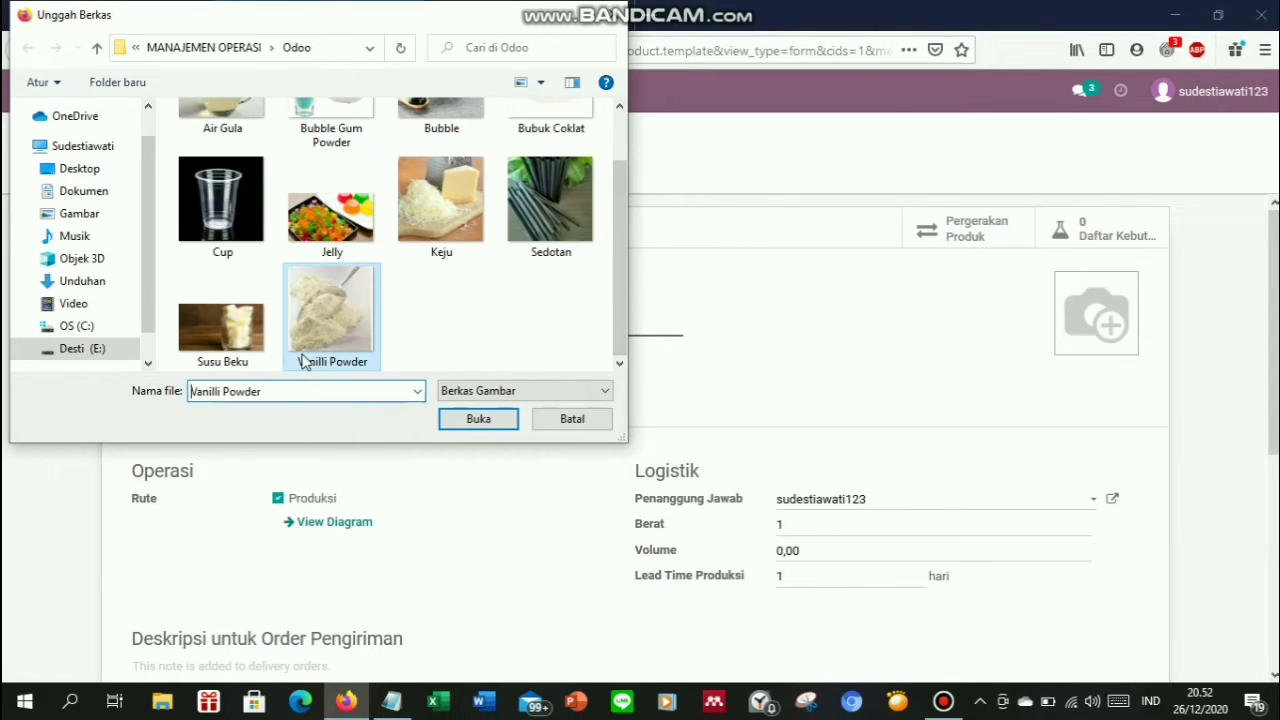
left_click(28, 176)
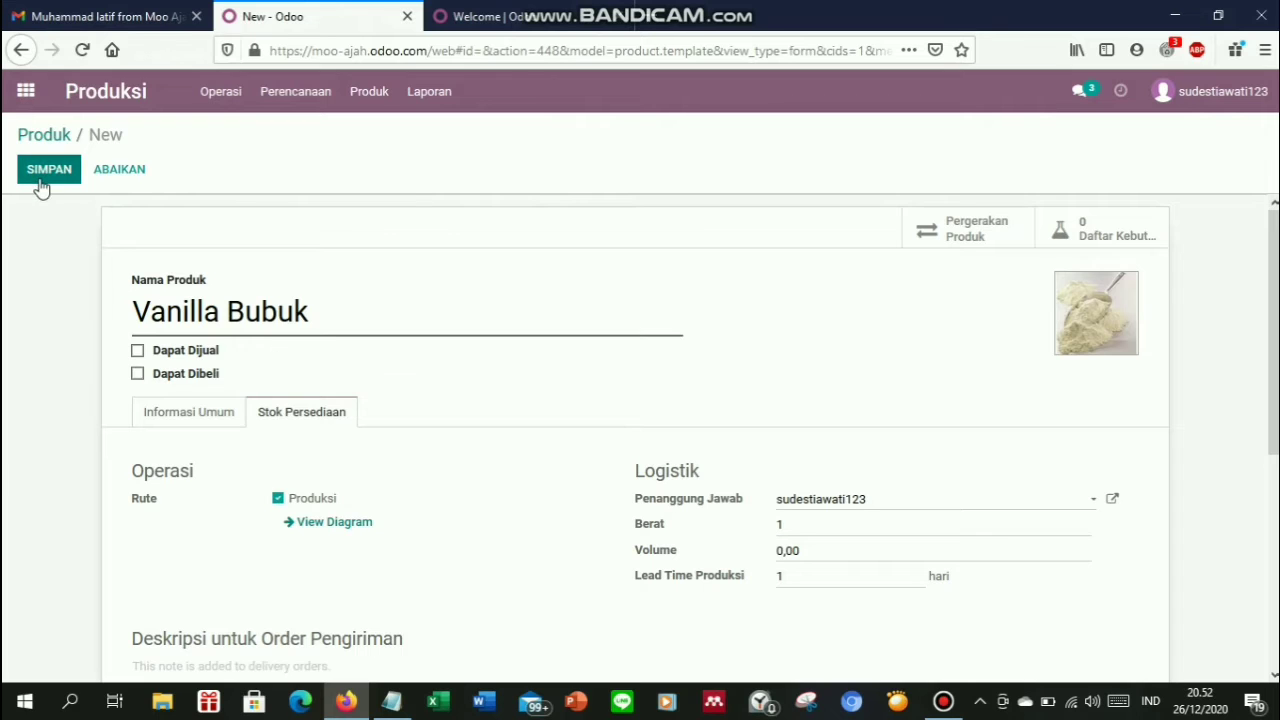
left_click(41, 180)
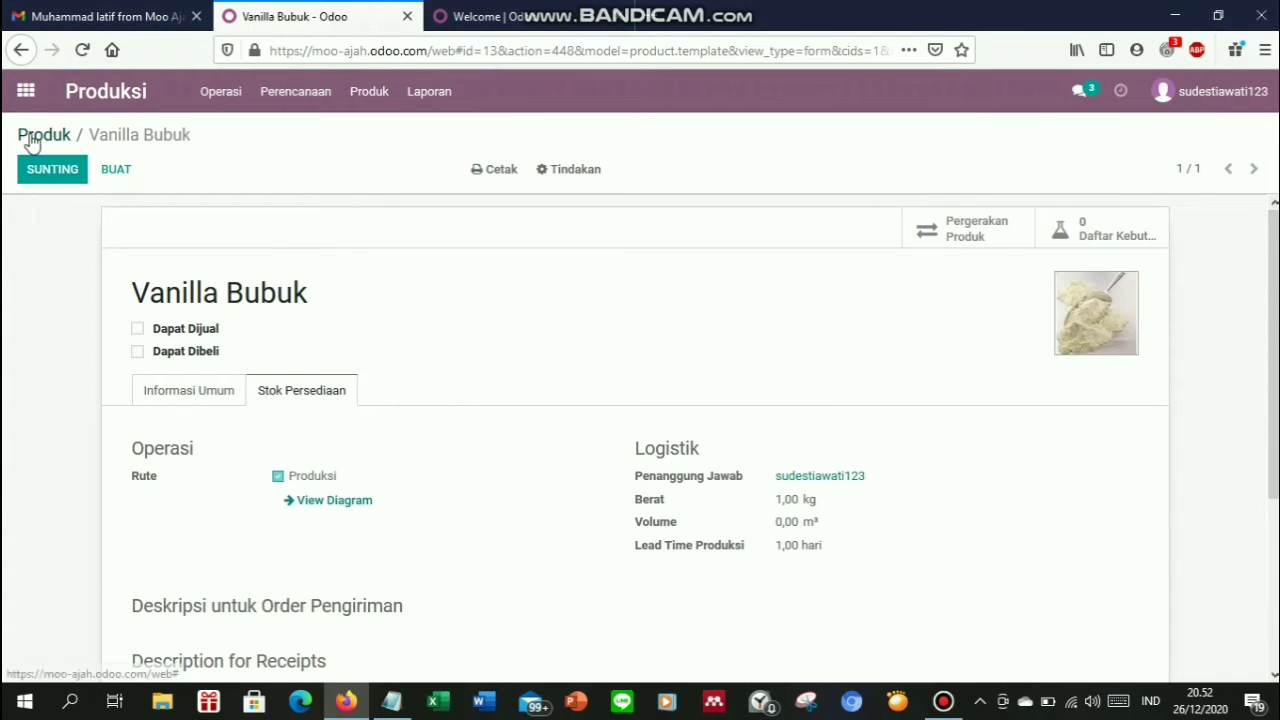
left_click(31, 135)
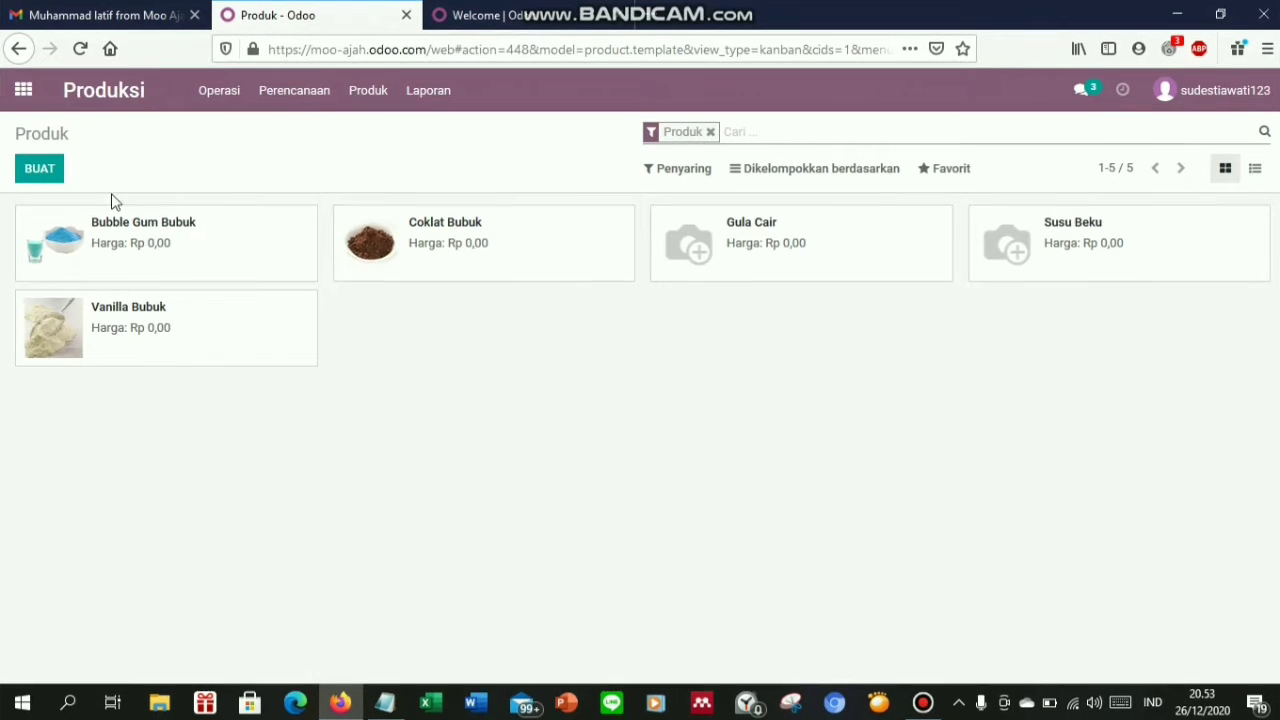
Create a new product 'Bubble', not sellable or purchasable, as a consumable
left_click(40, 169)
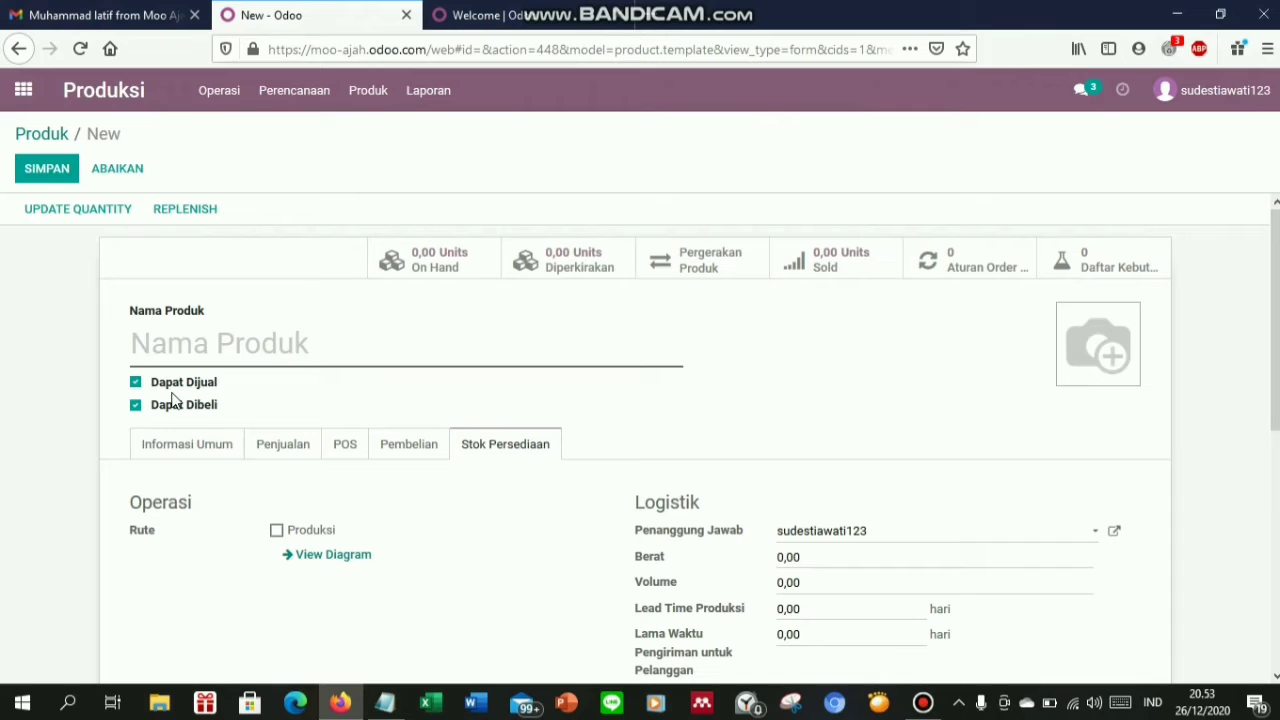
type("Bubble")
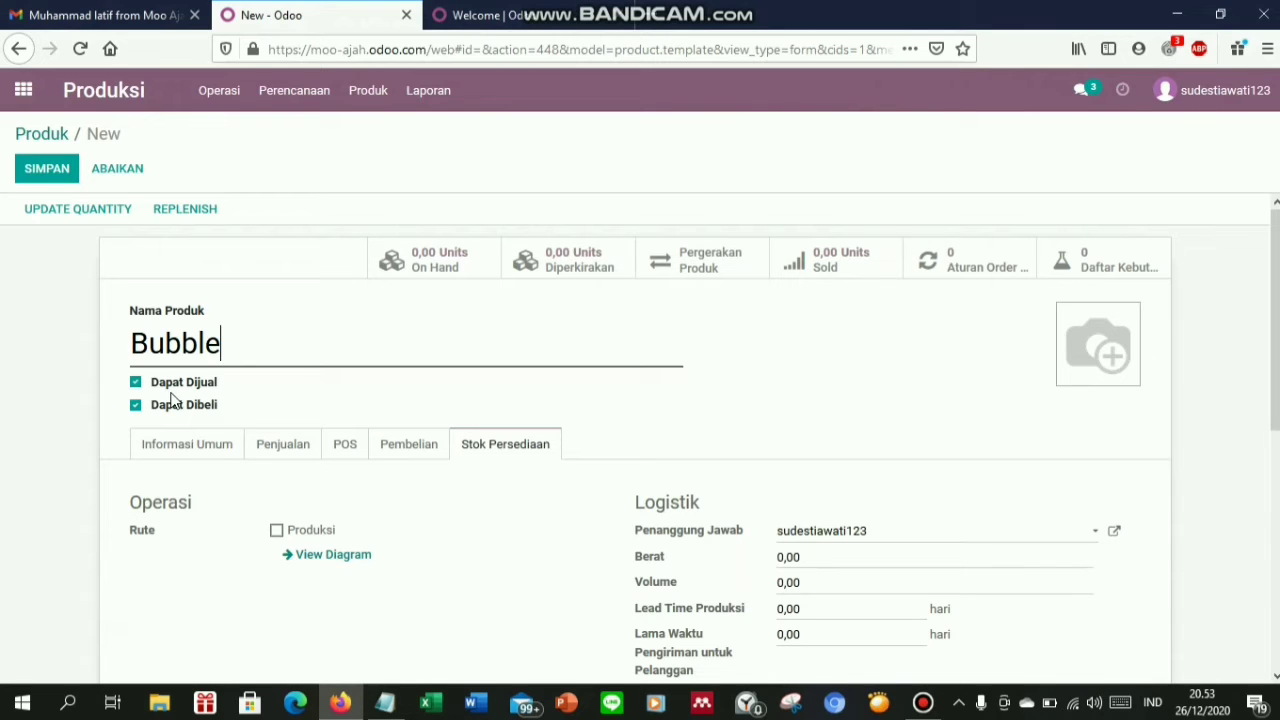
left_click(135, 382)
left_click(135, 405)
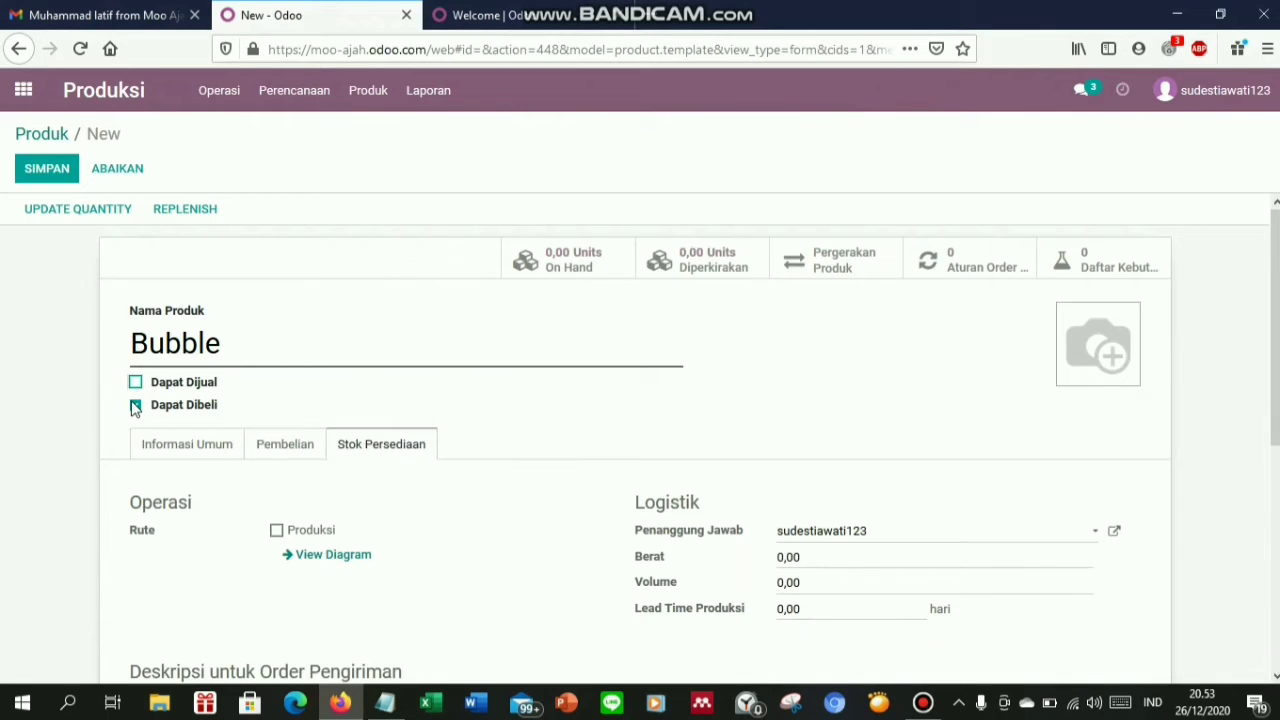
left_click(145, 450)
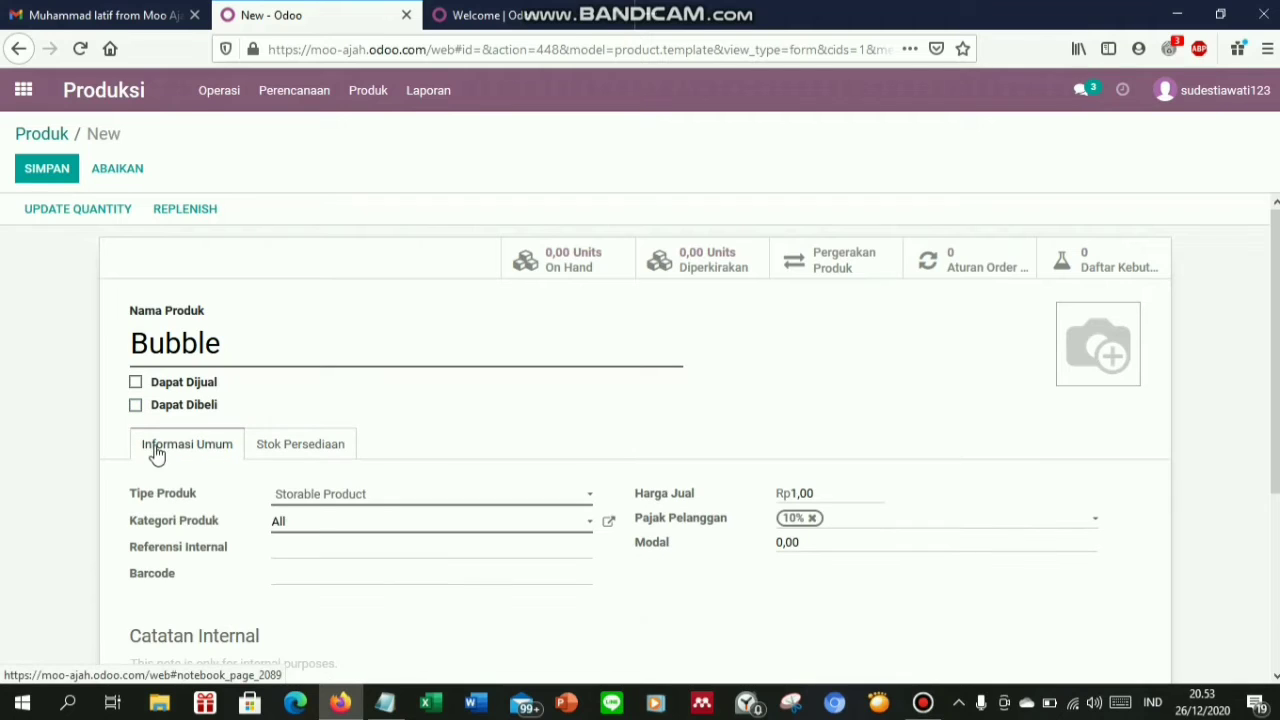
left_click(320, 495)
left_click(327, 516)
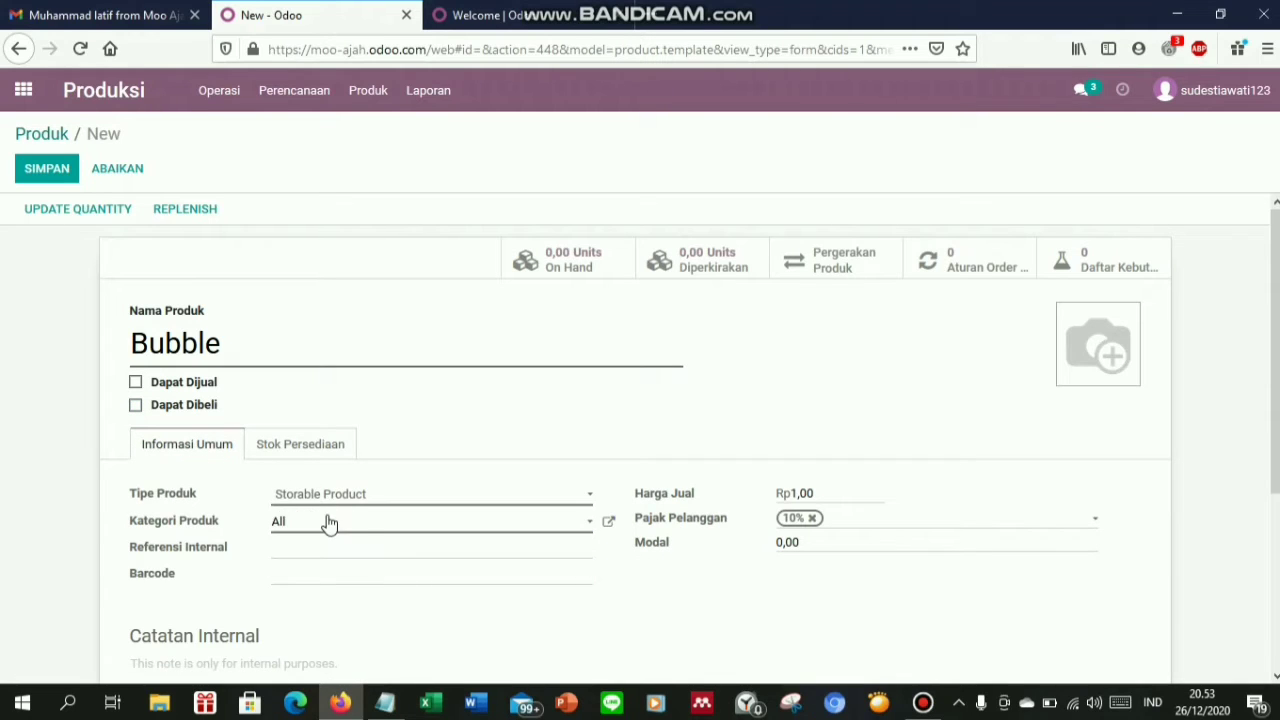
Clear the 1,00 sale price and 10% tax, and copy Bubble's 42.000 price for the cost
left_click_drag(829, 461, 711, 469)
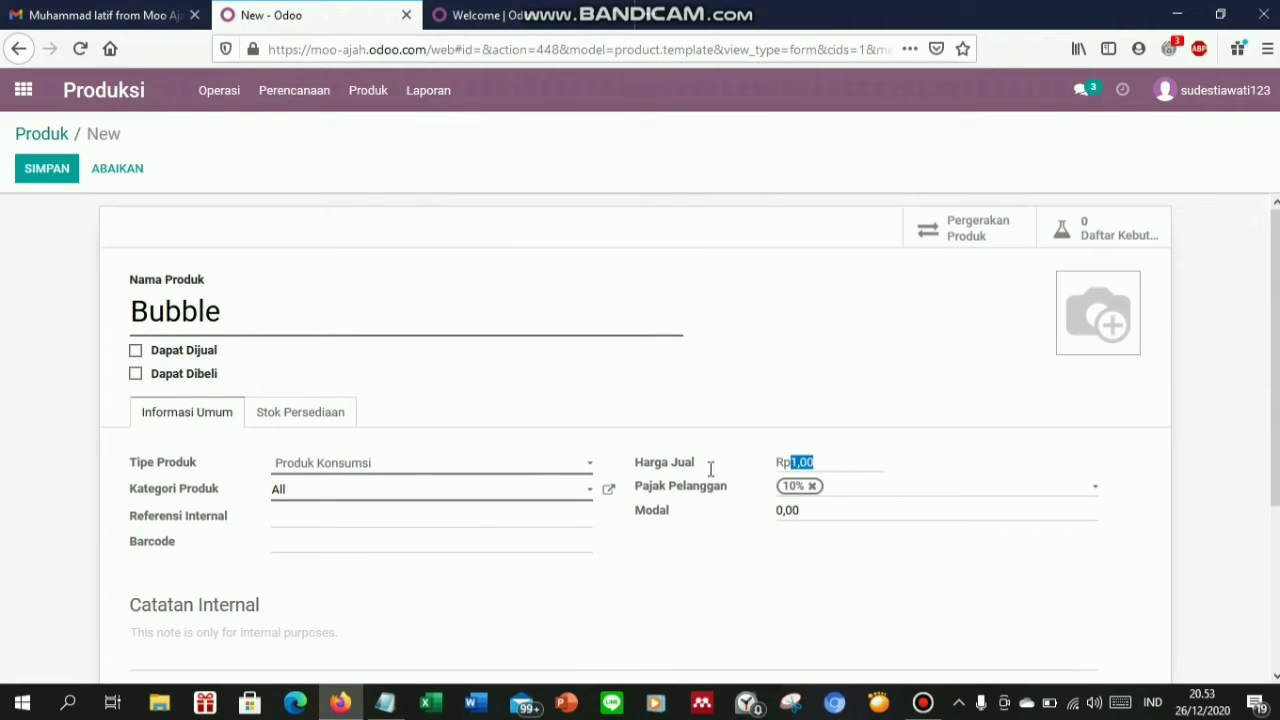
key("BackSpace")
left_click(812, 487)
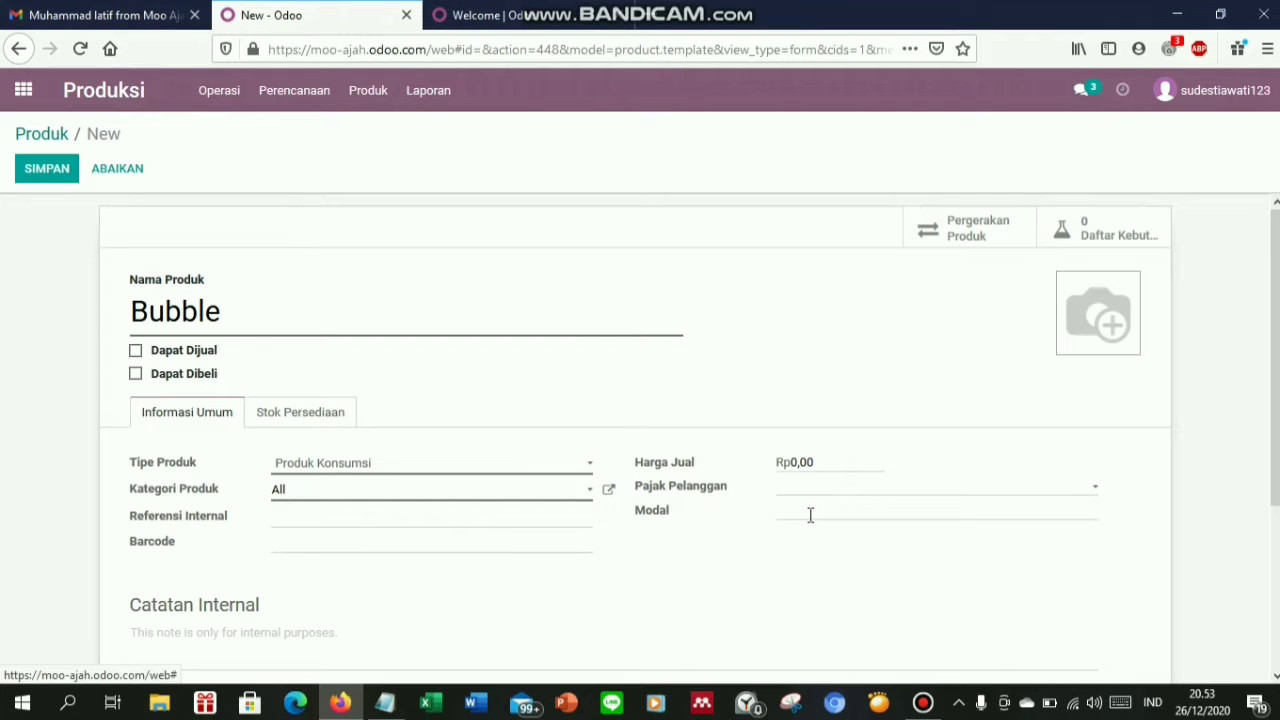
left_click(810, 515)
left_click(385, 703)
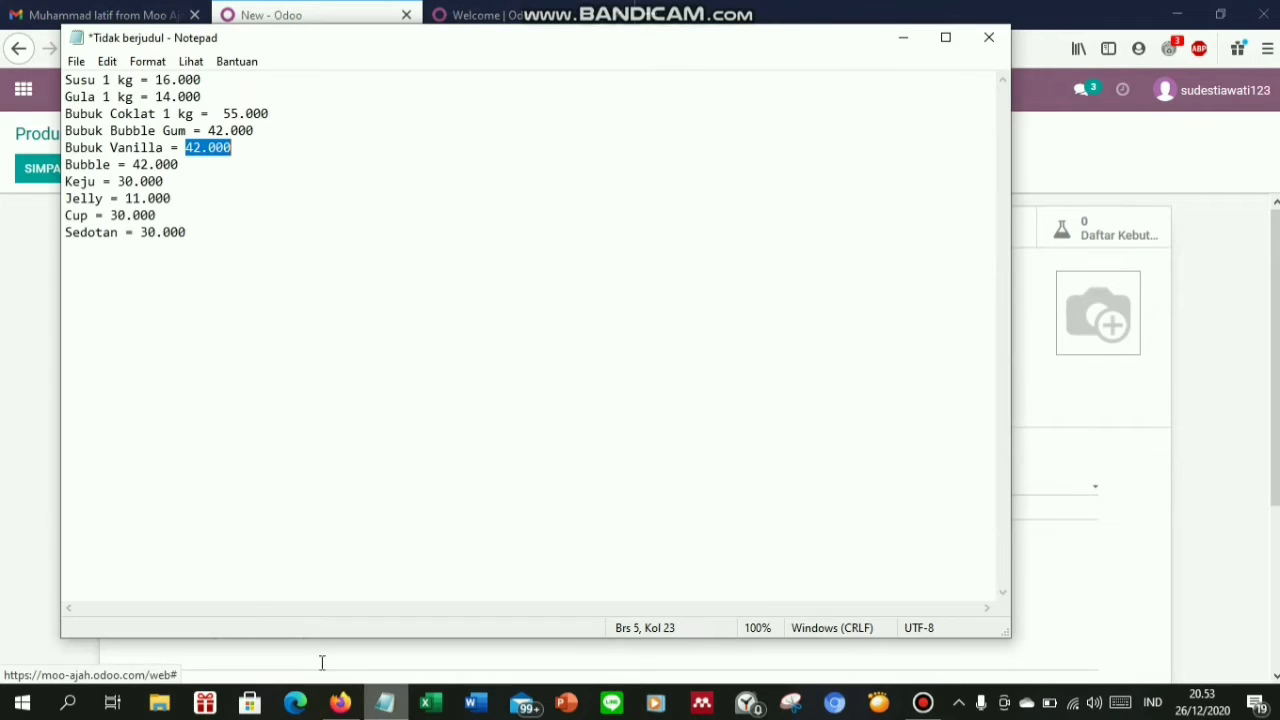
left_click_drag(189, 166, 133, 165)
left_click(1068, 455)
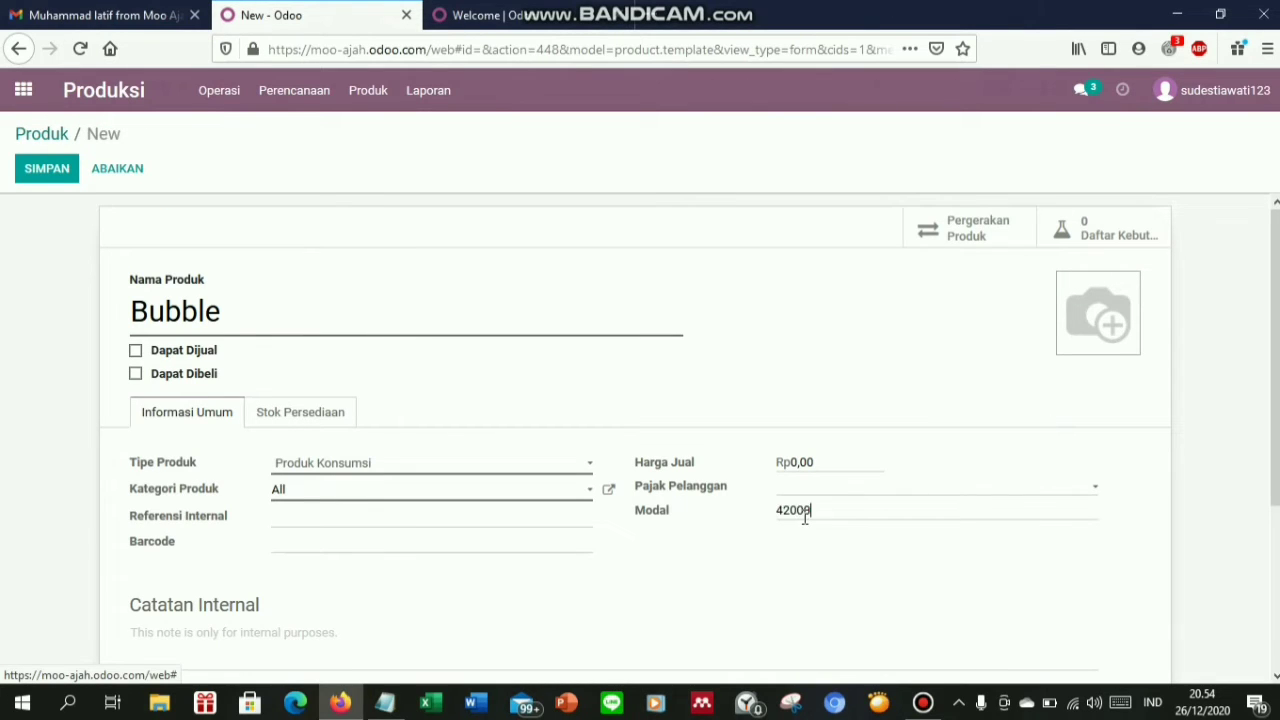
Set the cost to 42000, enable Produksi route, and enter weight and lead time 1
type("42000")
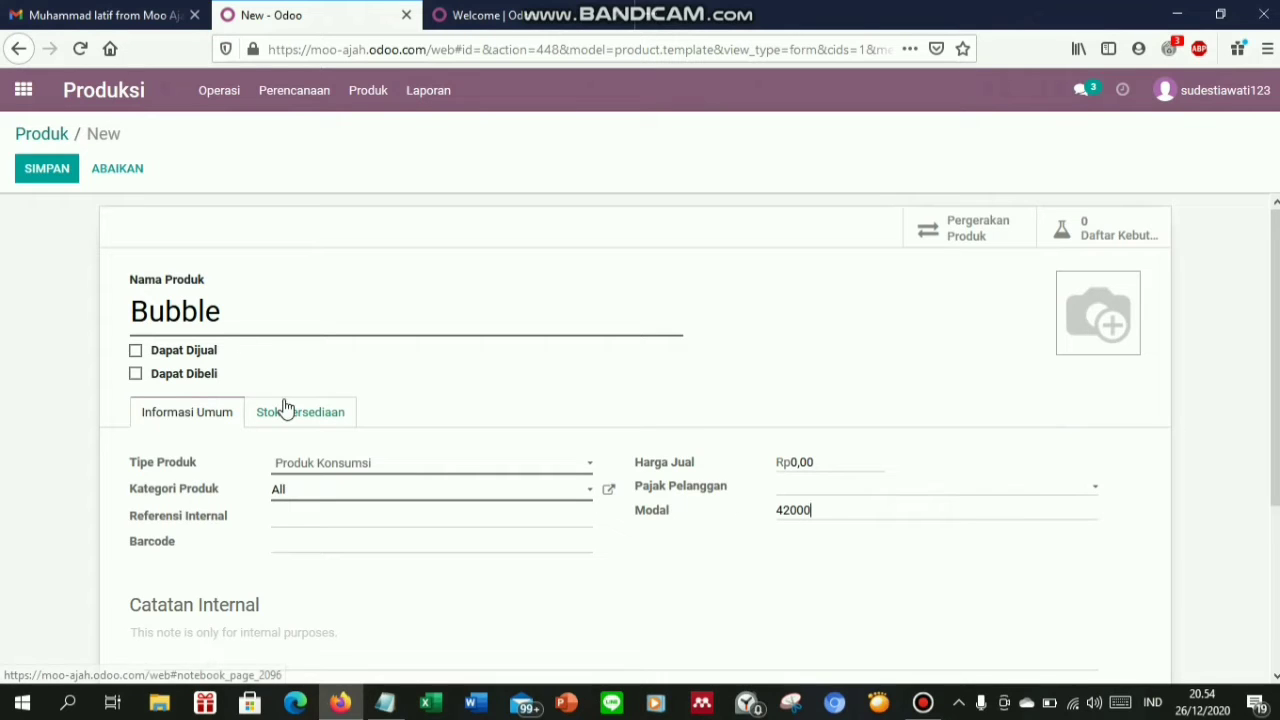
left_click(298, 414)
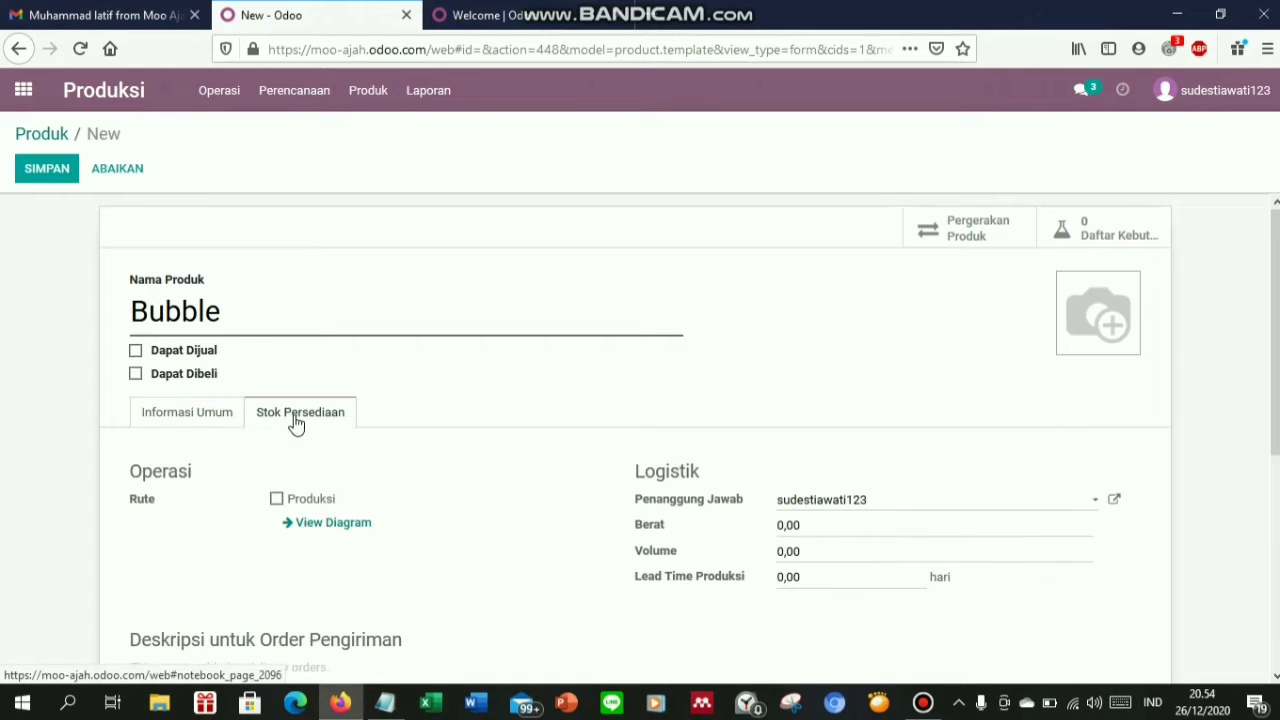
left_click(277, 500)
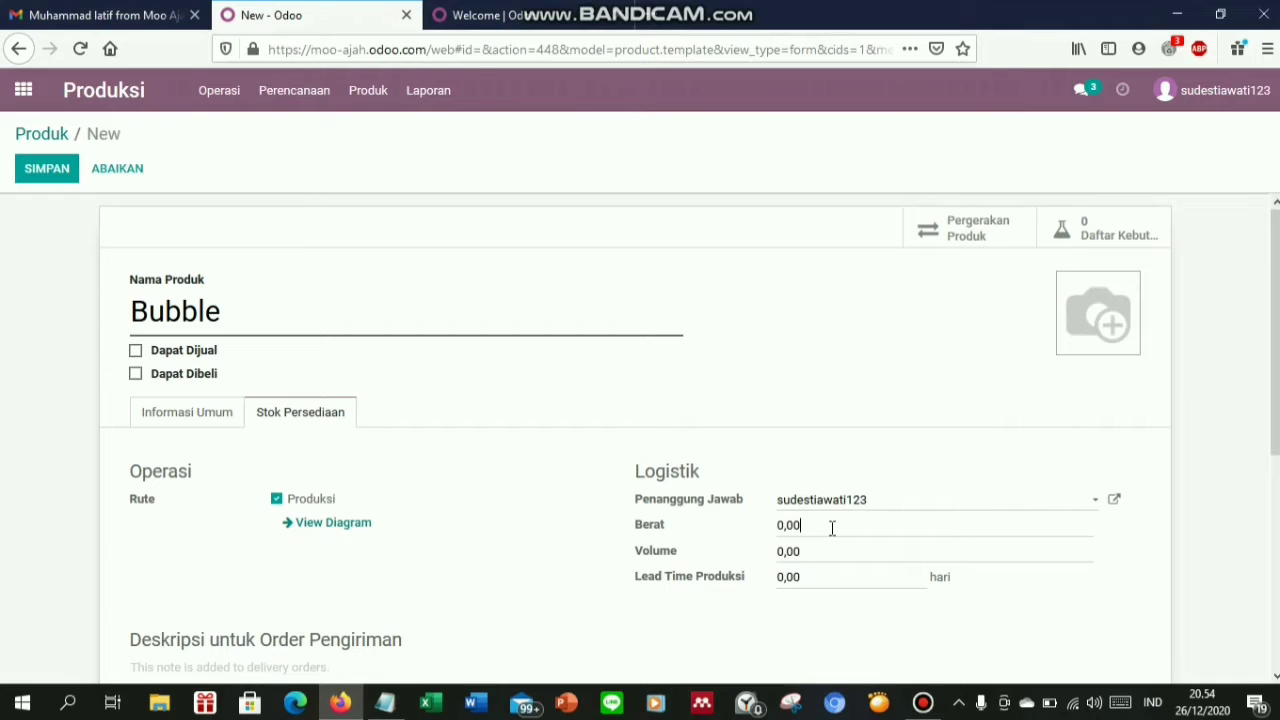
type("11")
Attach the Bubble picture, save the product, and return to the product list
left_click(1076, 296)
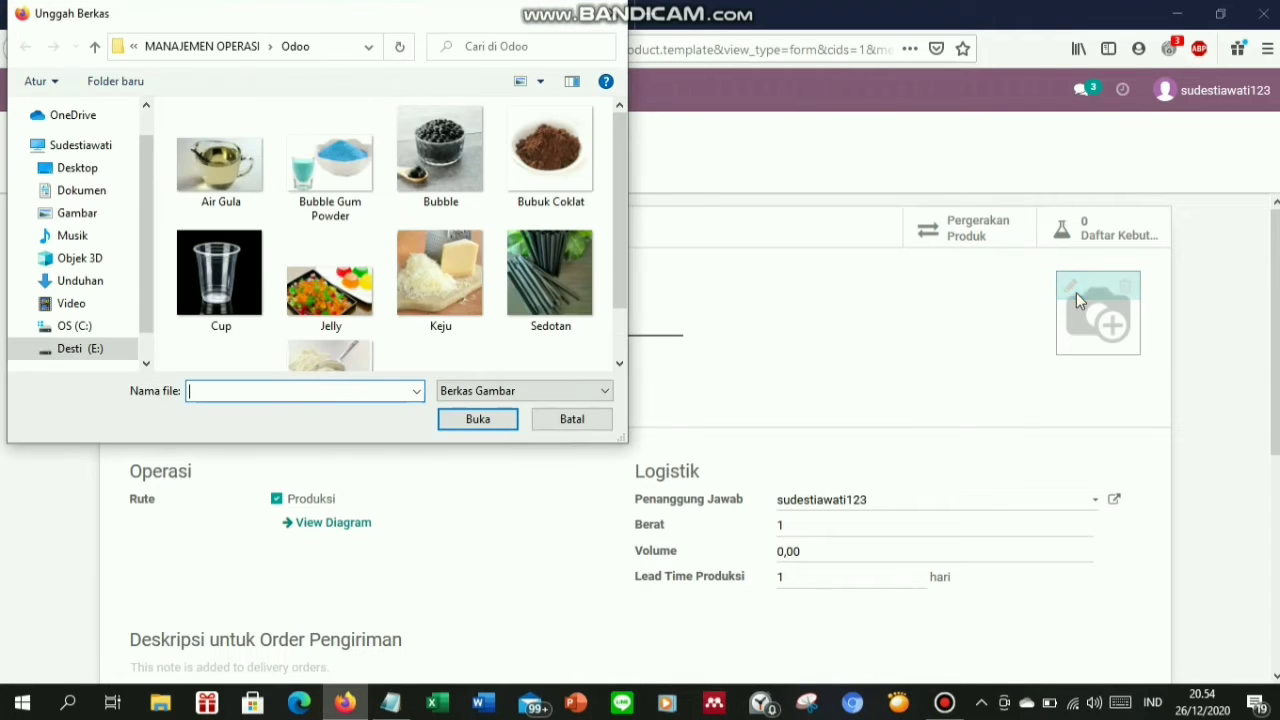
double_click(460, 176)
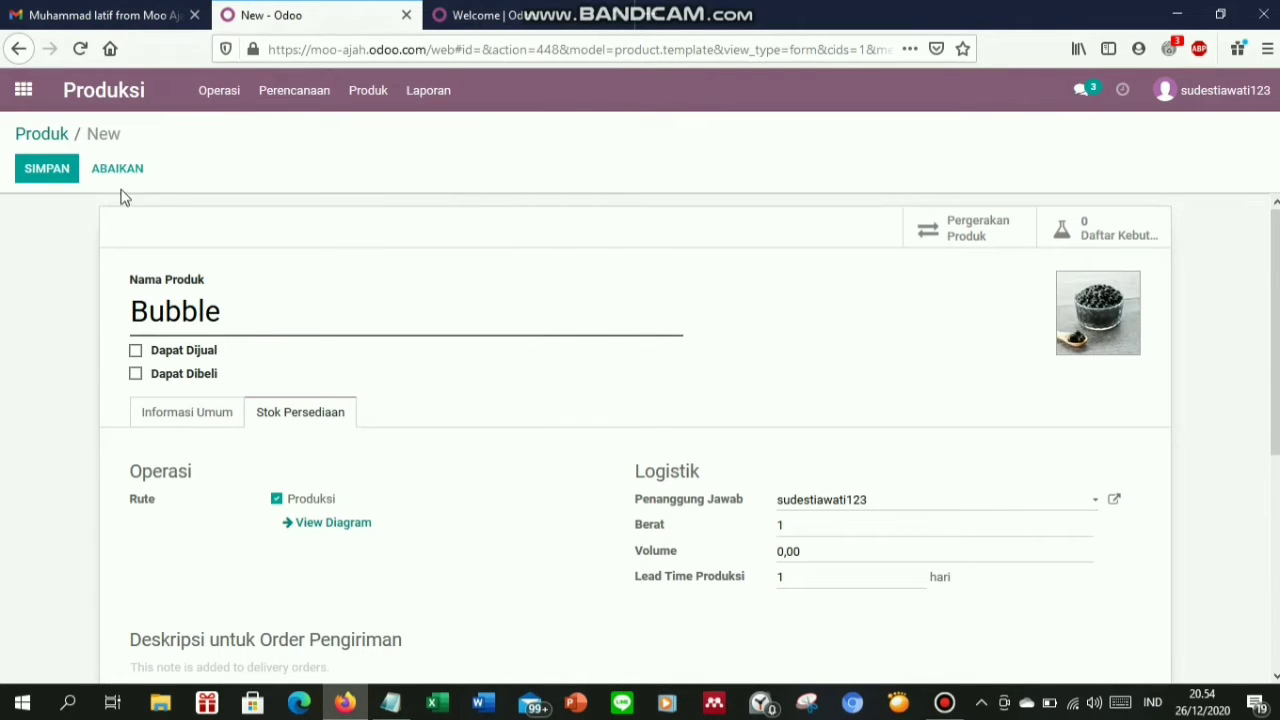
left_click(46, 172)
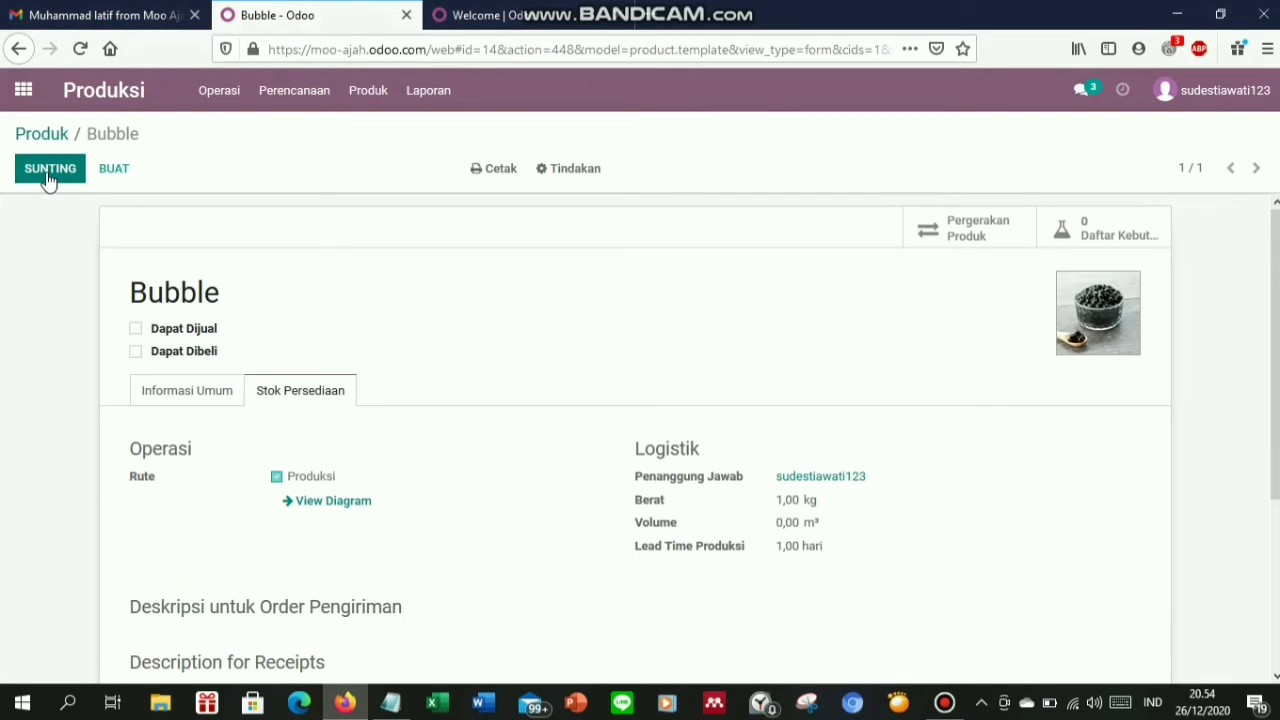
left_click(40, 134)
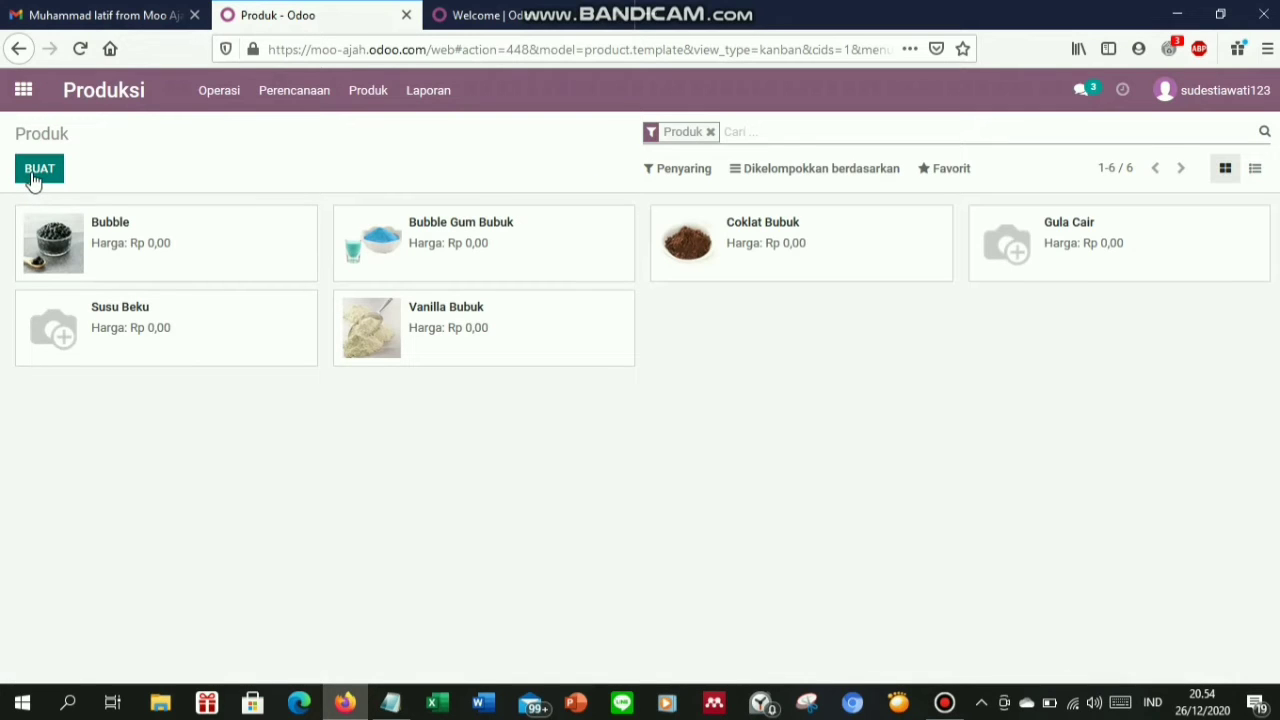
Create a new product named Keju as a Produk Konsumsi that is neither sold nor purchased
left_click(33, 176)
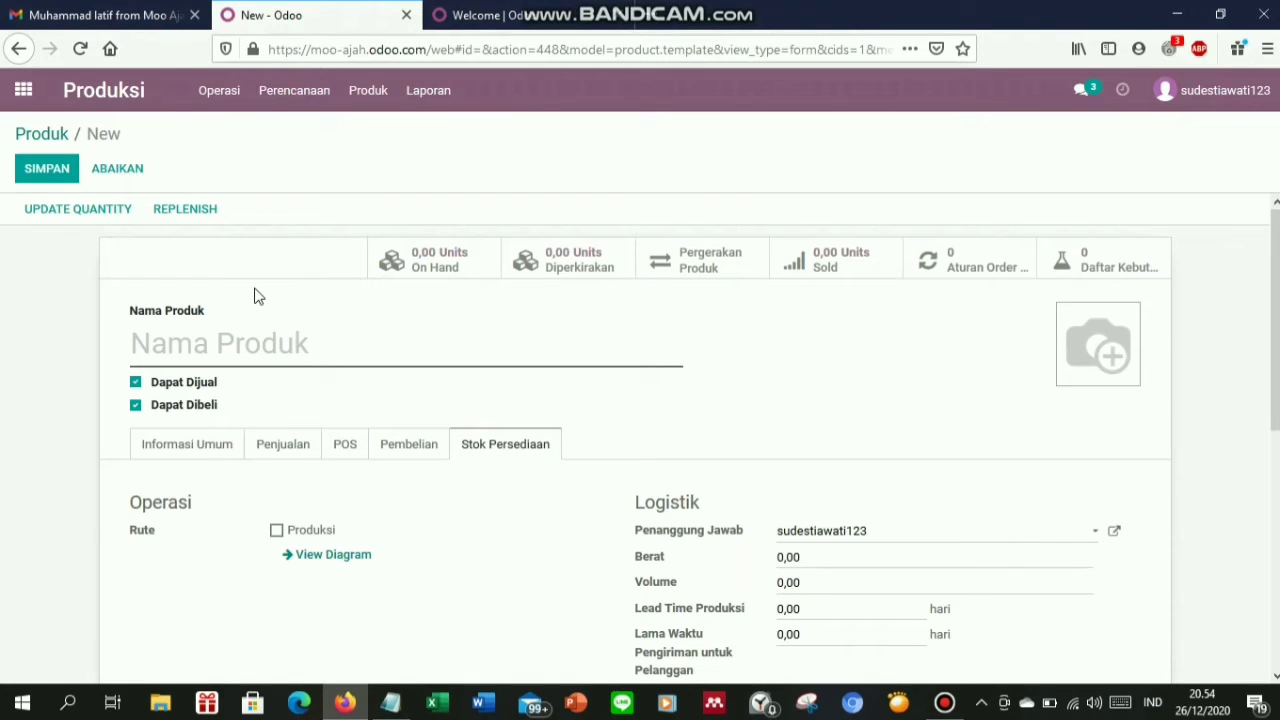
type("Keju")
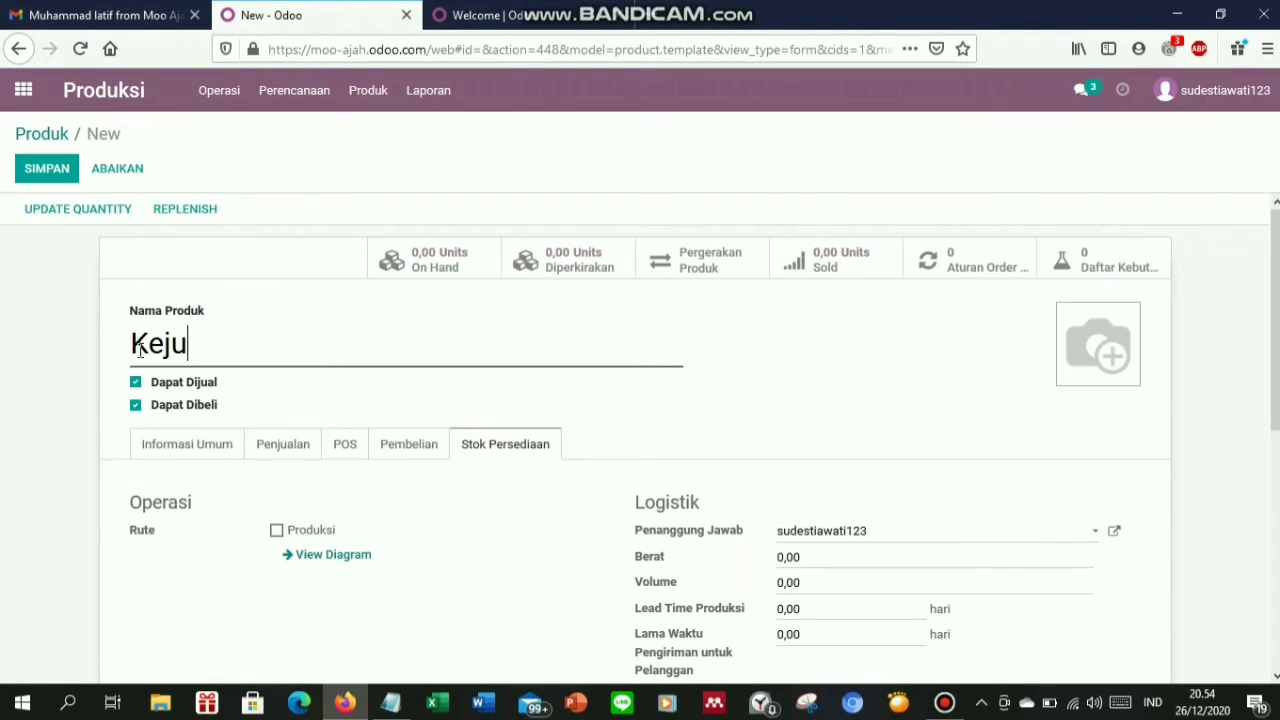
left_click(135, 382)
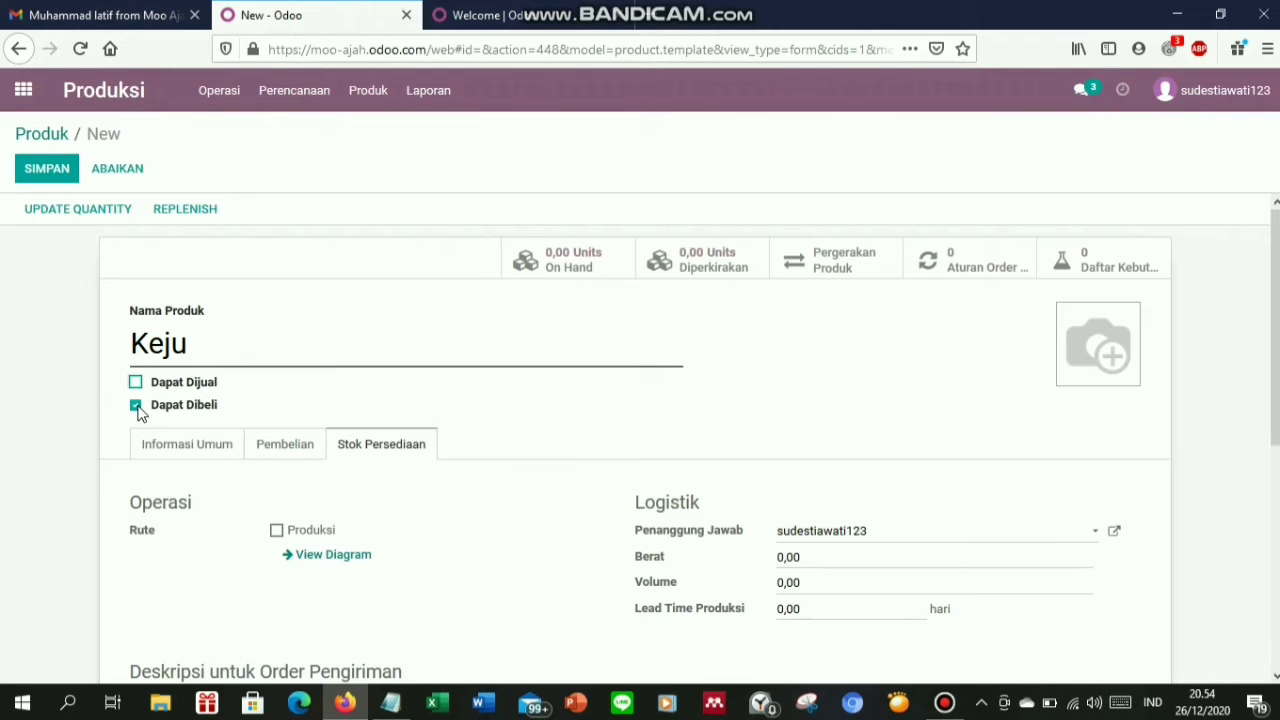
left_click(136, 406)
left_click(165, 452)
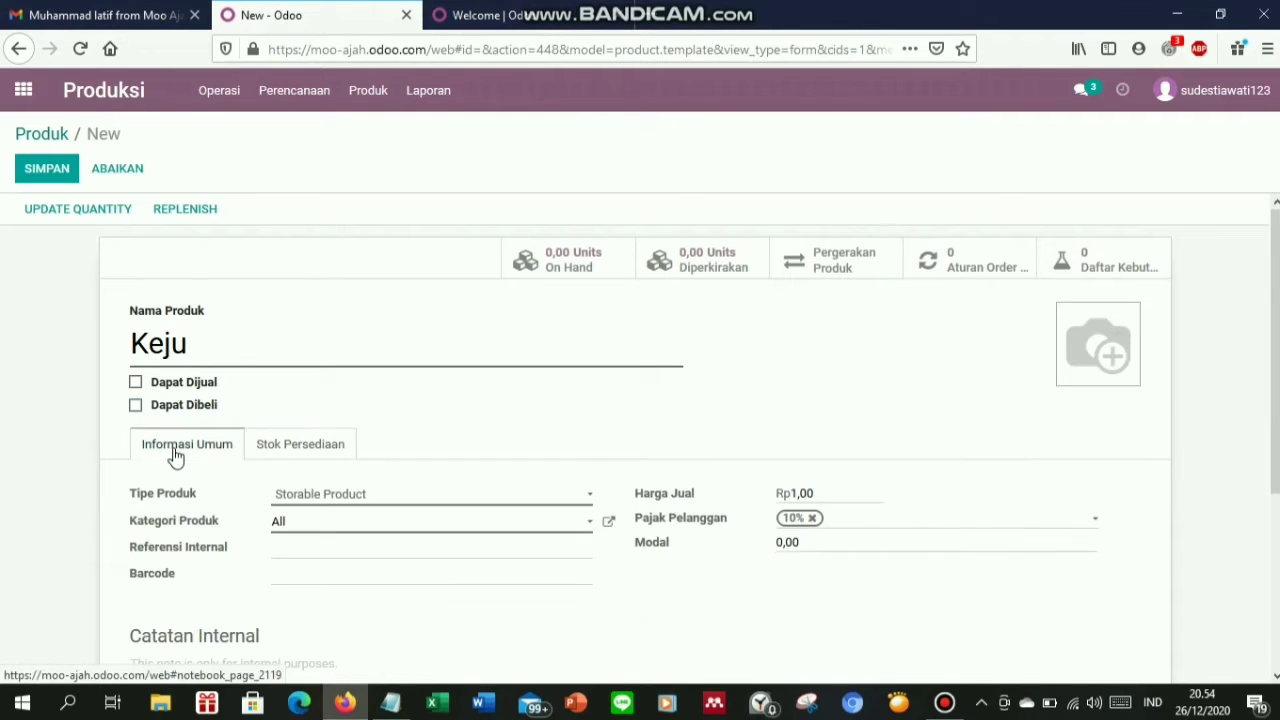
left_click(307, 505)
left_click(316, 518)
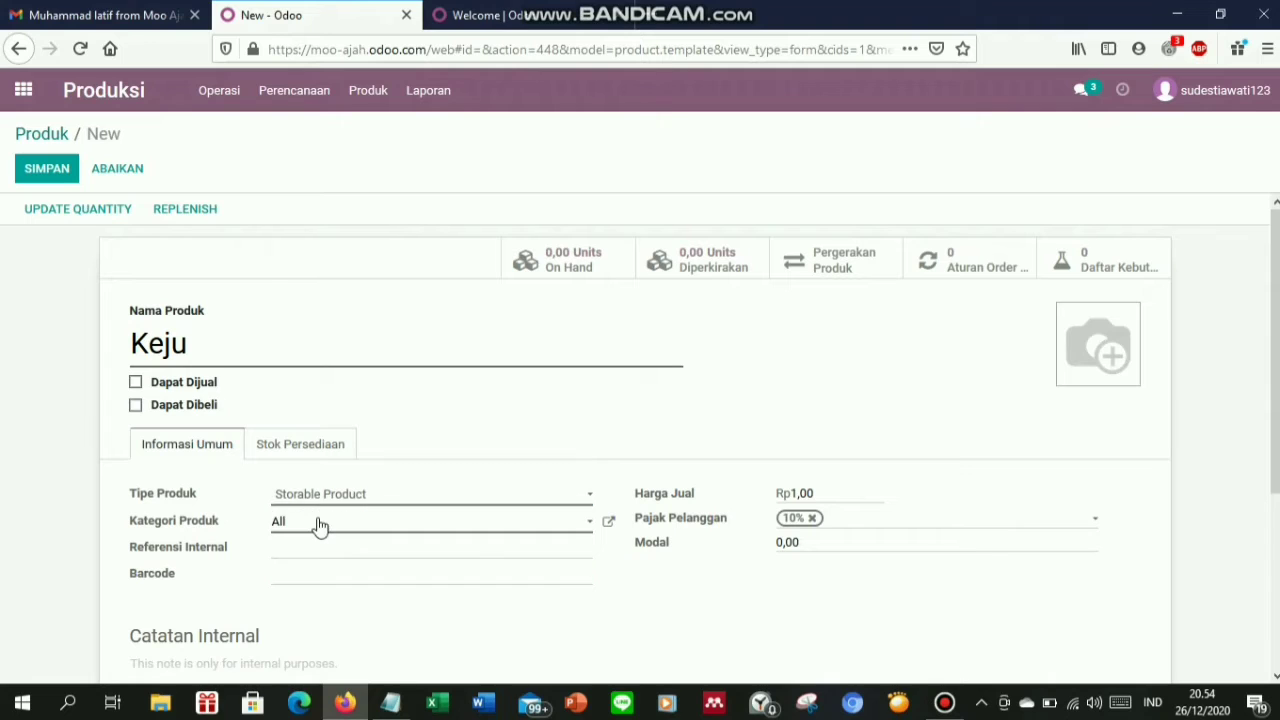
Clear Keju's sale price, remove the 10% customer tax and set its cost to 30000
left_click(821, 466)
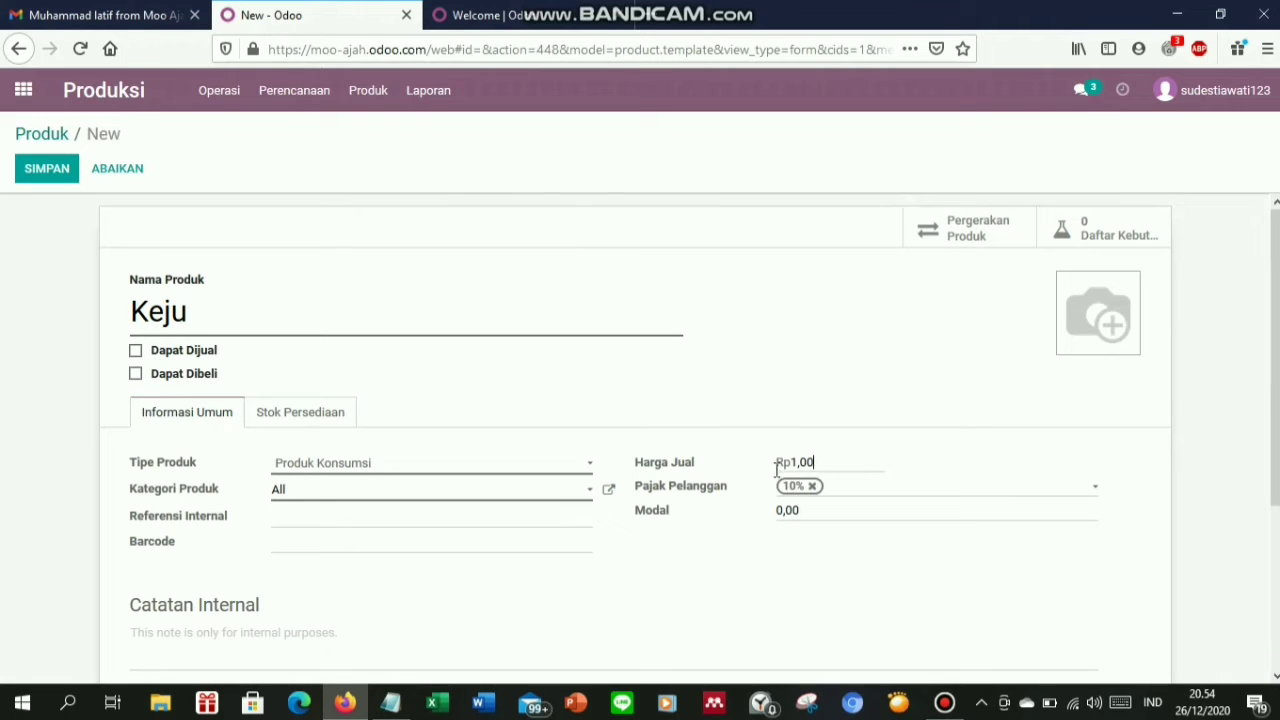
key("ctrl+a")
key("BackSpace")
left_click(813, 487)
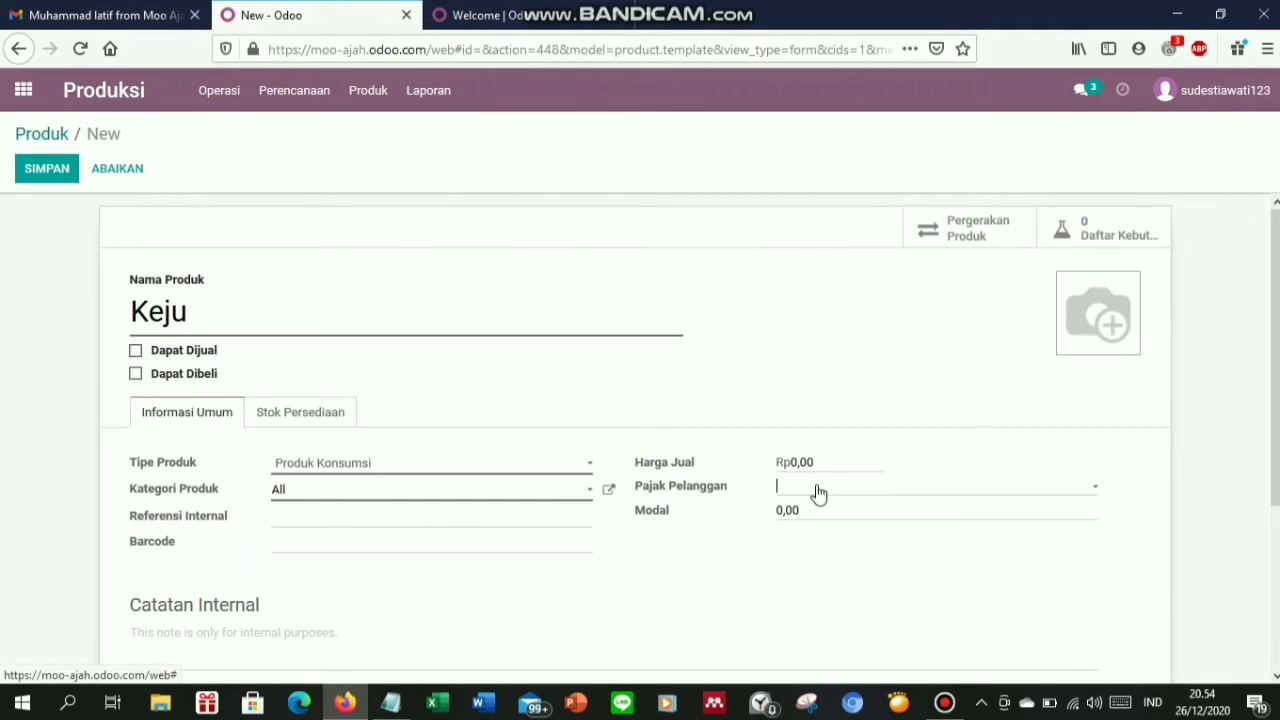
key("ctrl+a")
key("BackSpace")
left_click(390, 703)
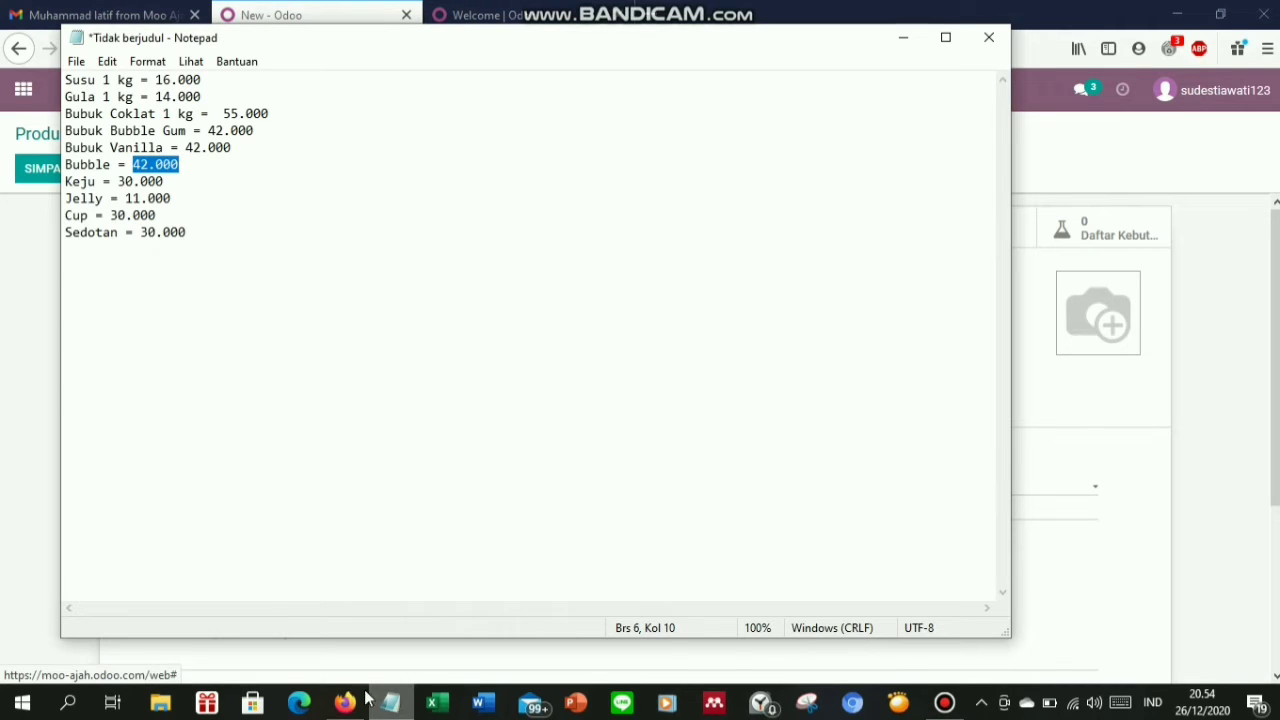
left_click_drag(180, 181, 122, 189)
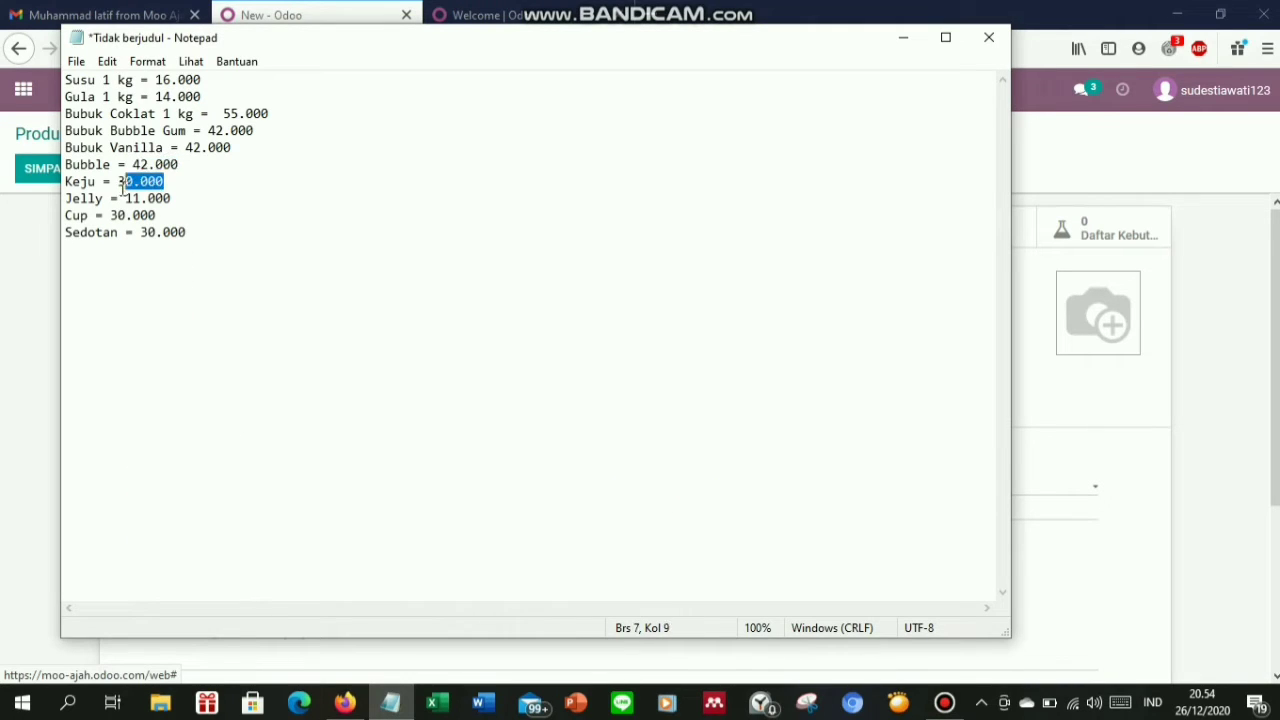
left_click(1086, 489)
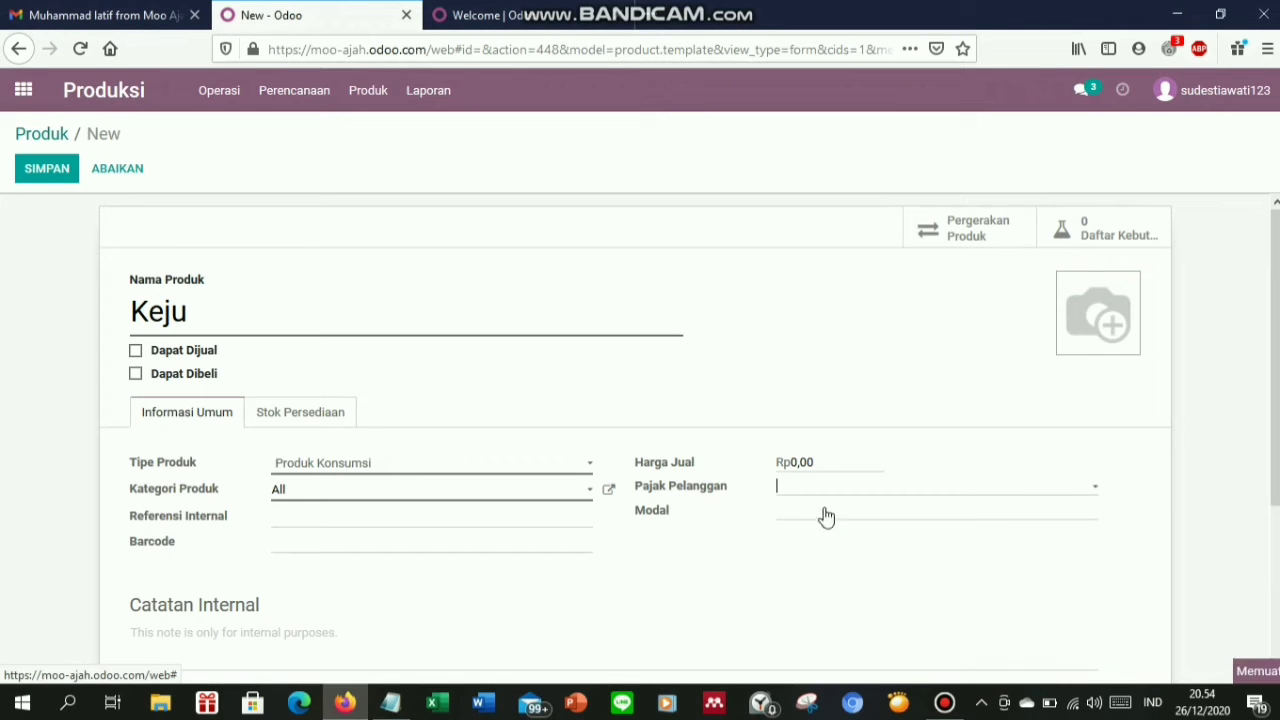
left_click(743, 528)
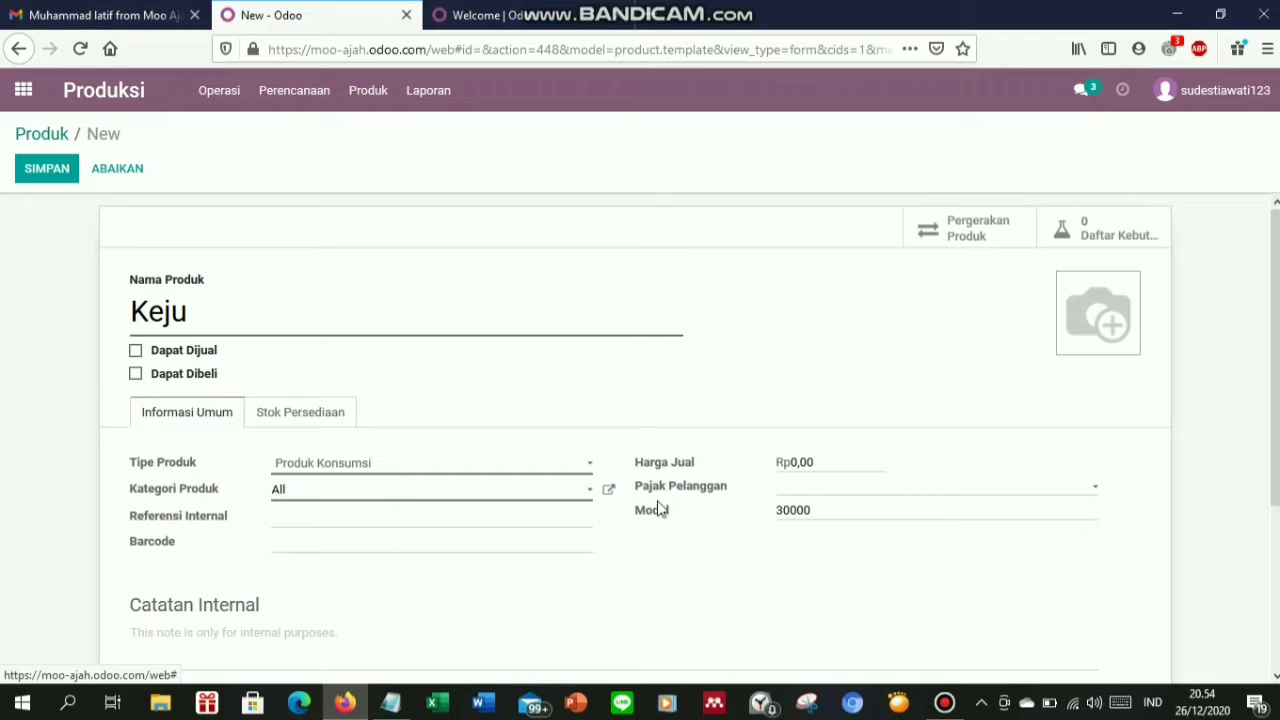
left_click(298, 412)
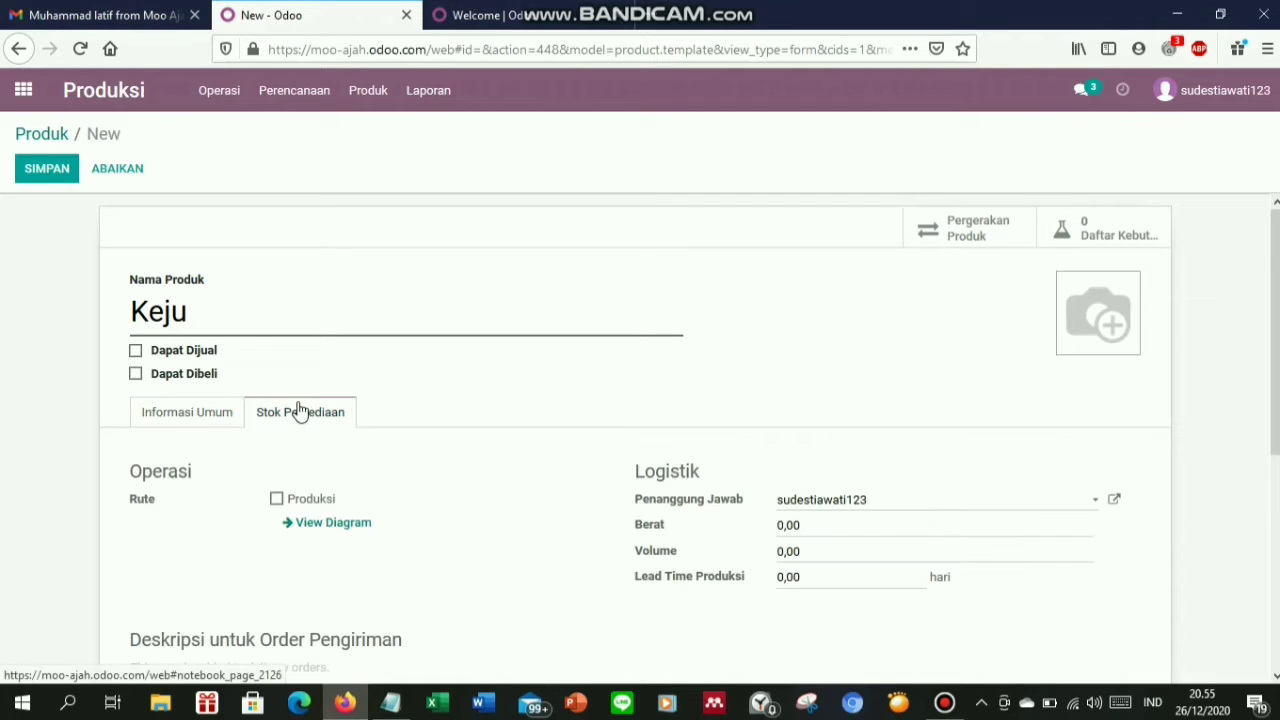
Put Keju on the Produksi route with weight 1 and production lead time 1
left_click(277, 500)
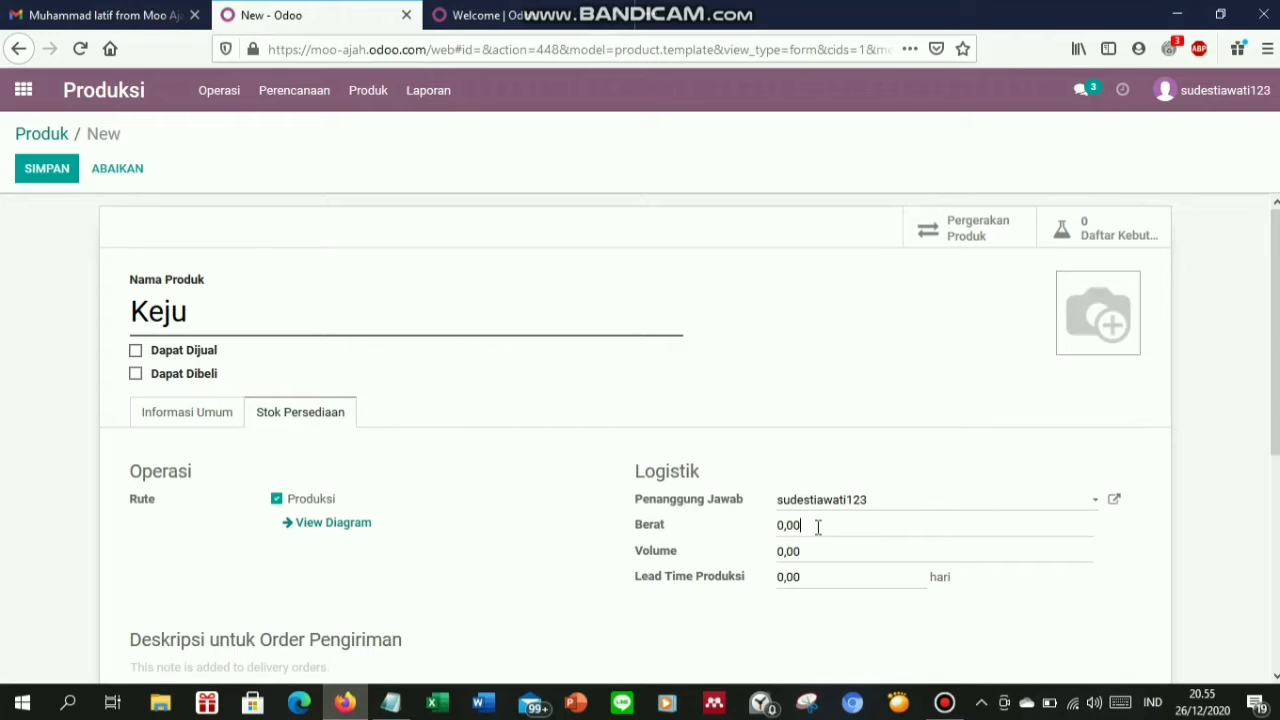
key("ctrl+a")
type("1")
key("ctrl+a")
type("1")
Add the Keju cheese picture, save the product and return to the Produk list
left_click(1072, 286)
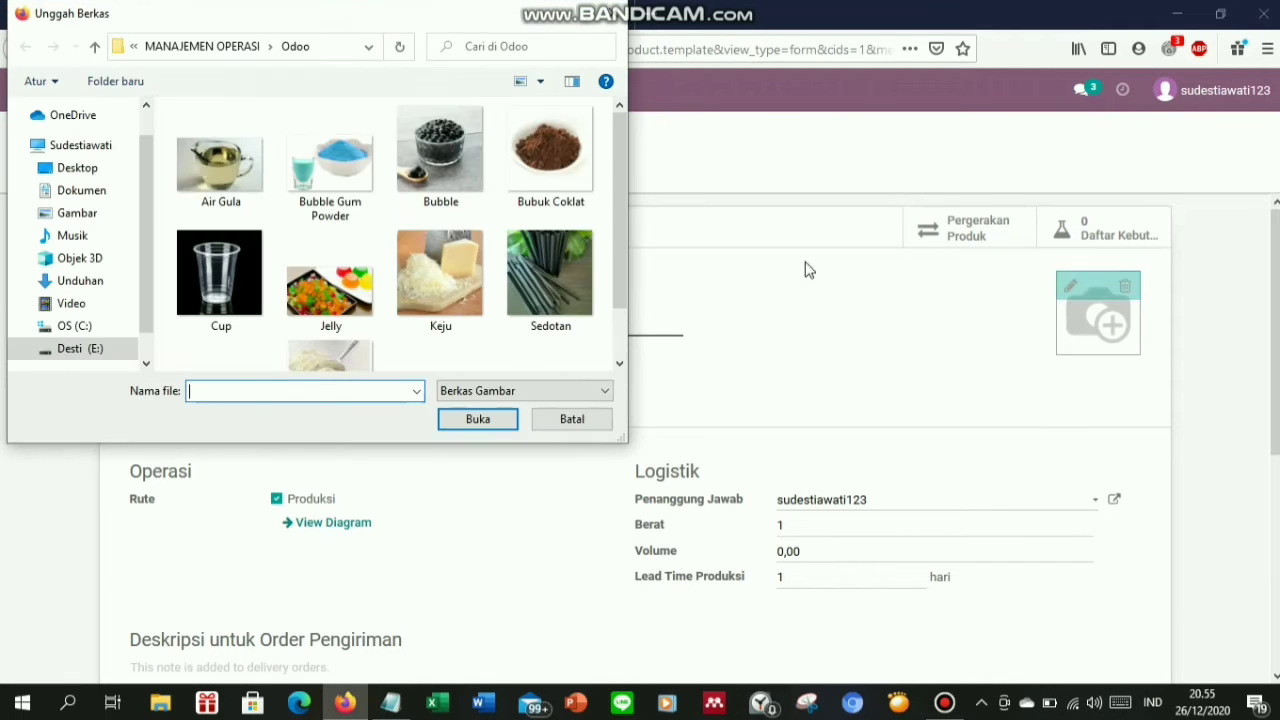
double_click(455, 286)
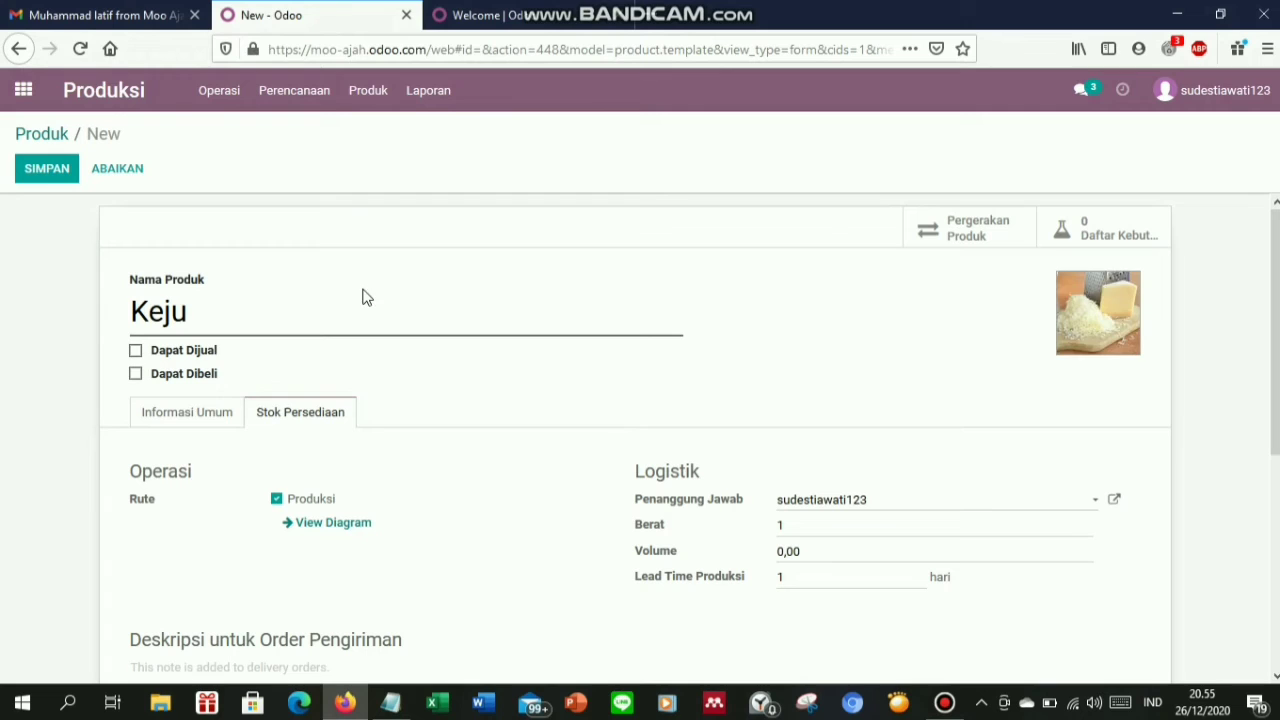
left_click(64, 175)
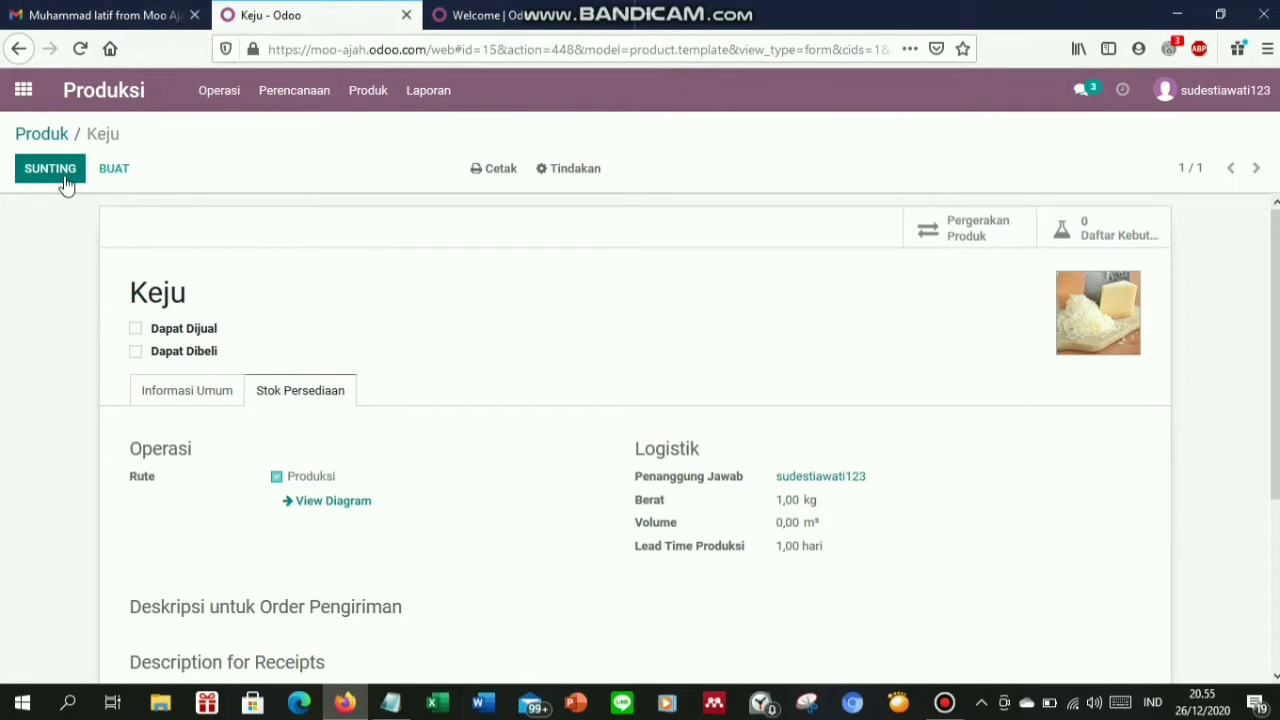
left_click(41, 131)
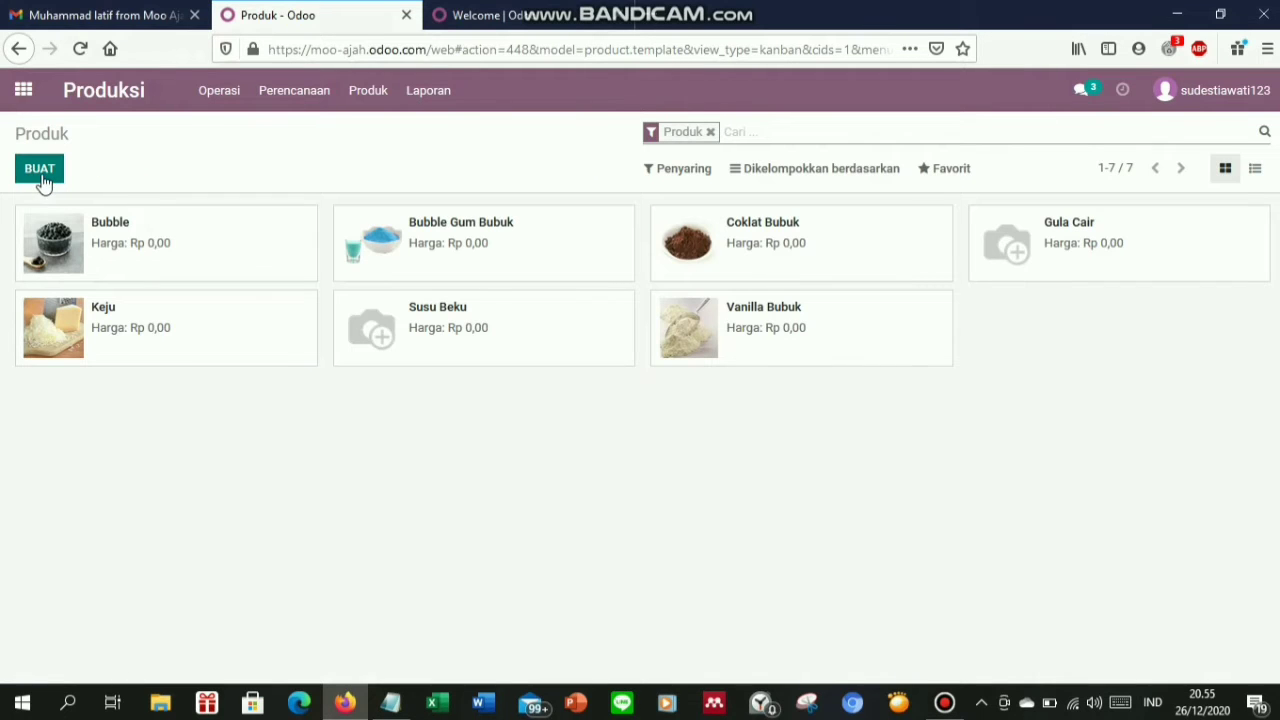
Create a new product named Jelly as a Produk Konsumsi that is not sold or purchased
left_click(42, 178)
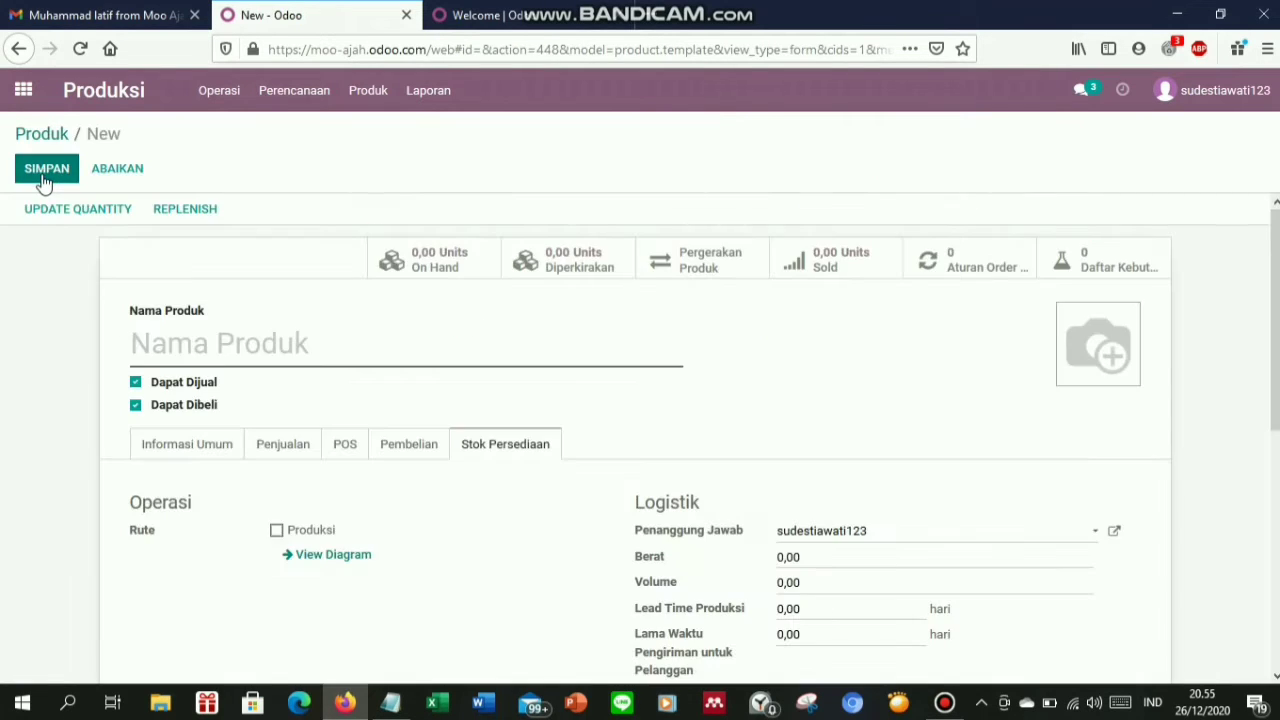
type("Jelly")
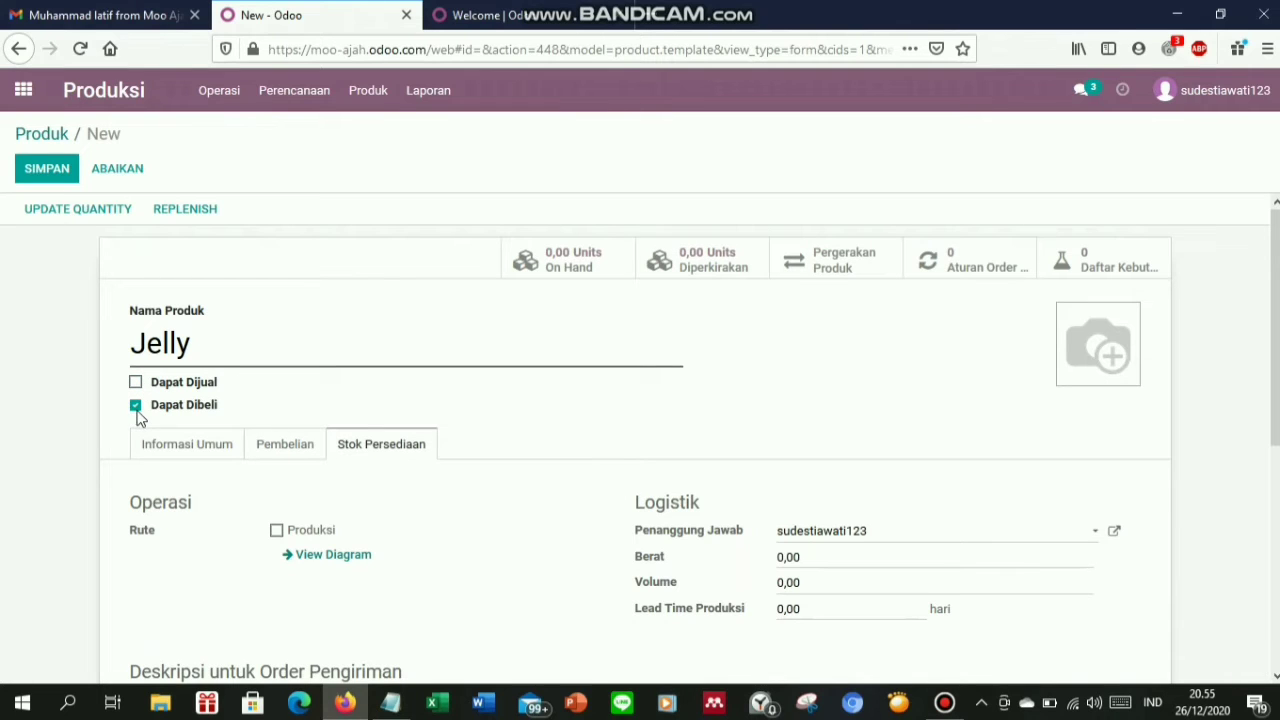
left_click(136, 406)
left_click(190, 458)
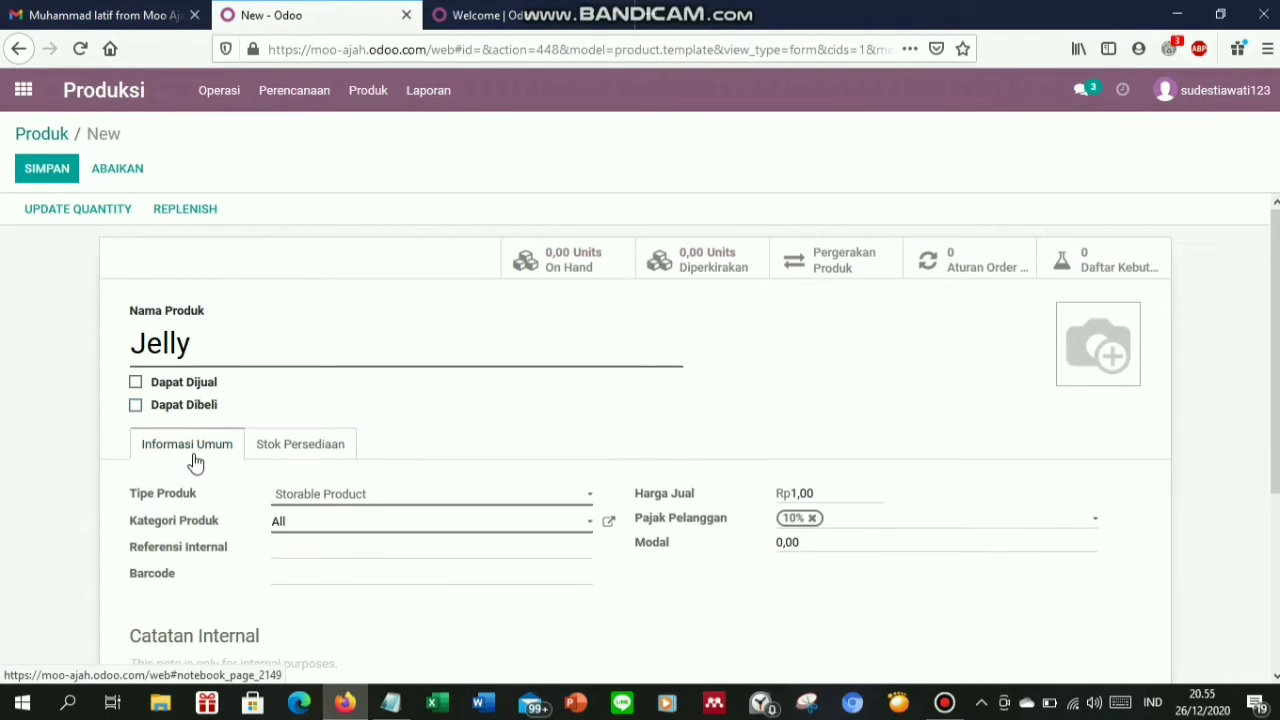
left_click(341, 500)
left_click(345, 518)
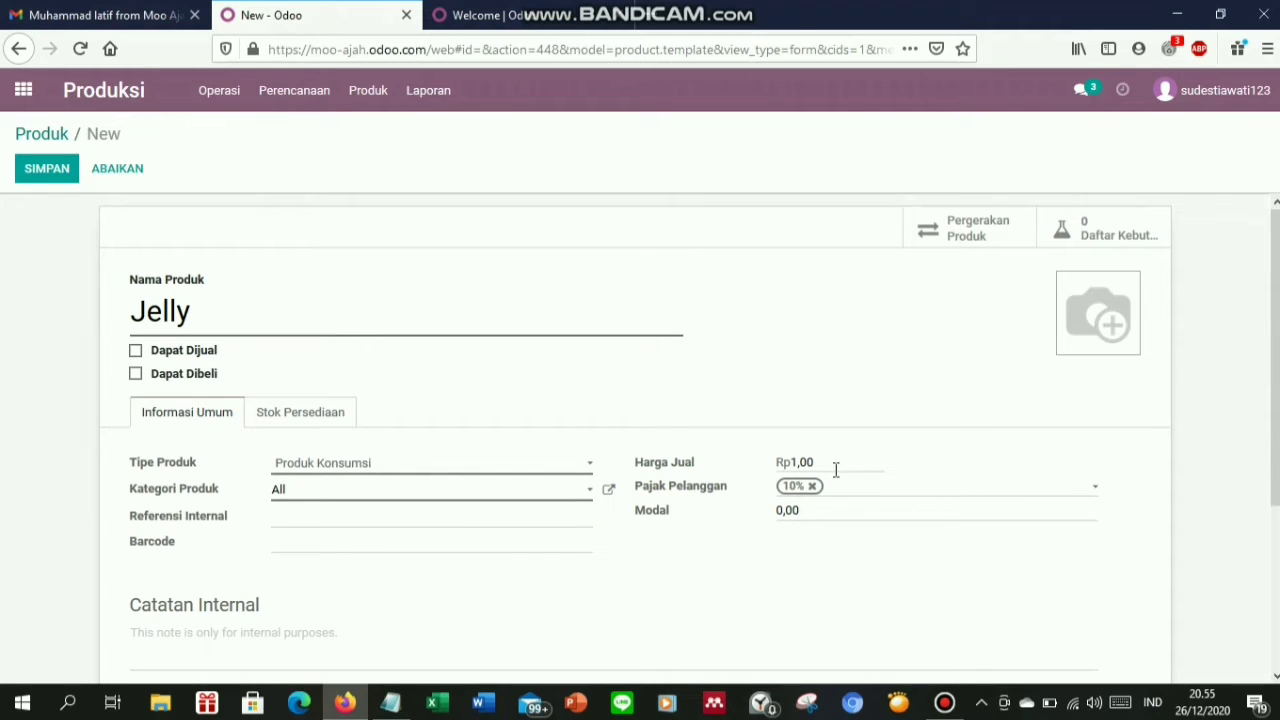
Clear Jelly's sale price, remove the 10% customer tax and set its cost to 11000
left_click_drag(820, 466, 774, 472)
key("BackSpace")
left_click(813, 487)
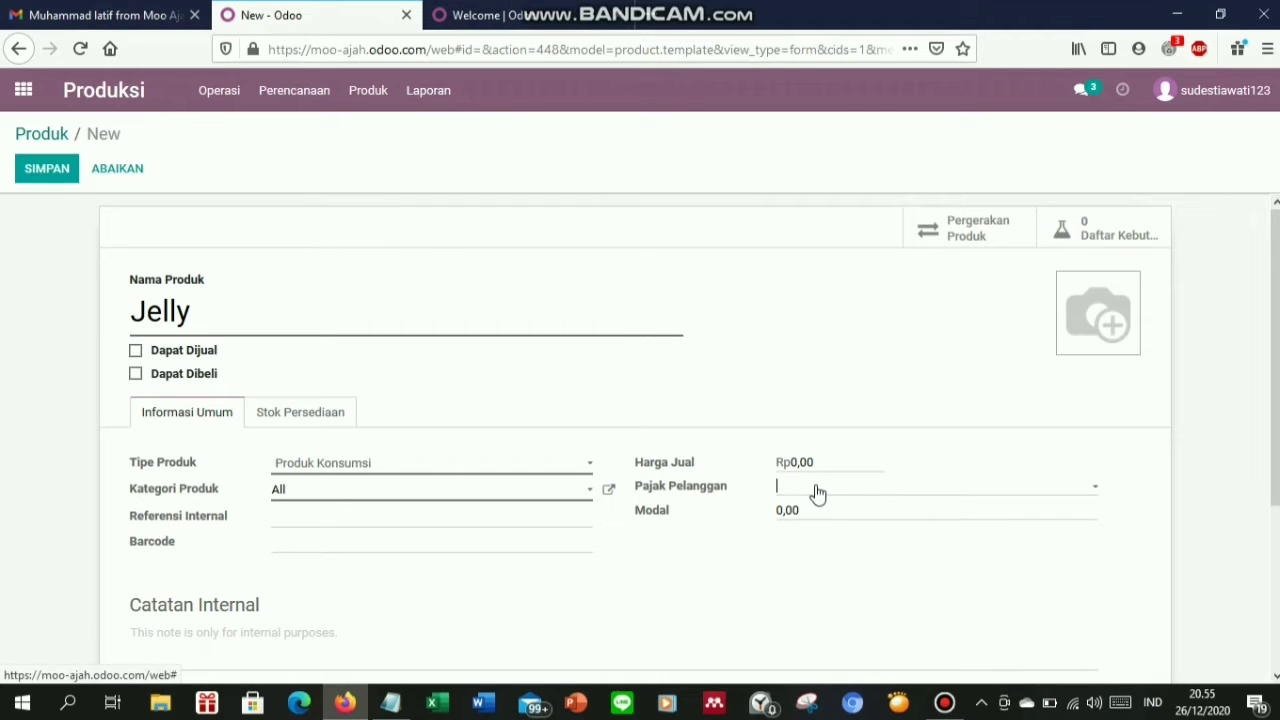
left_click(800, 510)
key("BackSpace")
left_click(390, 703)
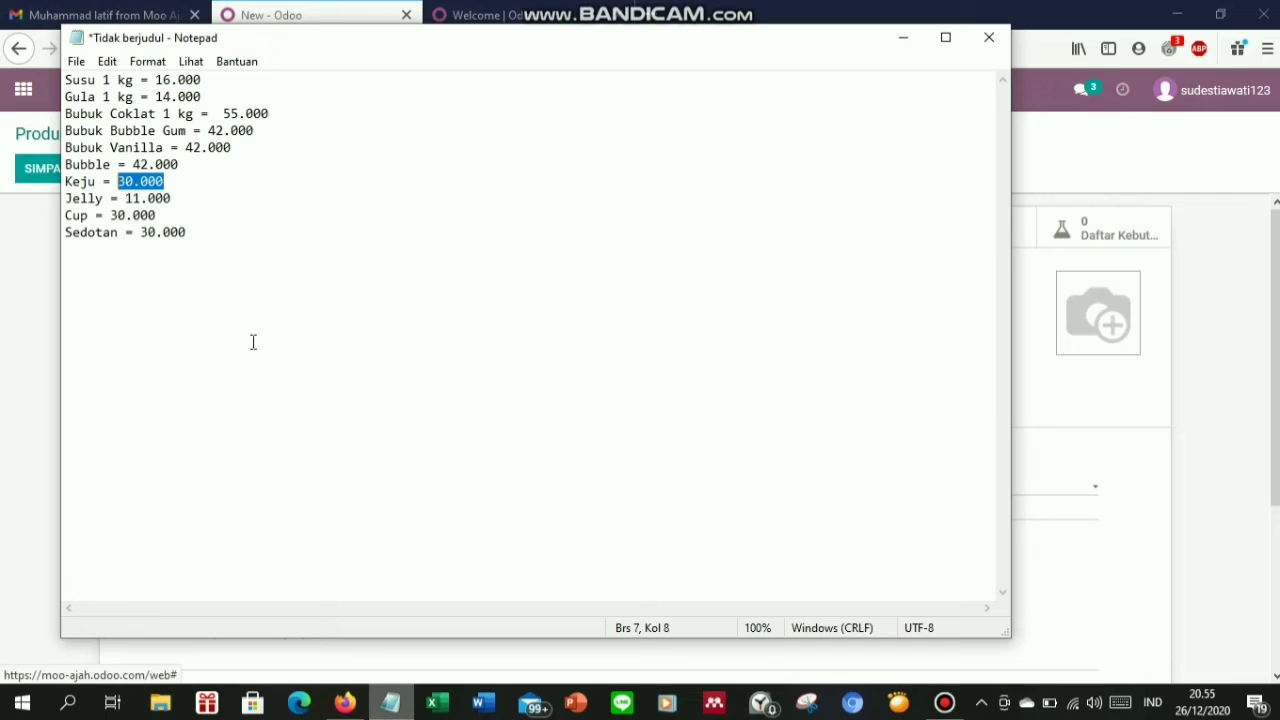
left_click_drag(188, 199, 127, 203)
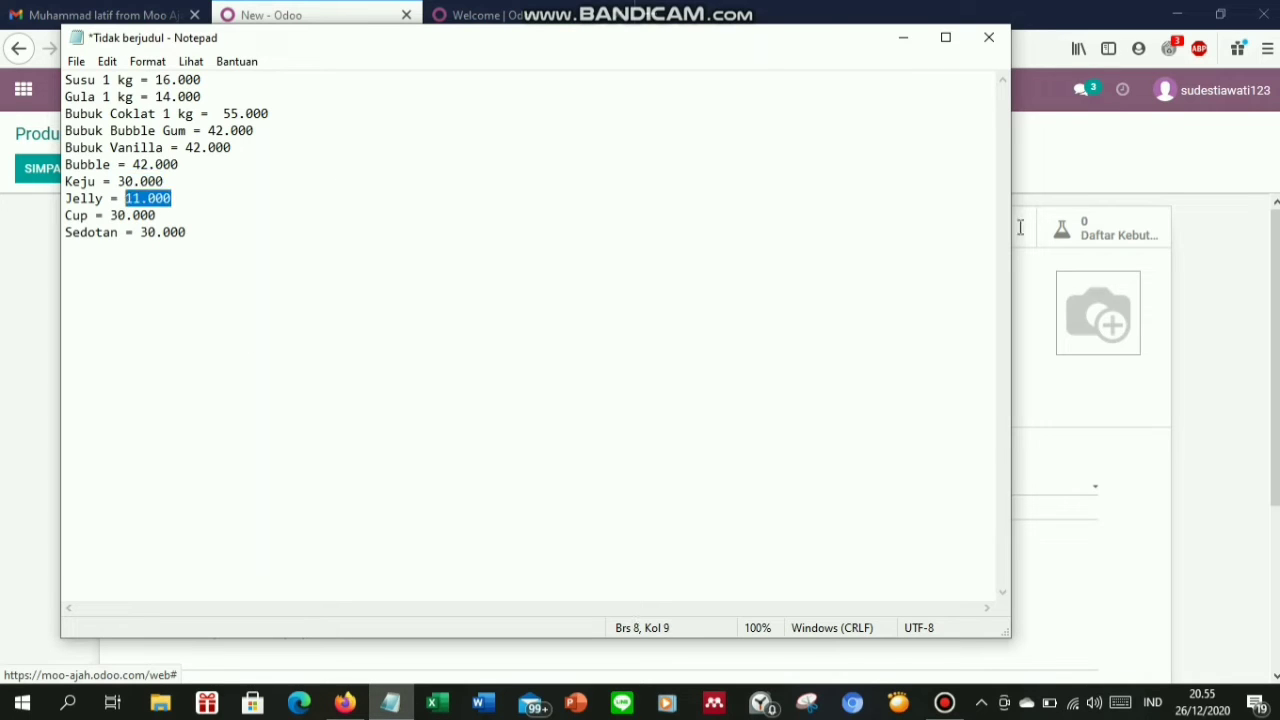
left_click(1109, 434)
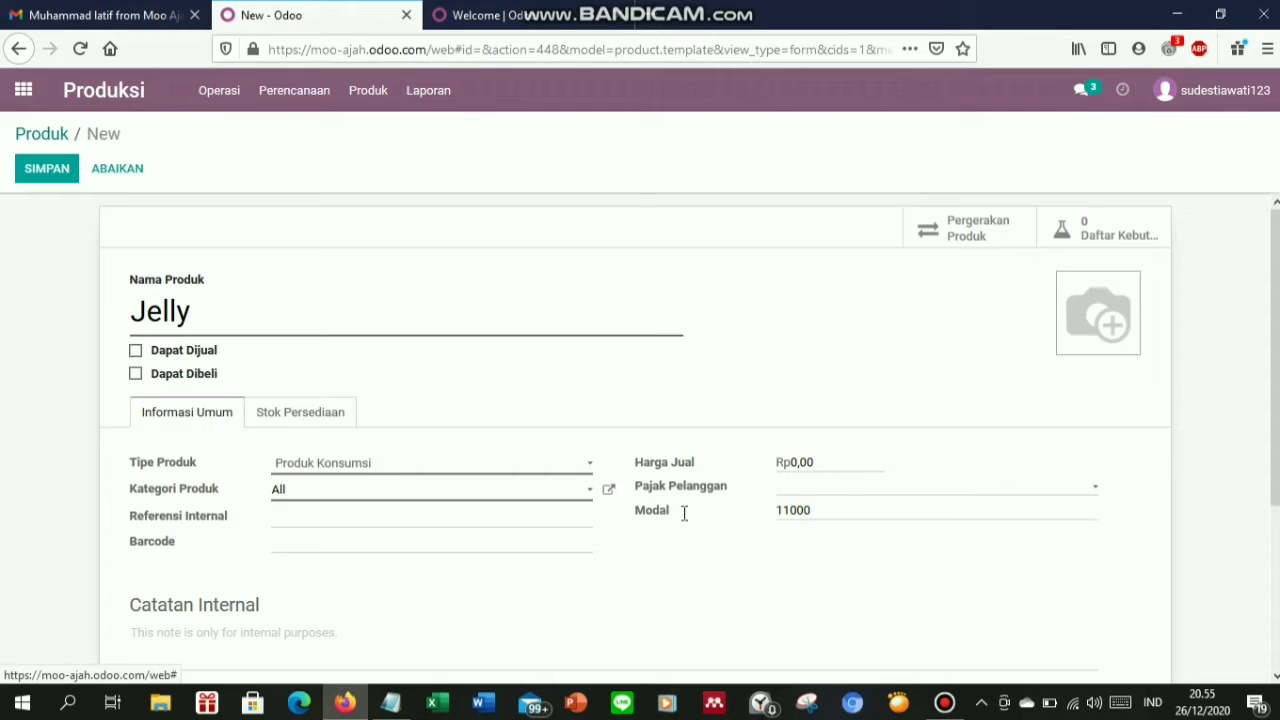
left_click(309, 418)
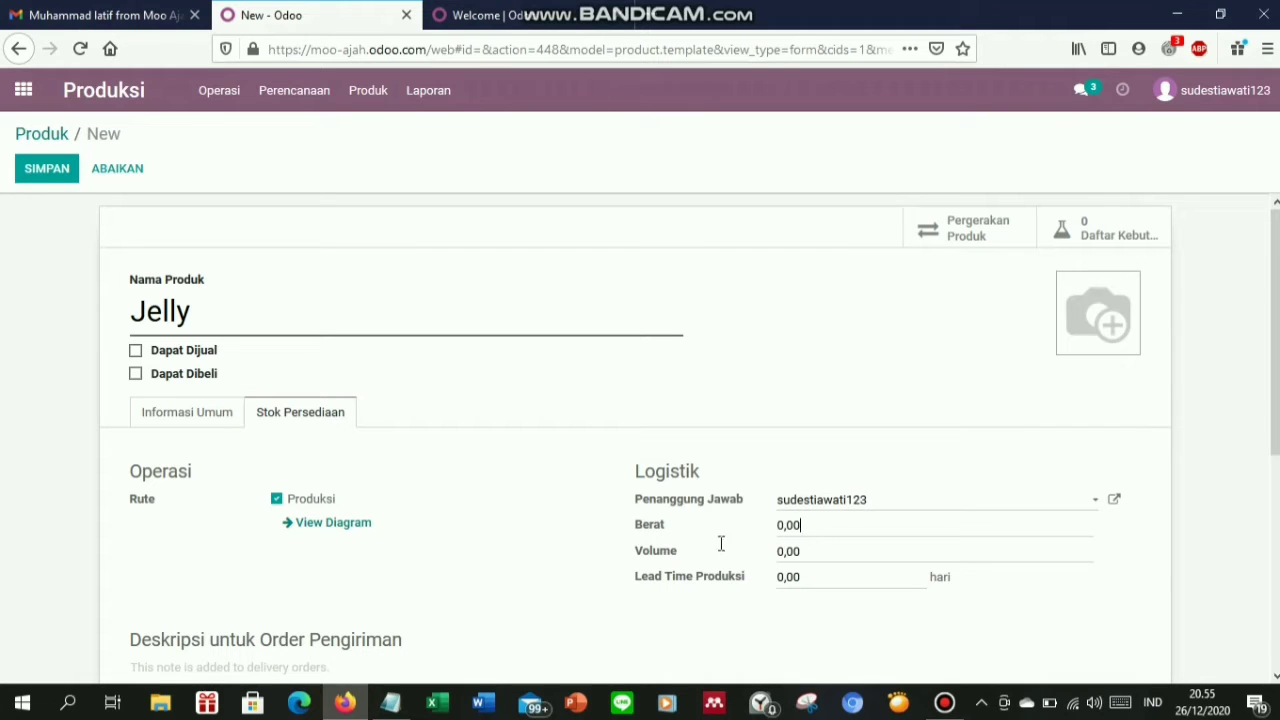
Set Jelly's weight to 1 and its production lead time to 1
key("ctrl+a")
type("1")
left_click_drag(828, 580, 752, 578)
type("1")
Add the Jelly picture, save the product and return to the Produk list
mouse_move(1120, 318)
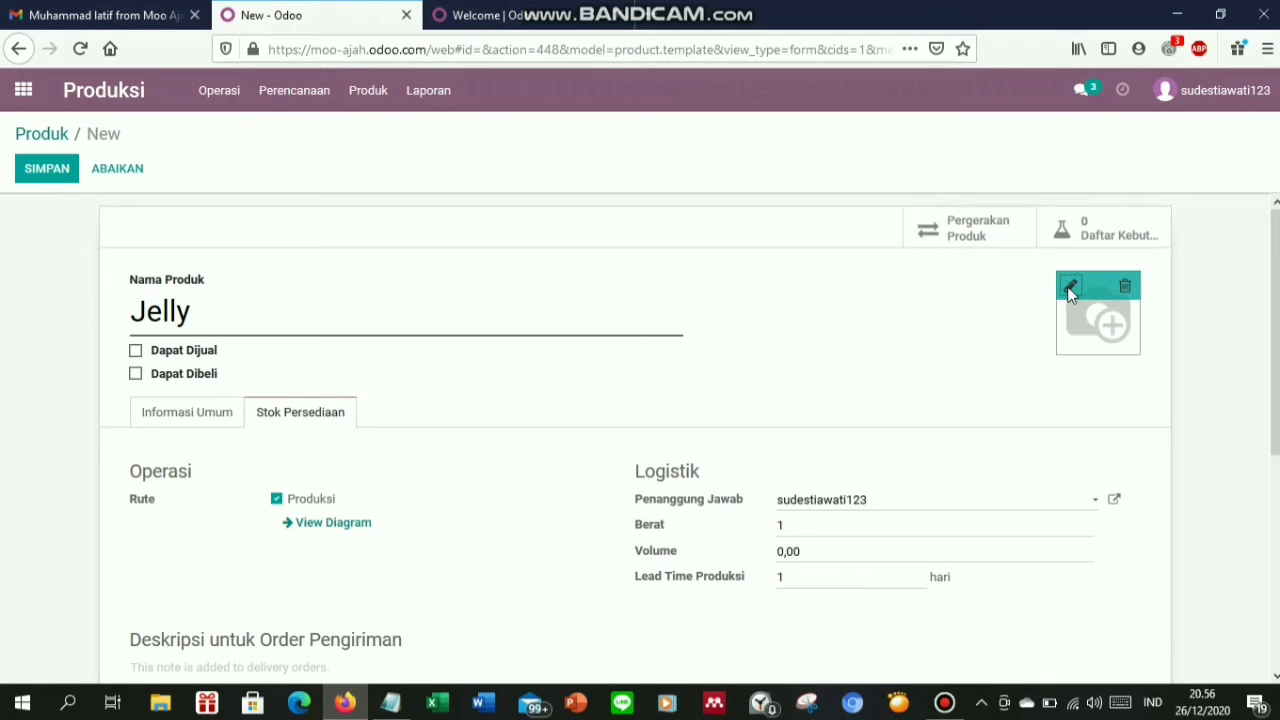
left_click(1070, 290)
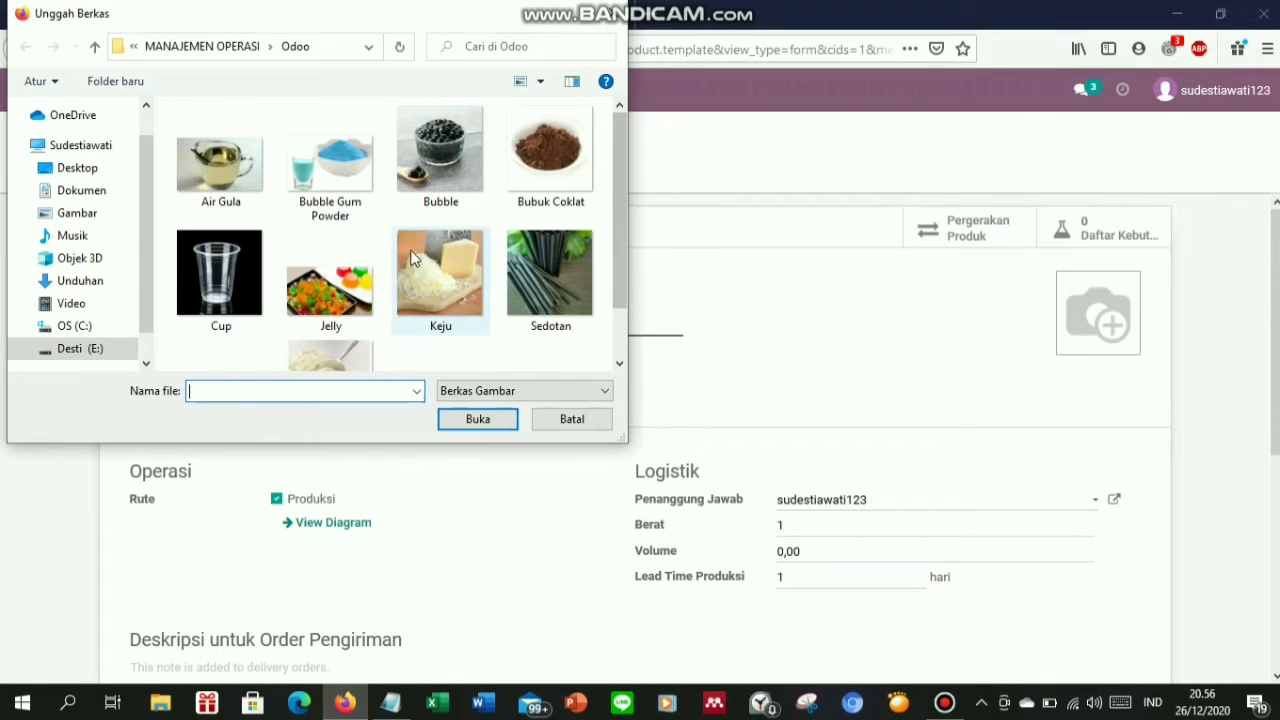
double_click(328, 287)
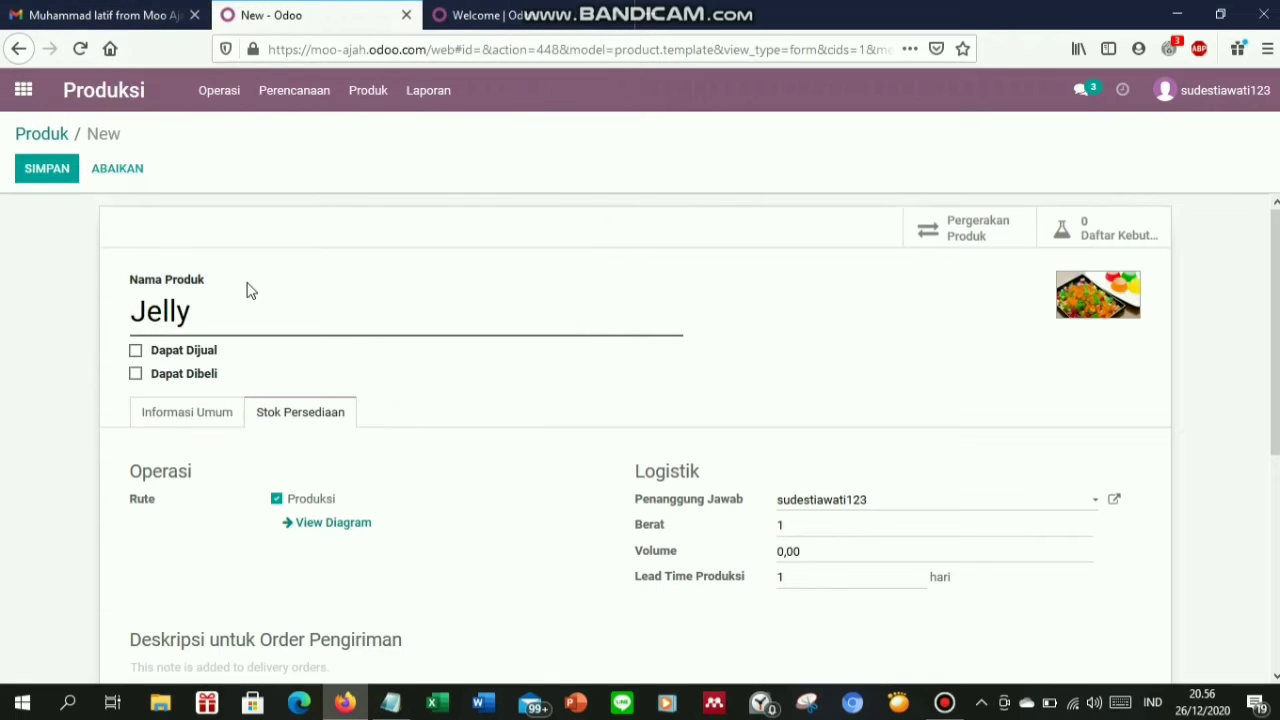
left_click(48, 170)
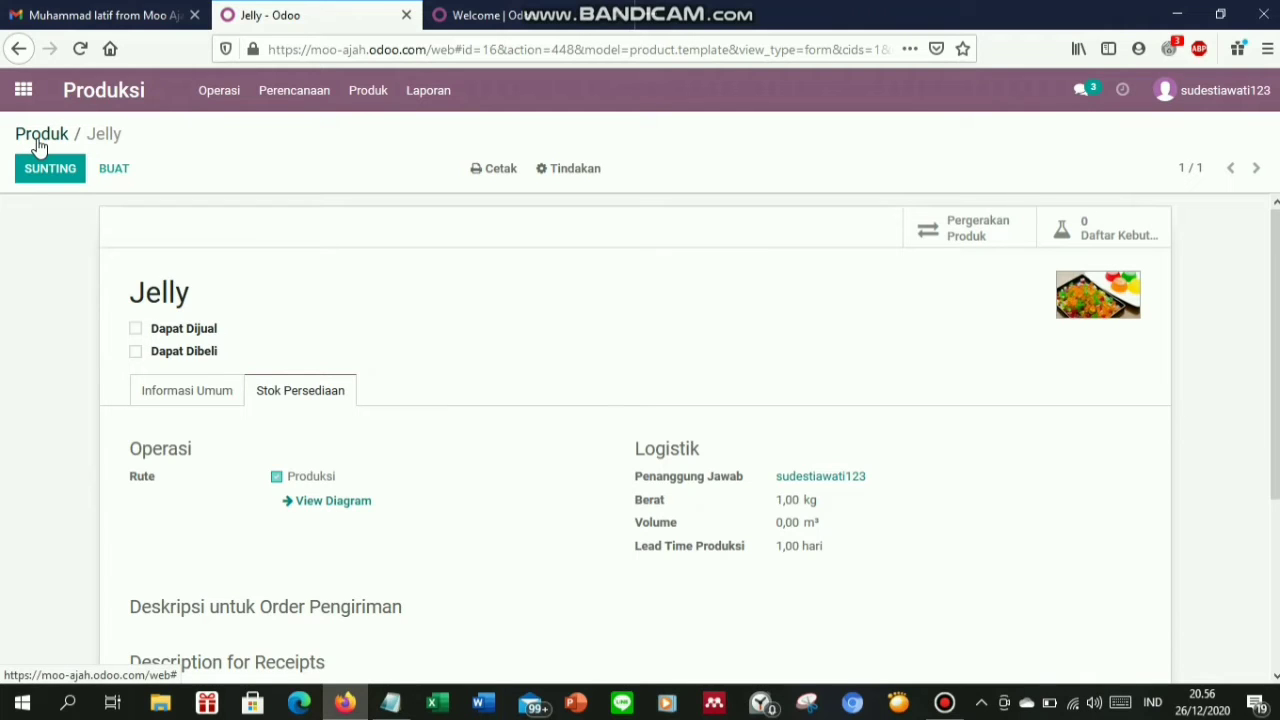
left_click(37, 142)
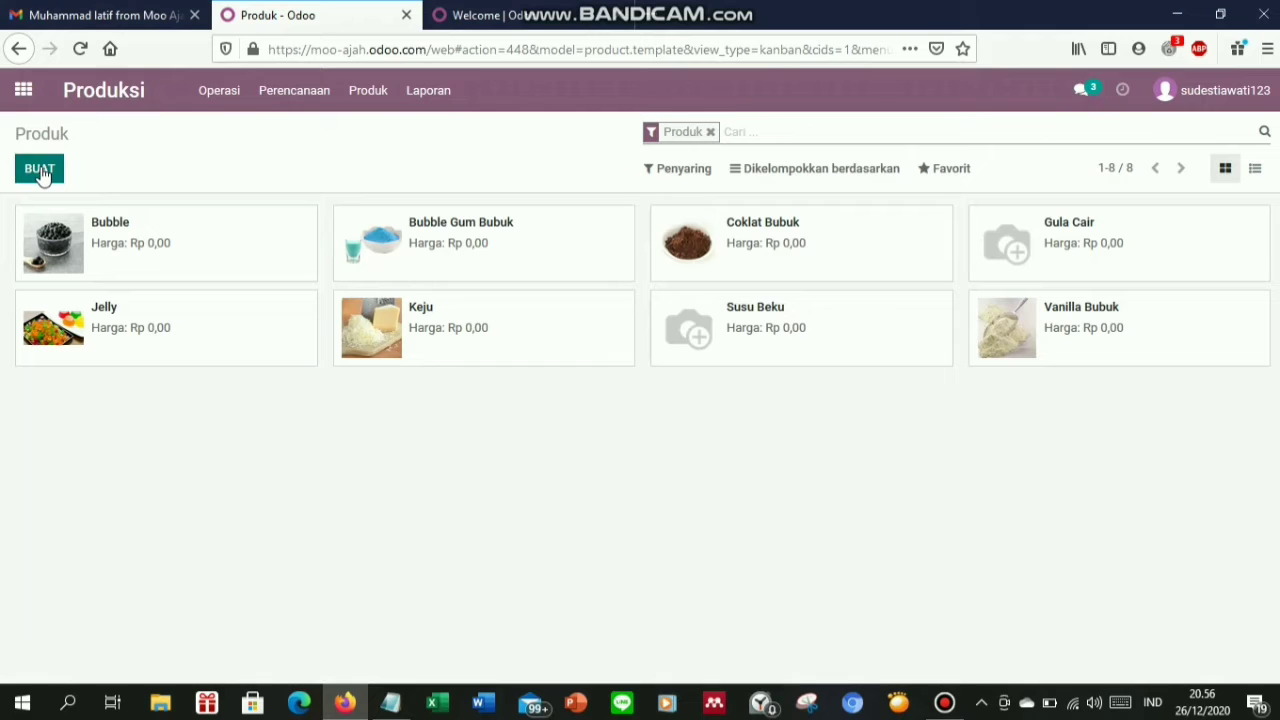
Create a new product named Cup Minuman as a Produk Konsumsi, neither sold nor purchased
left_click(40, 171)
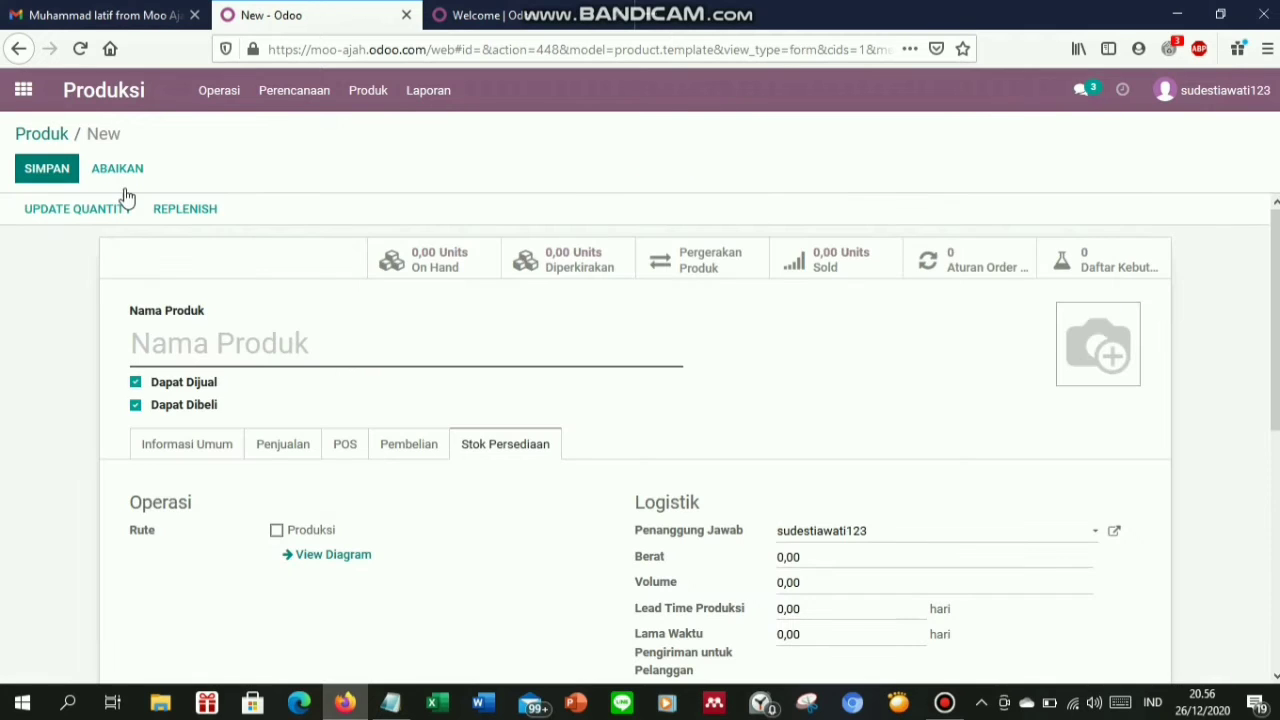
type("Cup")
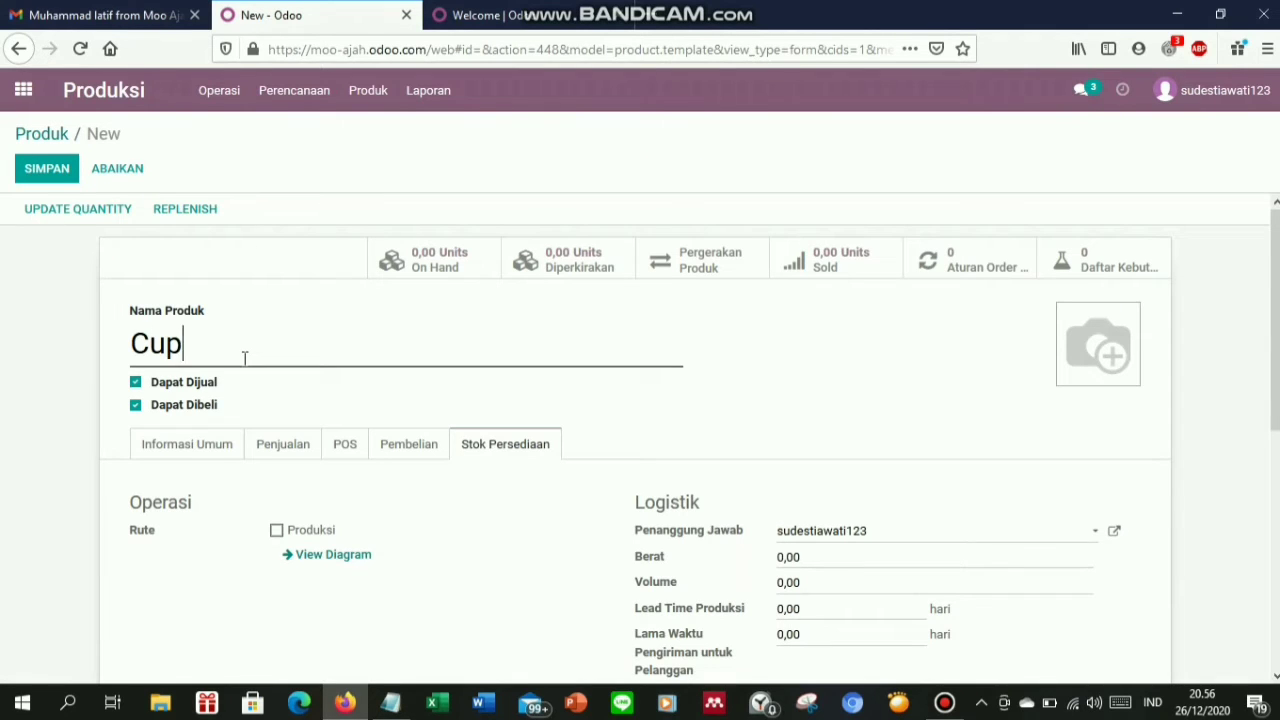
type(" Minuman")
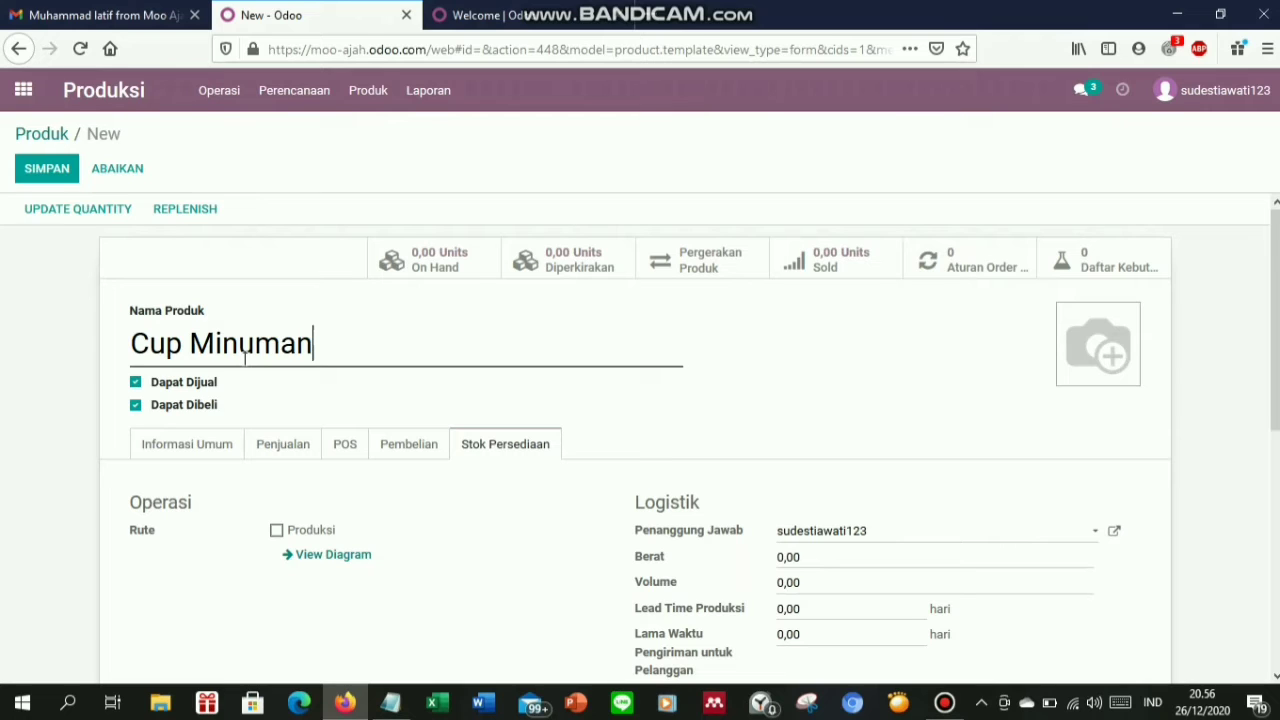
left_click(135, 382)
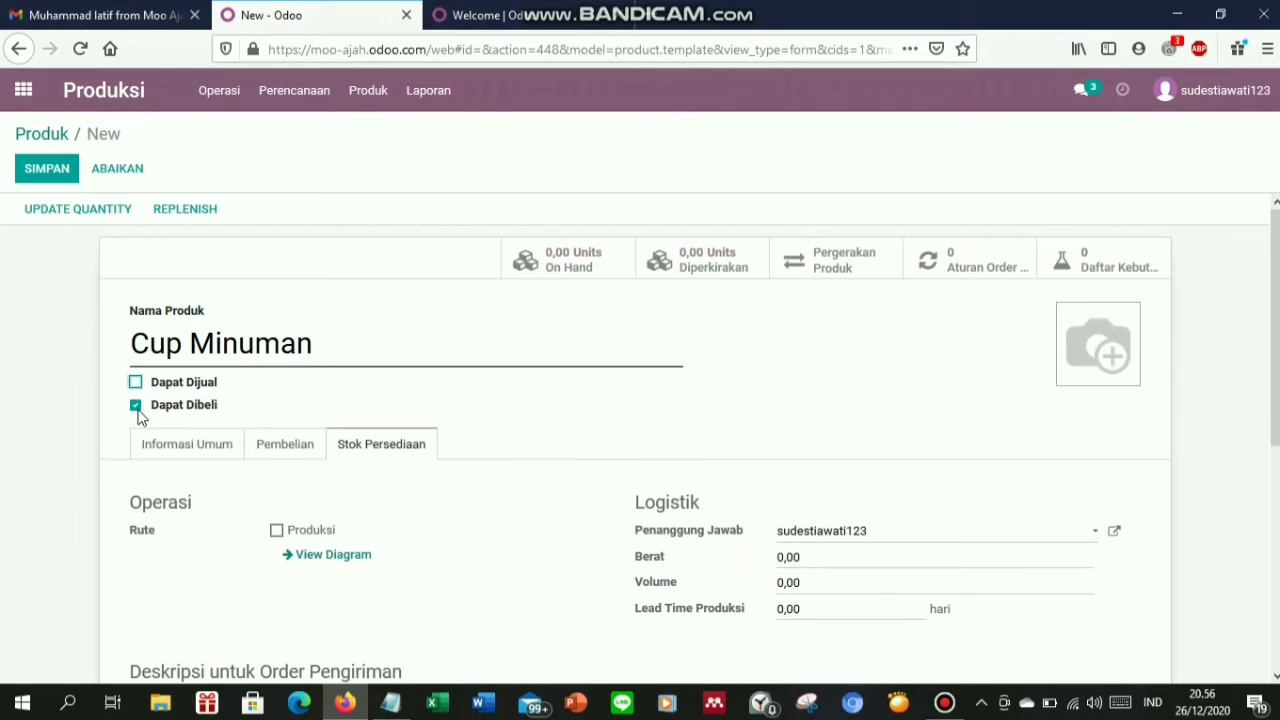
left_click(137, 410)
left_click(182, 451)
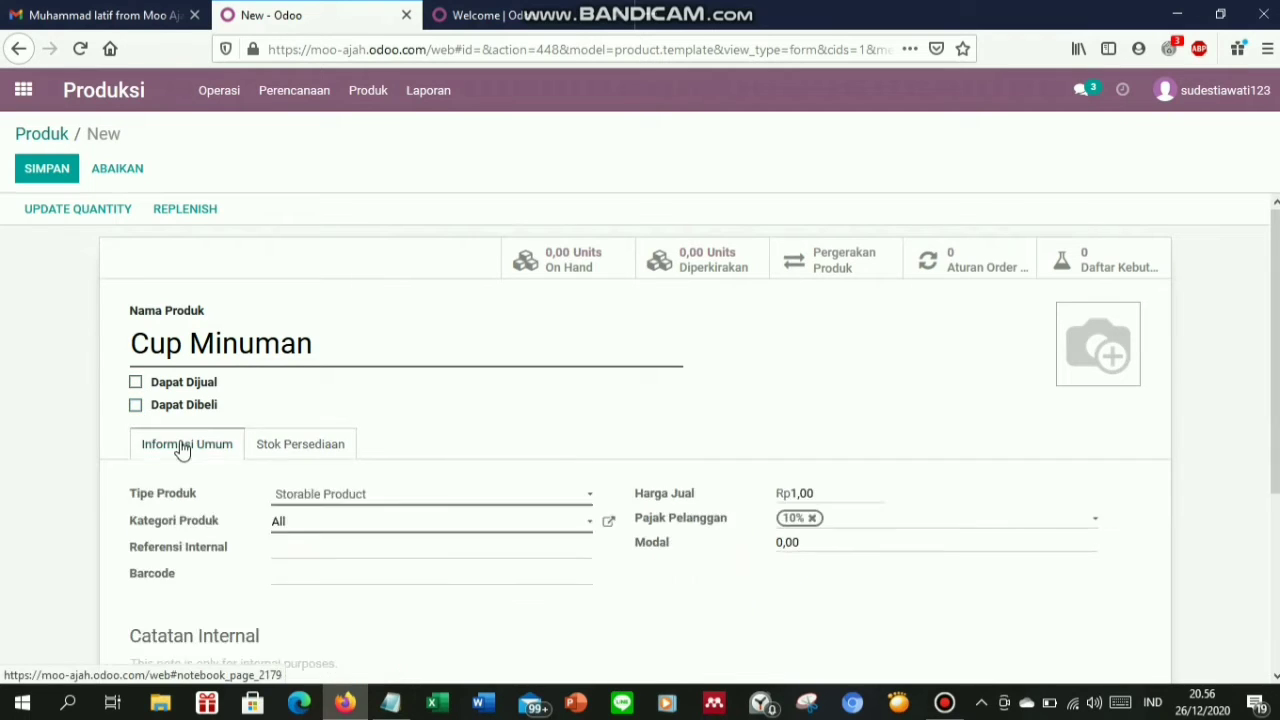
left_click(311, 500)
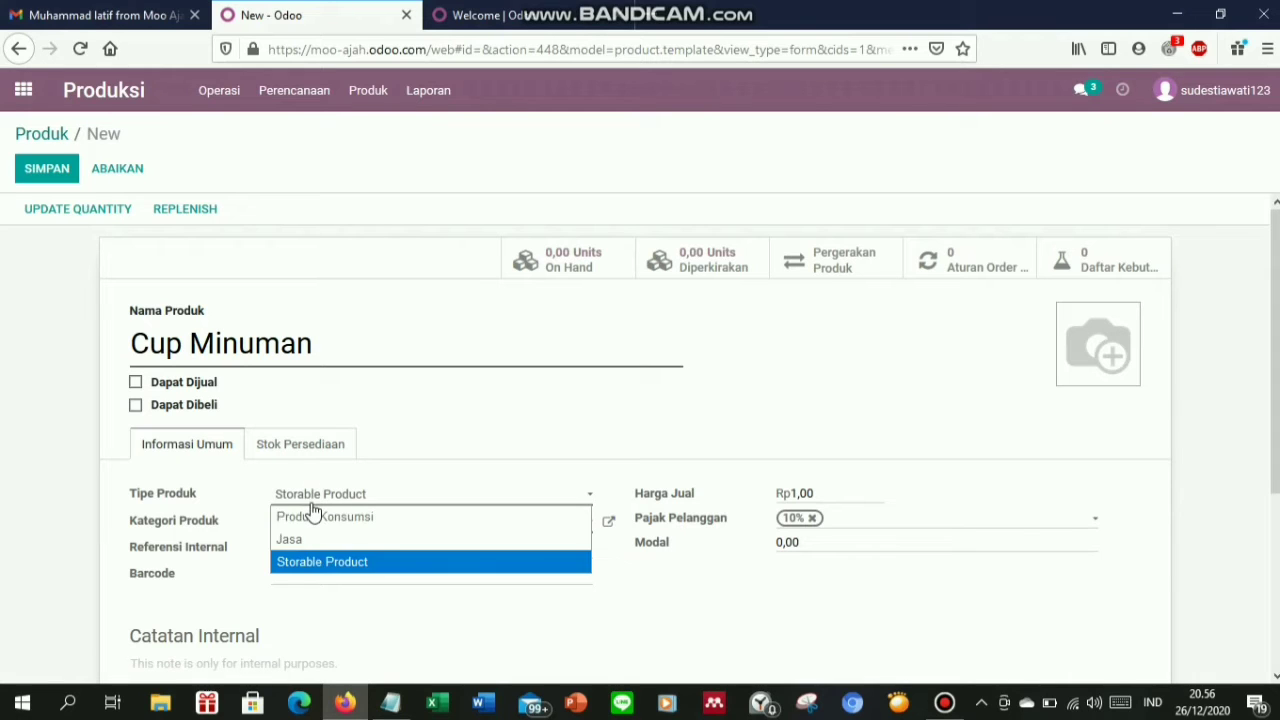
left_click(316, 516)
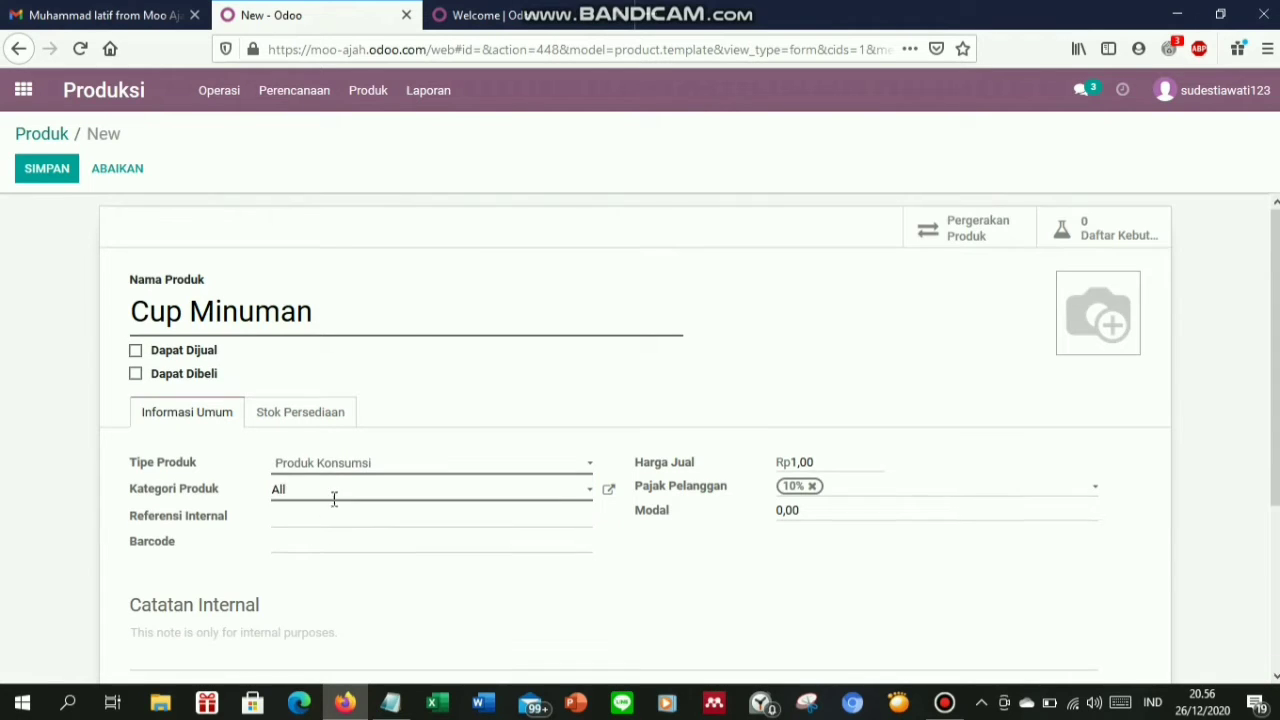
Clear Cup Minuman's sale price, remove the 10% tax and ready its cost for 30000
left_click_drag(836, 458, 766, 461)
key("BackSpace")
left_click(813, 486)
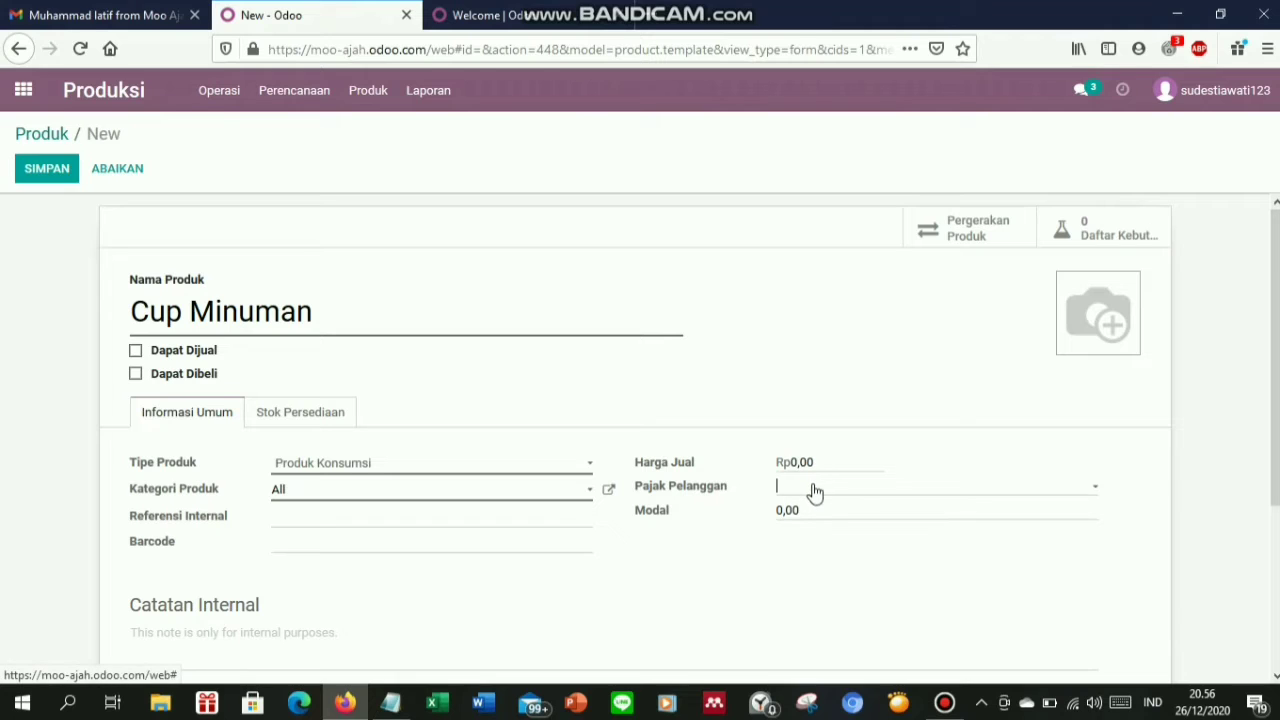
left_click(800, 511)
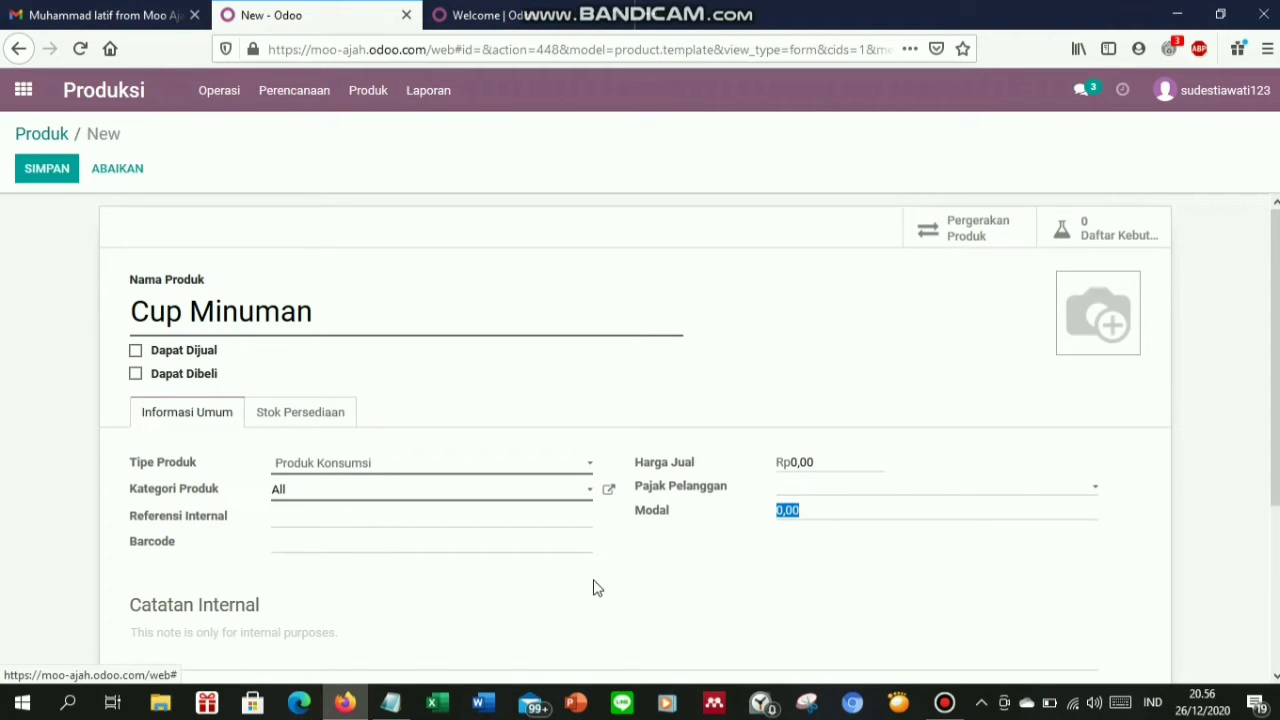
left_click(390, 703)
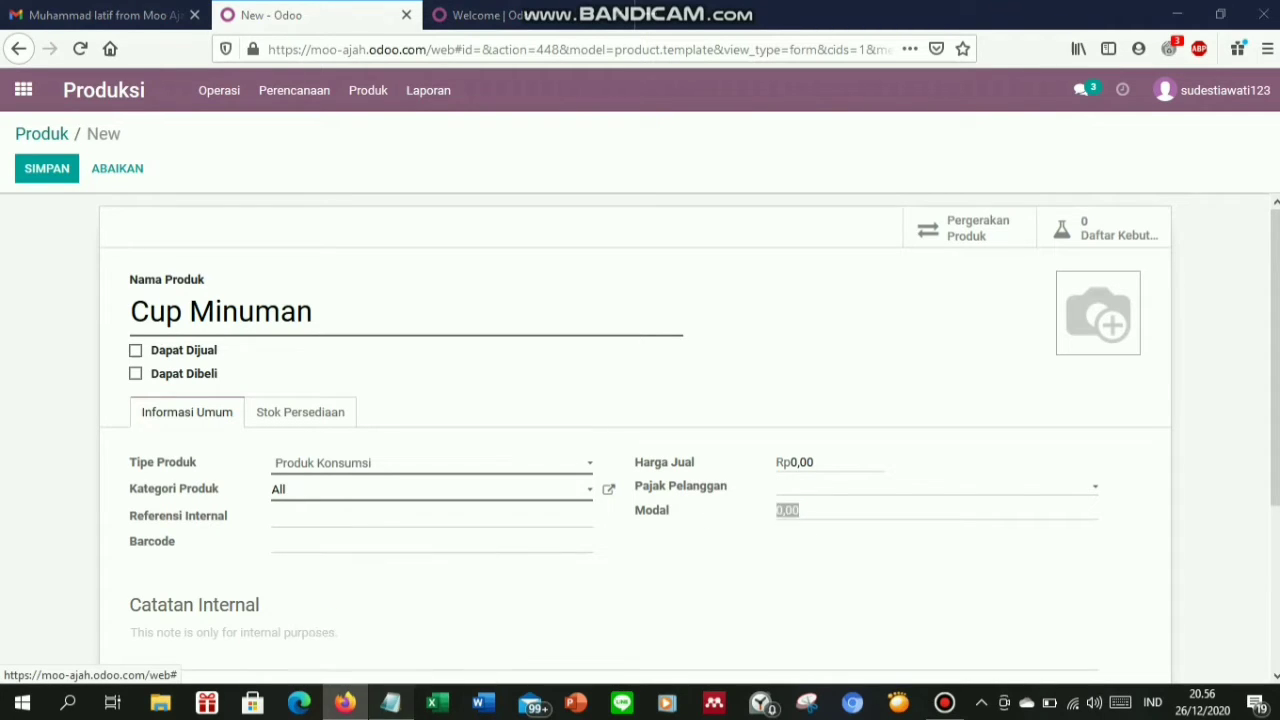
left_click(1066, 529)
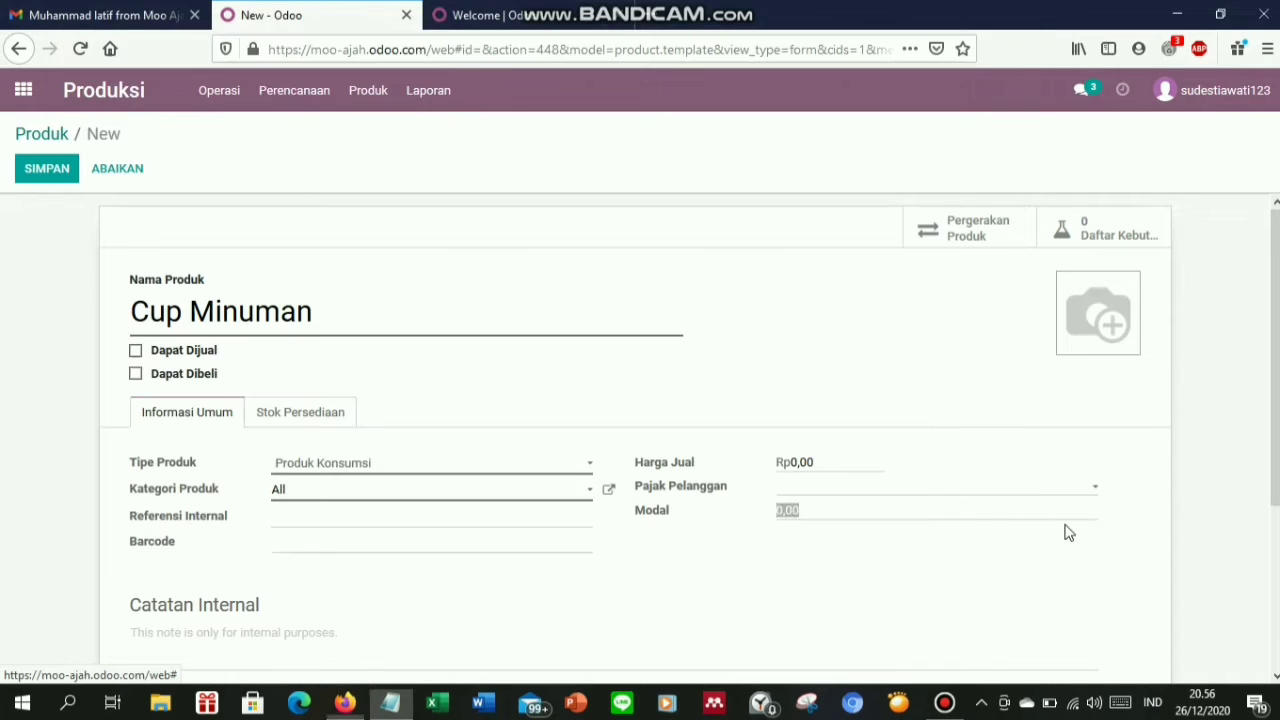
left_click(814, 511)
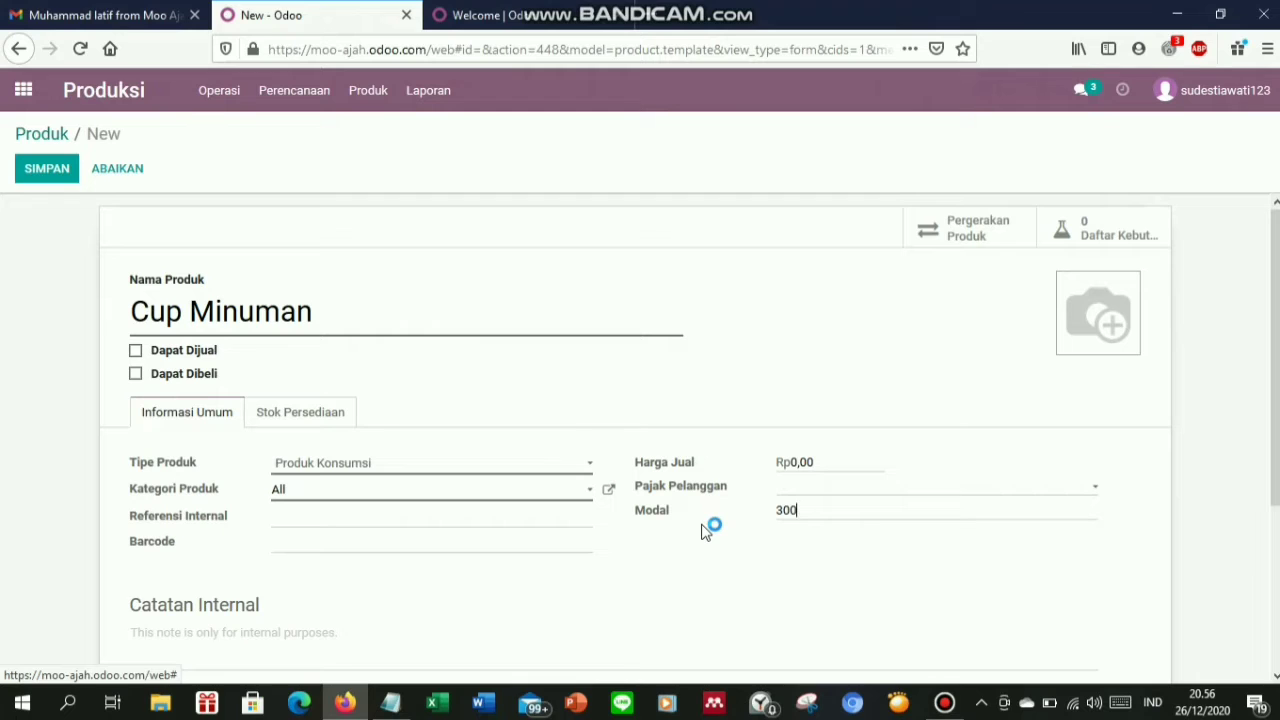
Finish the 30000 cost entry, enable the Produksi route and set Cup Minuman's weight to 1
type("00")
left_click(275, 421)
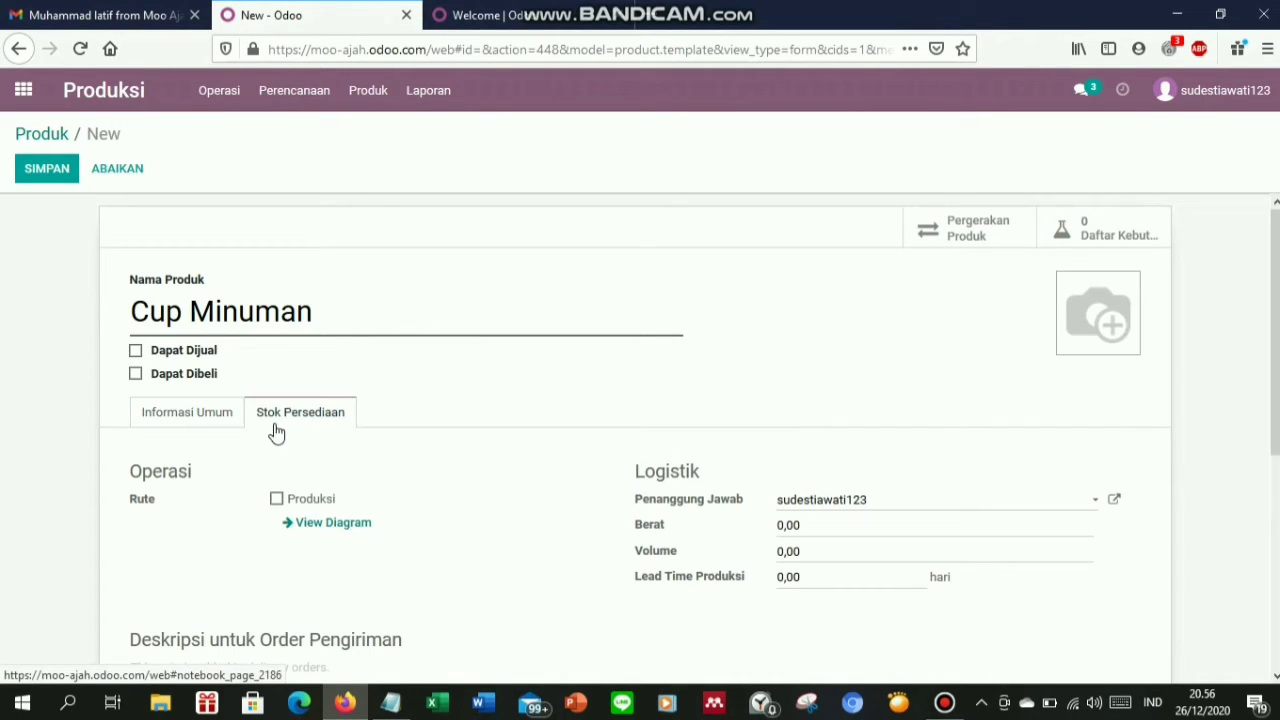
left_click(279, 500)
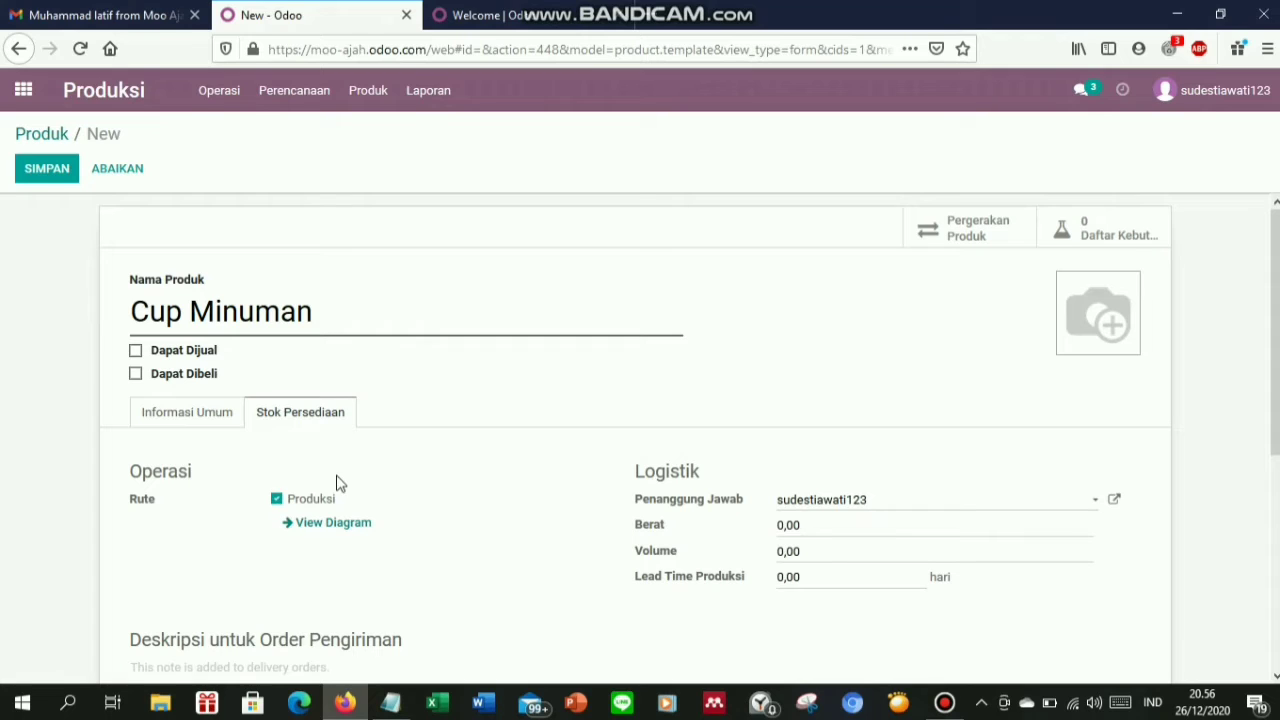
key("ctrl+a")
type("1")
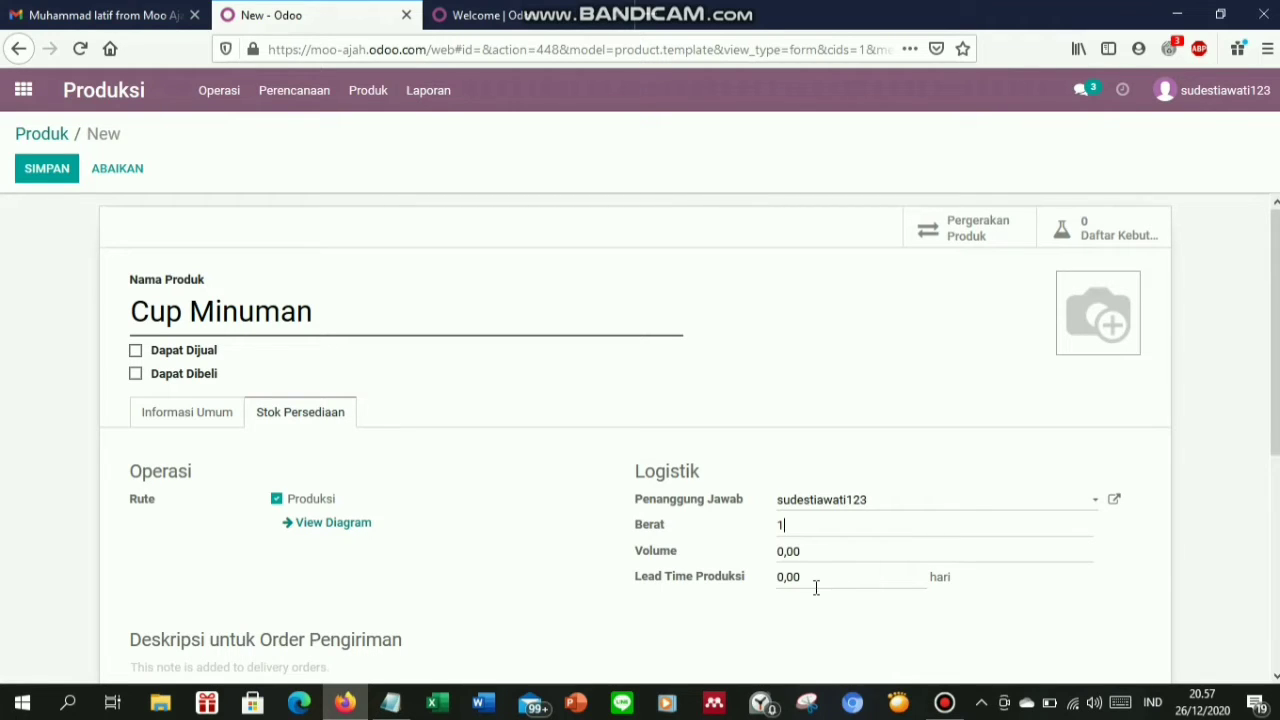
Set Cup Minuman's production lead time to 1, add the Cup photo, save, and return to the product list
left_click(816, 588)
type("1")
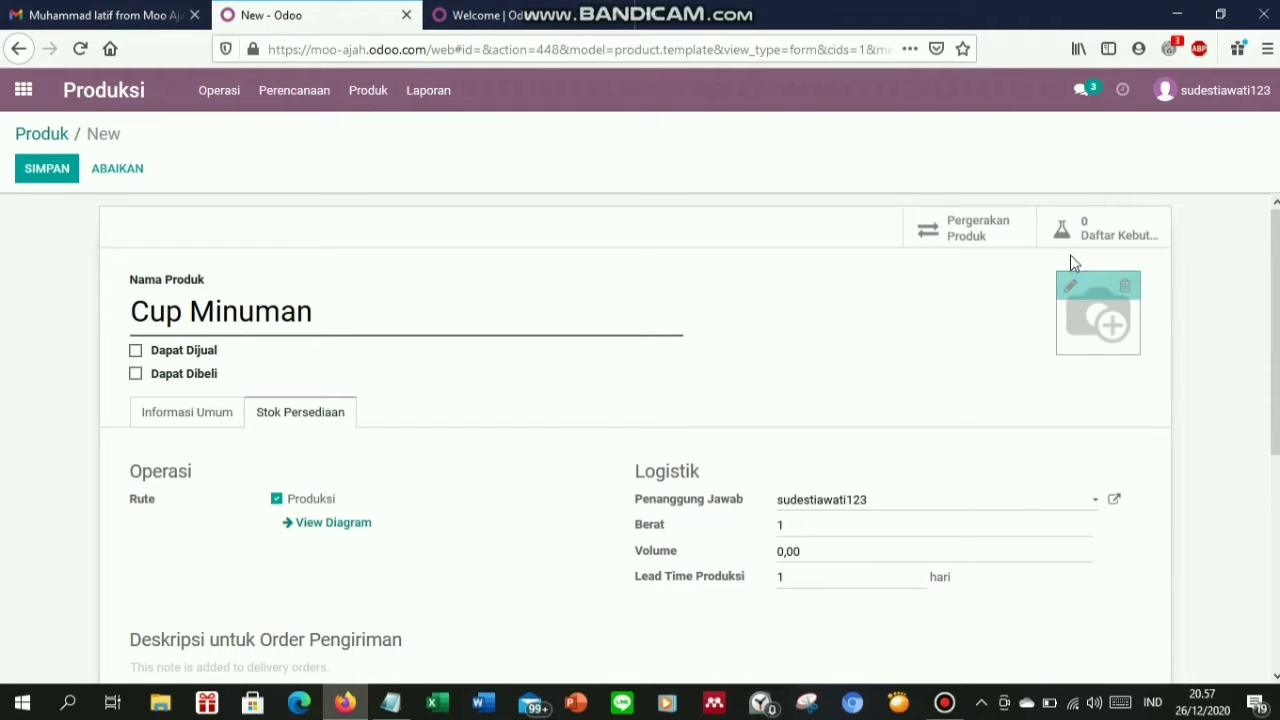
left_click(1072, 288)
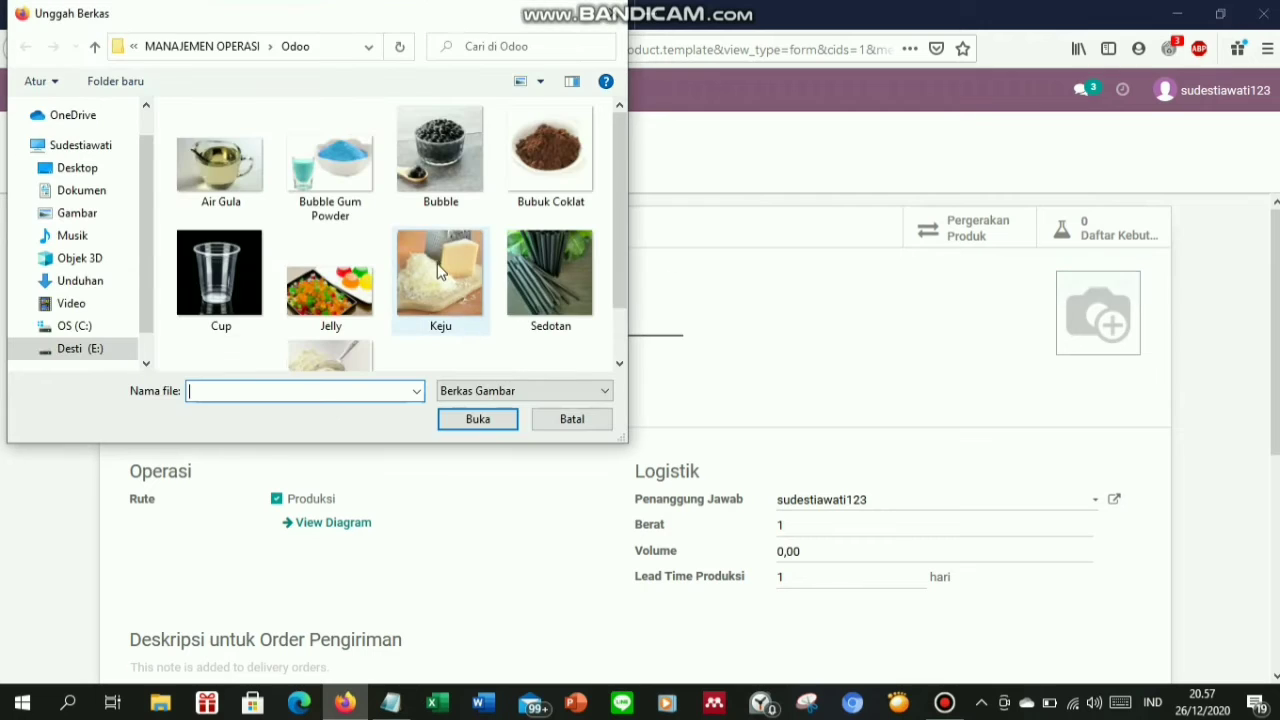
double_click(185, 283)
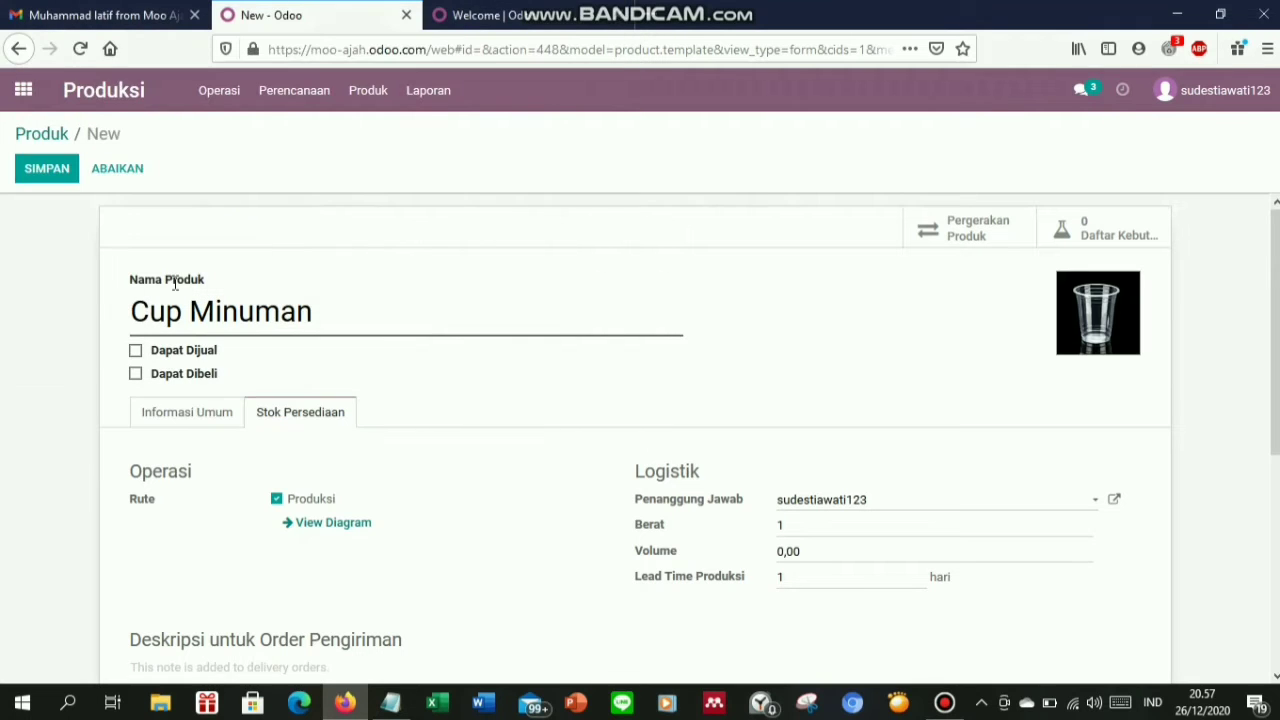
left_click(57, 172)
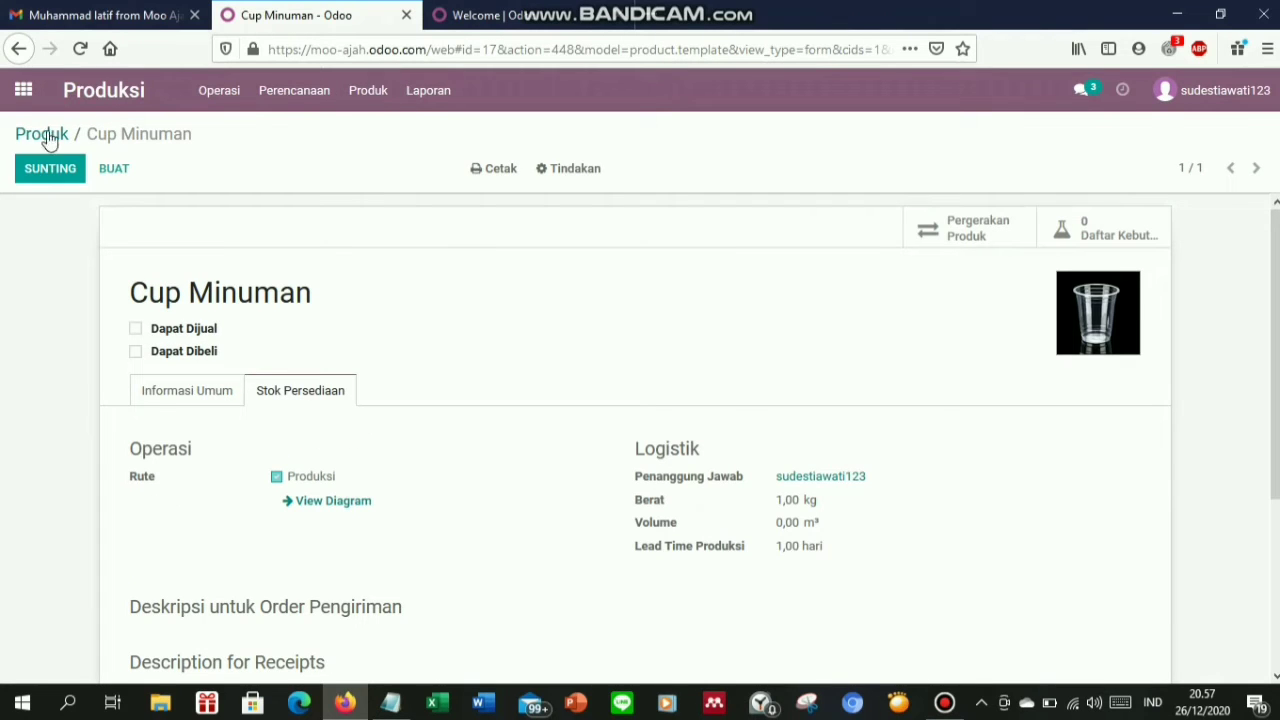
left_click(26, 145)
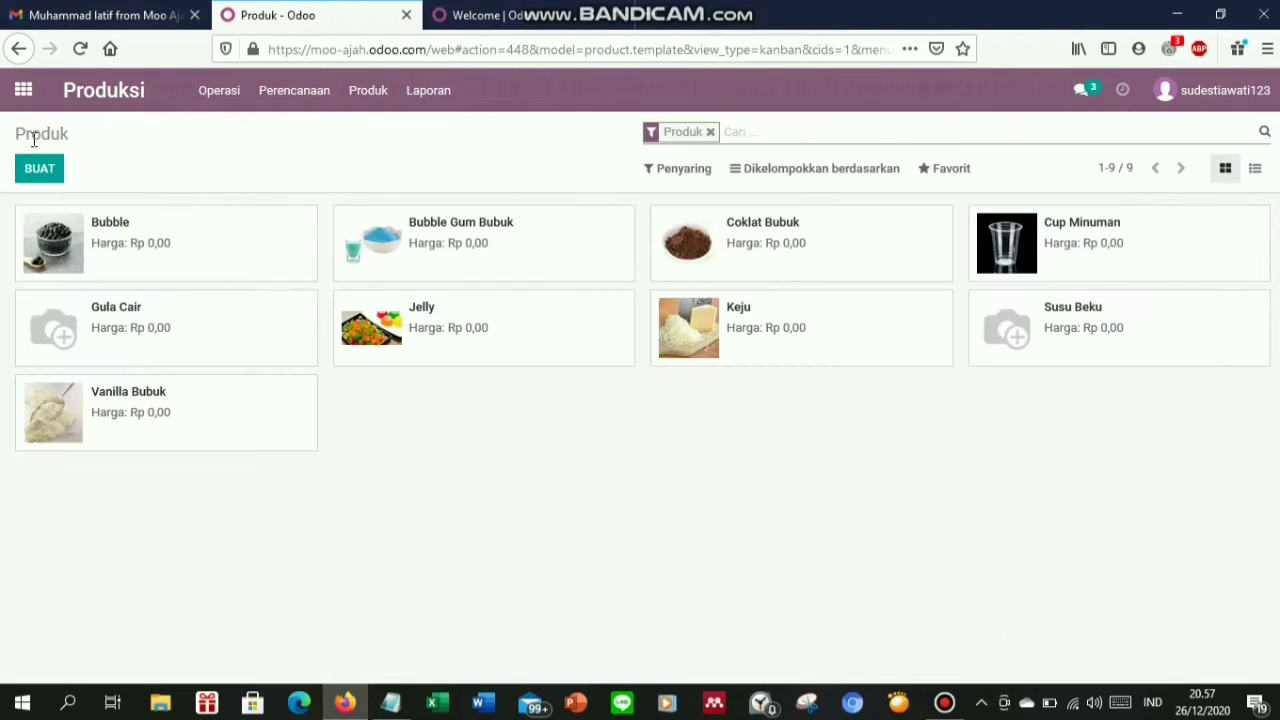
Create a product named Sedotan as a Produk Konsumsi, neither sold nor purchased
left_click(40, 169)
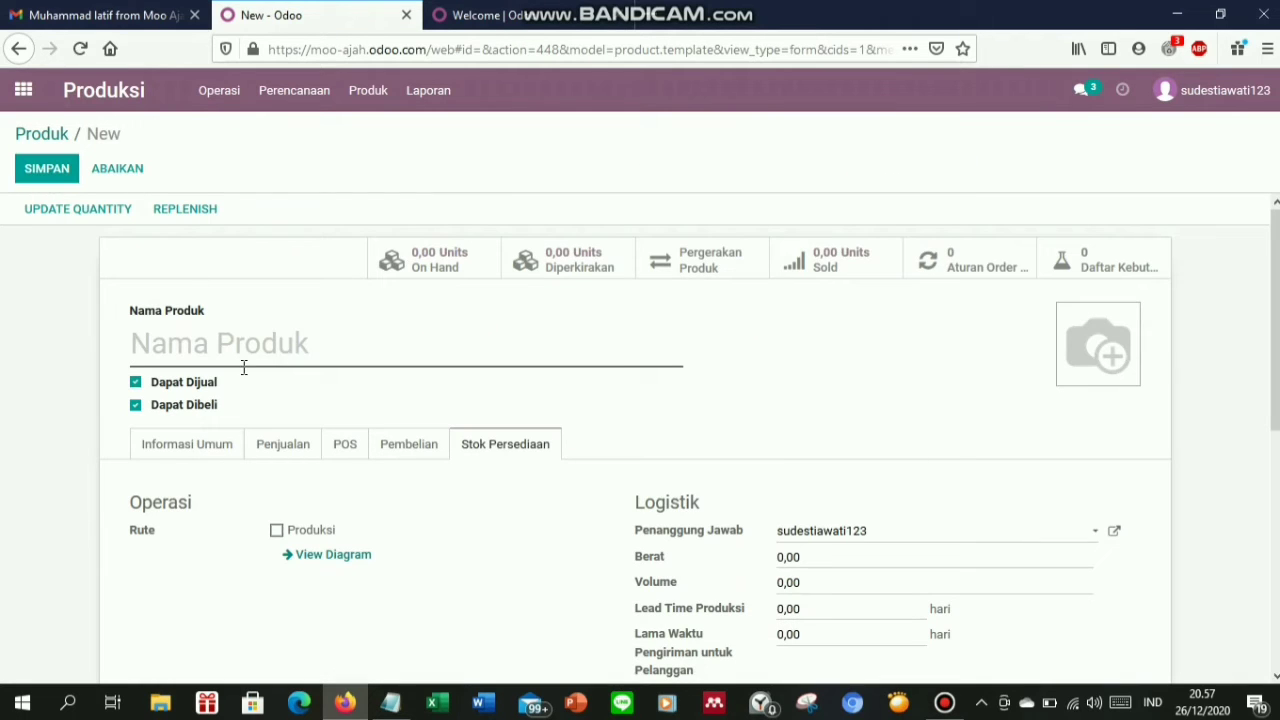
type("Sedotan")
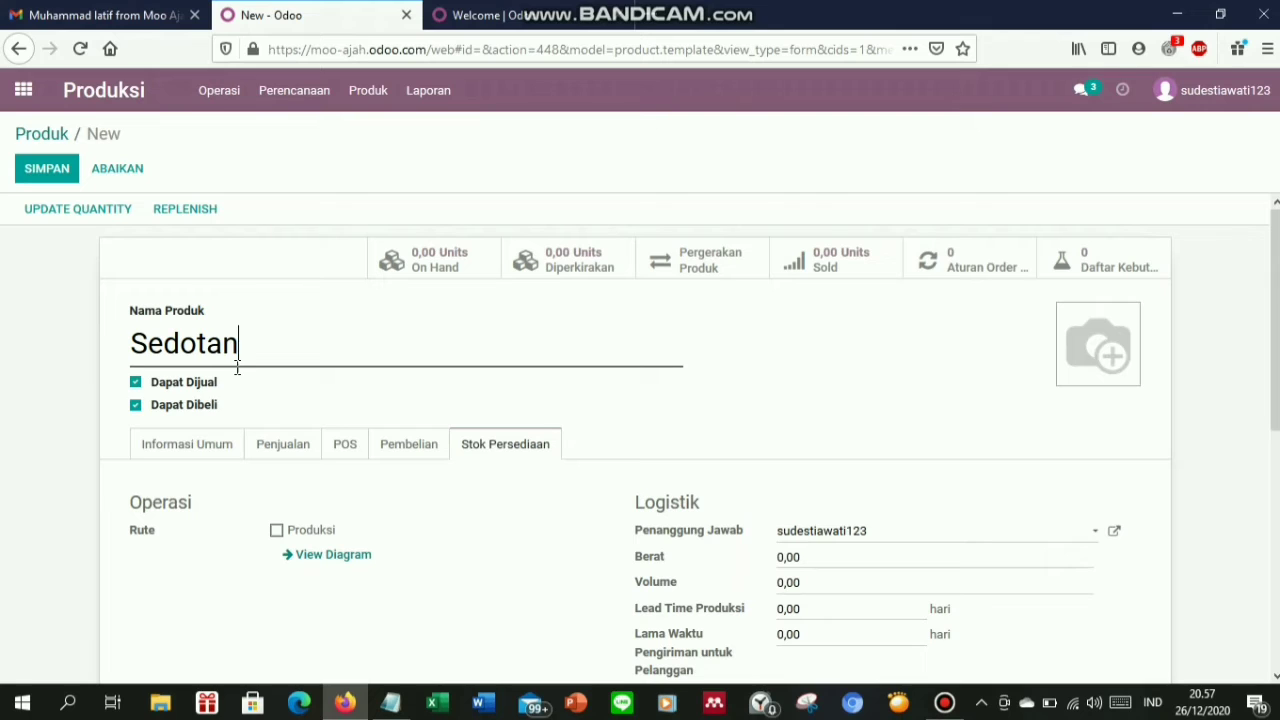
left_click(135, 382)
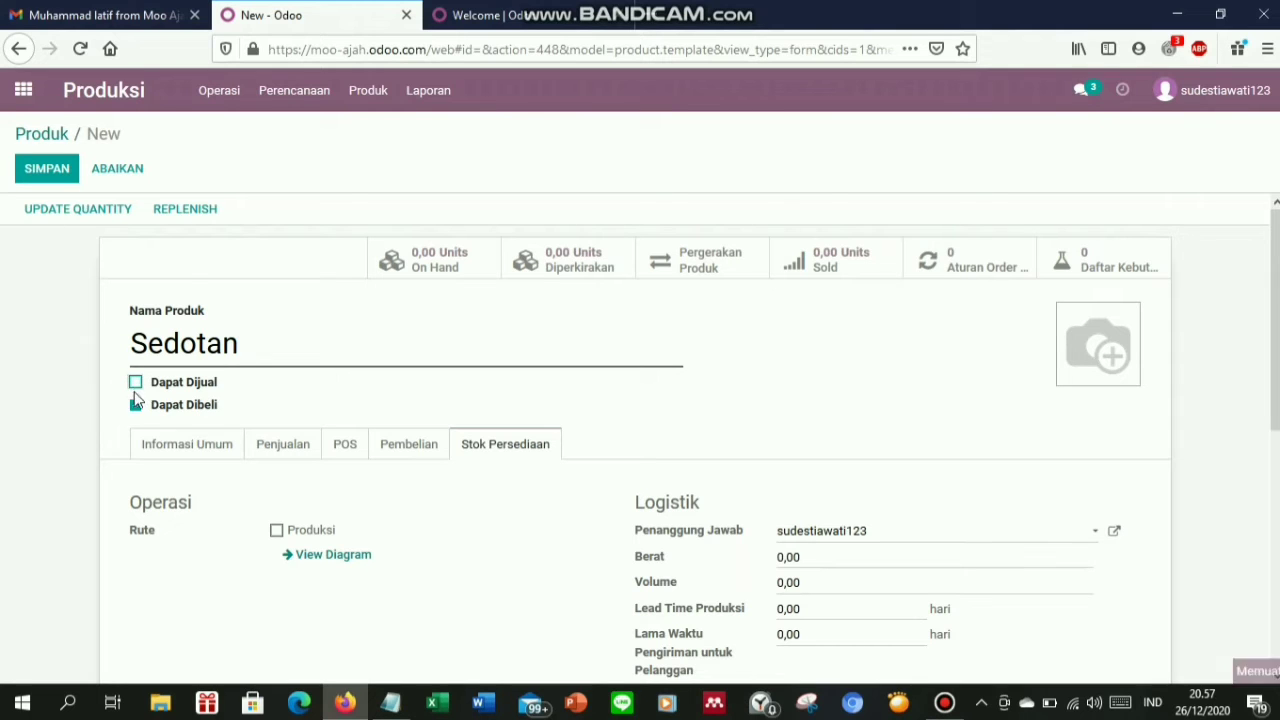
left_click(135, 406)
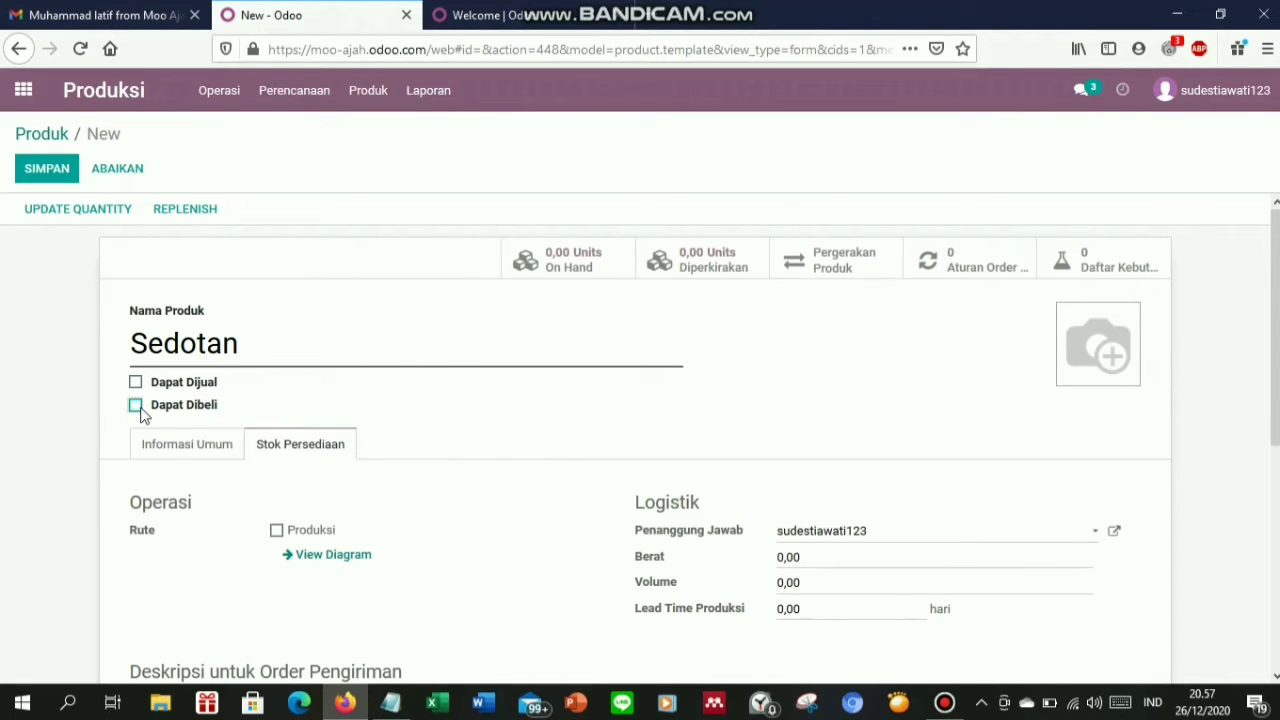
left_click(190, 457)
left_click(402, 500)
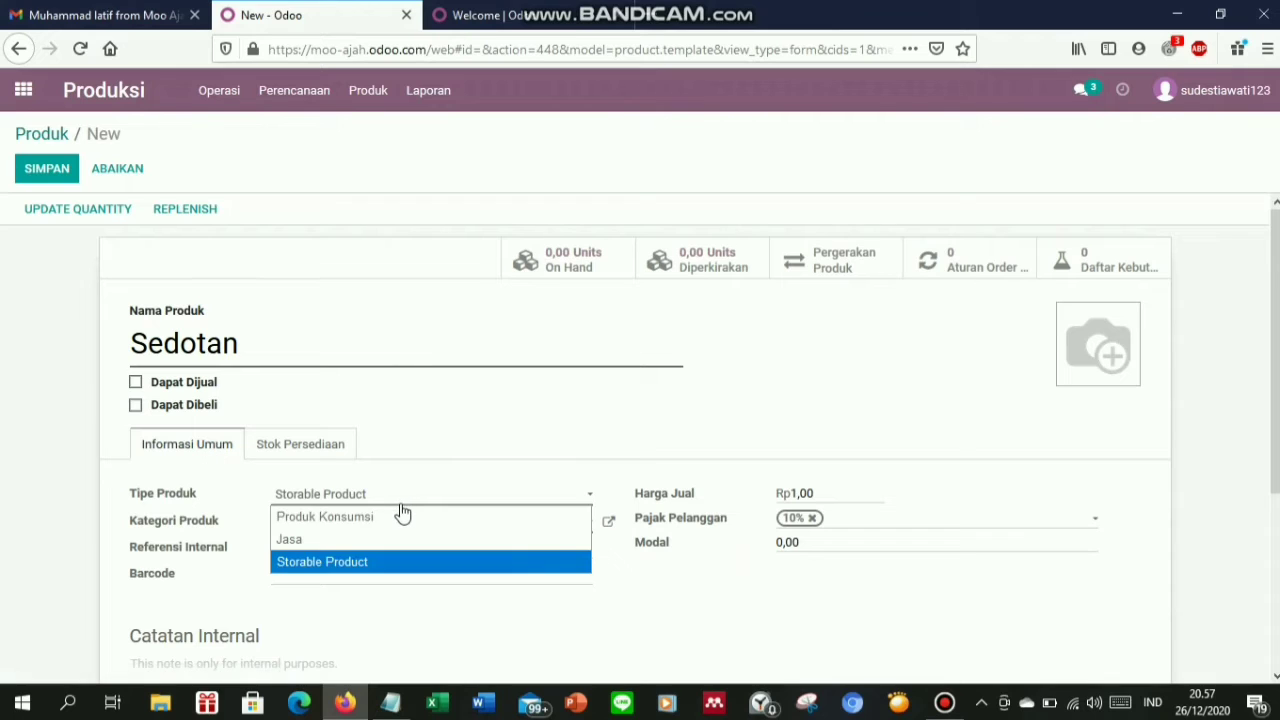
left_click(401, 518)
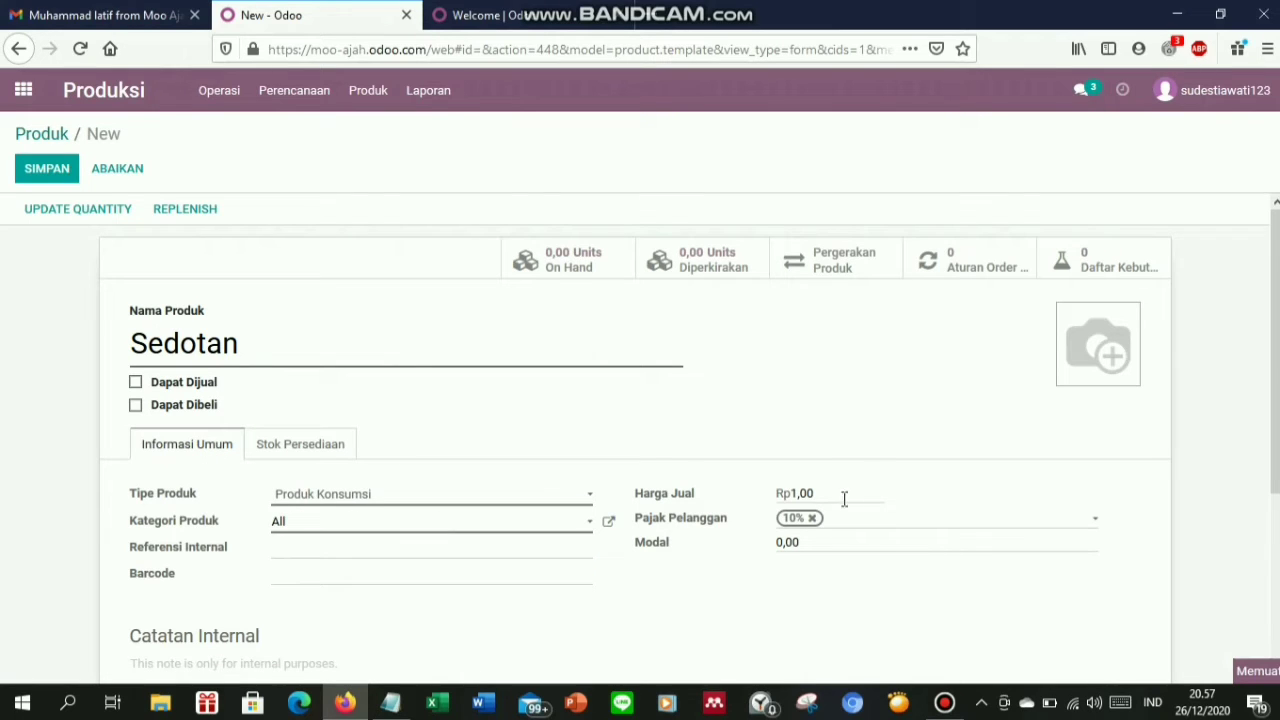
Remove Sedotan's 10% tax, clear its sale price and set its cost to 30000
left_click(812, 487)
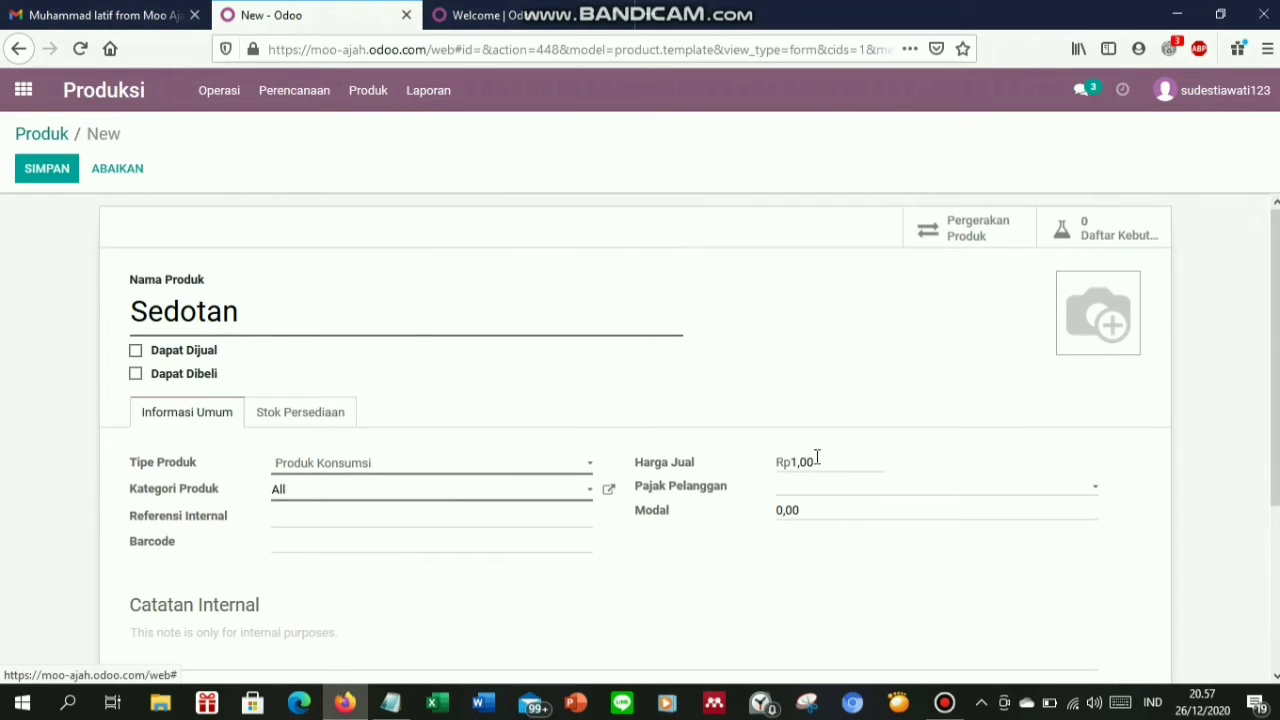
left_click_drag(824, 461, 731, 469)
key("BackSpace")
left_click(390, 705)
left_click(390, 705)
left_click(816, 515)
type("30000")
Enable the Produksi route for Sedotan with weight 1 and production lead time 1
left_click(301, 418)
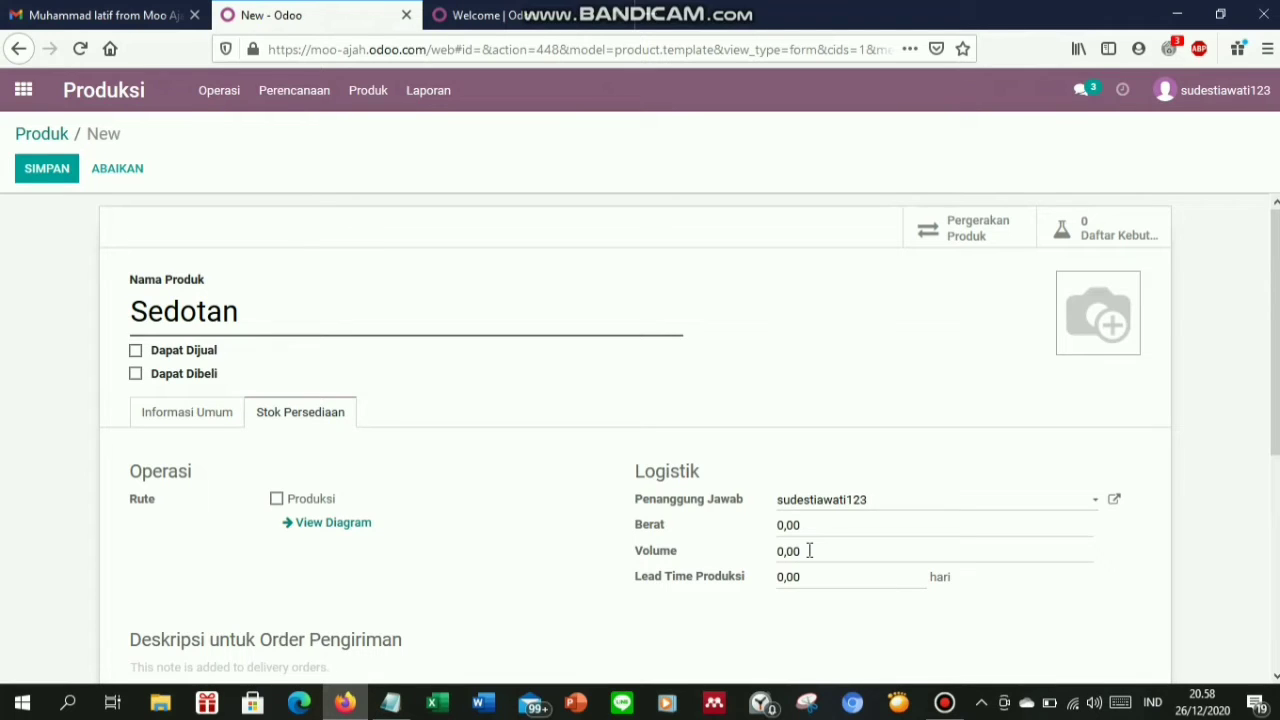
left_click(297, 505)
left_click(830, 536)
key("ctrl+a")
type("1")
left_click_drag(800, 578, 748, 582)
type("1")
Add the Sedotan straw photo, save the product and return to the product list
mouse_move(1114, 316)
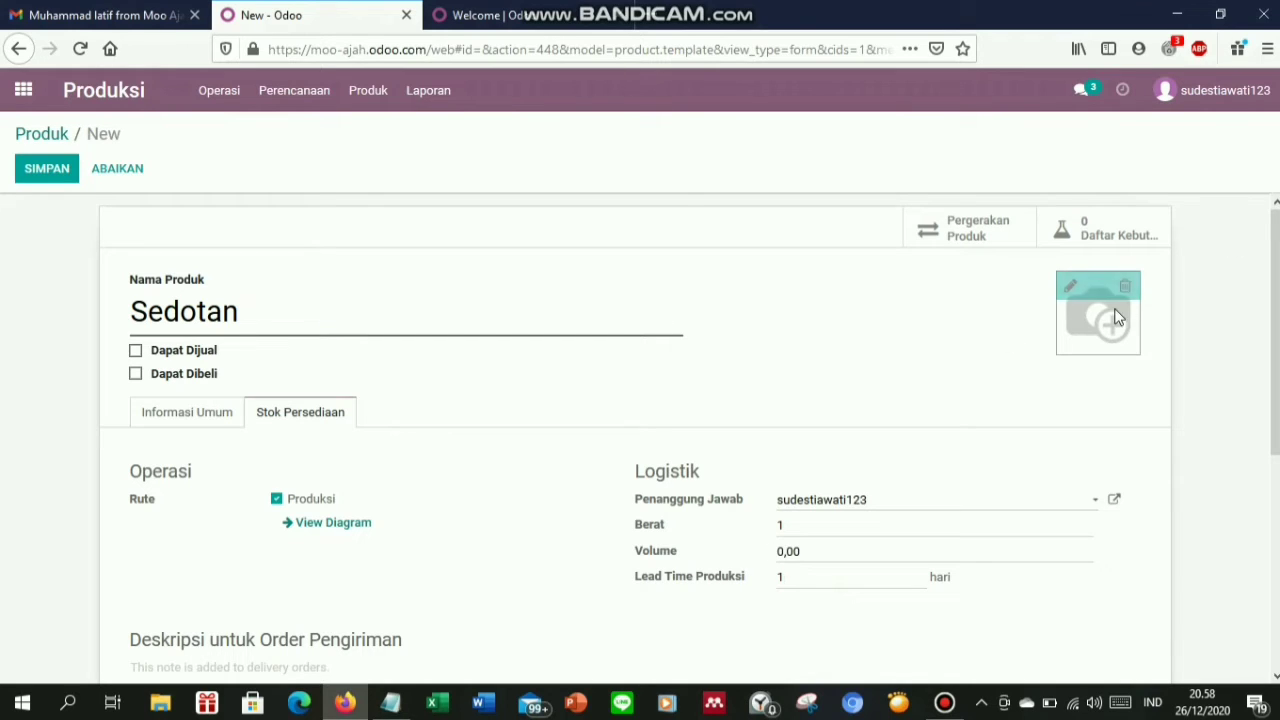
left_click(1069, 289)
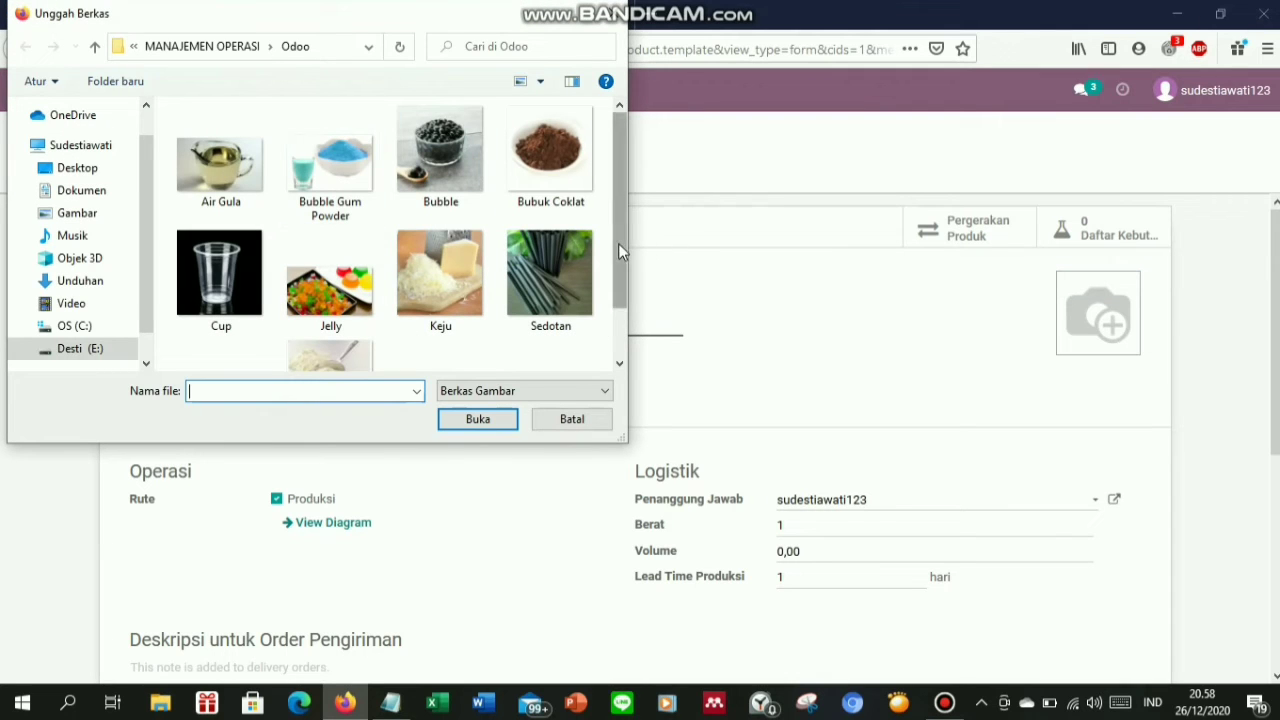
scroll(568, 221, "down", 1)
double_click(568, 213)
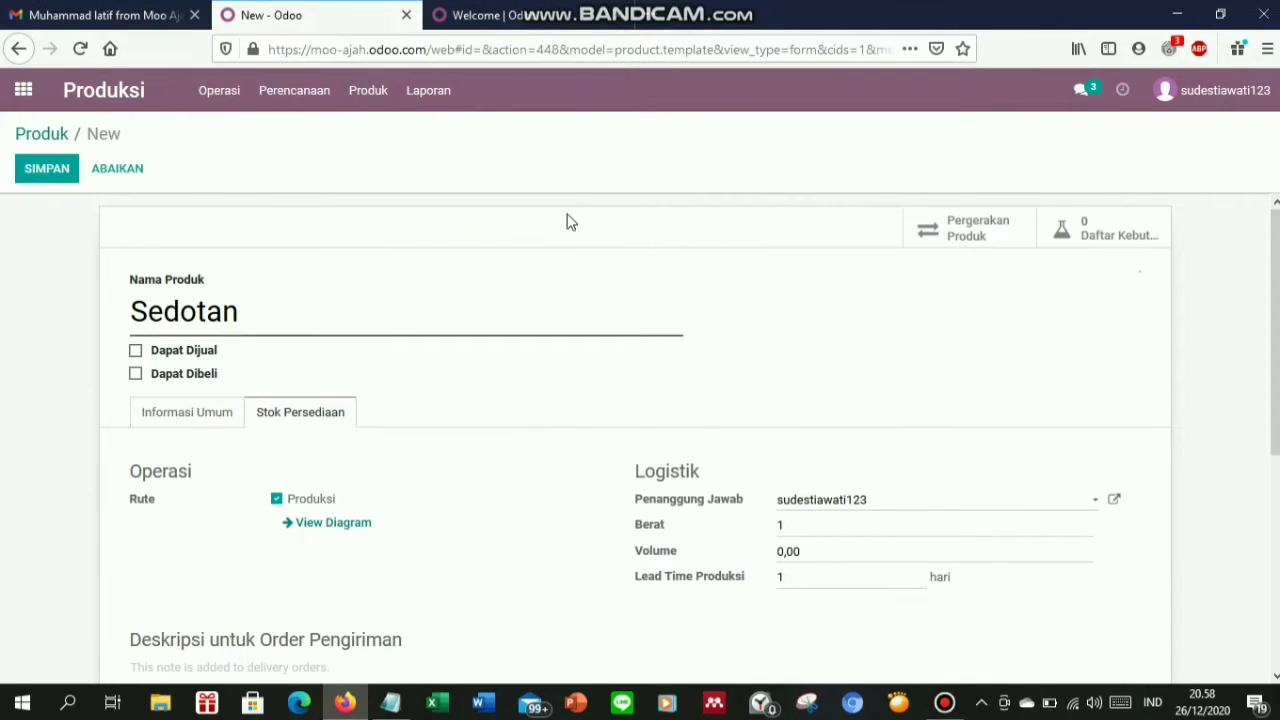
left_click(39, 168)
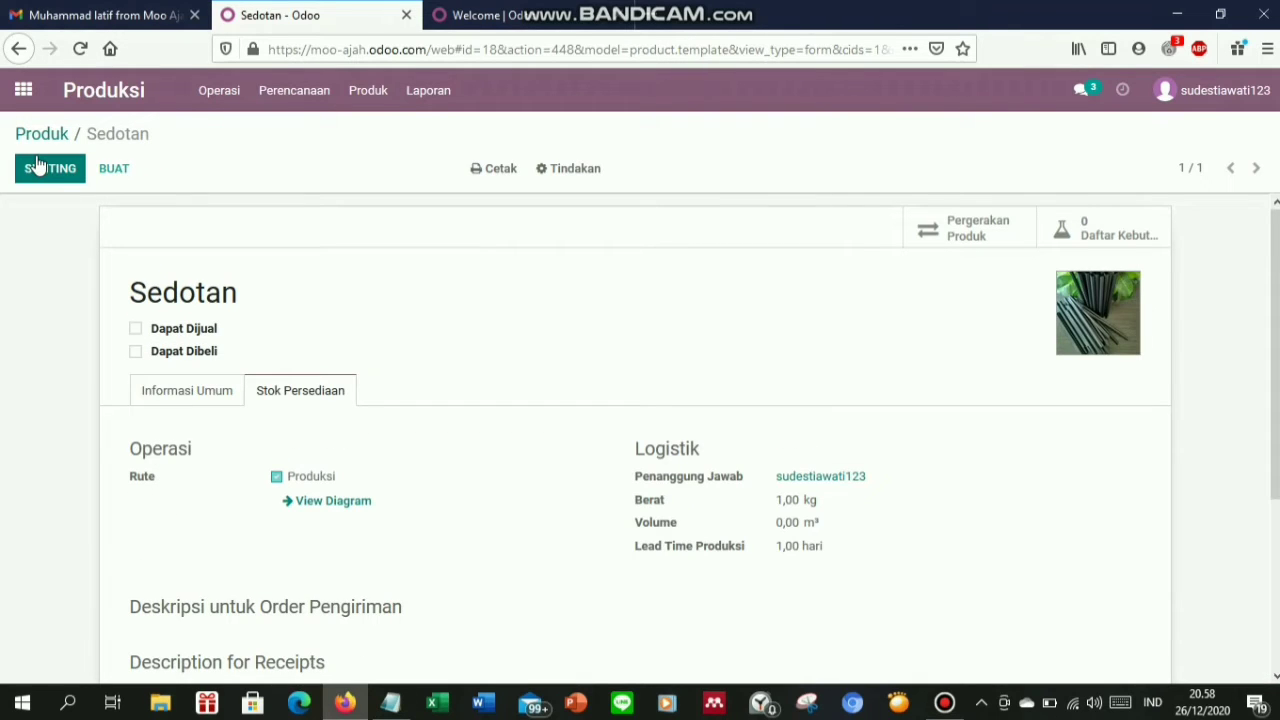
left_click(25, 140)
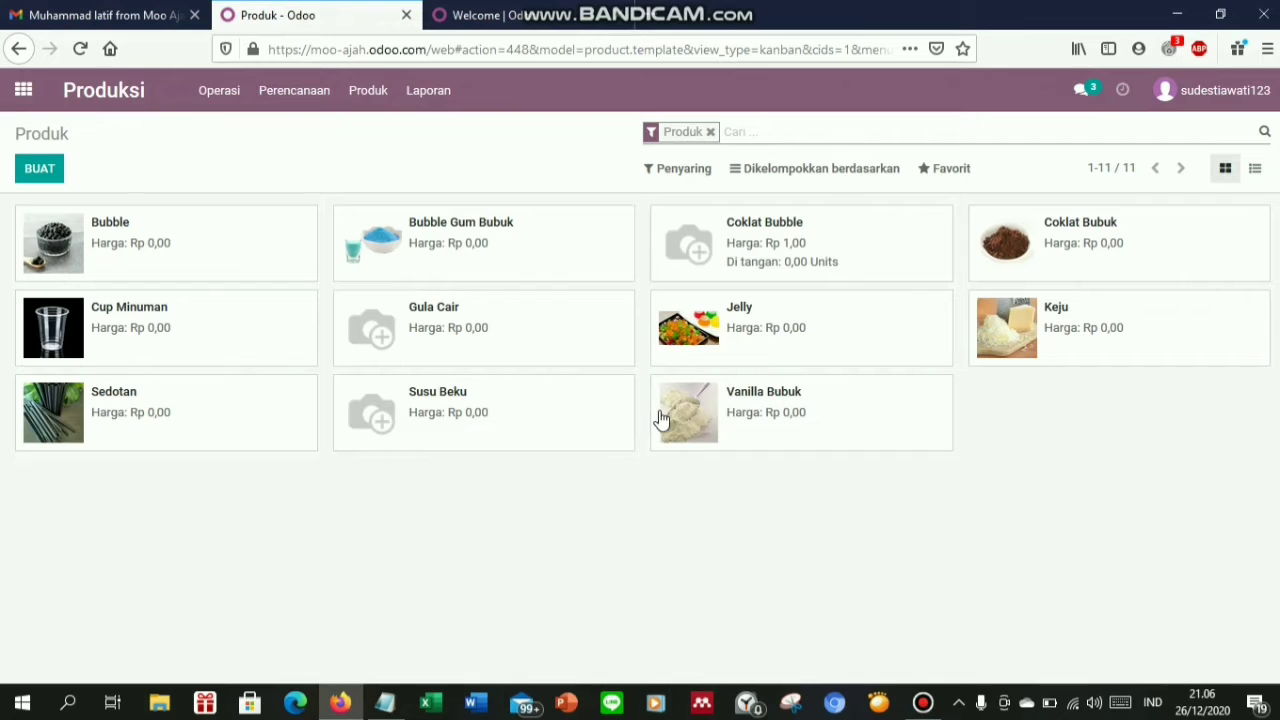
Go to Daftar Kebutuhan Material (BOM) from the Produk menu
left_click(368, 92)
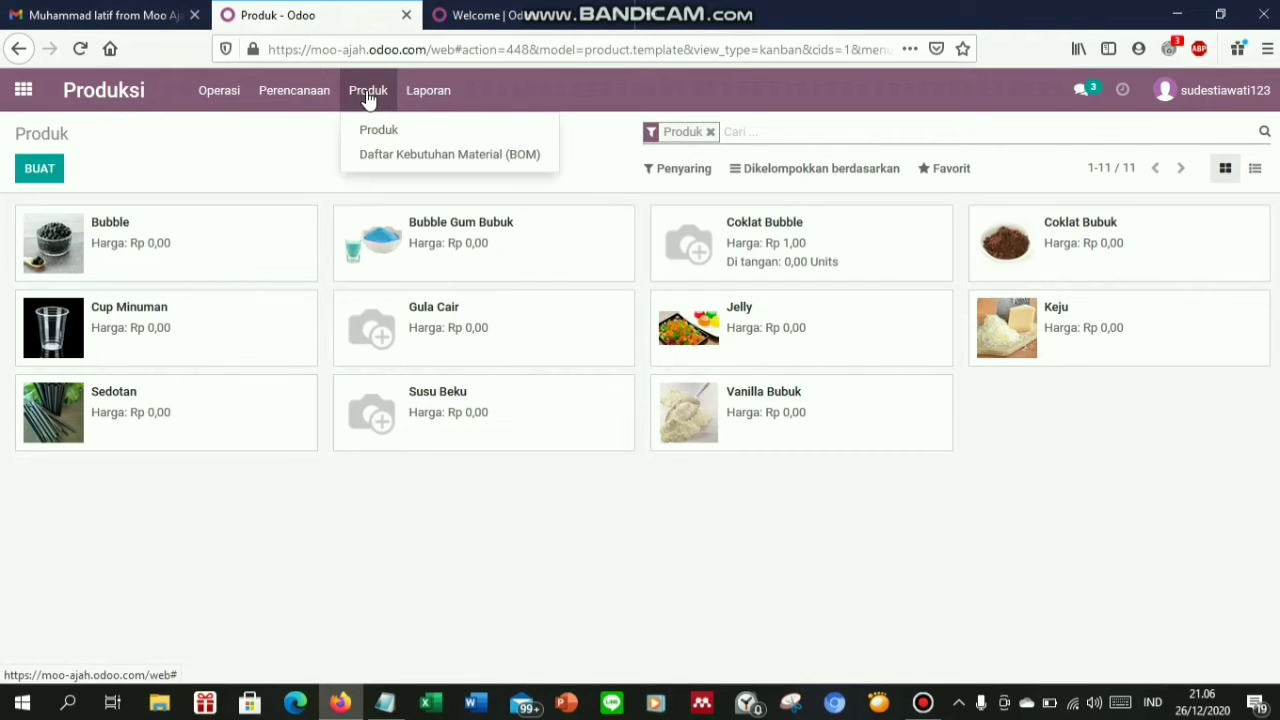
left_click(400, 155)
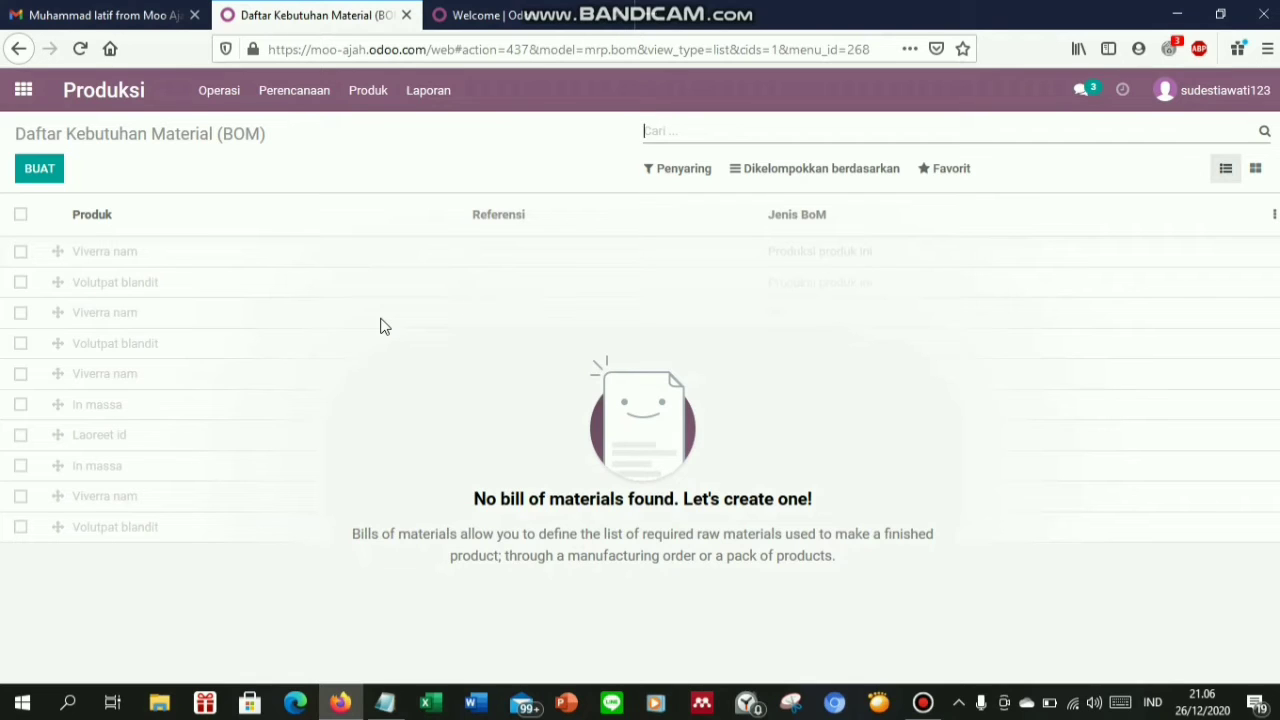
Start a new bill of materials for the product Coklat Bubble
left_click(60, 171)
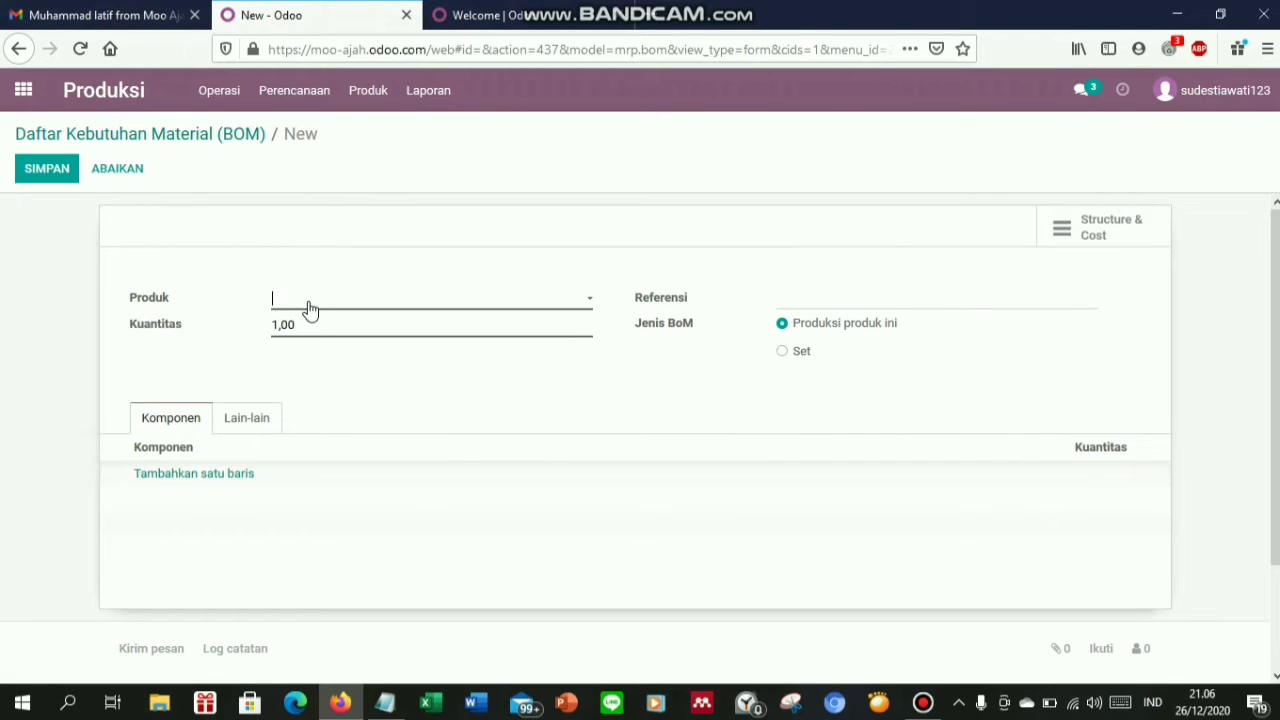
left_click(310, 310)
type("Cok")
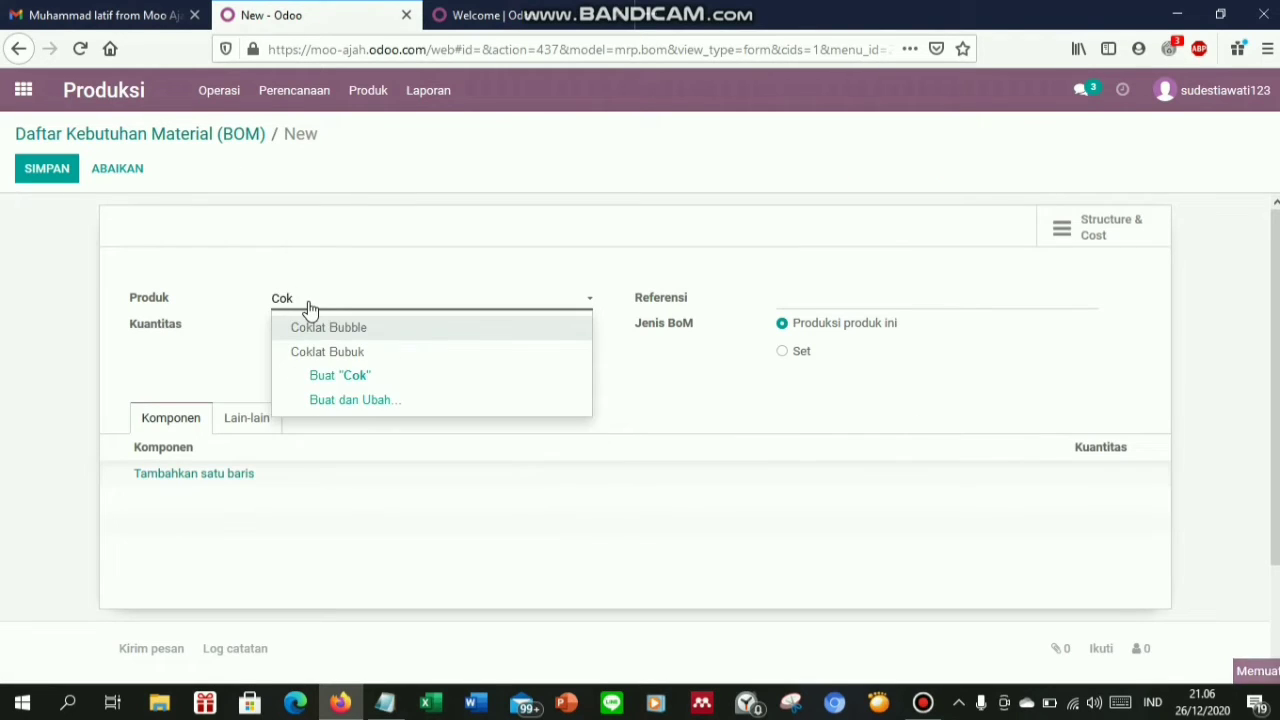
type("lat")
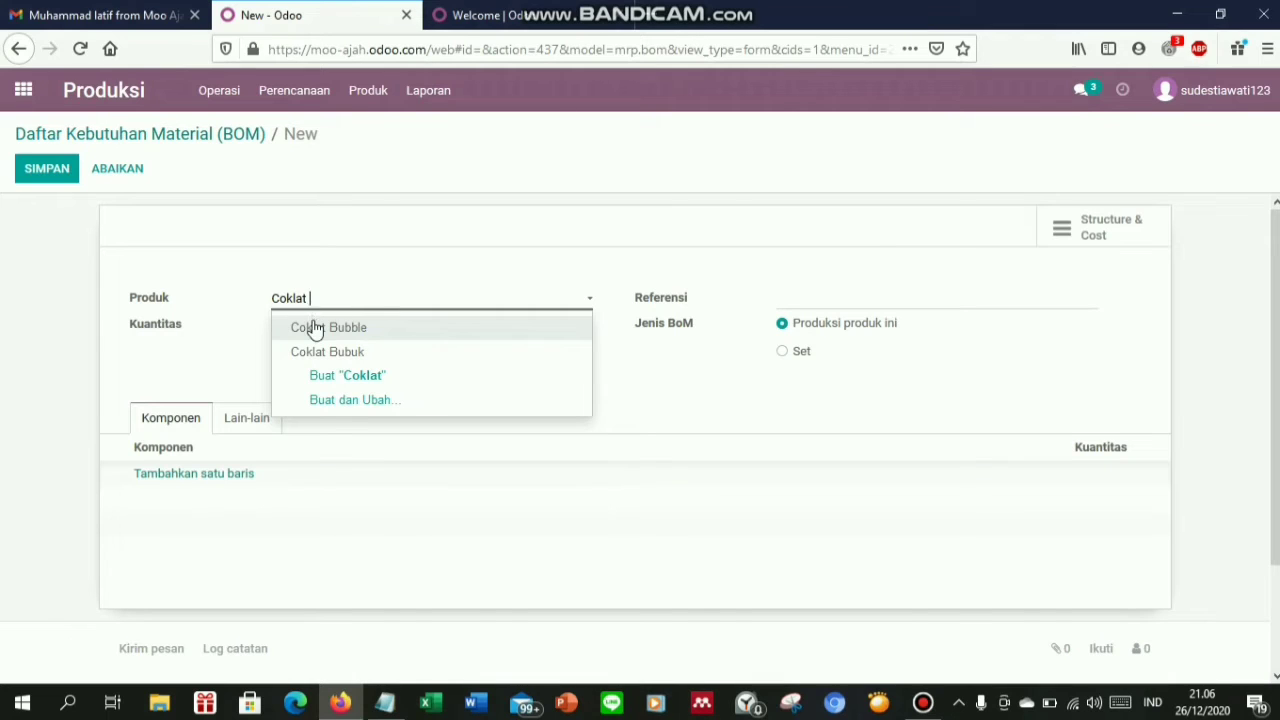
left_click(314, 327)
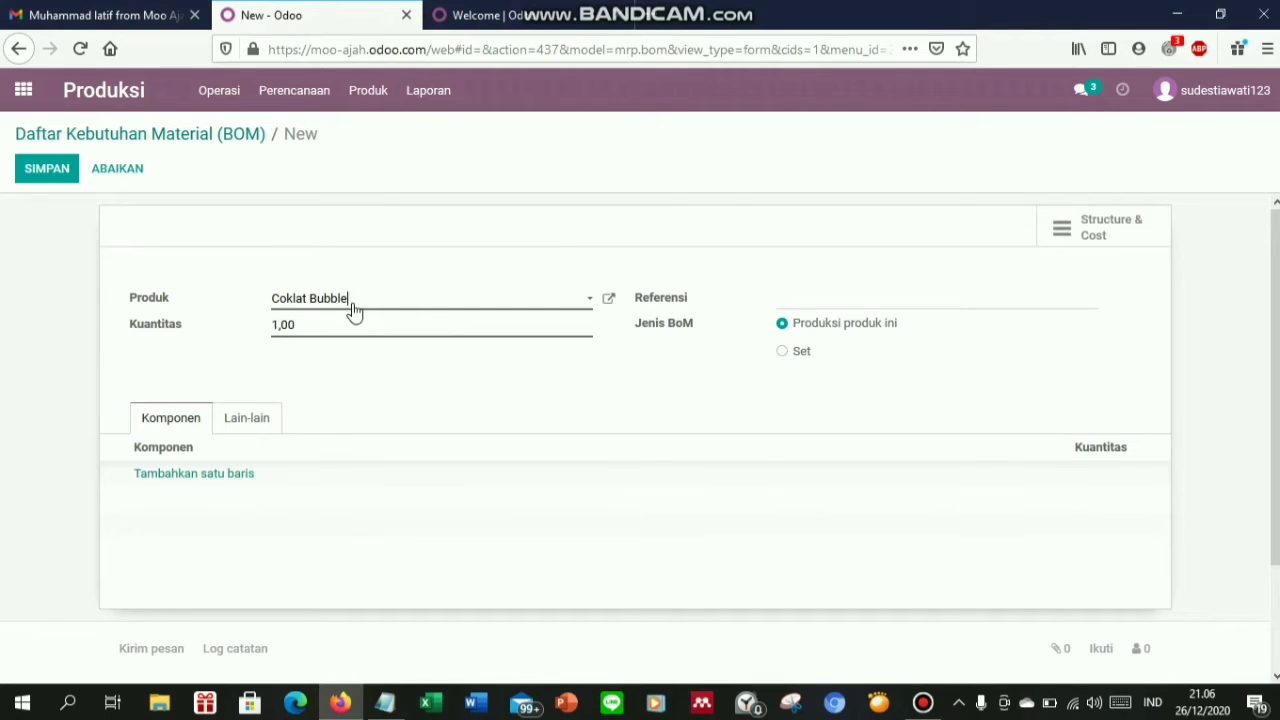
Add Susu Beku and Coklat Bubuk as components
left_click(170, 474)
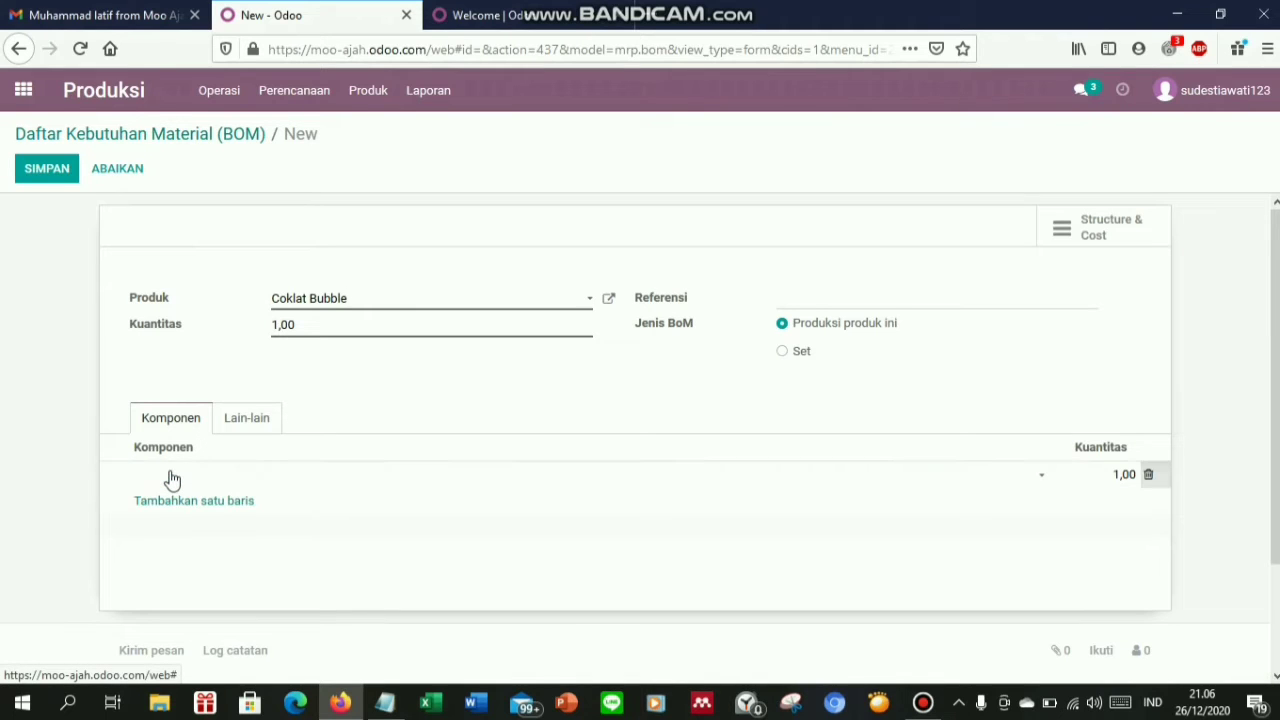
type("susu")
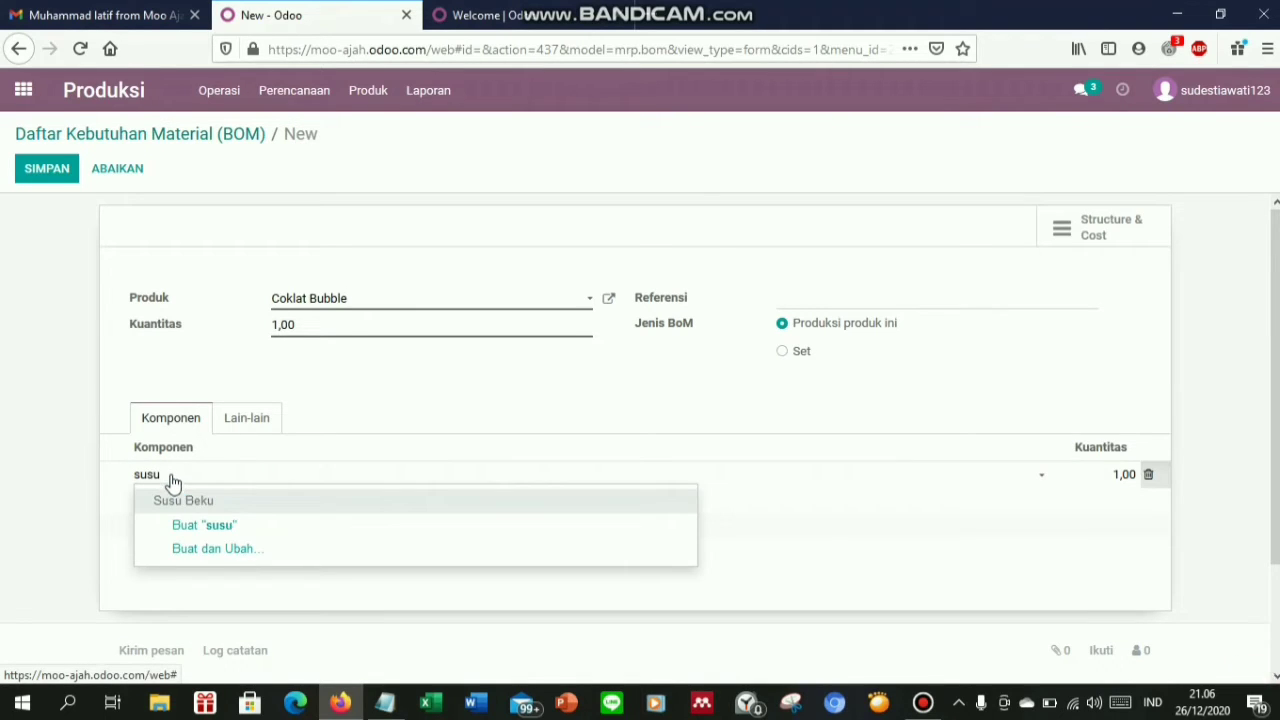
left_click(175, 502)
left_click(171, 508)
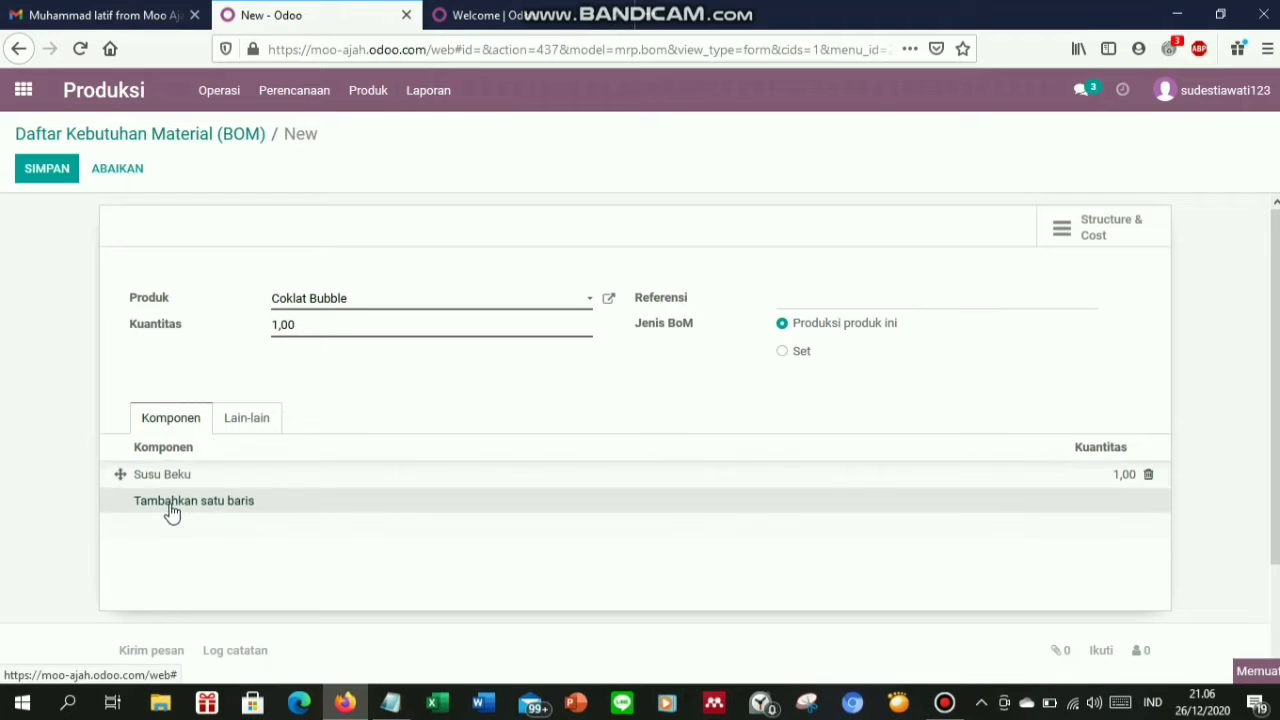
type("b")
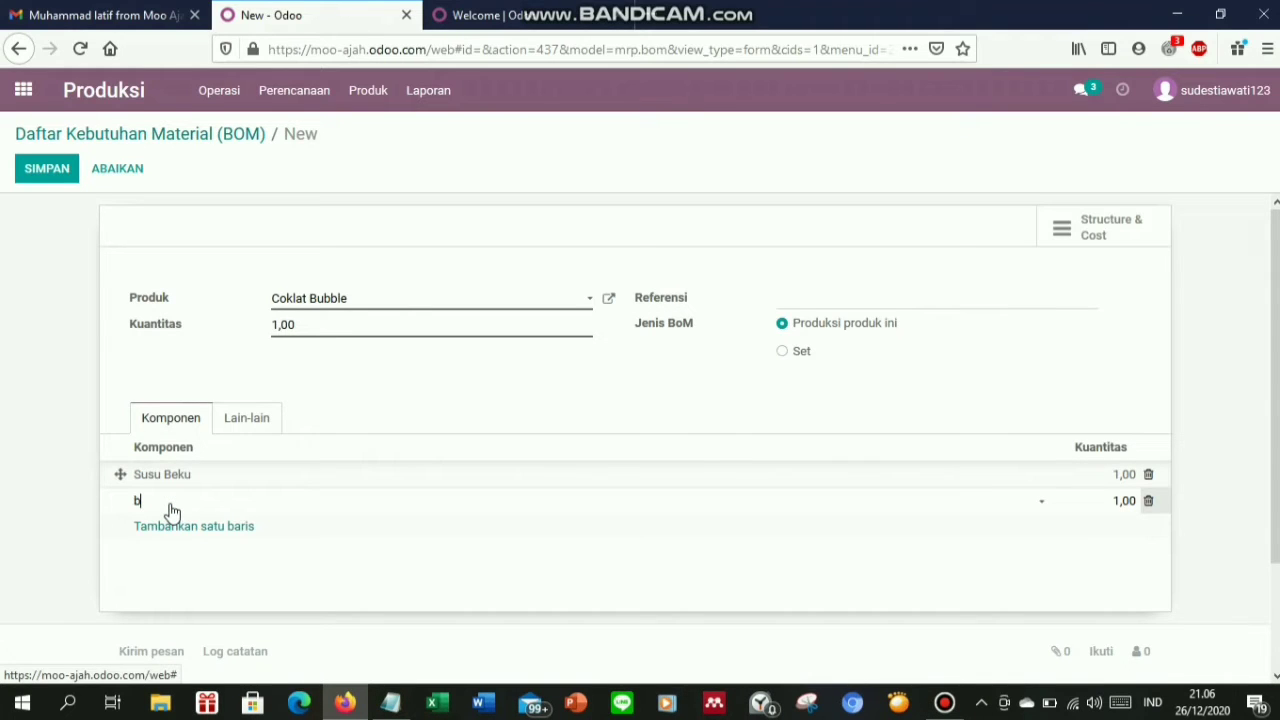
type("ubu")
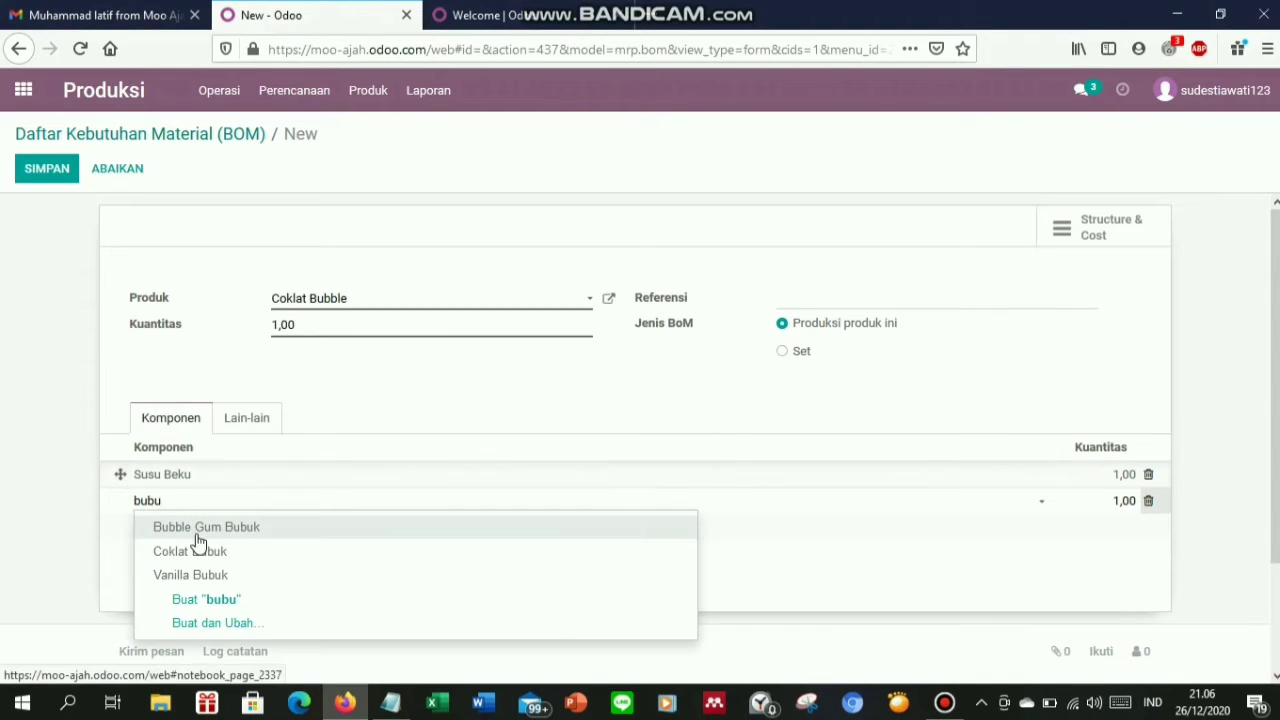
left_click(178, 553)
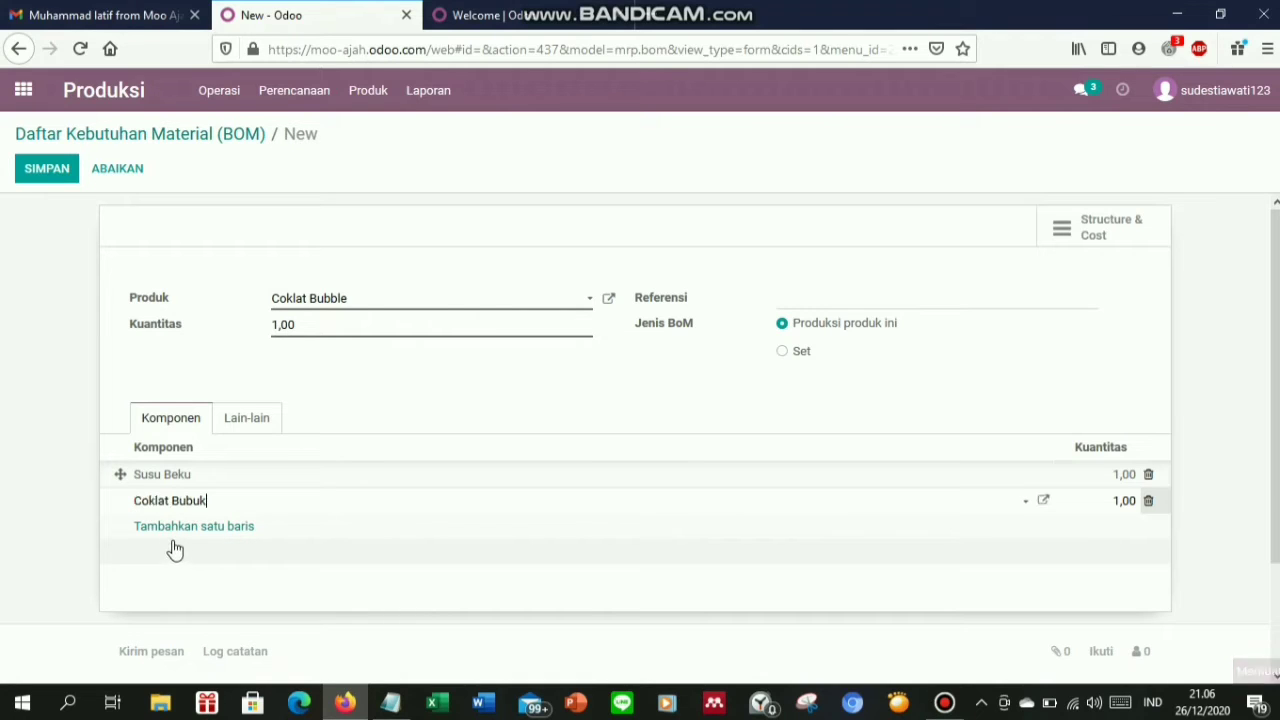
left_click(175, 543)
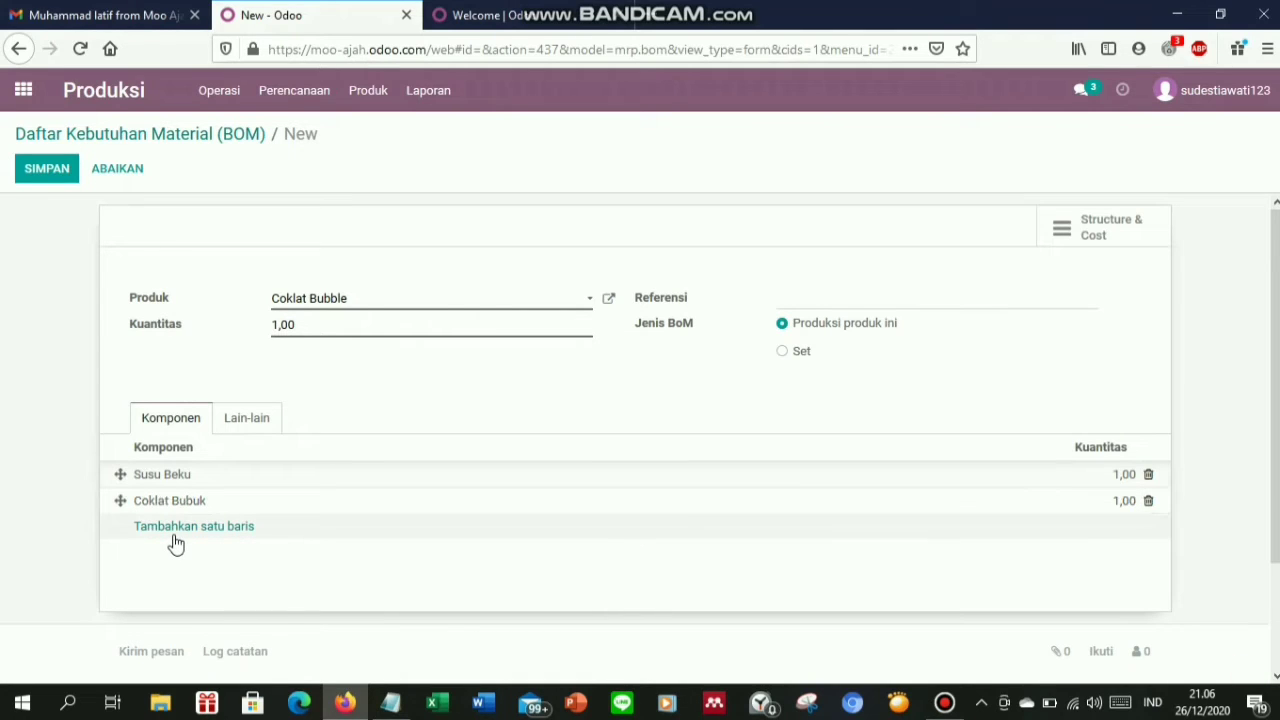
Add Bubble, Gula Cair, Cup Minuman and Sedotan as further components
left_click(164, 532)
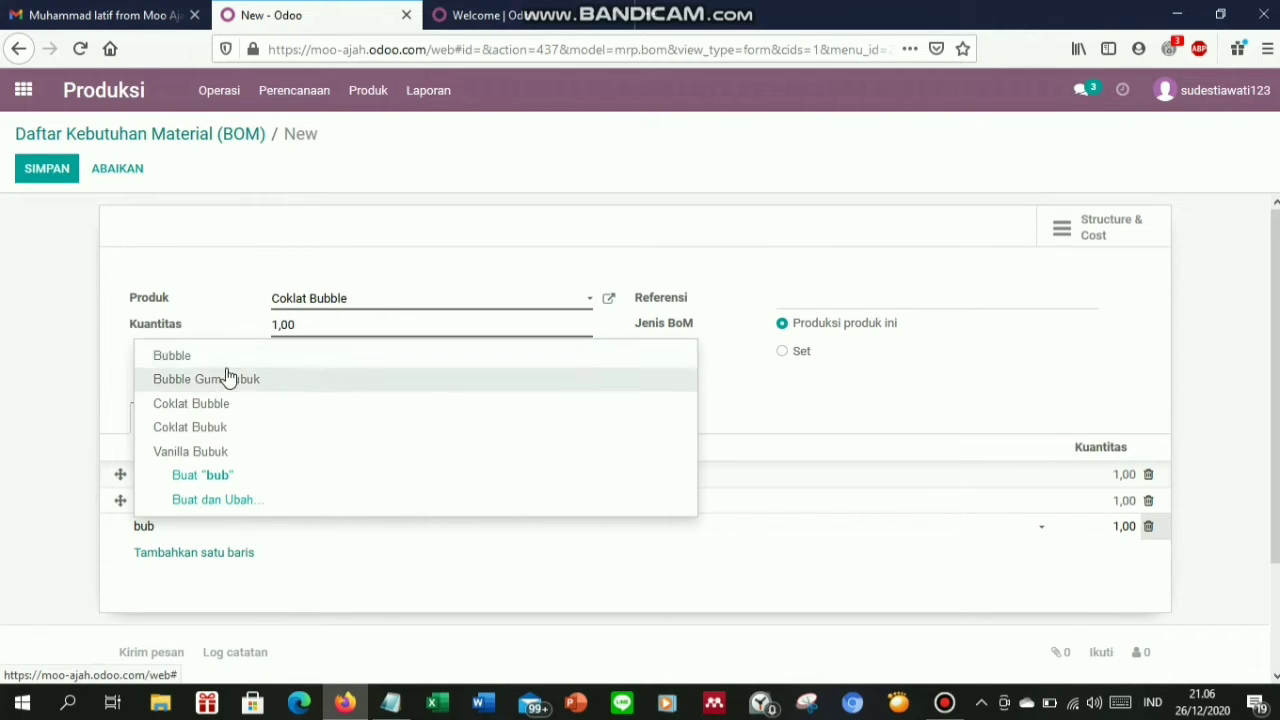
left_click(229, 374)
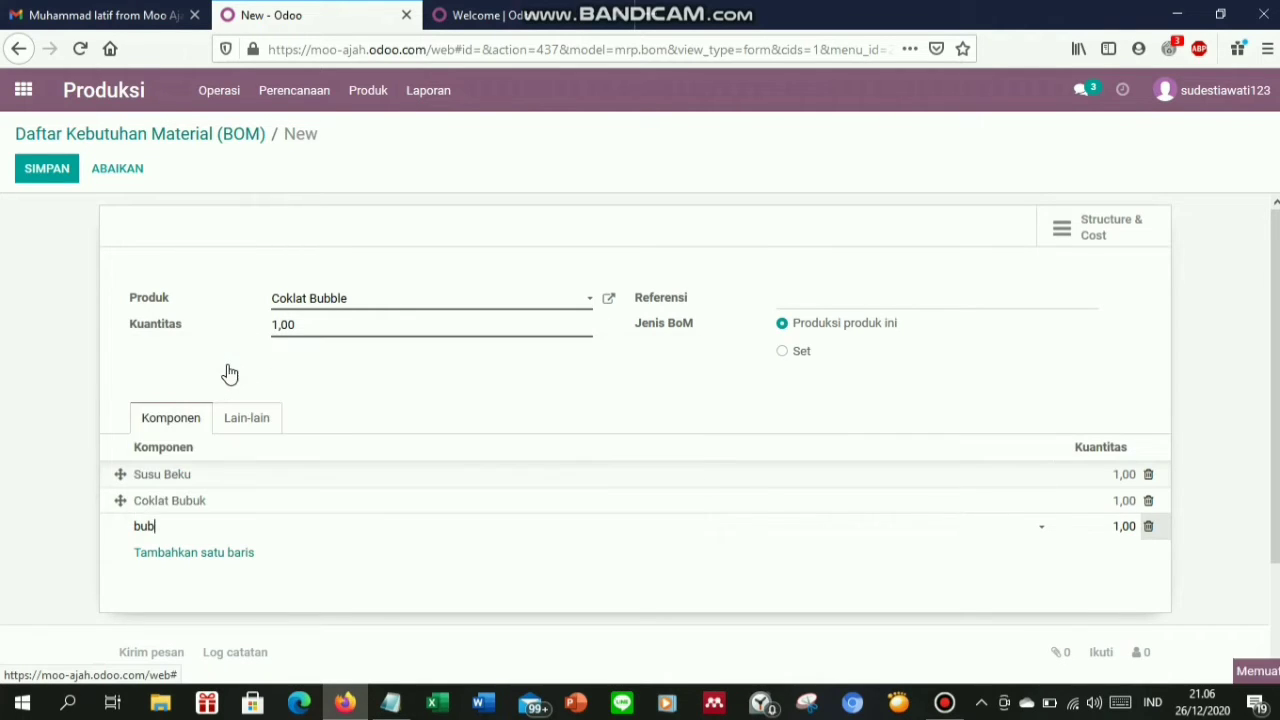
left_click(184, 561)
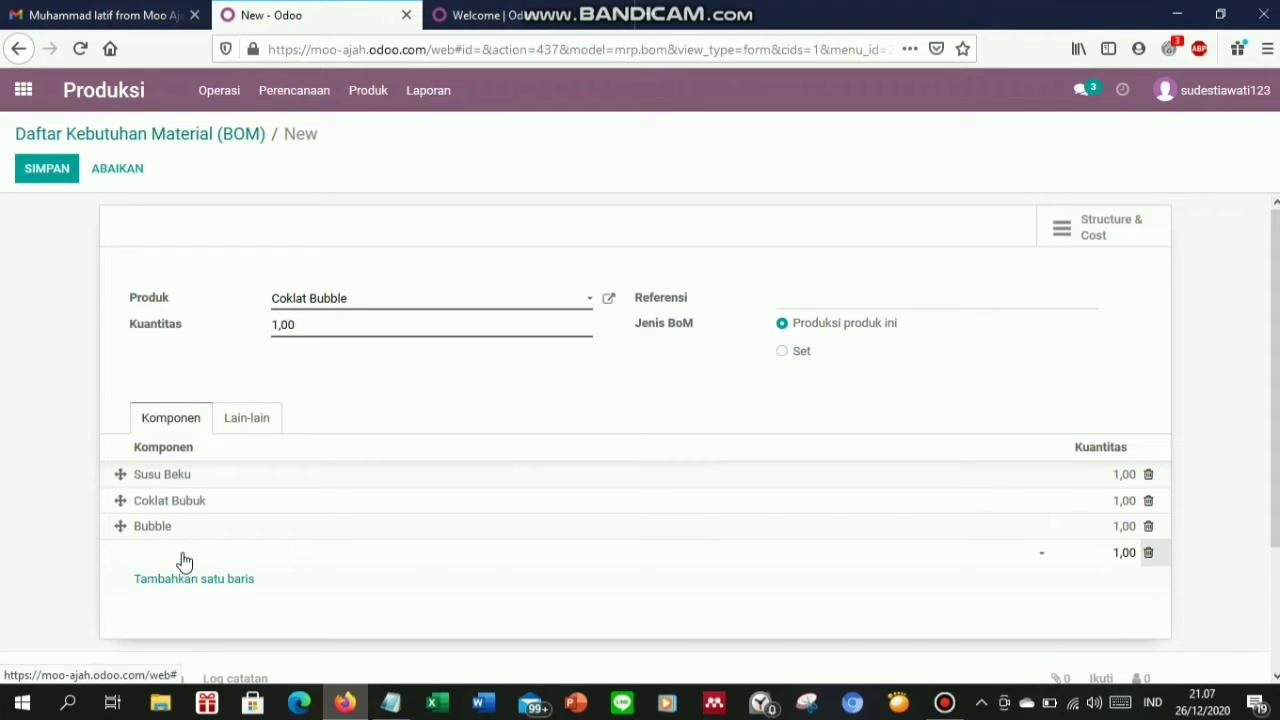
type("gula")
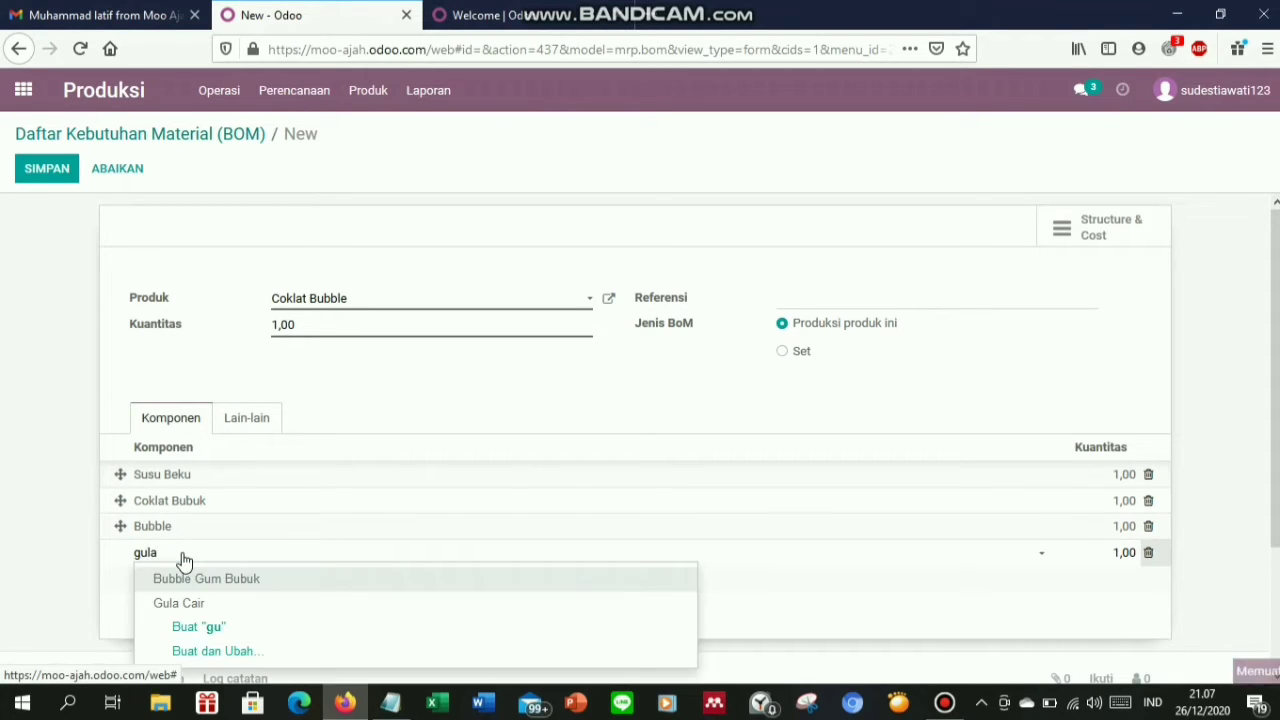
left_click(193, 593)
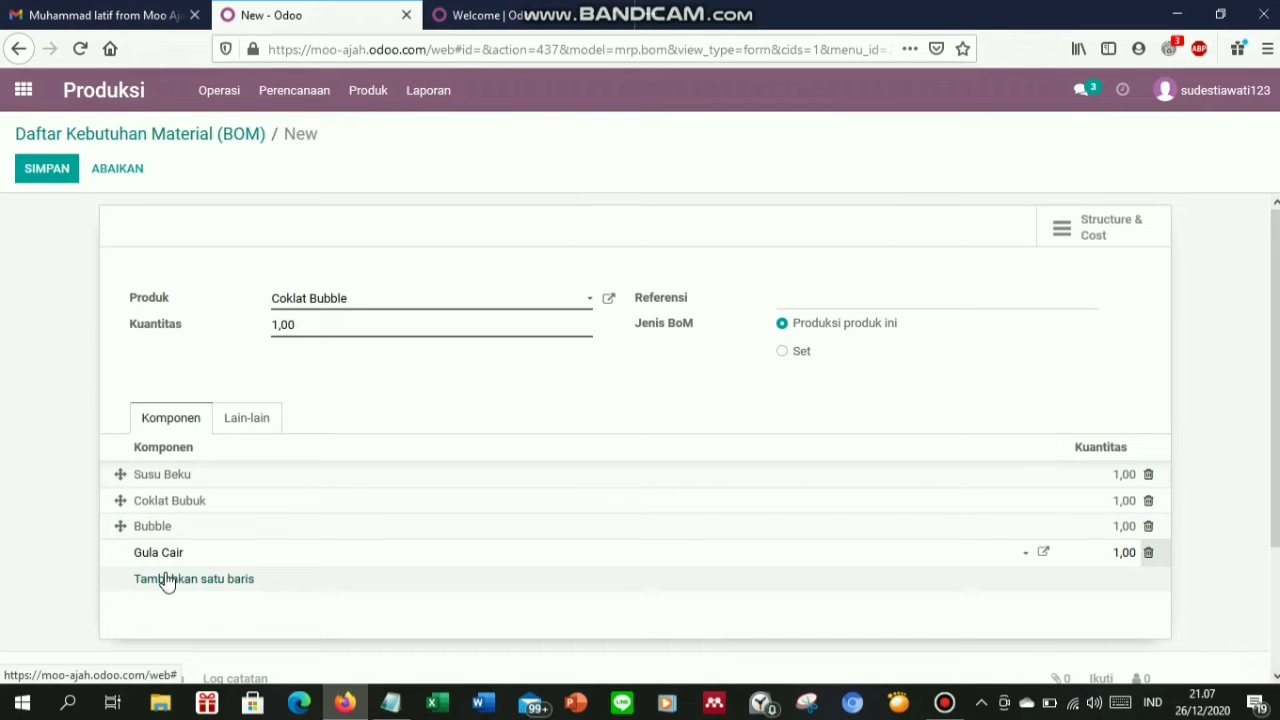
type("cu")
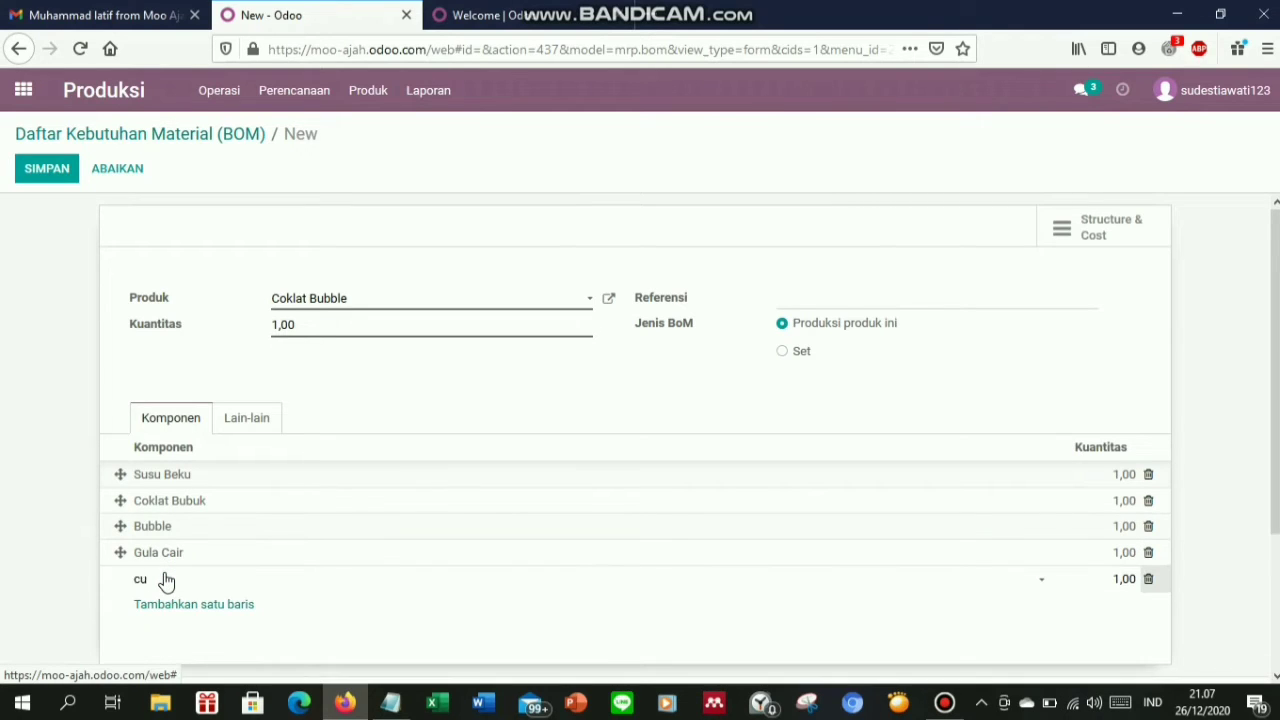
type("p")
left_click(172, 606)
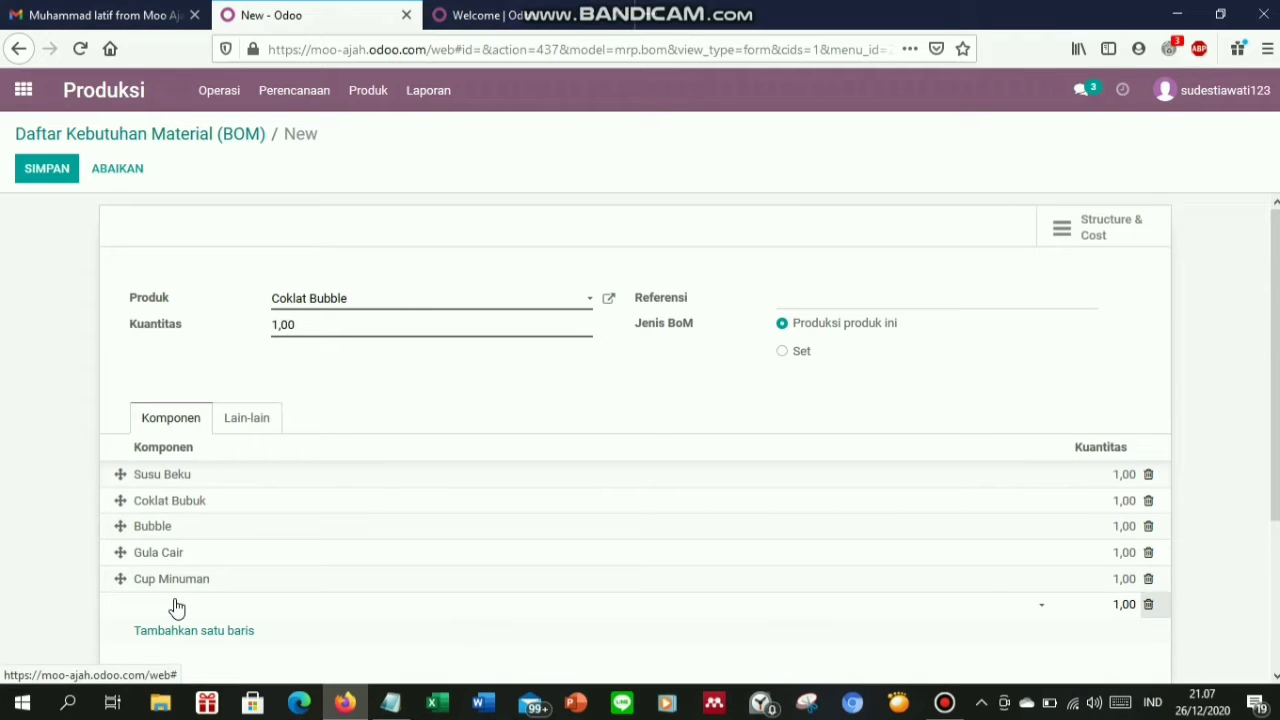
type("sedo")
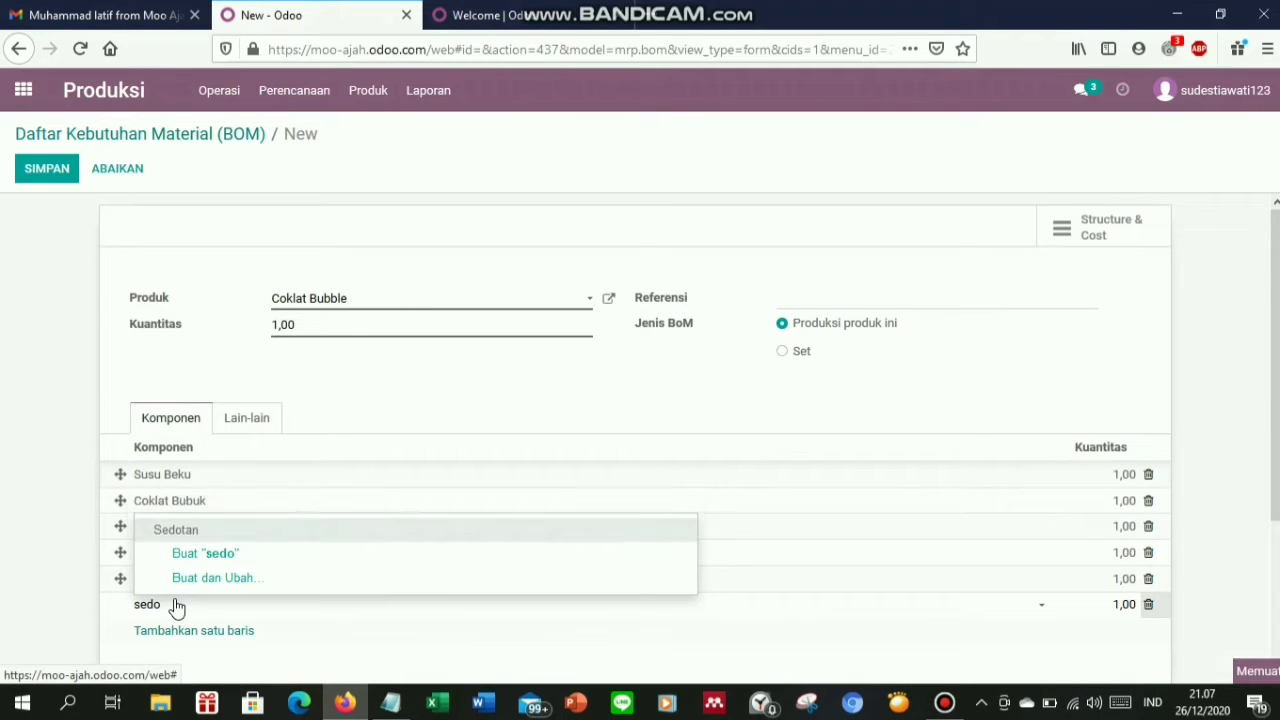
left_click(187, 530)
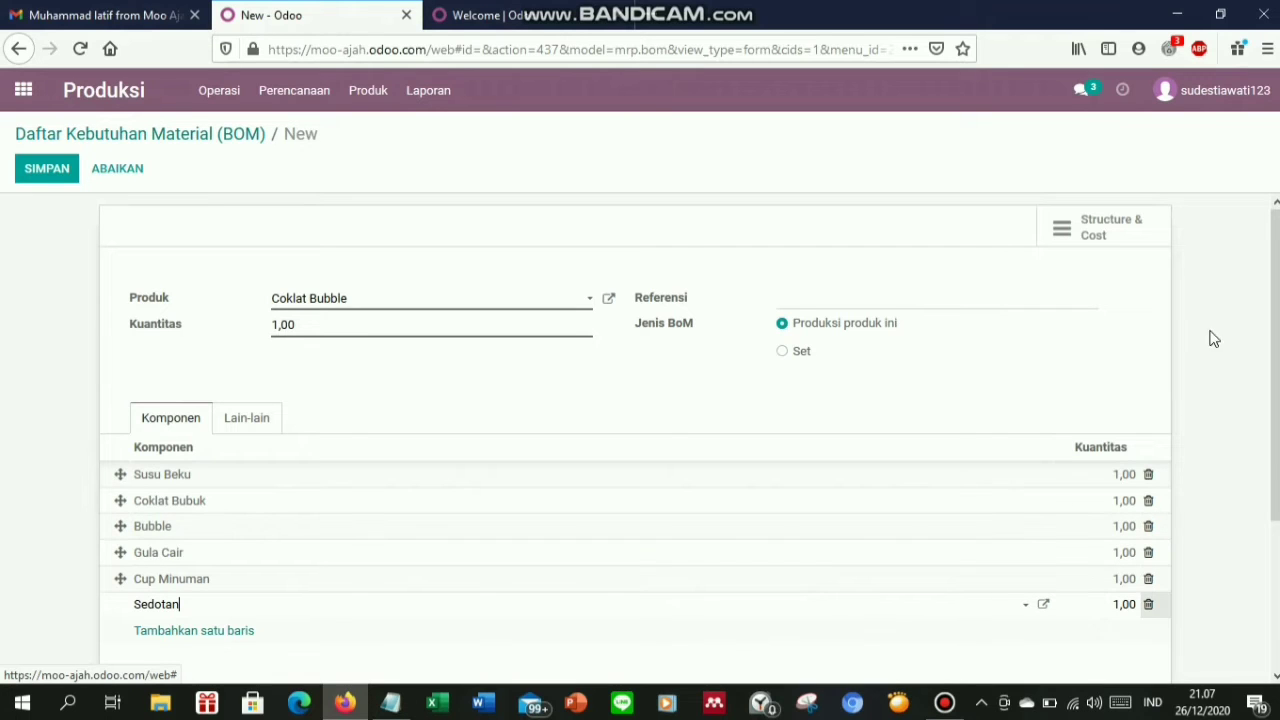
left_click(1122, 472)
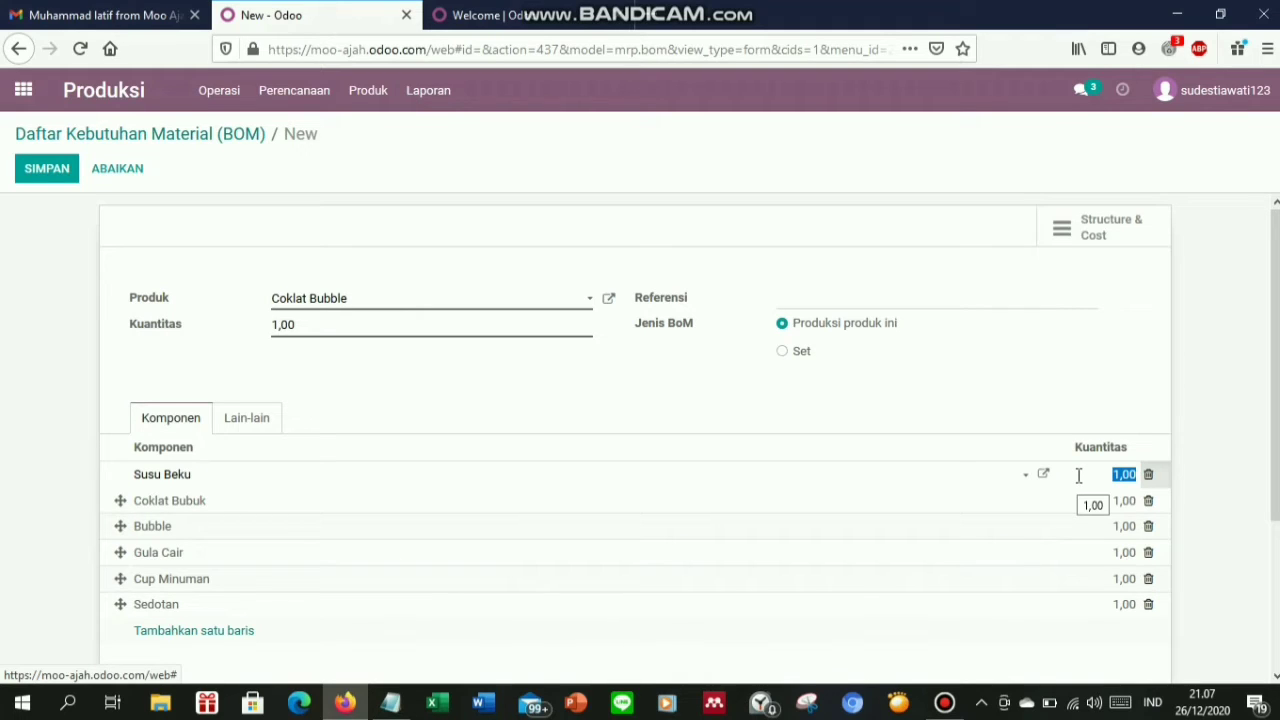
Set Susu Beku and Coklat Bubuk quantities to 0,02 each
type("0,02")
left_click(1127, 502)
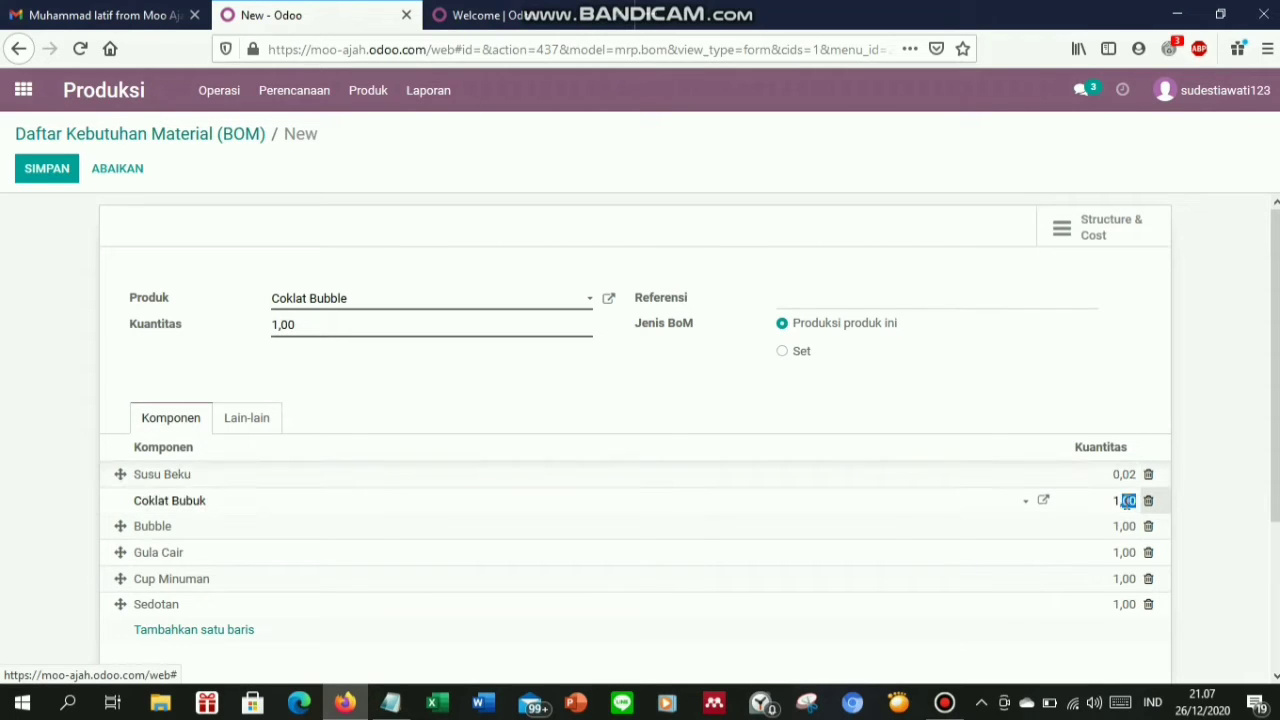
key("BackSpace")
type("02")
key("BackSpace")
key("BackSpace")
key("BackSpace")
key("BackSpace")
type("0,02")
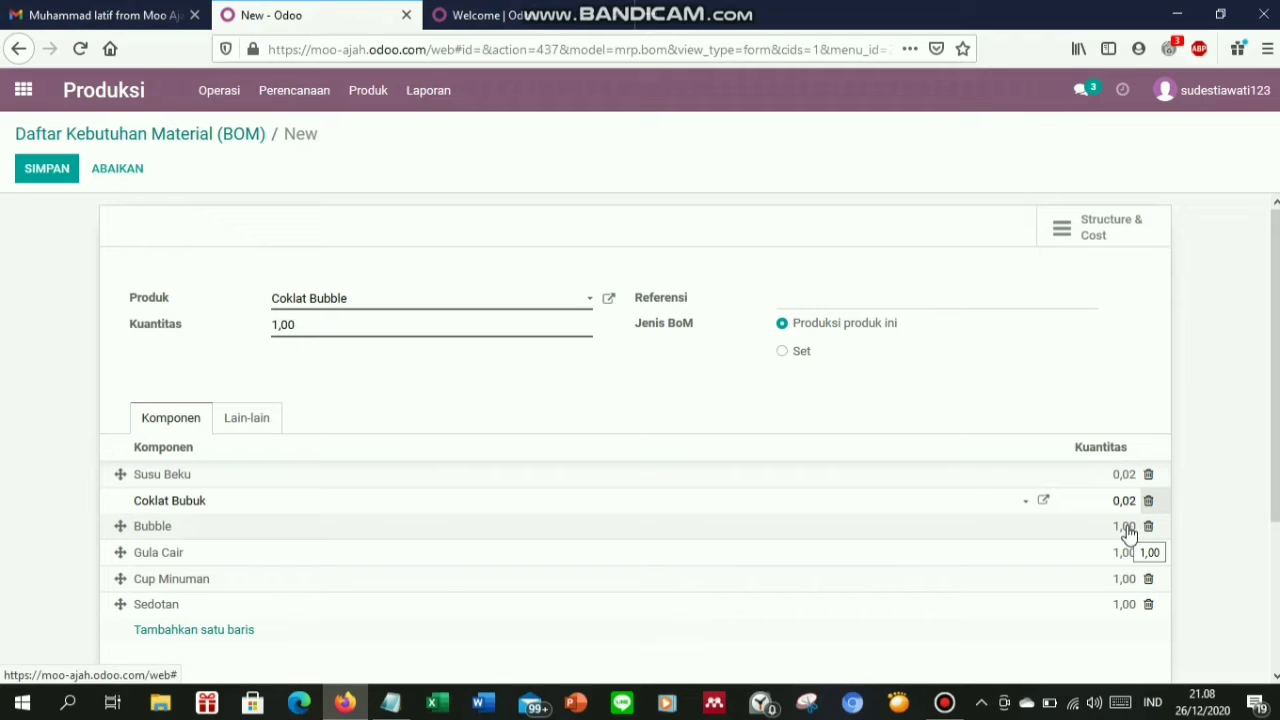
Set Bubble to 0,05, Gula Cair to 0,03, and Cup Minuman and Sedotan to 0,01
left_click(1128, 530)
type("0")
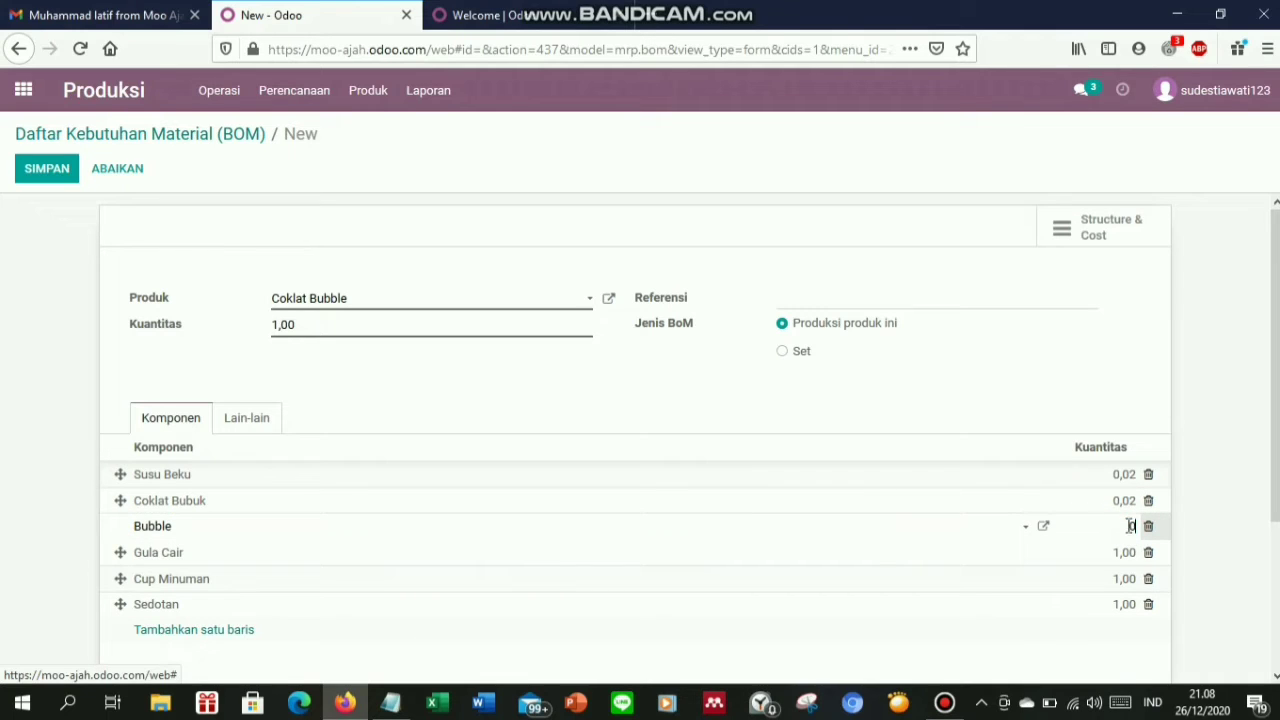
type(",05")
left_click(1127, 555)
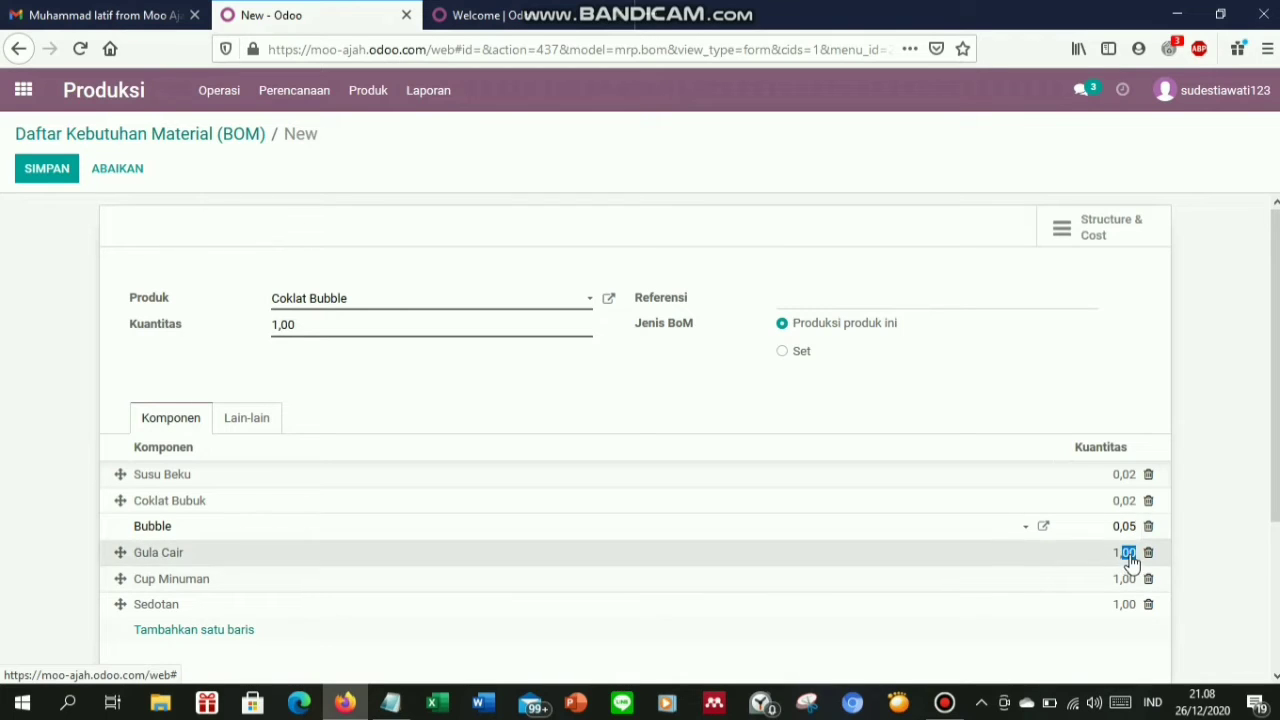
type("0,03")
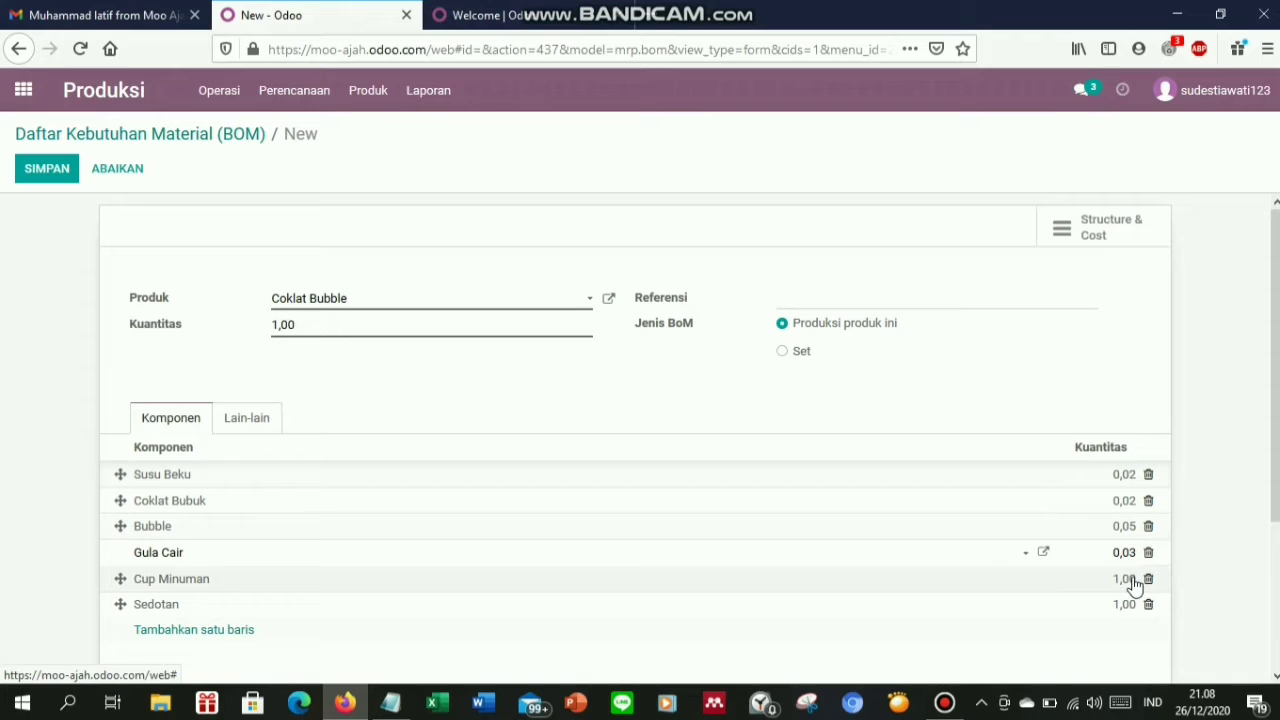
left_click(1128, 580)
key("BackSpace")
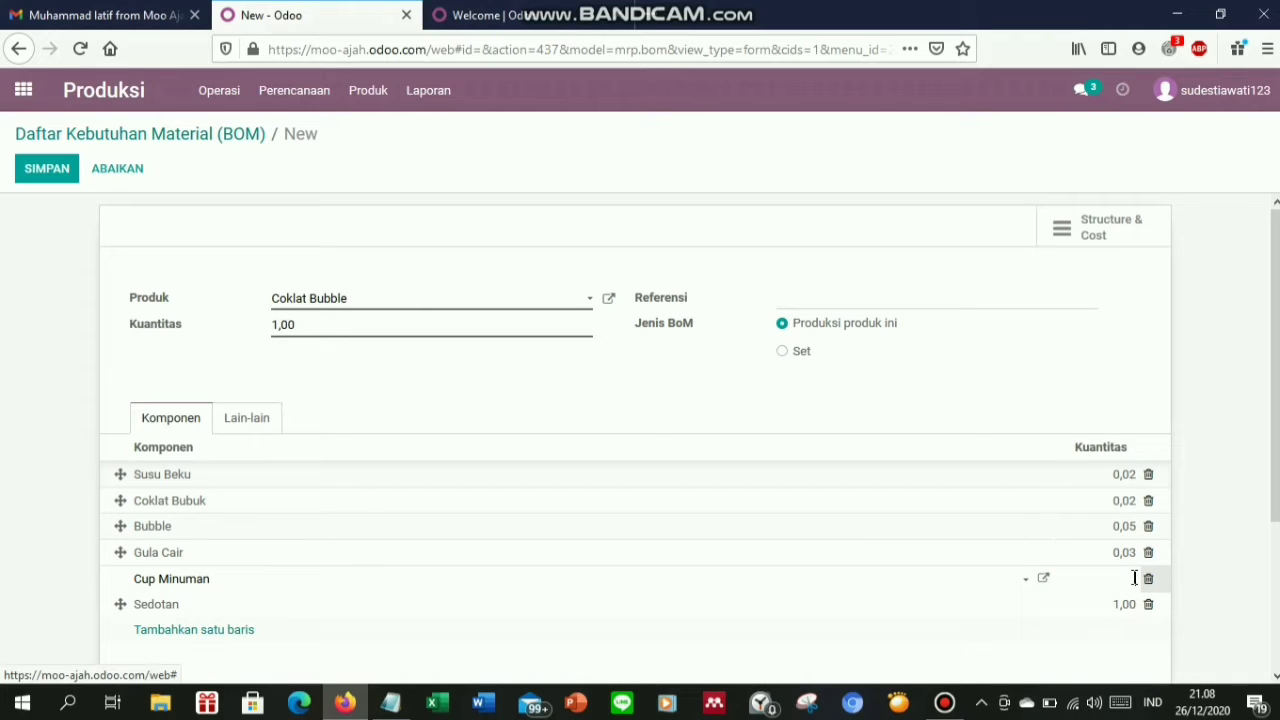
type("0,01")
left_click(1126, 605)
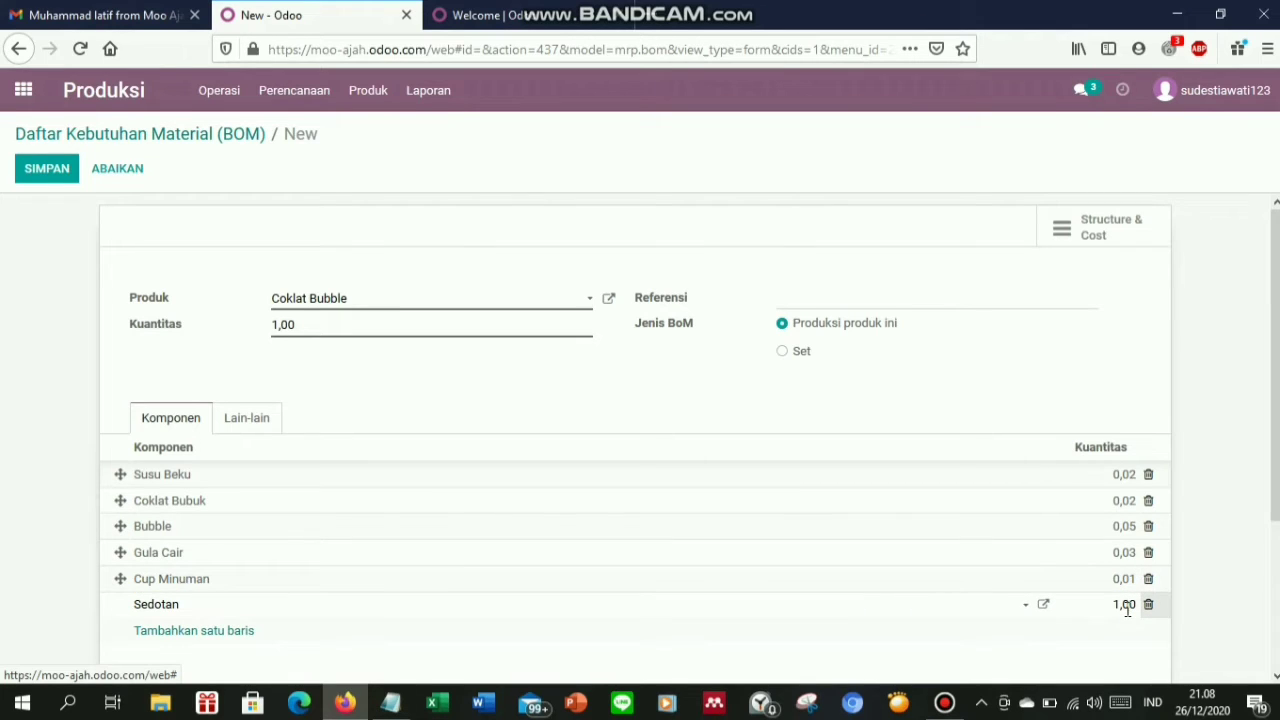
key("BackSpace")
type("0,01")
Save the Coklat Bubble bill of materials past the warning and return to the BOM list
left_click(266, 423)
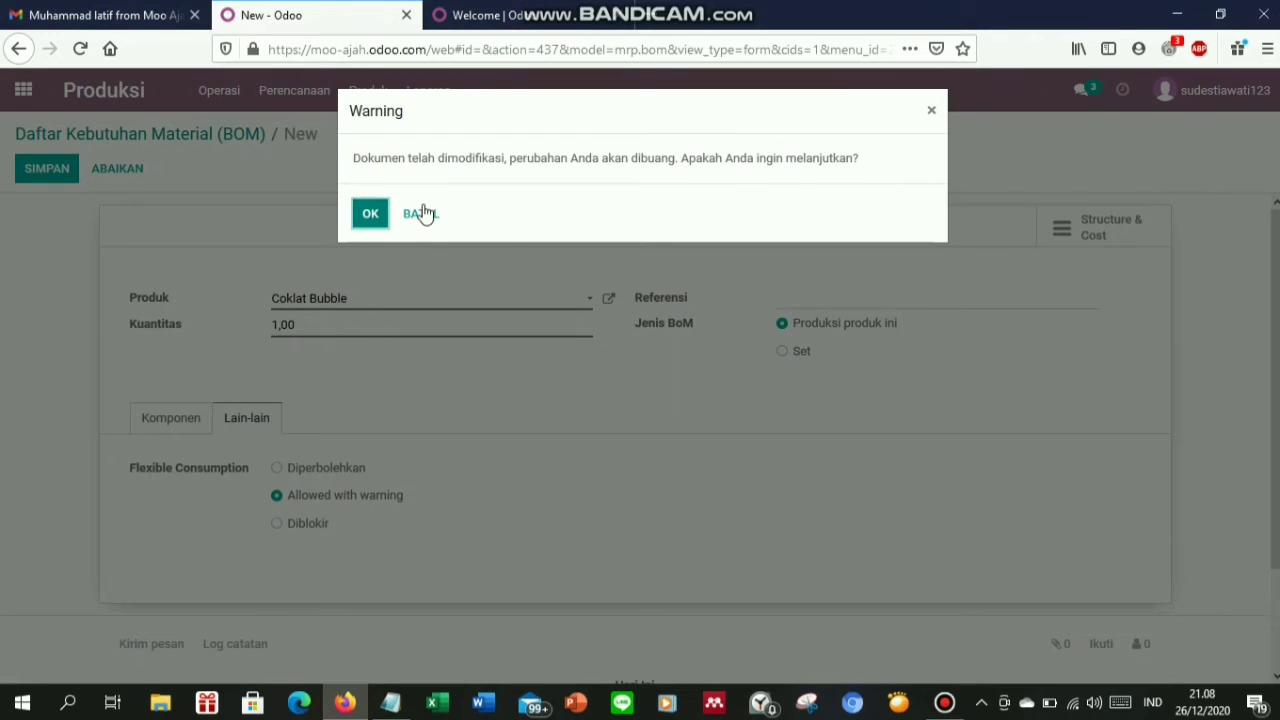
left_click(933, 112)
left_click(174, 418)
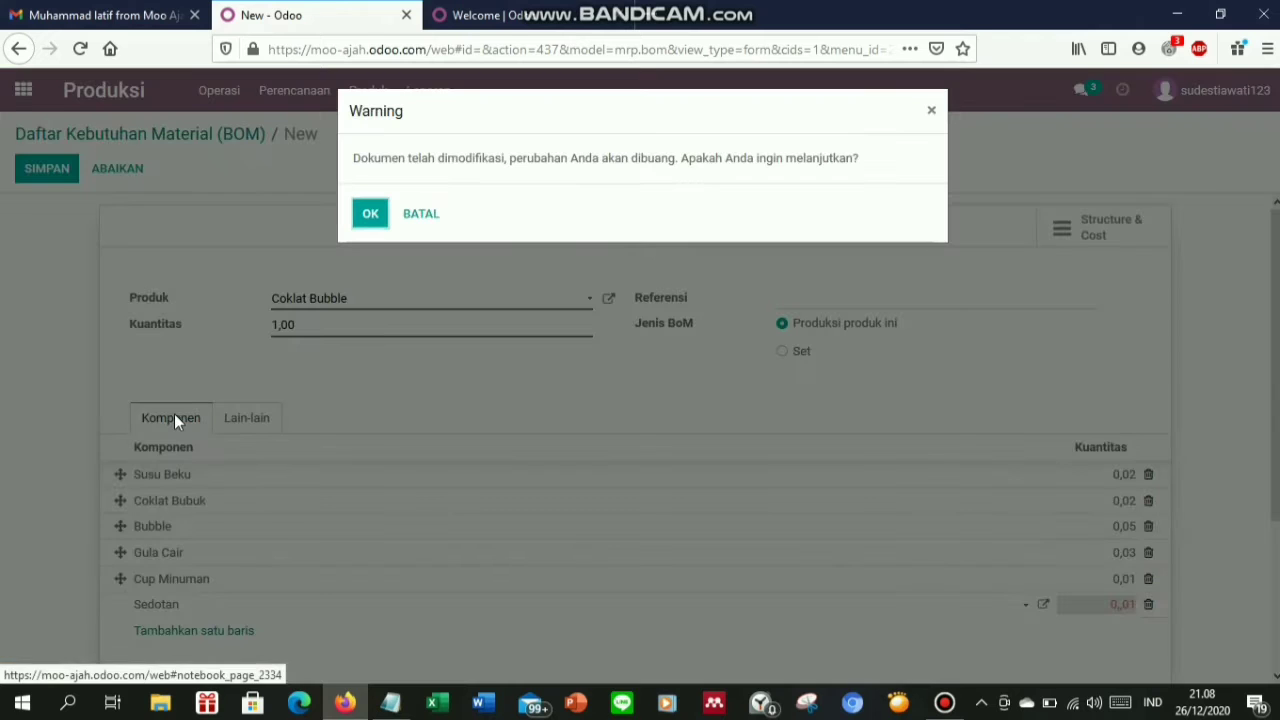
left_click(931, 113)
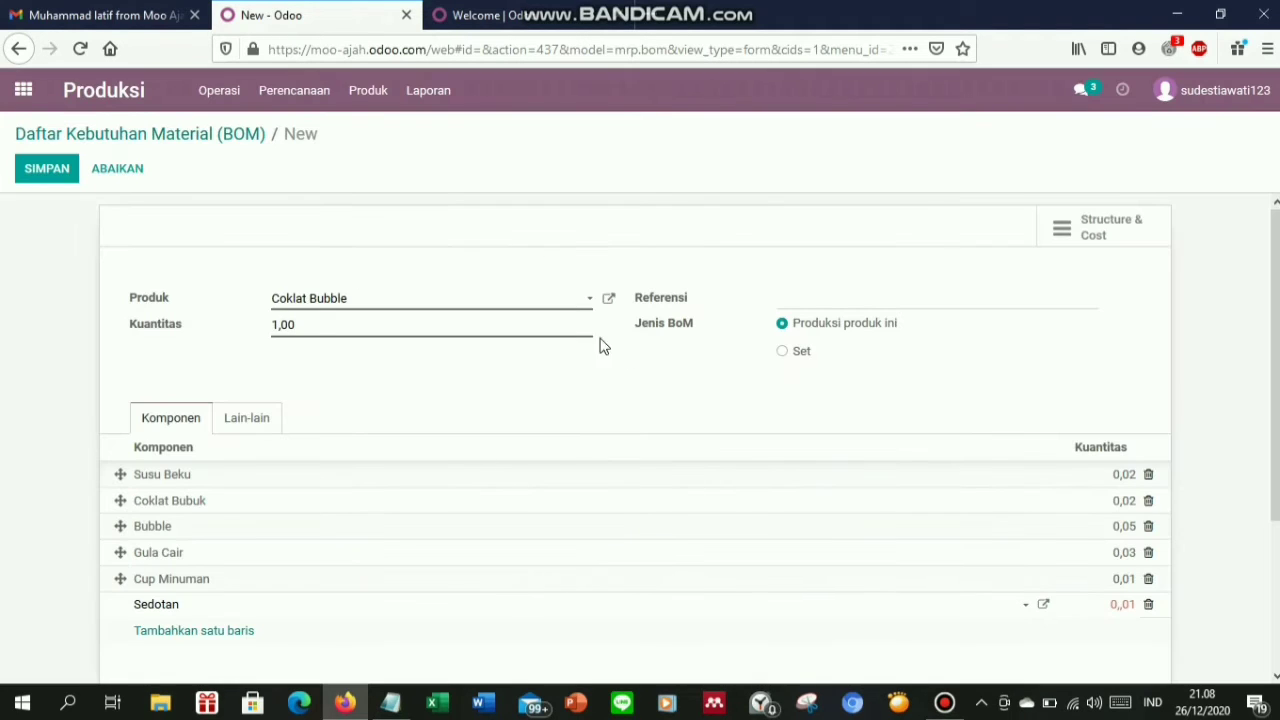
left_click(33, 179)
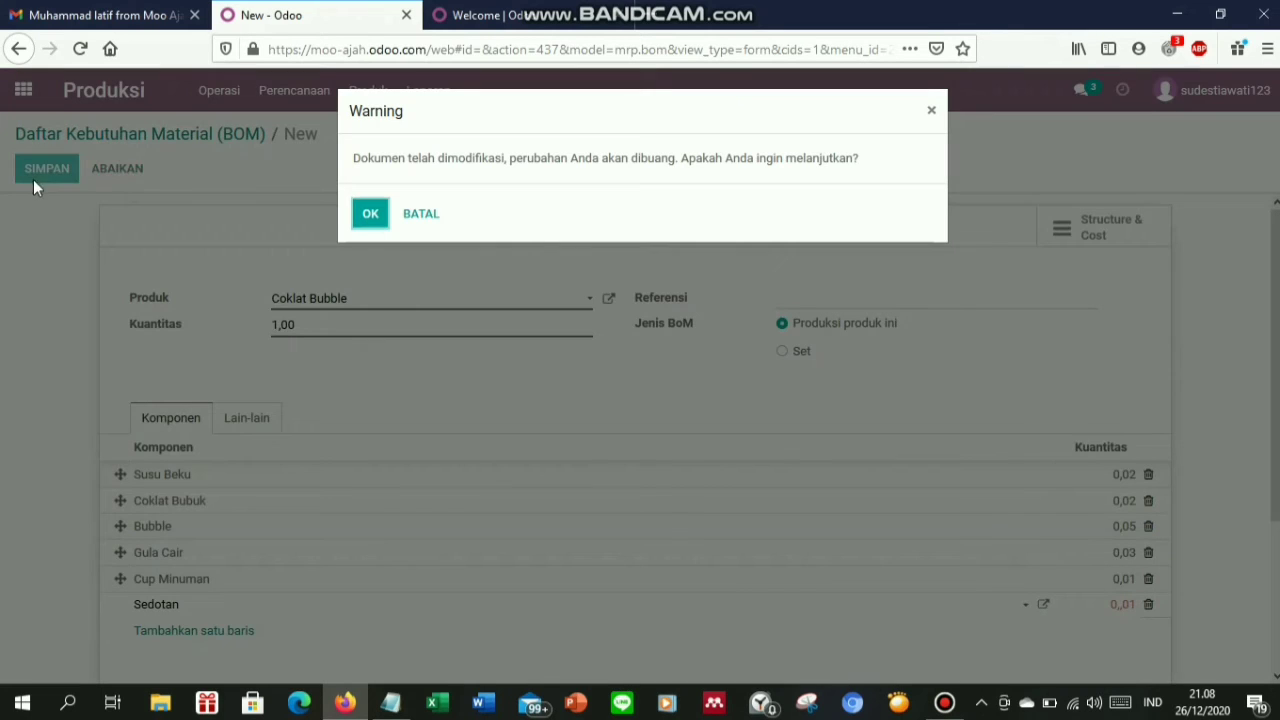
left_click(370, 216)
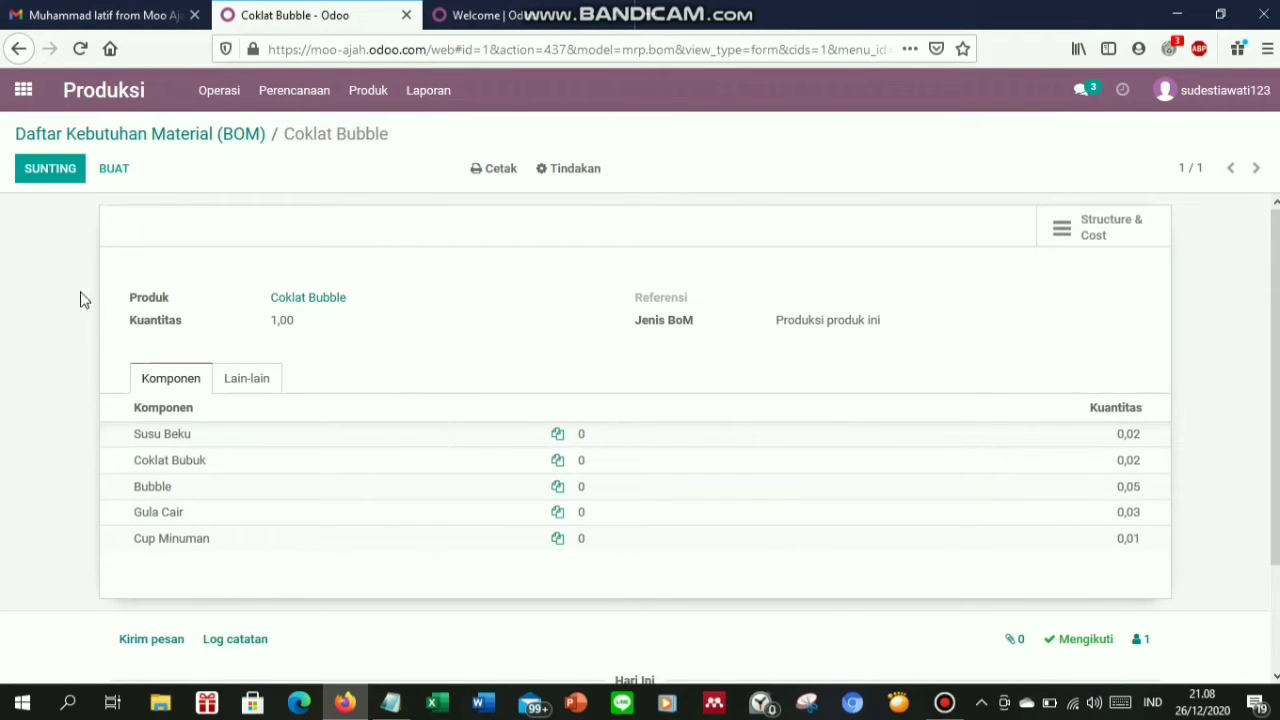
left_click(108, 144)
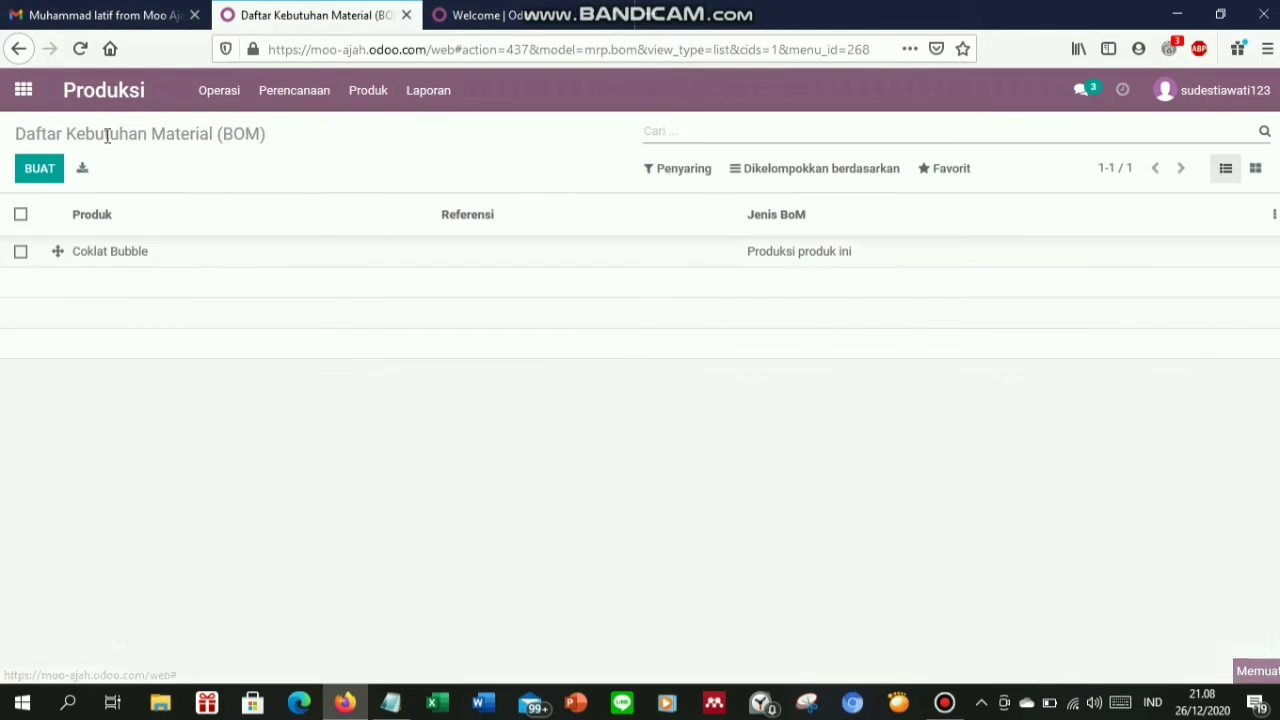
Start a new bill of materials, creating the product Vanilla Keju for it
left_click(40, 172)
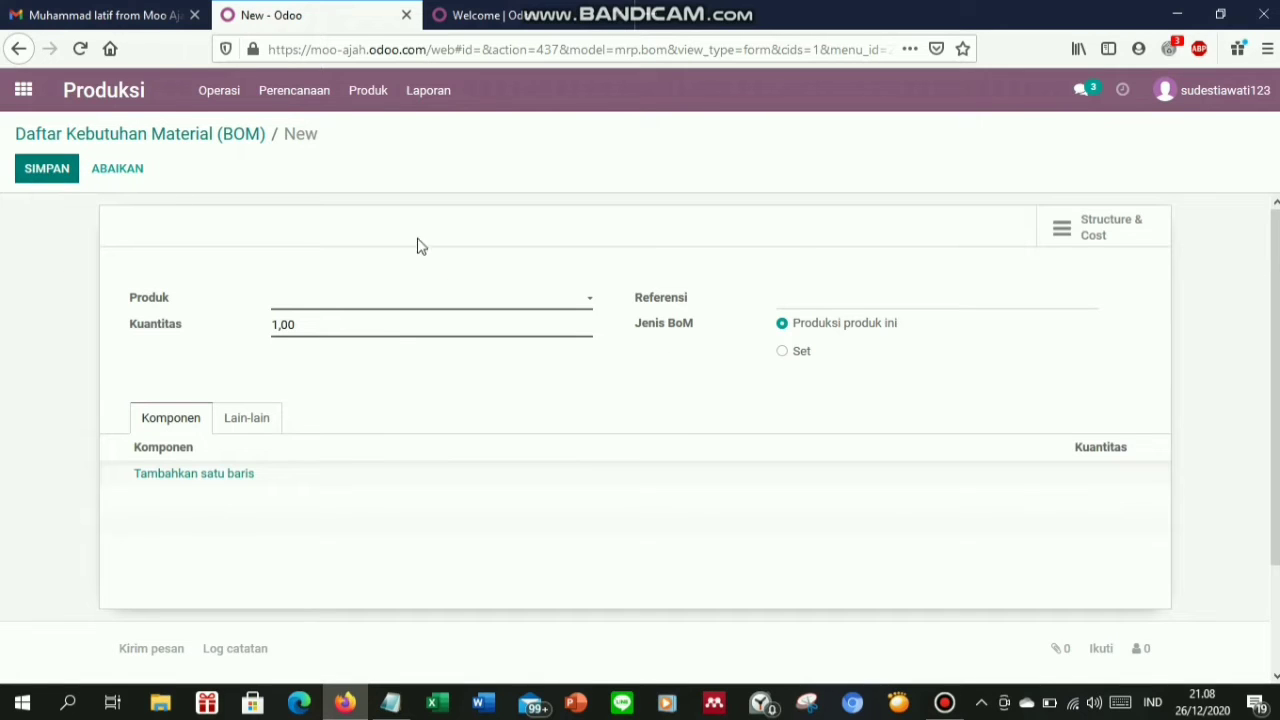
left_click(313, 311)
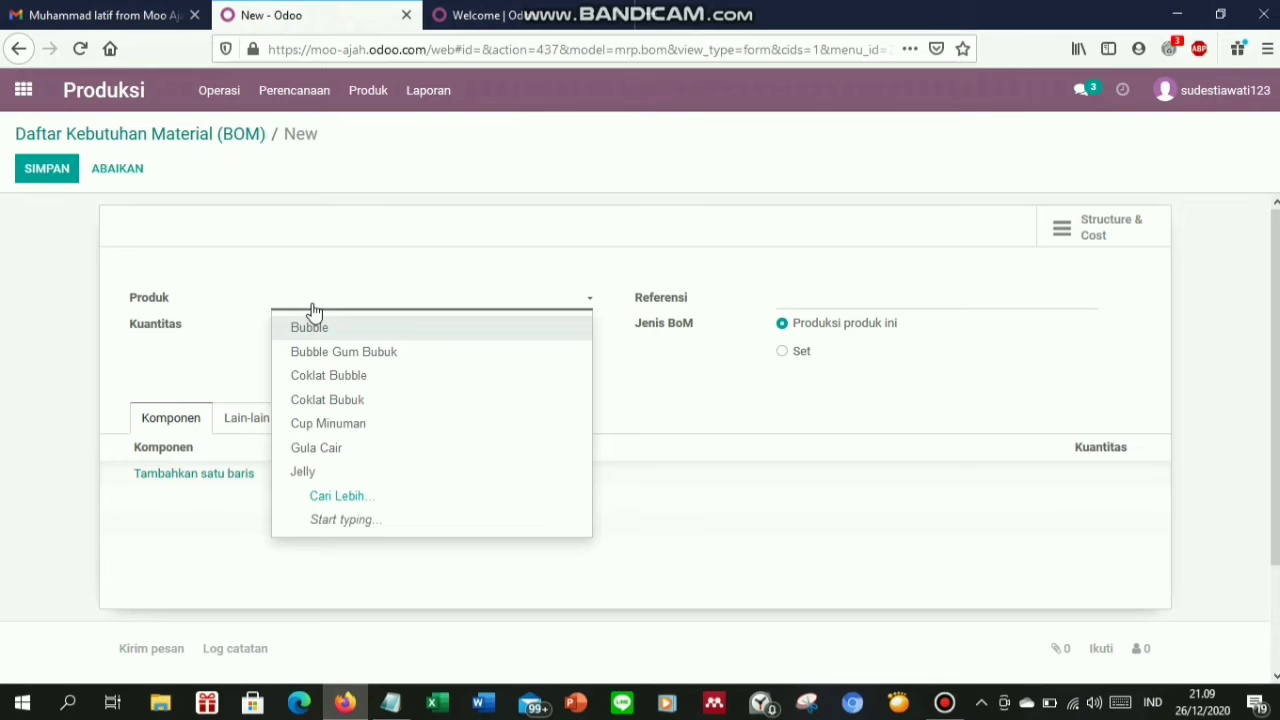
type("Vanilla Ke")
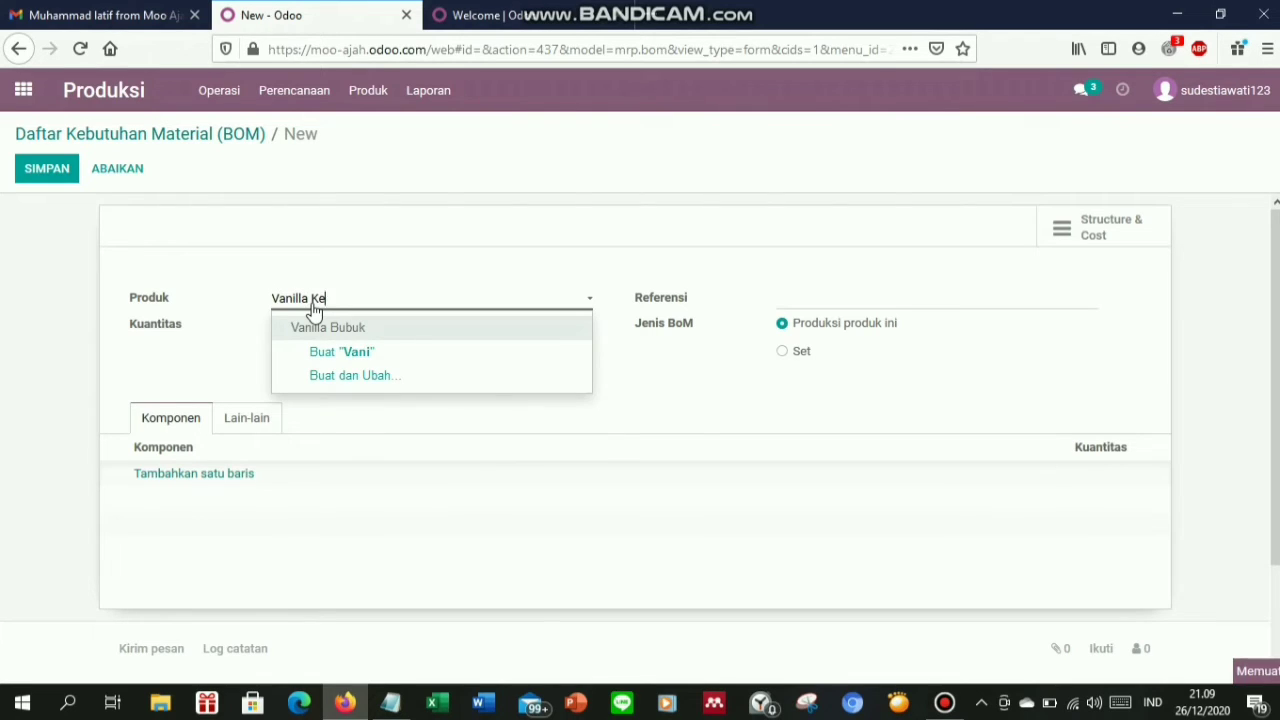
type("ju")
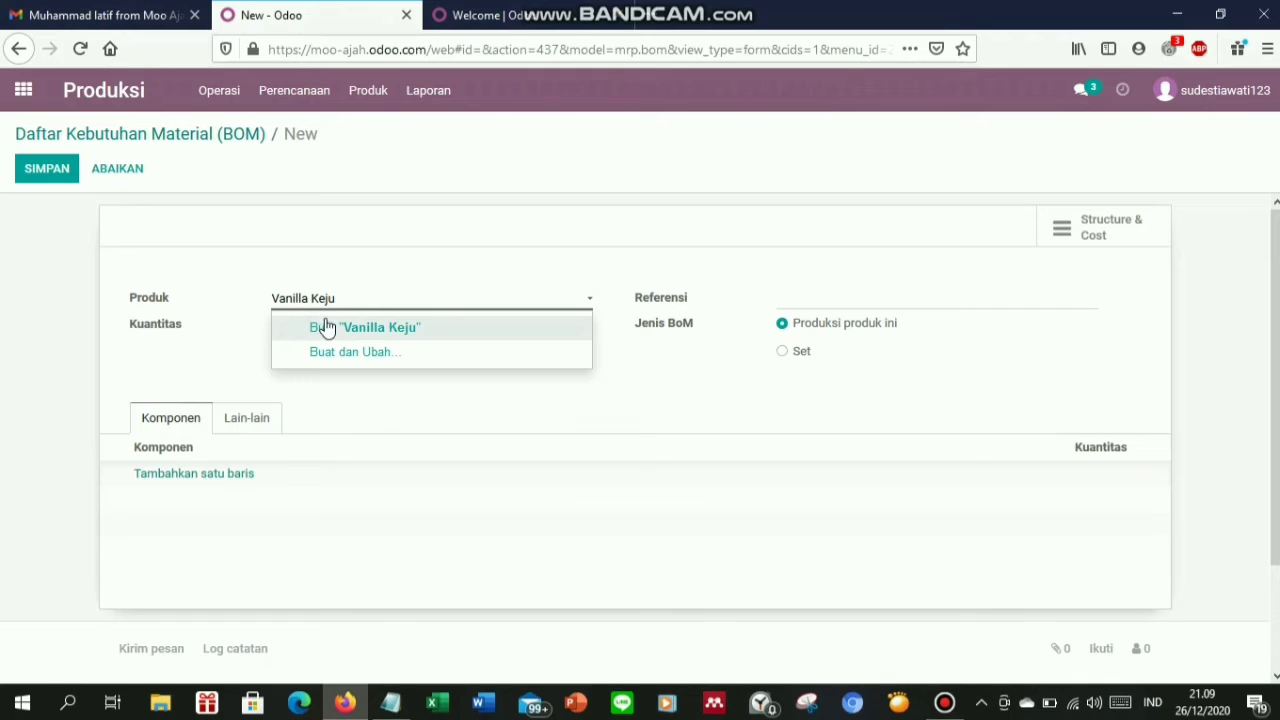
left_click(326, 328)
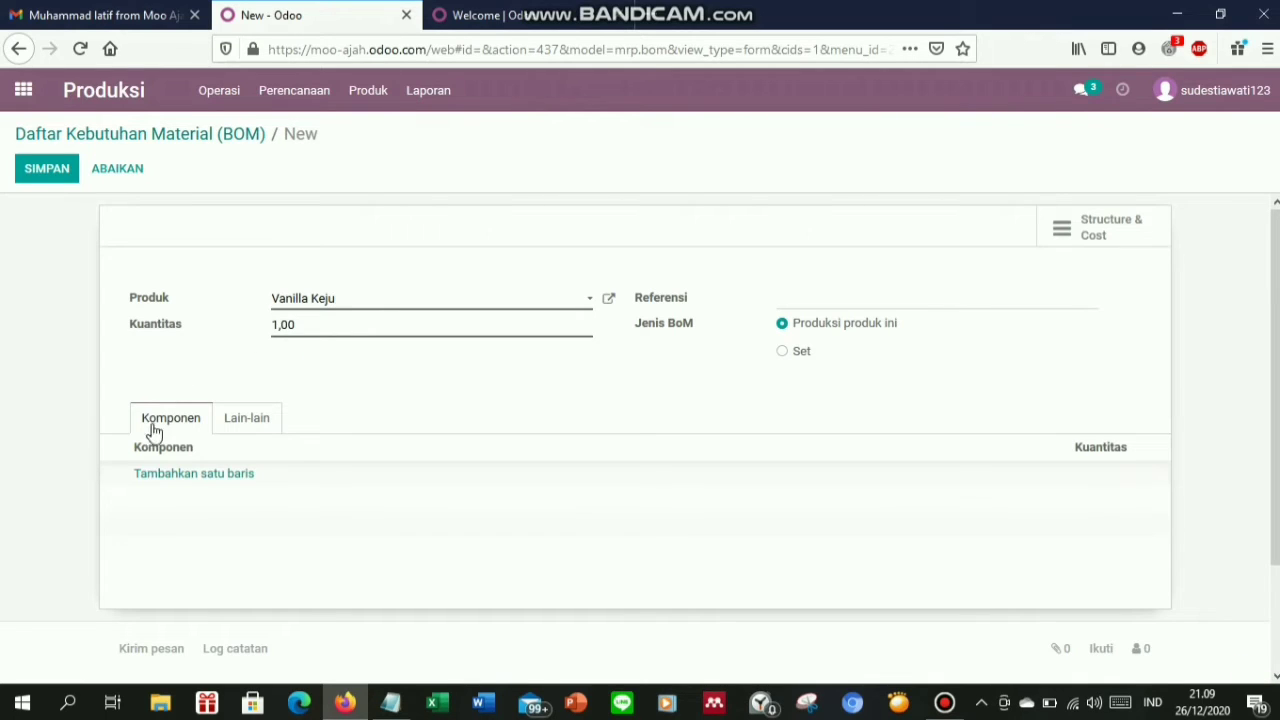
Add Susu Beku, Gula Cair and Vanilla Bubuk as components
left_click(172, 477)
type("Su")
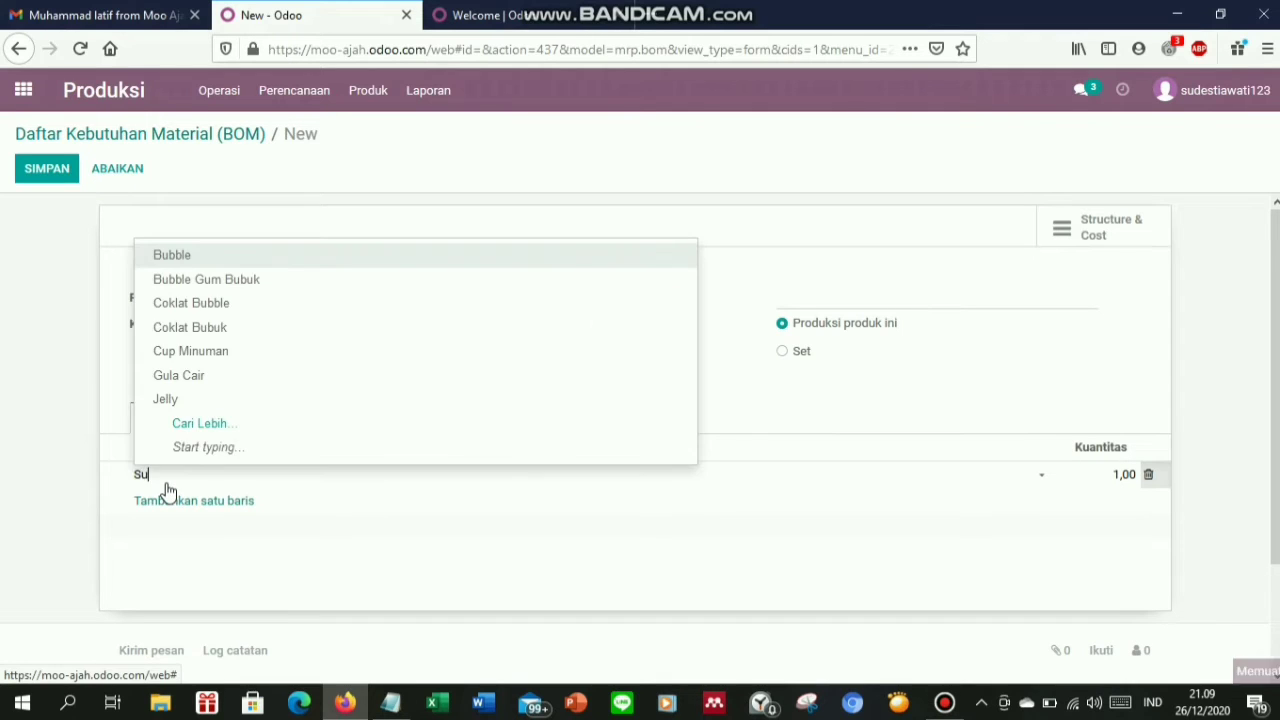
type("su")
left_click(188, 500)
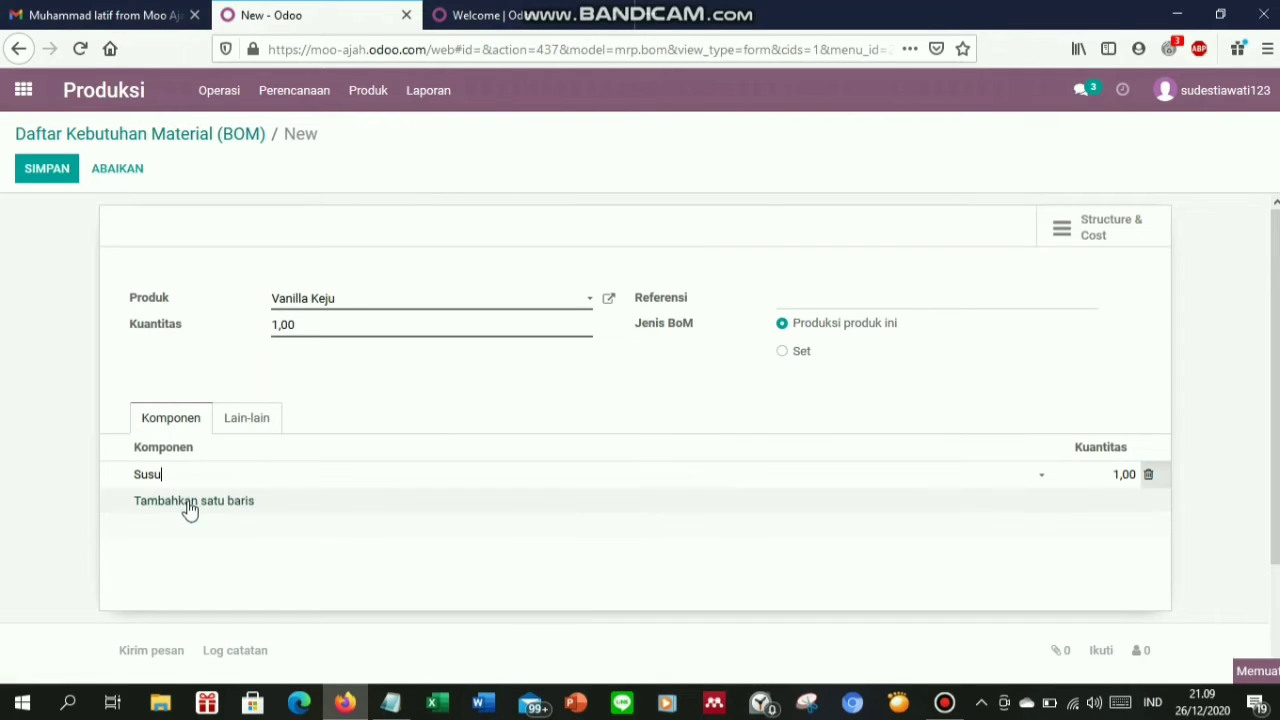
left_click(187, 508)
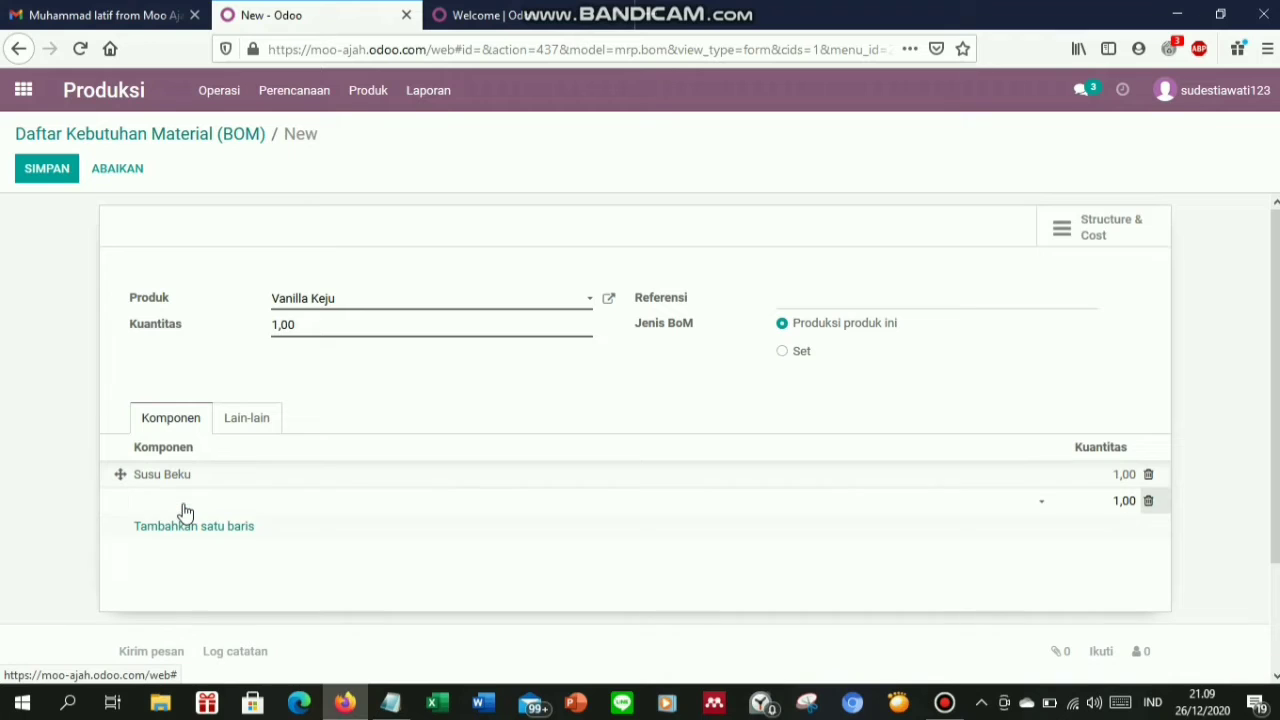
type("Gula")
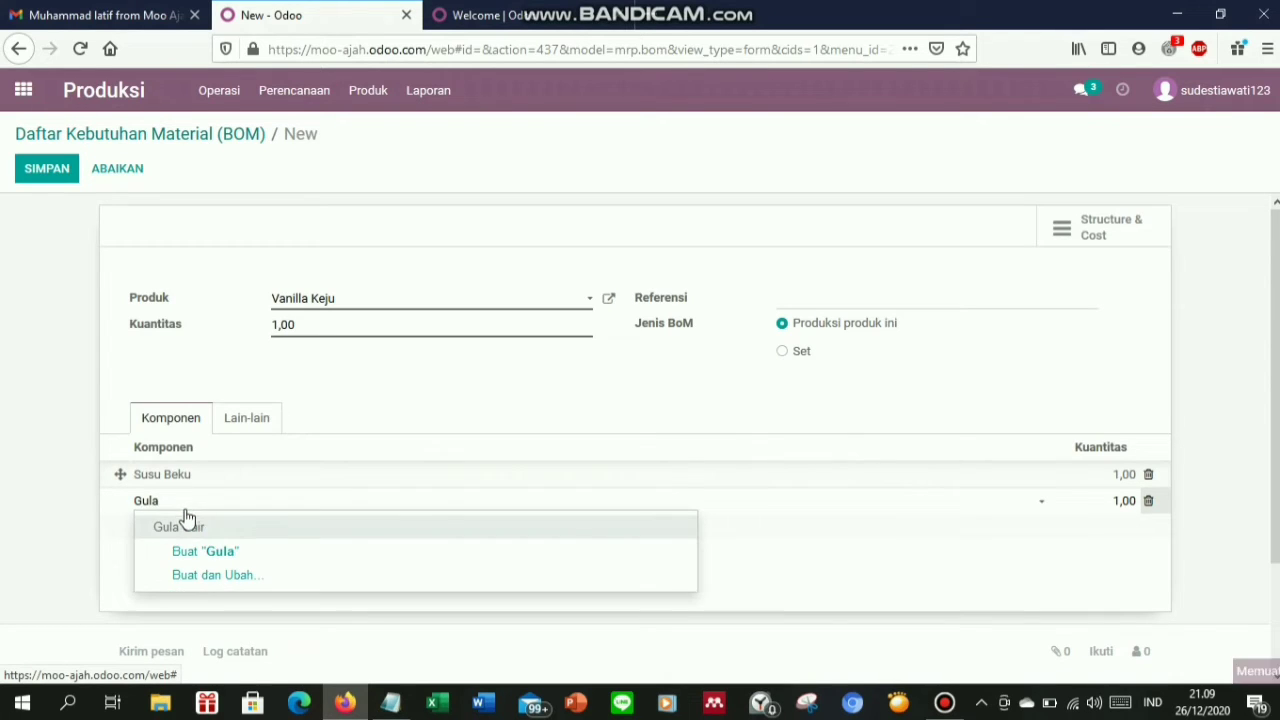
left_click(185, 524)
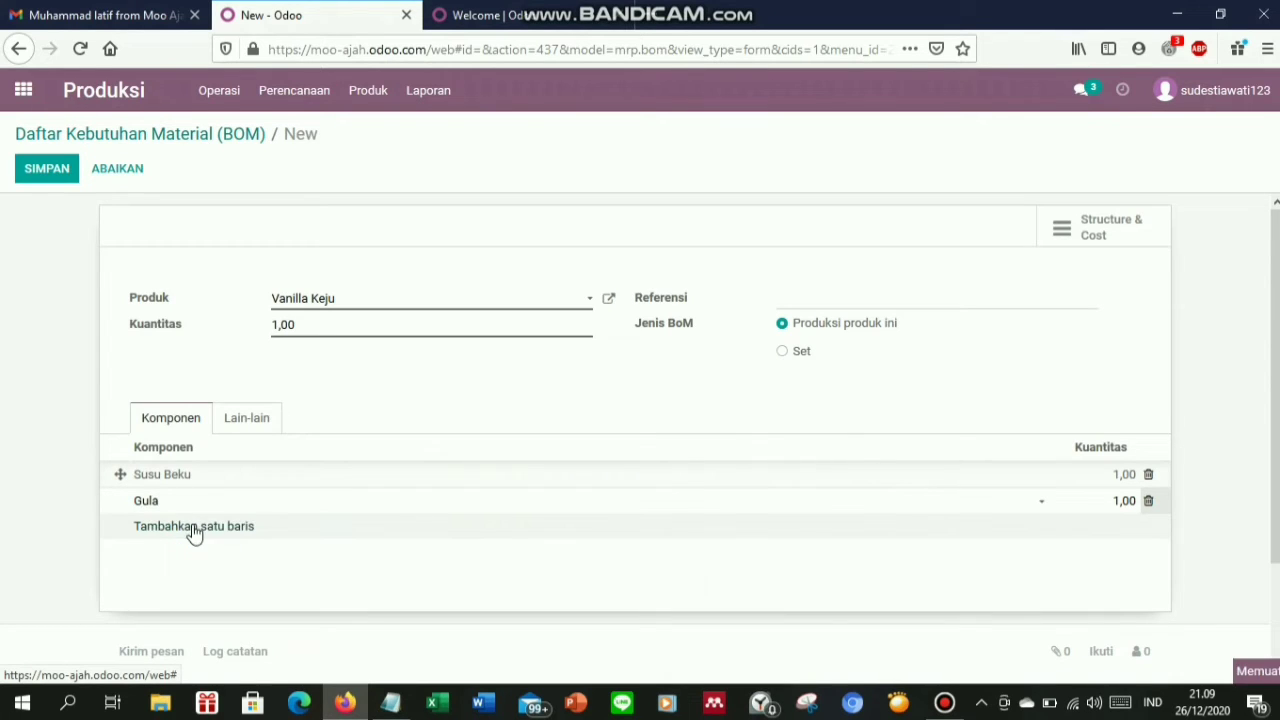
left_click(190, 533)
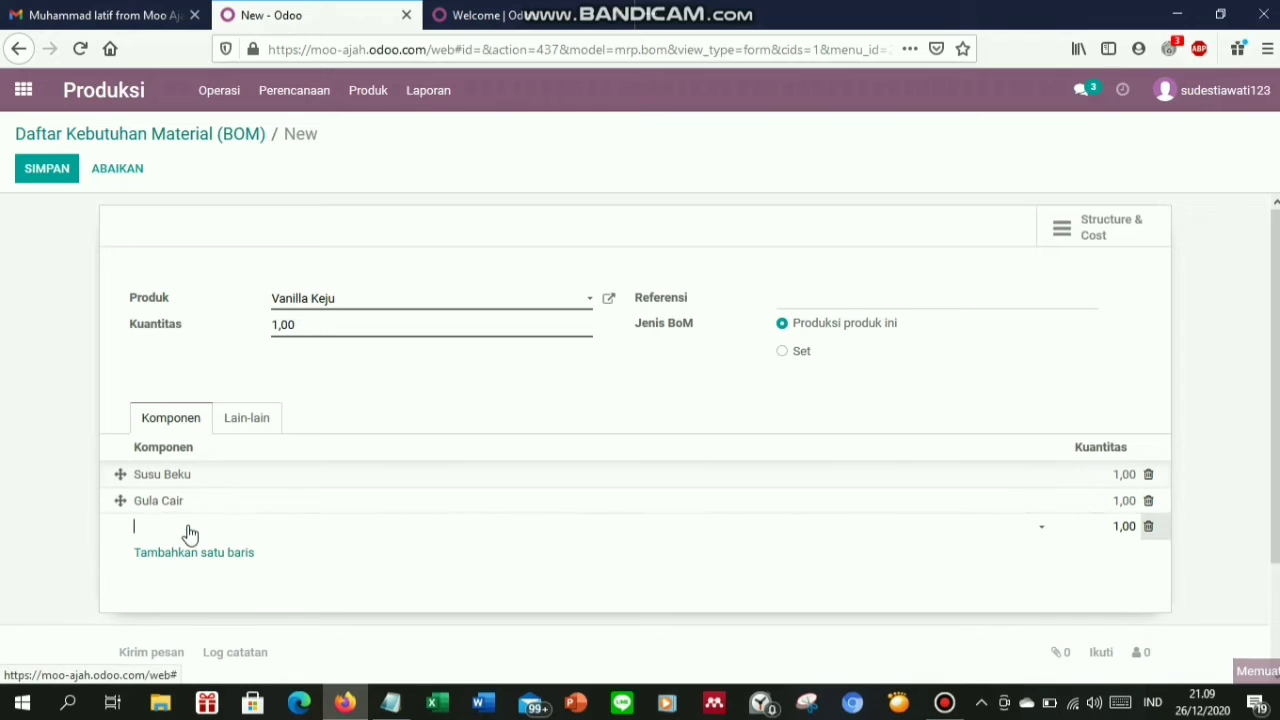
type("Vani")
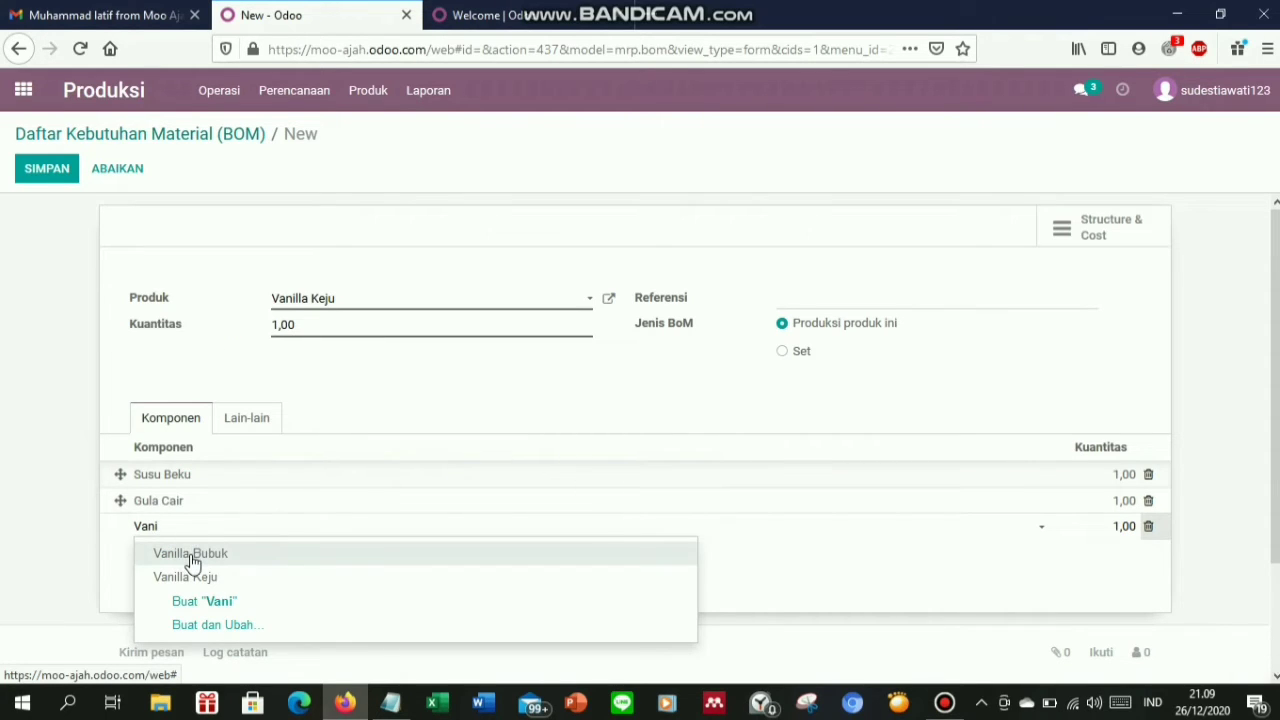
left_click(192, 556)
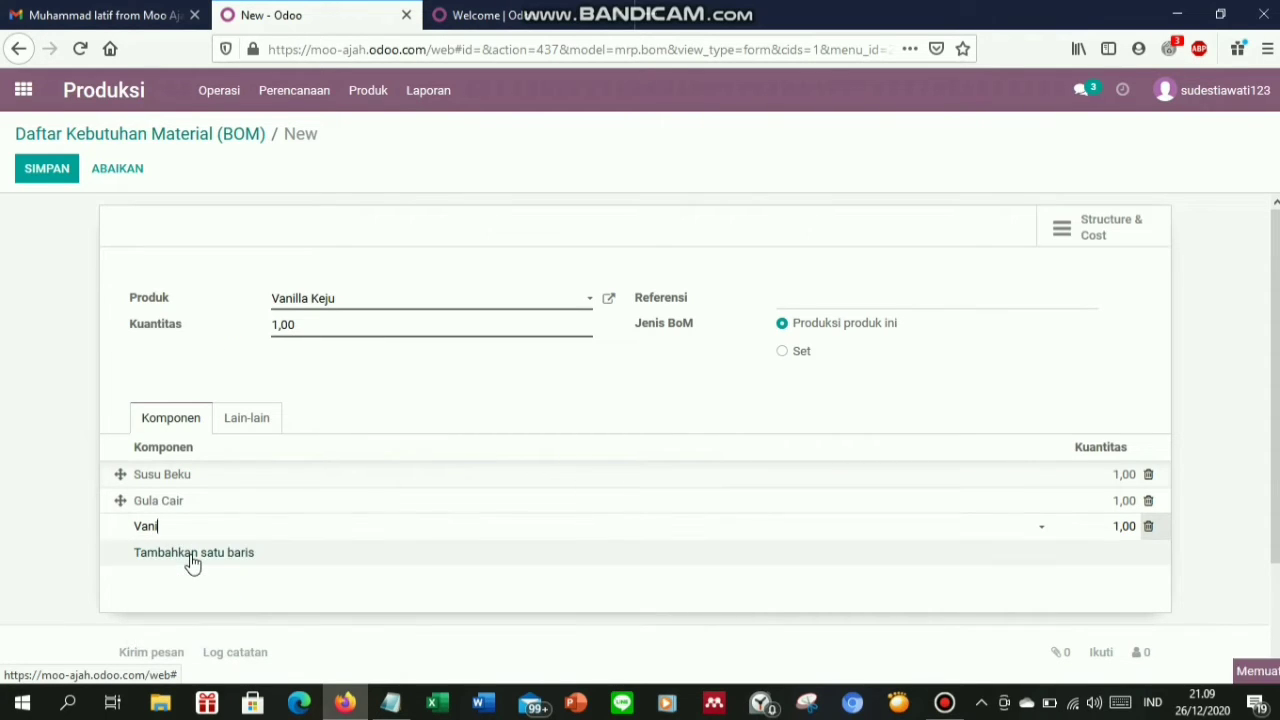
Add Keju, Cup Minuman and Sedotan as further components
left_click(177, 563)
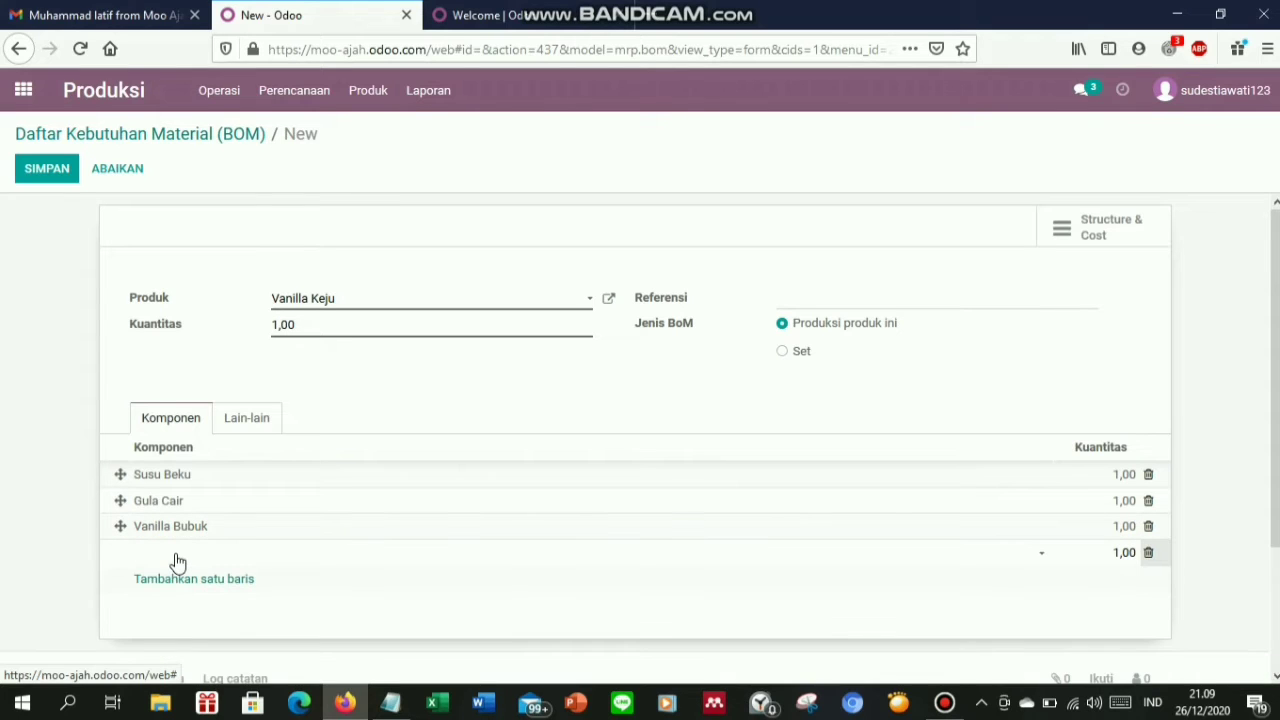
type("Kej")
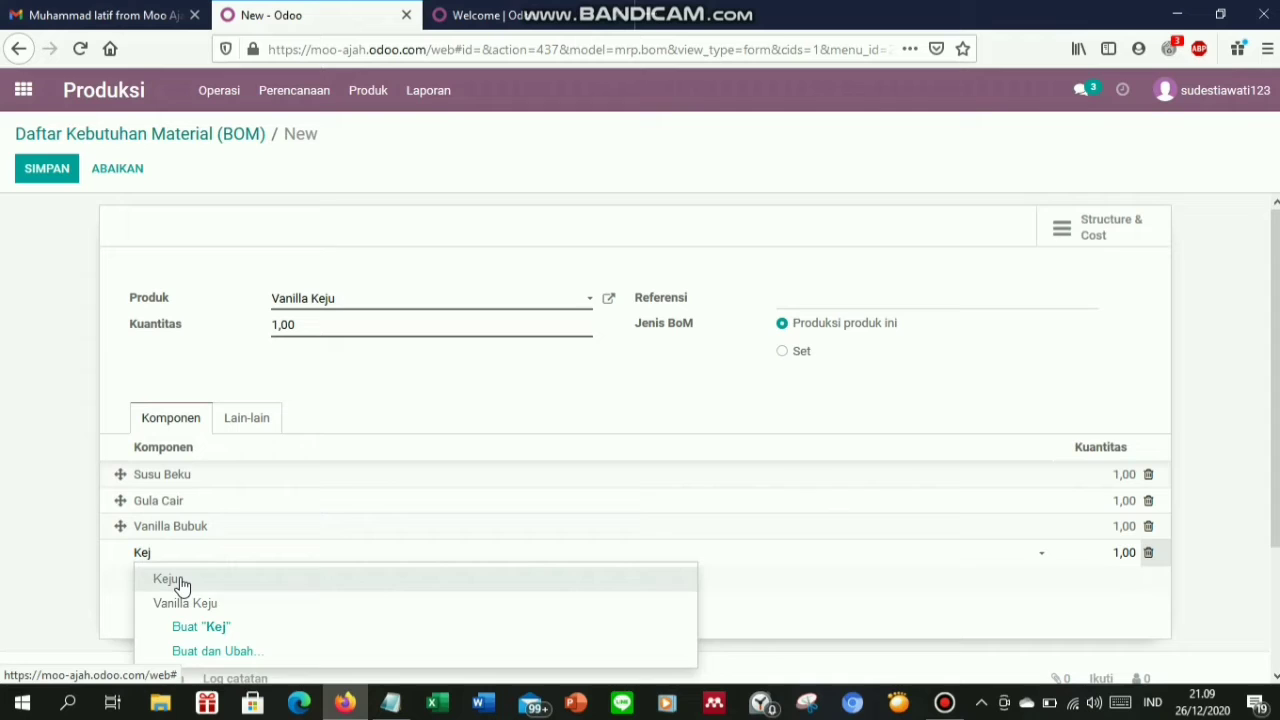
left_click(180, 582)
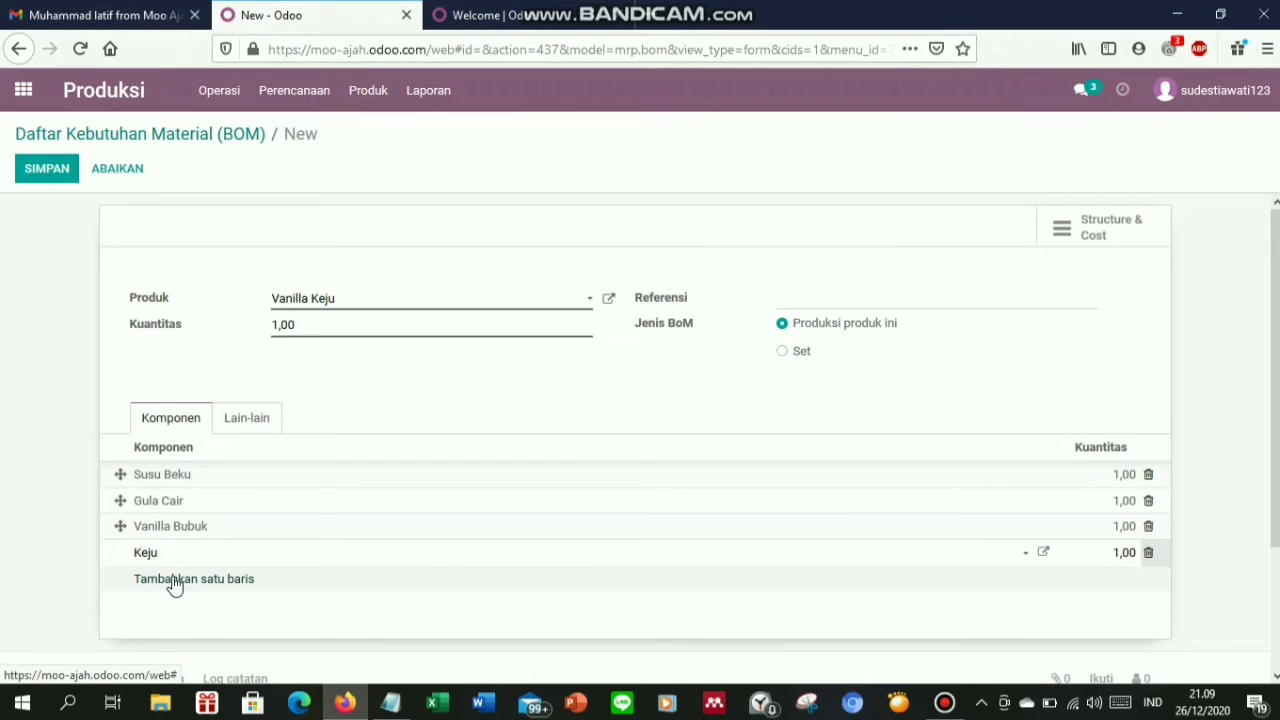
left_click(174, 580)
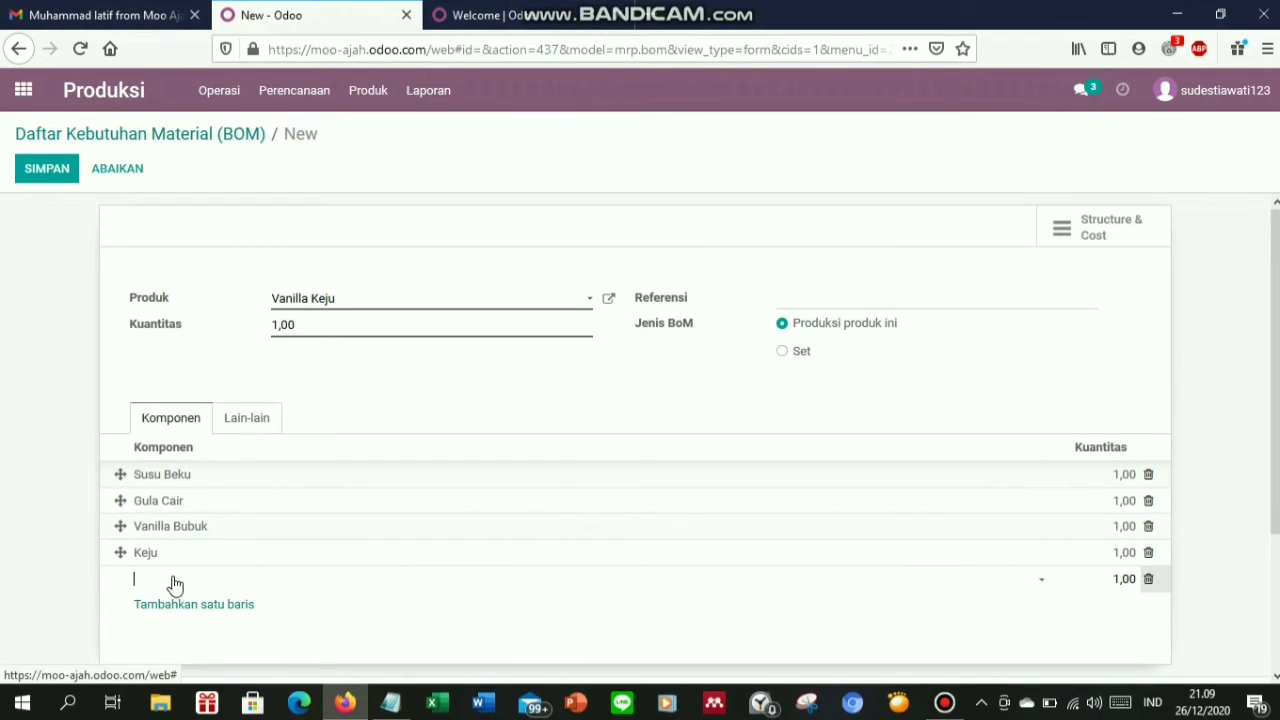
type("Cup")
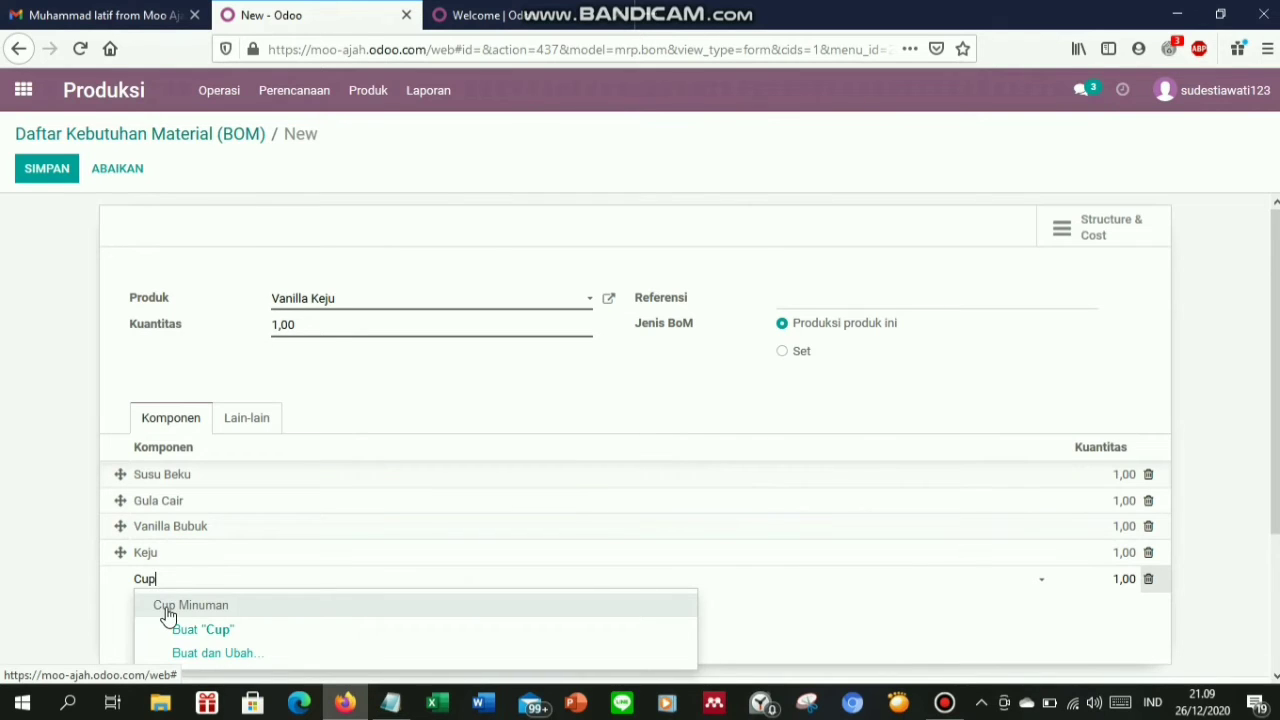
left_click(166, 609)
left_click(168, 606)
type("s")
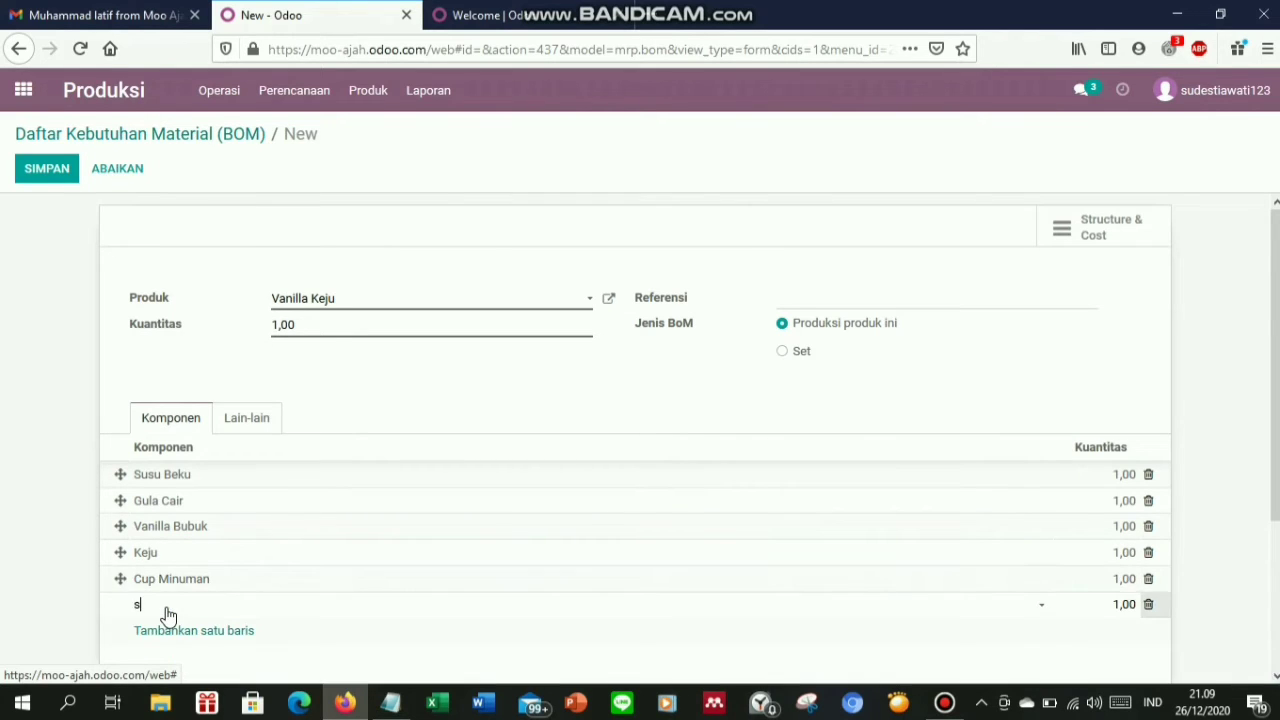
type("edota")
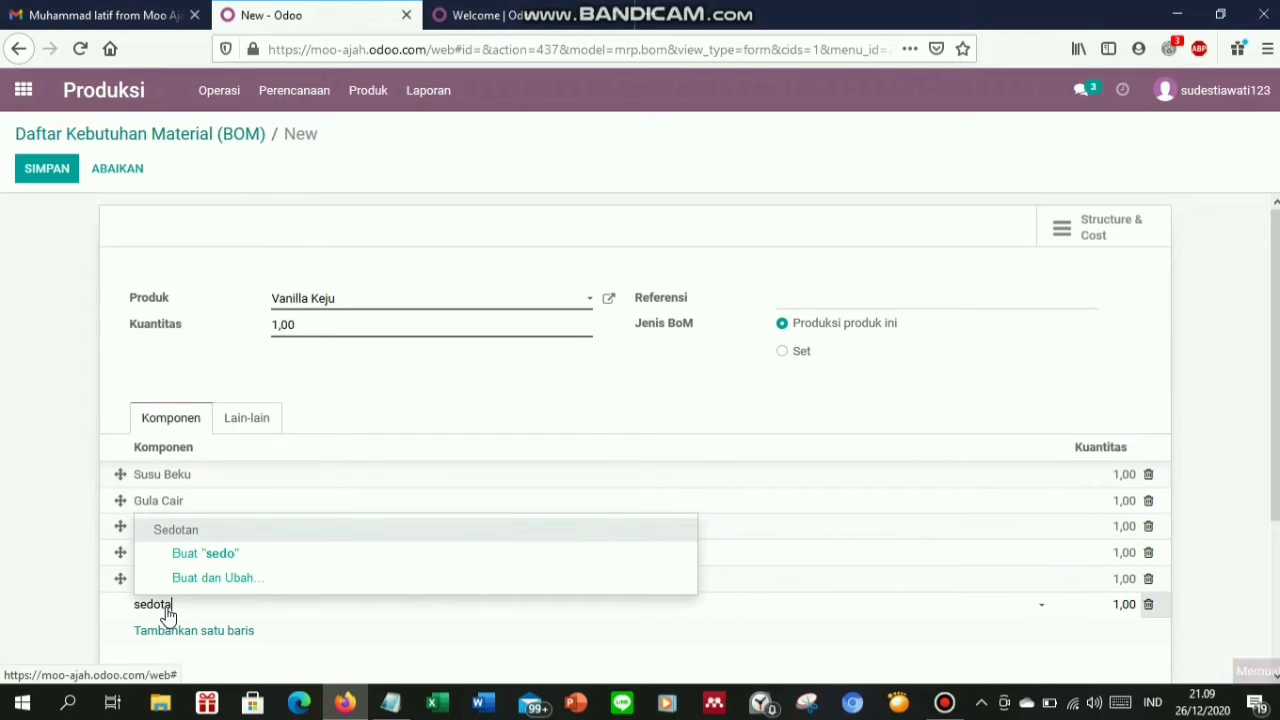
left_click(166, 532)
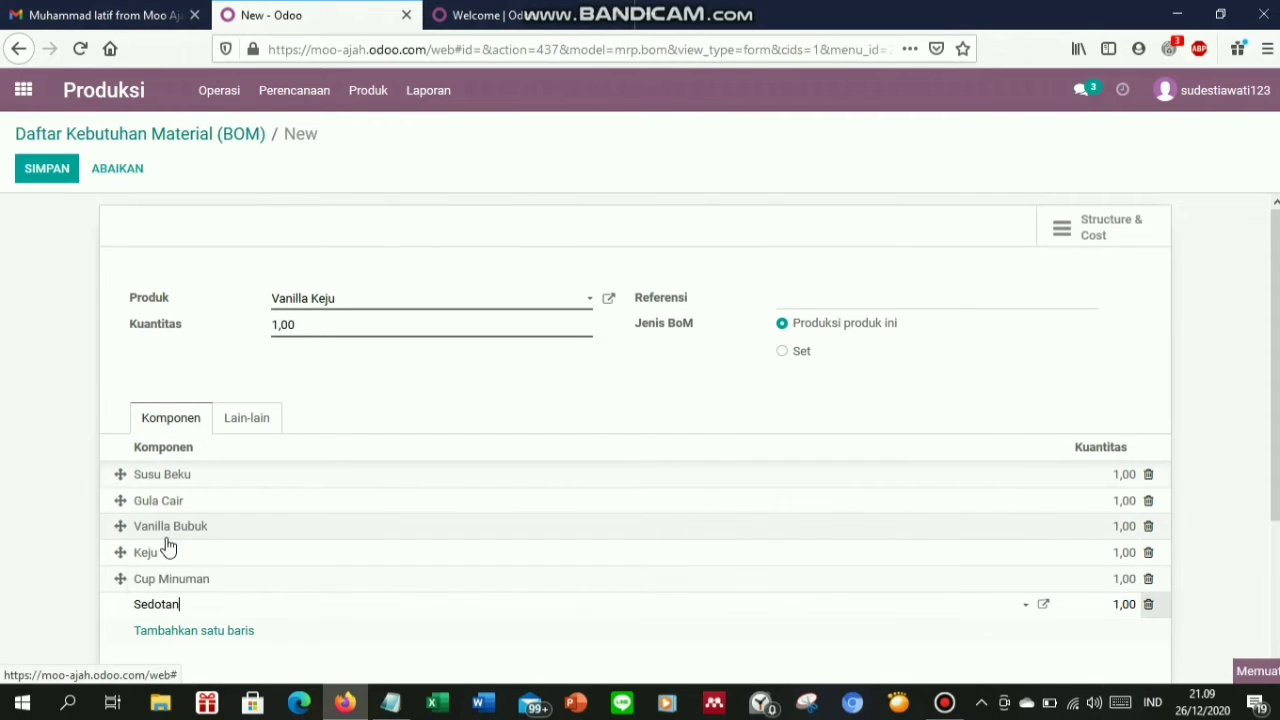
left_click(1123, 474)
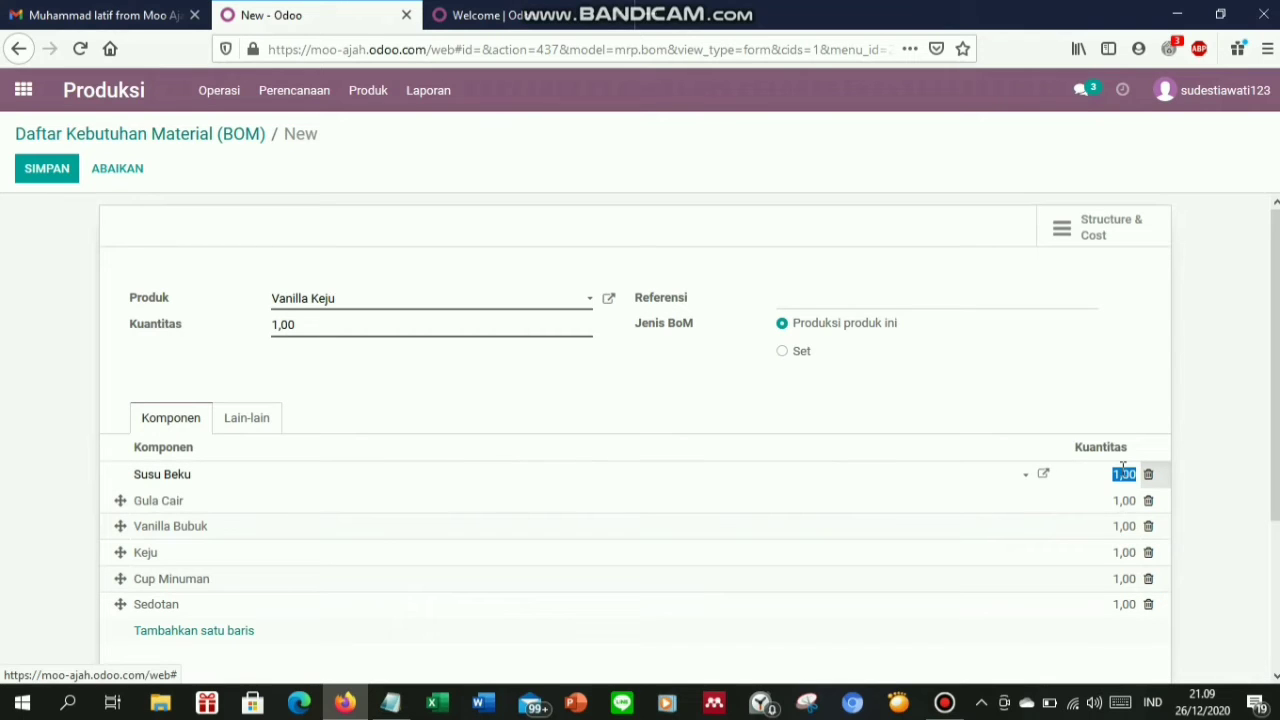
Set quantities to Susu Beku 2,00, Gula Cair 0,03, Vanilla Bubuk 0,02 and Keju 0,05
type("002")
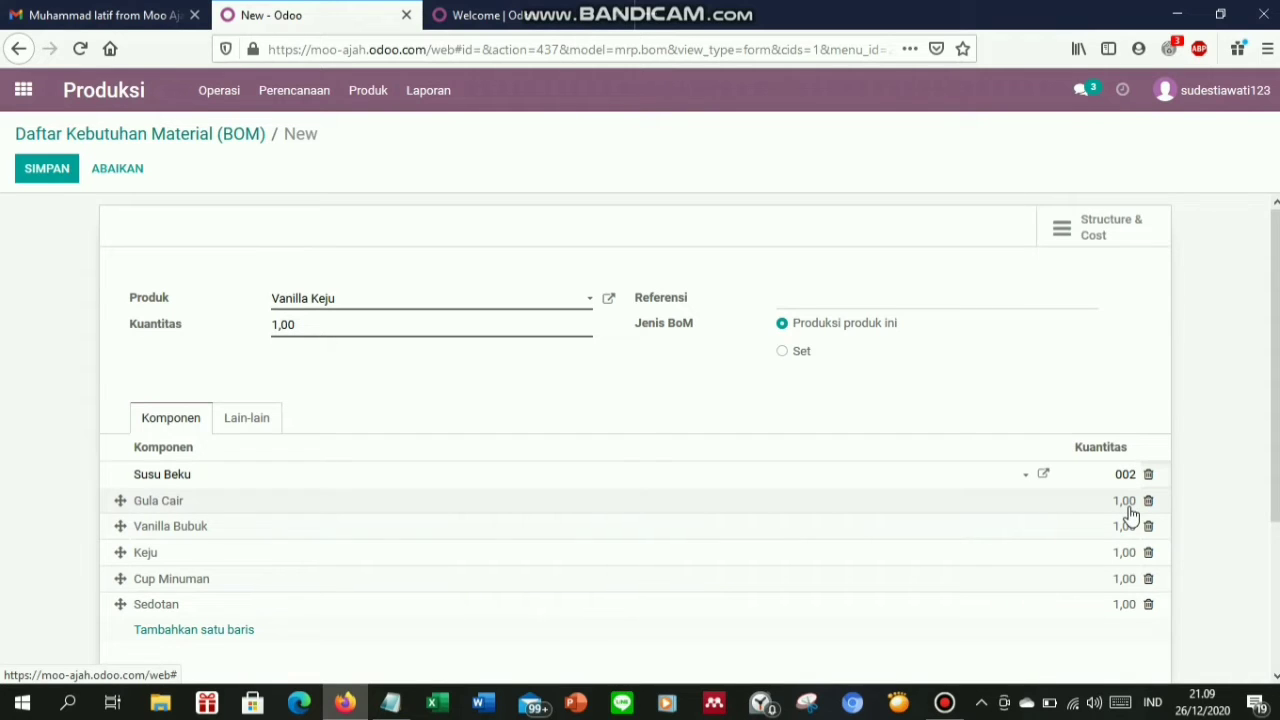
left_click(1127, 501)
type("0")
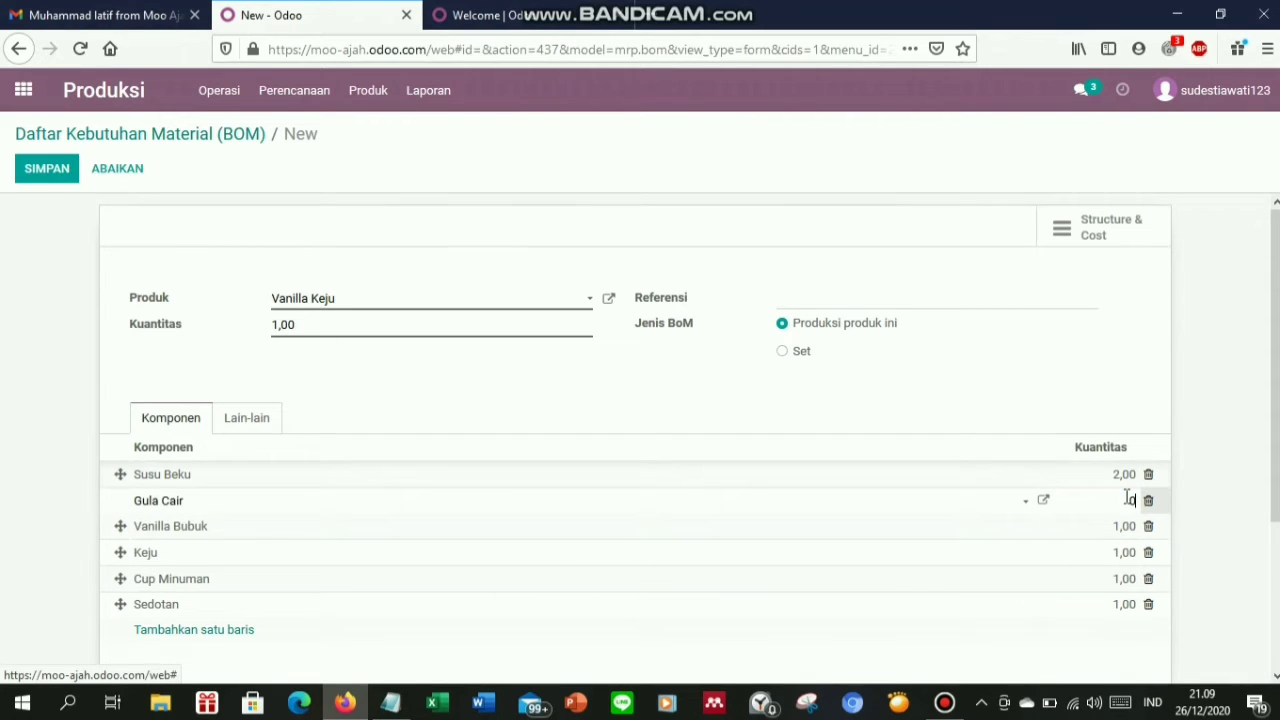
type(",03")
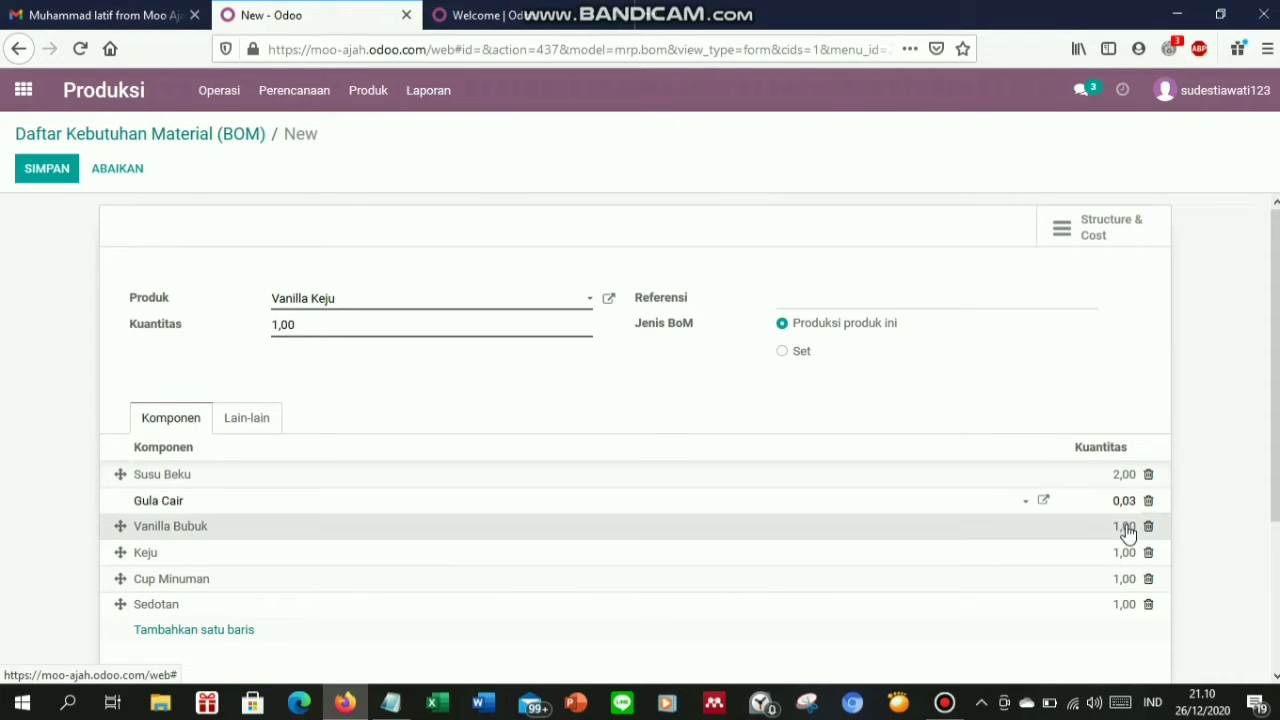
left_click(1128, 527)
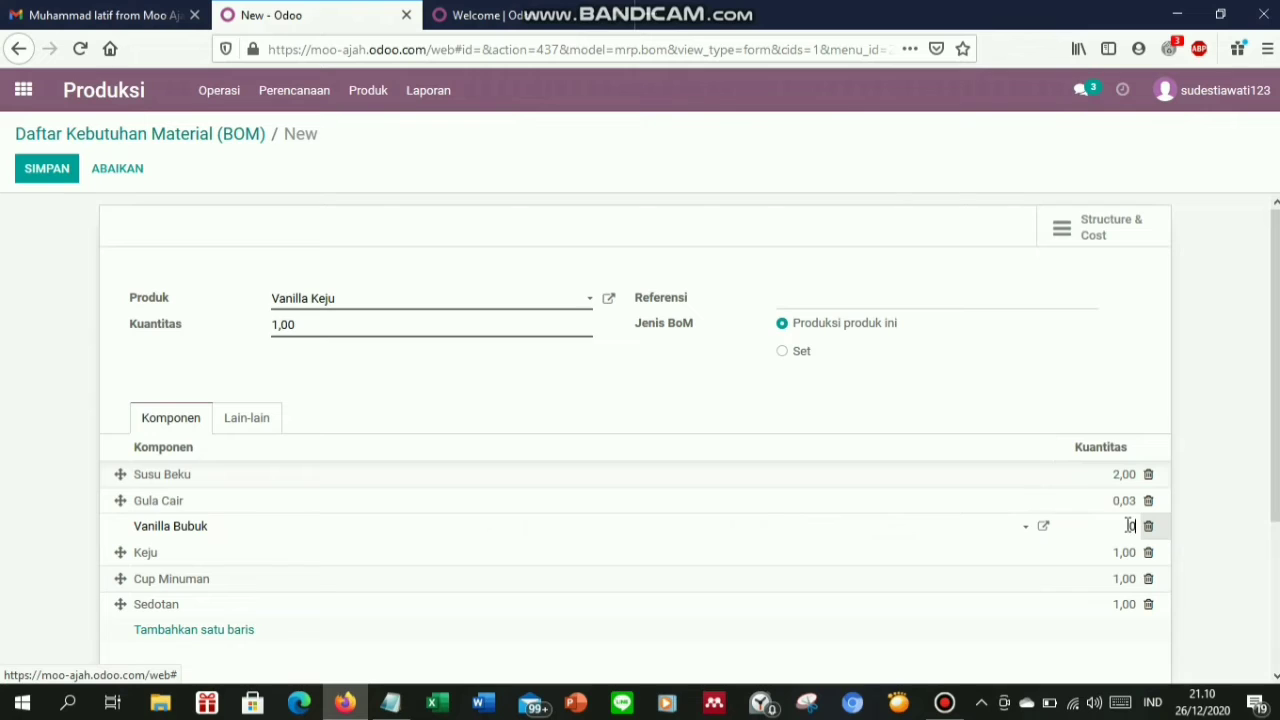
type("0,02")
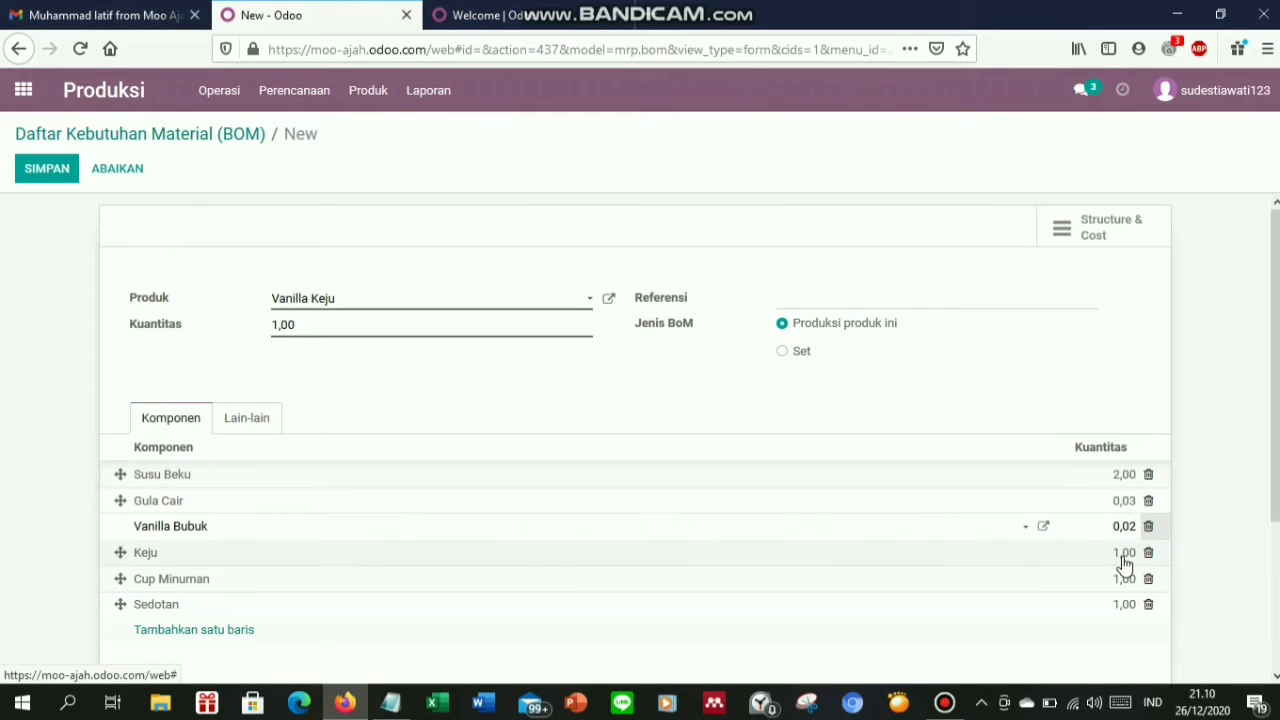
left_click(1125, 553)
key("BackSpace")
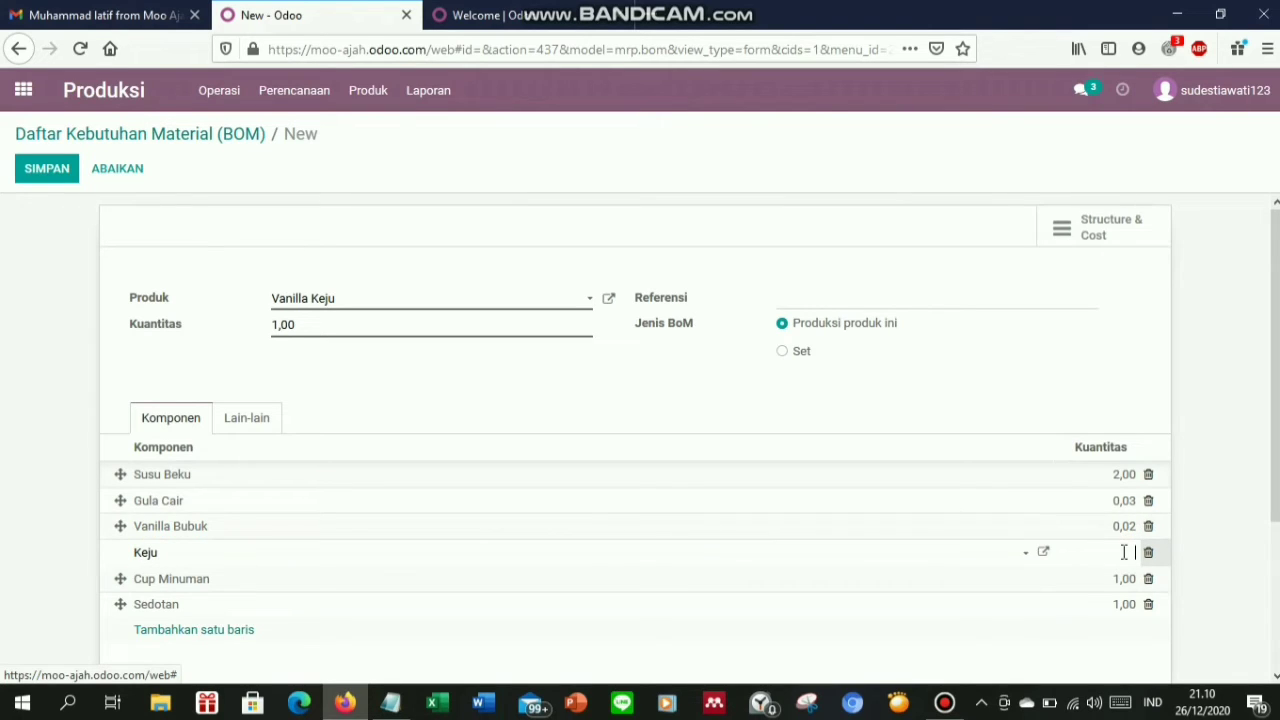
type("0,05")
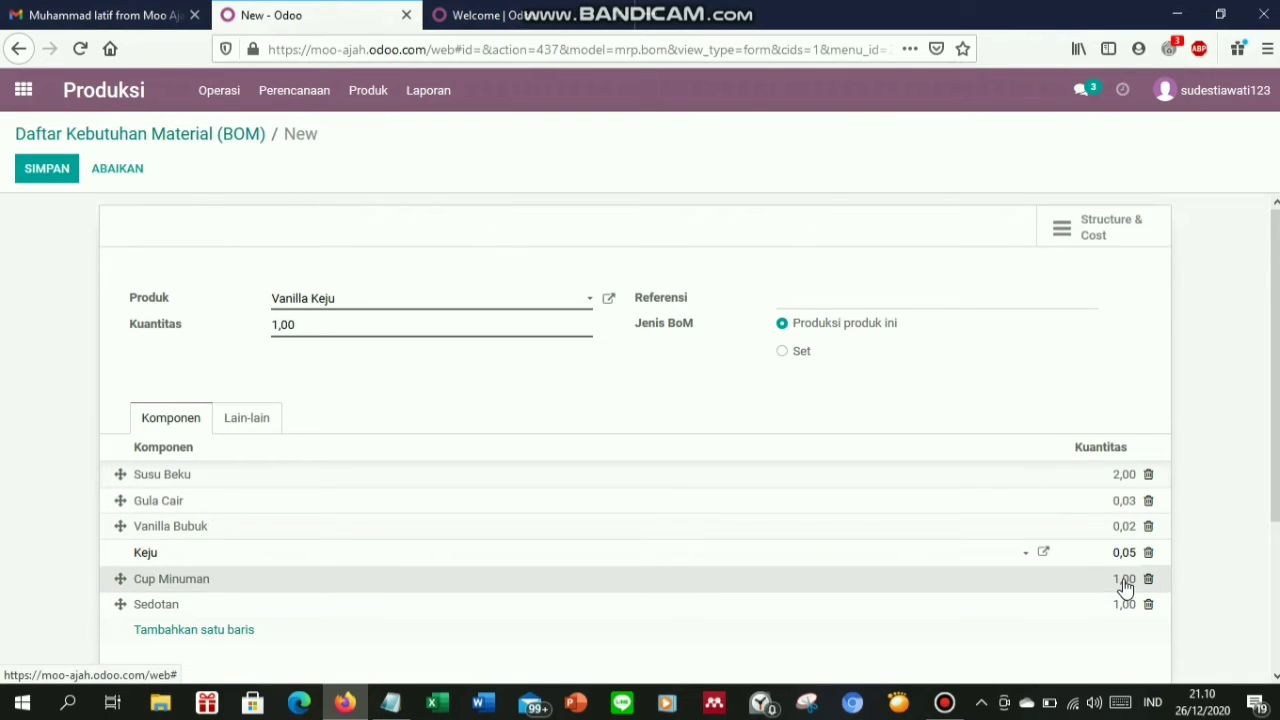
Set Cup Minuman and Sedotan to 0,01 each and save the Vanilla Keju BoM
left_click(1126, 580)
type("0,0")
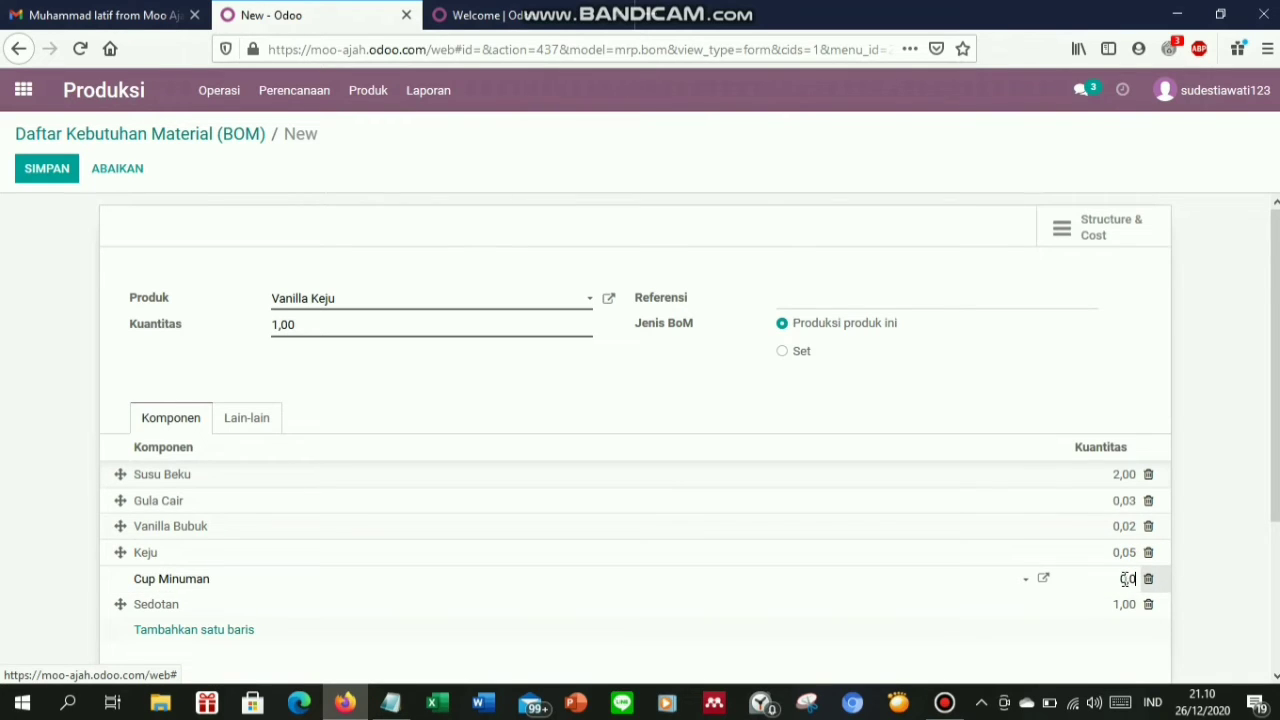
type("1")
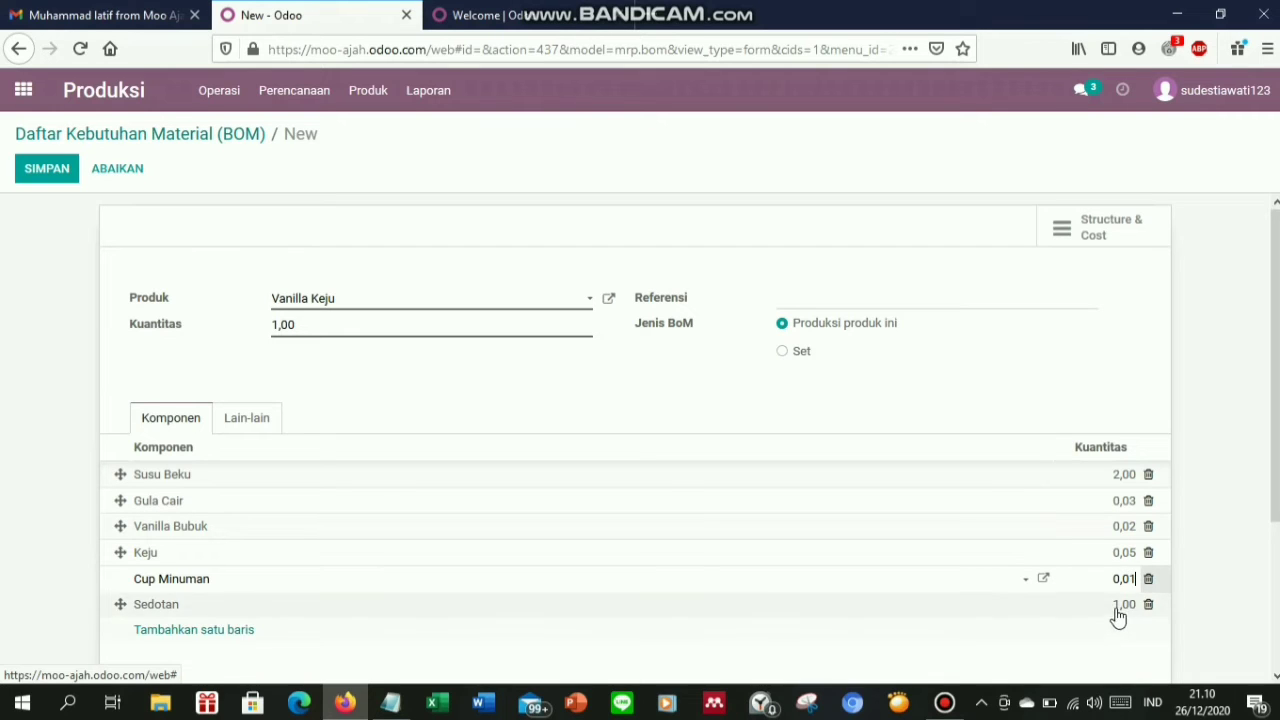
left_click(1123, 606)
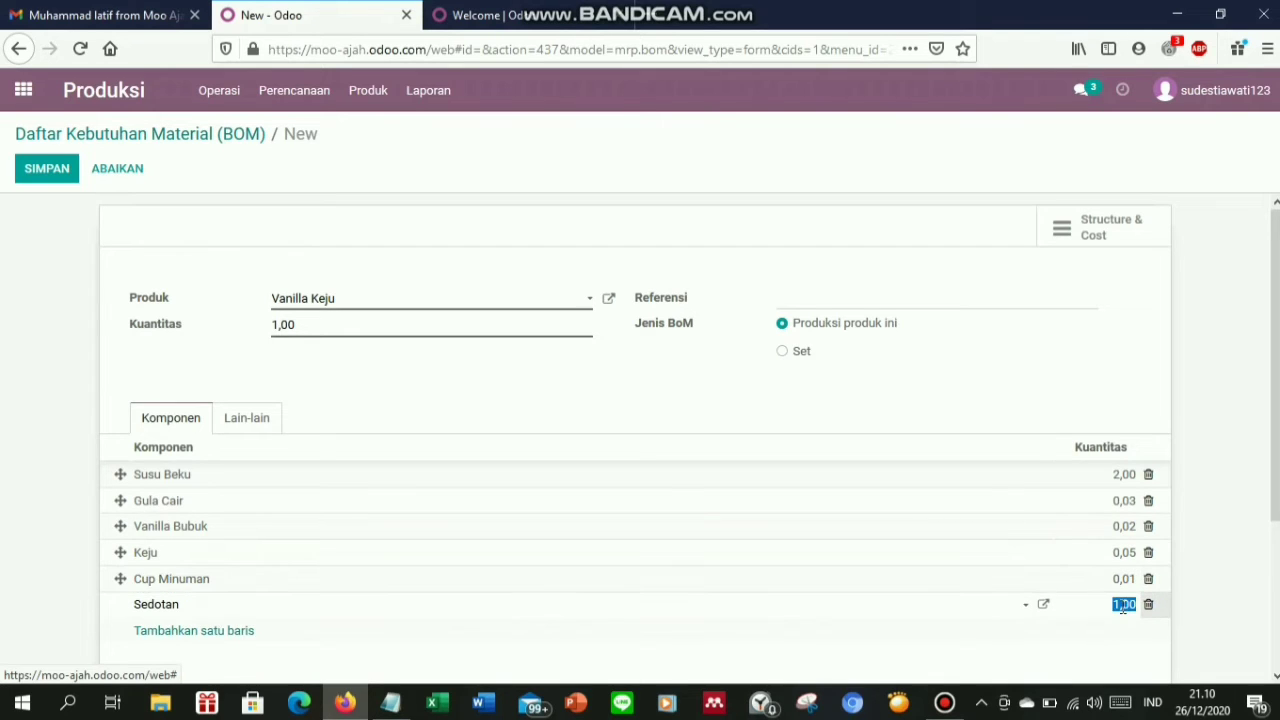
key("BackSpace")
type("0,01")
left_click(47, 169)
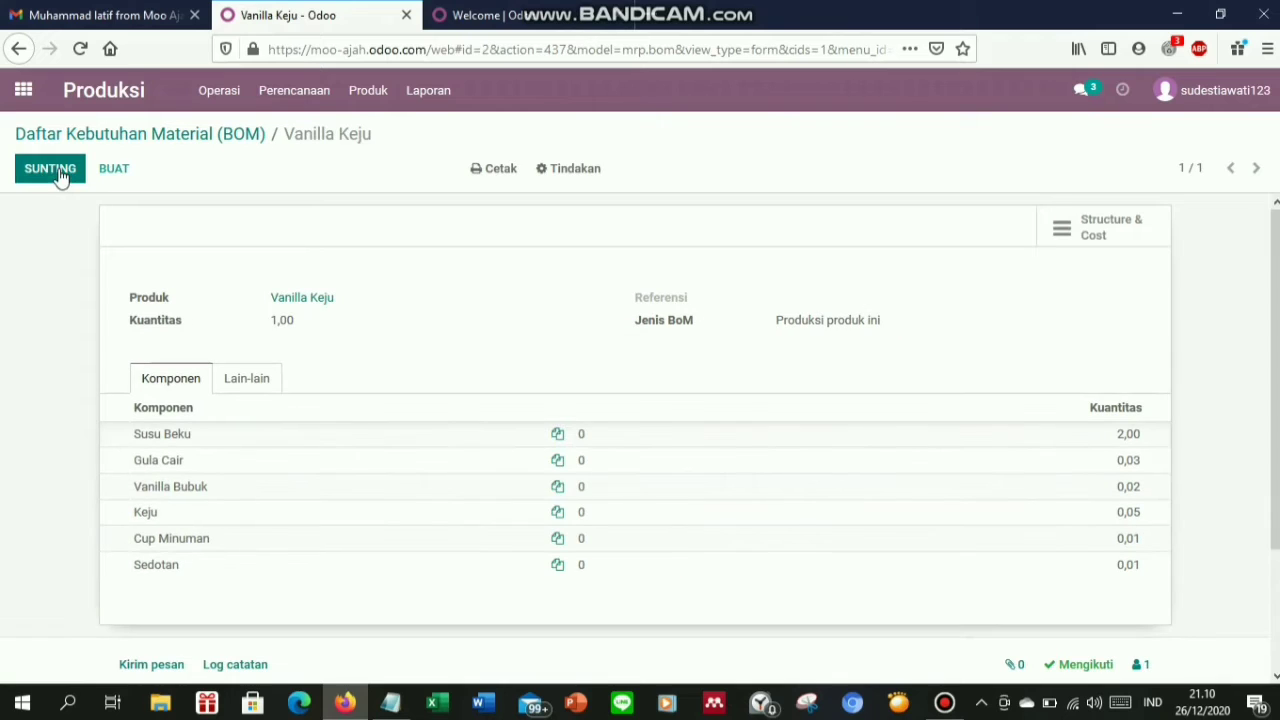
From the BOM list, begin a new bill of materials for the newly created product Bubble Gum Jelly
left_click(211, 142)
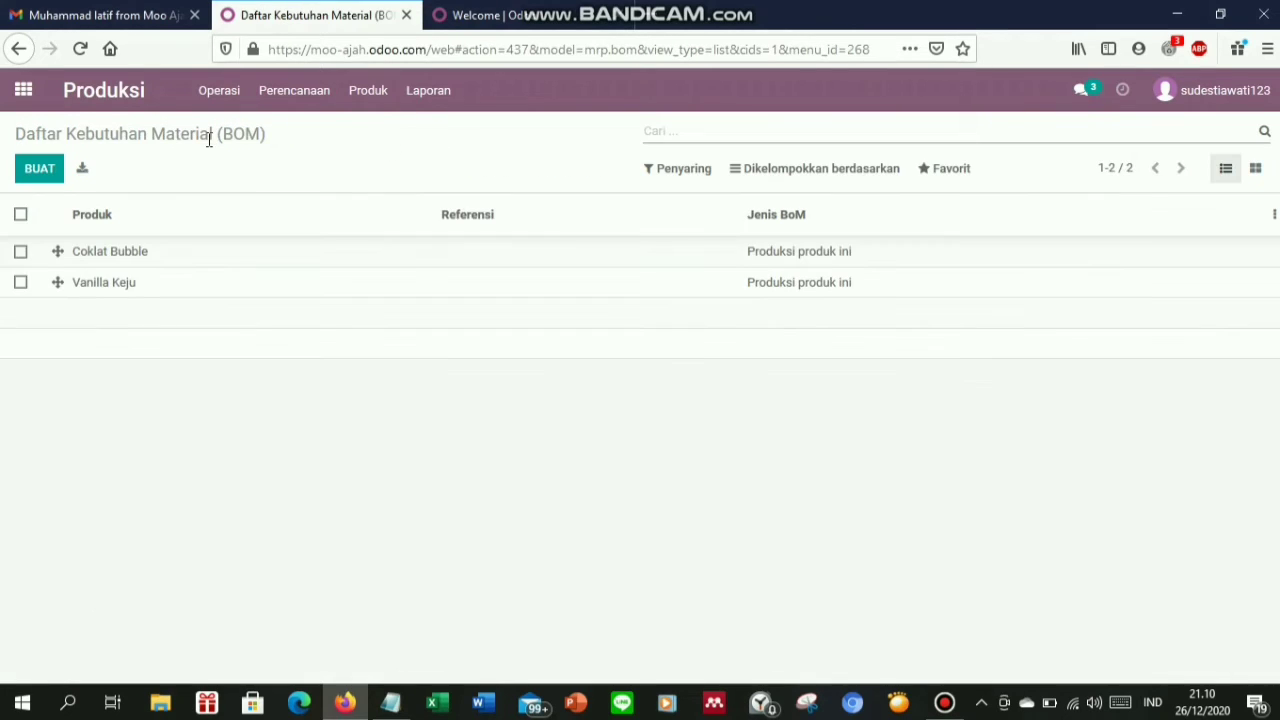
left_click(38, 172)
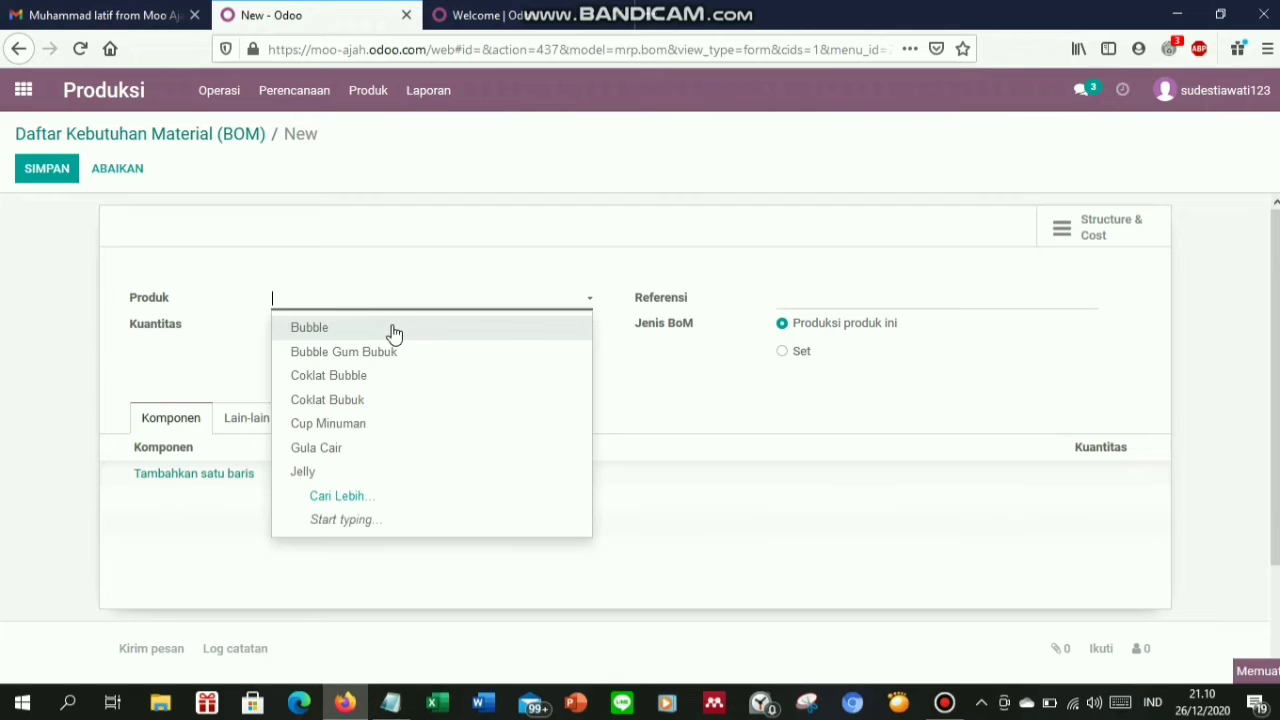
type("Bubb")
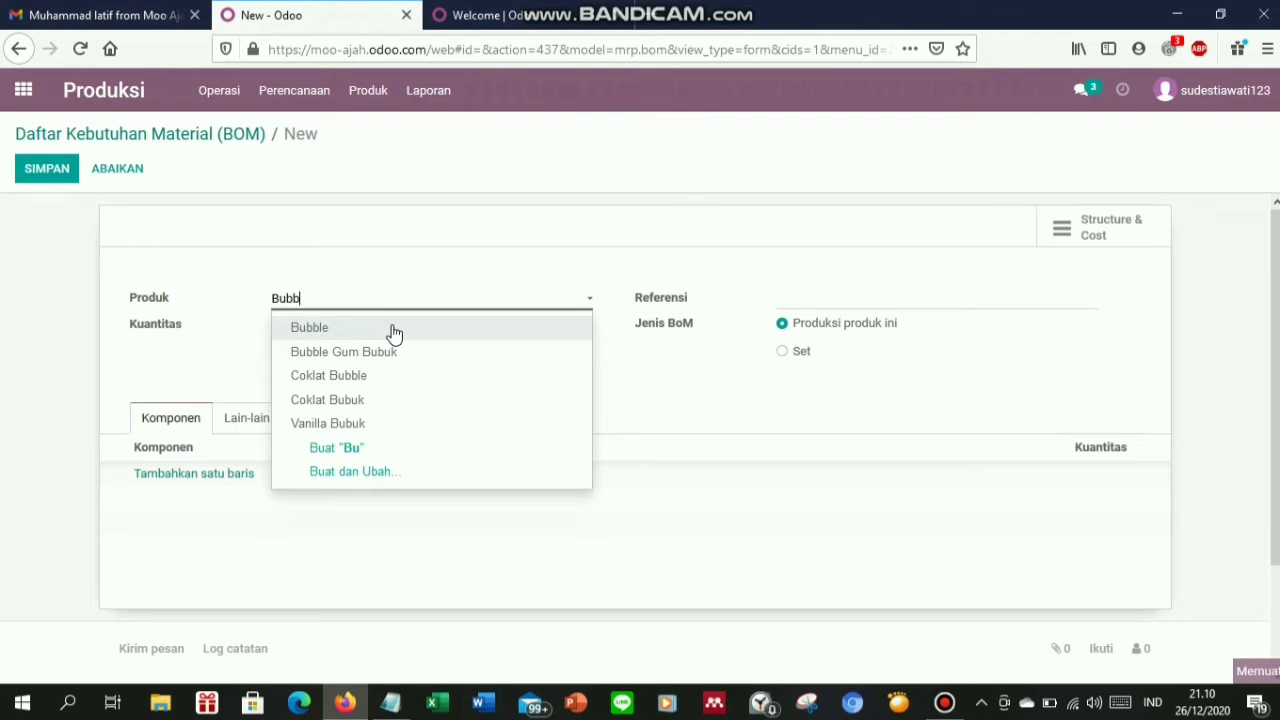
type("le Gum Jelly")
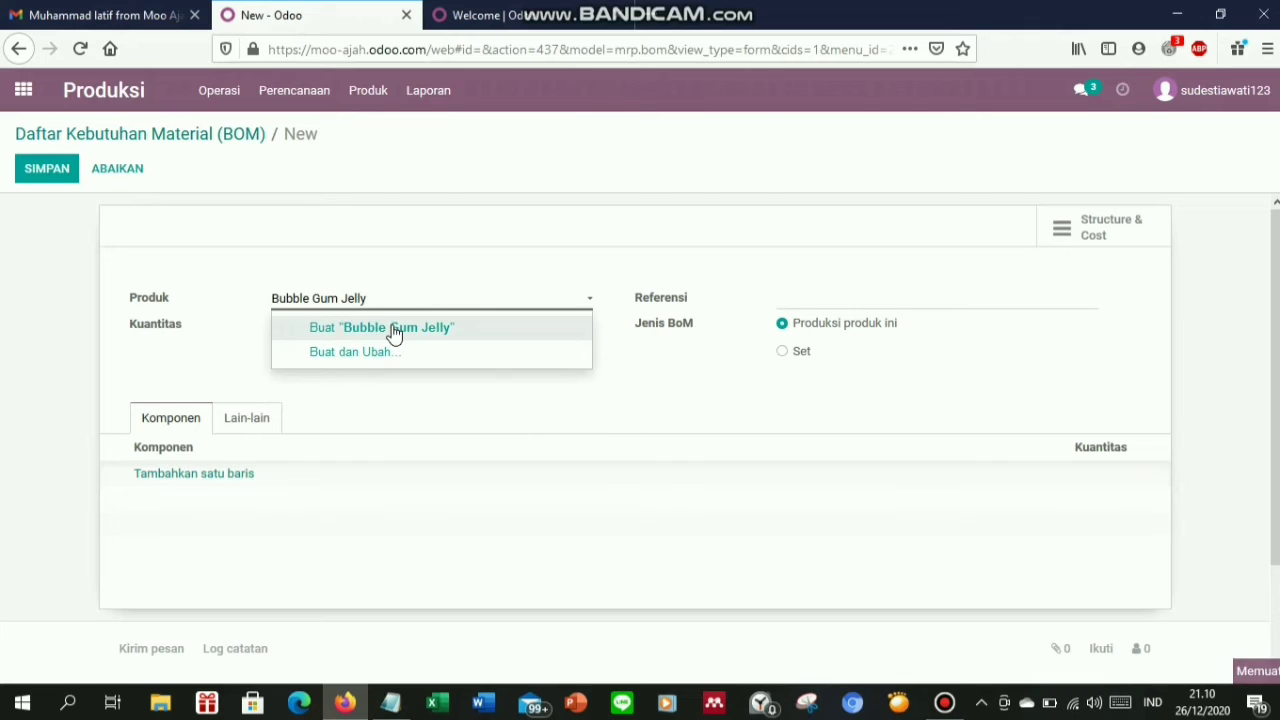
left_click(168, 477)
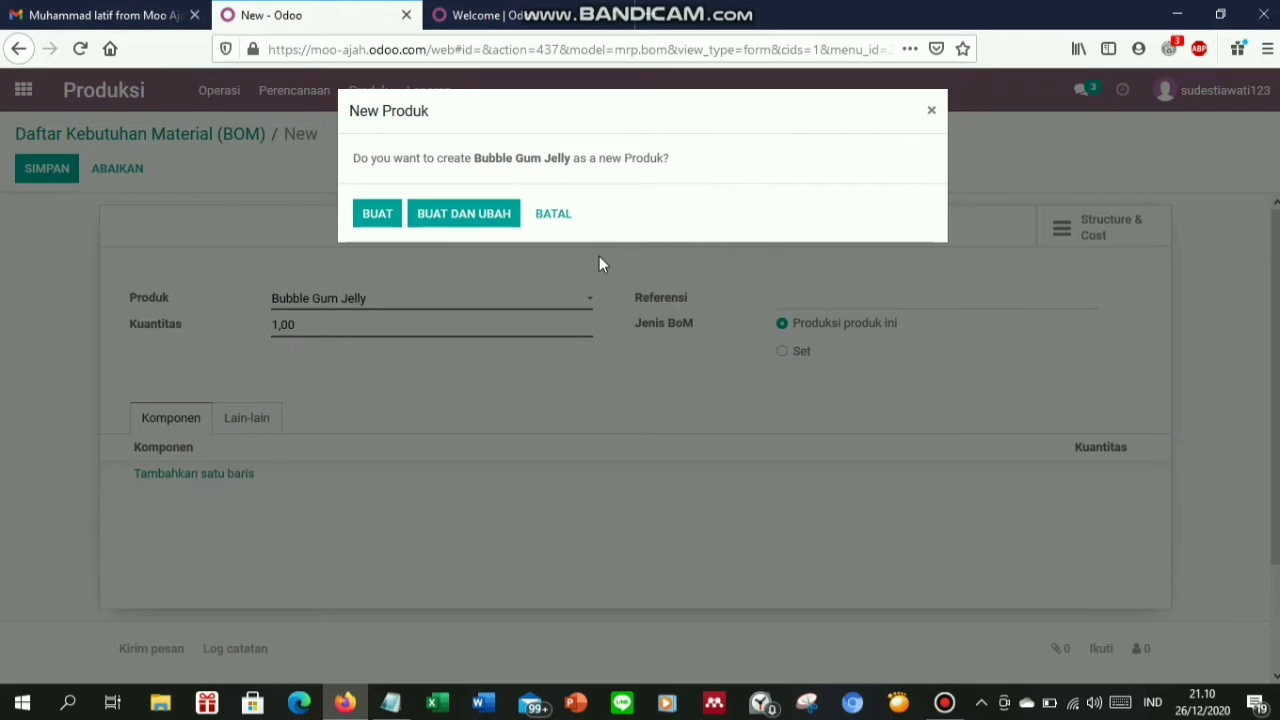
left_click(391, 219)
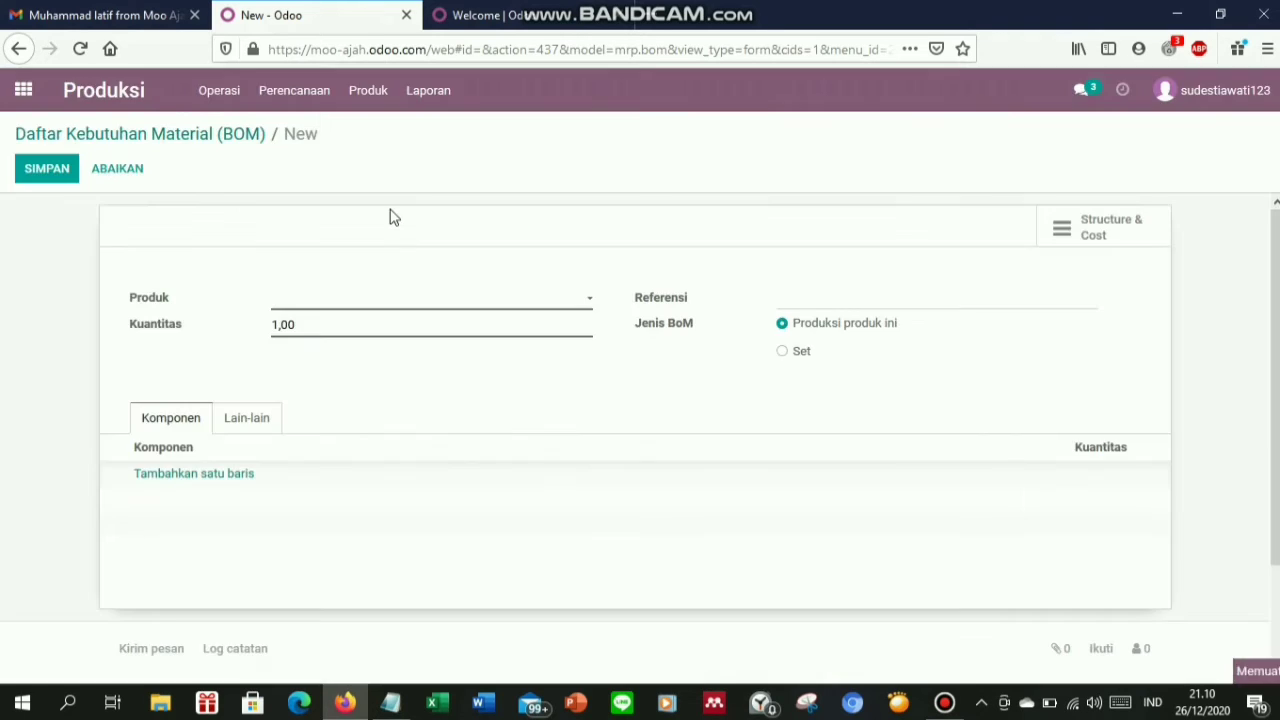
Add Susu Beku, Gula Cair and Bubble Gum Bubuk as component lines
left_click(167, 481)
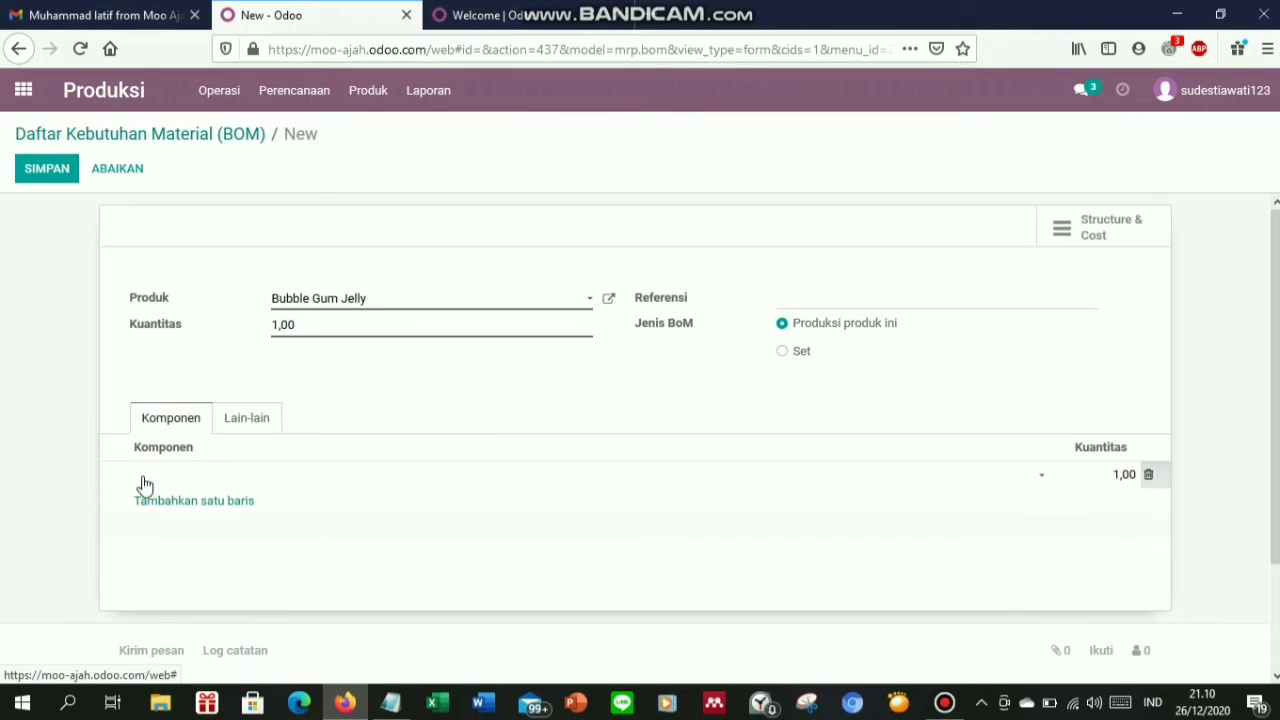
type("susu")
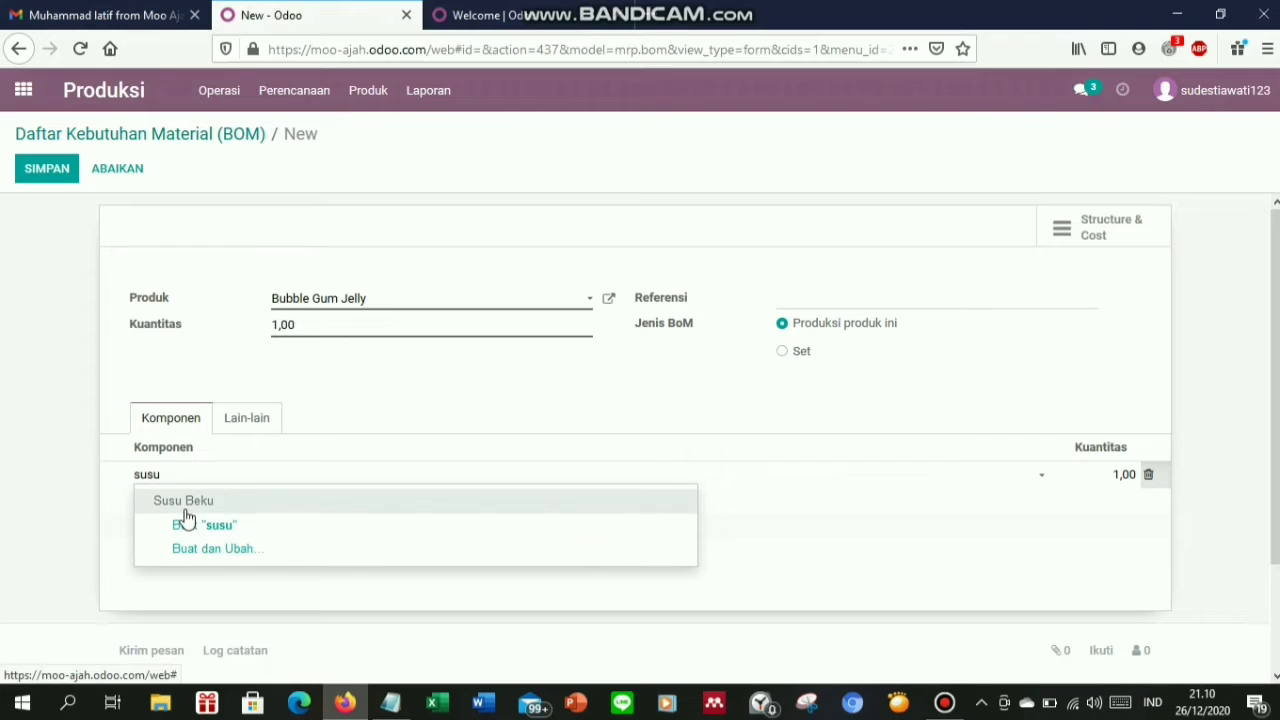
left_click(183, 505)
left_click(172, 512)
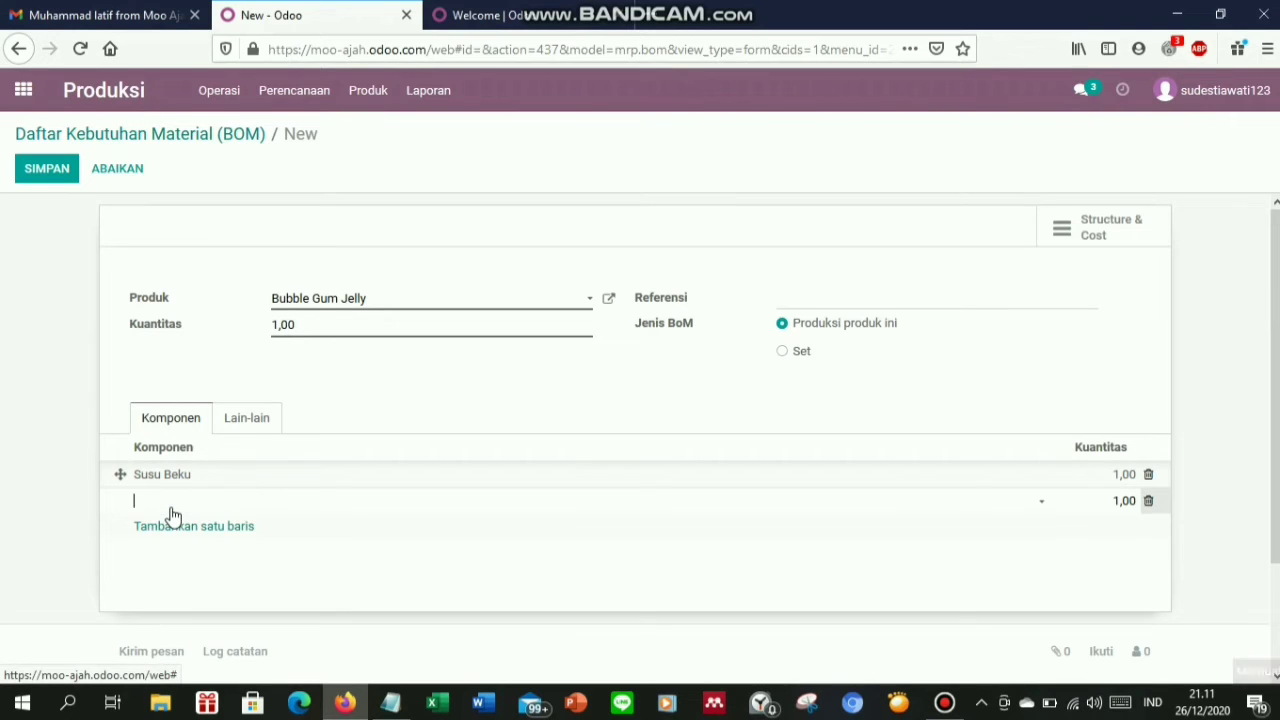
type("Gula")
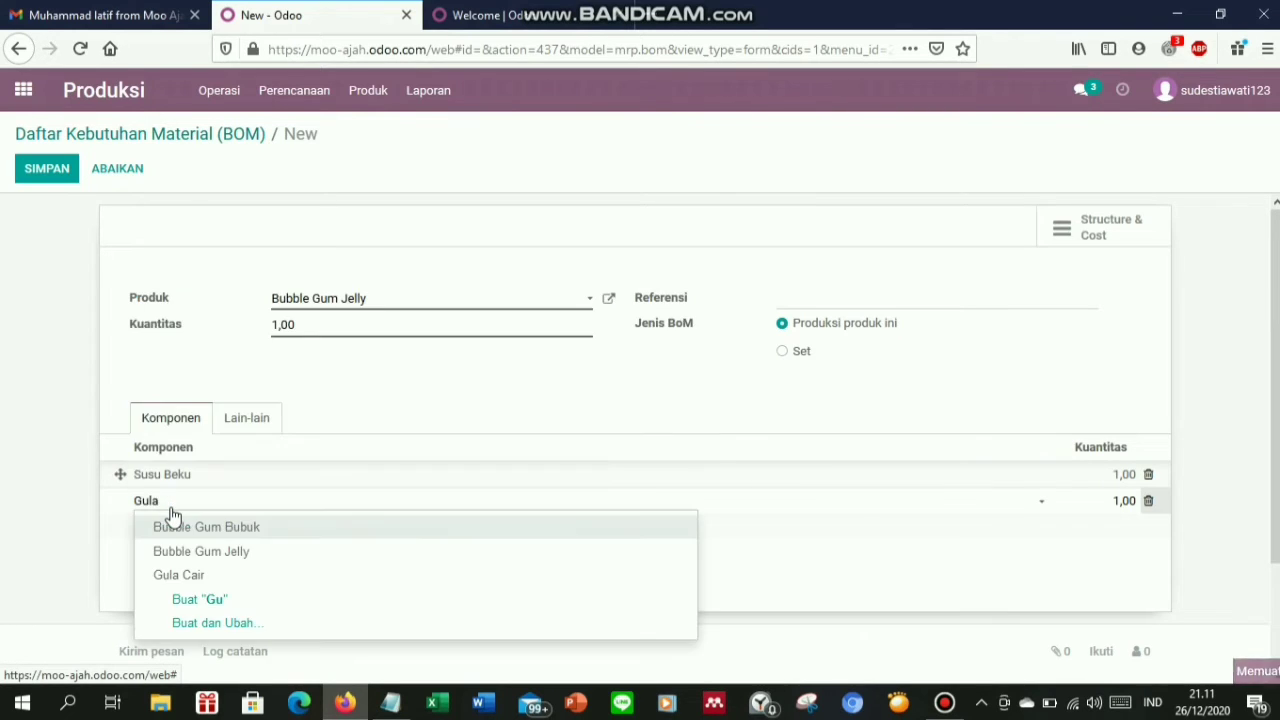
left_click(175, 527)
left_click(177, 527)
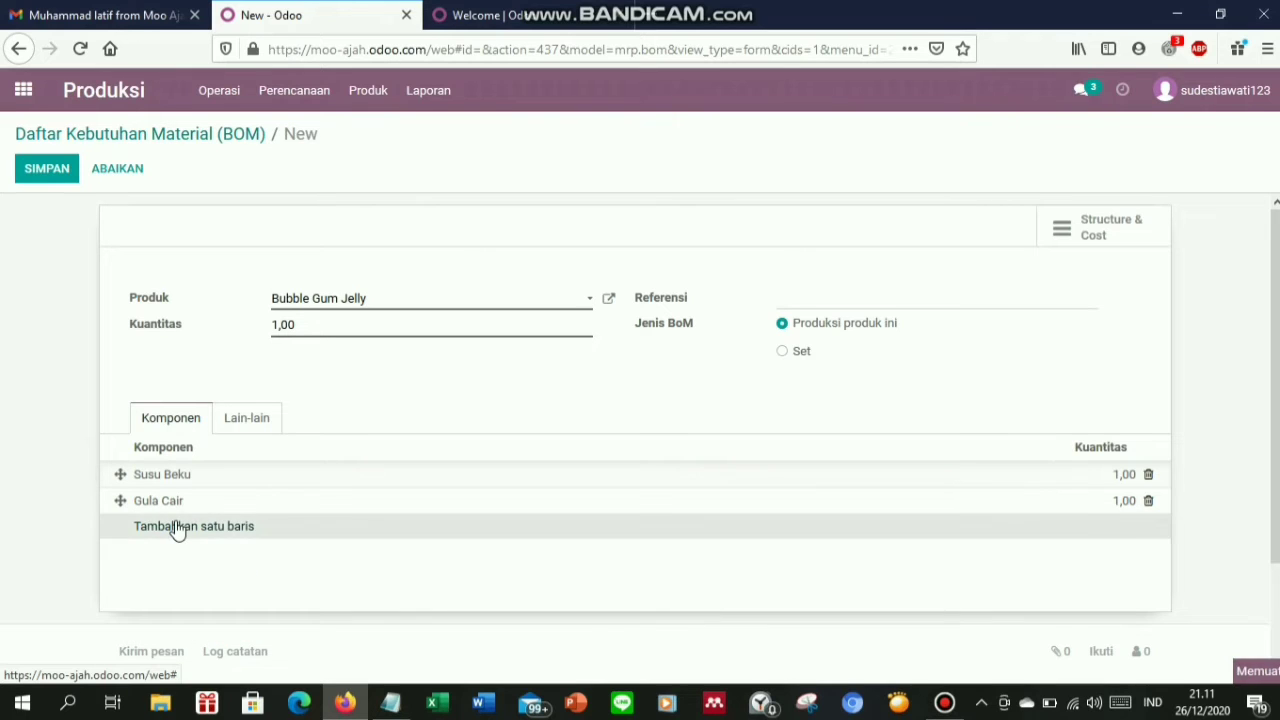
type("Bubbe")
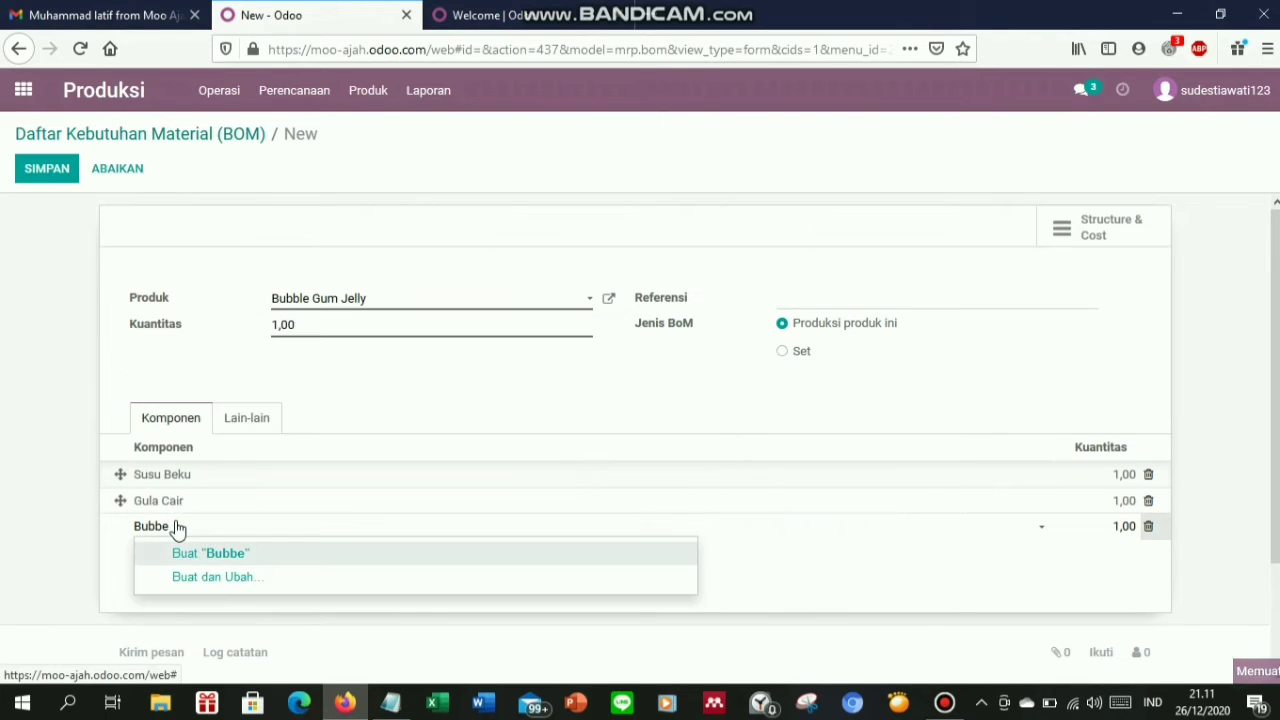
key("BackSpace")
type("le")
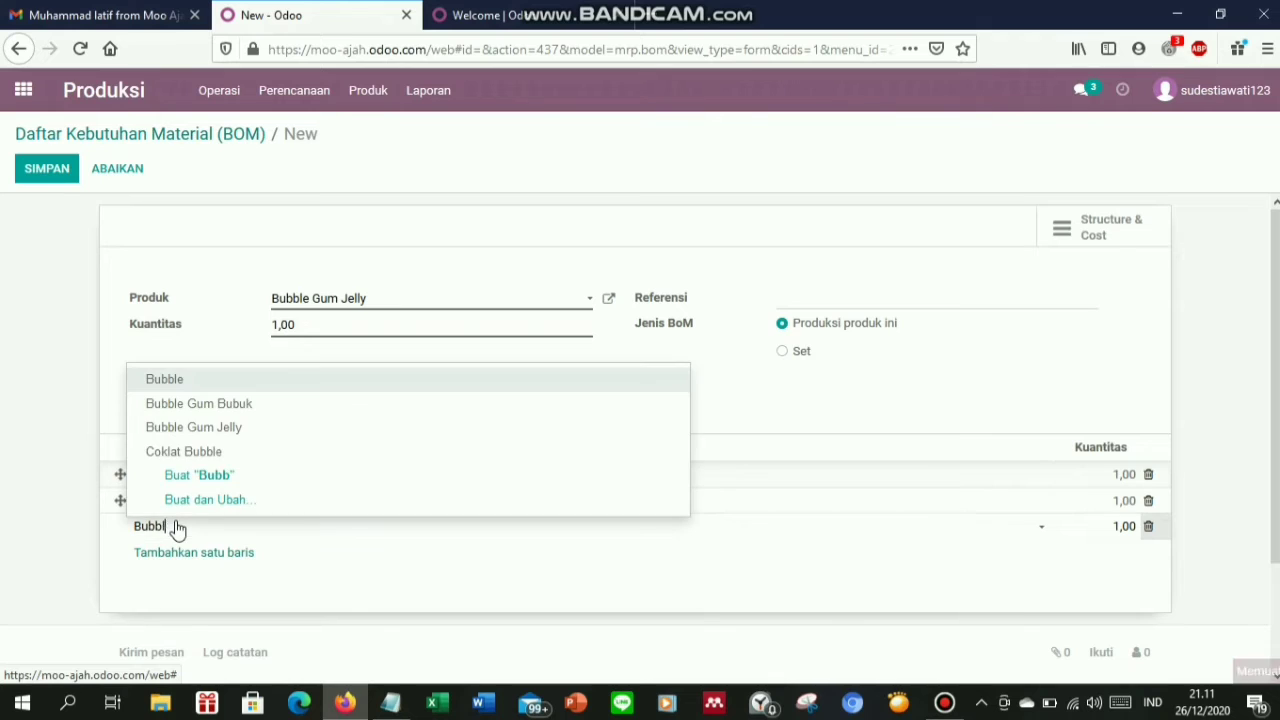
type(" u")
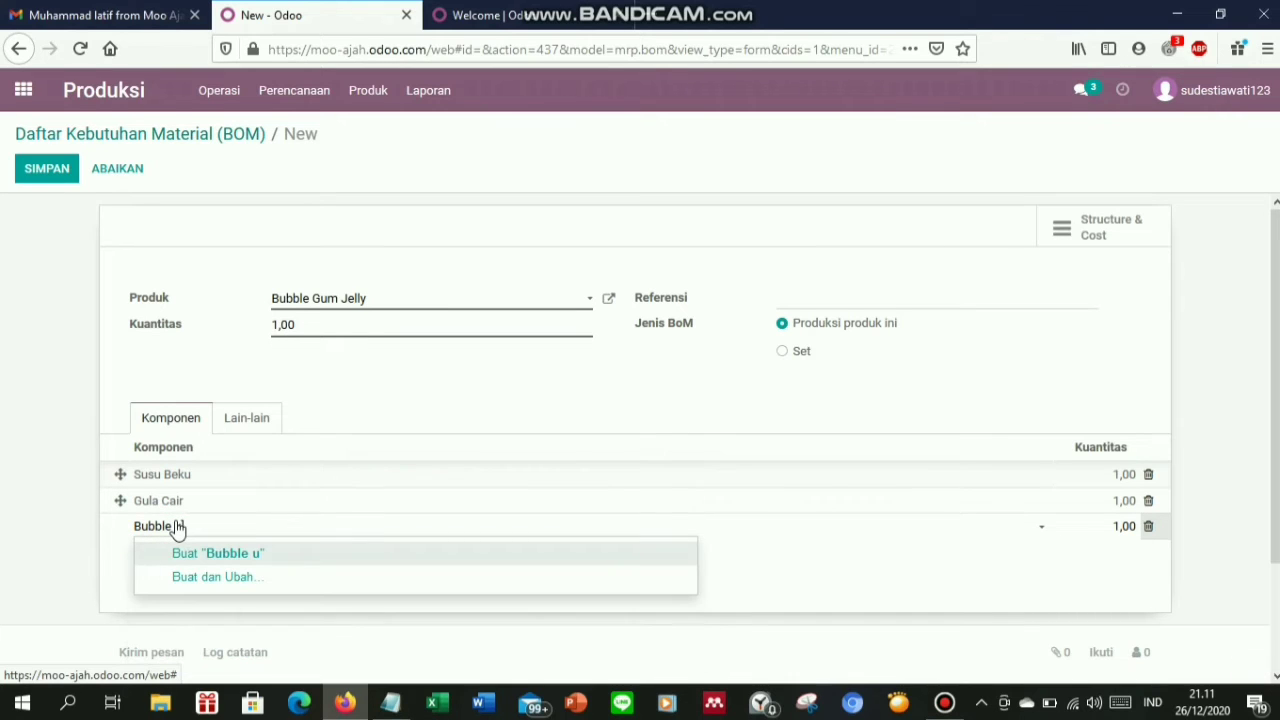
key("BackSpace")
key("BackSpace")
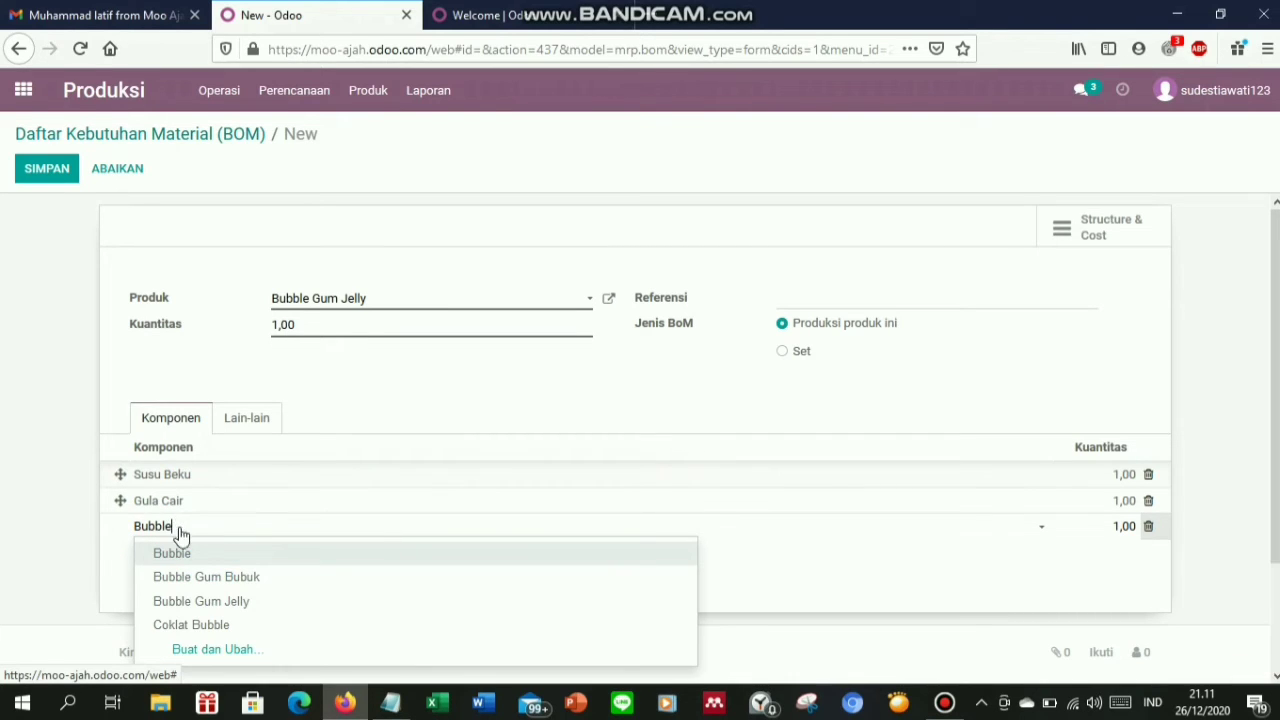
left_click(202, 578)
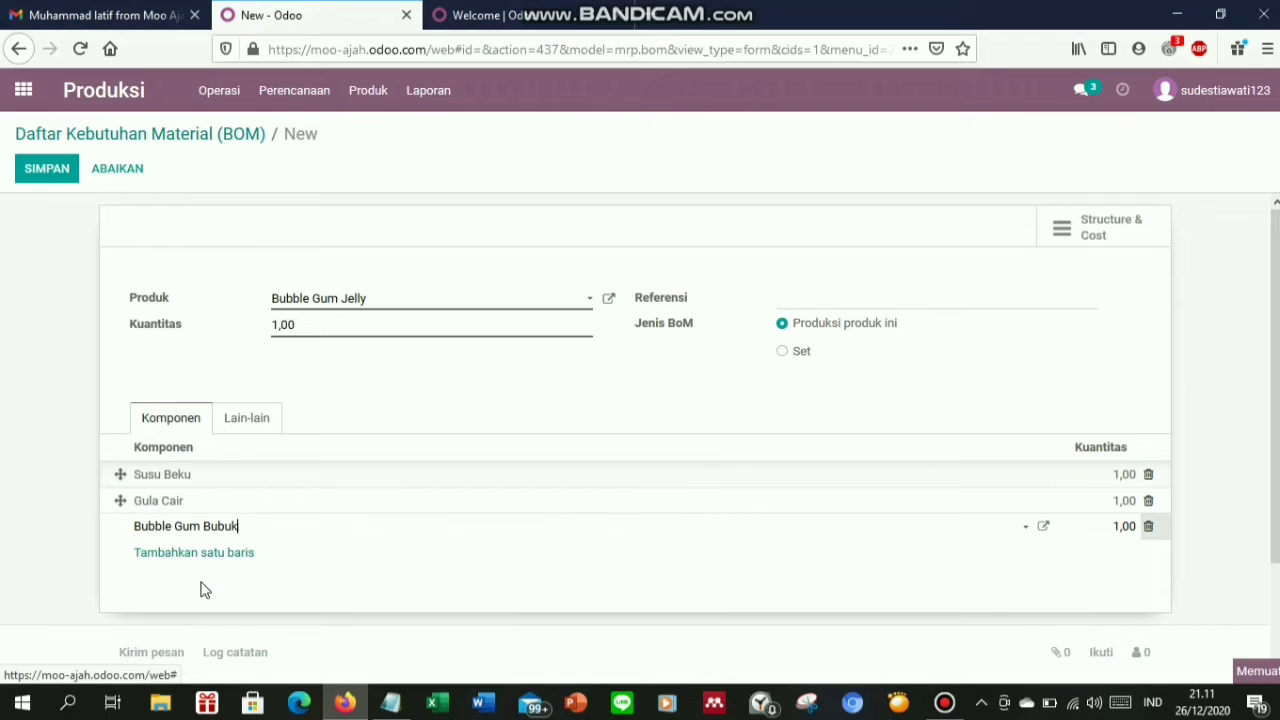
Add Jelly, Cup Minuman and Sedotan as further component lines
left_click(141, 558)
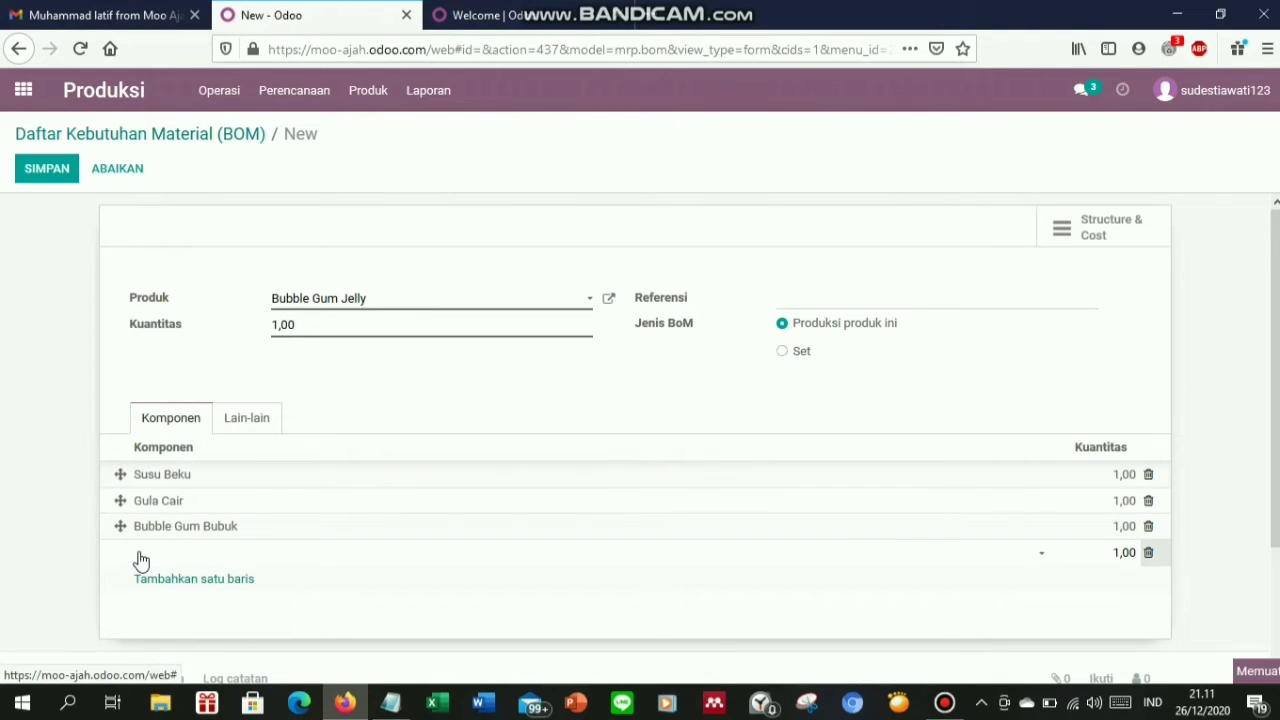
type("Jelly")
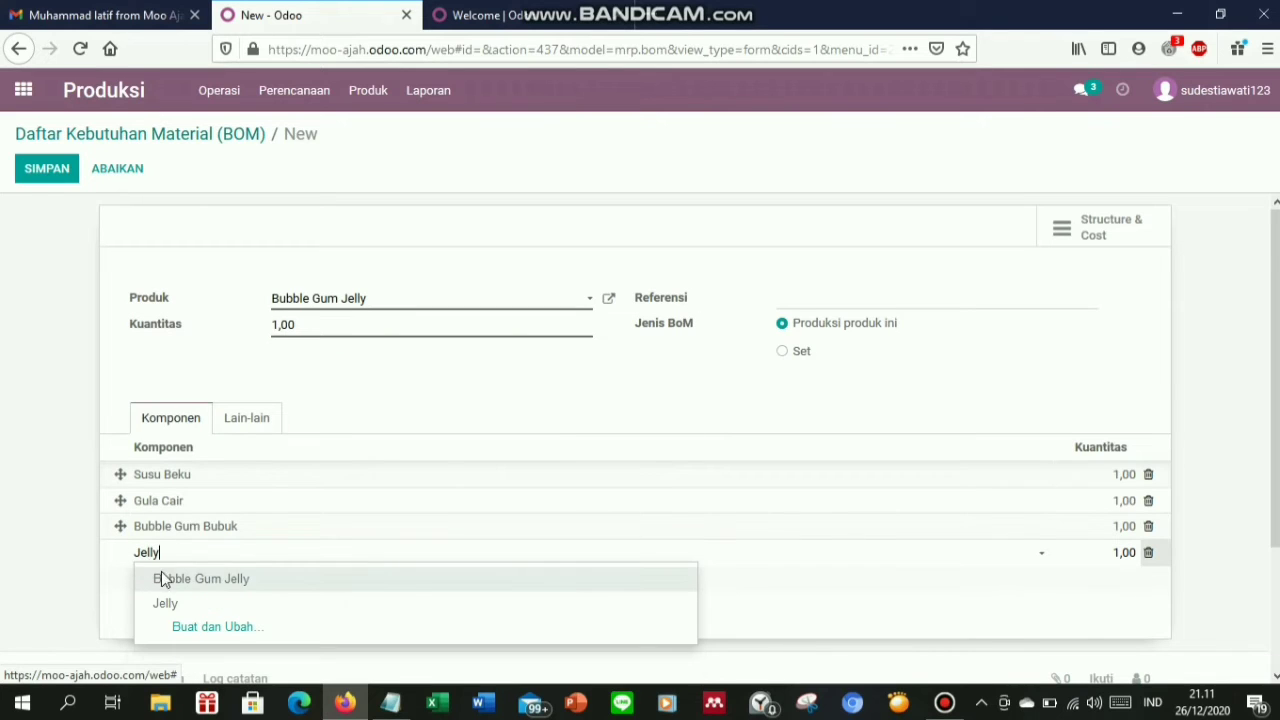
left_click(168, 604)
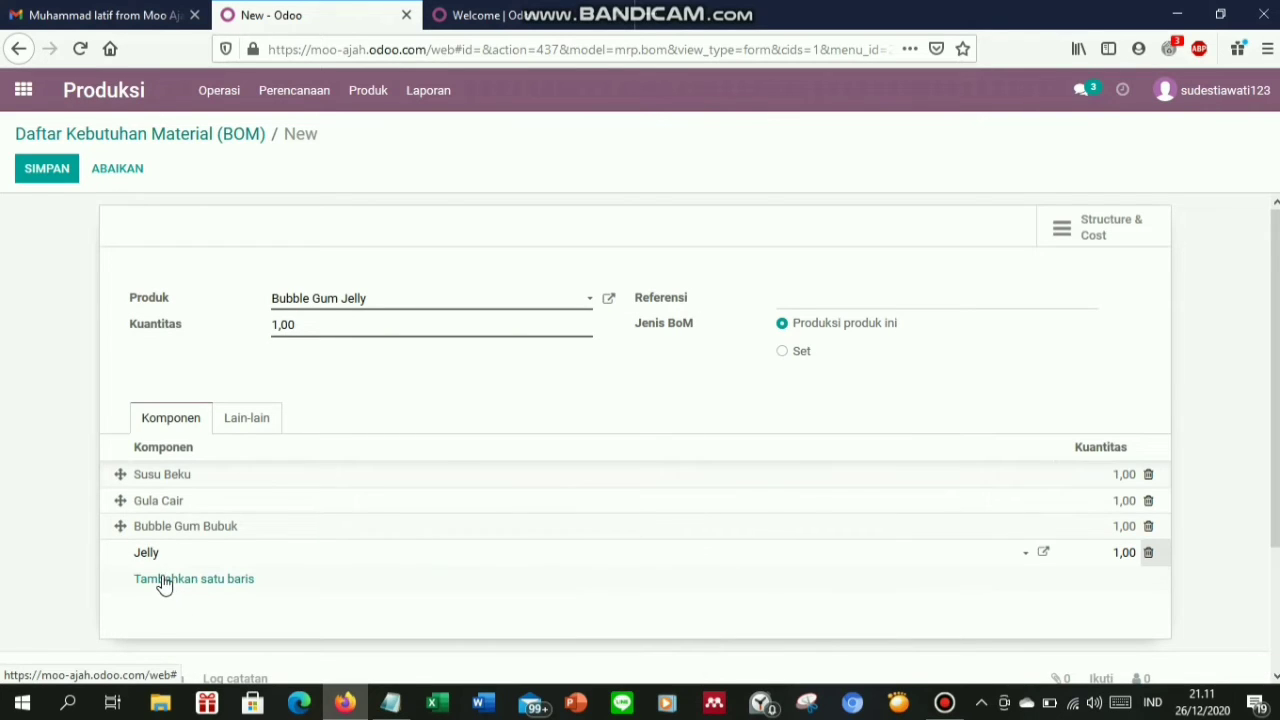
left_click(165, 580)
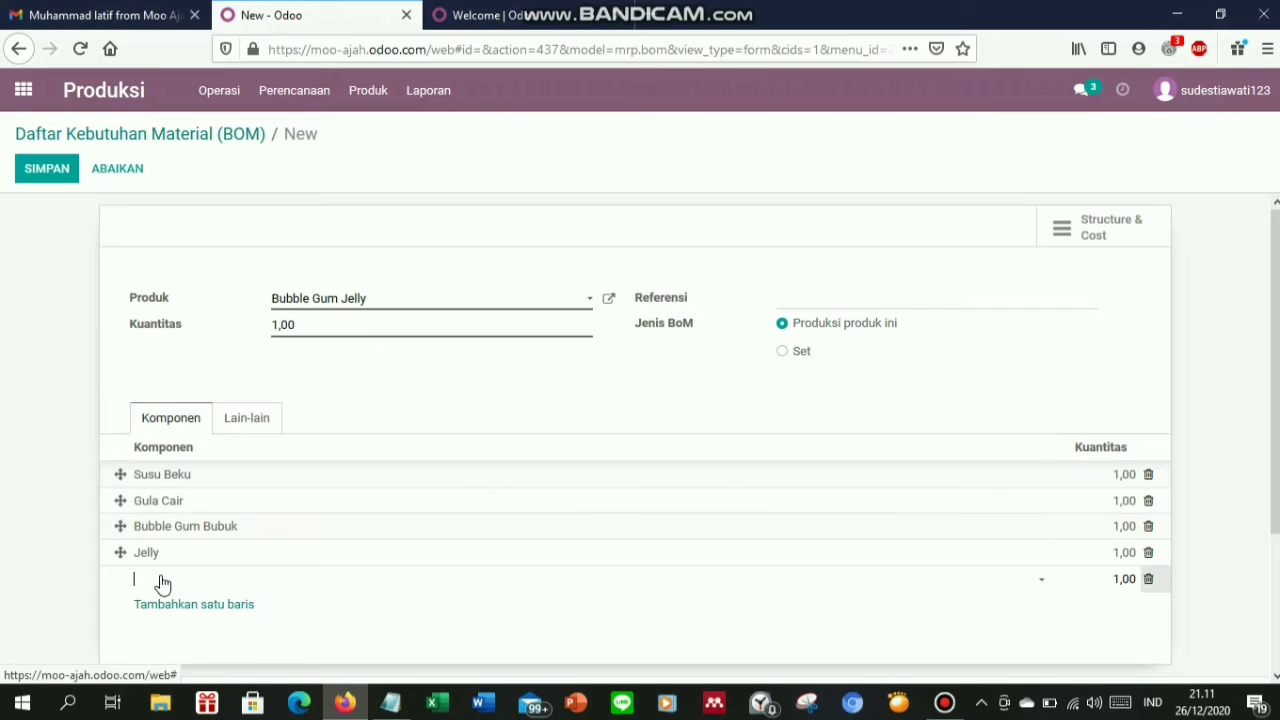
type("Cup")
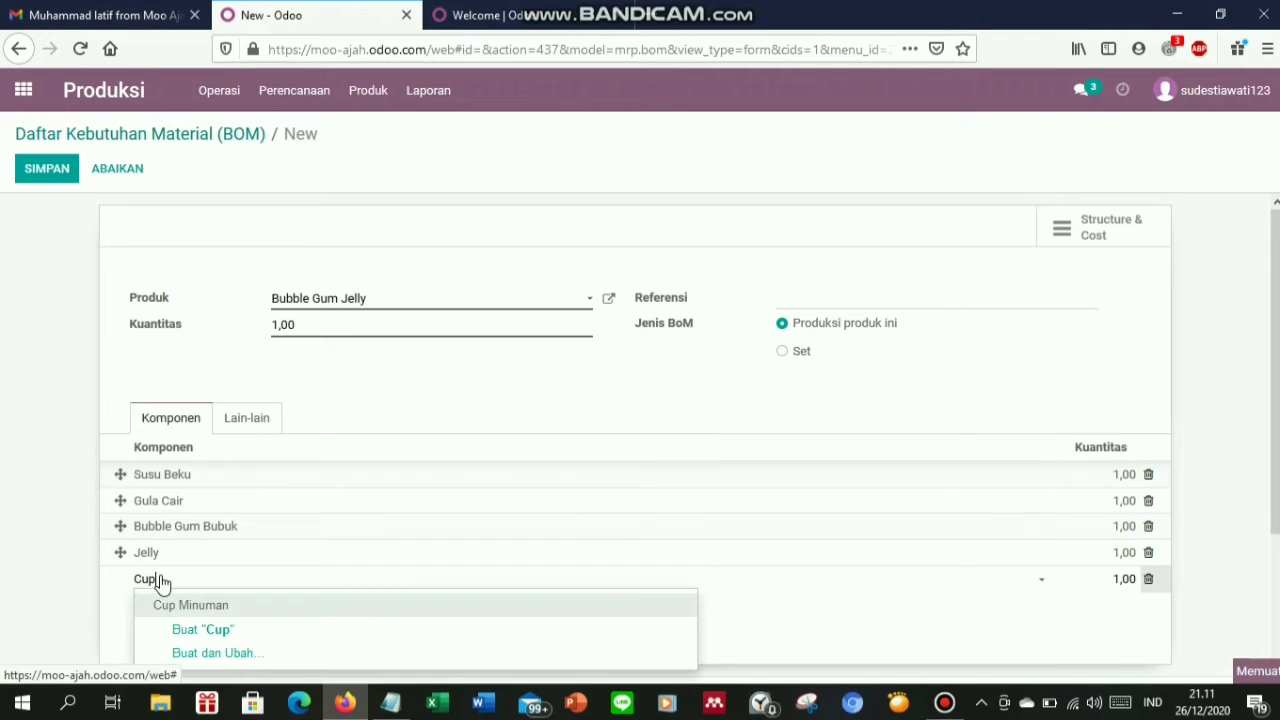
left_click(171, 612)
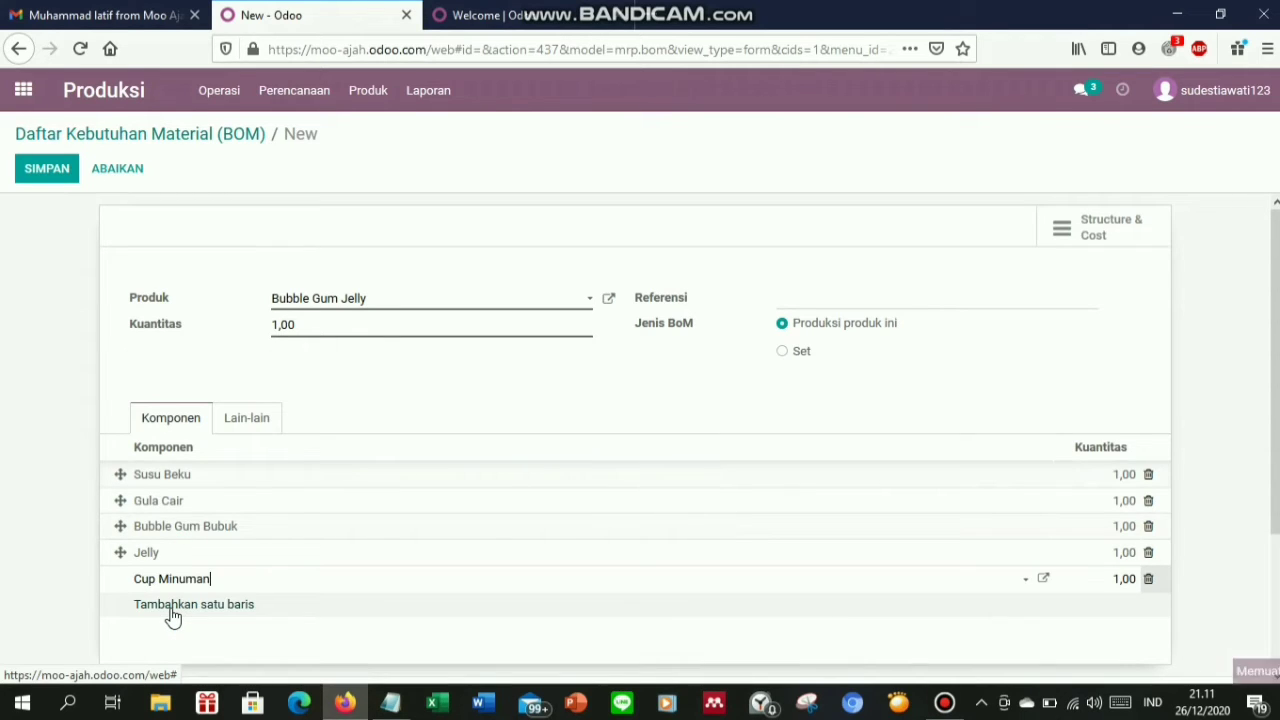
left_click(172, 612)
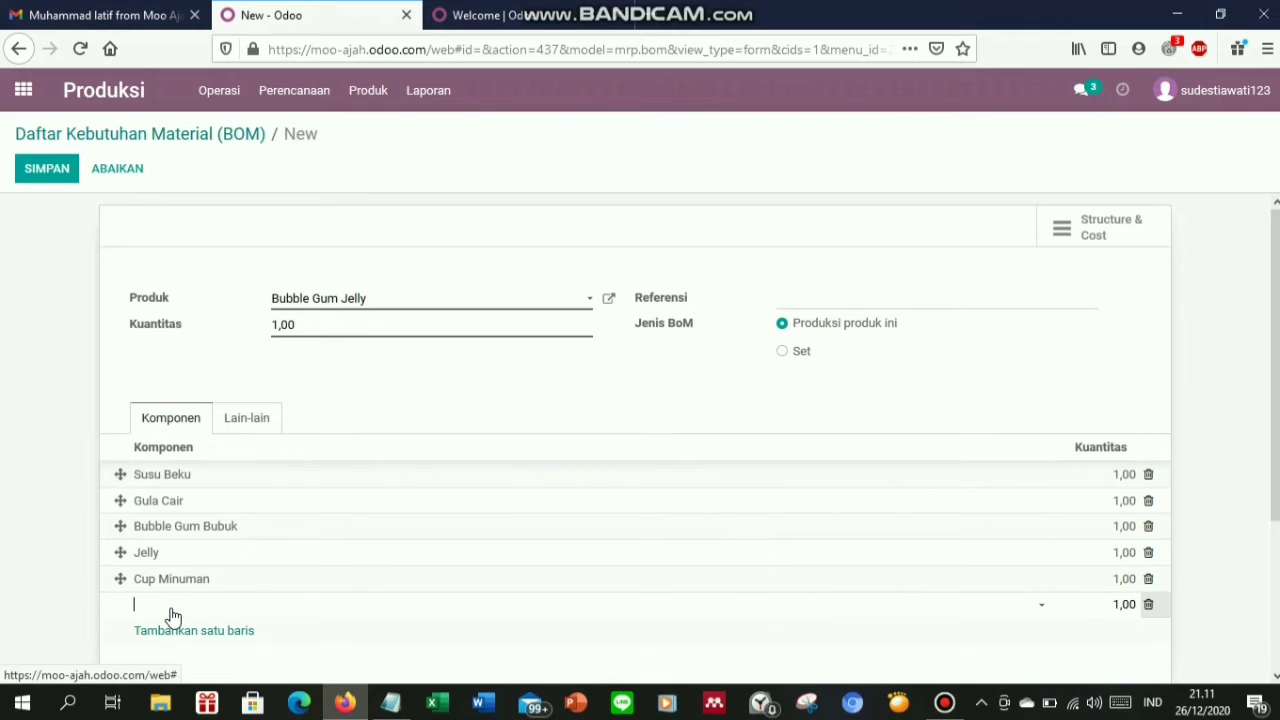
type("Sedo")
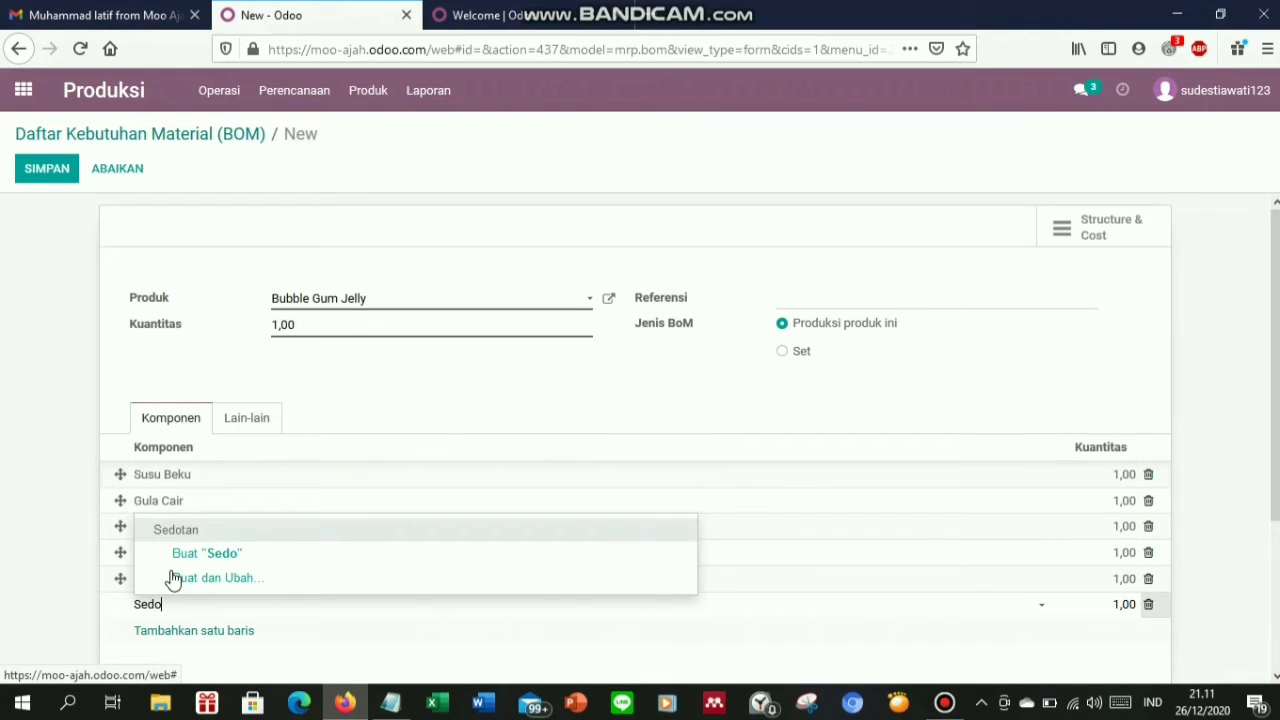
left_click(180, 533)
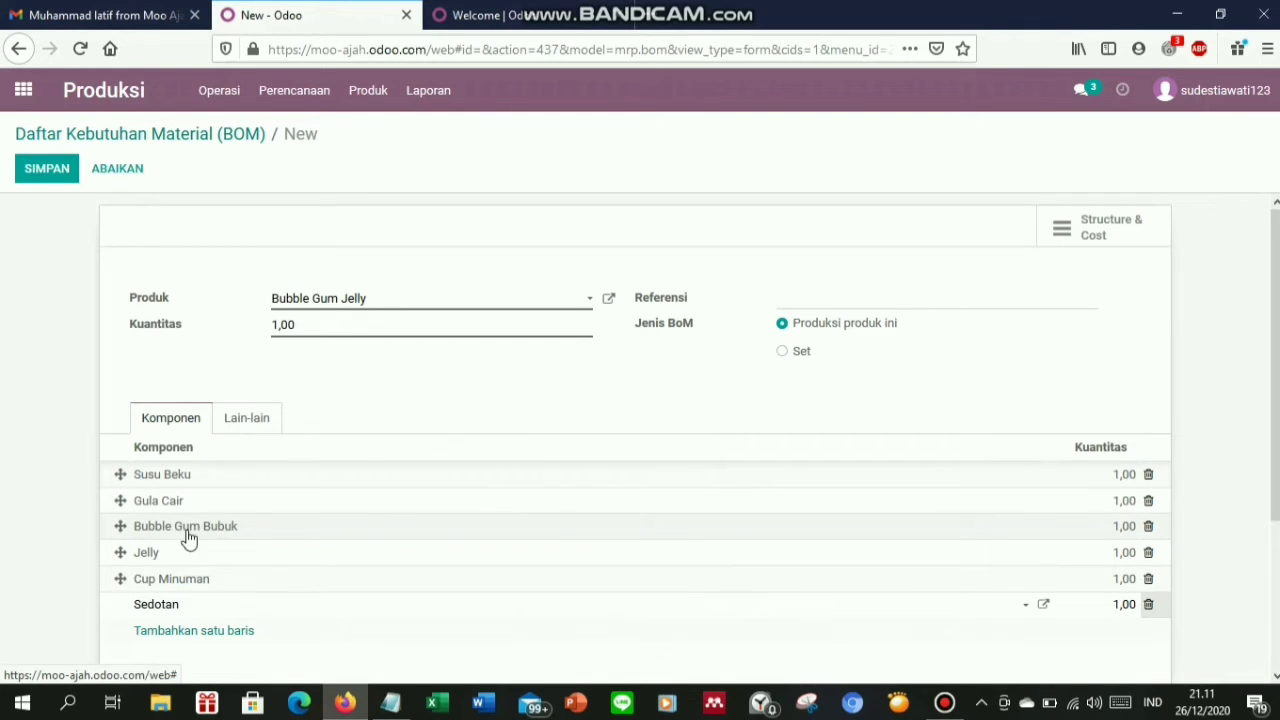
Set quantities to 0,02 Susu Beku, 0,03 Gula Cair and 0,02 Bubble Gum Bubuk
left_click(1122, 476)
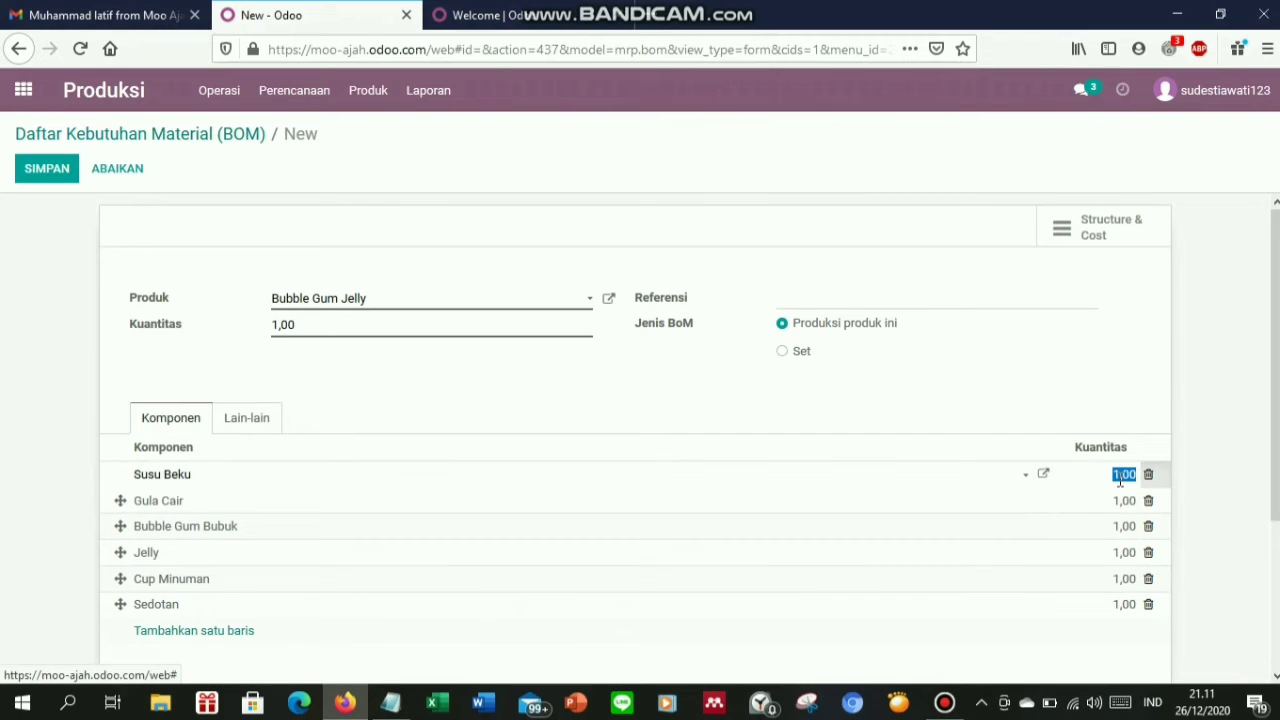
type("0,02")
left_click(1116, 510)
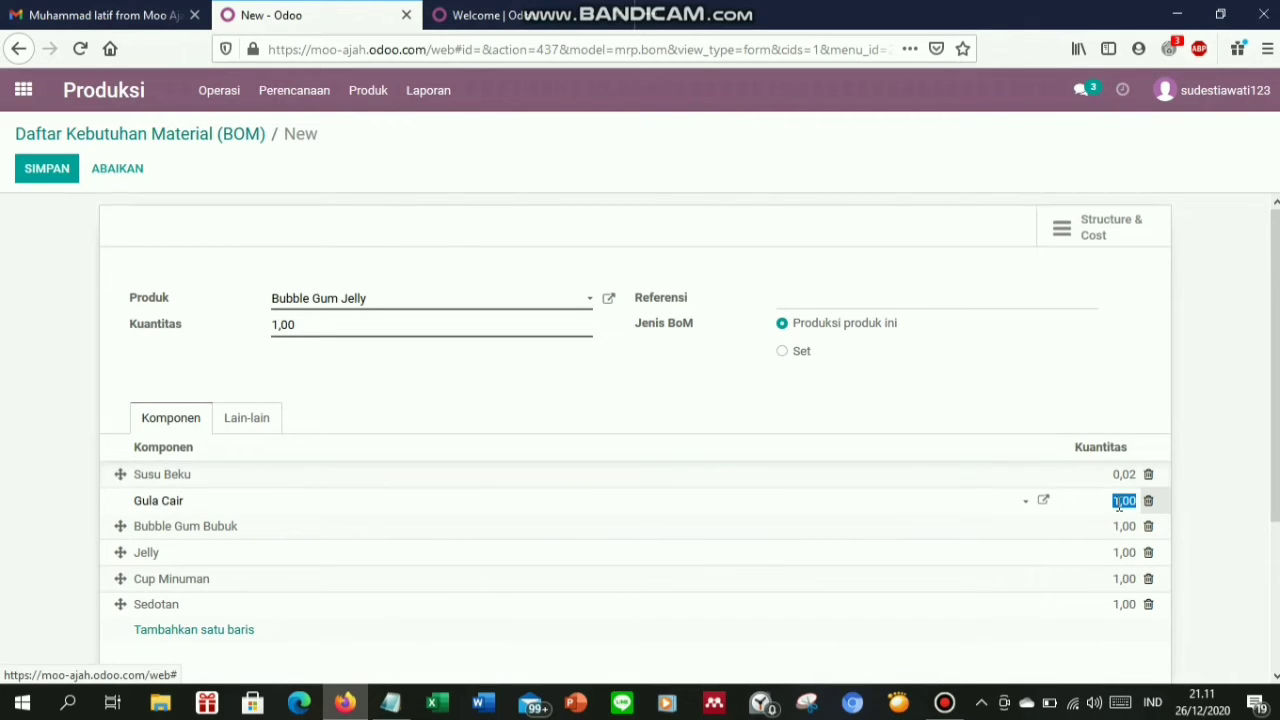
type("0,03")
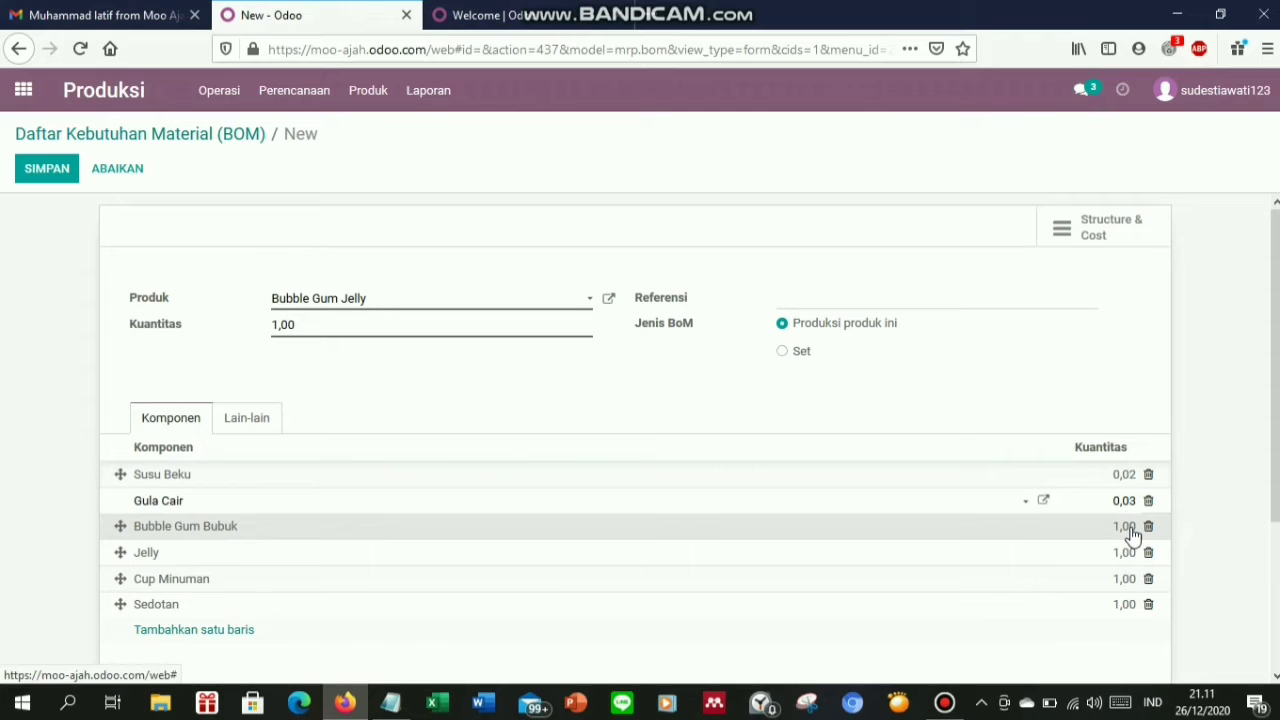
double_click(1128, 528)
key("BackSpace")
key("BackSpace")
key("BackSpace")
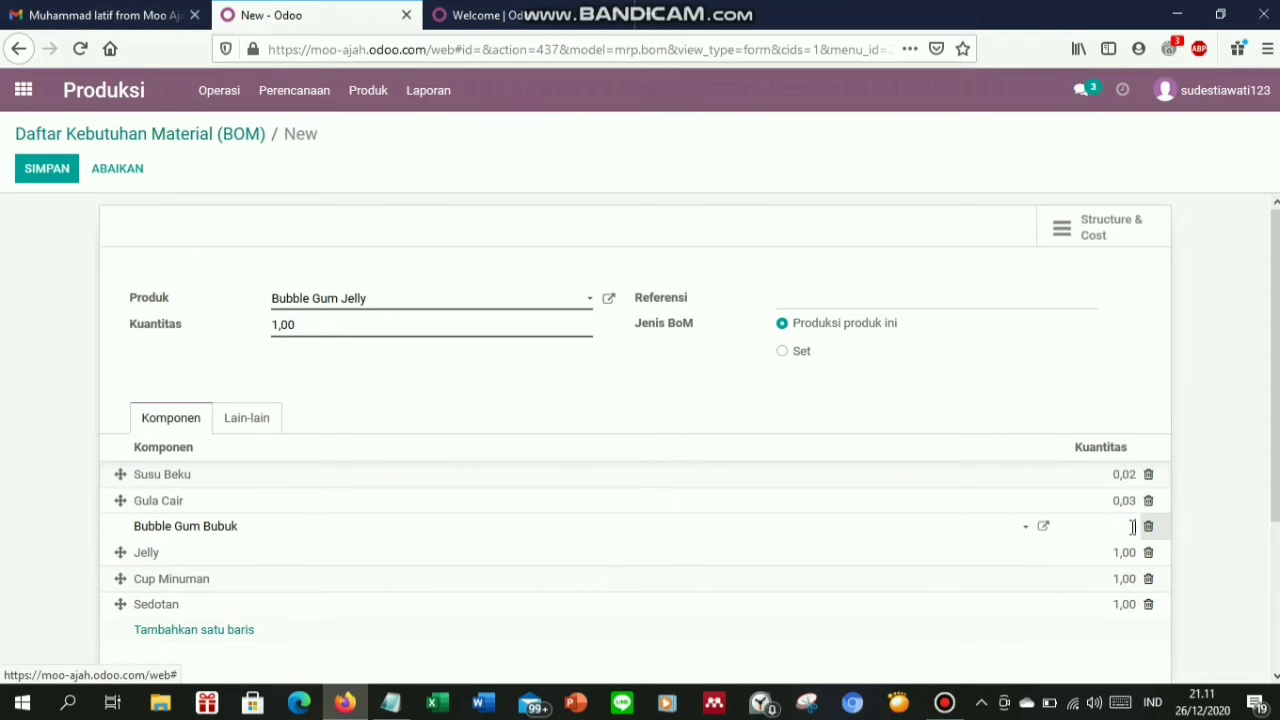
type("0,02")
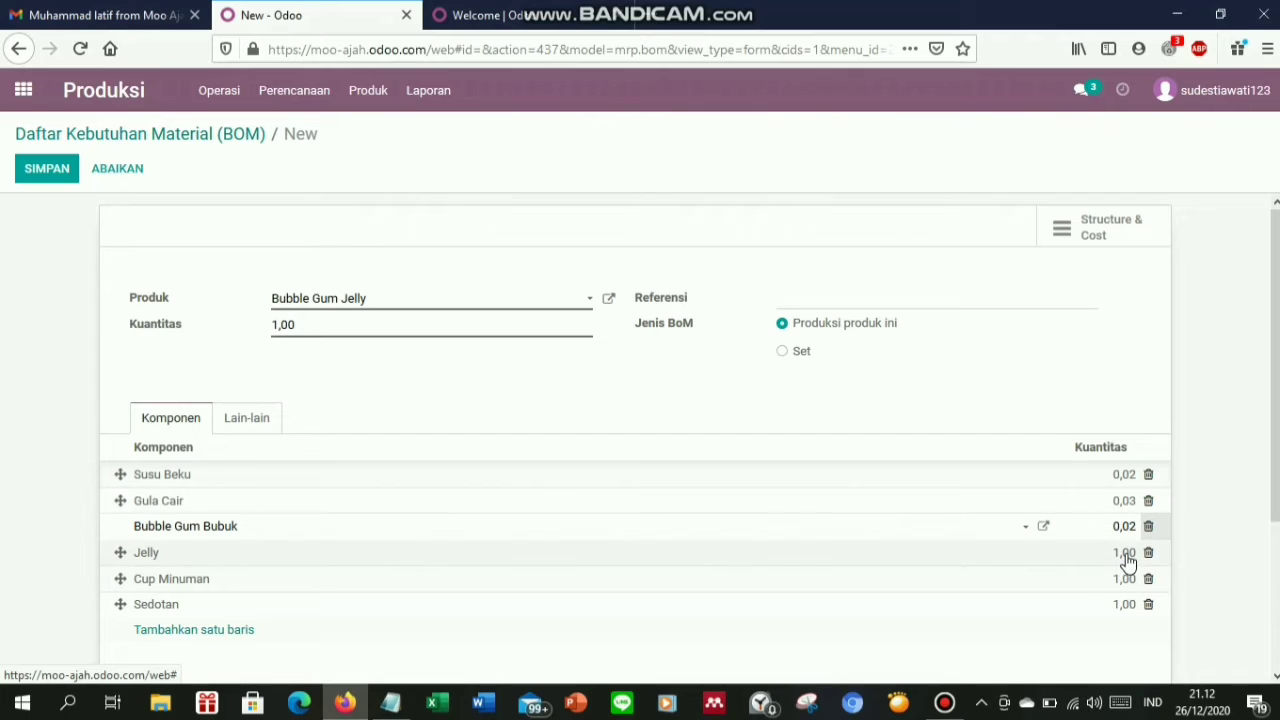
Set quantities to 0,05 Jelly, 0,01 Cup Minuman and 0,01 Sedotan
left_click(1128, 553)
key("BackSpace")
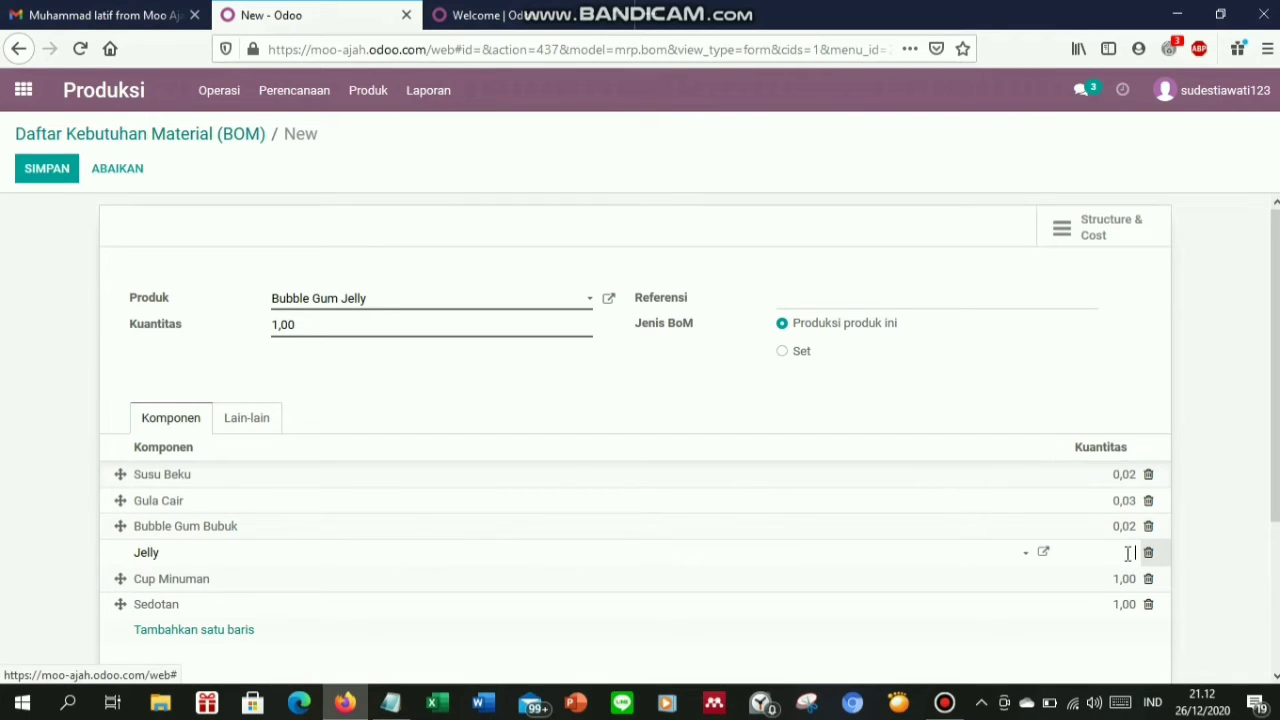
type("0,05")
left_click(1125, 579)
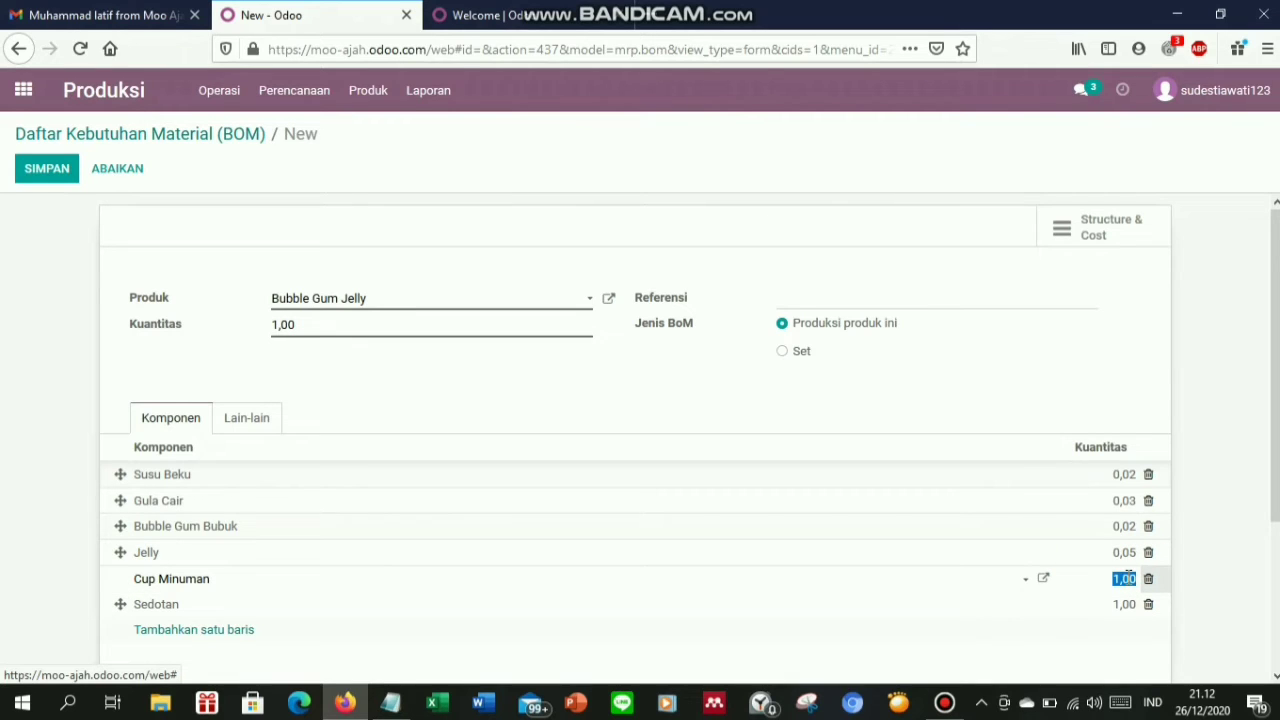
key("BackSpace")
type("0,01")
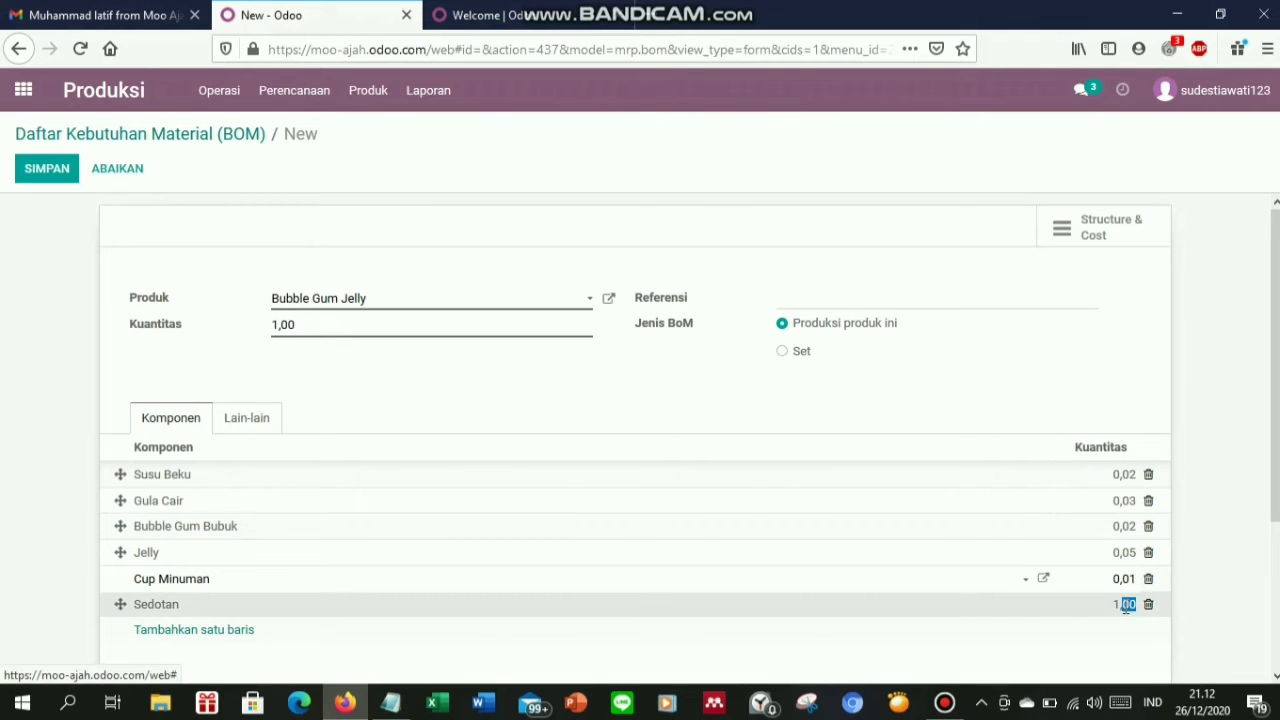
left_click(1125, 604)
type("0,01")
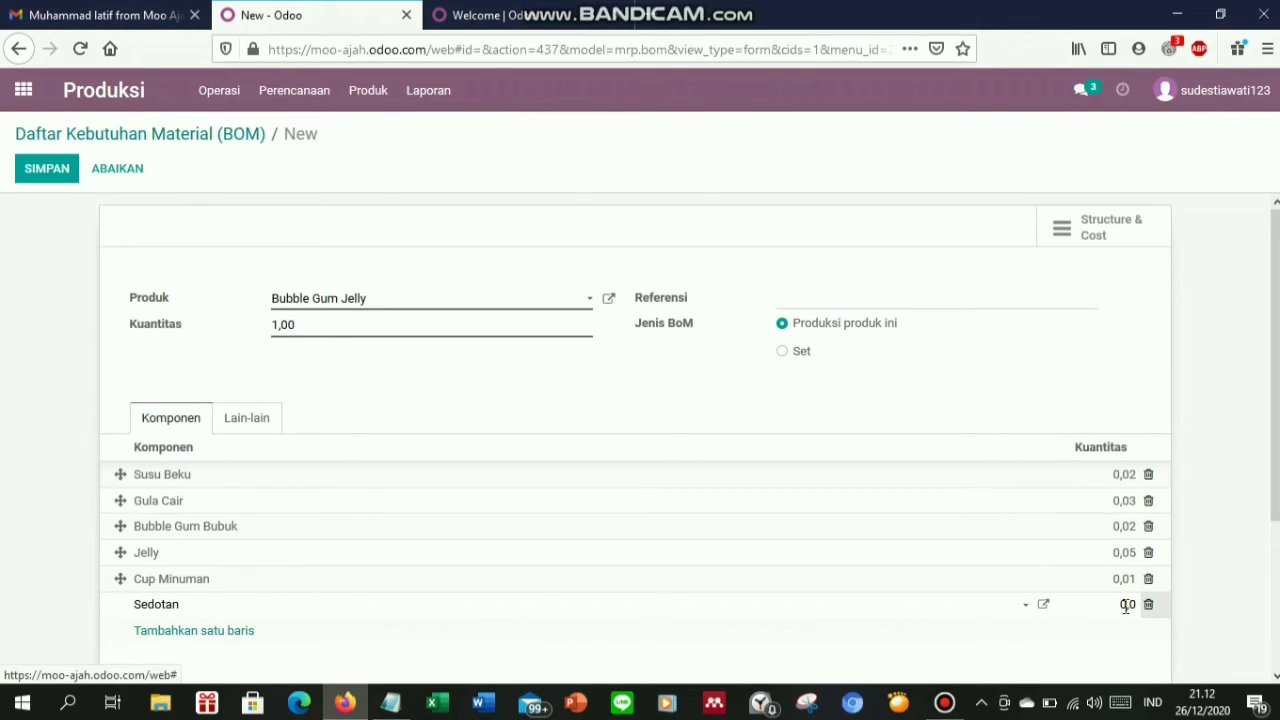
left_click(958, 642)
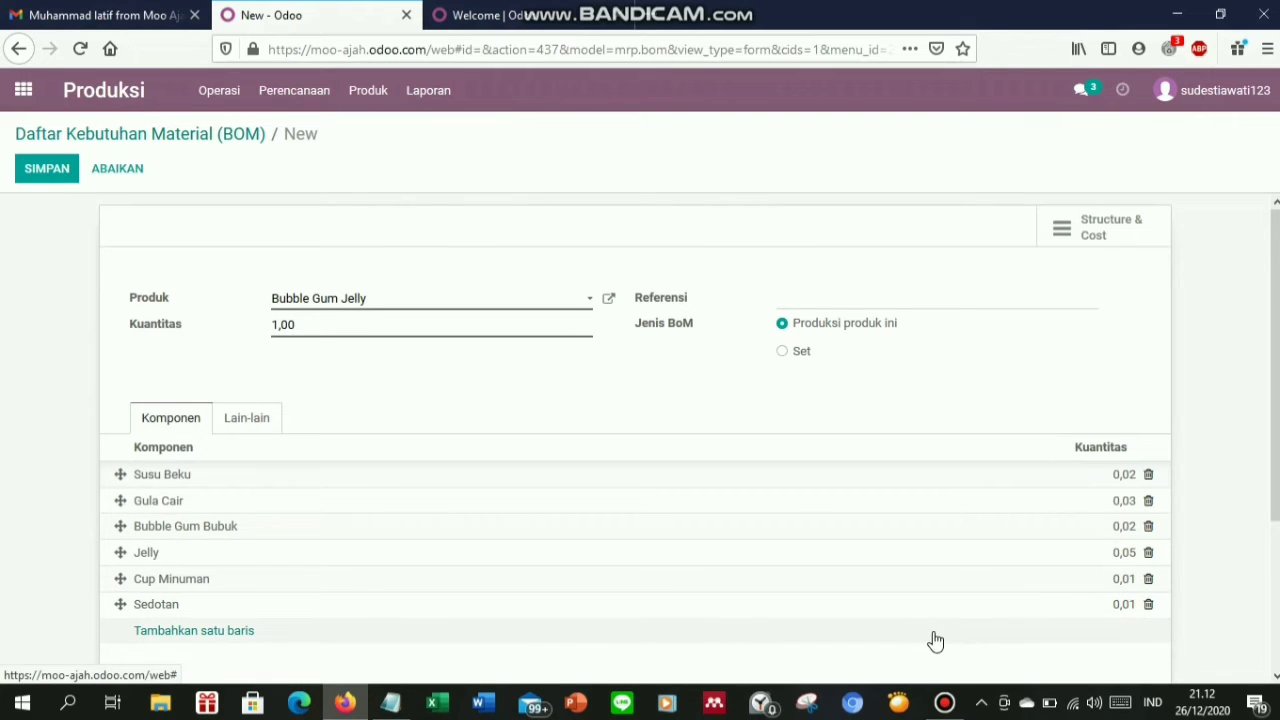
Save the Bubble Gum Jelly bill and start a new order from Order Produksi
left_click(38, 182)
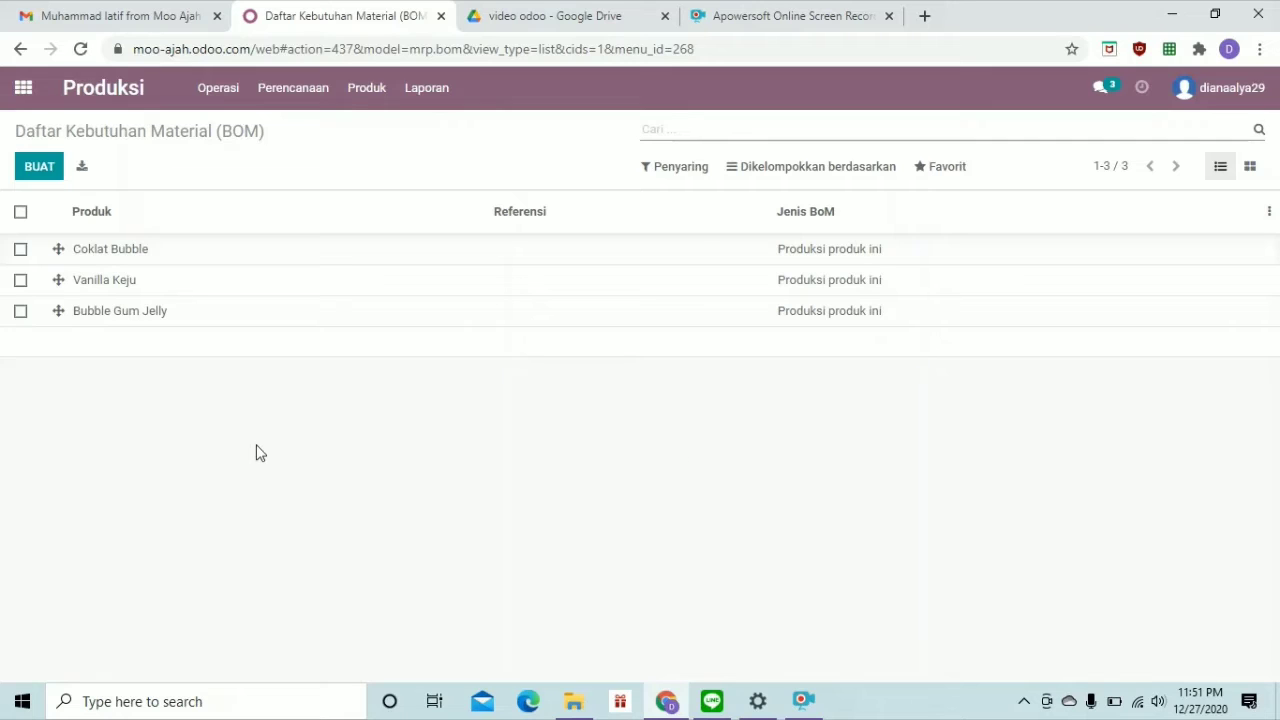
left_click(231, 100)
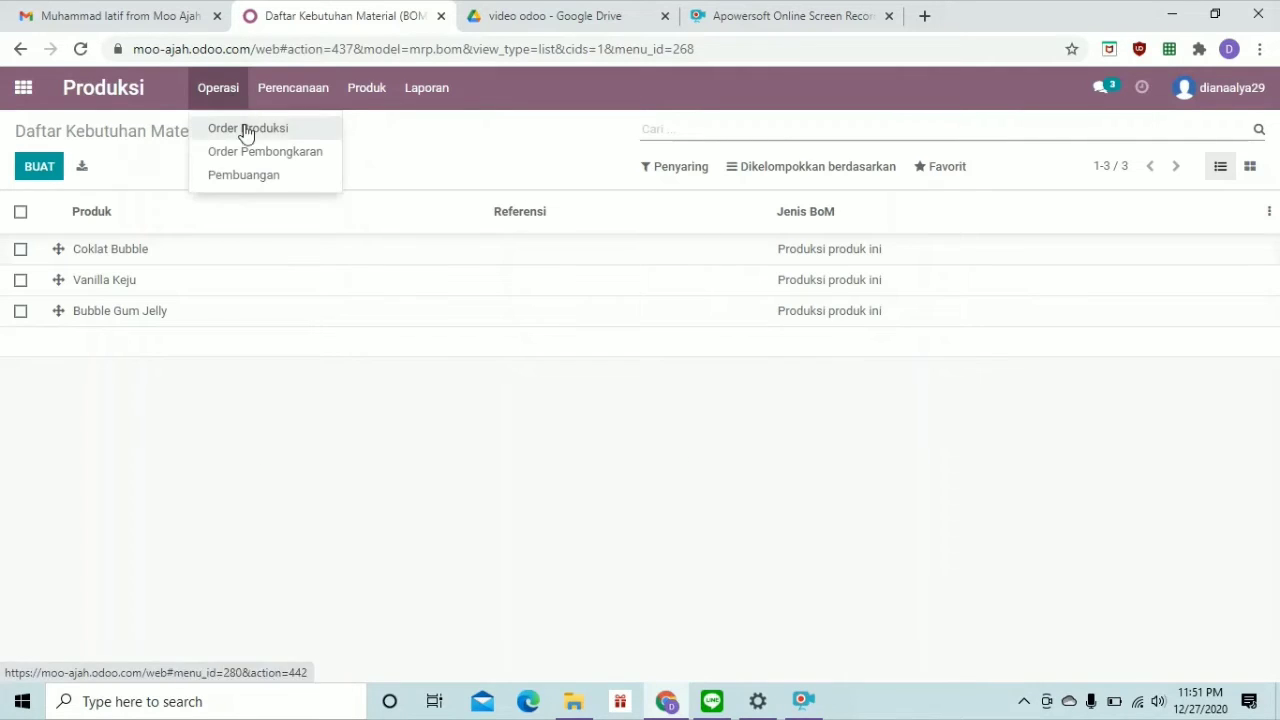
left_click(247, 128)
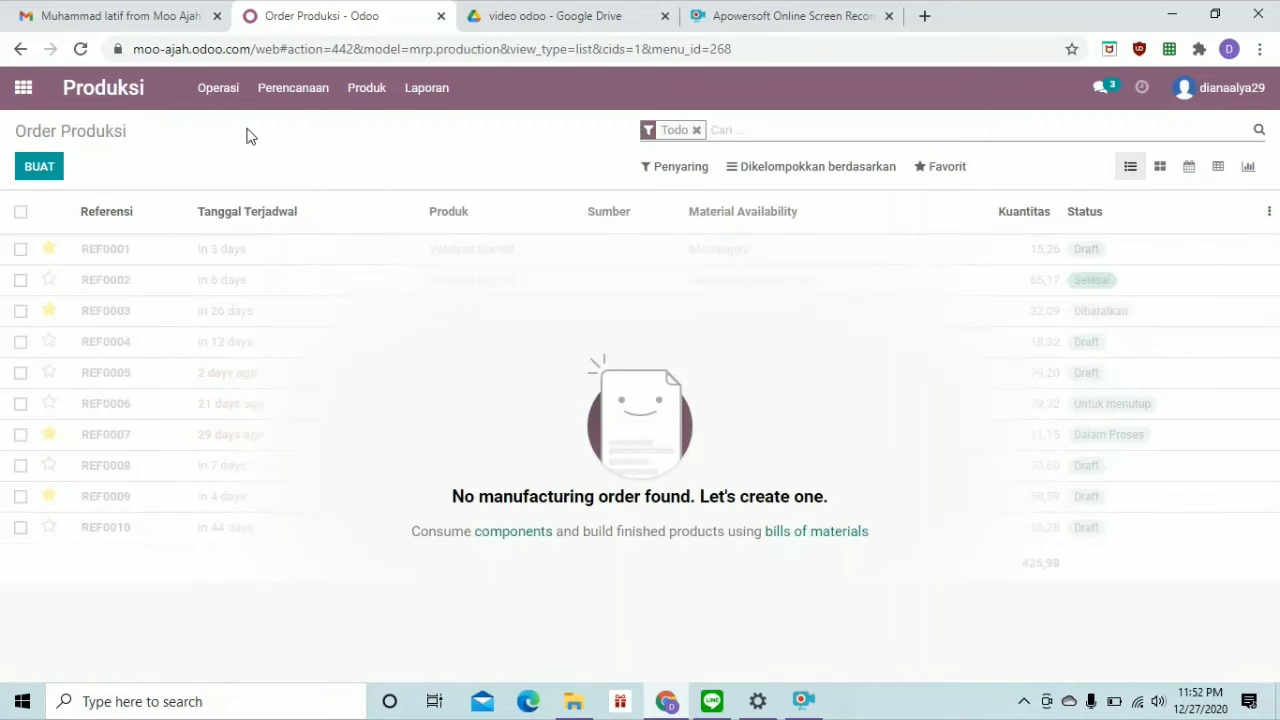
left_click(40, 167)
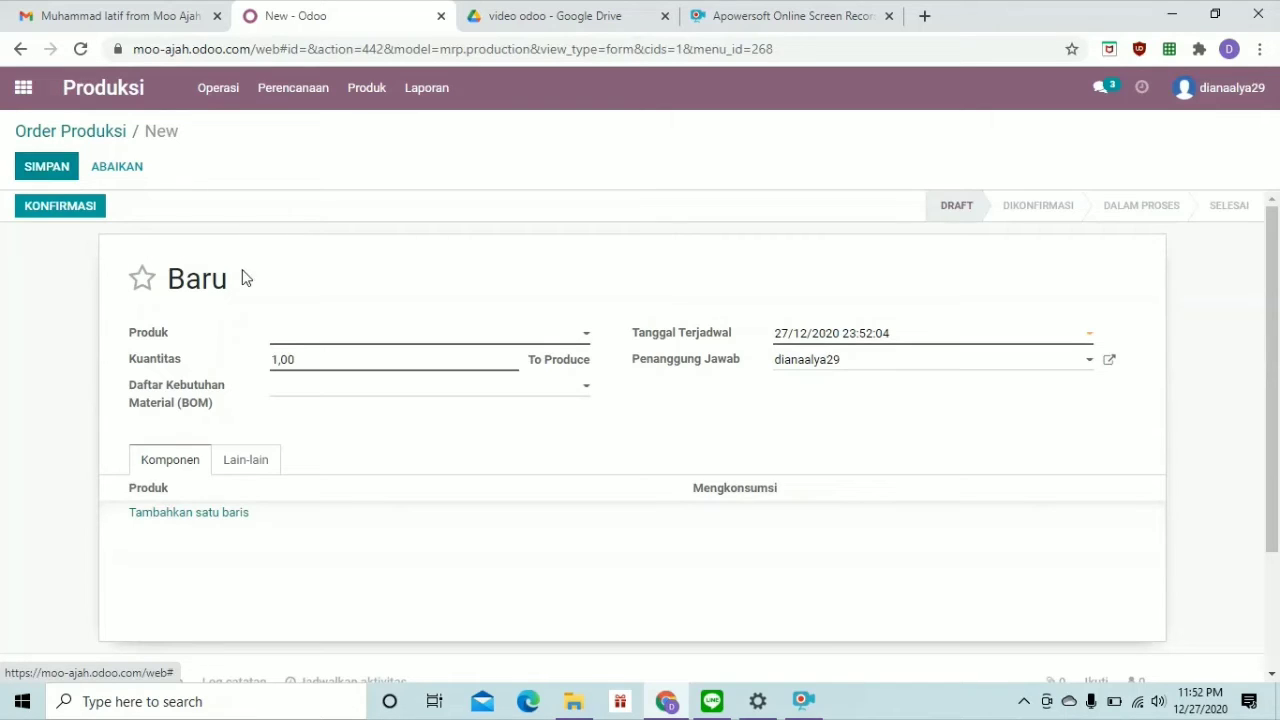
Set the new order's product to Coklat Bubble with a quantity of 3
left_click(328, 345)
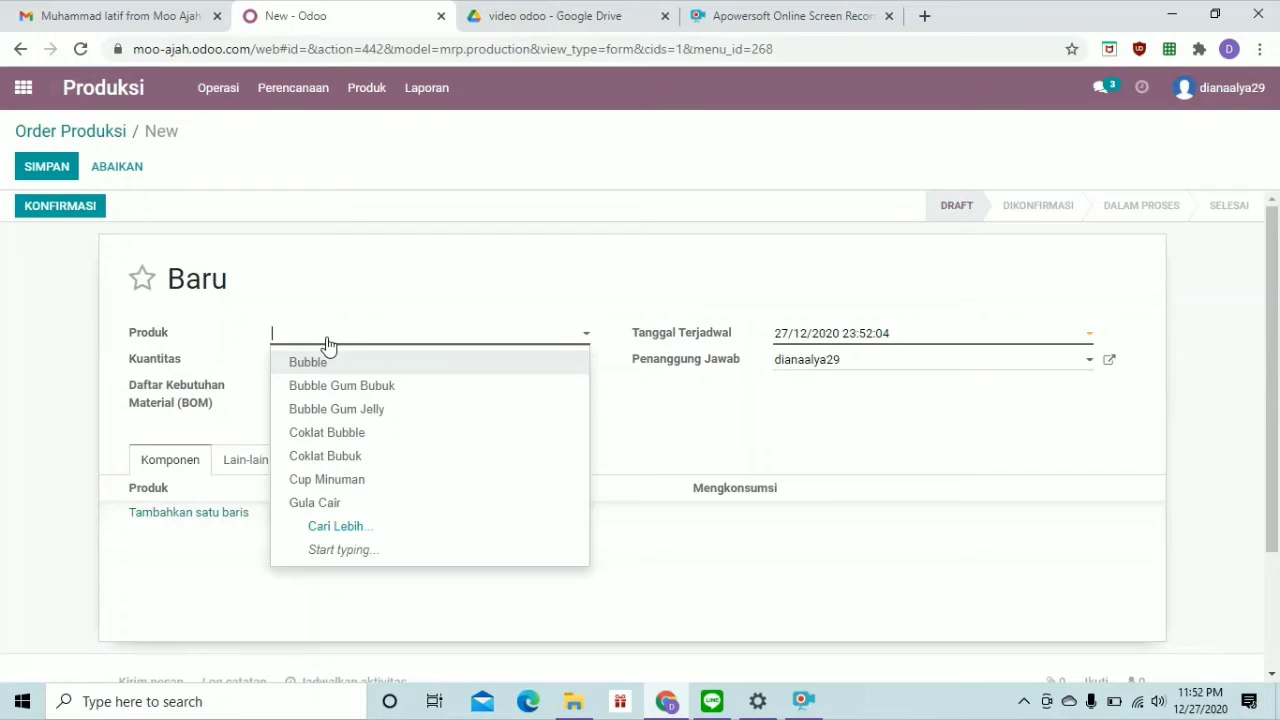
type("coklat")
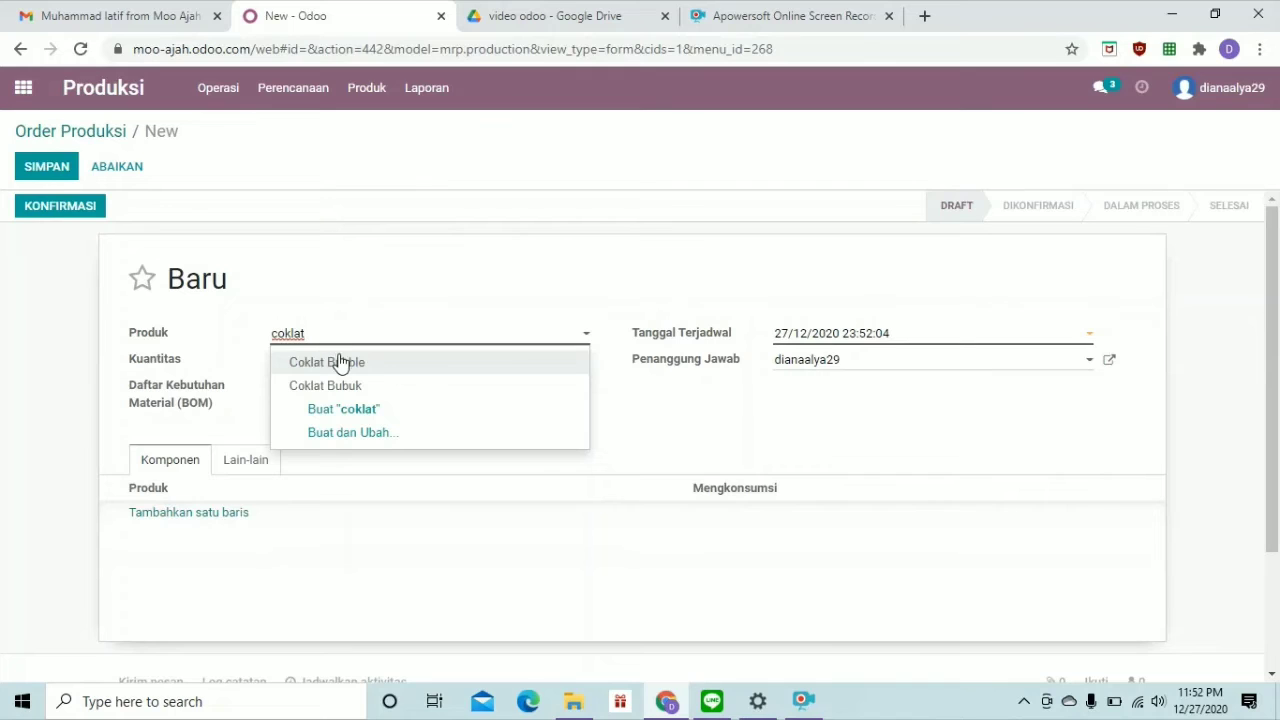
left_click(340, 362)
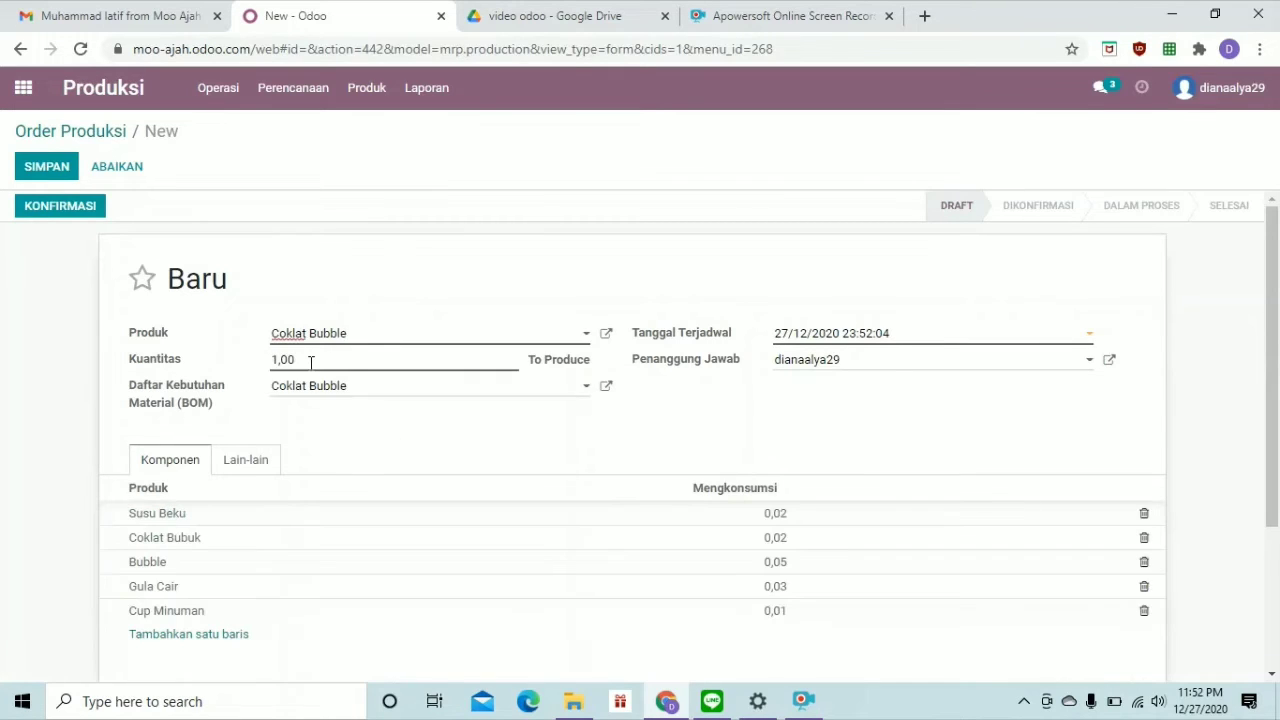
left_click(310, 362)
key("BackSpace")
key("BackSpace")
key("BackSpace")
key("BackSpace")
type("3")
mouse_move(686, 336)
Confirm WH/MO/00001, record 3 units produced, and save it
left_click(70, 210)
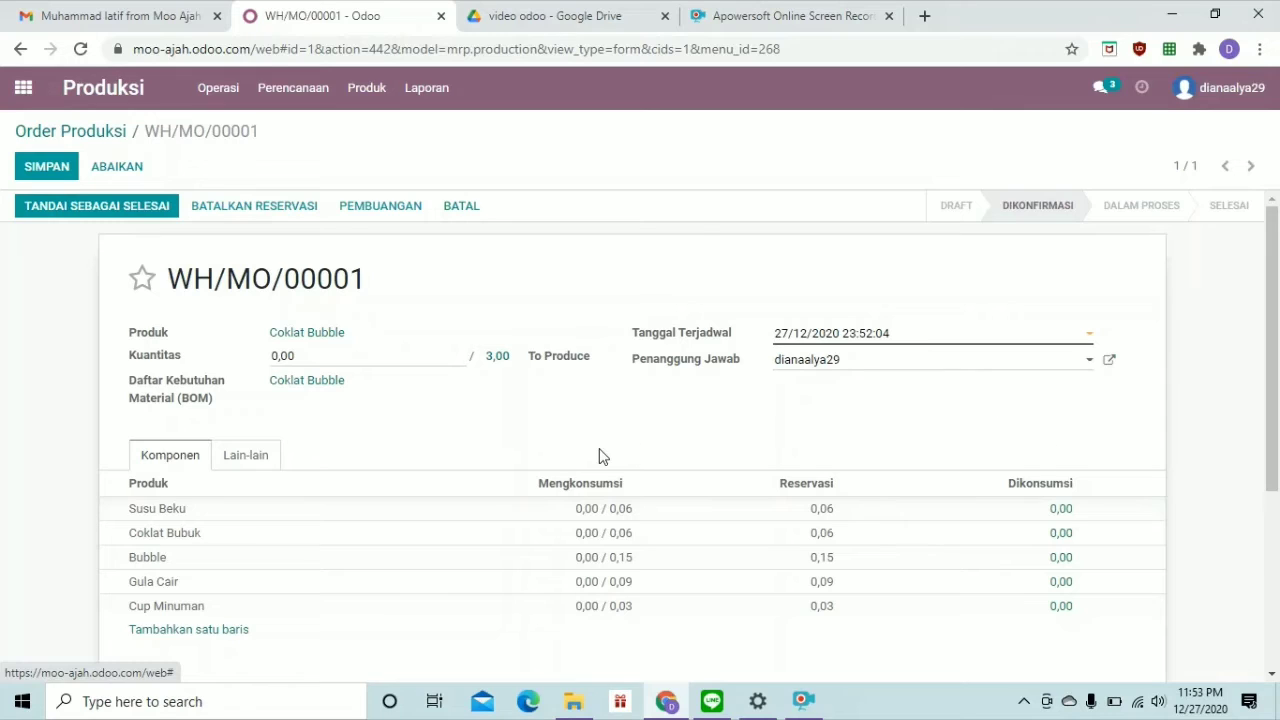
left_click(320, 357)
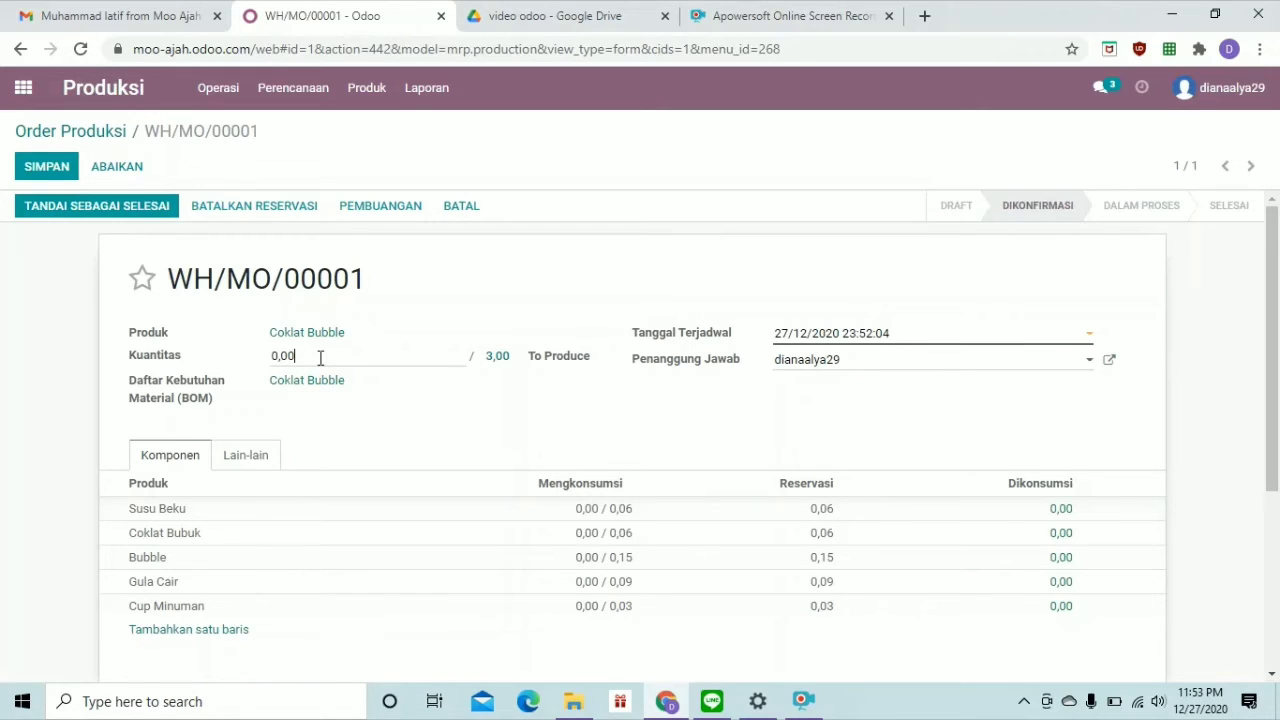
key("BackSpace")
key("BackSpace")
key("BackSpace")
key("BackSpace")
type("3")
left_click(408, 469)
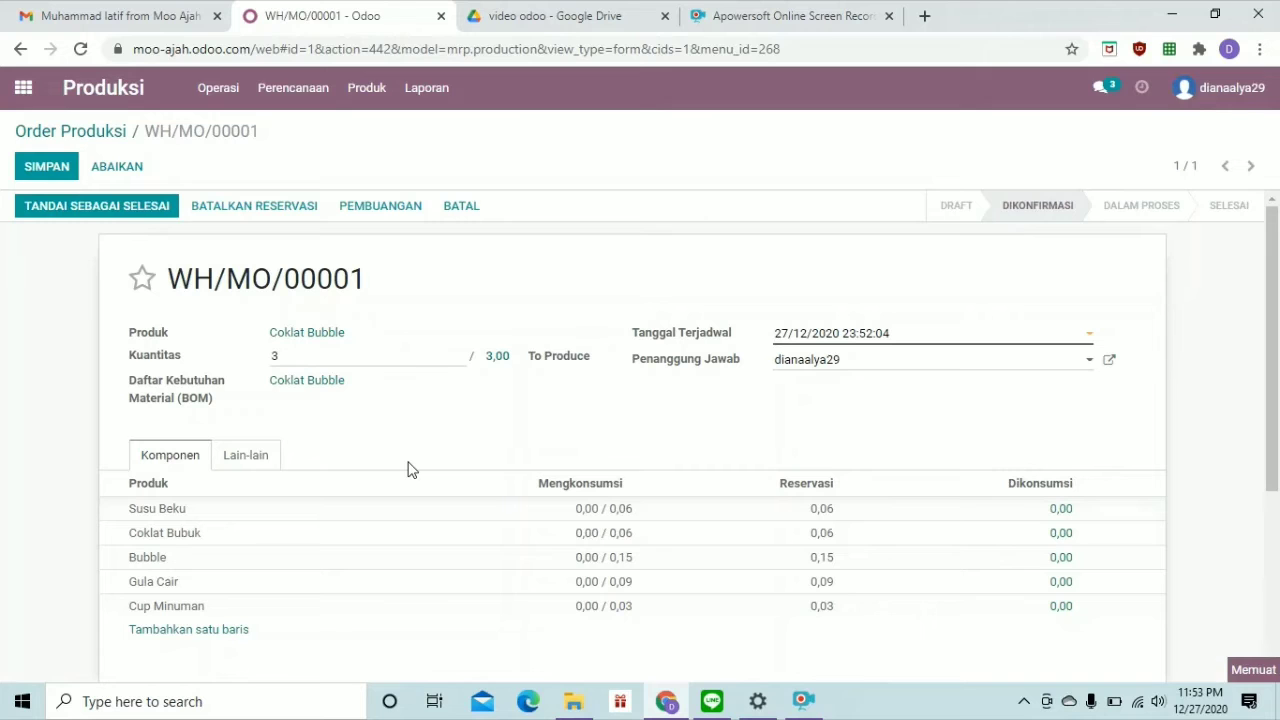
scroll(409, 470, "down", 2)
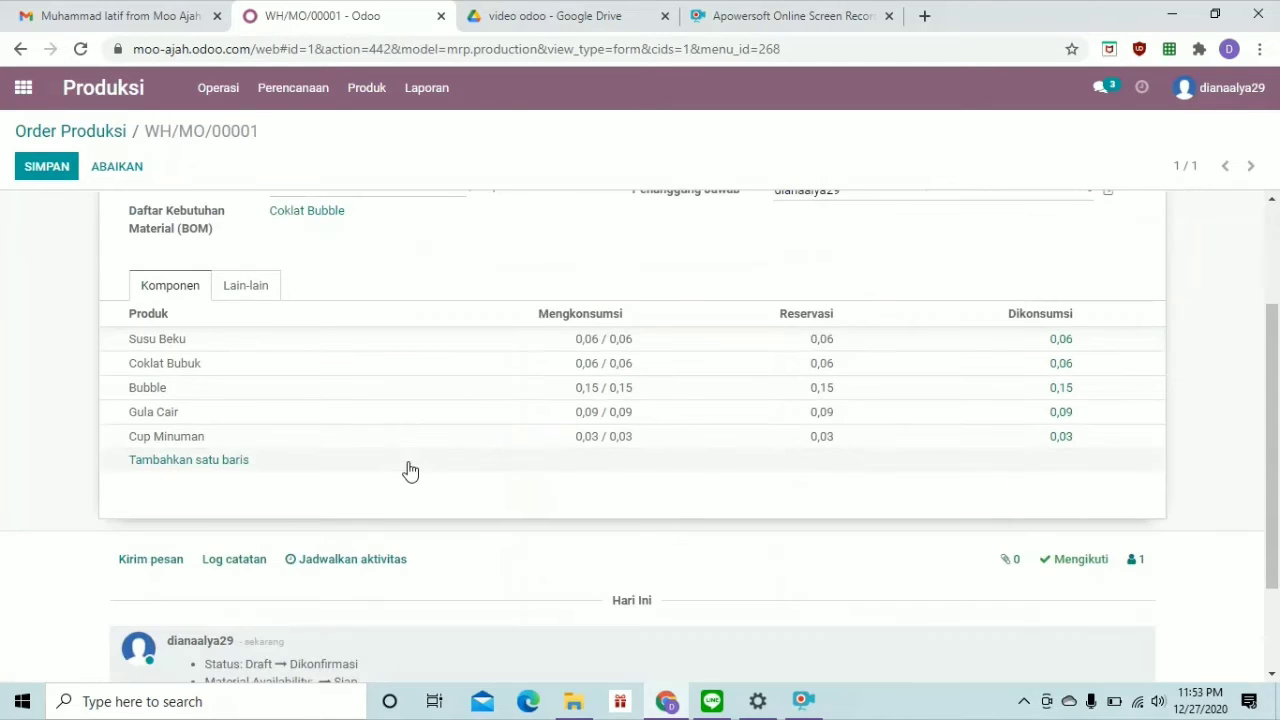
scroll(409, 470, "up", 2)
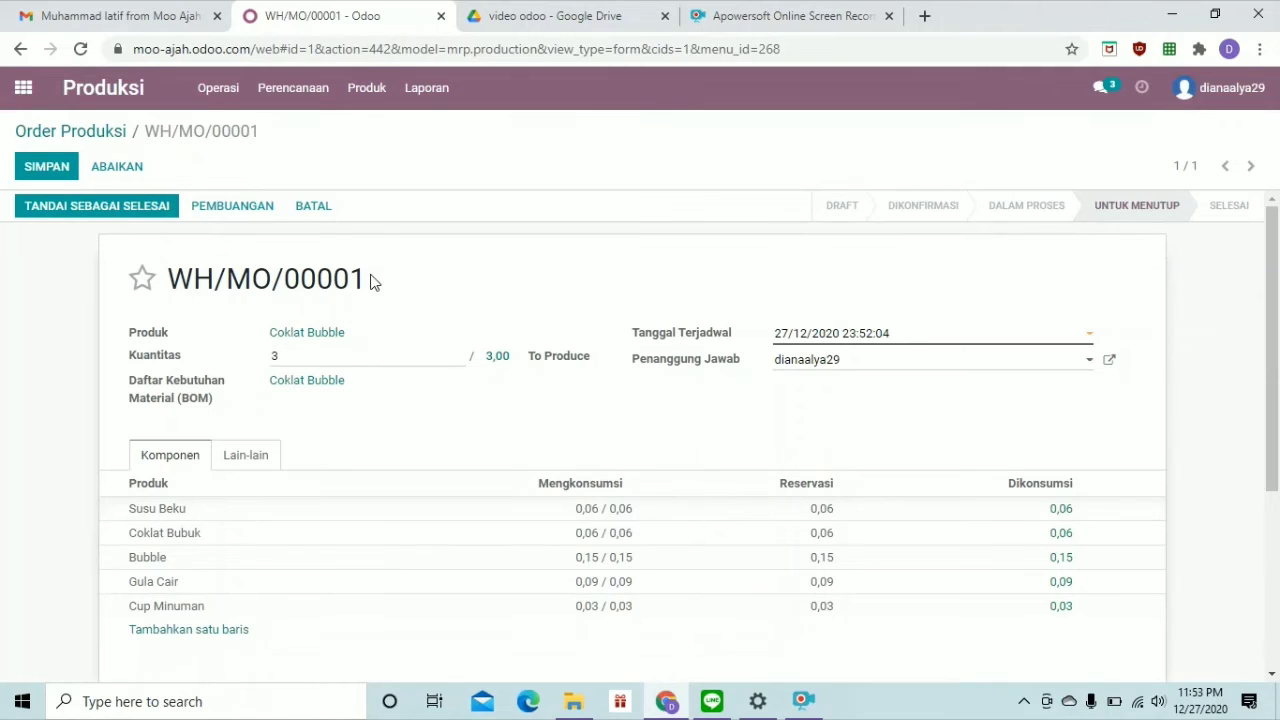
left_click(35, 163)
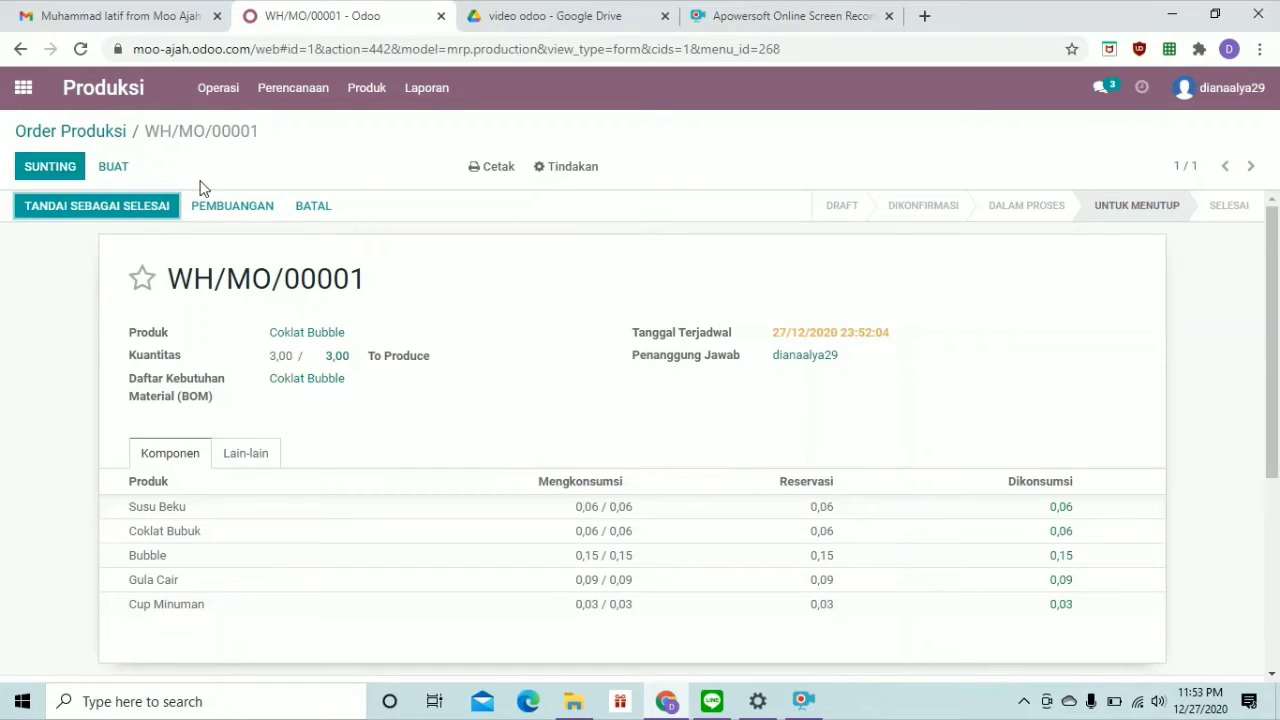
Create a new manufacturing order for Bubble Gum Jelly
left_click(115, 168)
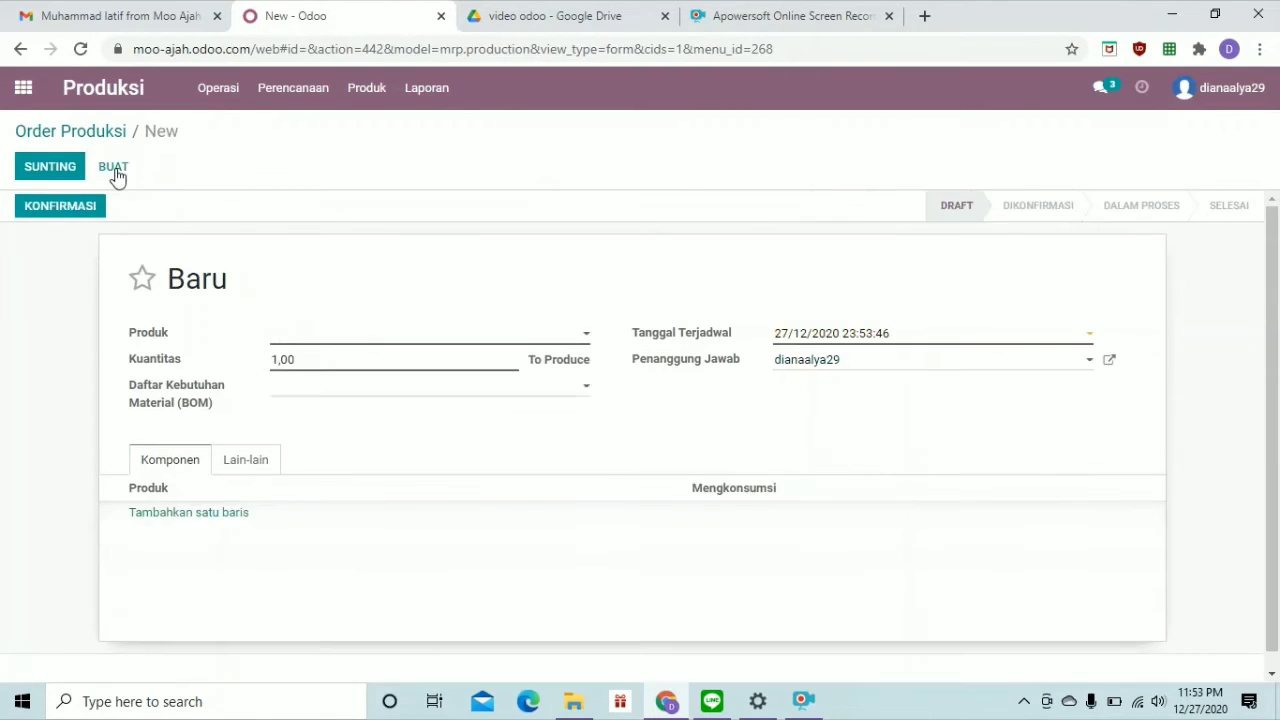
left_click(309, 338)
type("bubble")
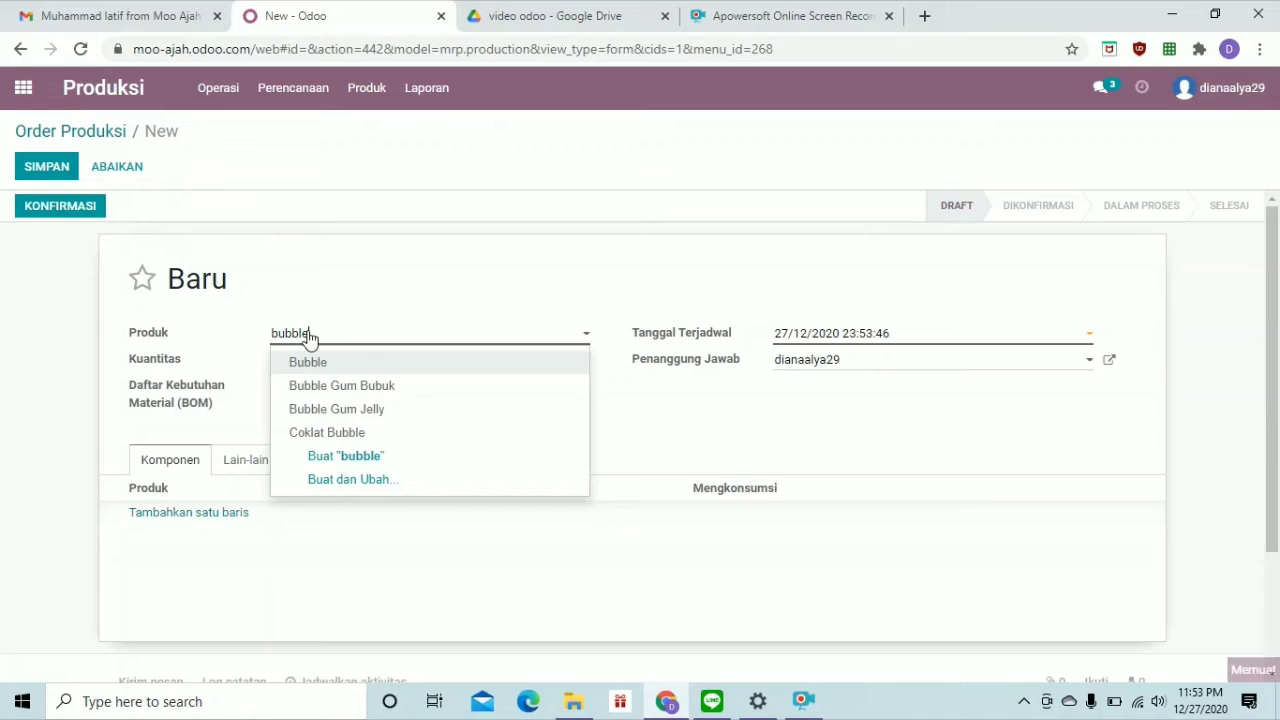
left_click(369, 410)
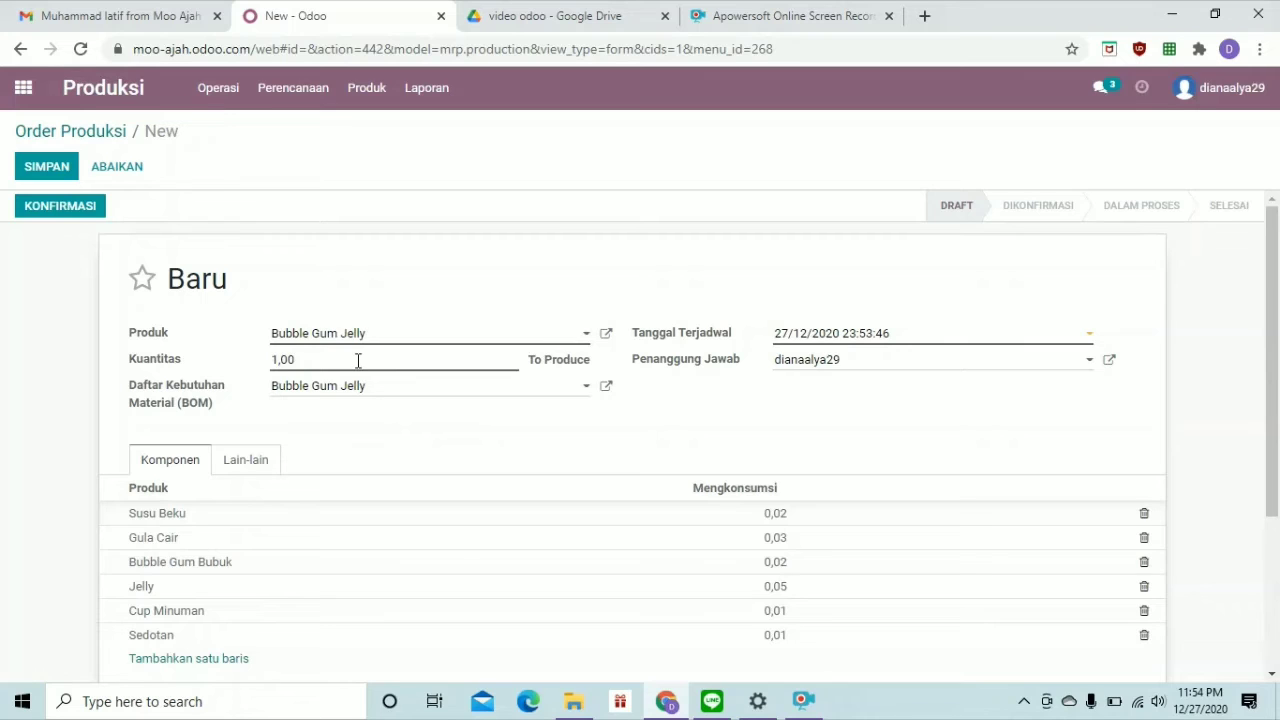
scroll(368, 446, "down", 1)
scroll(368, 446, "up", 1)
Confirm the order, record 1,00 produced, and save it
left_click(70, 213)
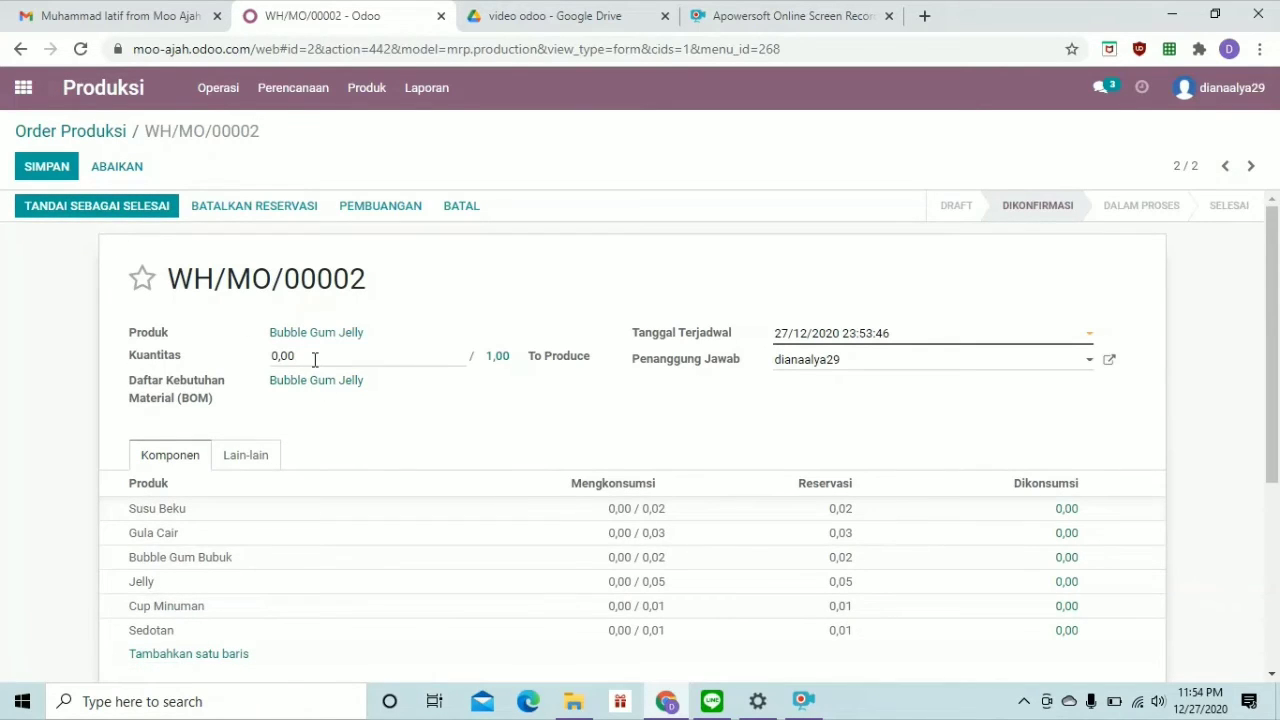
key("BackSpace")
key("BackSpace")
key("BackSpace")
key("BackSpace")
type("1")
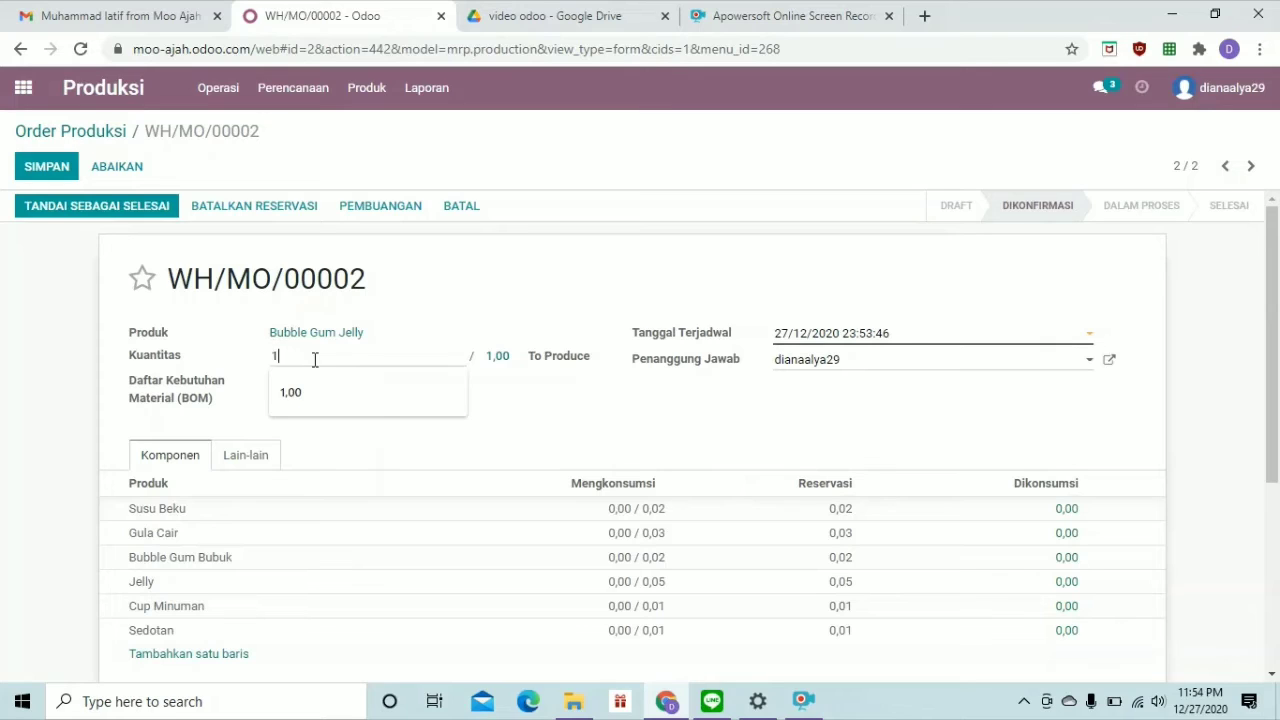
left_click(329, 390)
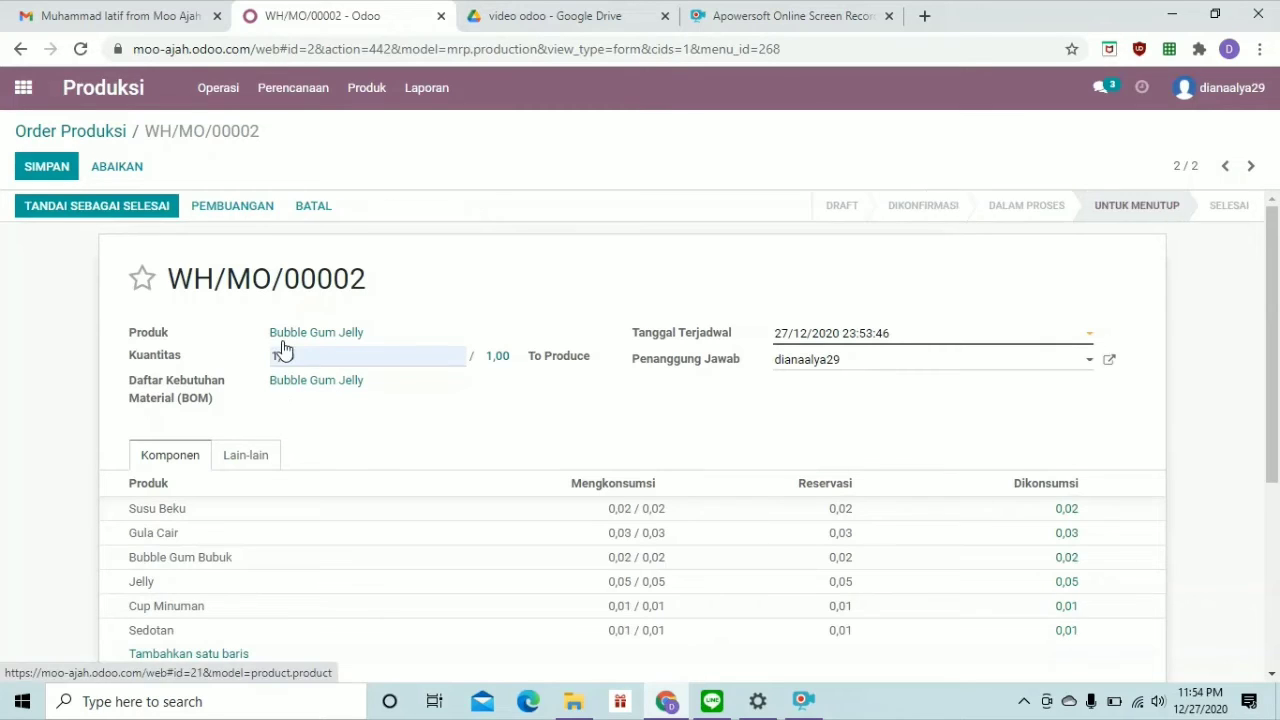
left_click(62, 177)
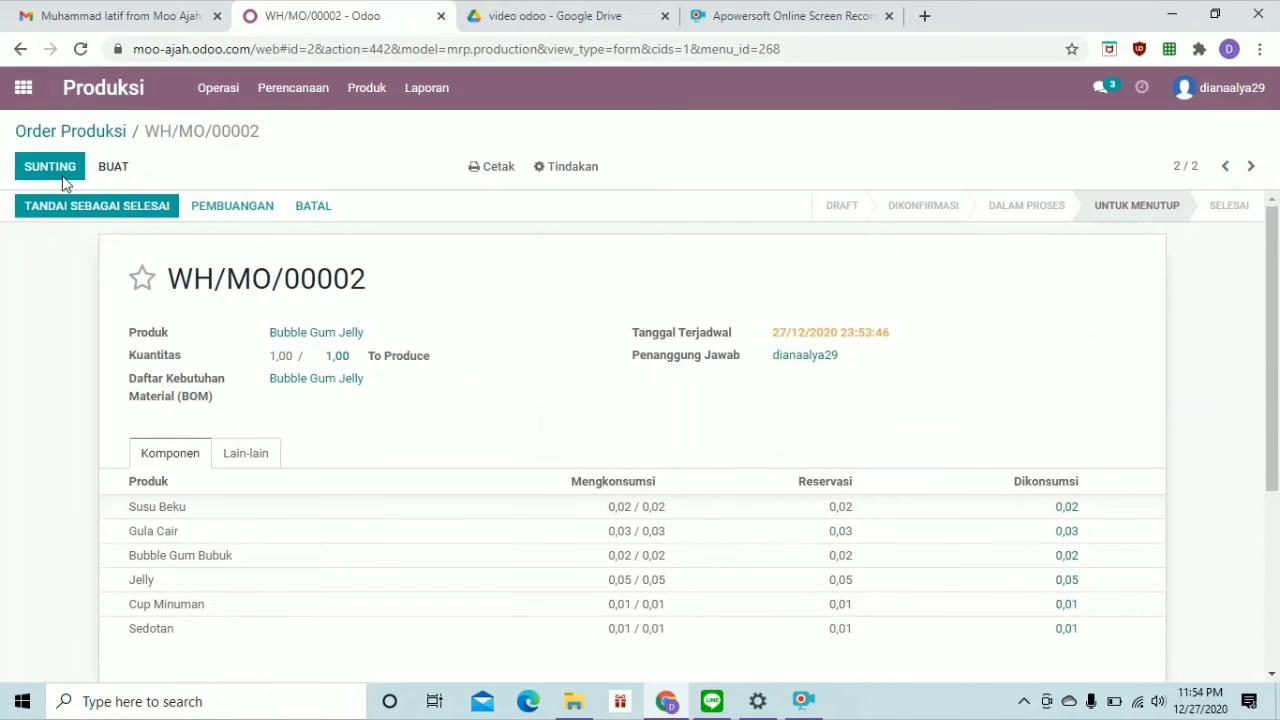
Create and save a draft manufacturing order for 2 Vanilla Keju
left_click(118, 170)
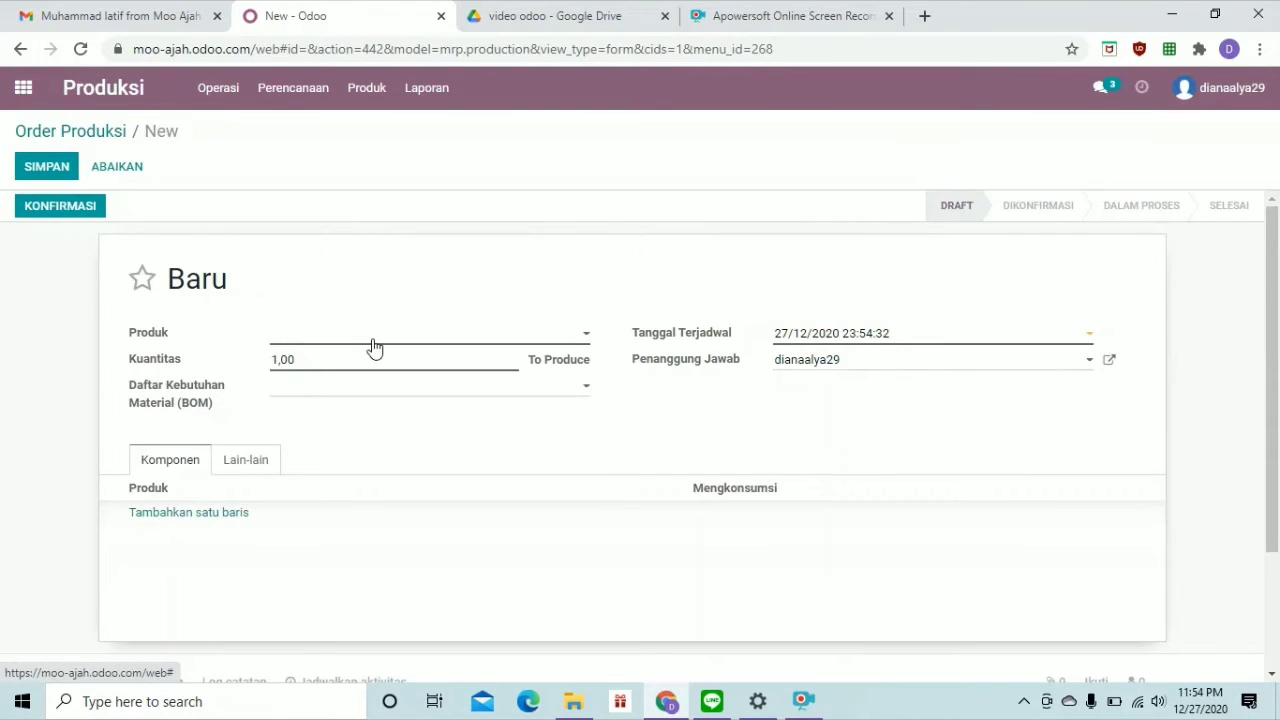
left_click(373, 345)
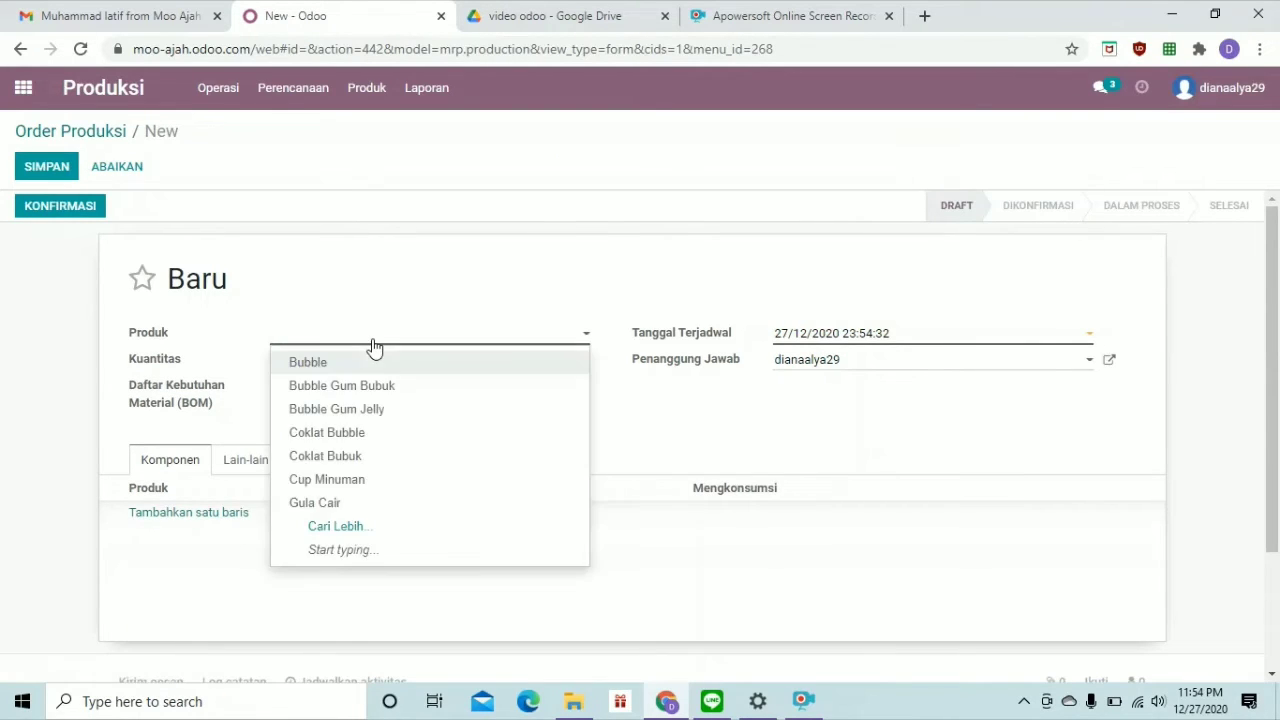
type("vanilla")
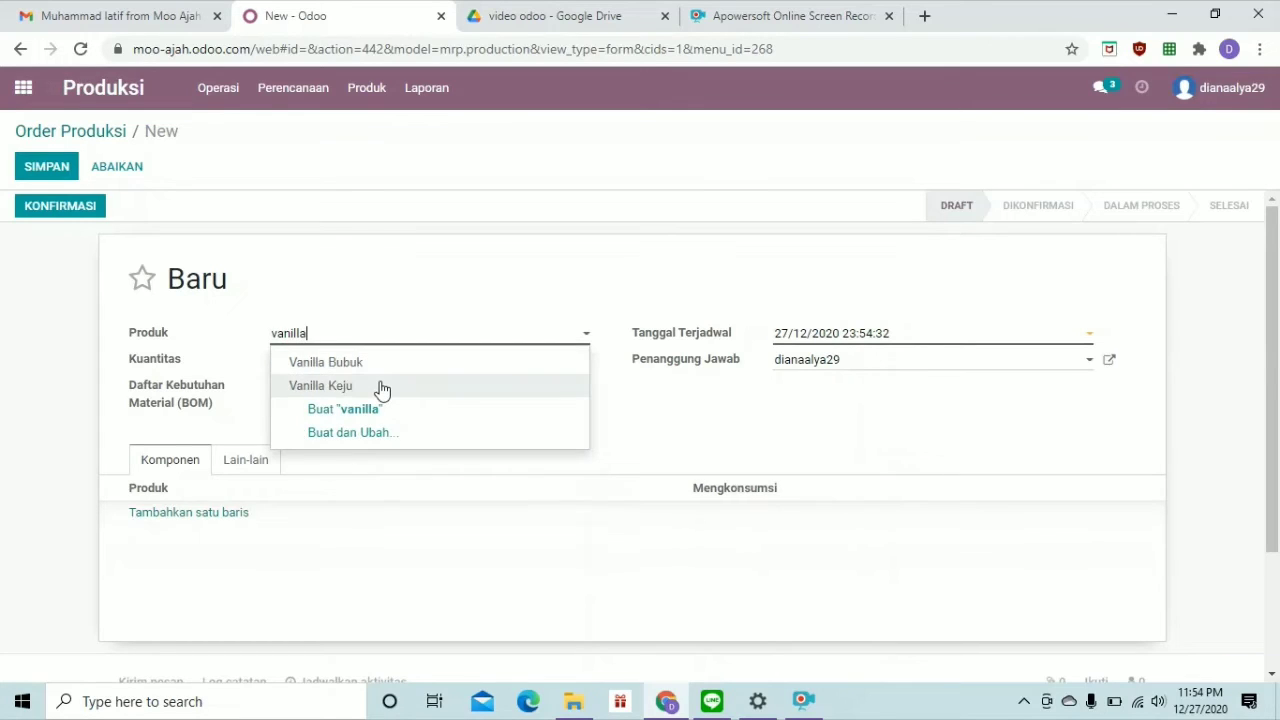
left_click(383, 391)
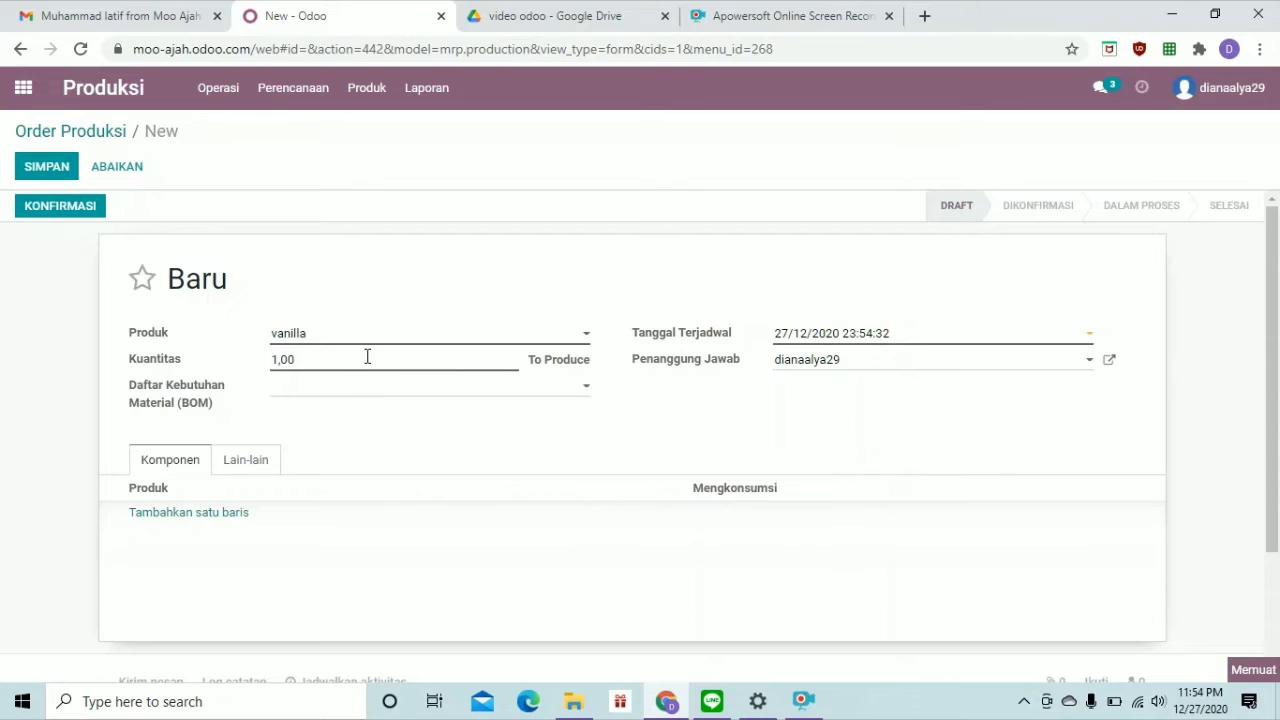
left_click(367, 357)
key("BackSpace")
key("BackSpace")
key("BackSpace")
key("BackSpace")
type("2")
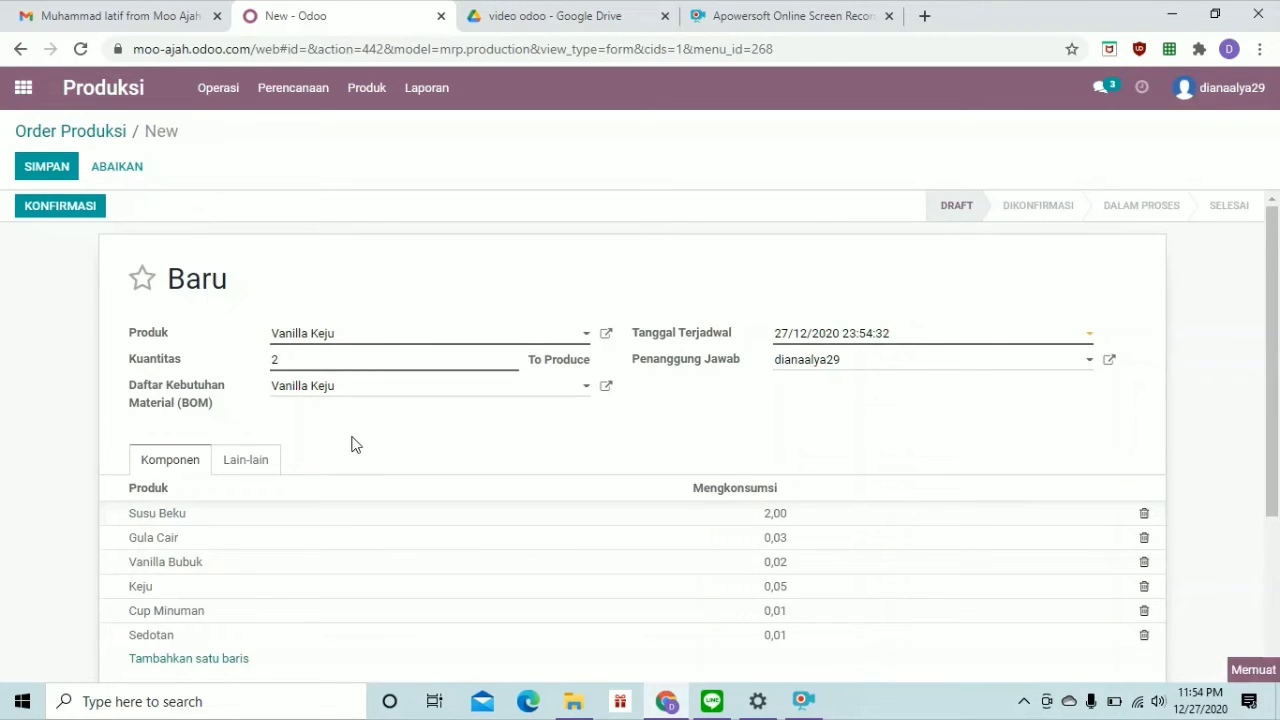
left_click(84, 219)
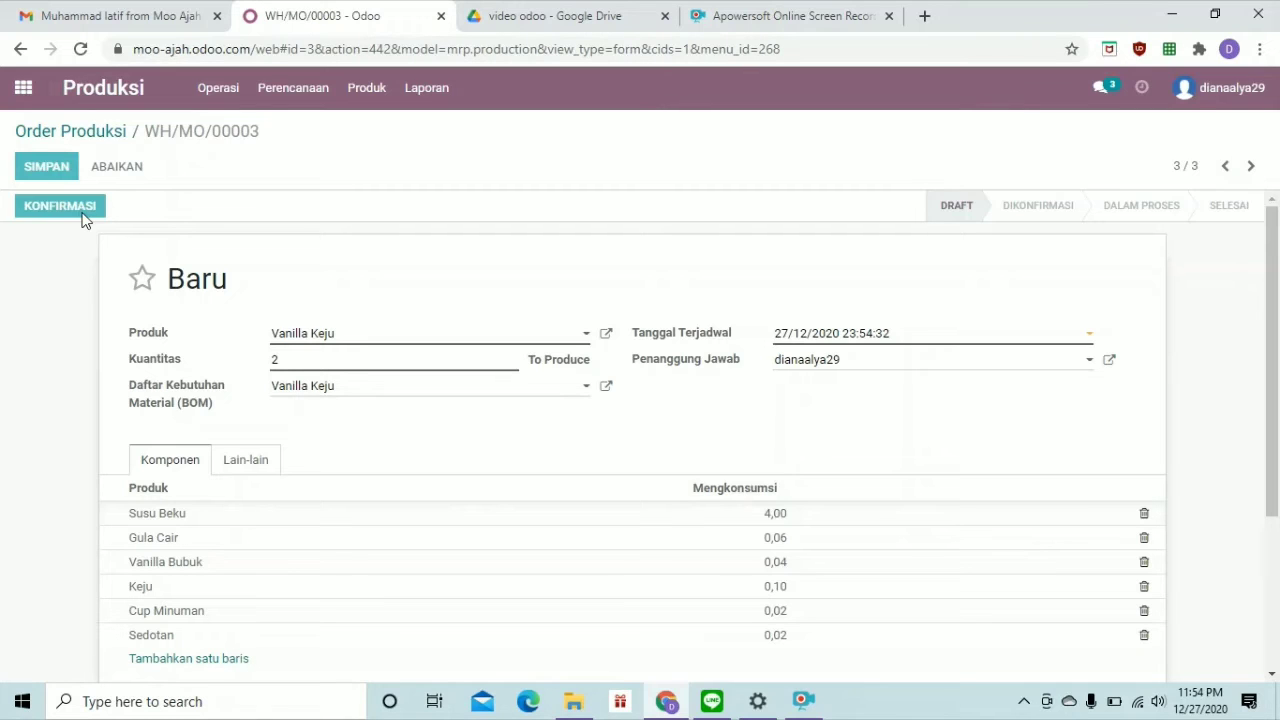
Confirm the order, record 2,00 produced, save, and return to the orders list
left_click(84, 216)
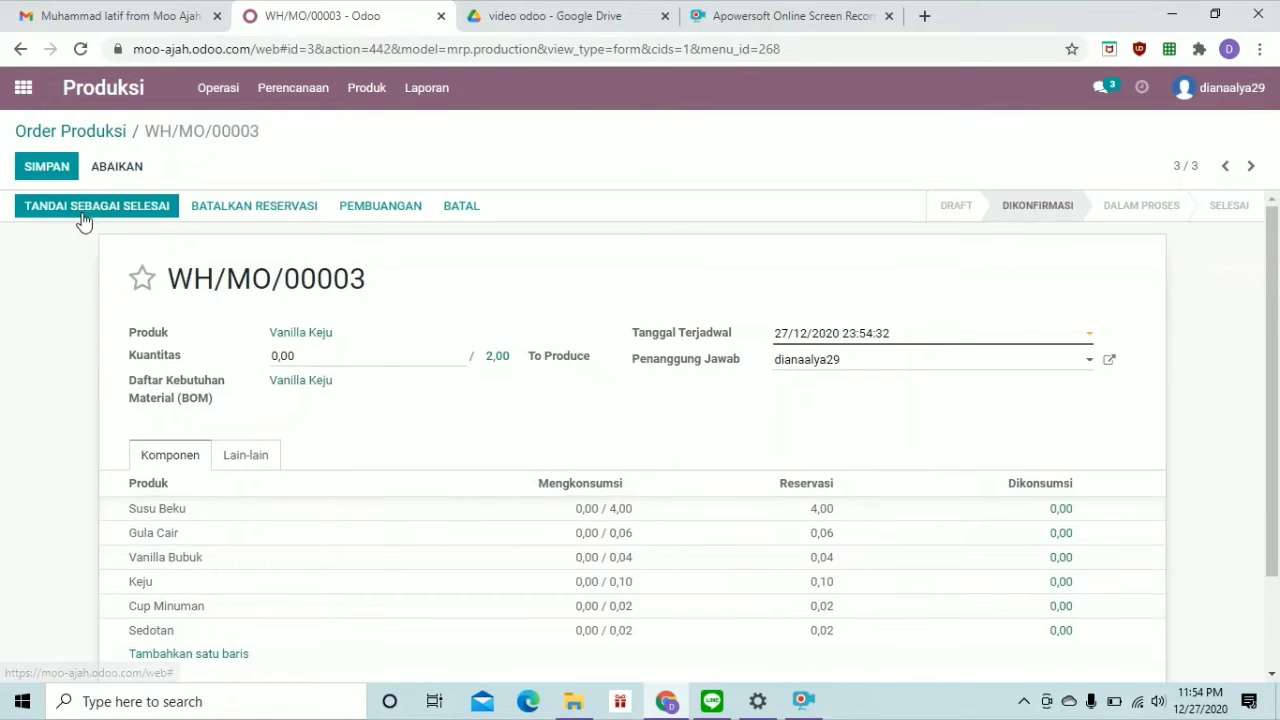
left_click(283, 355)
key("BackSpace")
type("2")
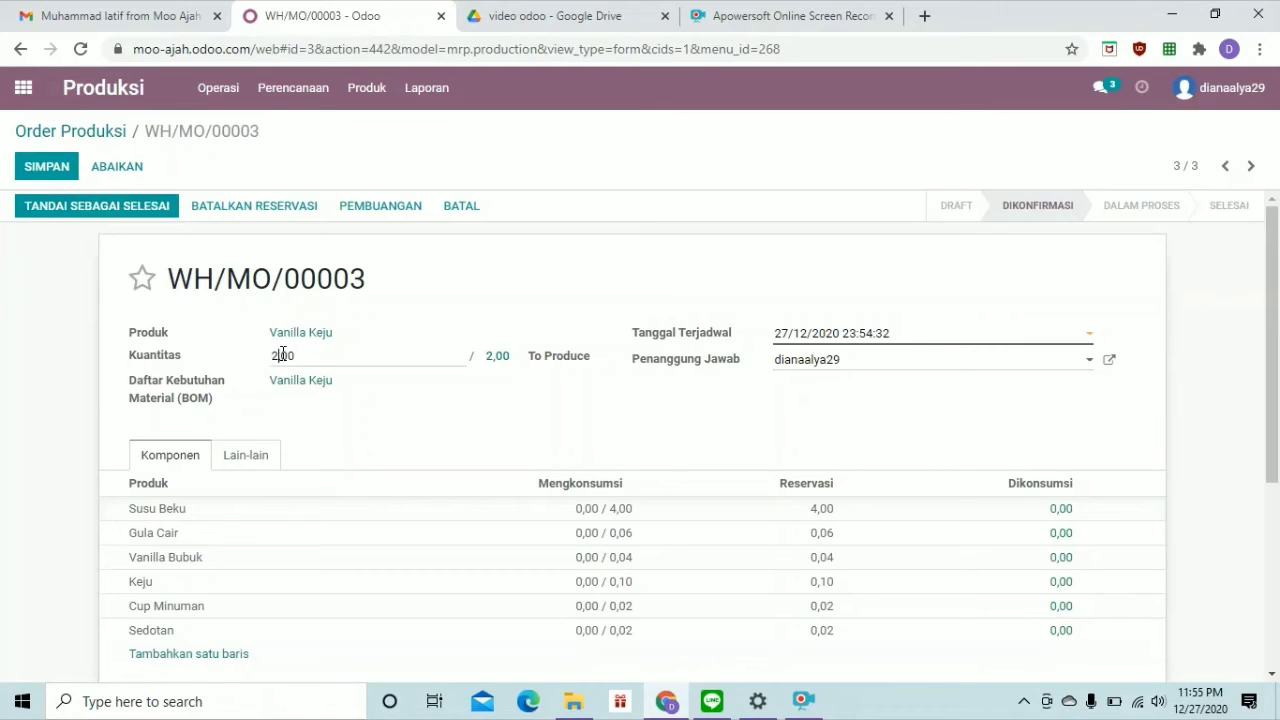
left_click(64, 166)
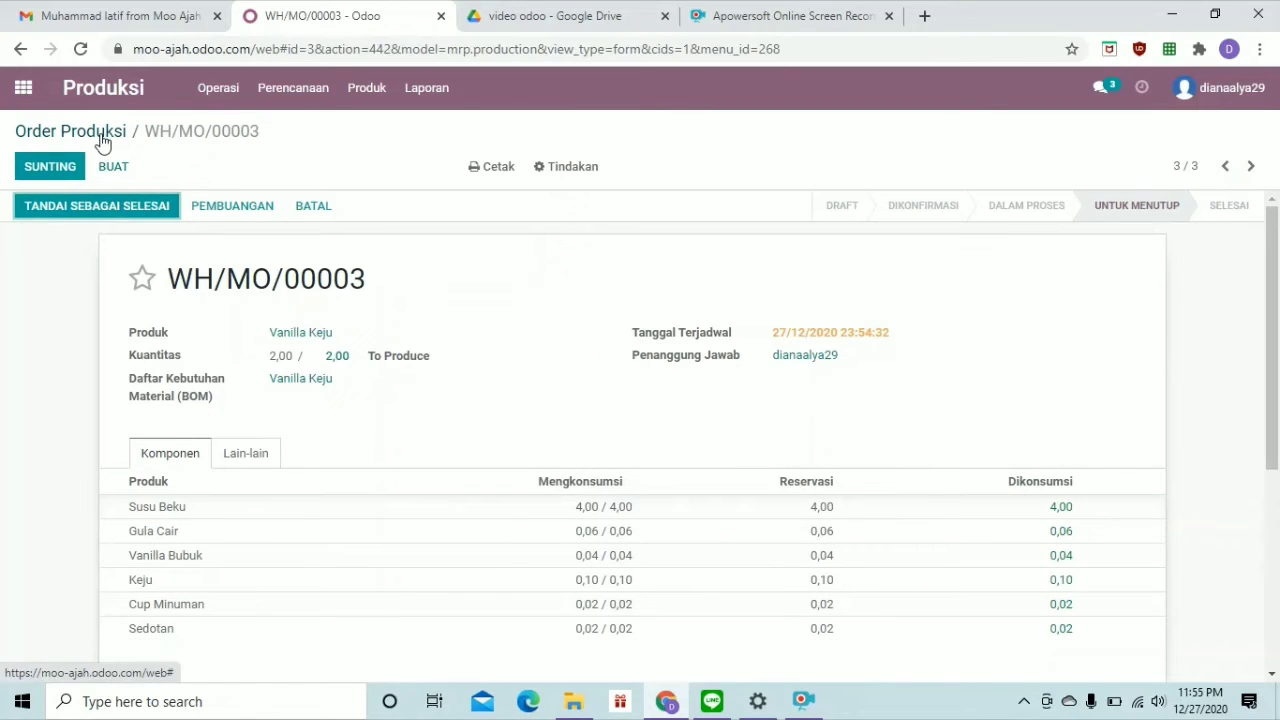
left_click(102, 140)
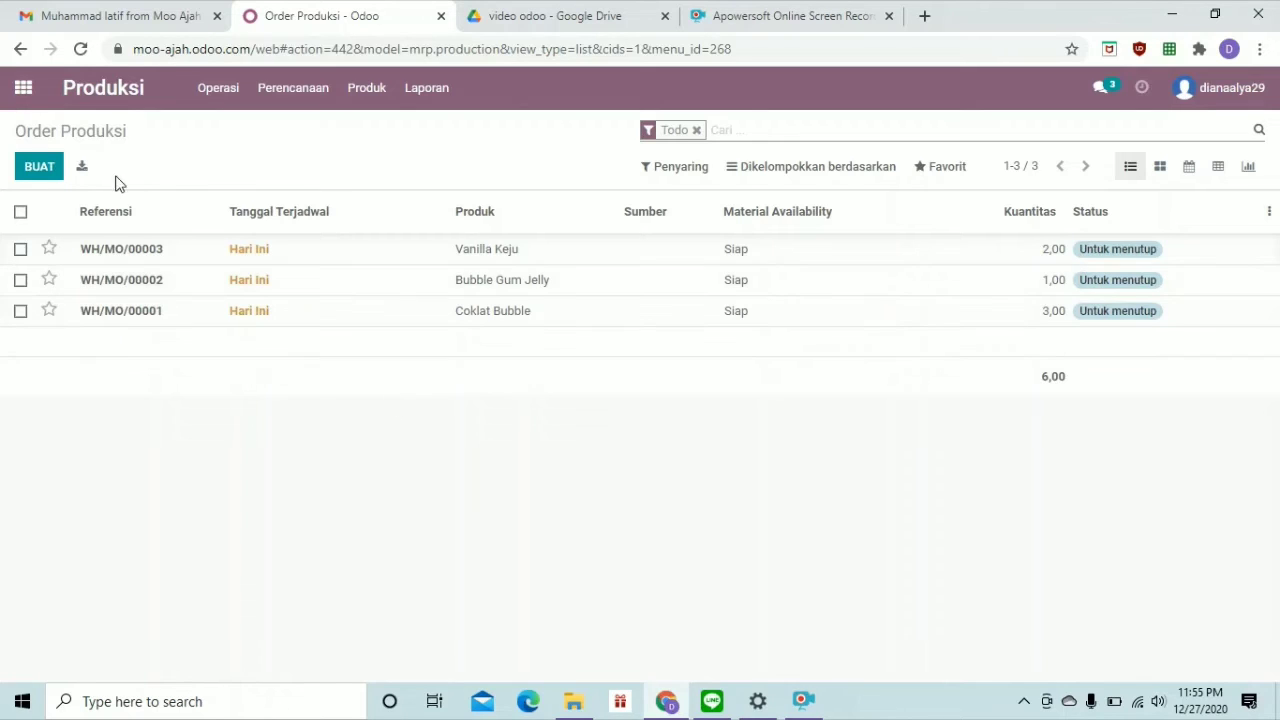
Open the Stok Persediaan inventory app from the apps home screen
left_click(35, 106)
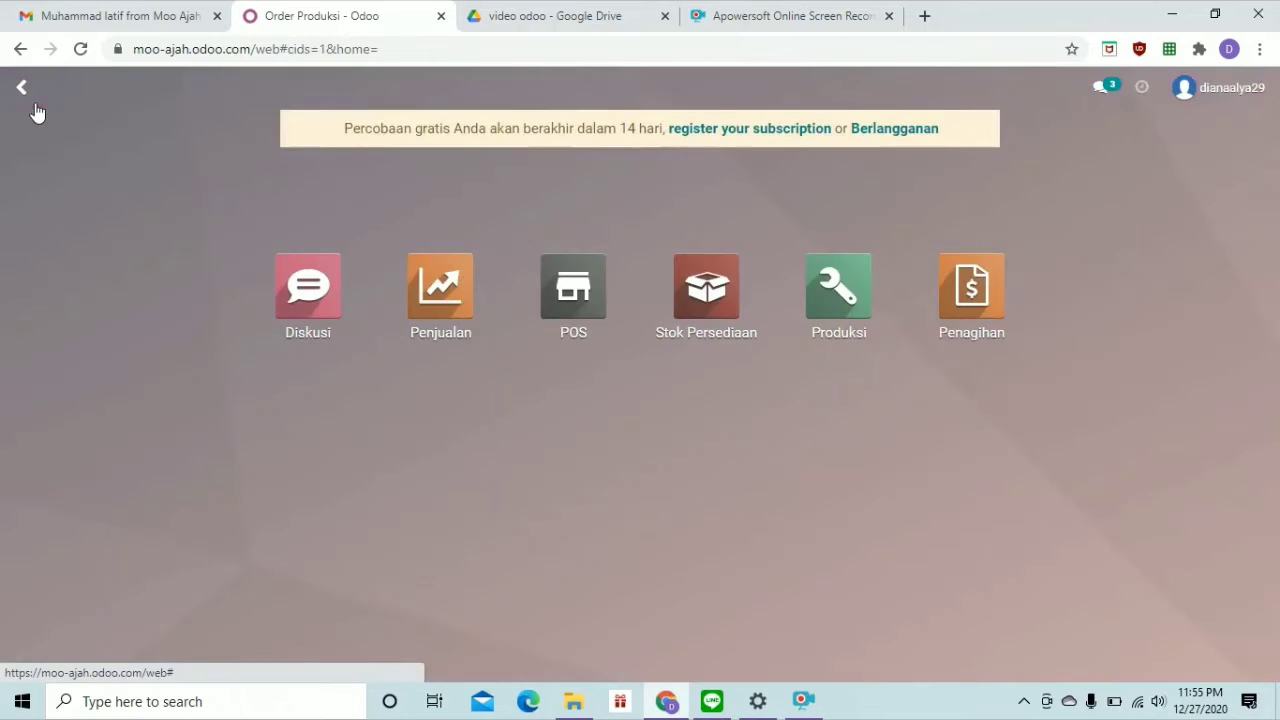
left_click(707, 300)
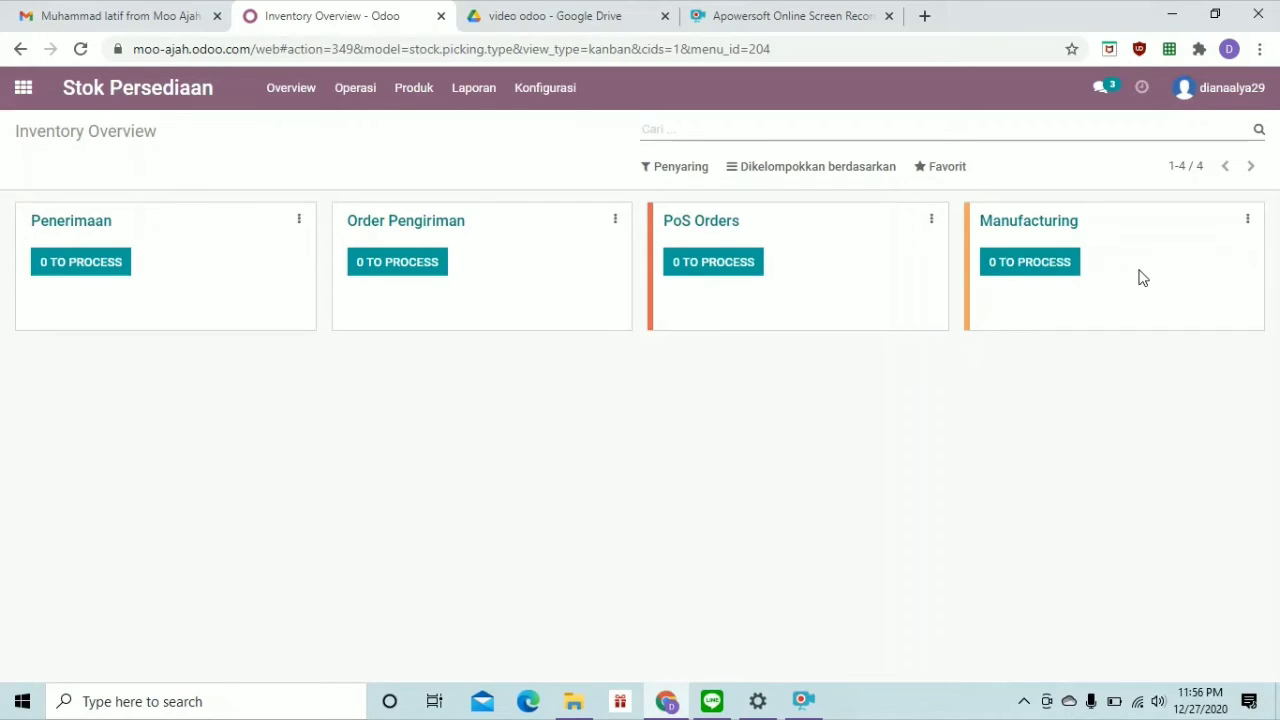
Open WH/MO/00001 from the Manufacturing card's orders to process and mark it done
left_click(1048, 272)
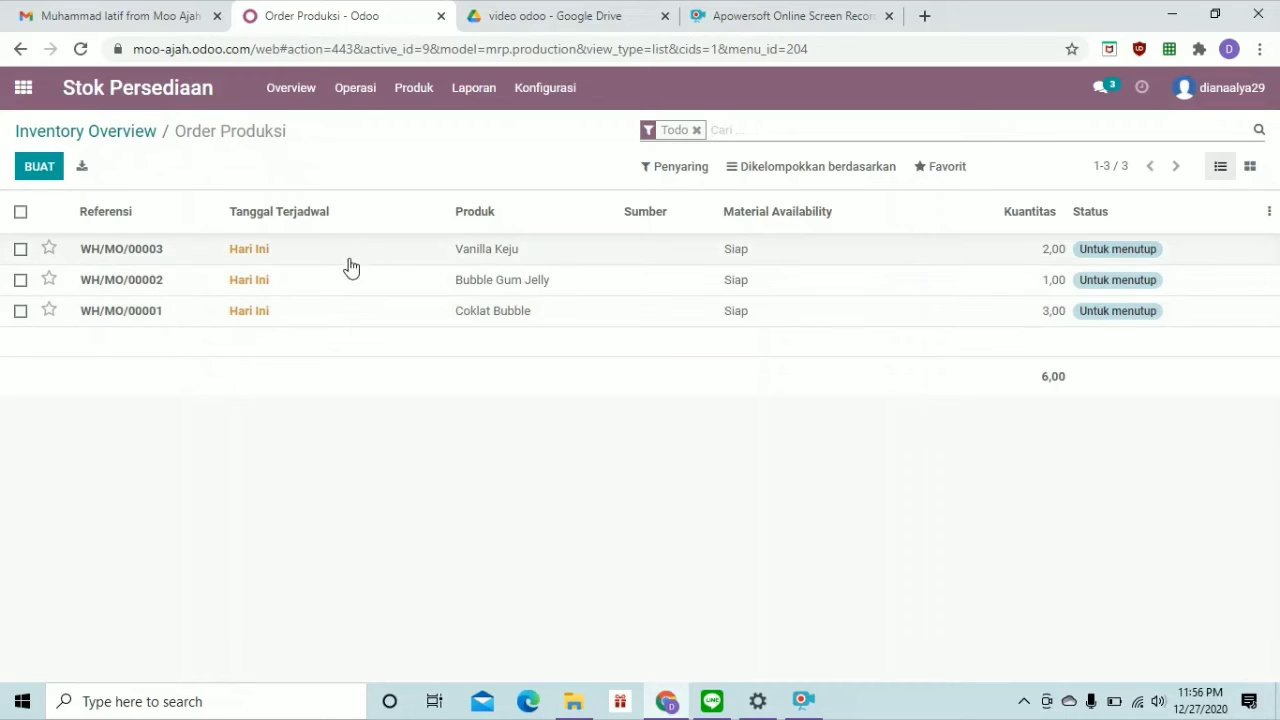
left_click(318, 320)
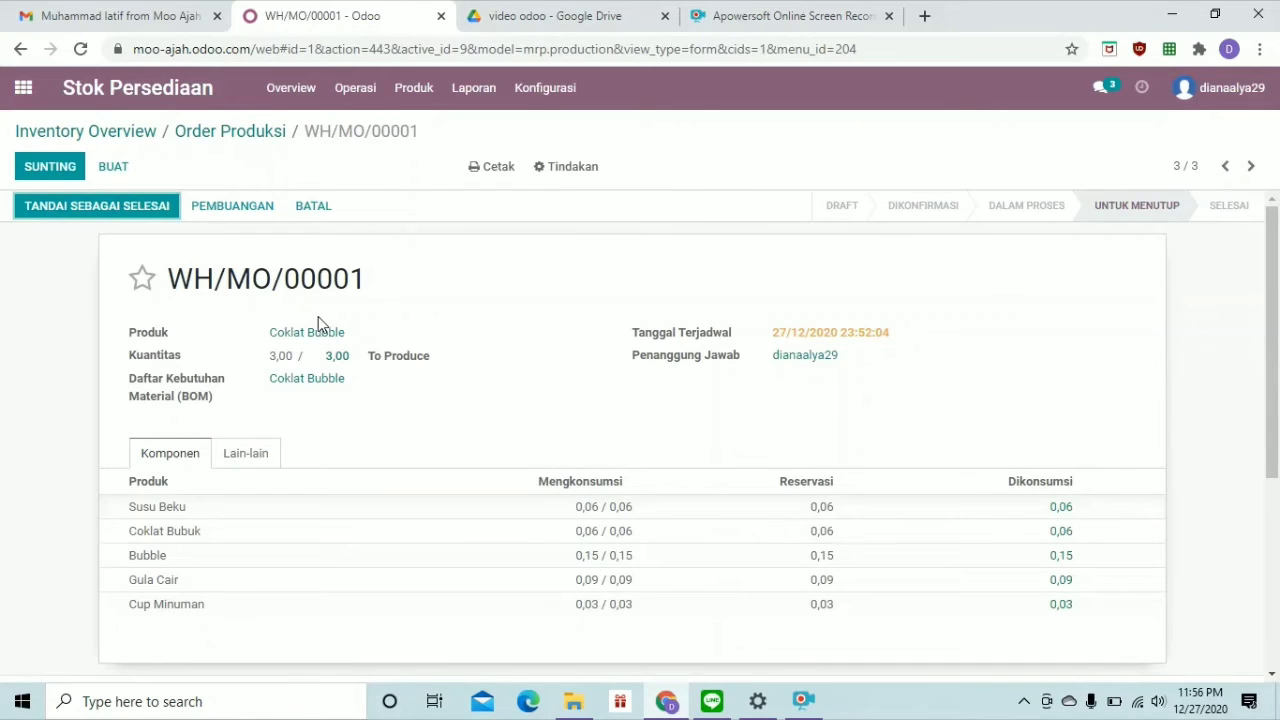
scroll(320, 324, "down", 2)
scroll(318, 324, "up", 2)
scroll(318, 320, "down", 2)
scroll(318, 320, "up", 2)
left_click(117, 208)
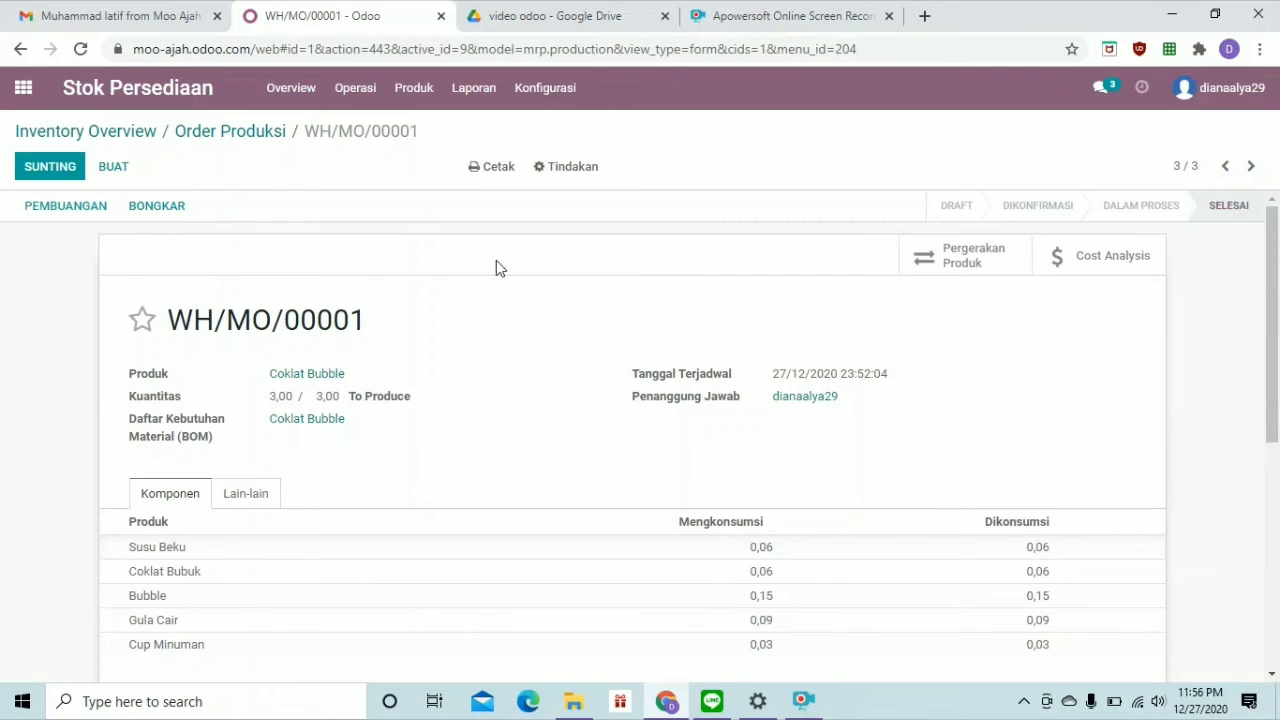
left_click(482, 172)
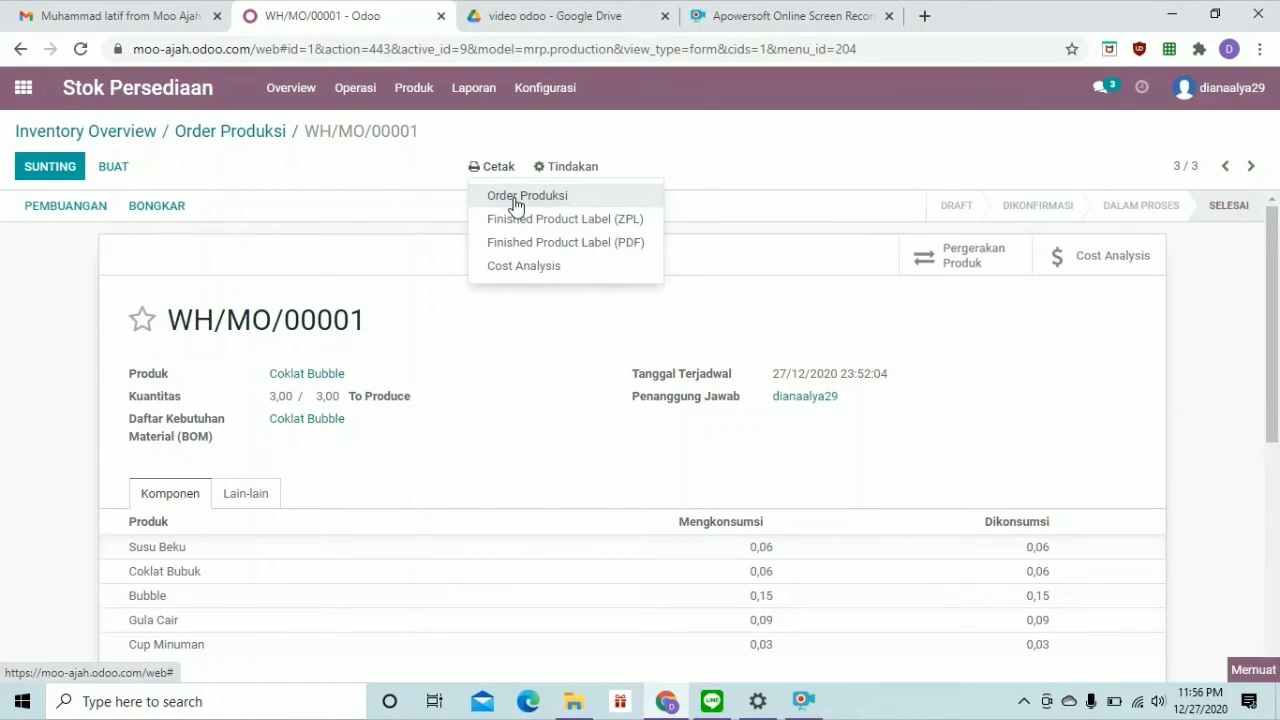
Print the Order Produksi report and download the Cost Analysis PDF for WH/MO/00001
left_click(512, 196)
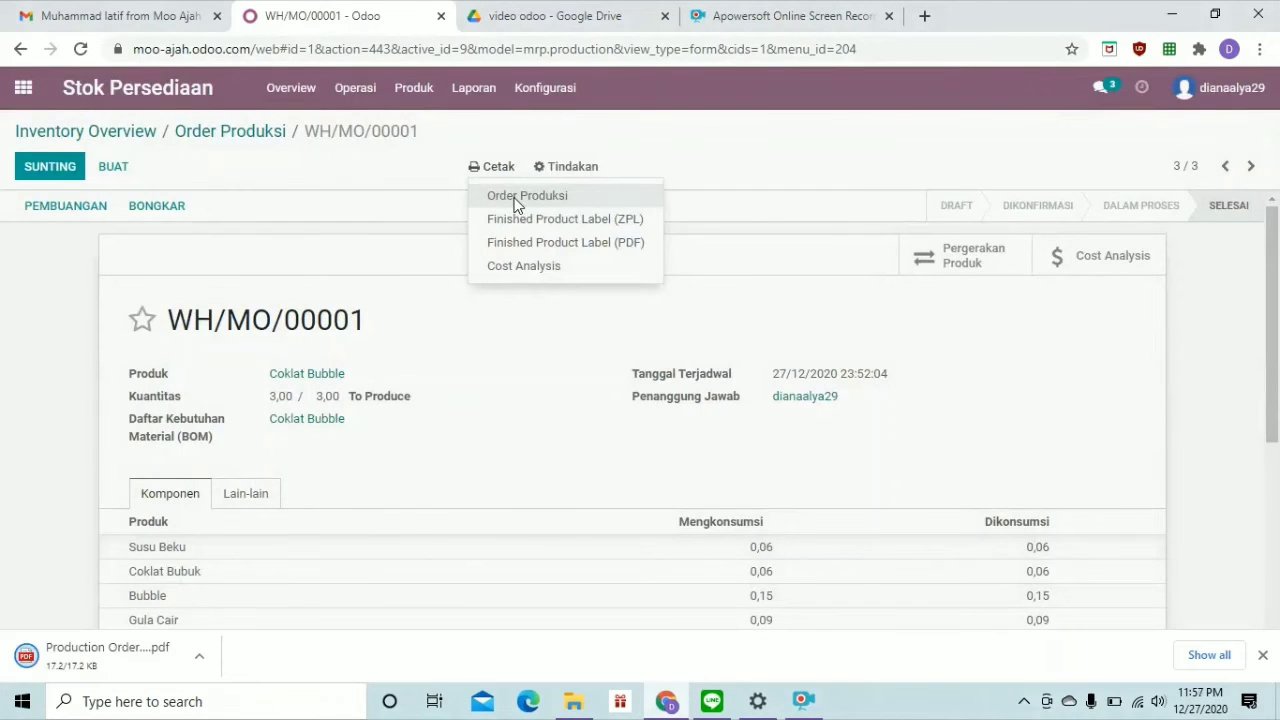
left_click(535, 266)
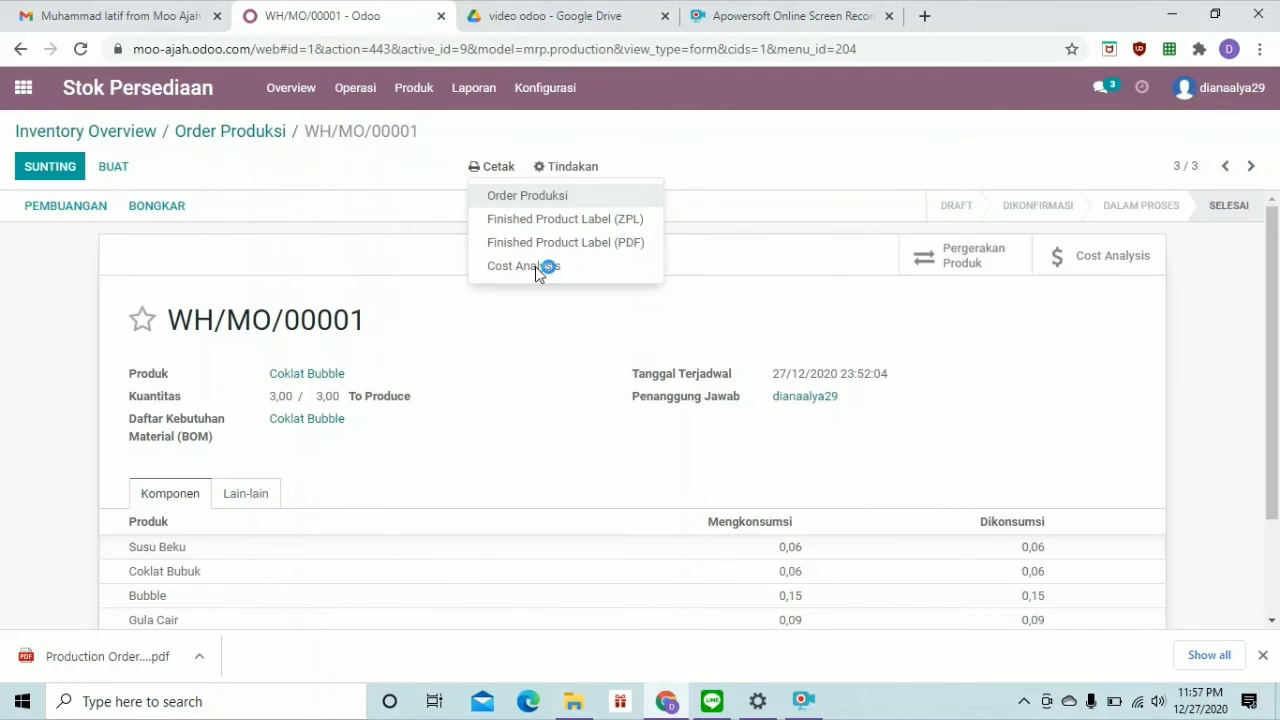
left_click(535, 266)
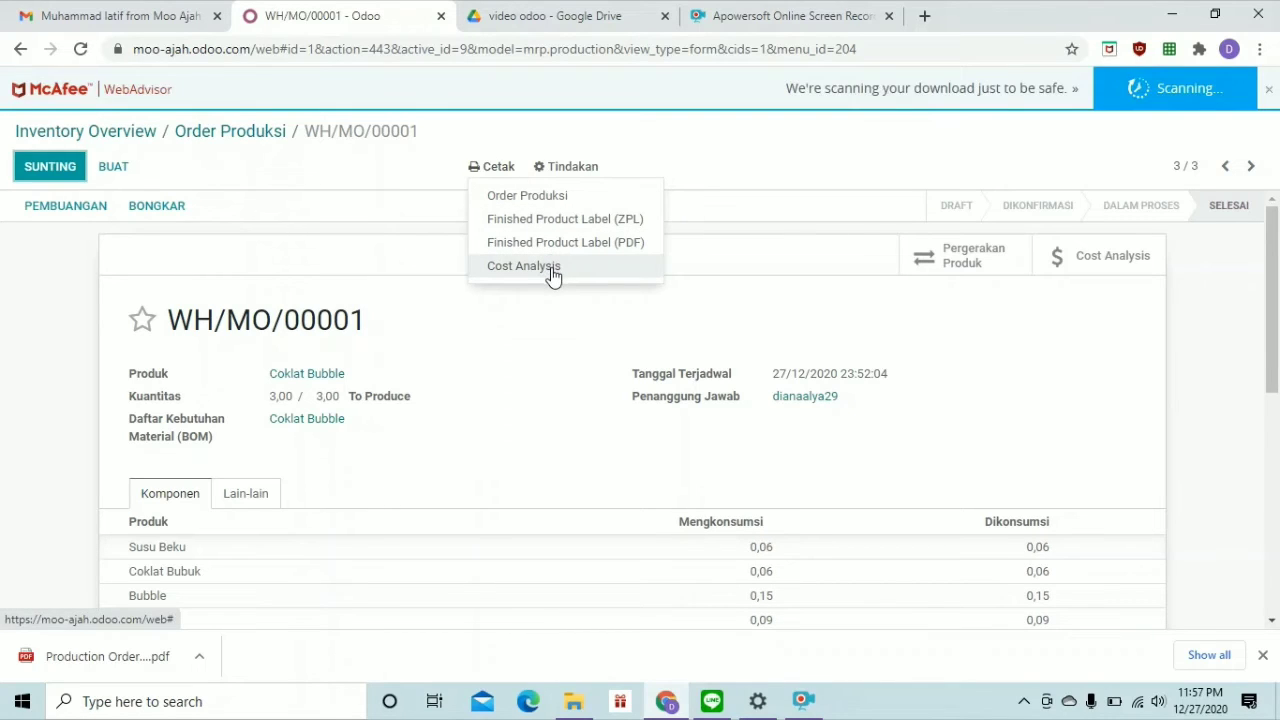
left_click(552, 269)
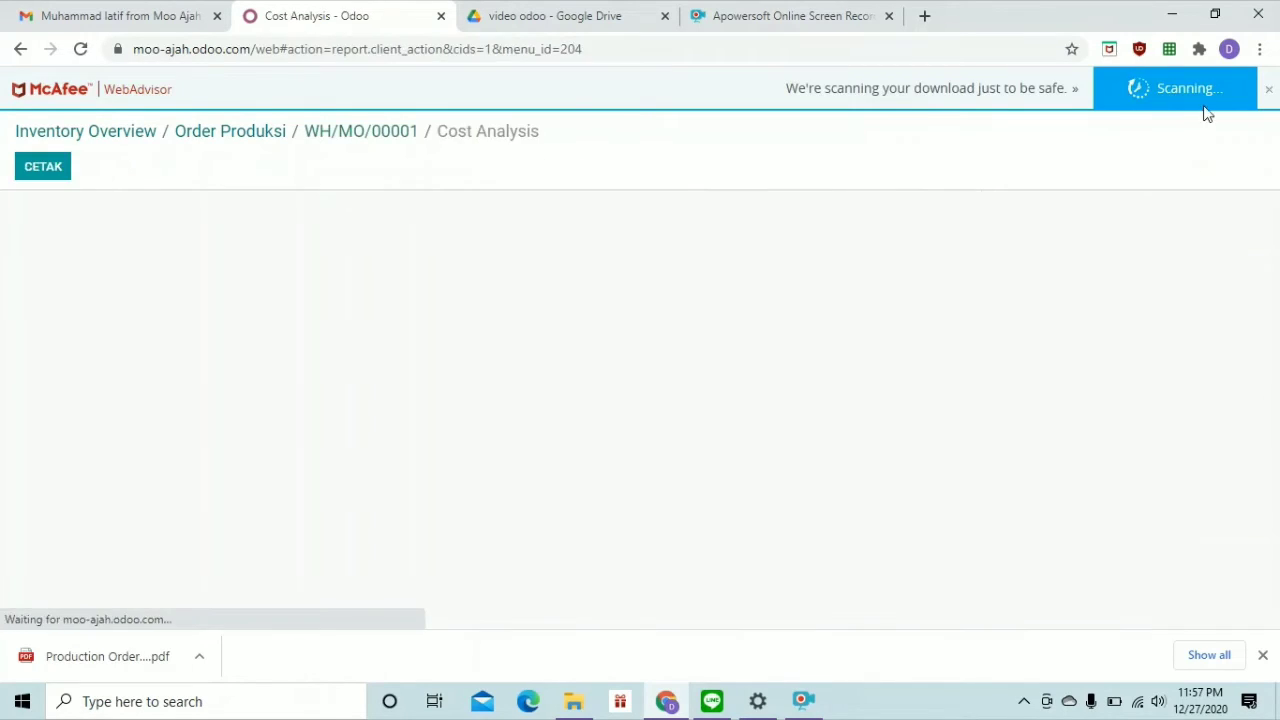
left_click(1267, 91)
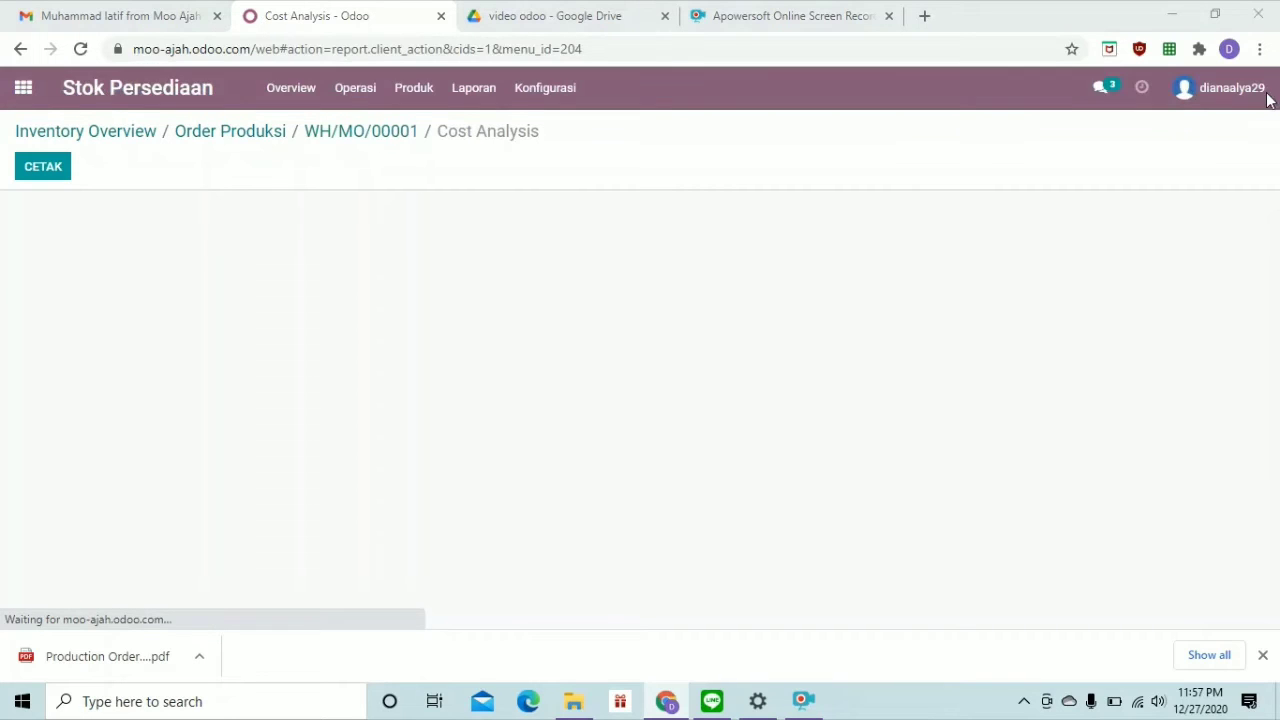
left_click(42, 167)
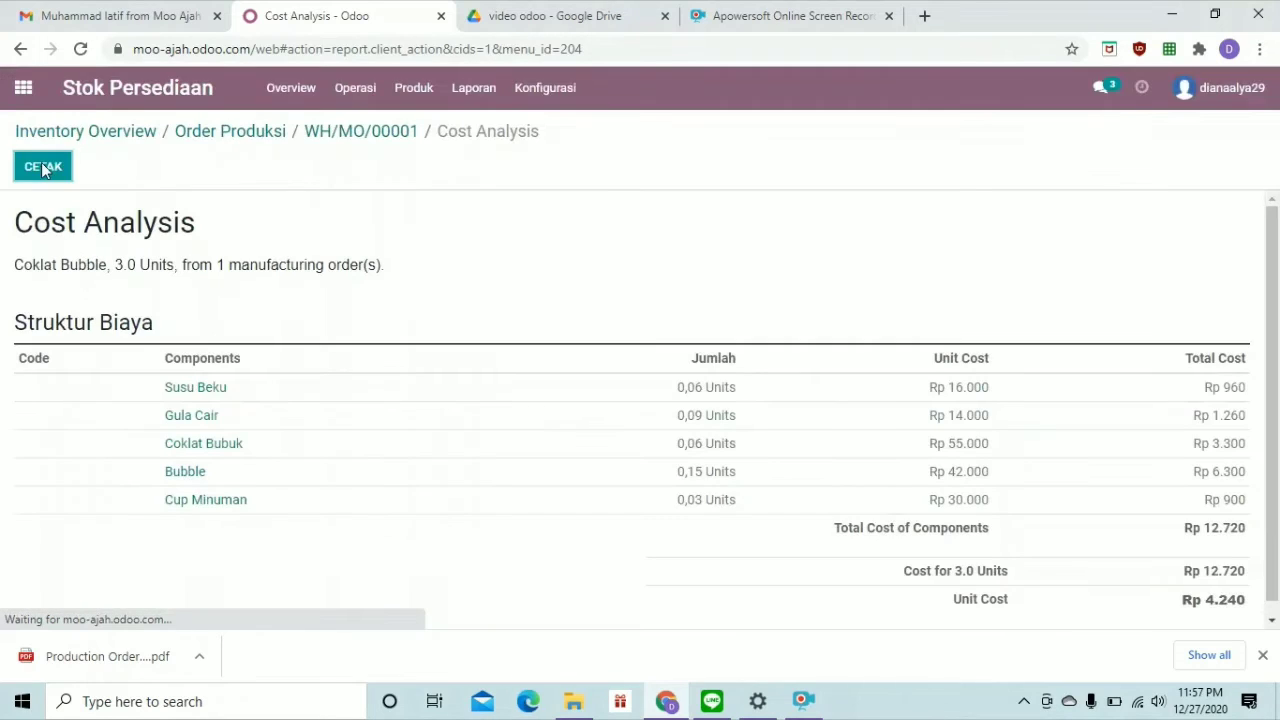
scroll(490, 403, "down", 1)
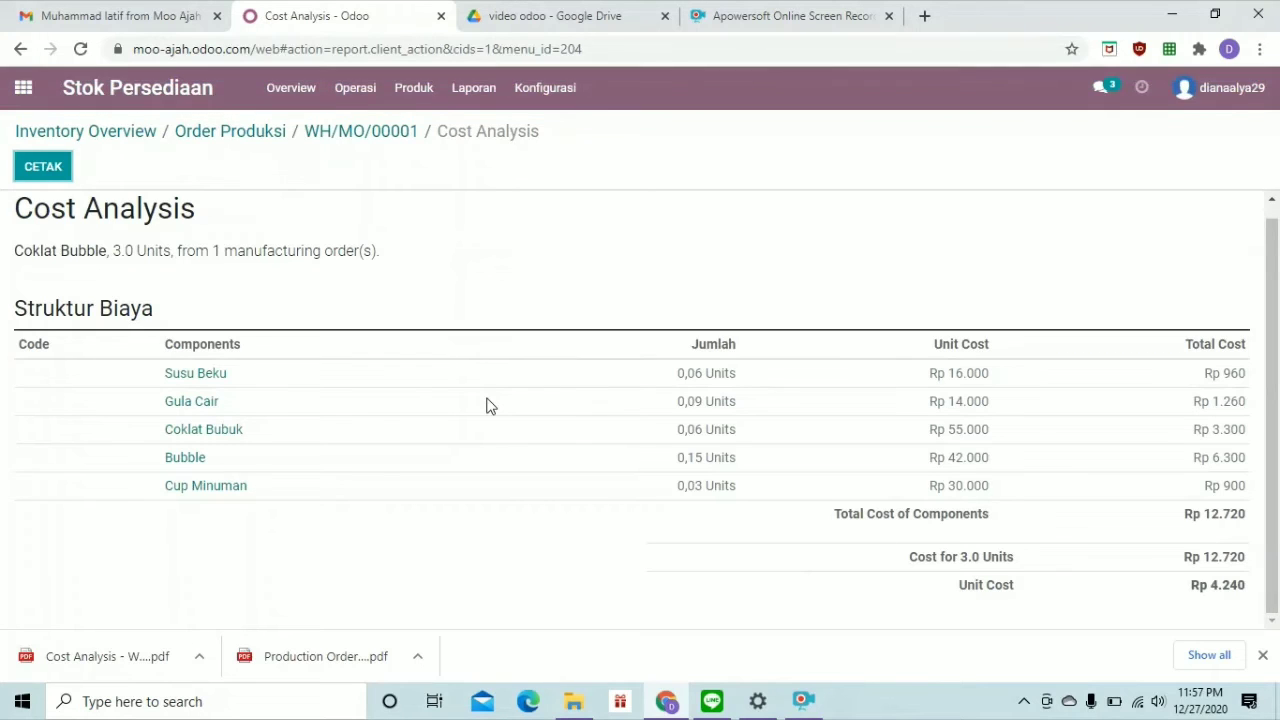
scroll(490, 405, "up", 1)
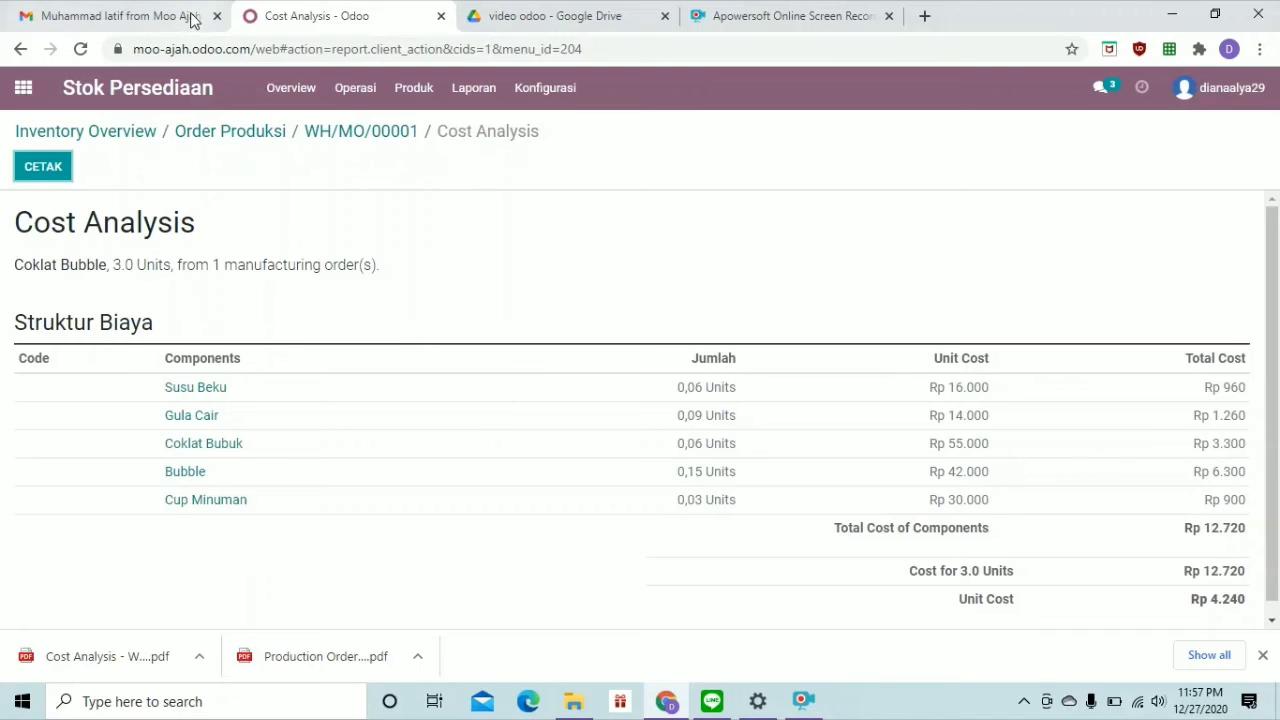
Mark Vanilla Keju order WH/MO/00003 (2 units) as done and open its Cost Analysis
left_click(210, 134)
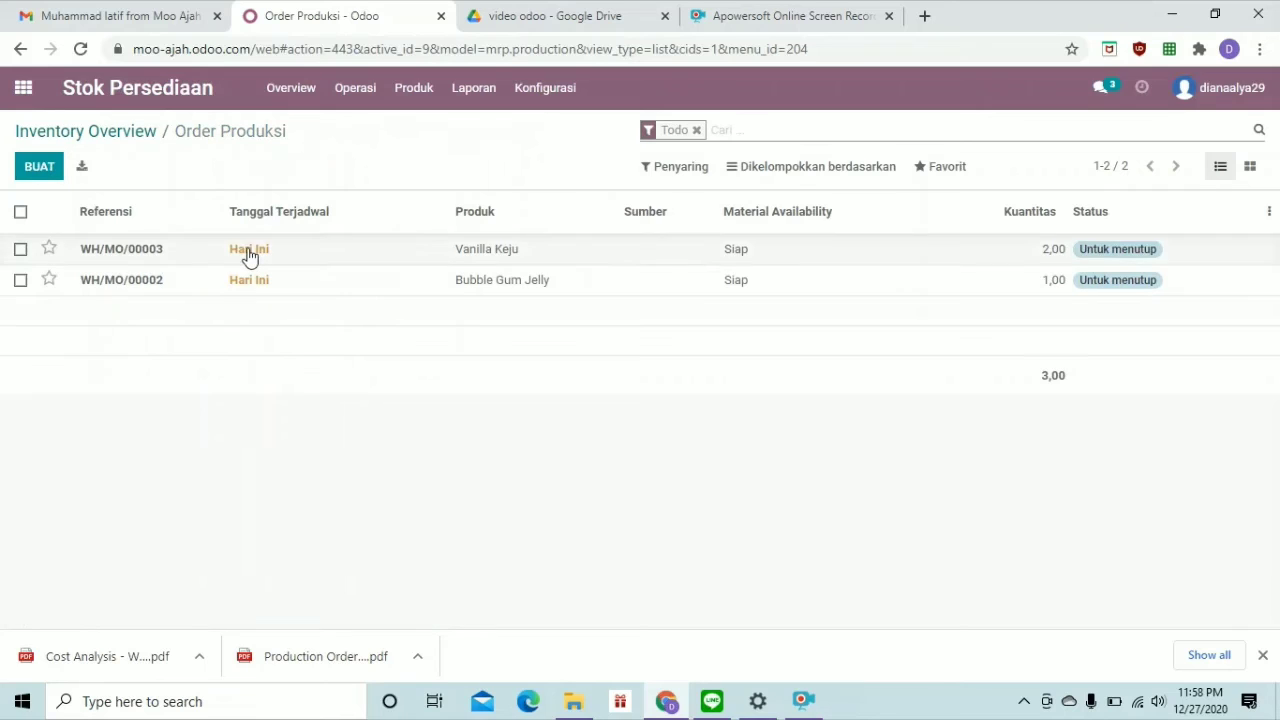
double_click(249, 250)
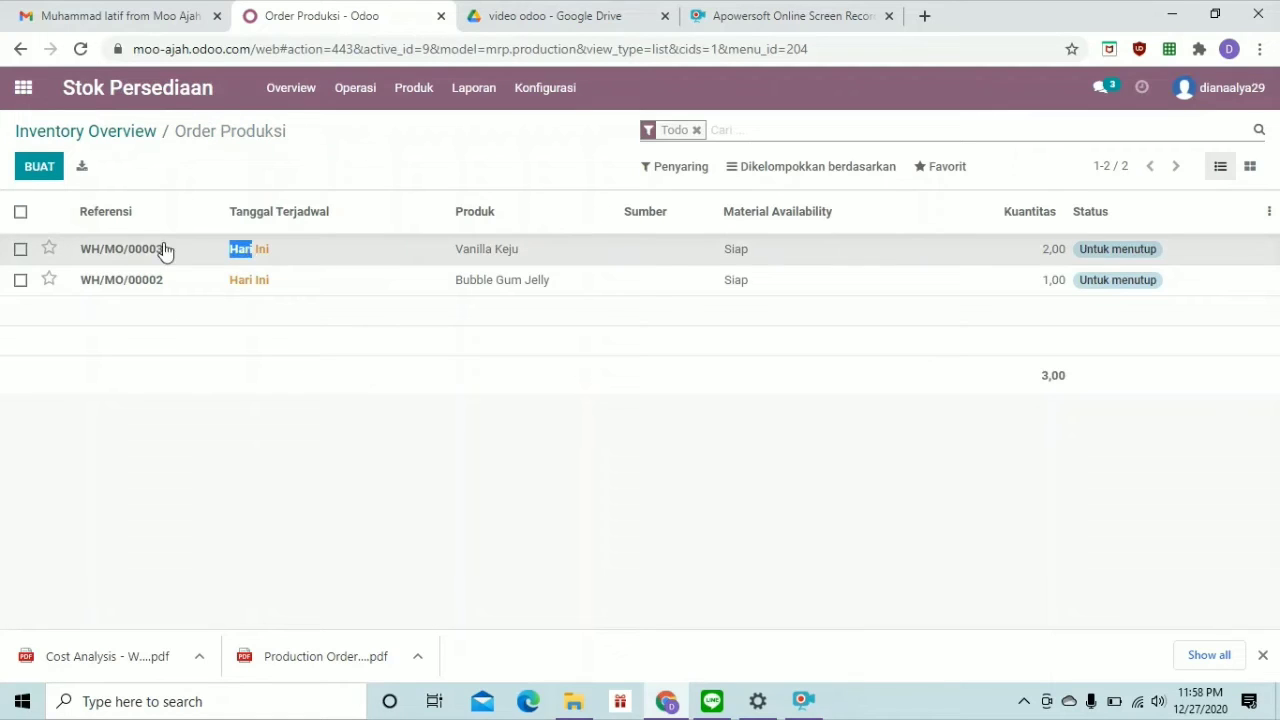
left_click(130, 252)
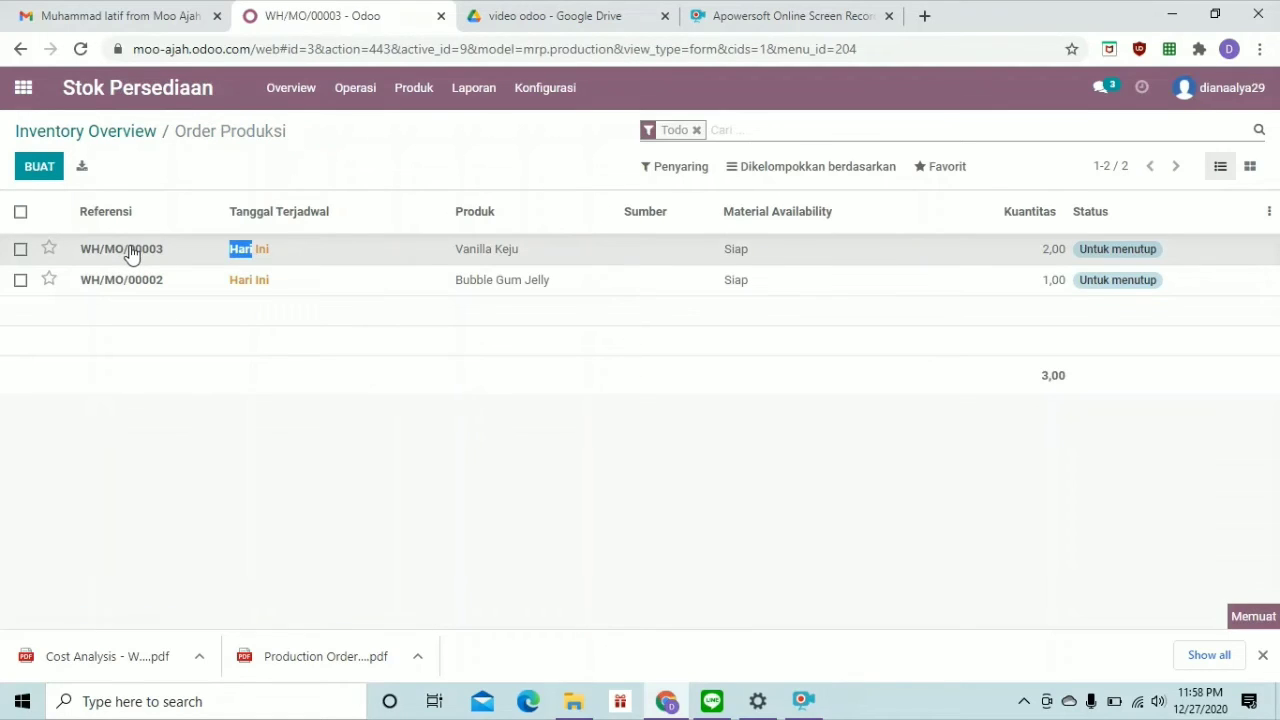
double_click(130, 252)
left_click(108, 256)
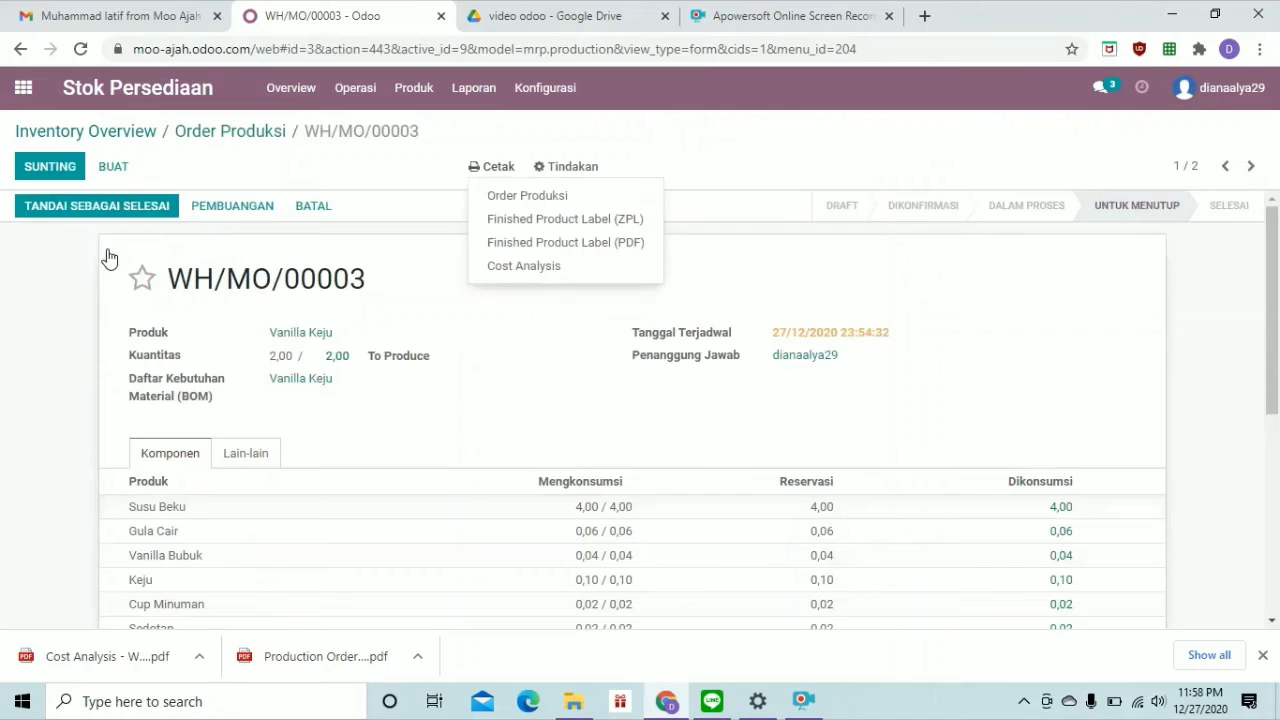
left_click(133, 208)
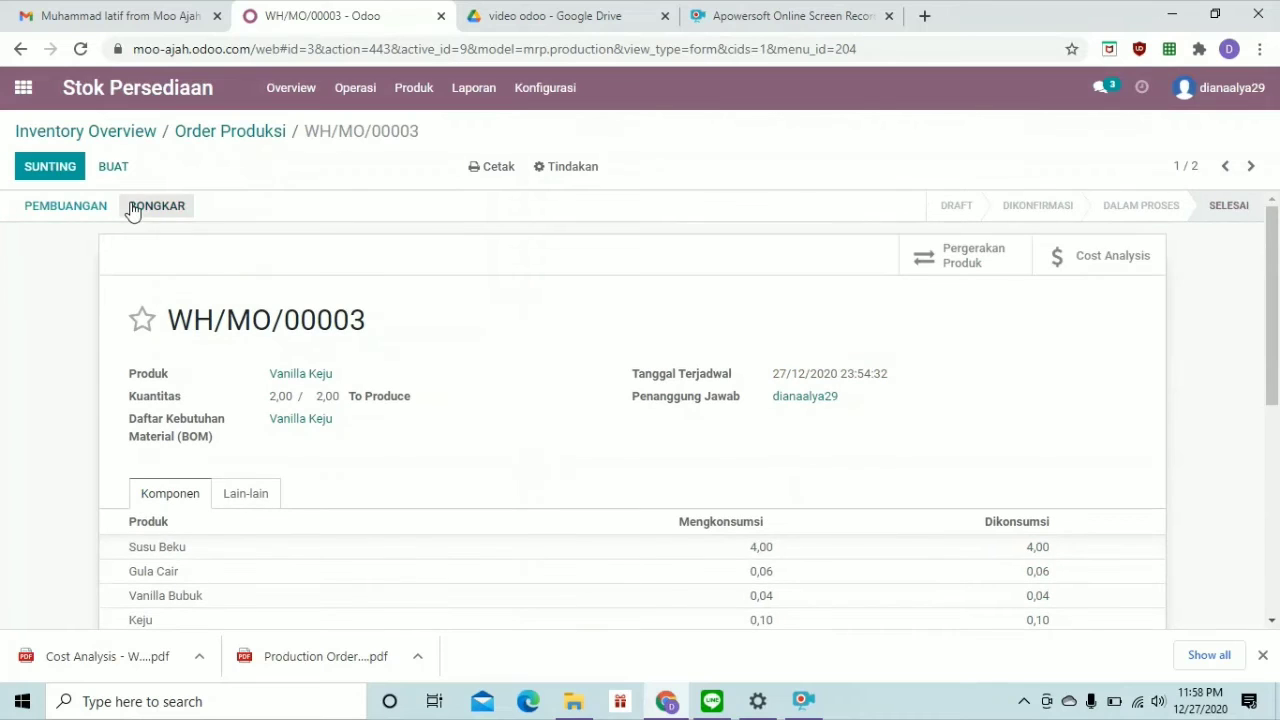
left_click(1087, 268)
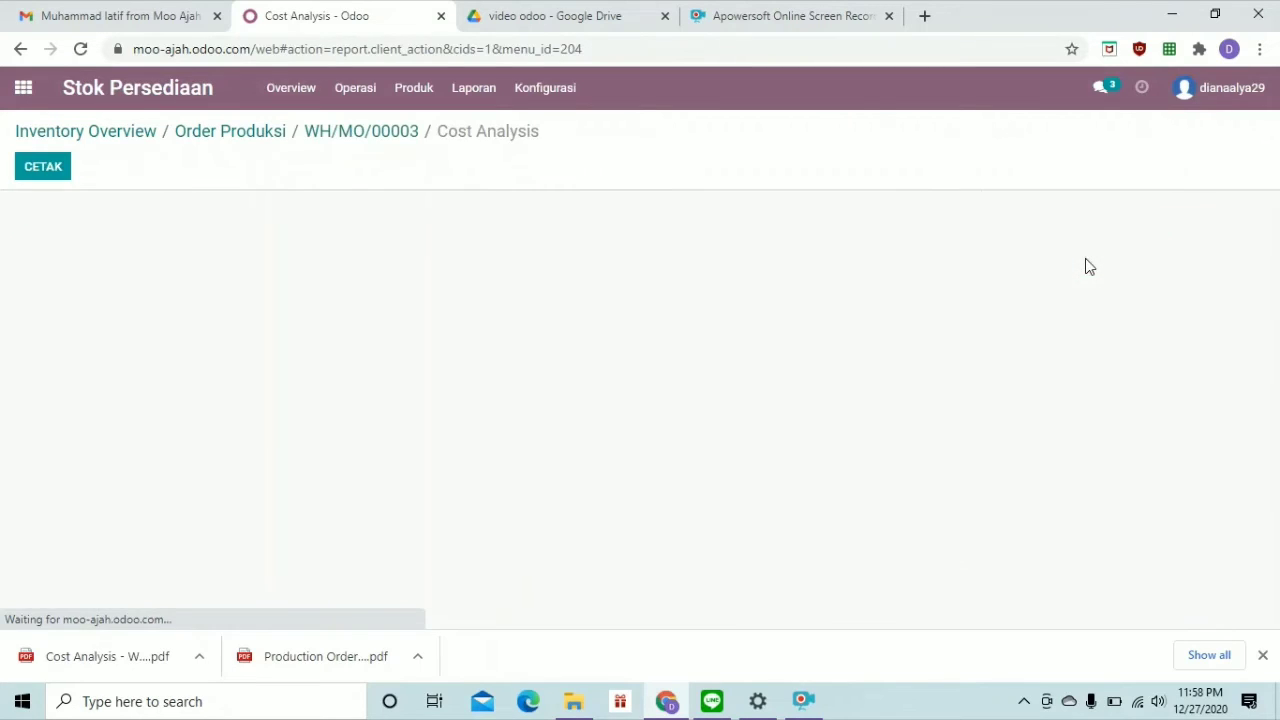
Download WH/MO/00003's cost analysis PDF, then print its Order Produksi report
left_click(44, 167)
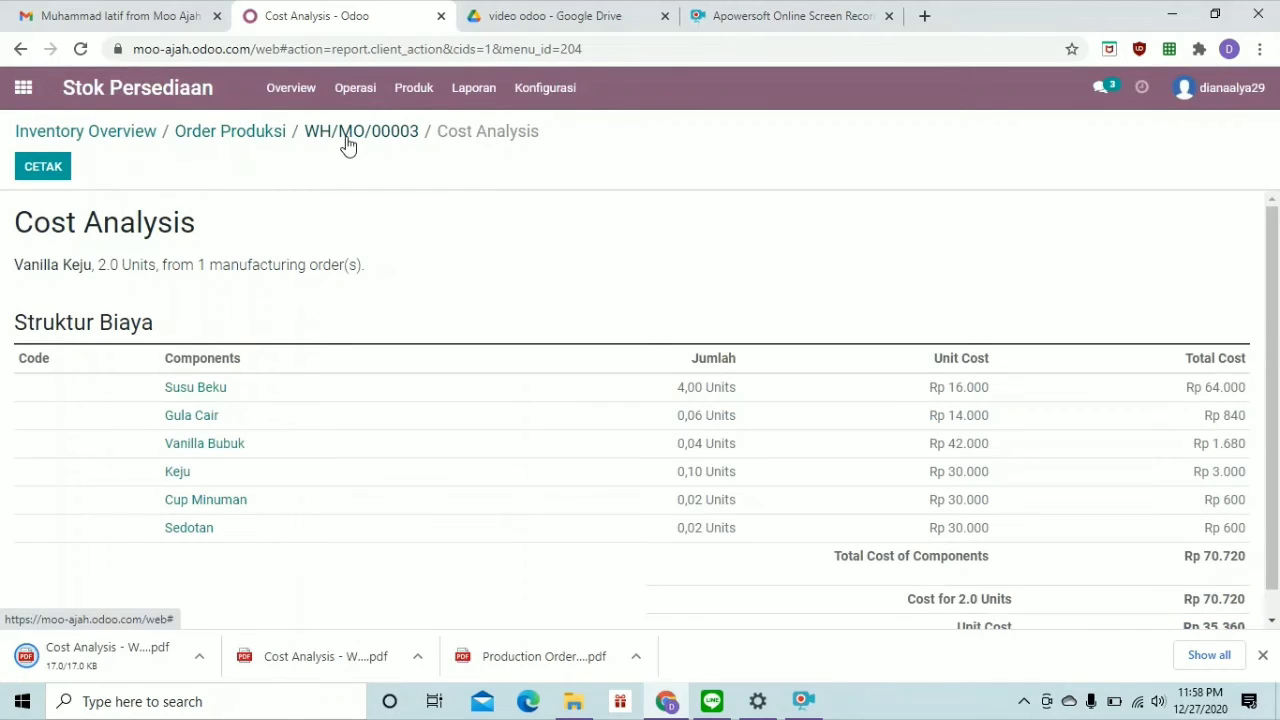
left_click(347, 140)
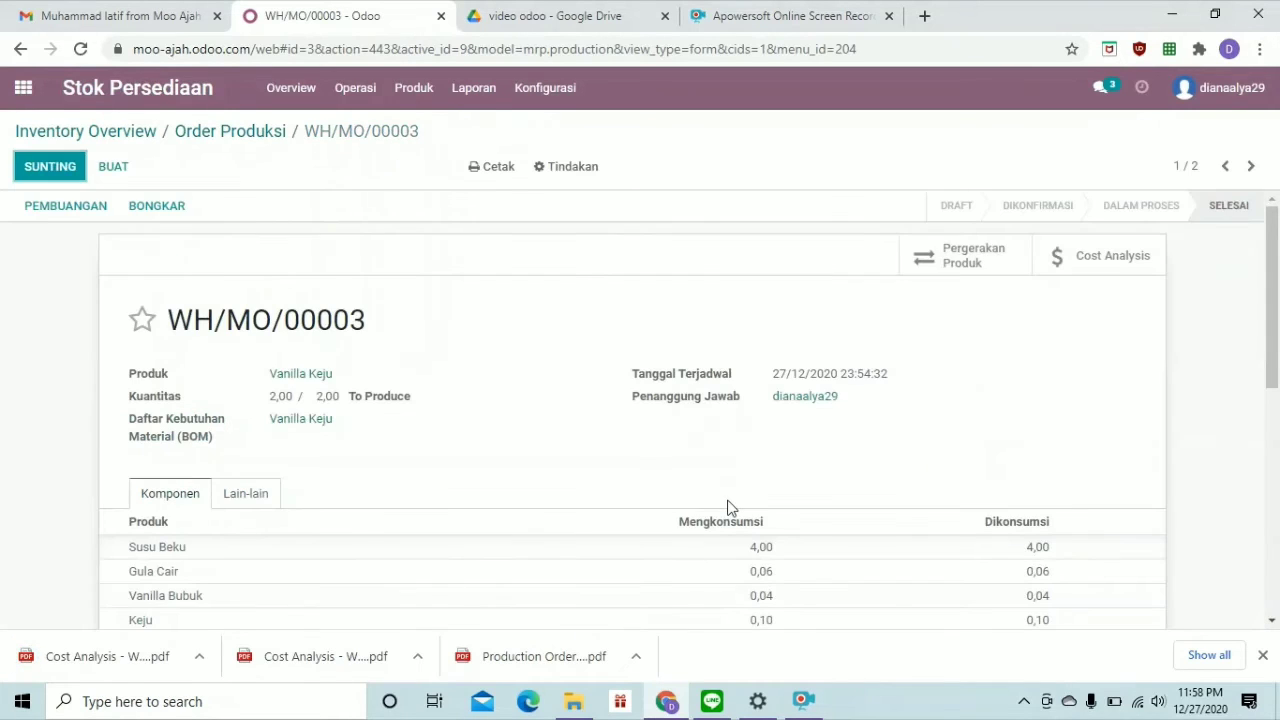
scroll(729, 505, "down", 1)
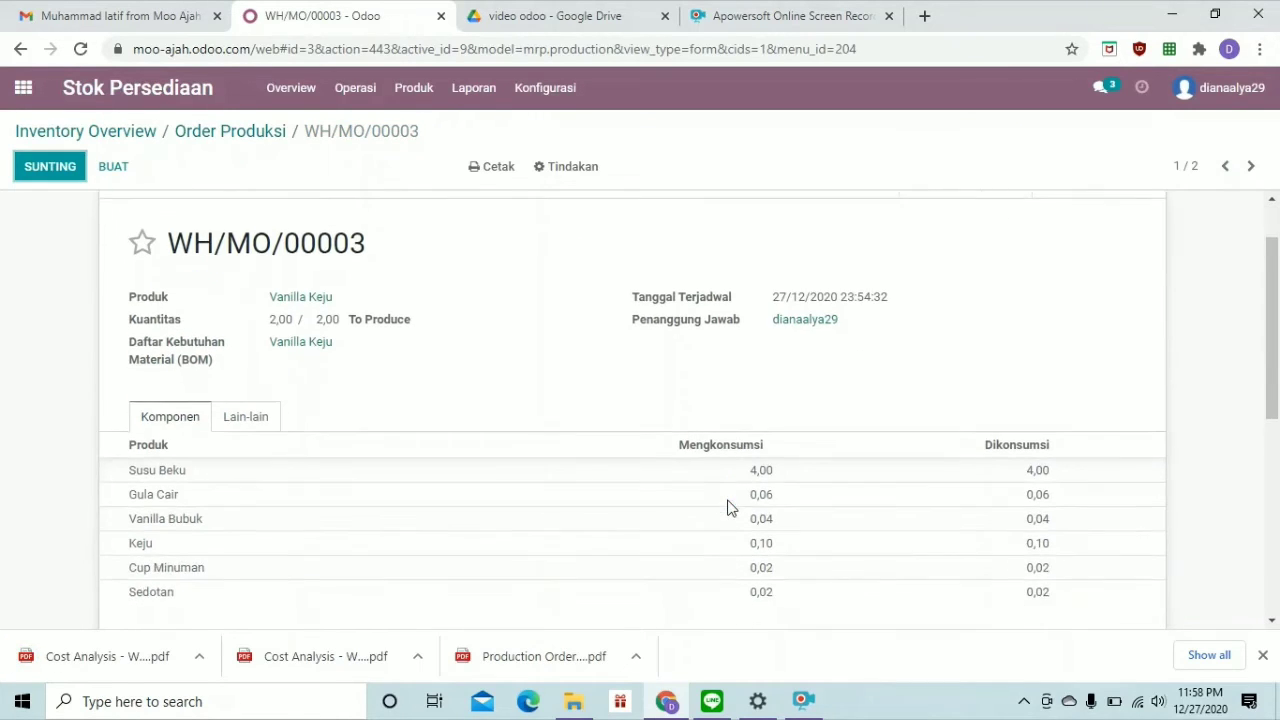
scroll(729, 507, "up", 1)
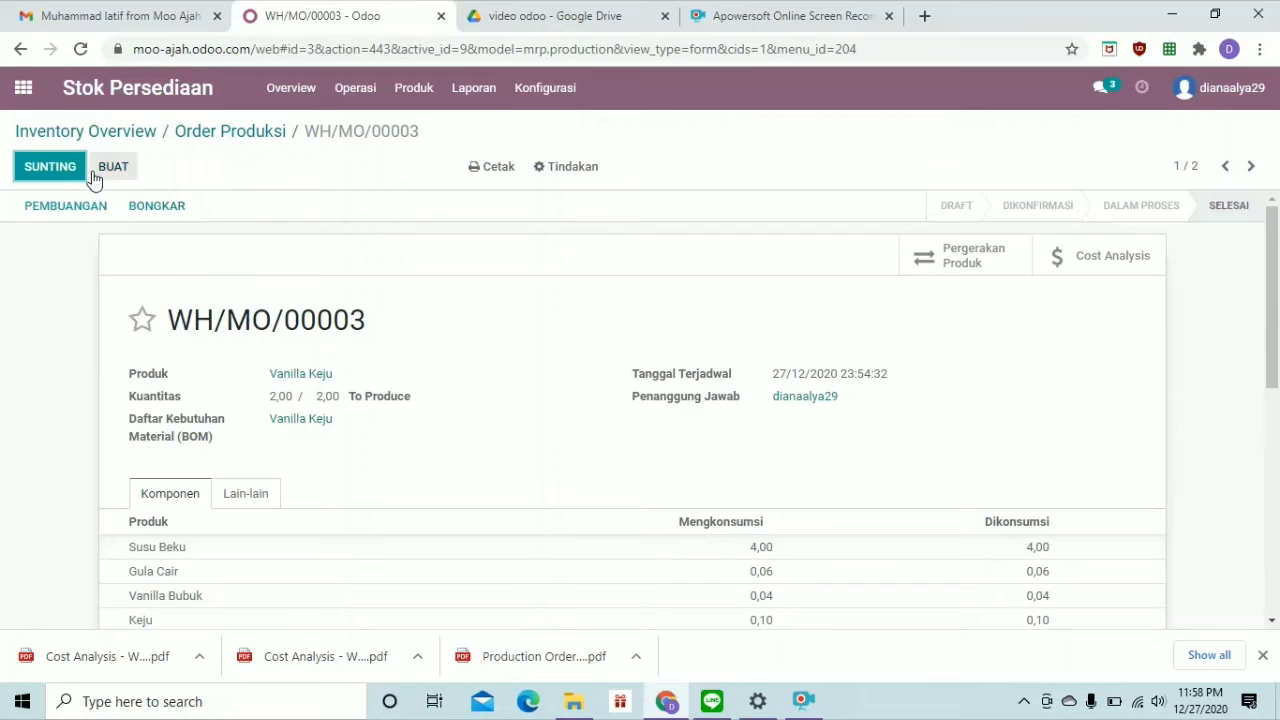
left_click(60, 172)
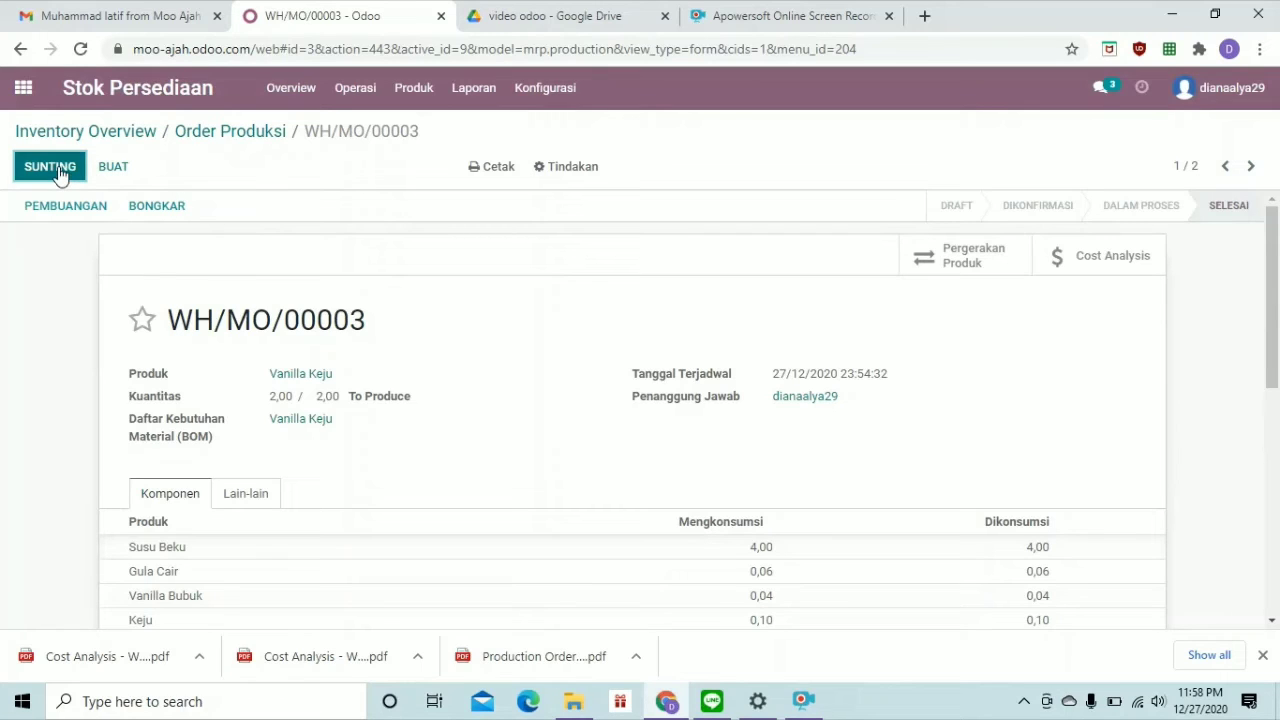
left_click(490, 168)
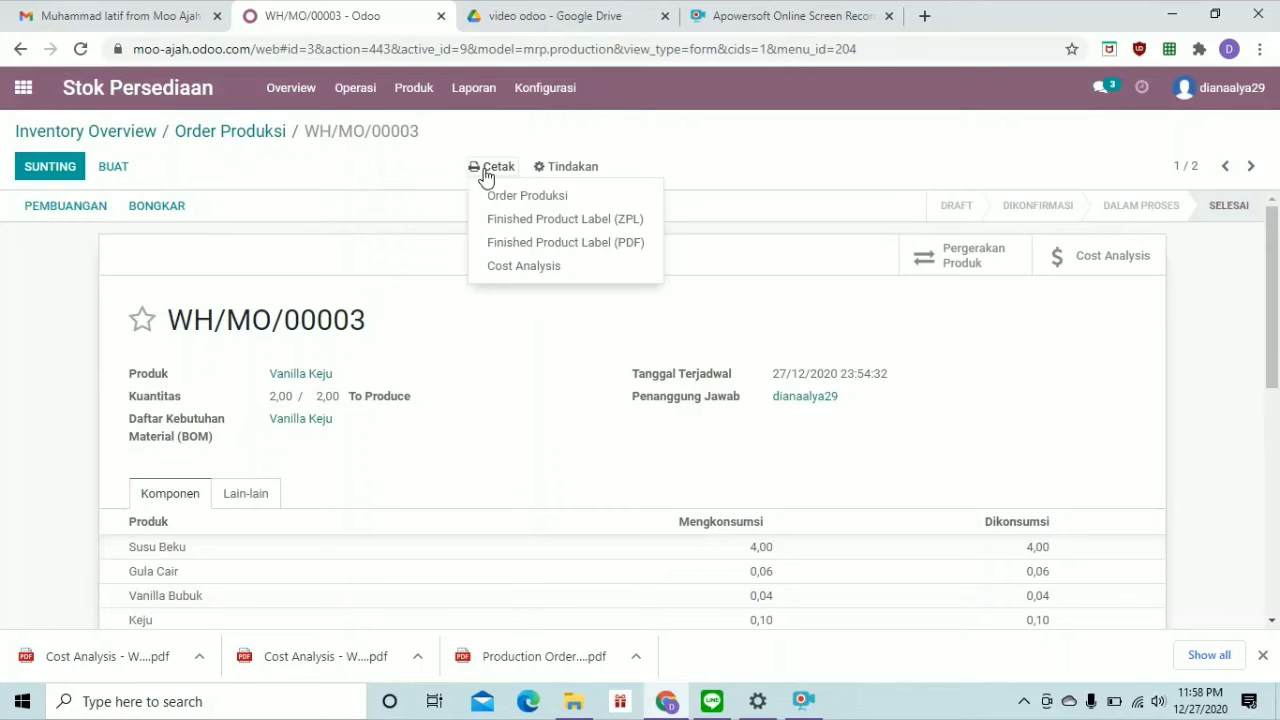
left_click(508, 197)
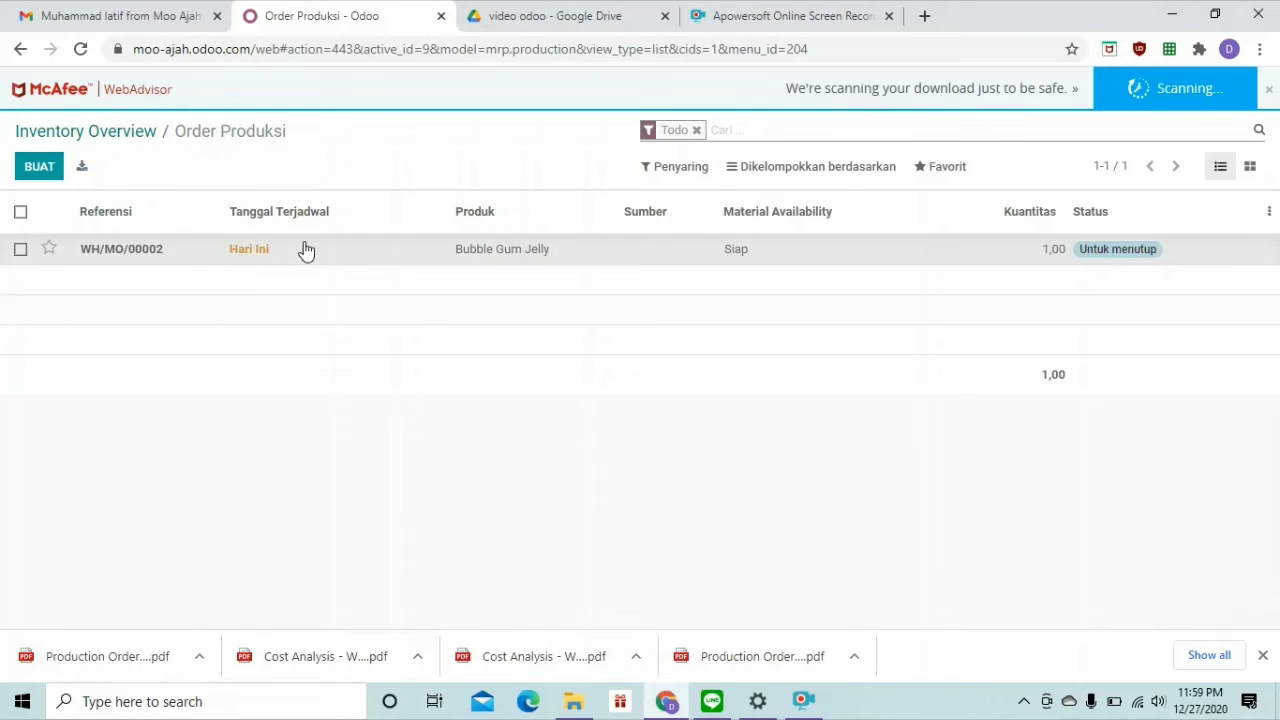
Open Bubble Gum Jelly order WH/MO/00002 and mark it as done
left_click(306, 249)
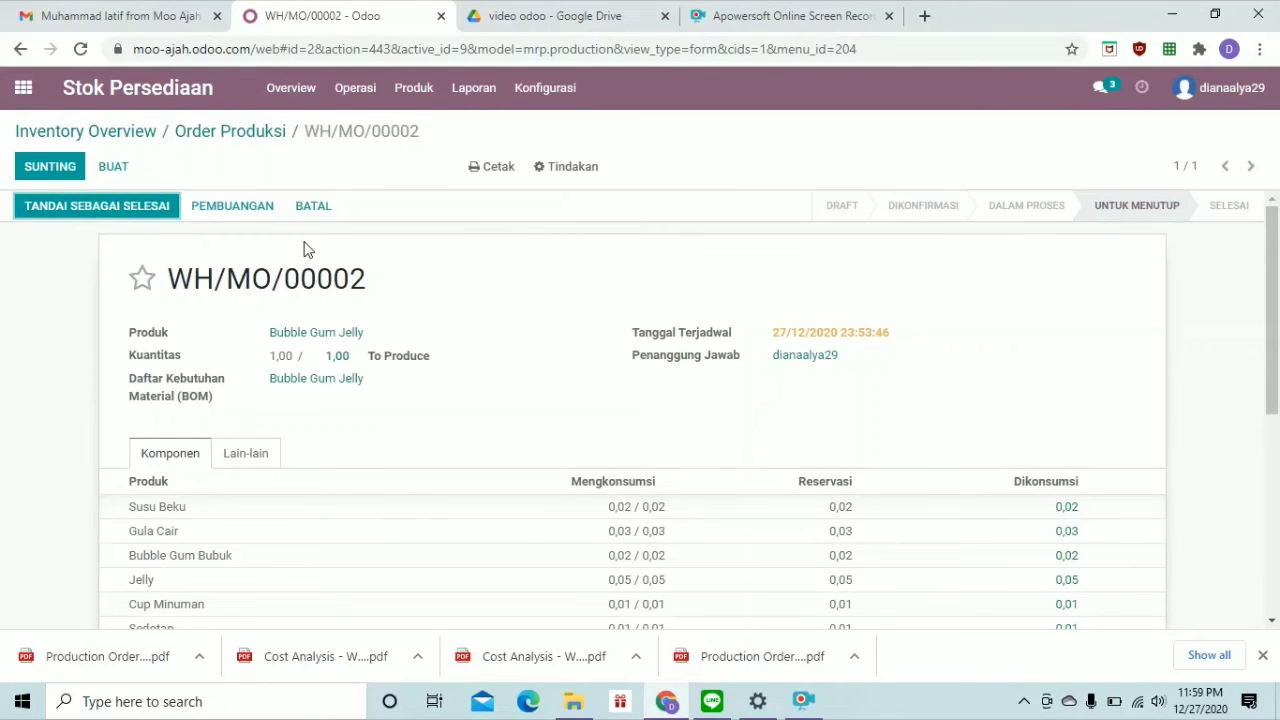
left_click(148, 214)
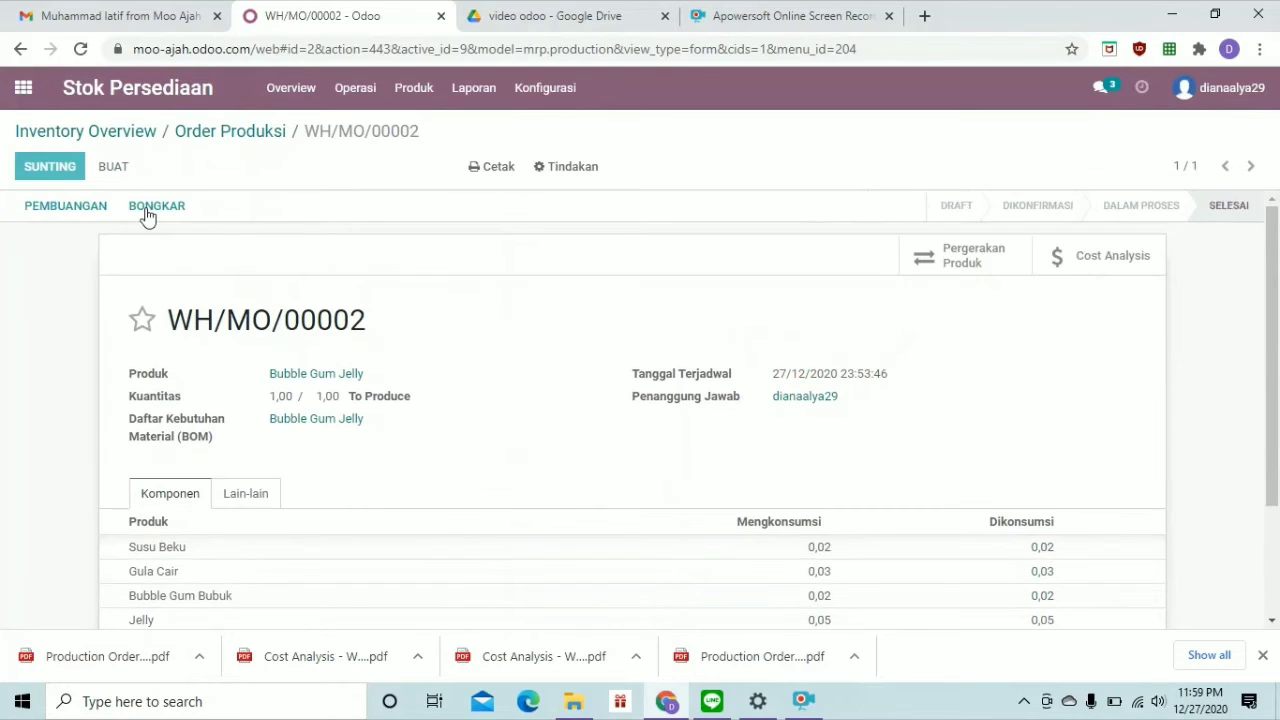
Print the Order Produksi report for WH/MO/00002
left_click(505, 168)
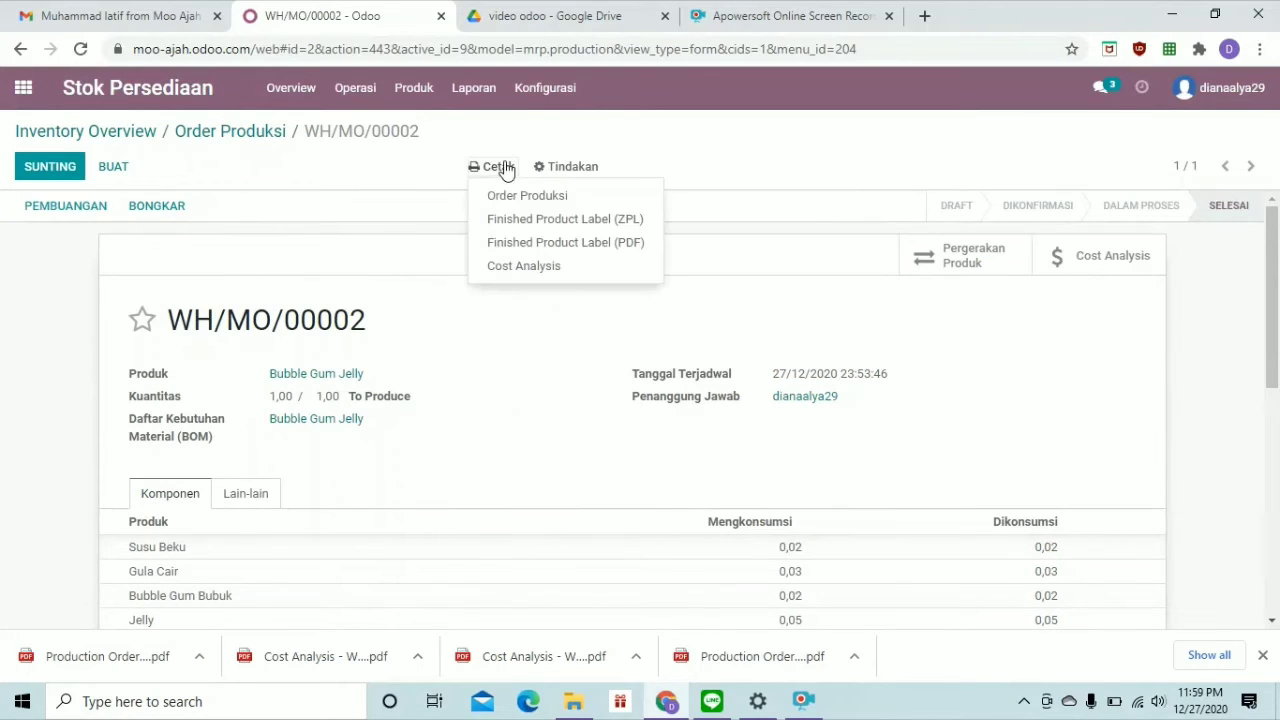
left_click(525, 206)
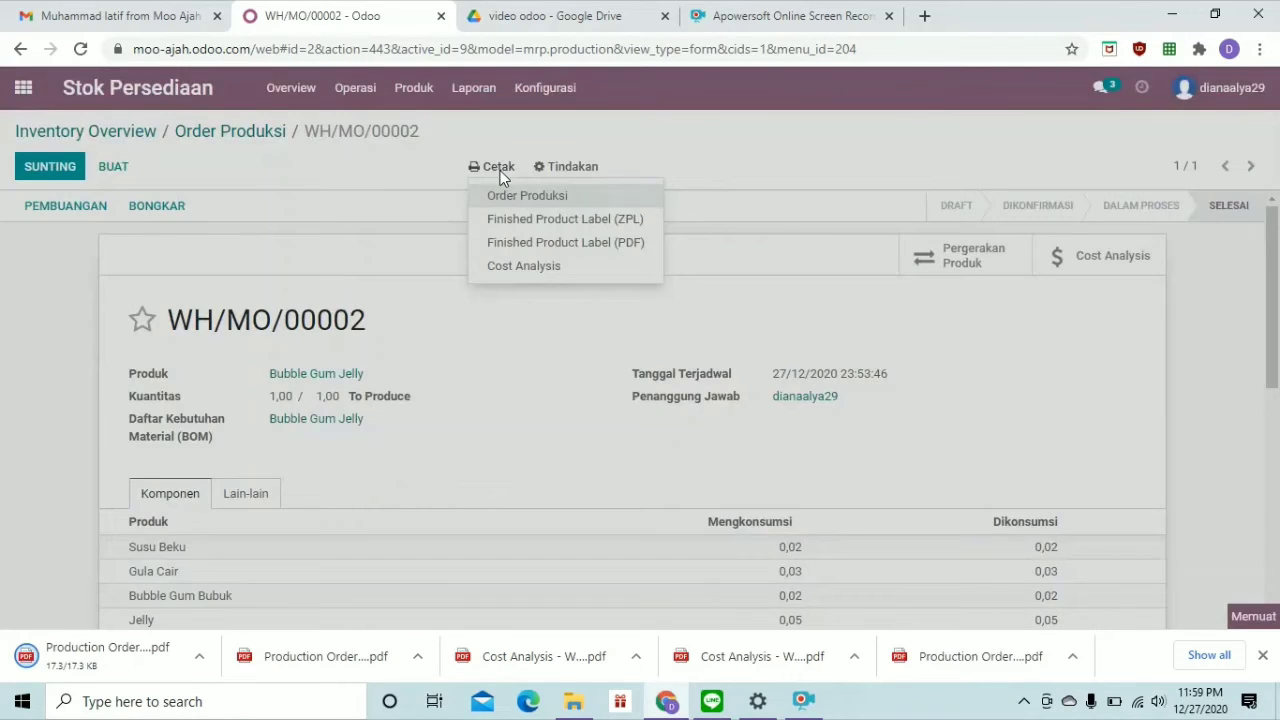
left_click(501, 173)
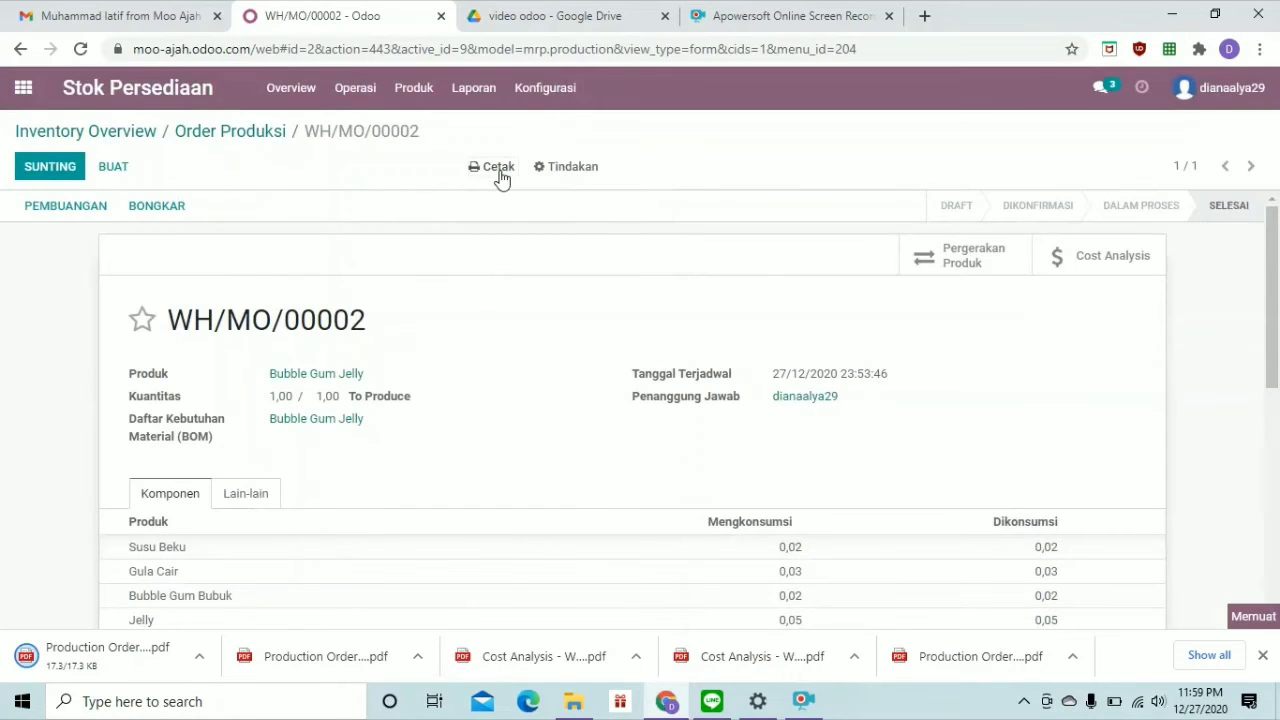
Print WH/MO/00002's Cost Analysis report, showing unit cost Rp 2.730
left_click(501, 176)
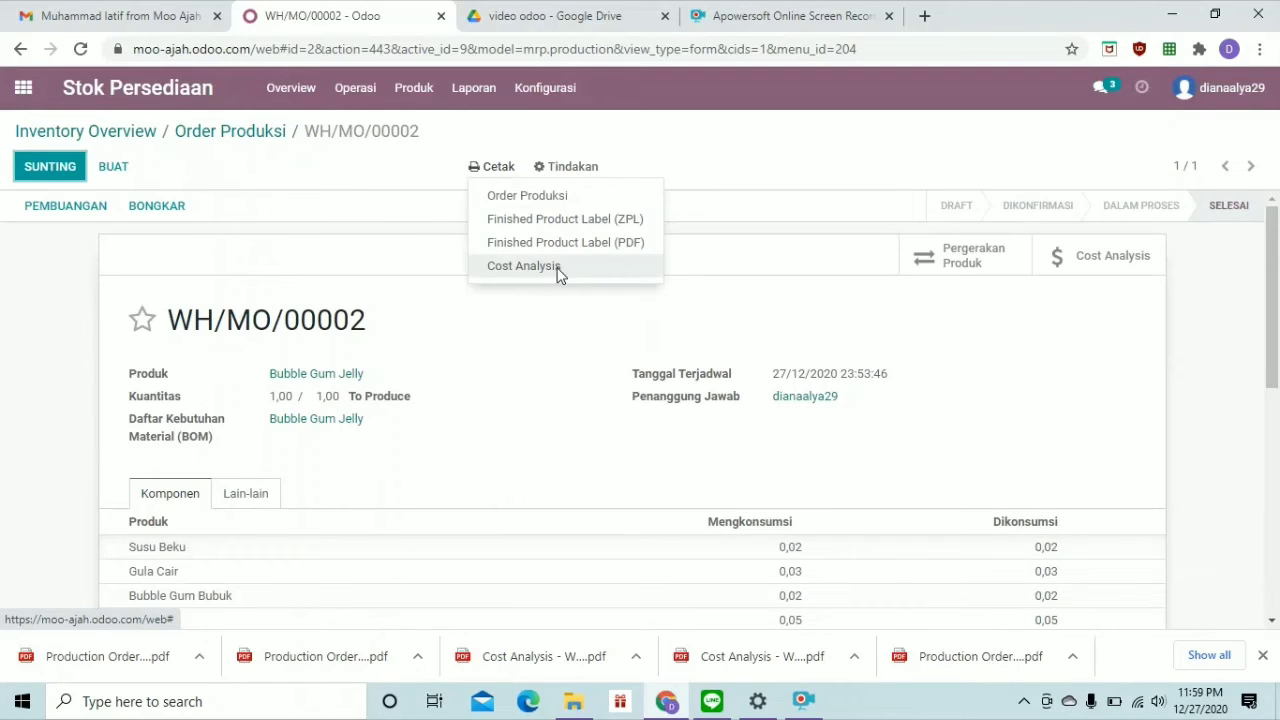
left_click(558, 270)
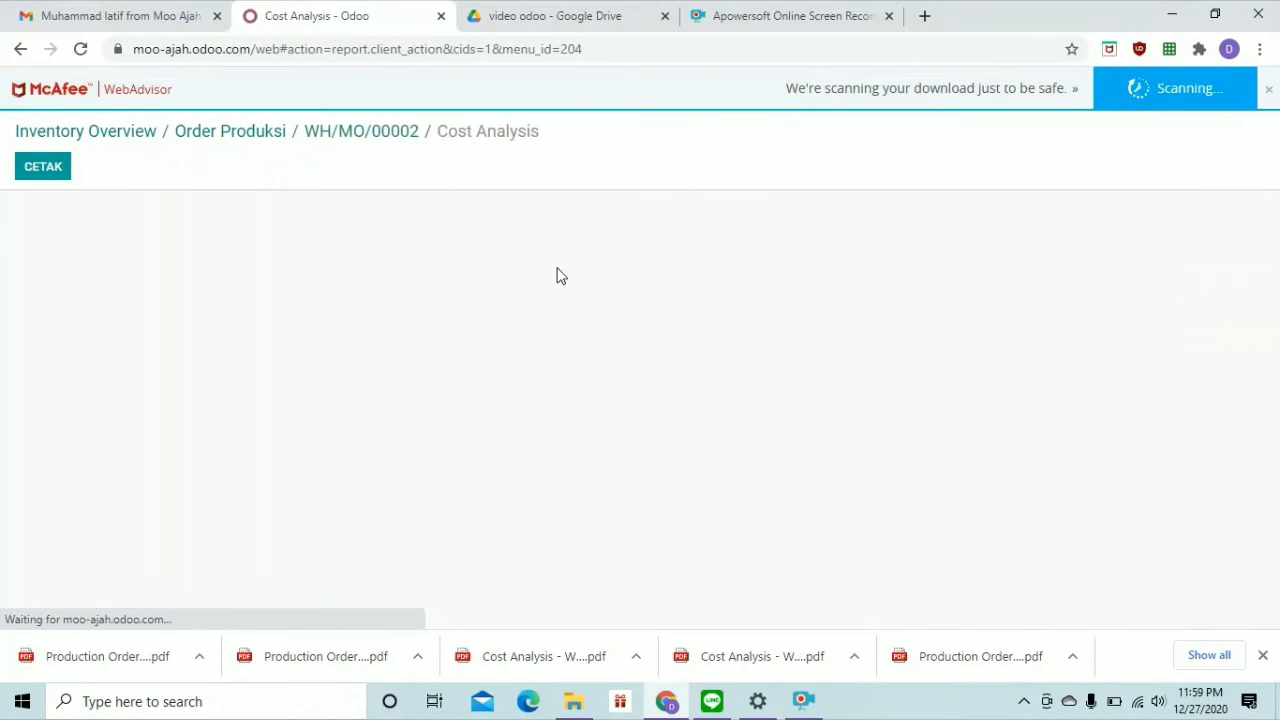
left_click(1268, 93)
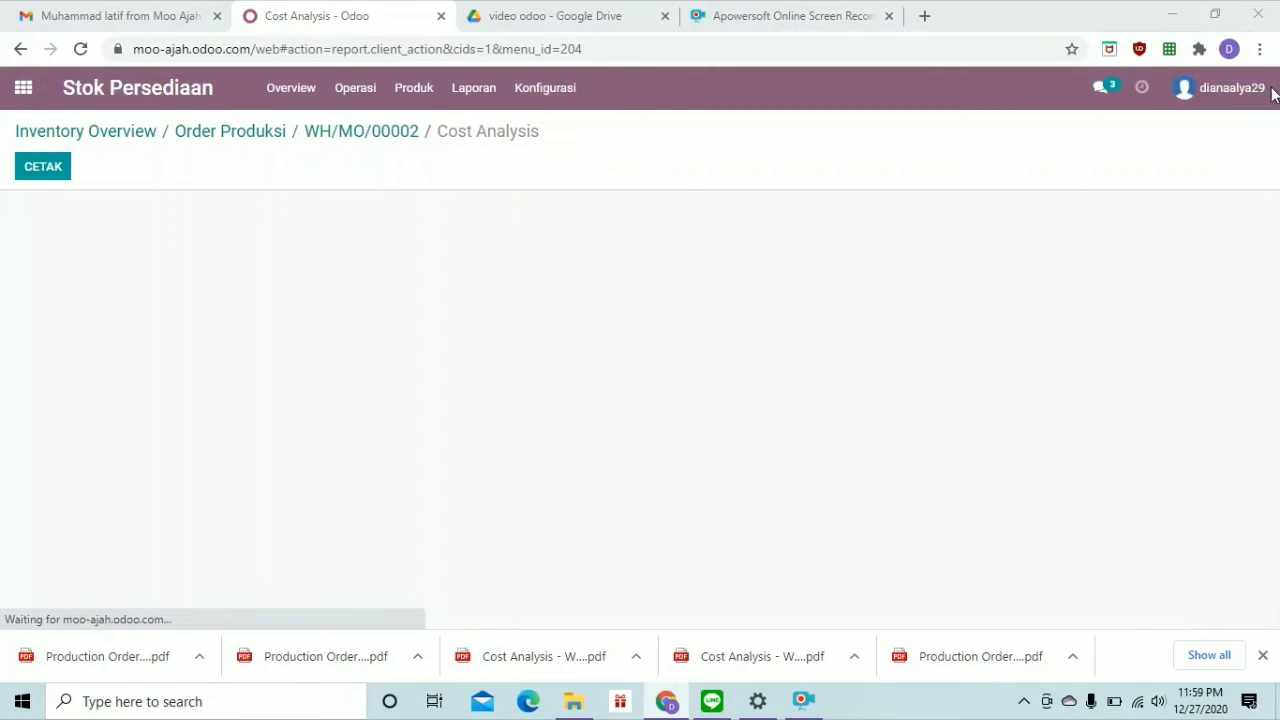
left_click(42, 170)
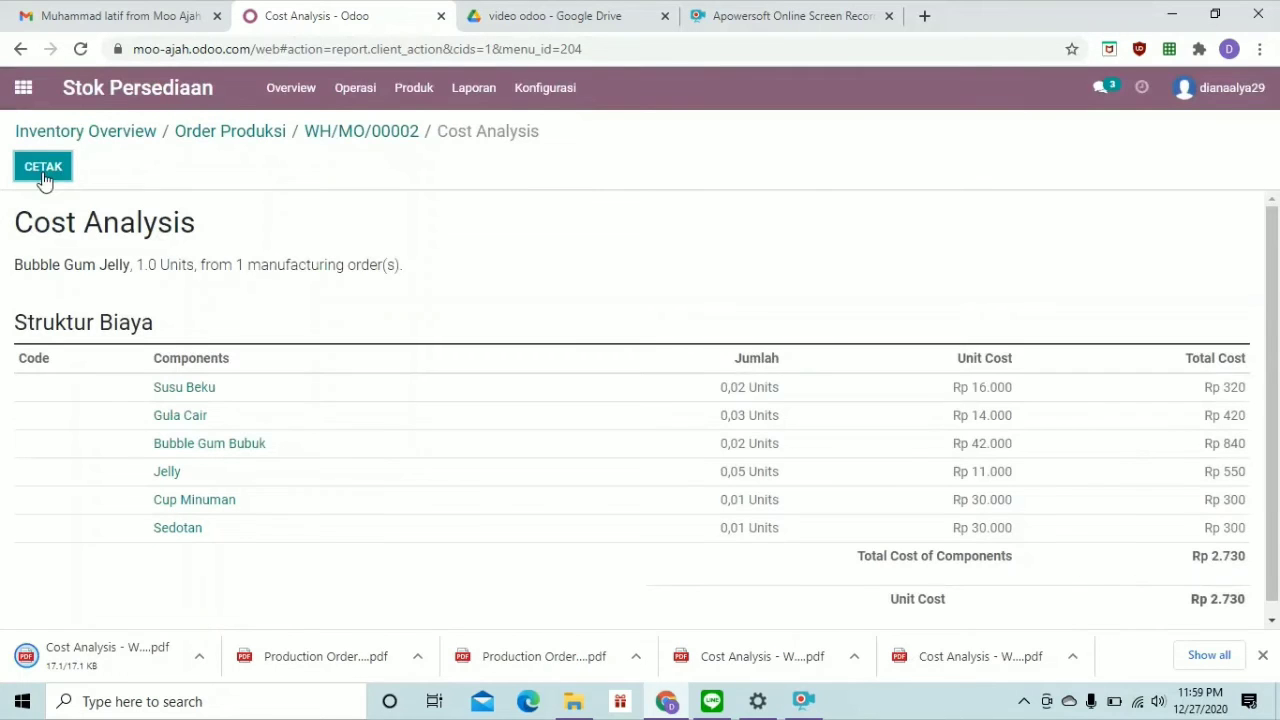
left_click(23, 88)
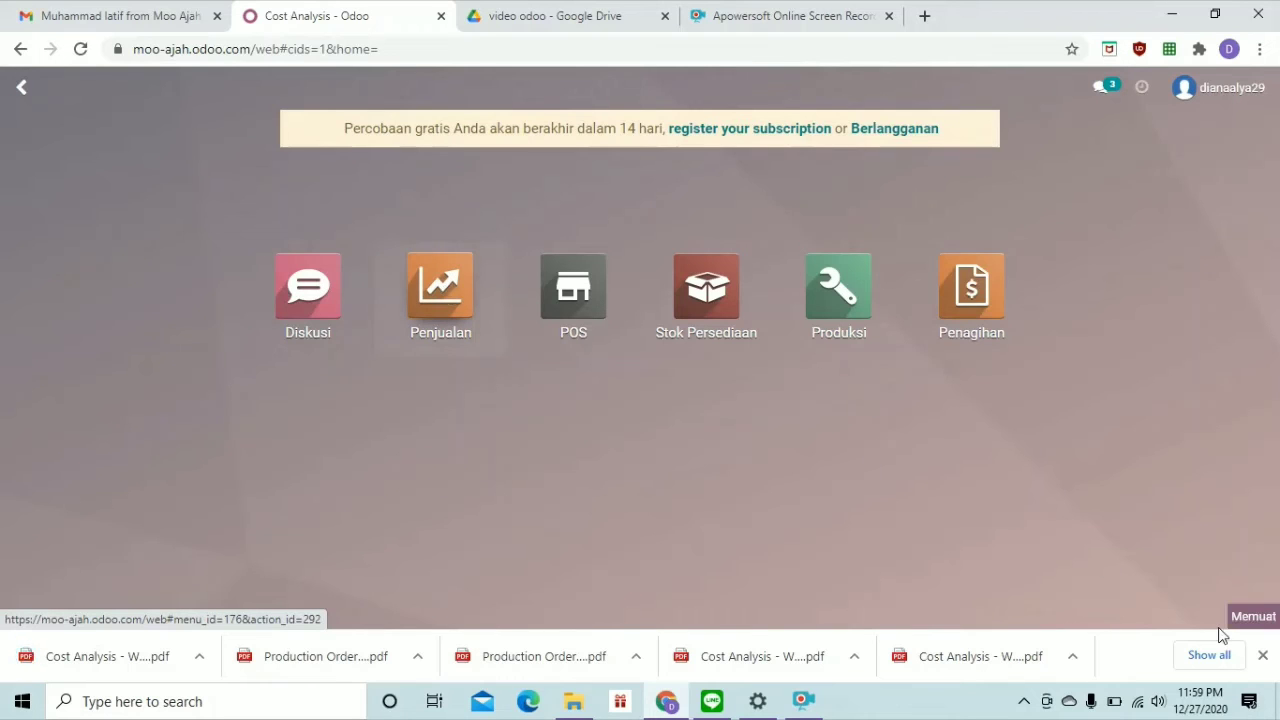
Create a new blank quotation from the Penjualan app's Penawaran list
left_click(1263, 656)
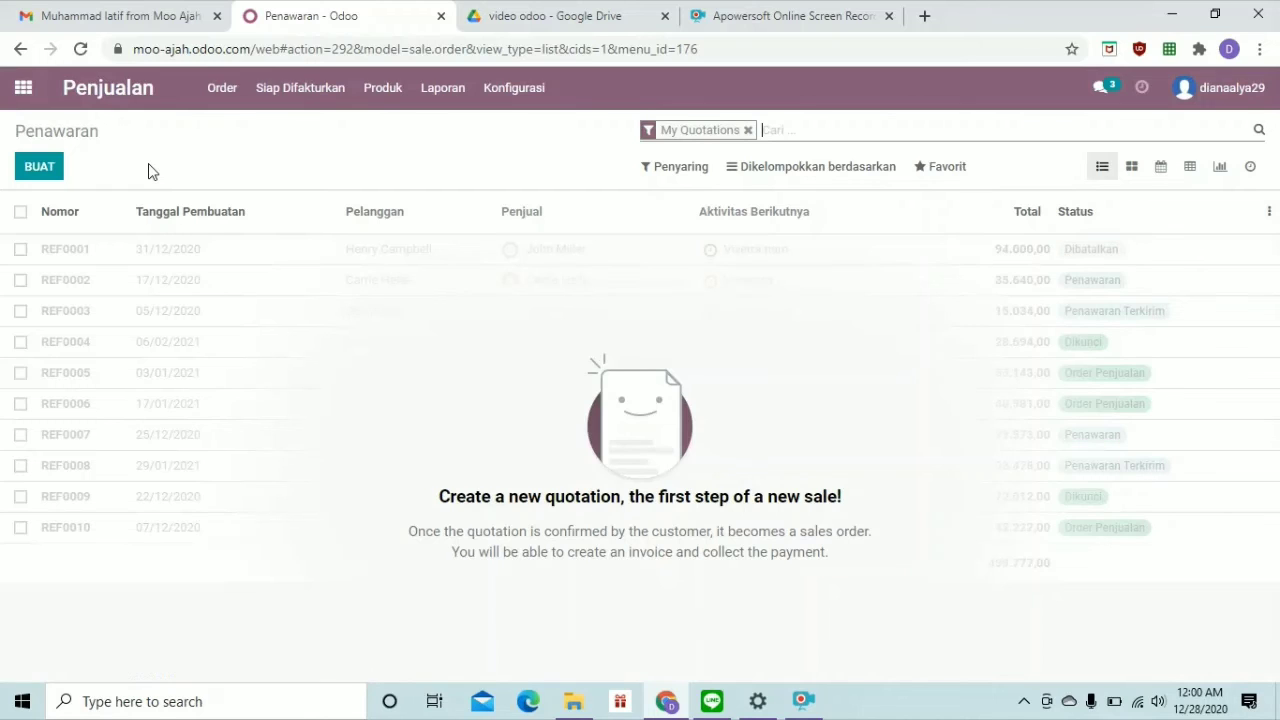
left_click(48, 175)
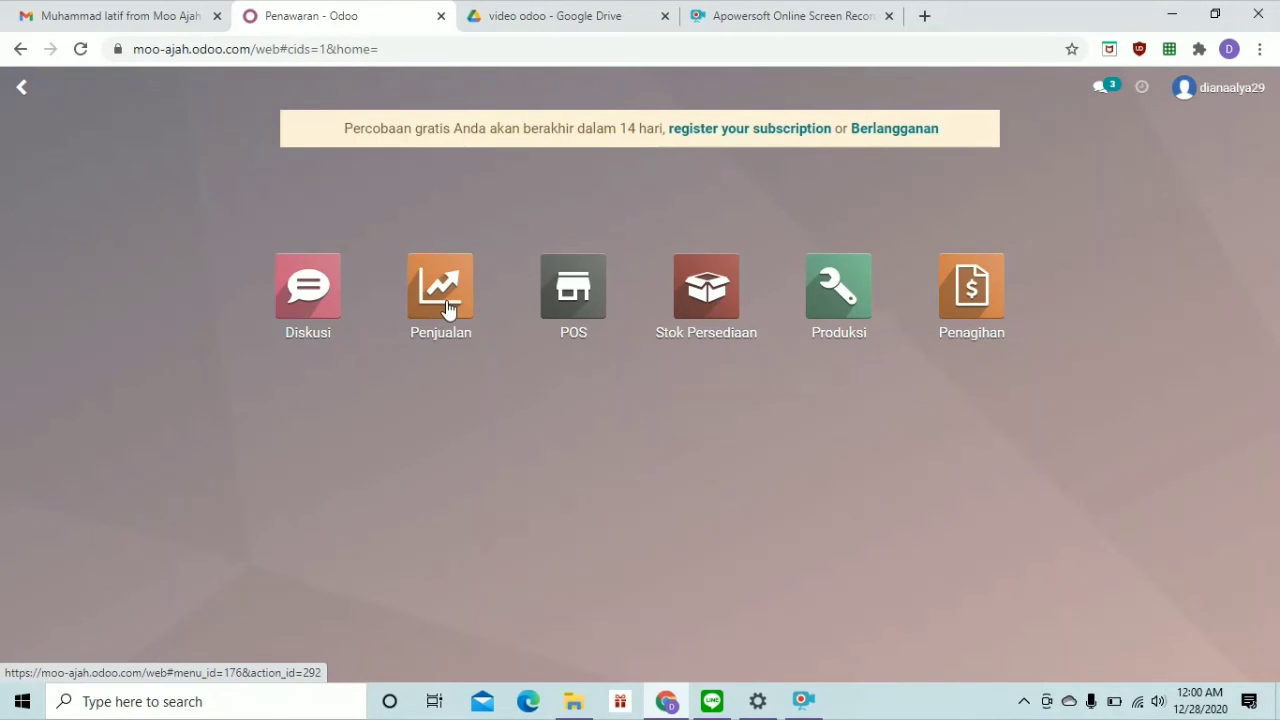
left_click(447, 309)
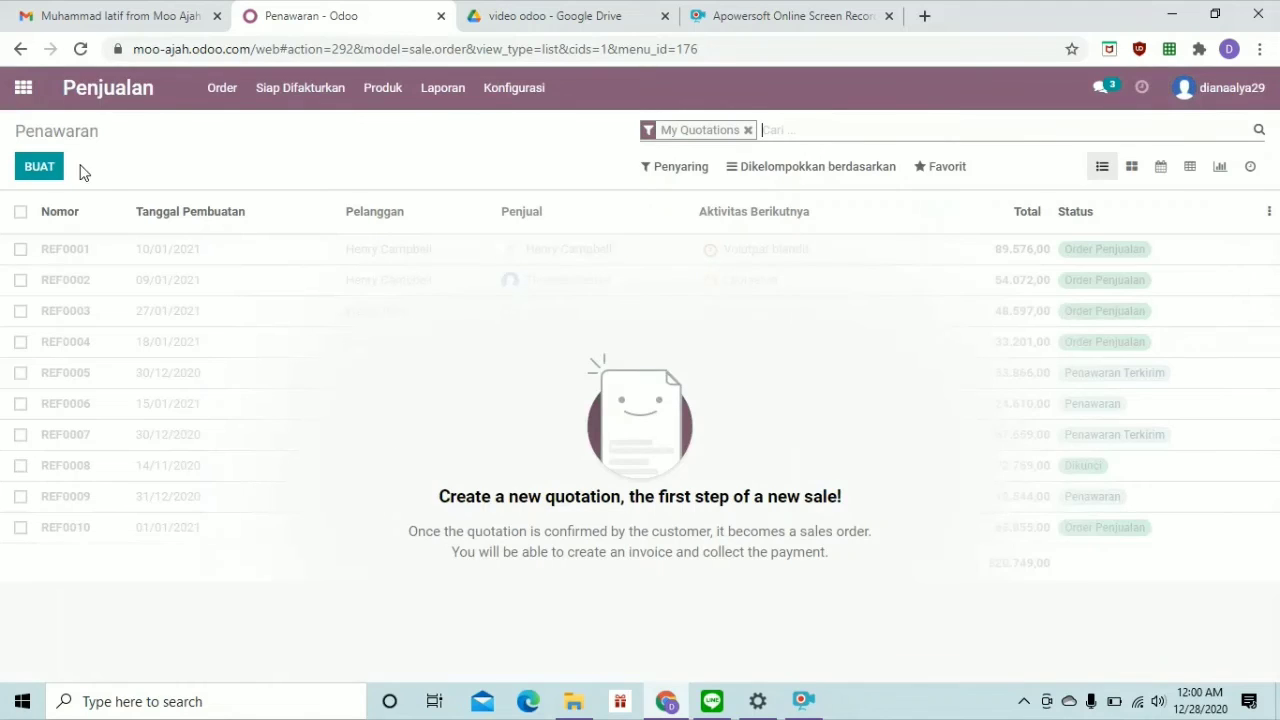
left_click(53, 172)
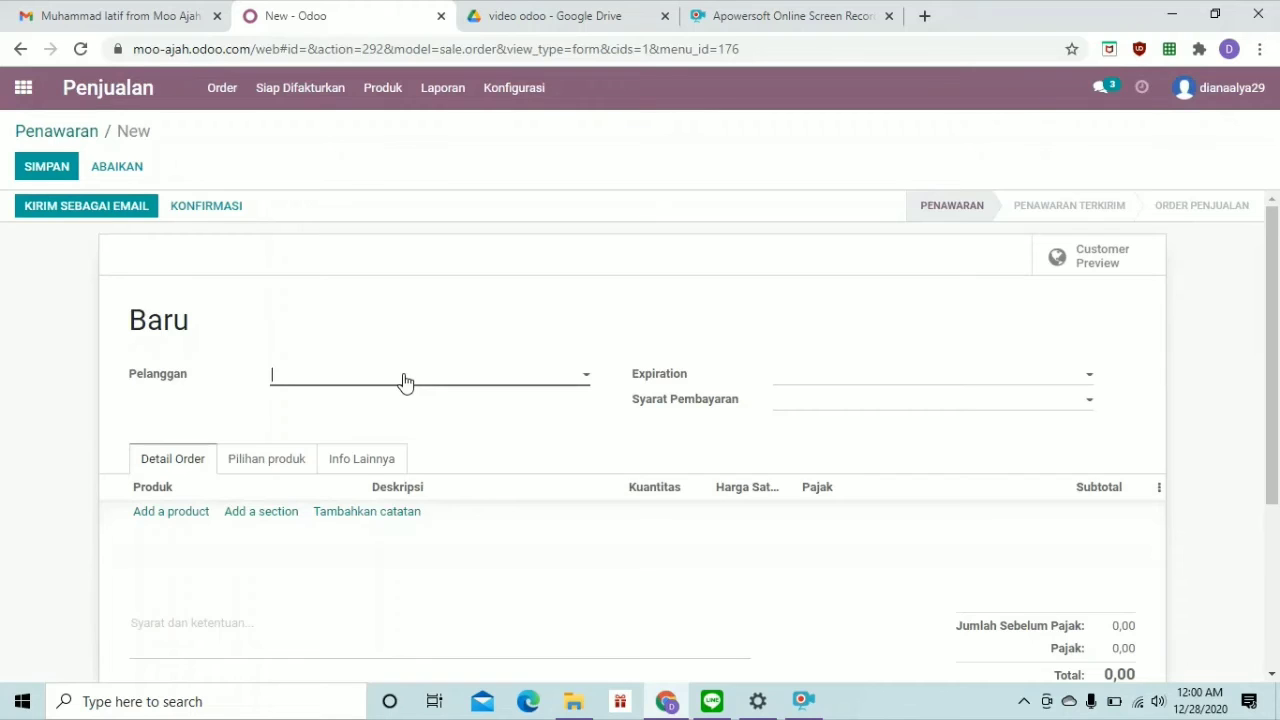
Pick the existing full-named contact as the quotation's customer and add an empty product line
type("latif")
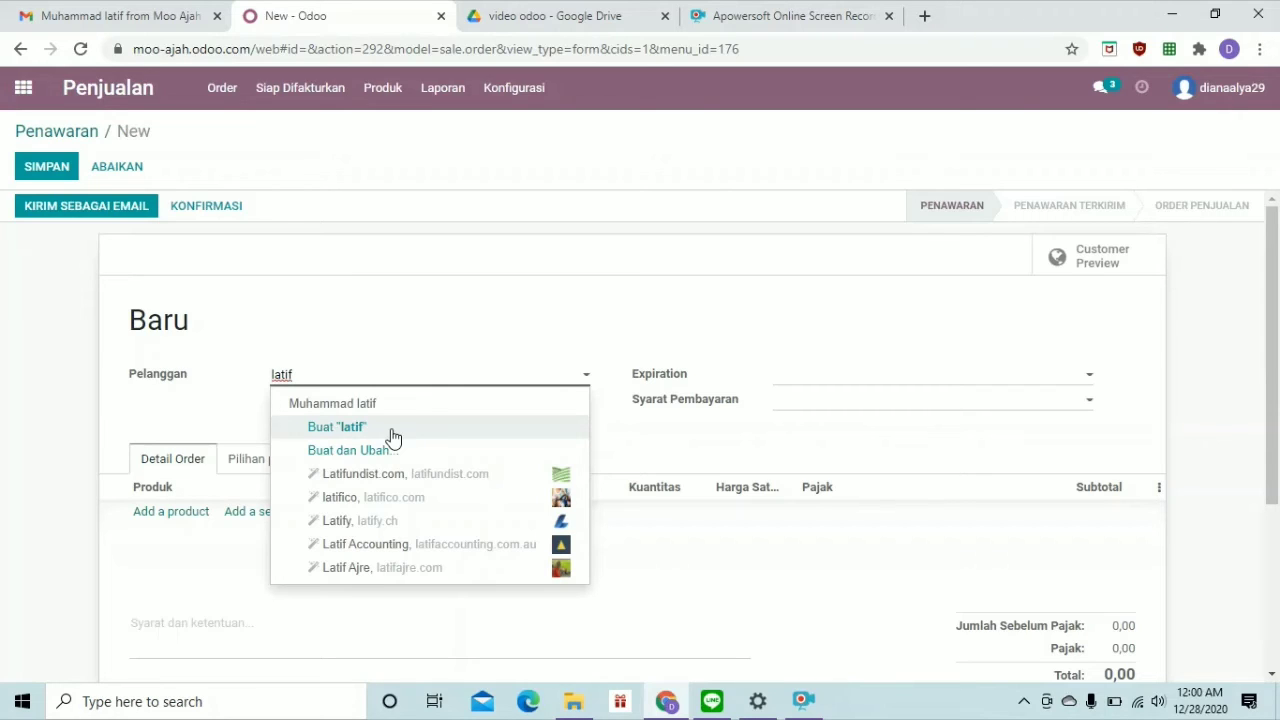
left_click(392, 432)
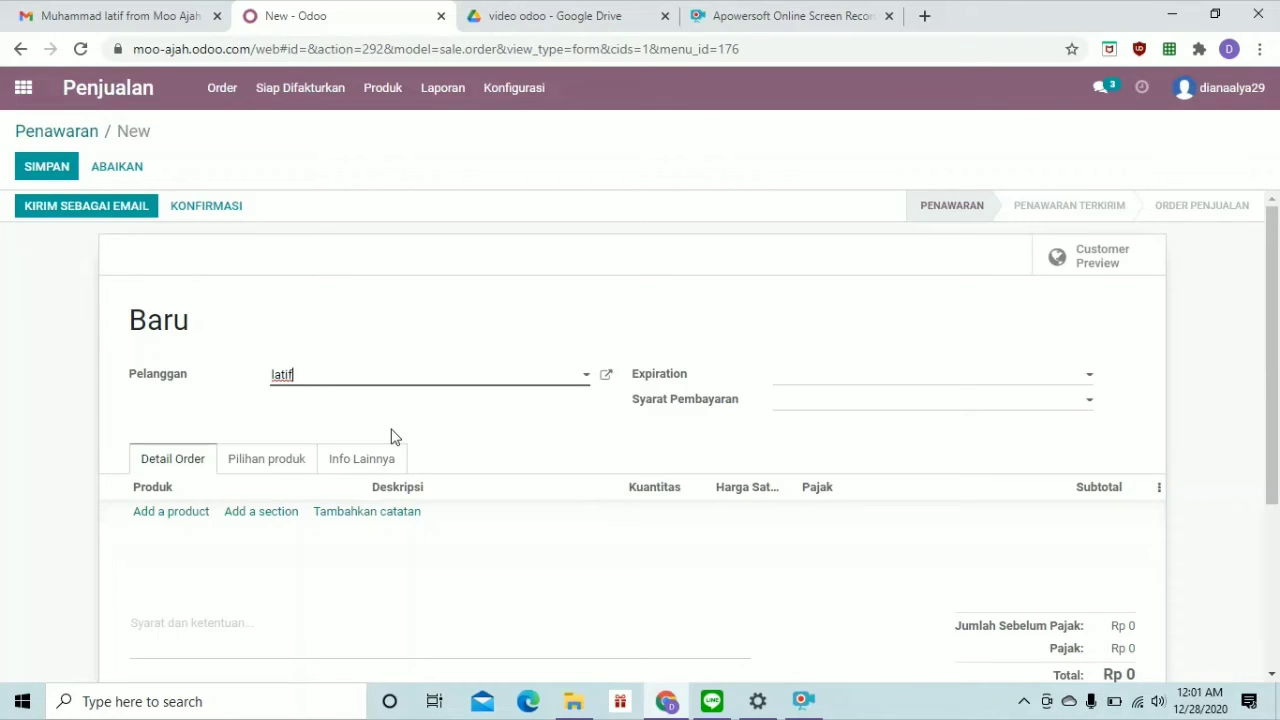
left_click(577, 382)
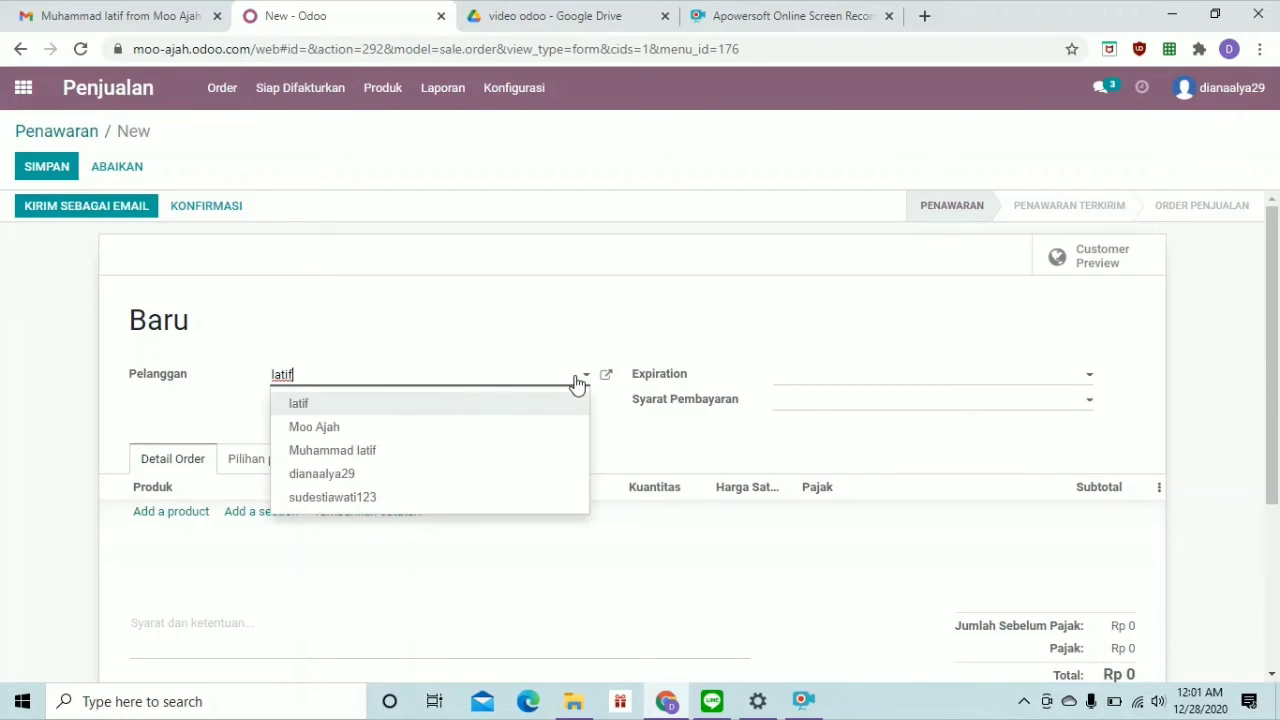
left_click(548, 459)
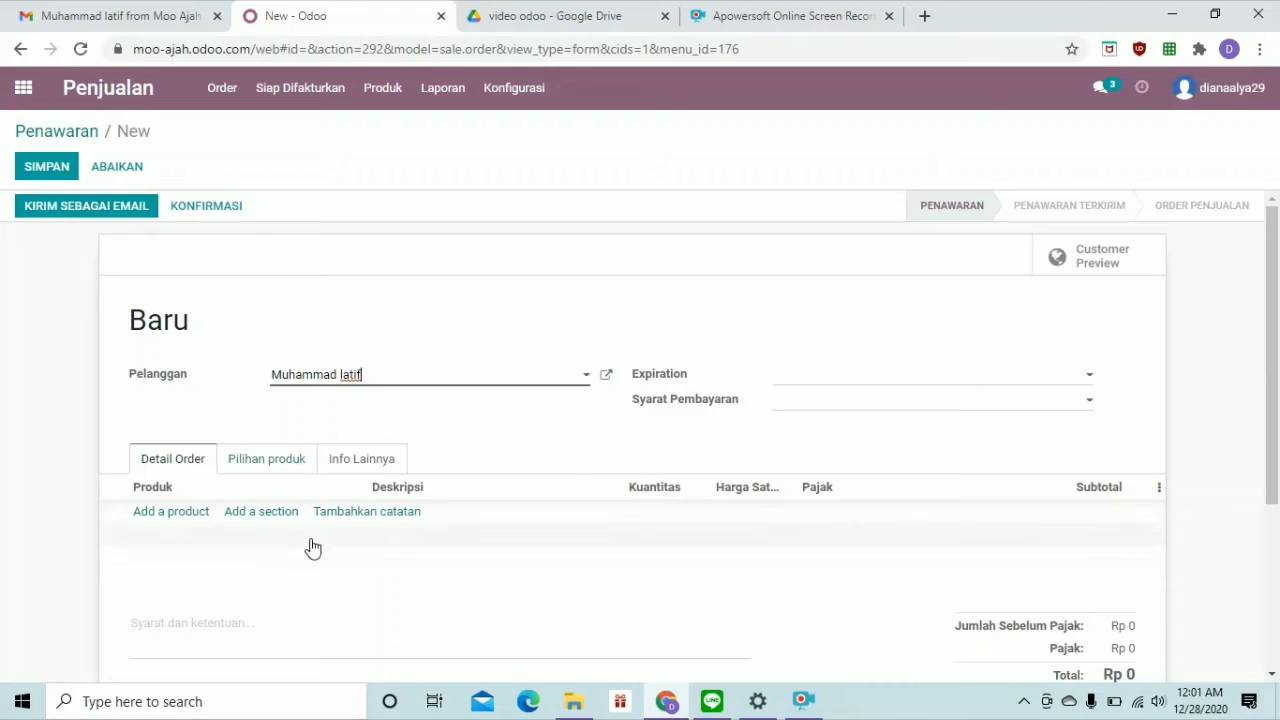
left_click(172, 518)
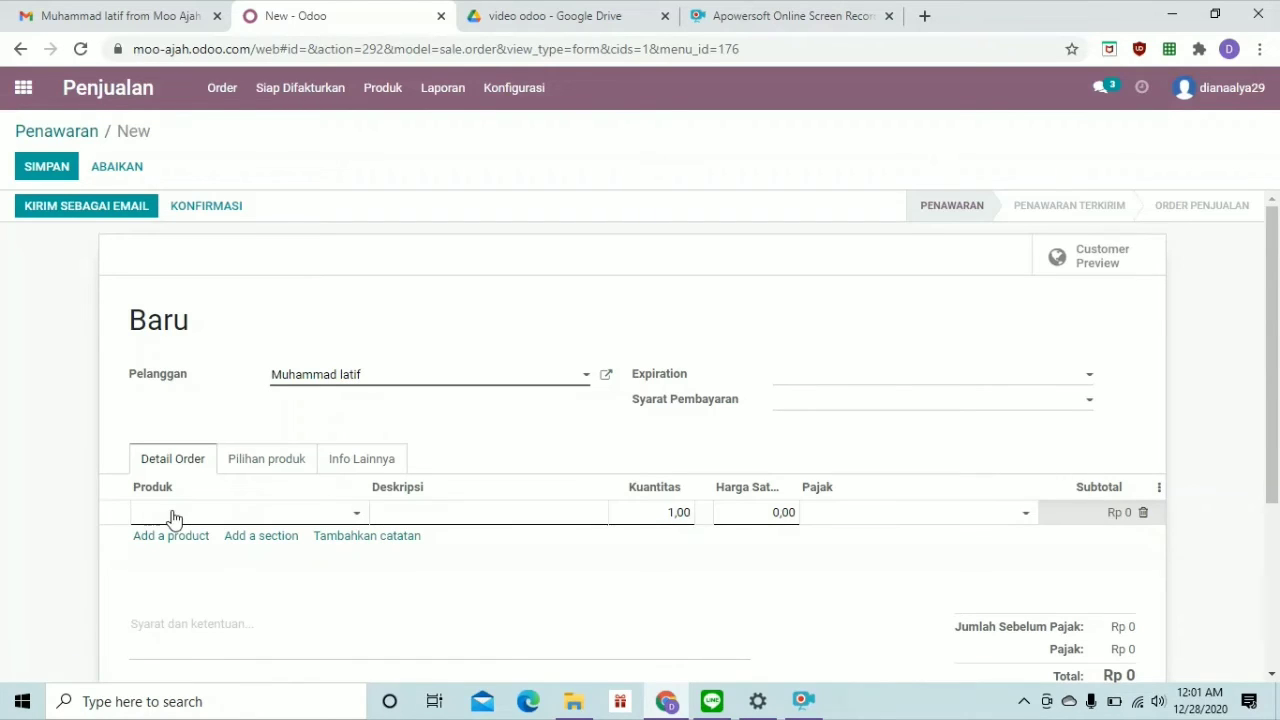
Add Bubble Gum Jelly and Coklat Bubble as the quotation's two product lines
left_click(334, 517)
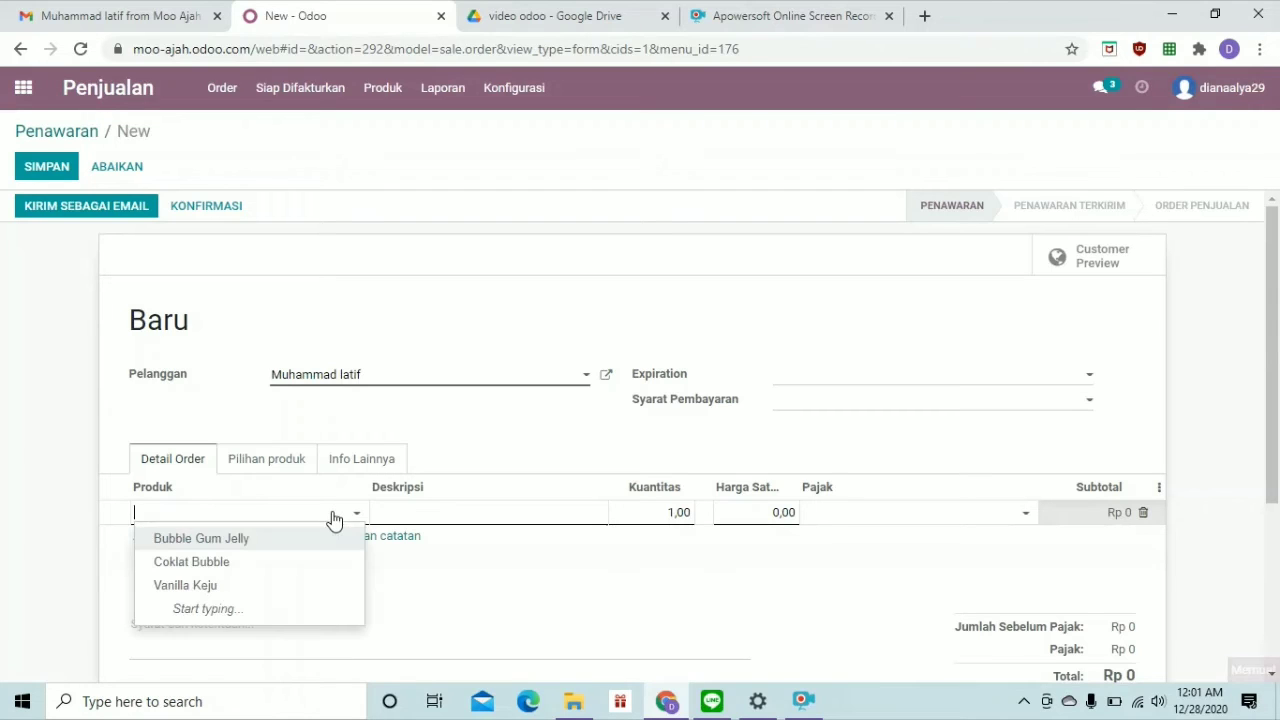
type("bu")
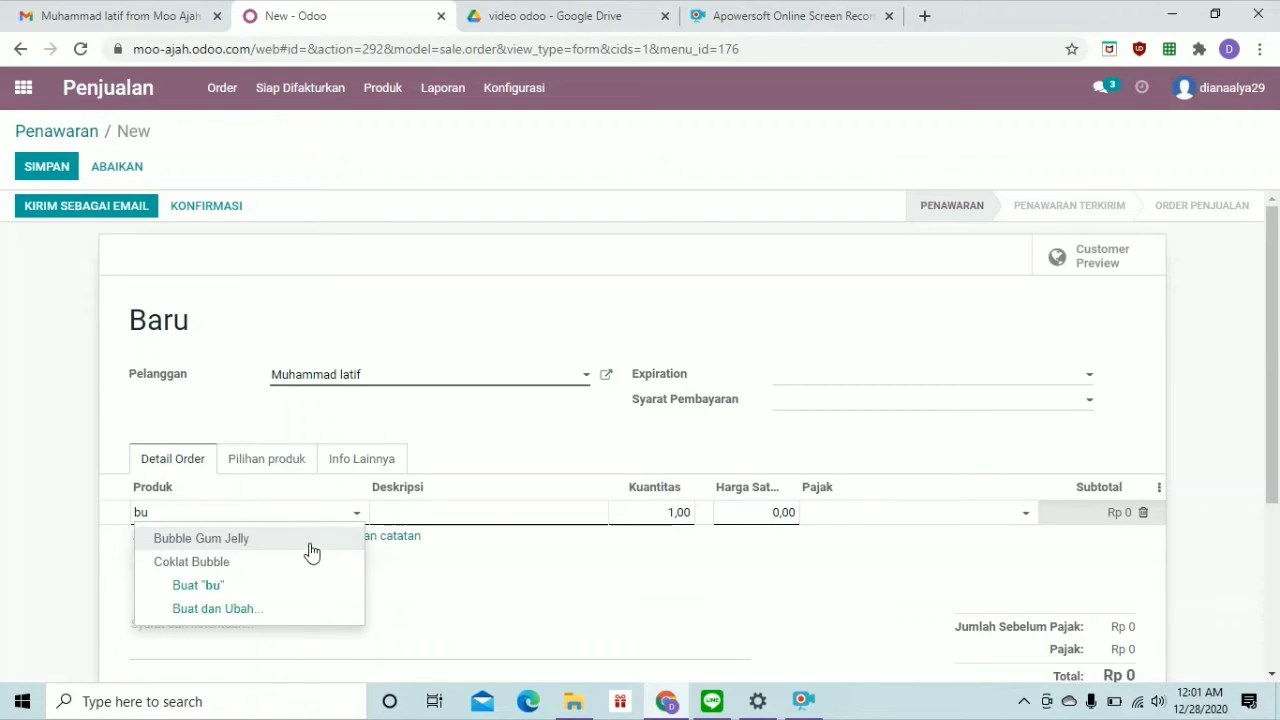
left_click(312, 547)
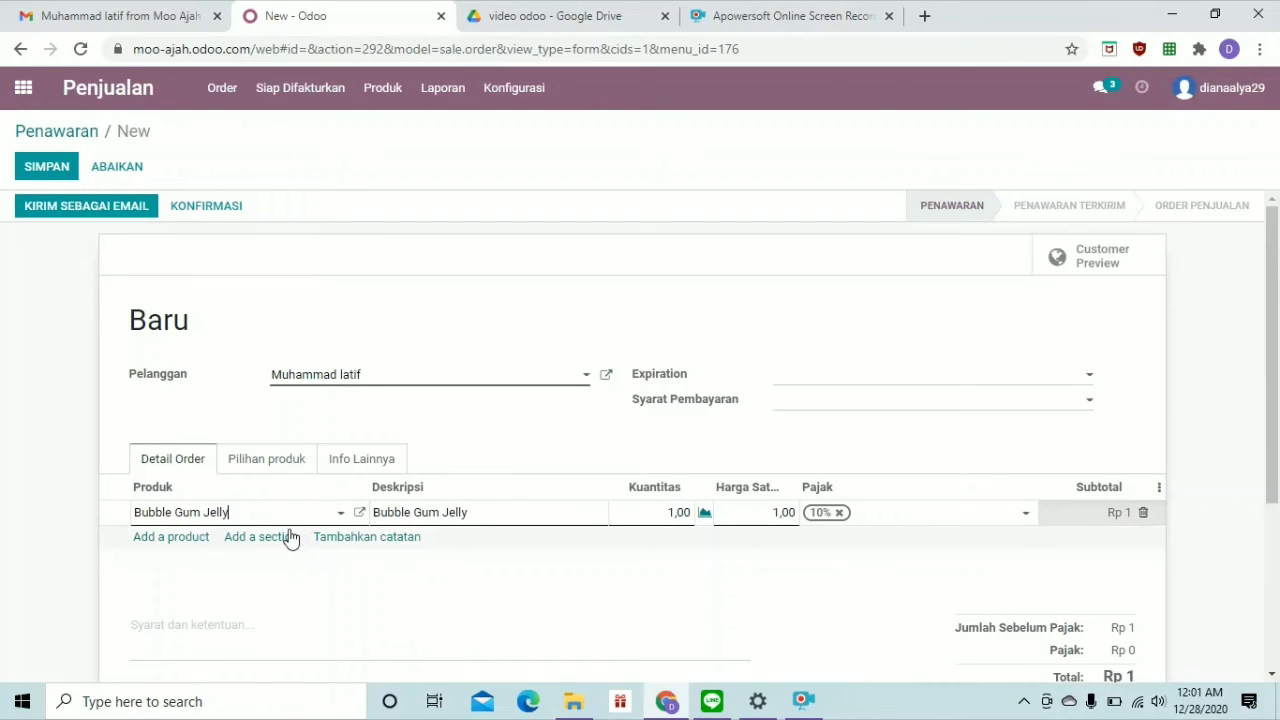
left_click(186, 541)
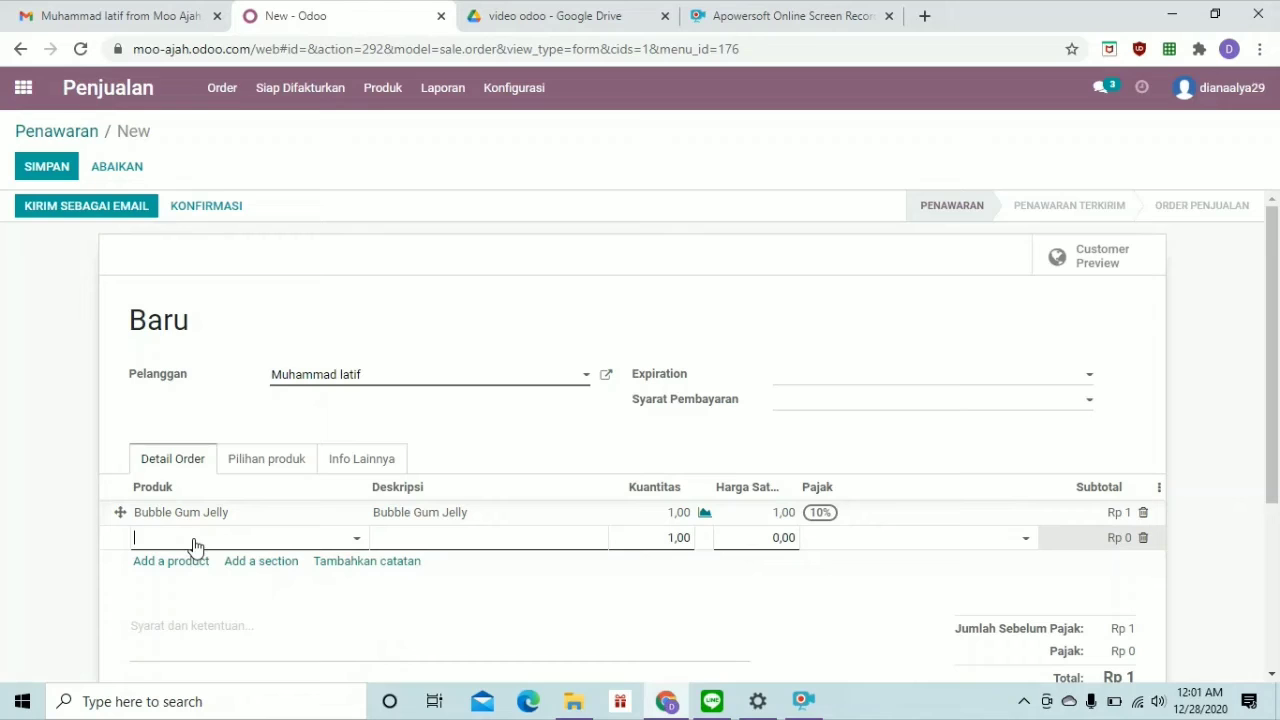
type("bubb")
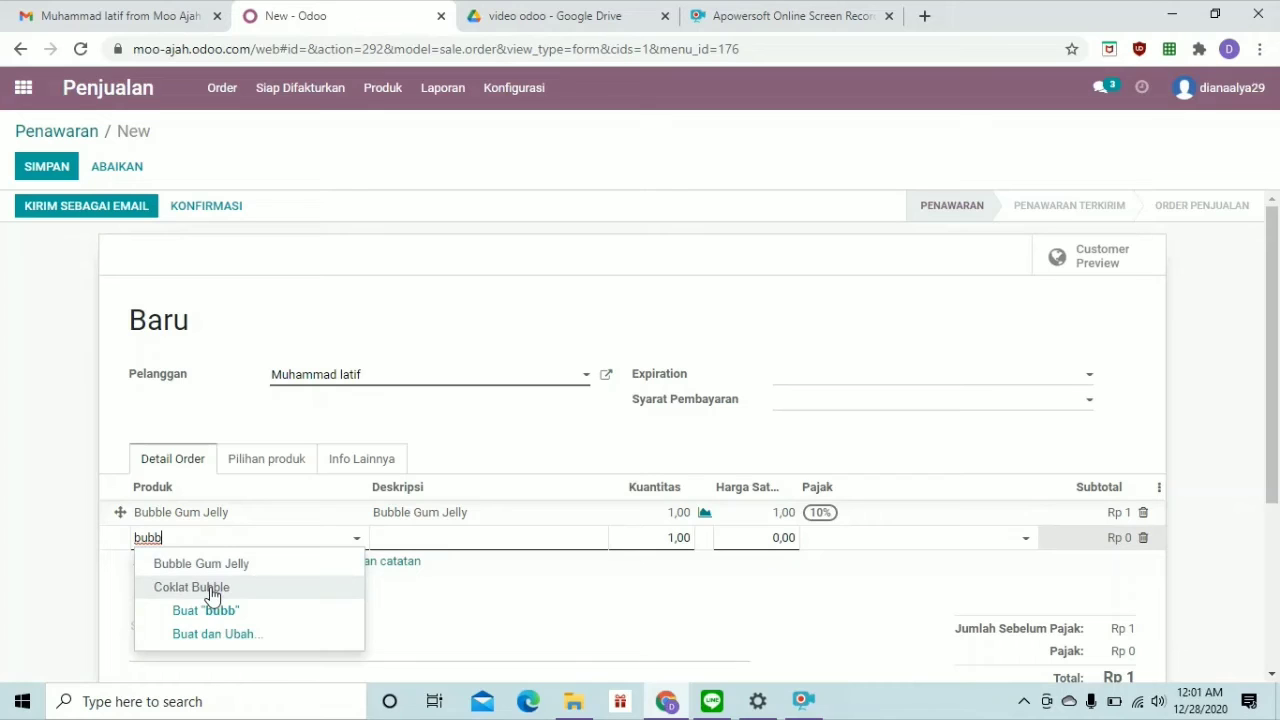
left_click(212, 594)
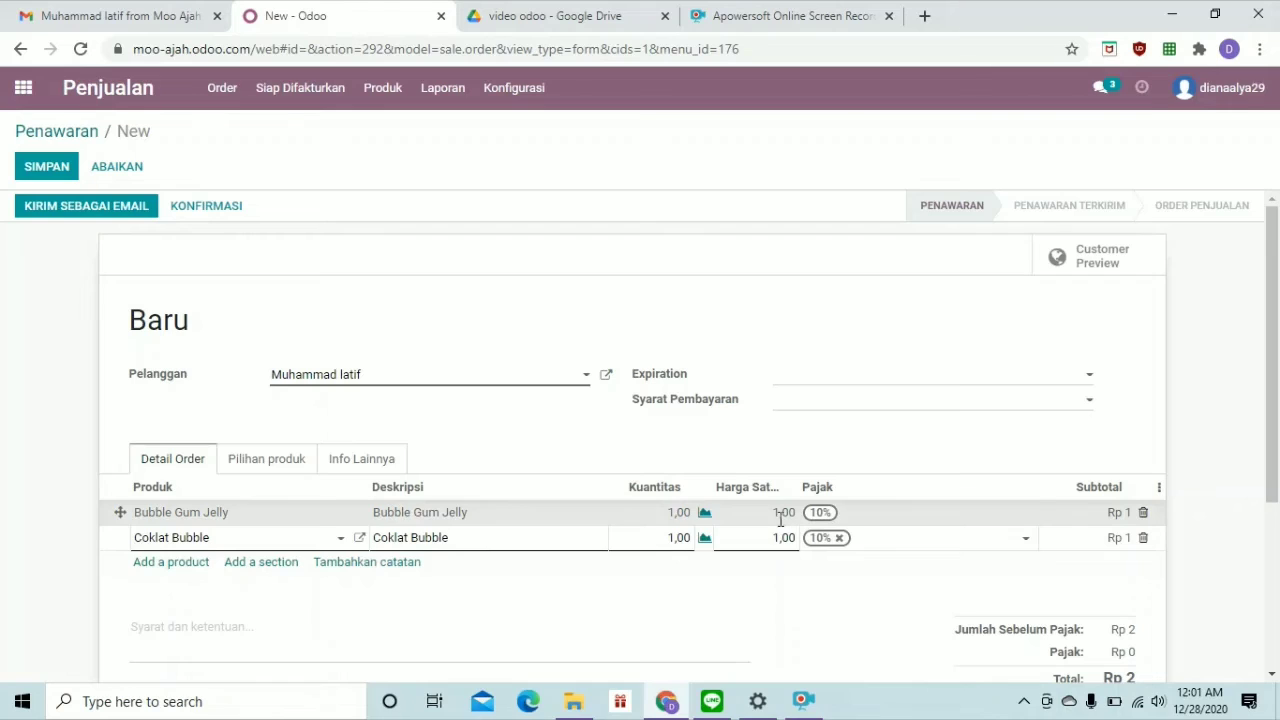
Set both lines' unit price to 10.000,00, giving a Rp 22.000 total
left_click(783, 514)
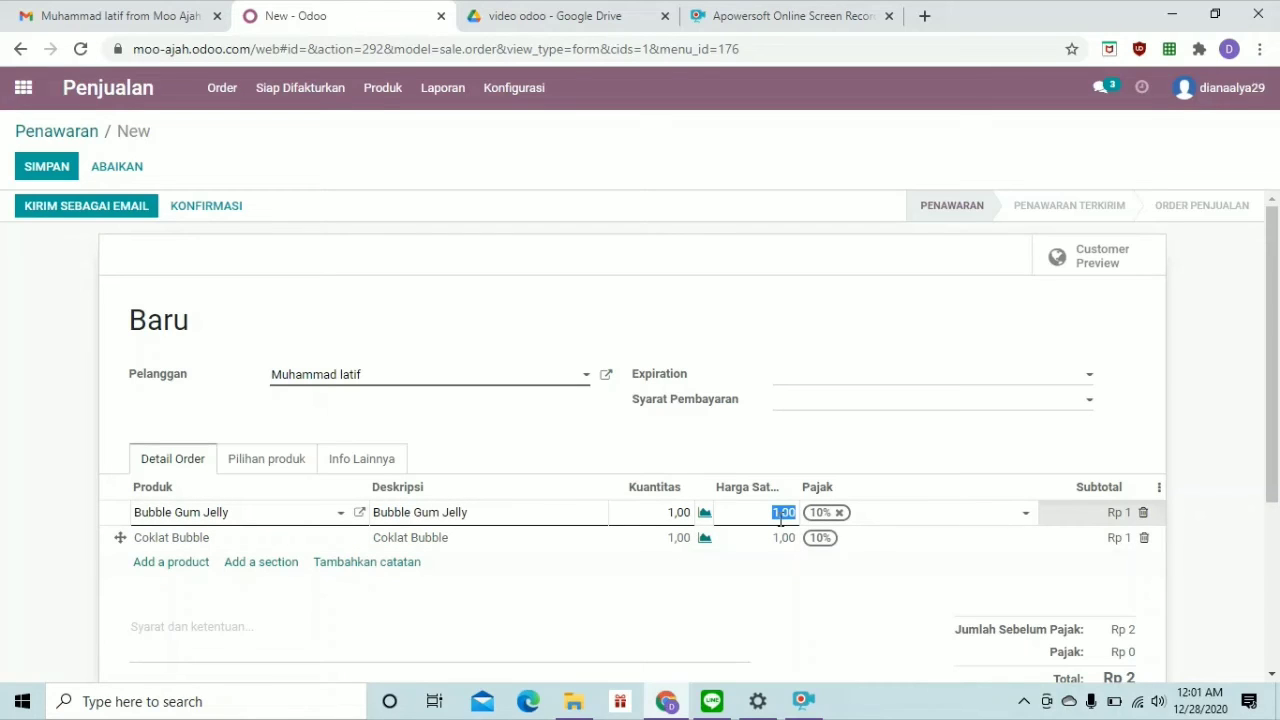
type("10")
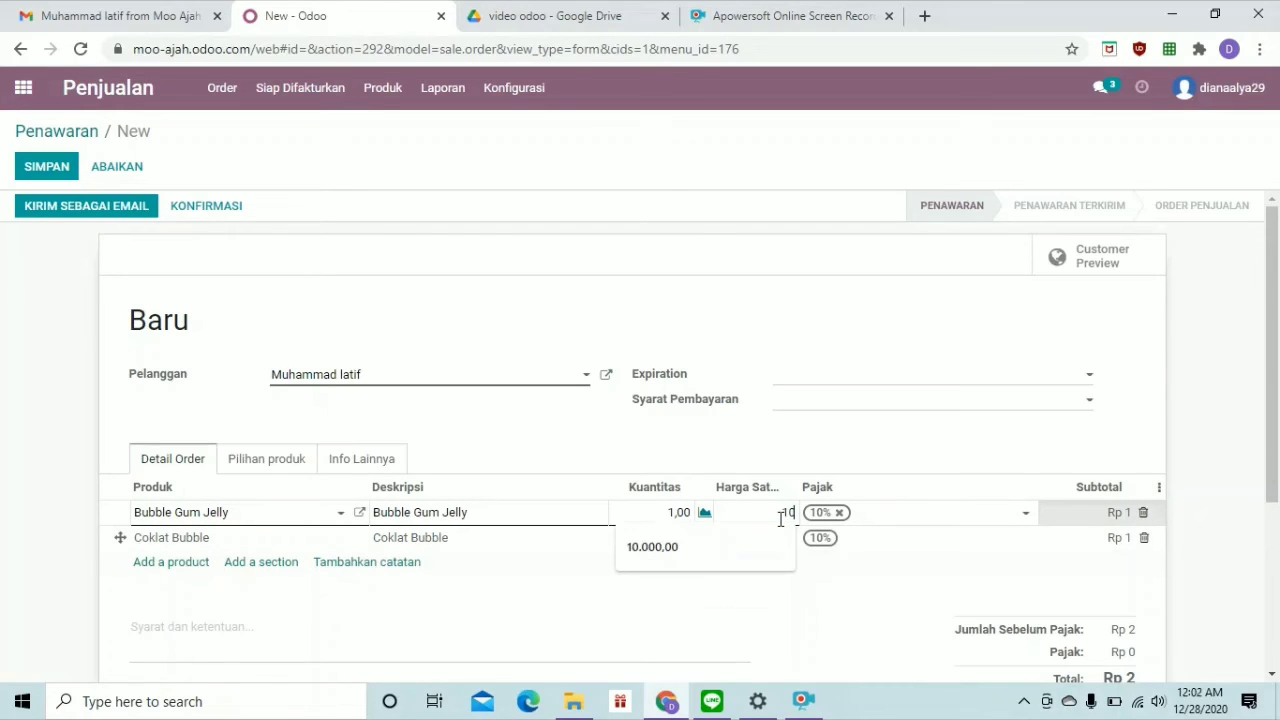
left_click(739, 546)
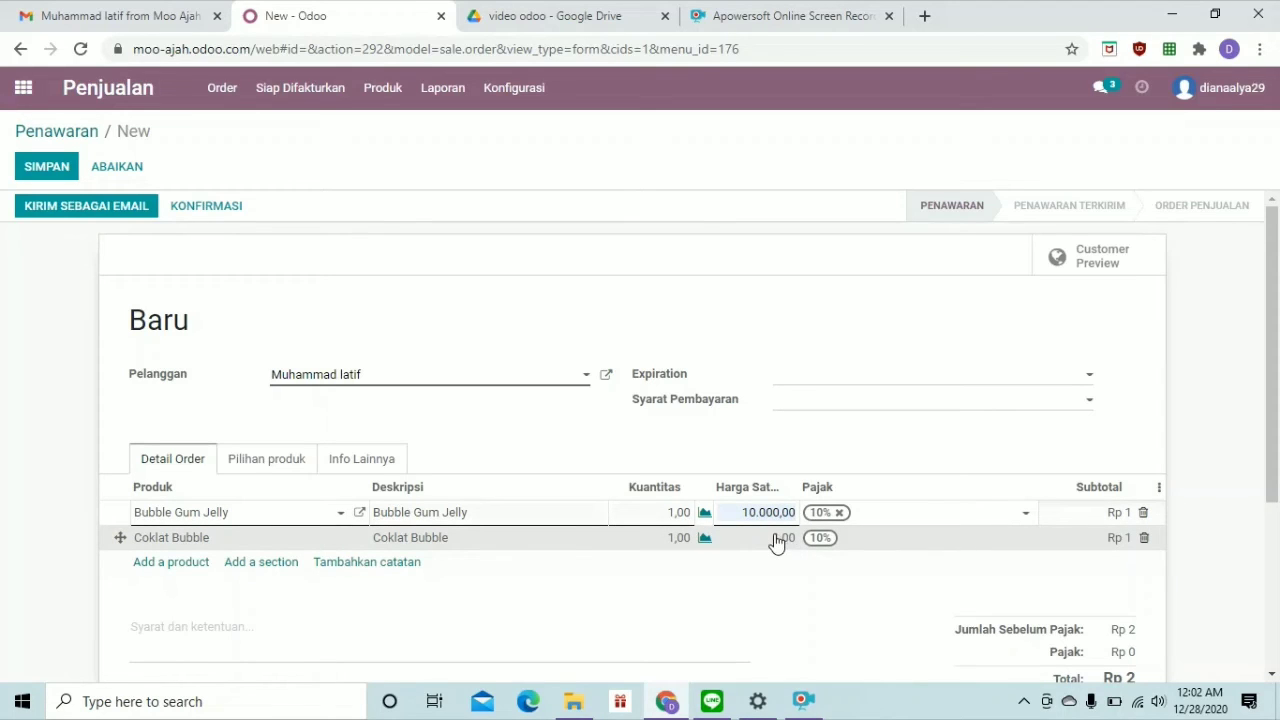
left_click(777, 540)
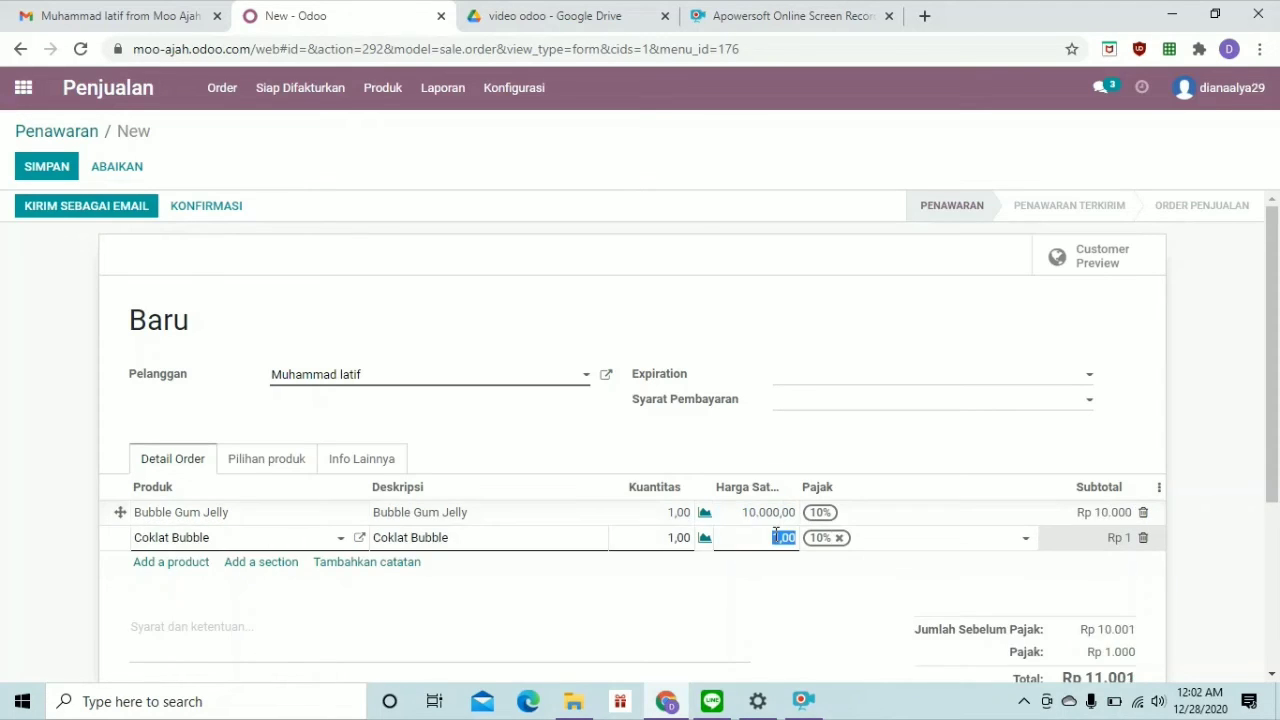
left_click(766, 574)
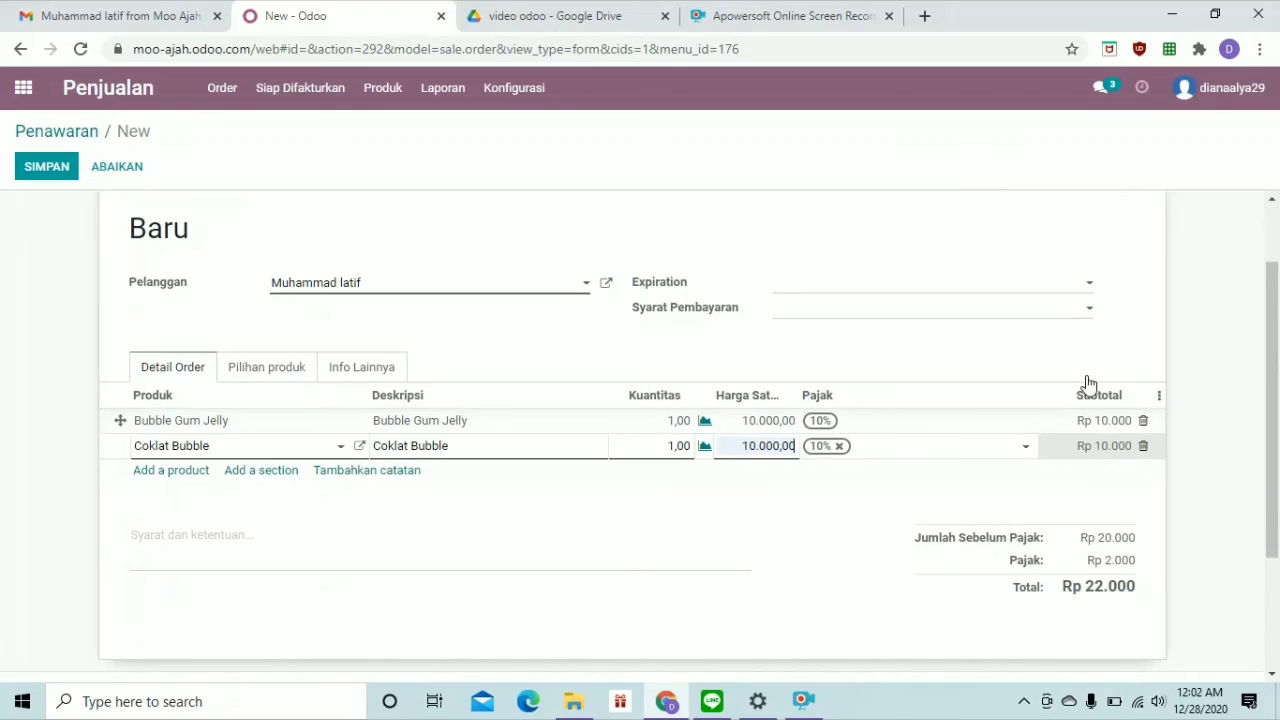
Set the quotation's expiration date to 29/12/2020
left_click(1089, 385)
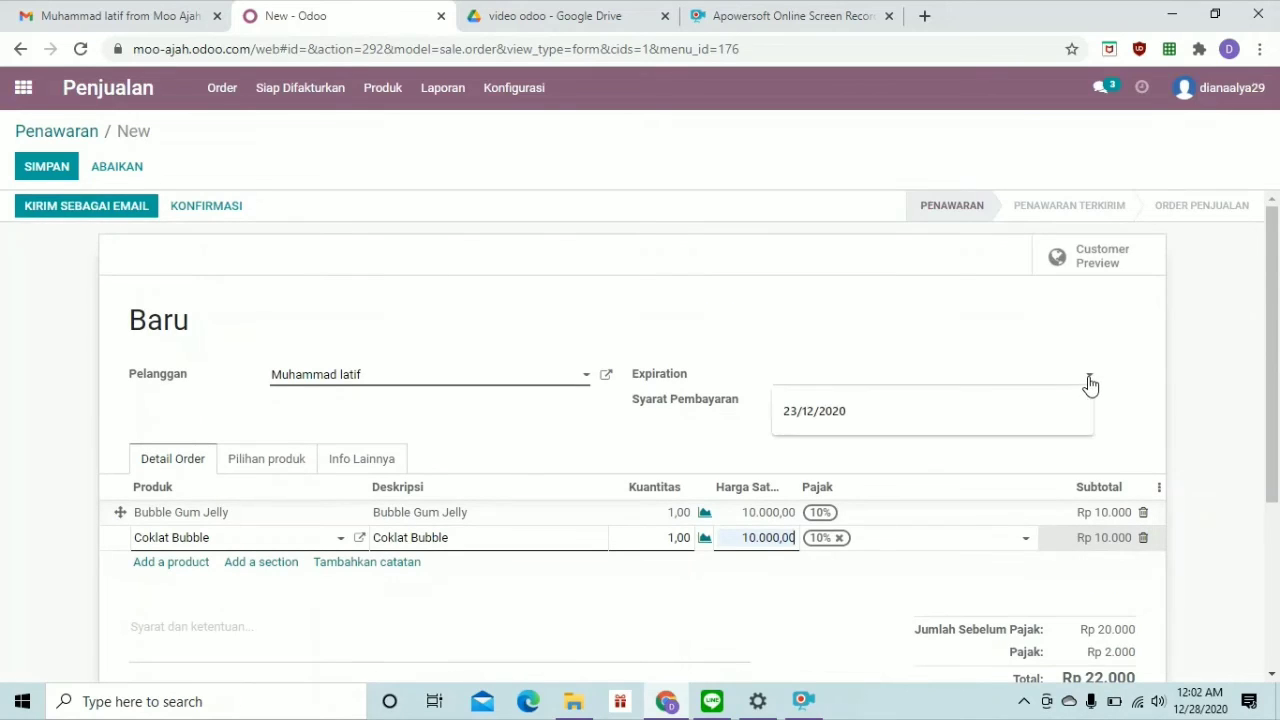
left_click(1090, 385)
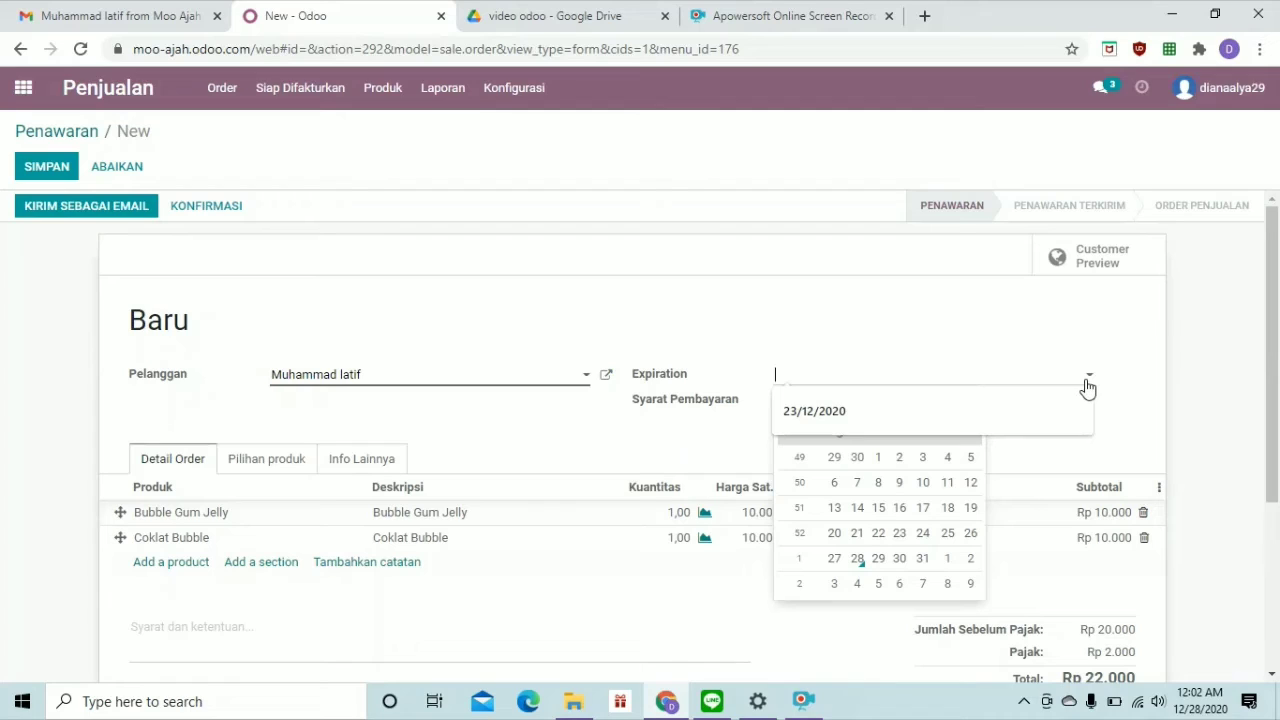
left_click(877, 558)
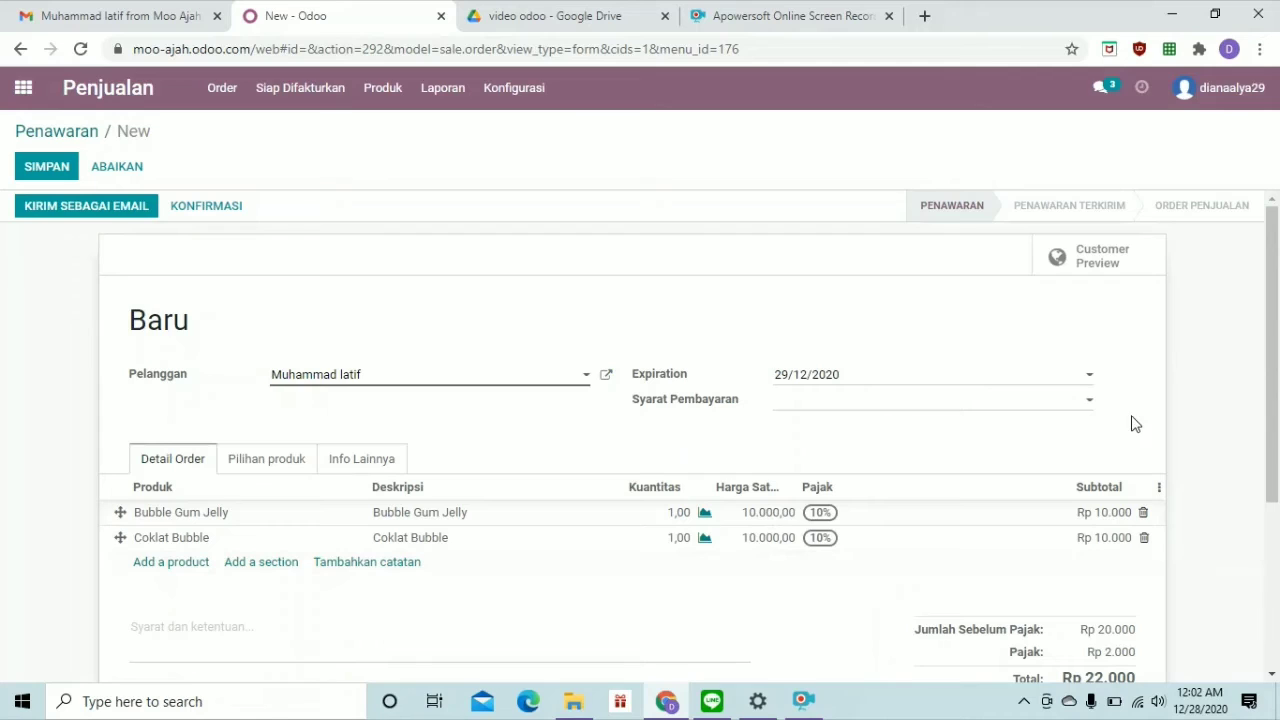
Choose Kontan as the quotation's payment terms
left_click(1091, 406)
left_click(1091, 406)
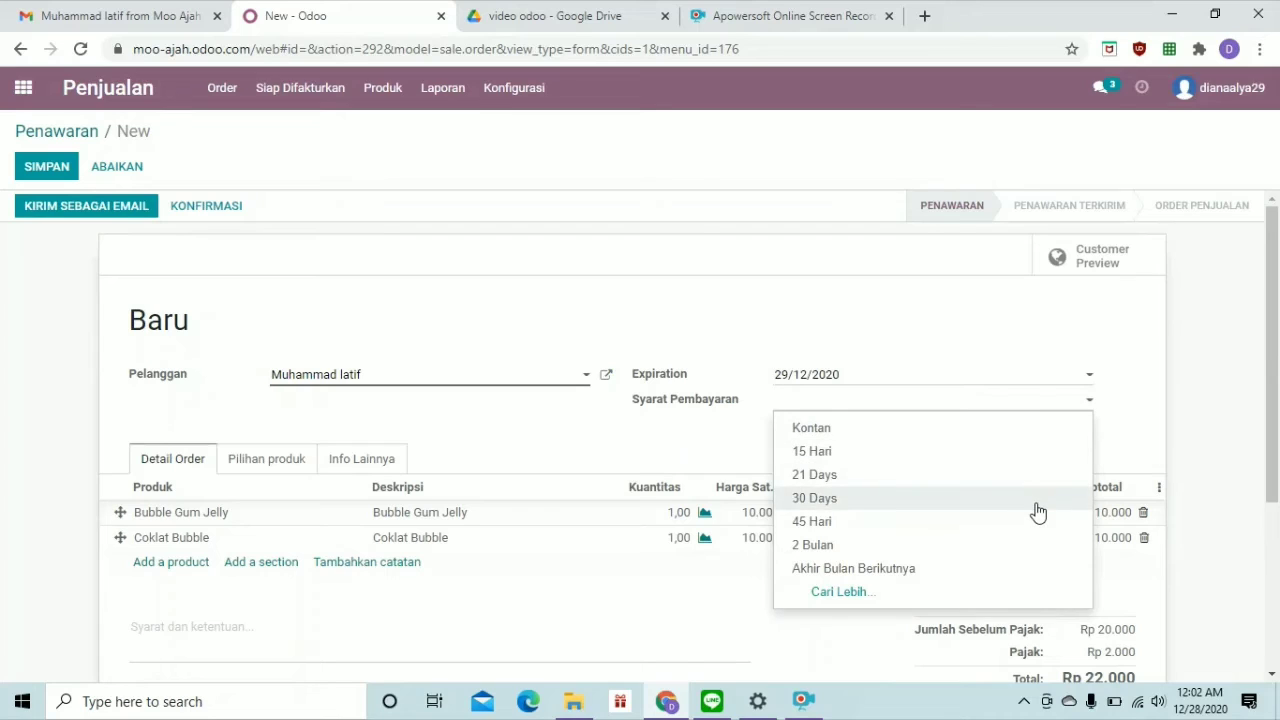
left_click(1003, 437)
scroll(1005, 445, "down", 2)
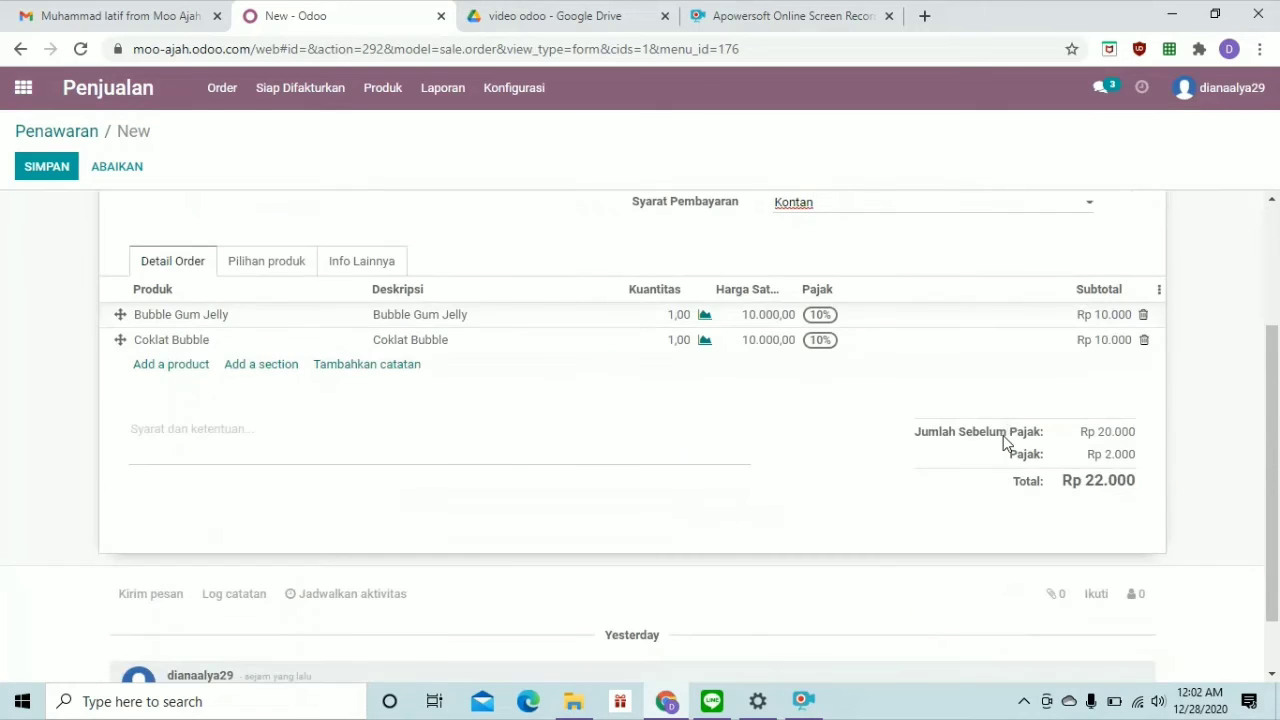
scroll(1005, 445, "up", 2)
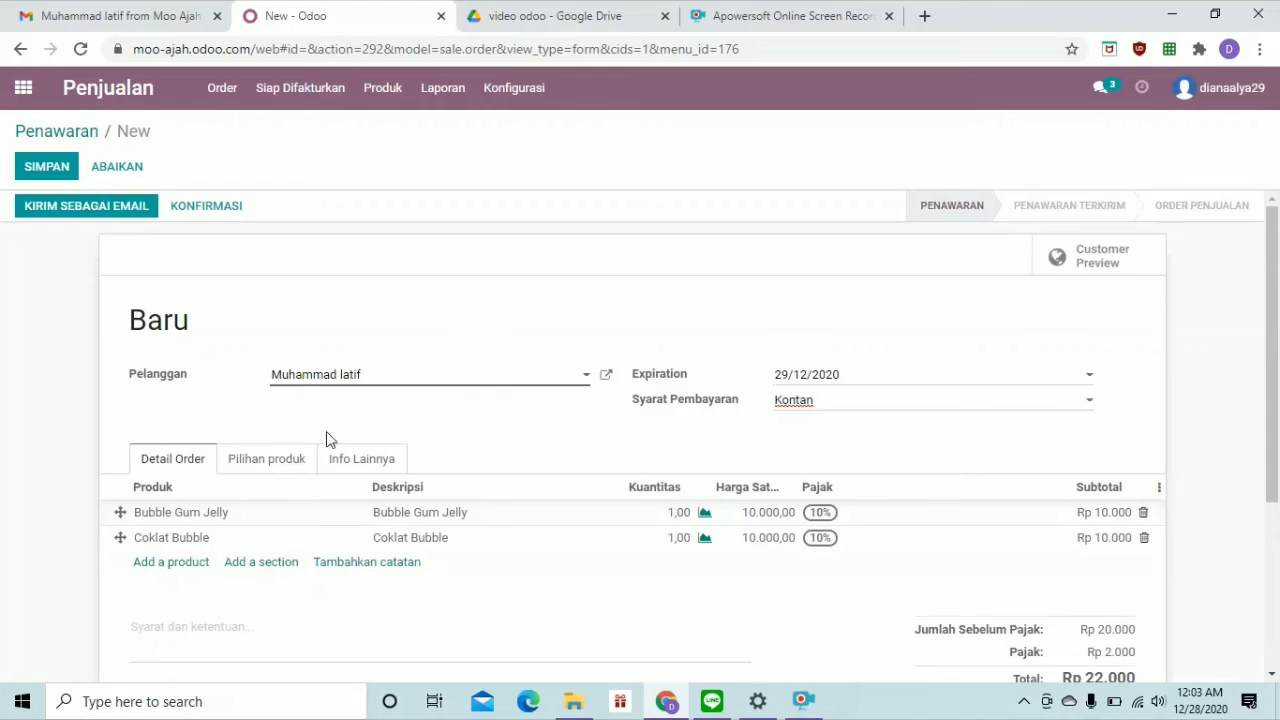
Assign the quotation to the POS sales team under Info Lainnya
left_click(279, 459)
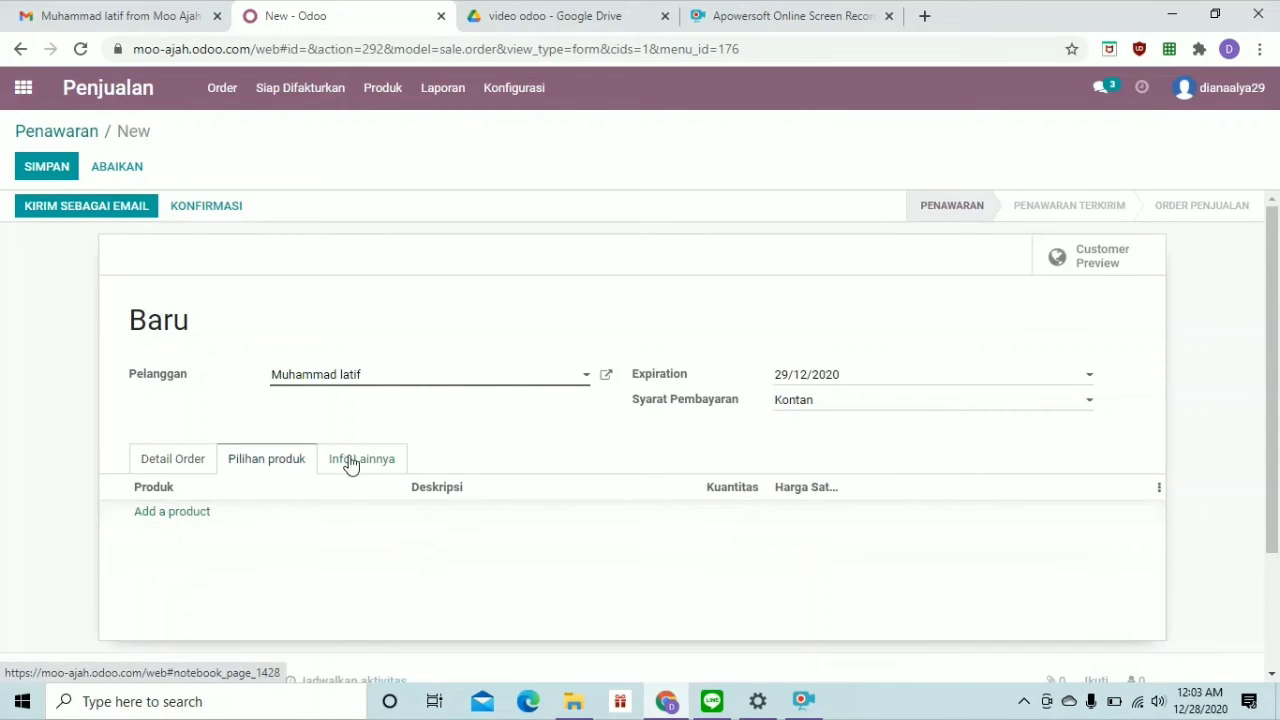
left_click(351, 462)
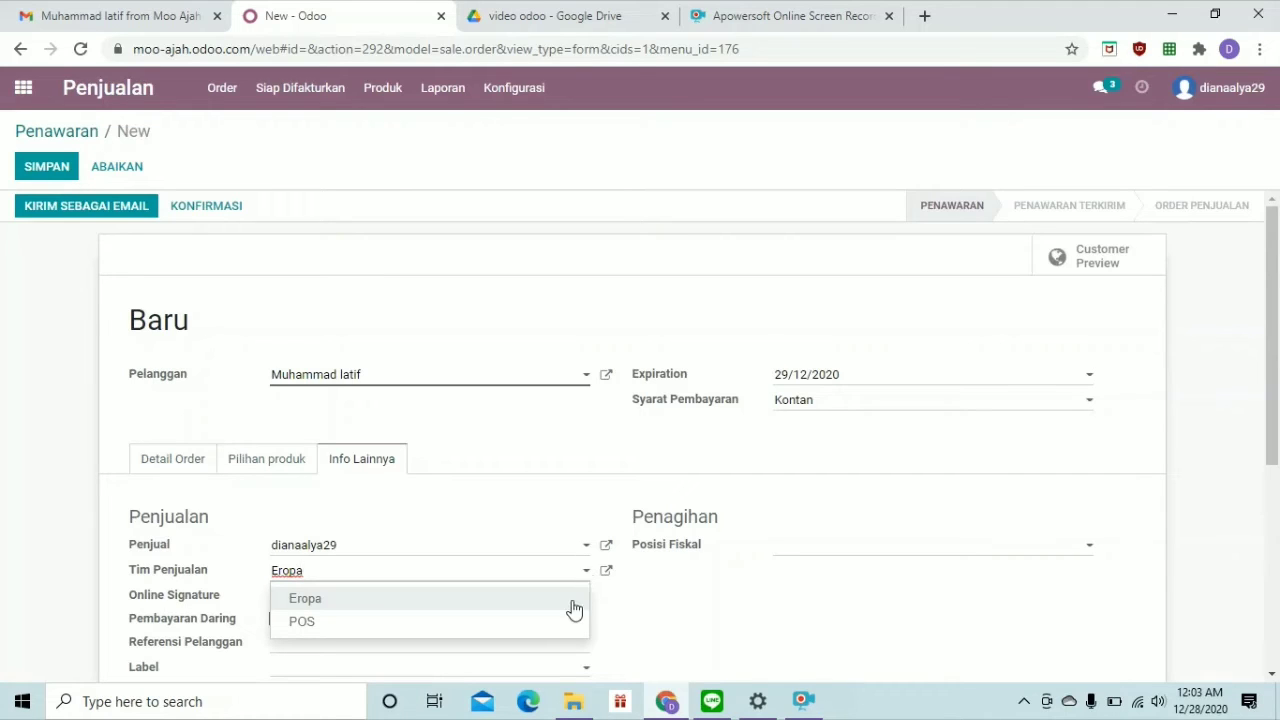
left_click(565, 622)
scroll(568, 604, "down", 2)
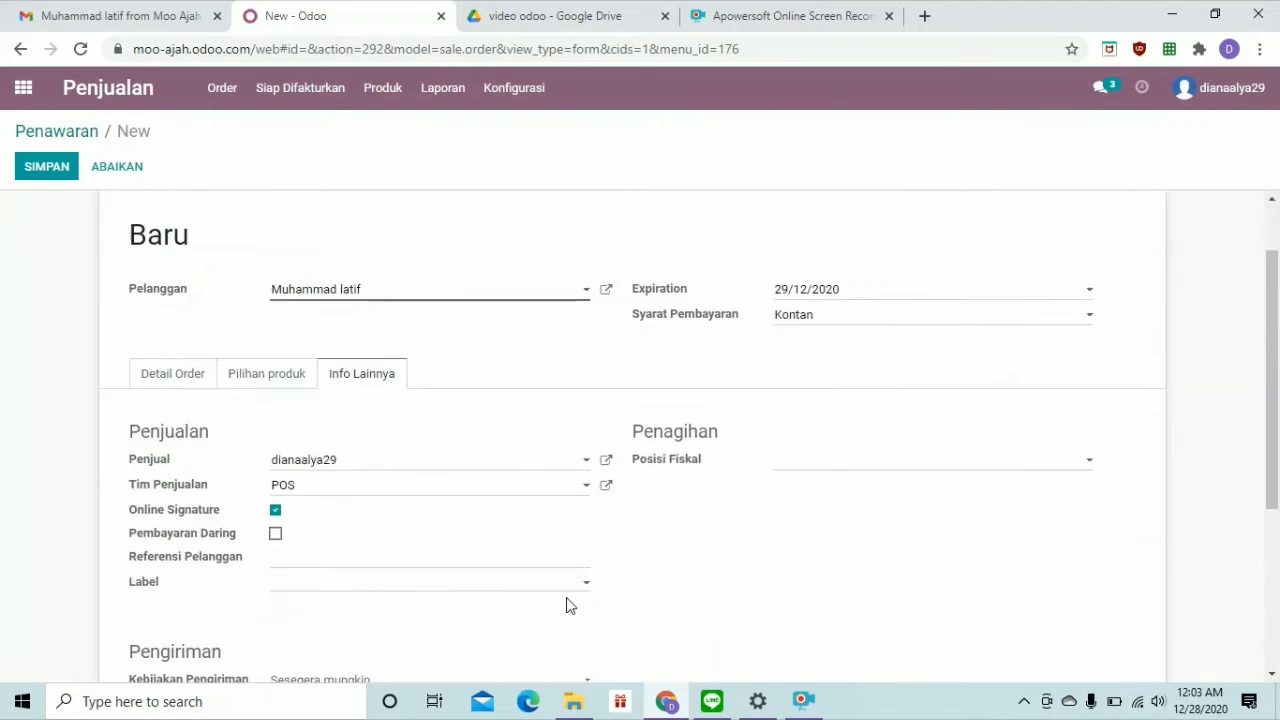
scroll(566, 600, "up", 1)
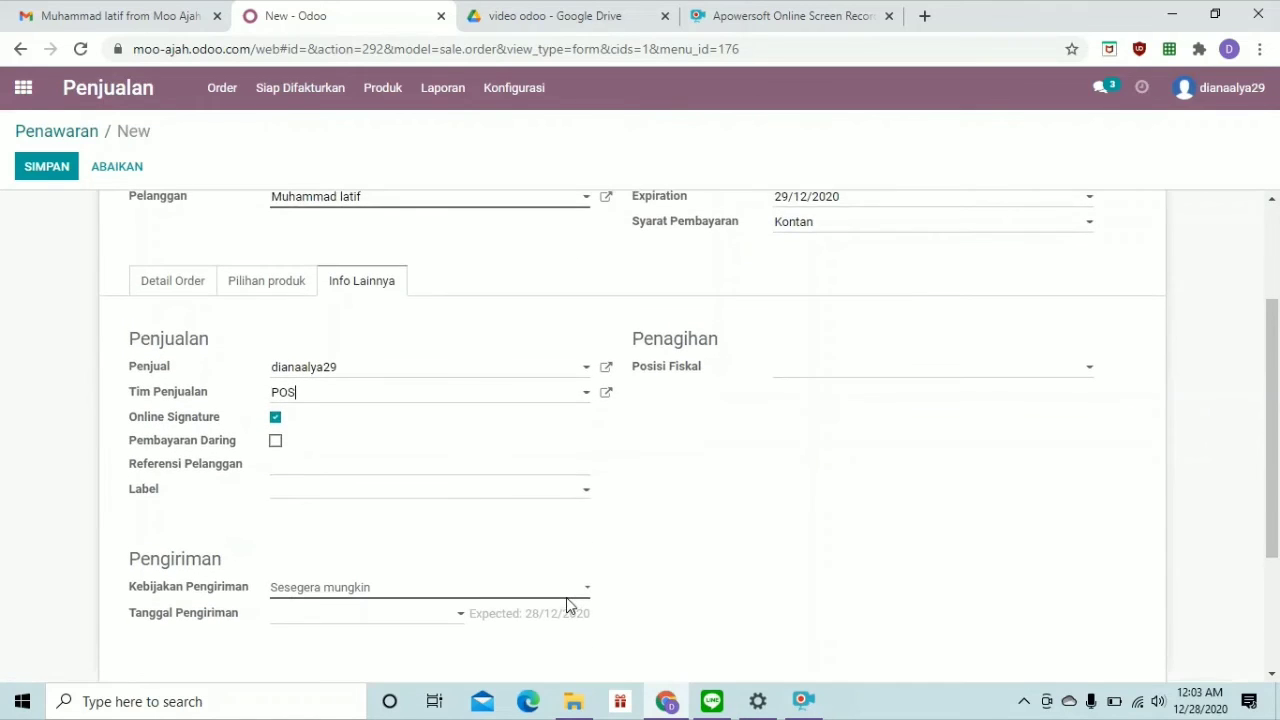
Enable online payment, save the quotation as S00001, and open its email draft
left_click(276, 443)
scroll(405, 455, "down", 1)
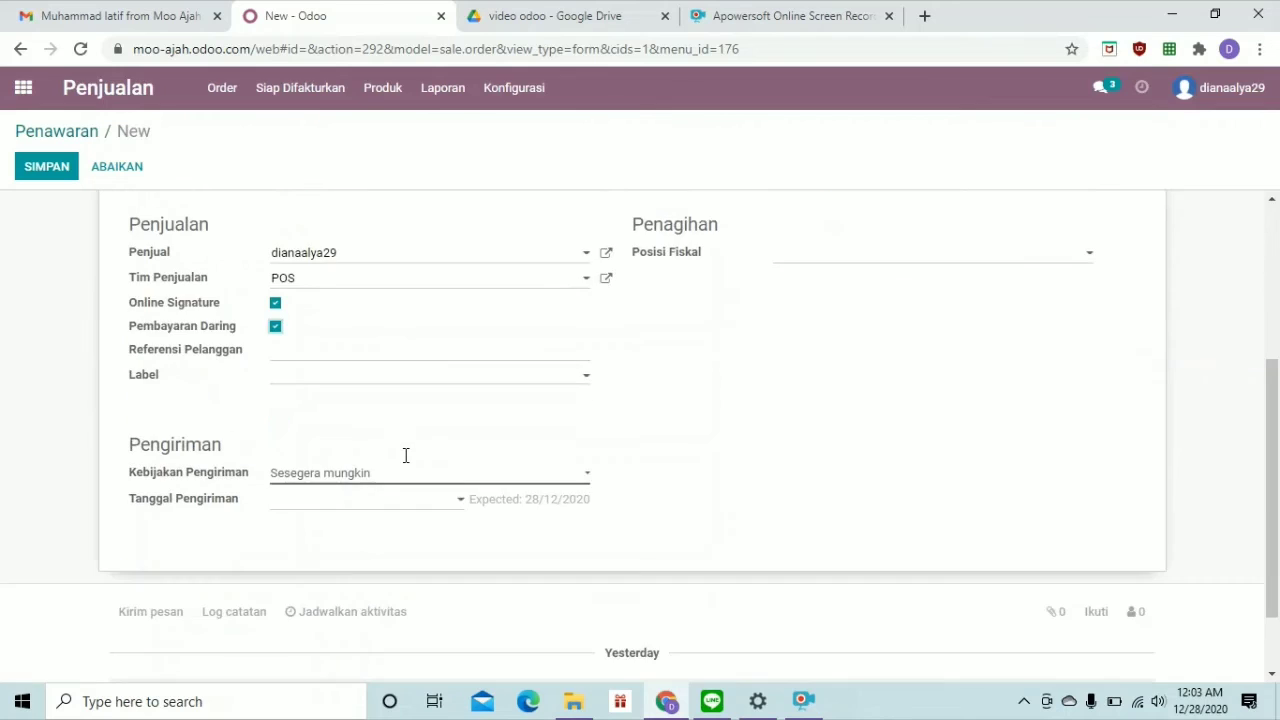
scroll(405, 455, "up", 3)
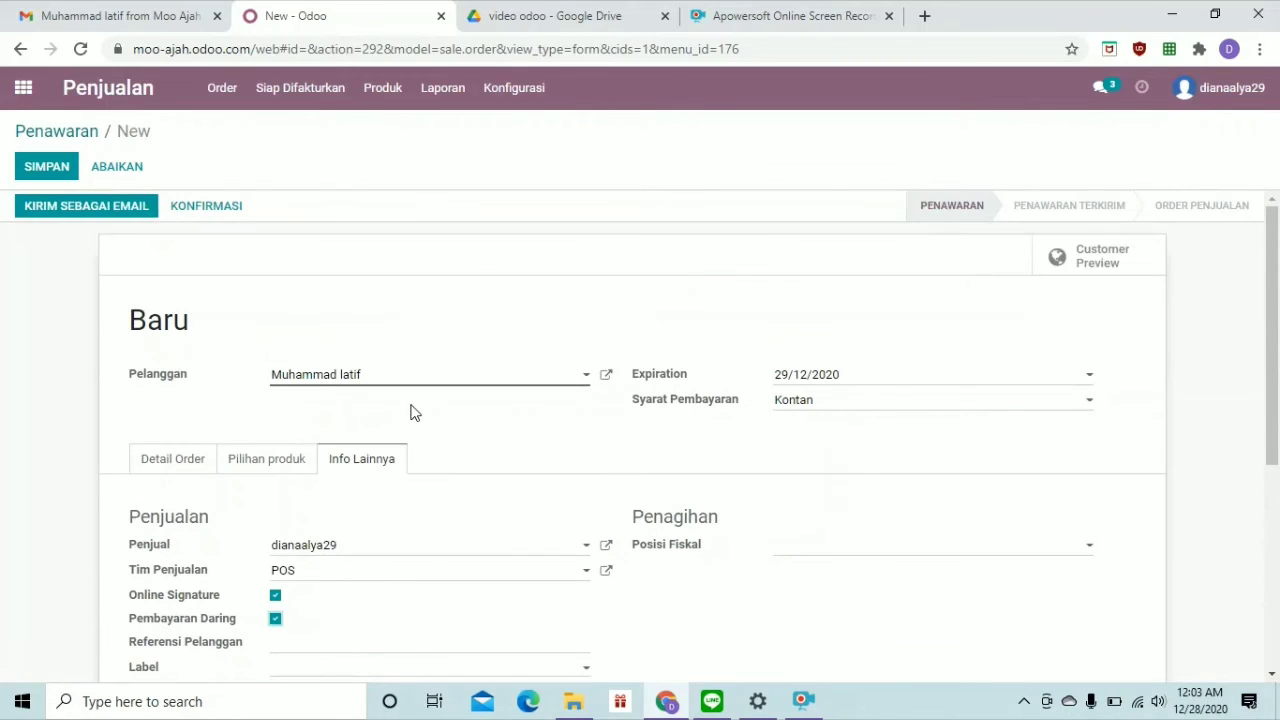
left_click(133, 213)
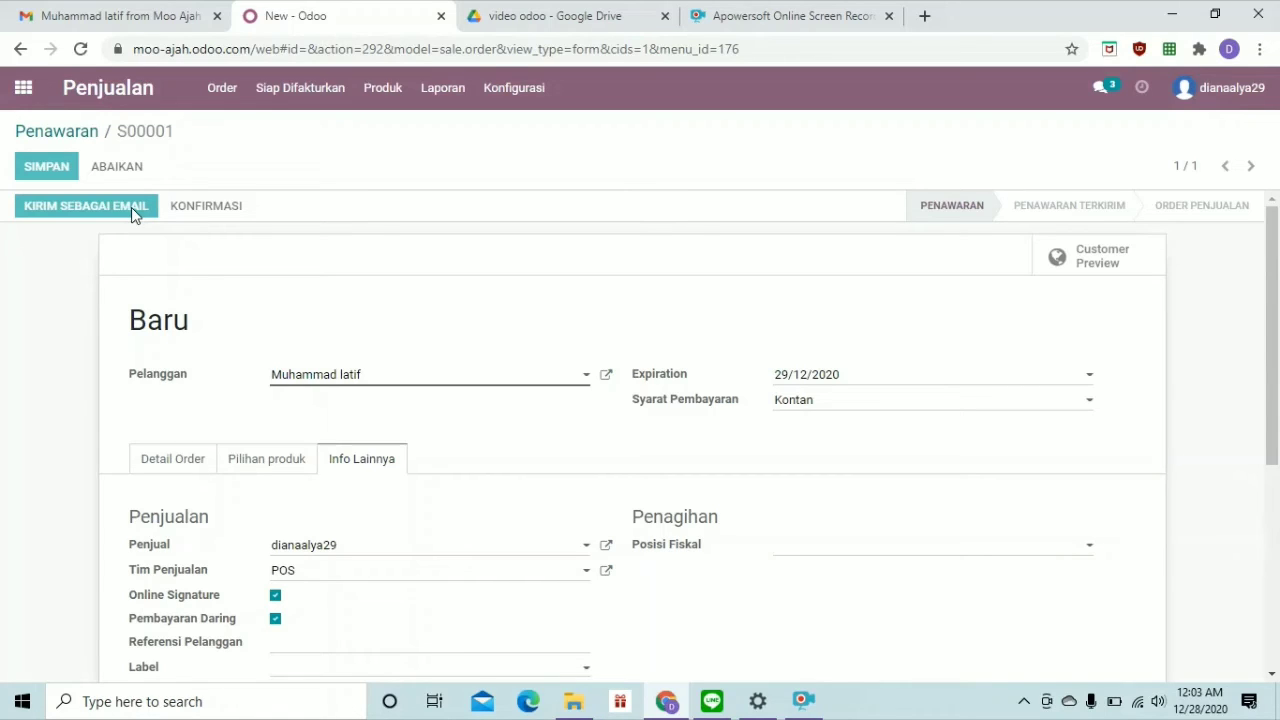
left_click(131, 207)
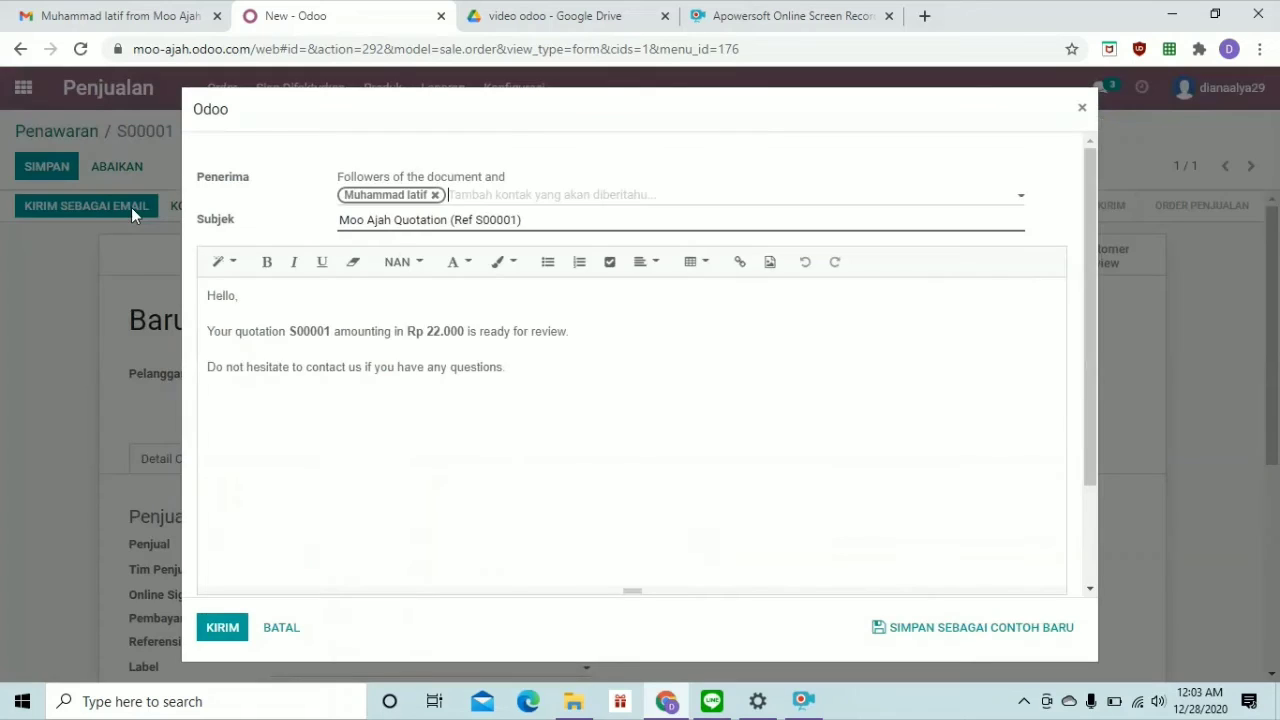
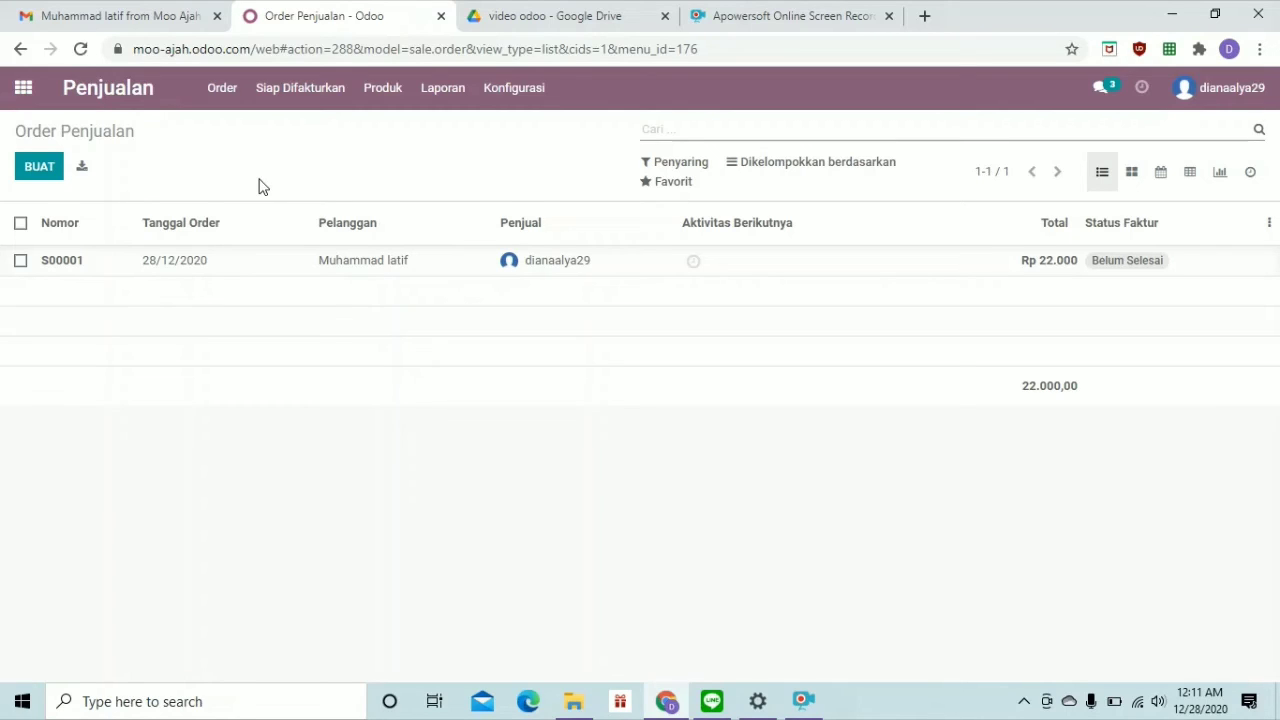
Create a new quotation for the existing customer and add a blank order line with quantity 1,00
left_click(43, 169)
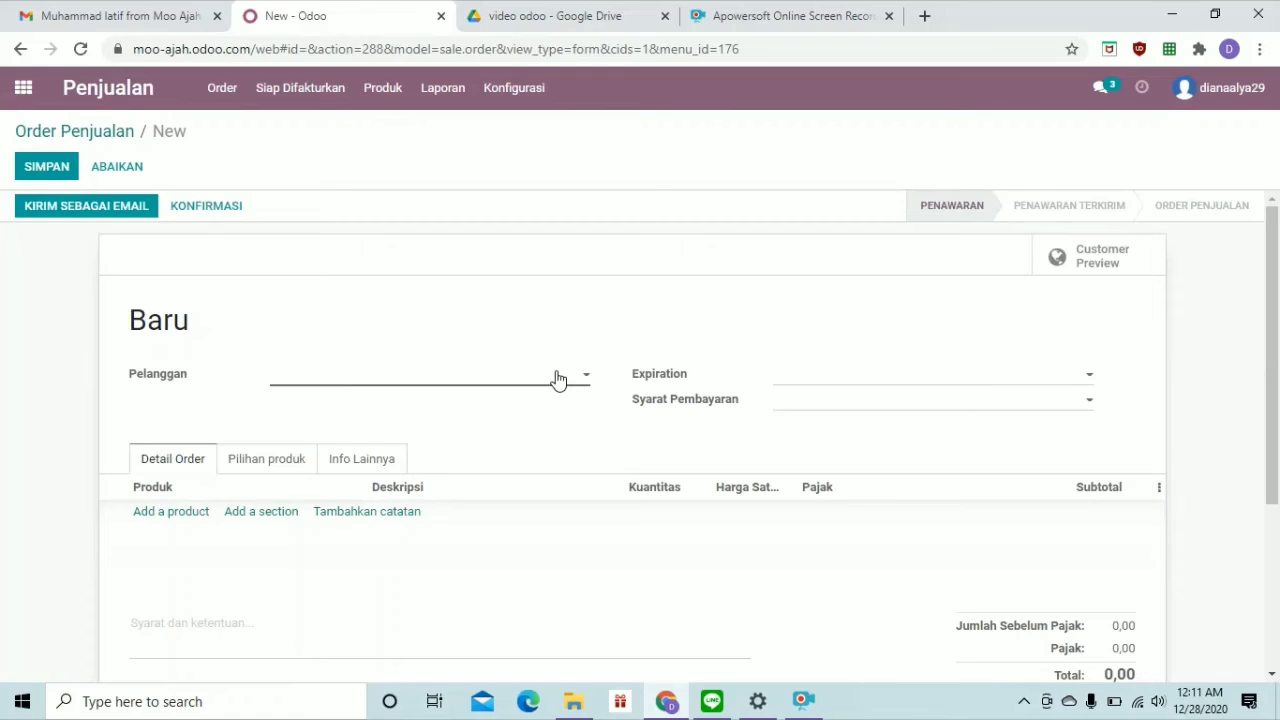
type("sudes")
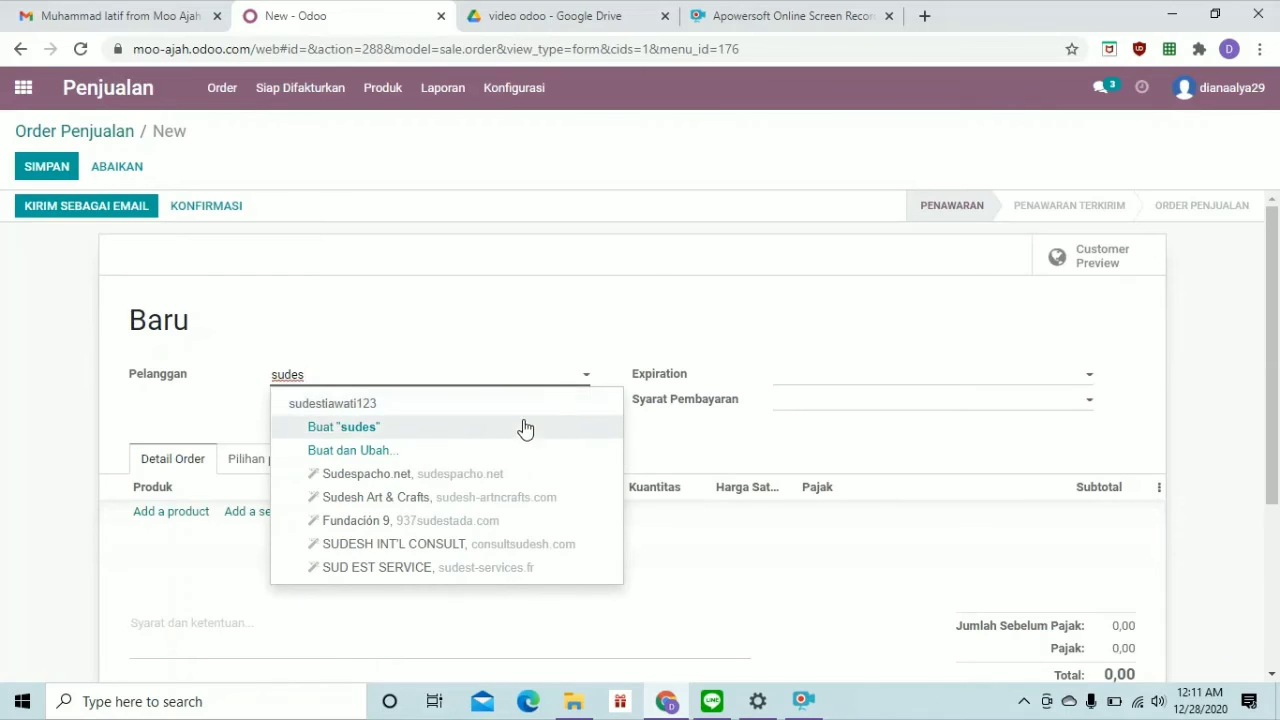
left_click(520, 411)
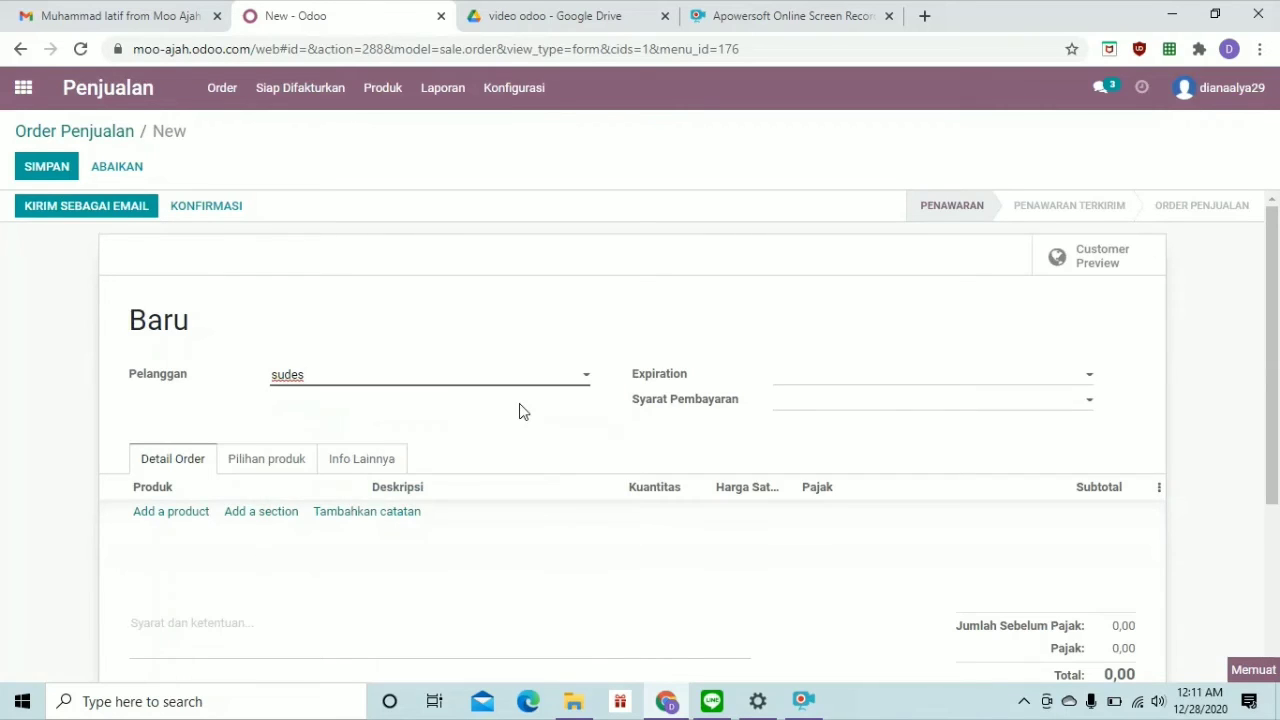
left_click(148, 515)
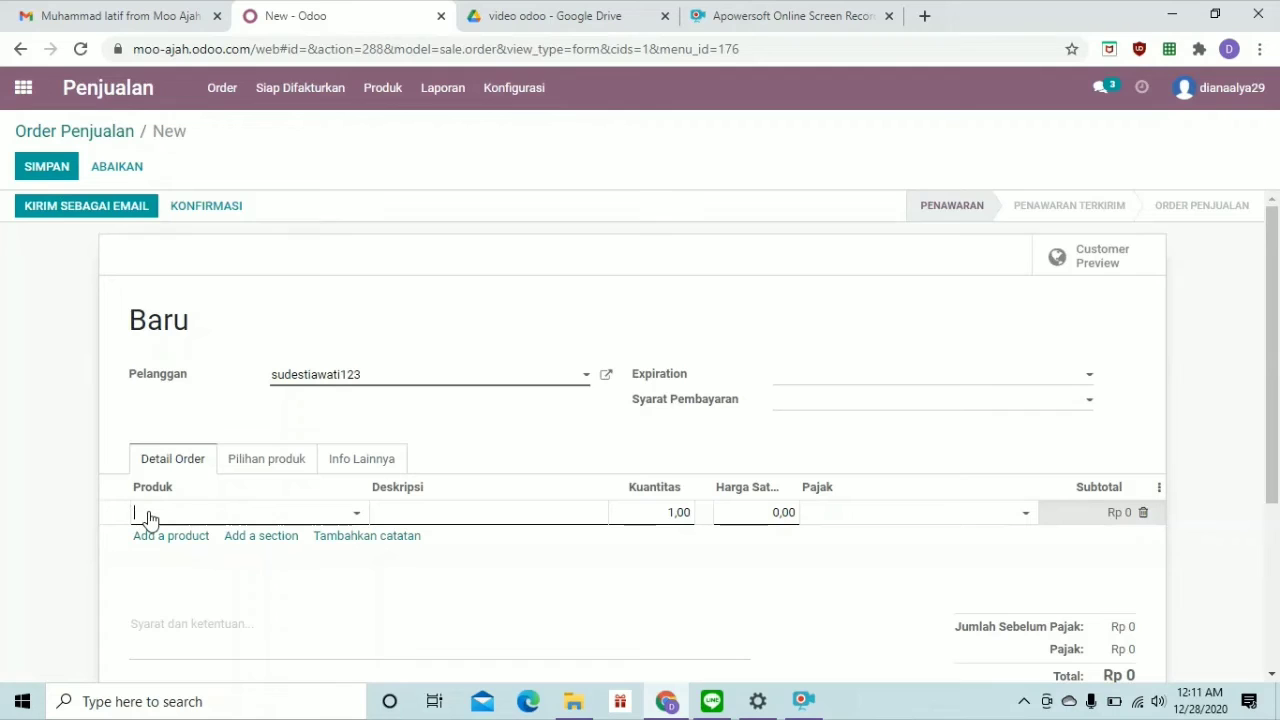
Add Vanilla Keju and Coklat Bubble as order lines on the quotation
type("vanilla")
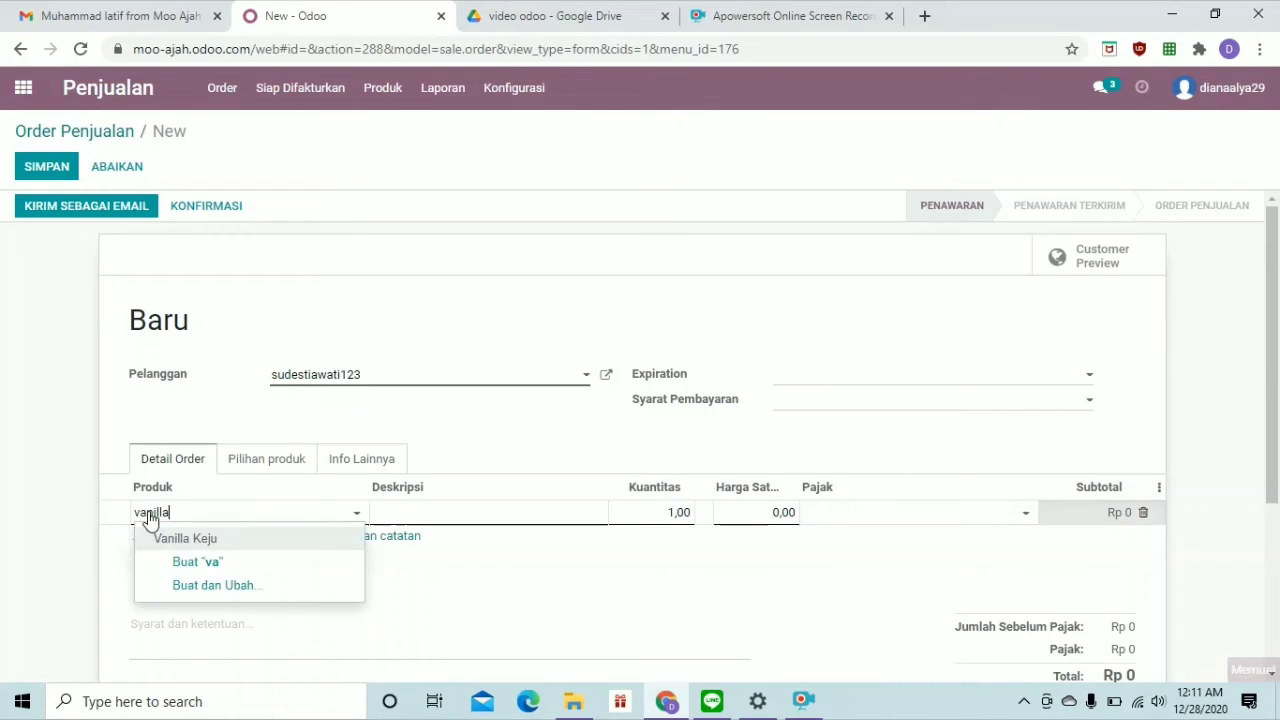
left_click(191, 545)
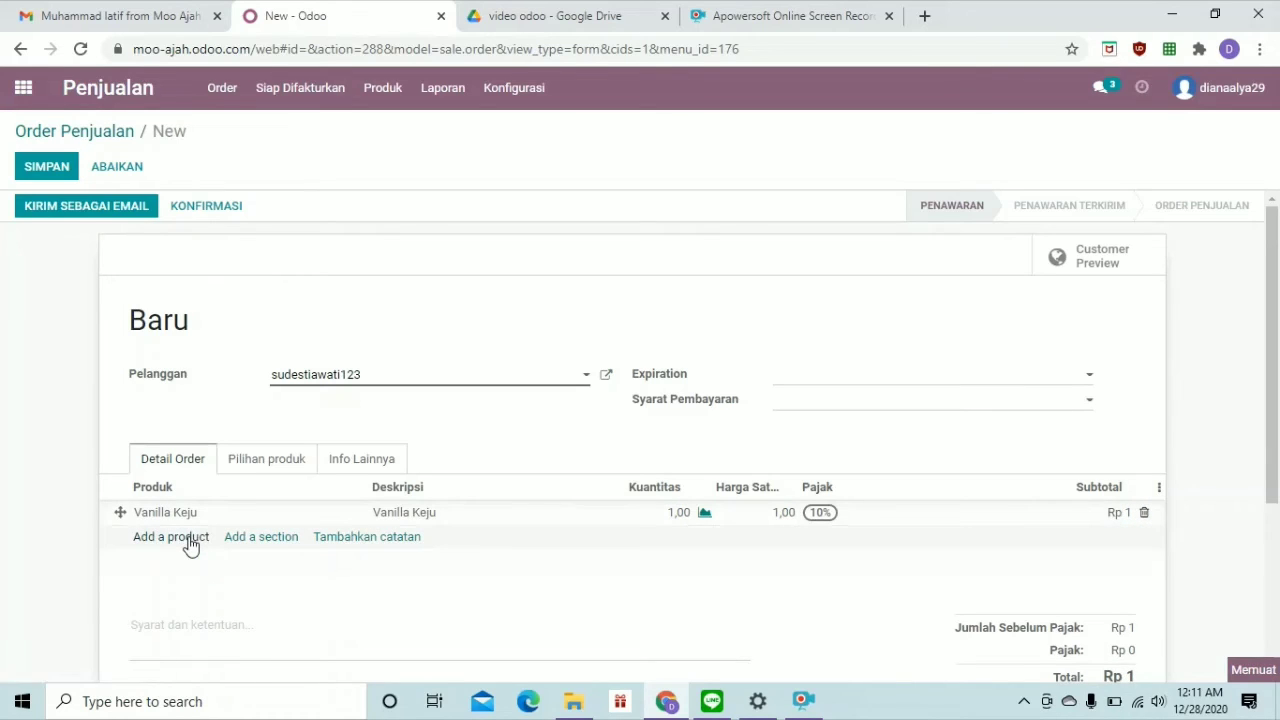
left_click(191, 545)
type("ci")
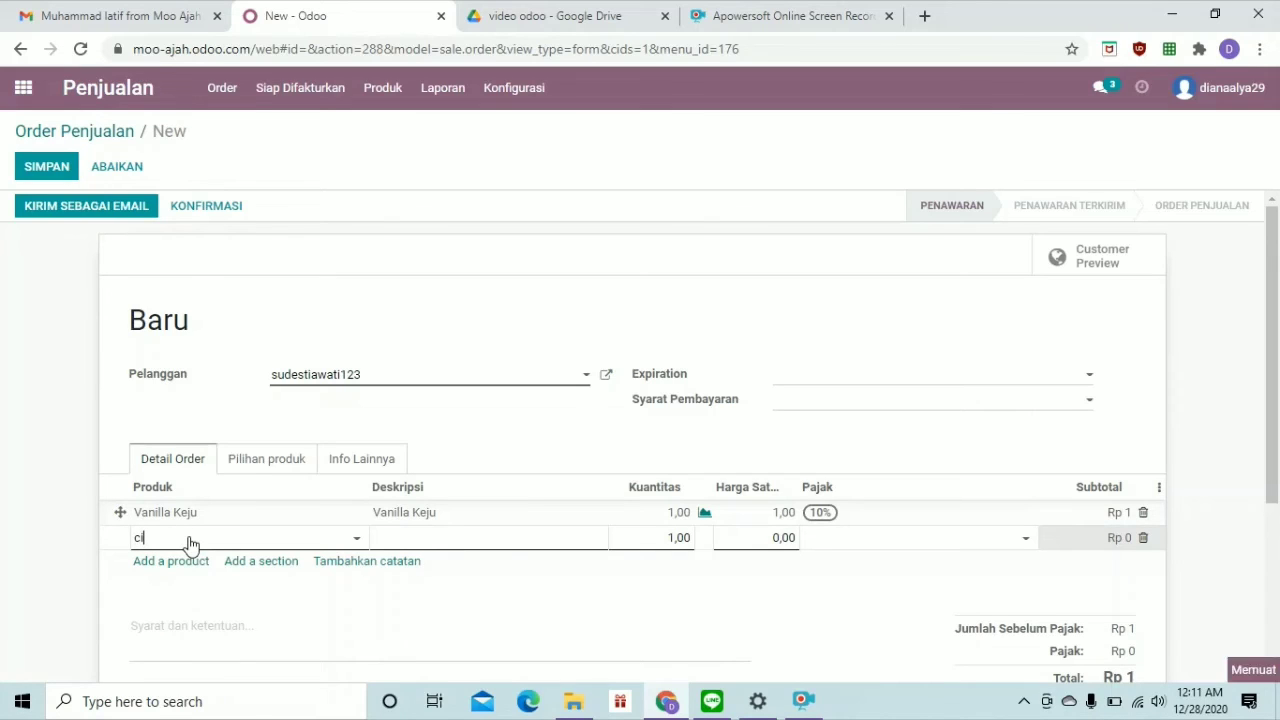
key("BackSpace")
type("oklat")
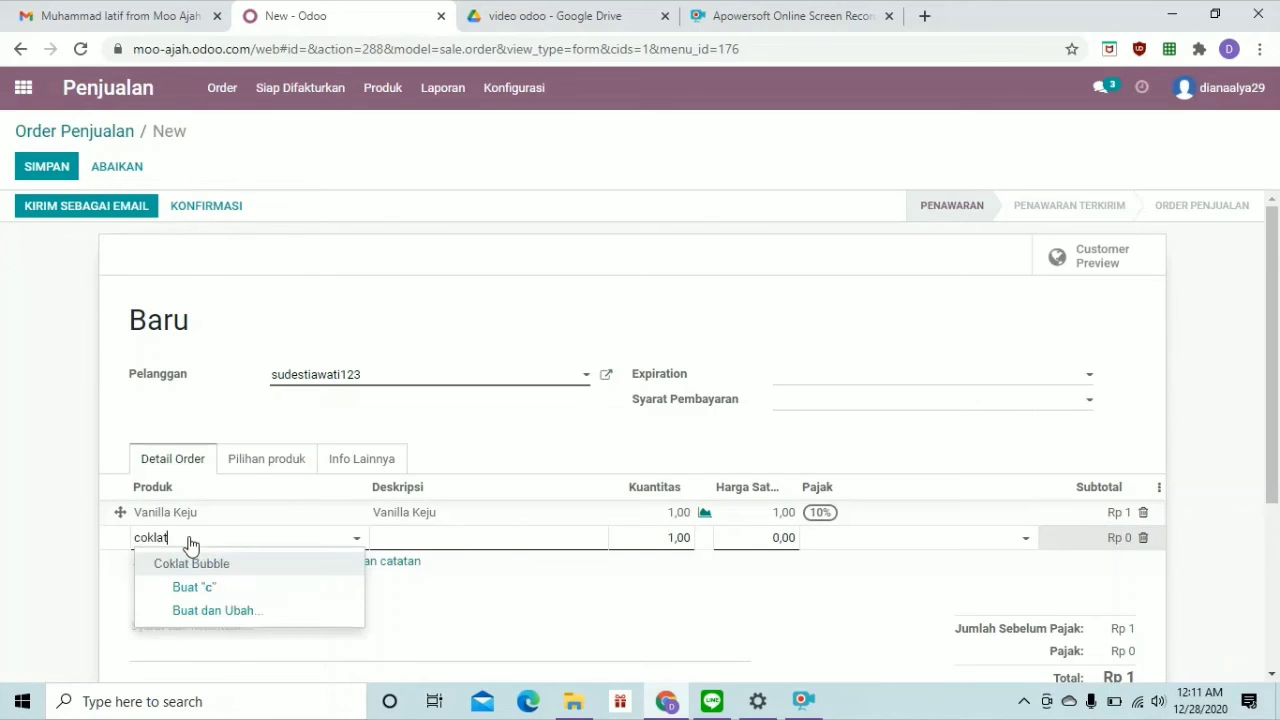
left_click(195, 564)
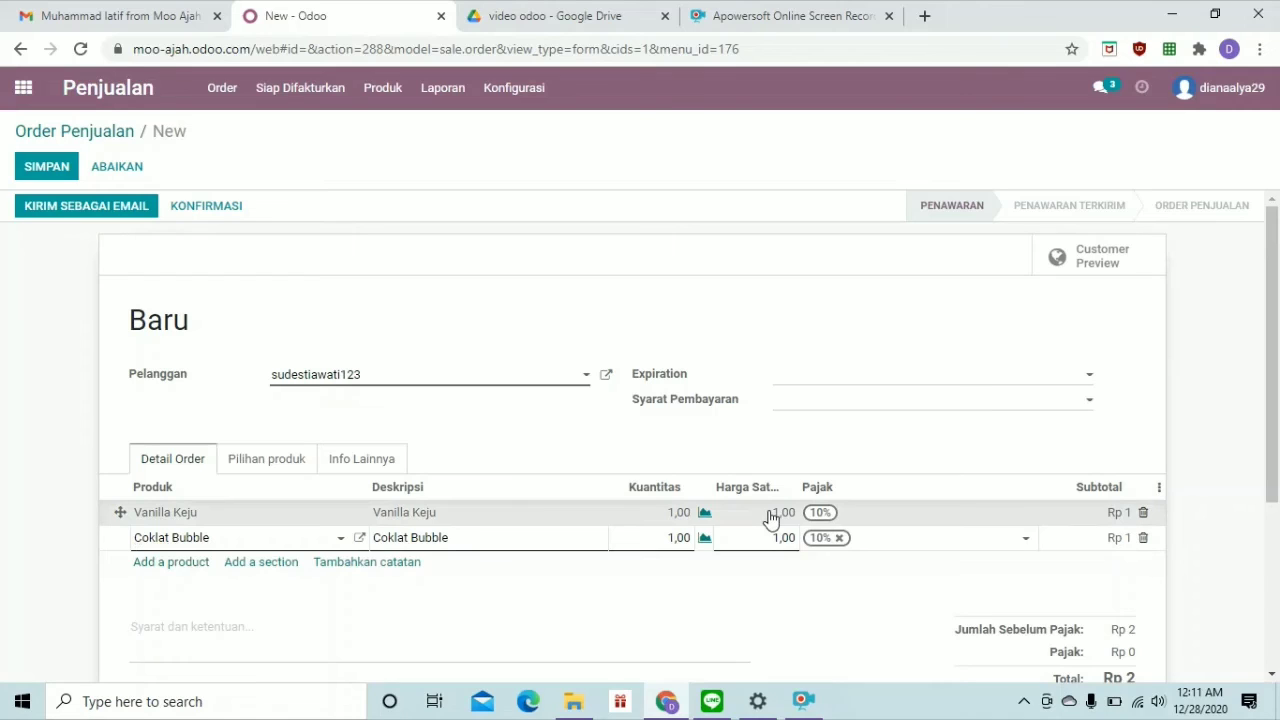
Set the unit price of both Vanilla Keju and Coklat Bubble to 10.000
left_click(771, 515)
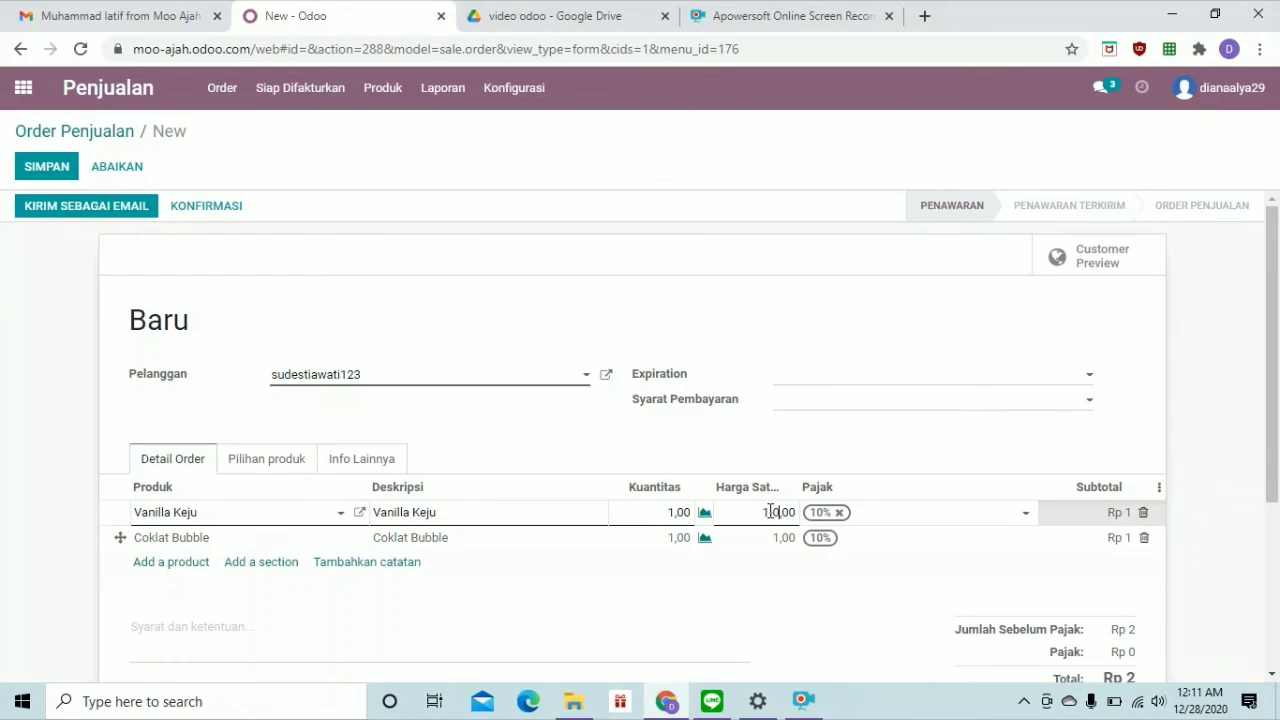
type("000")
key("BackSpace")
key("BackSpace")
key("BackSpace")
type("00")
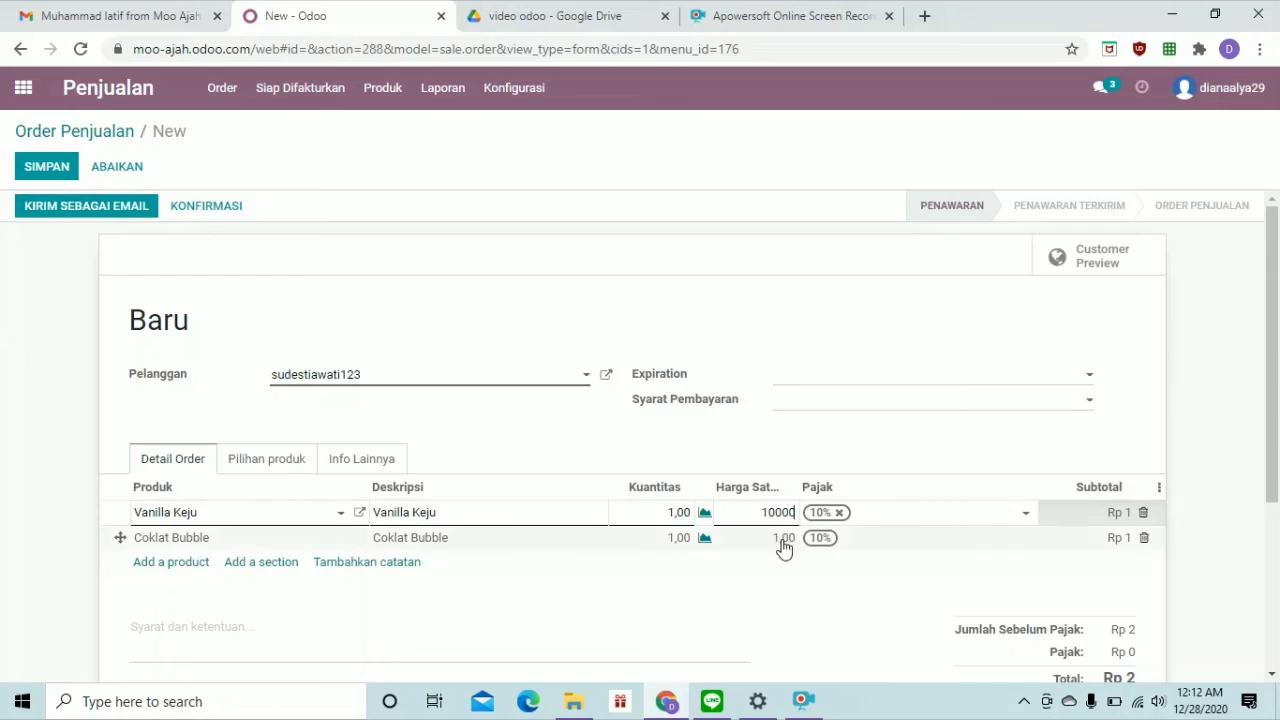
left_click(784, 546)
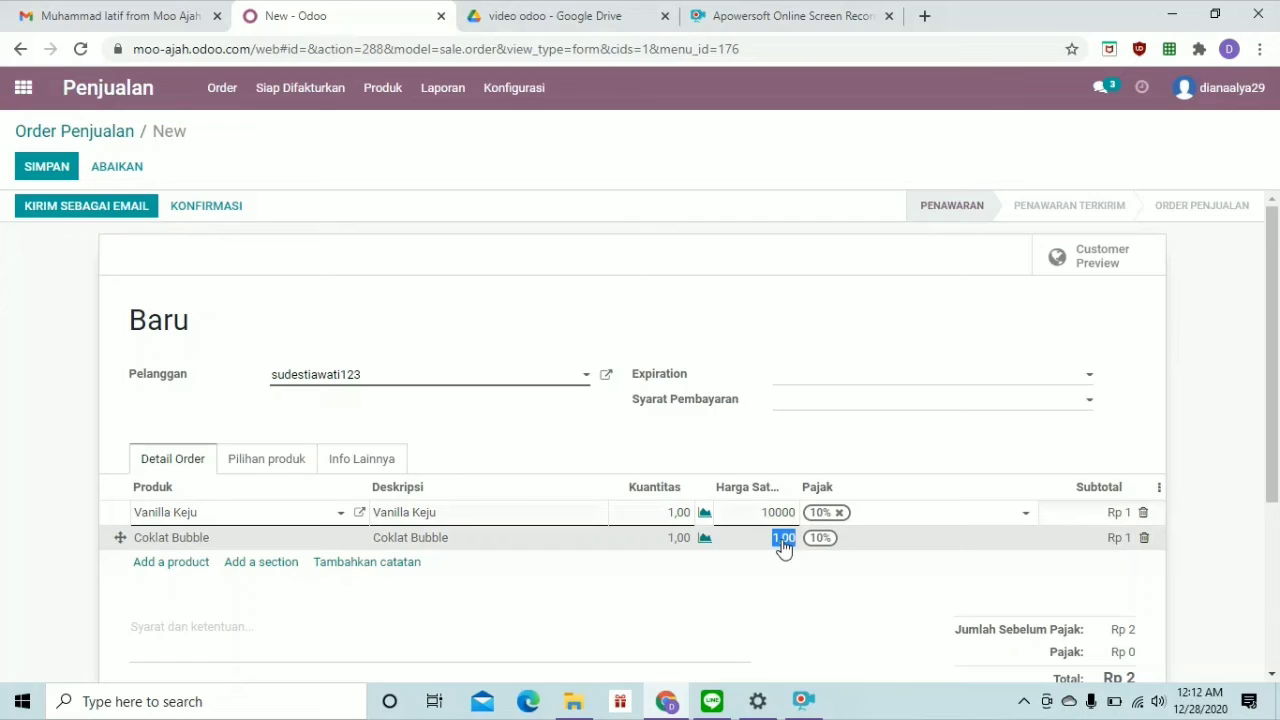
type("10000")
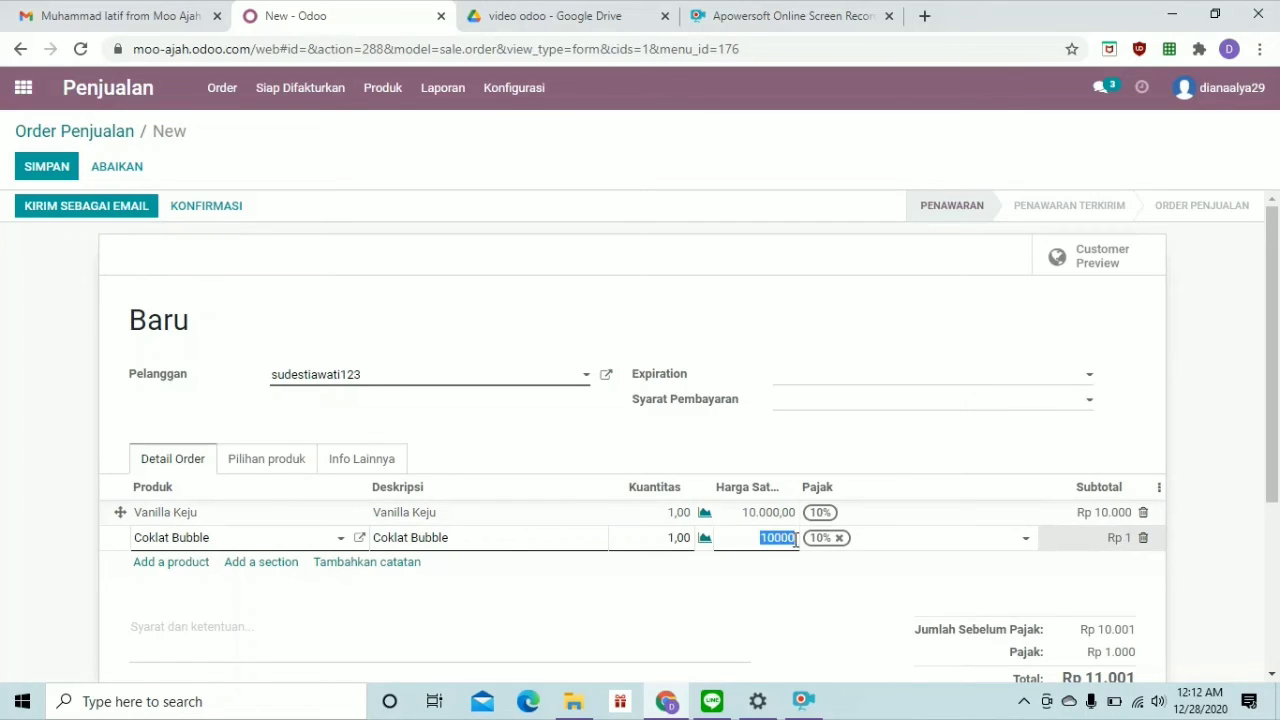
left_click(786, 520)
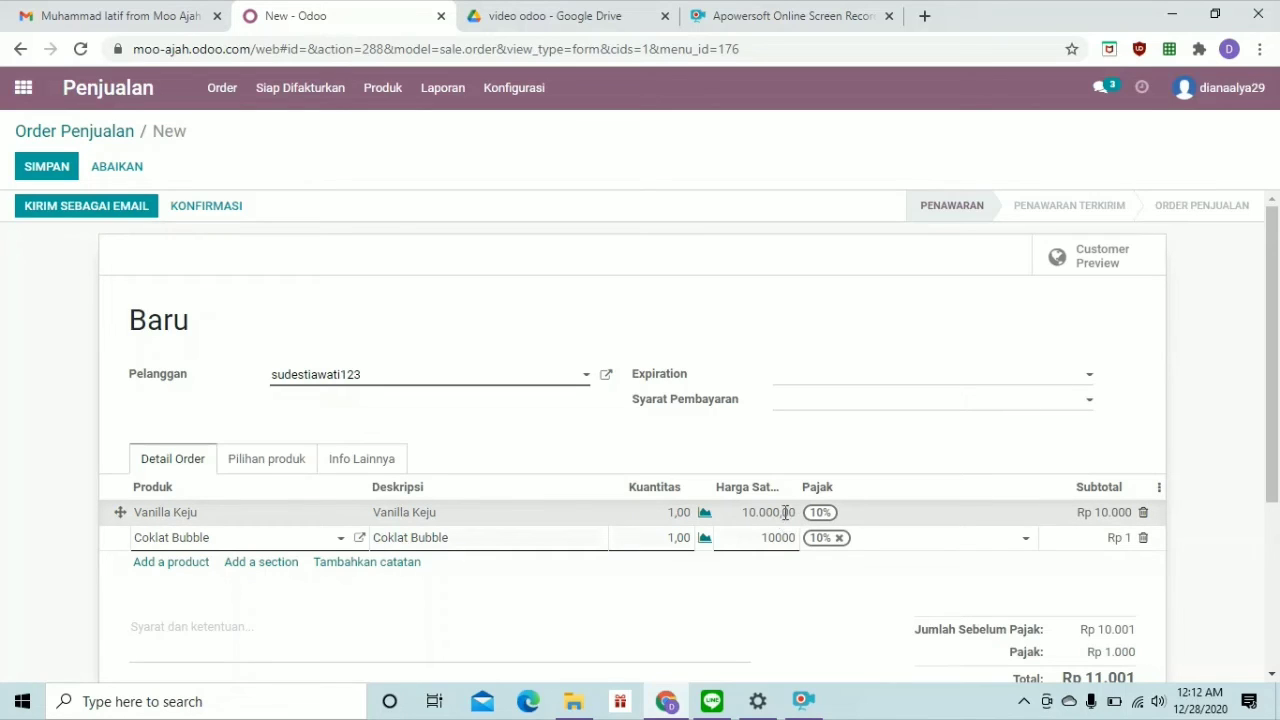
left_click(786, 512)
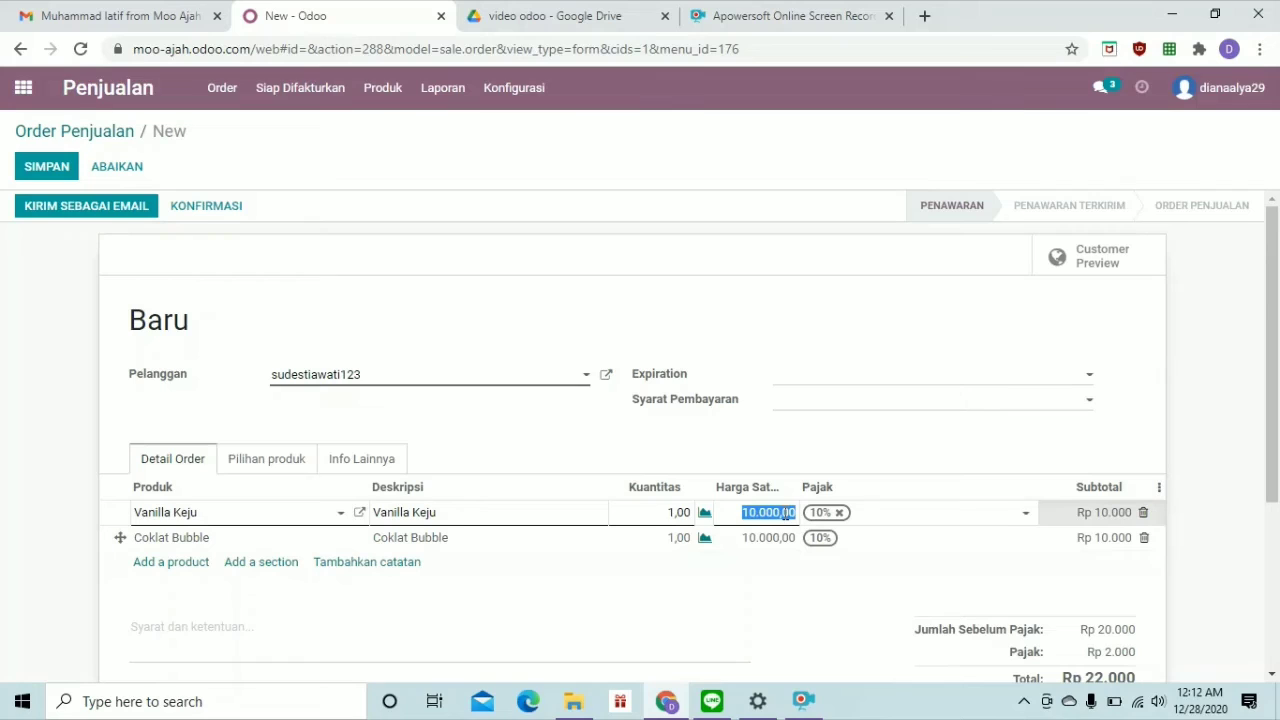
key("BackSpace")
type("10000")
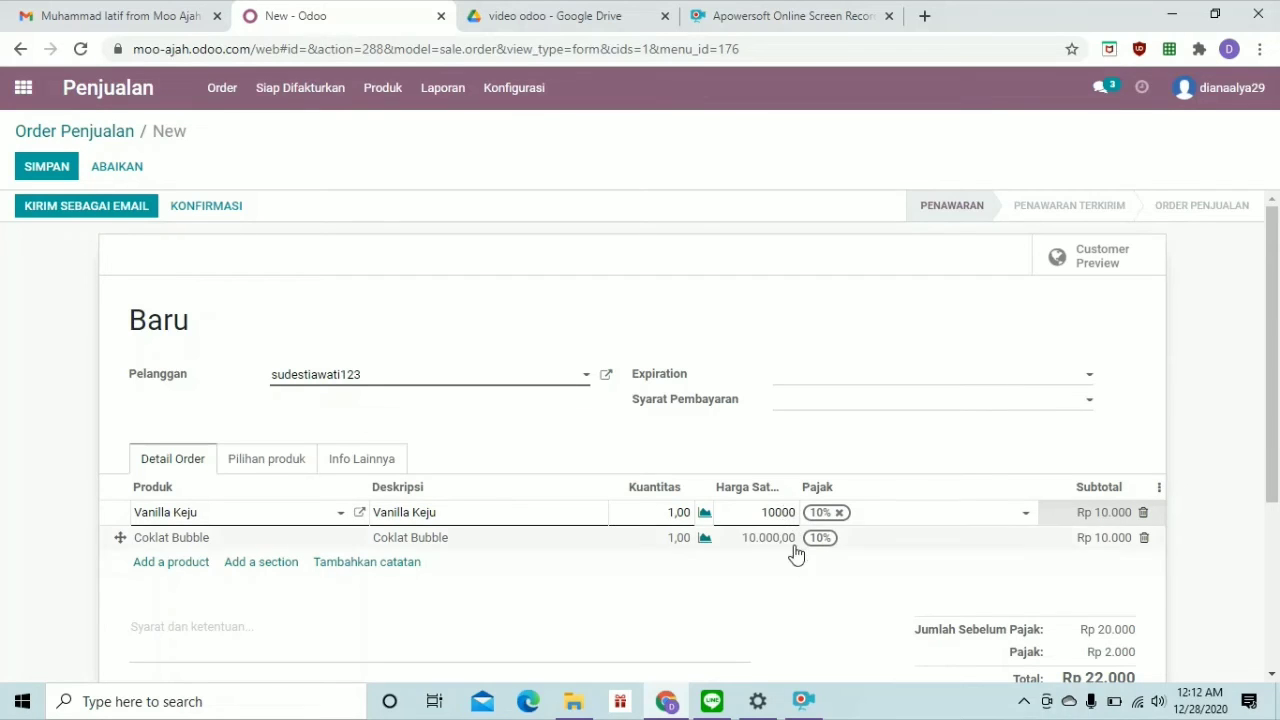
Choose Kontan as the quotation's payment terms
left_click(815, 592)
scroll(815, 592, "down", 2)
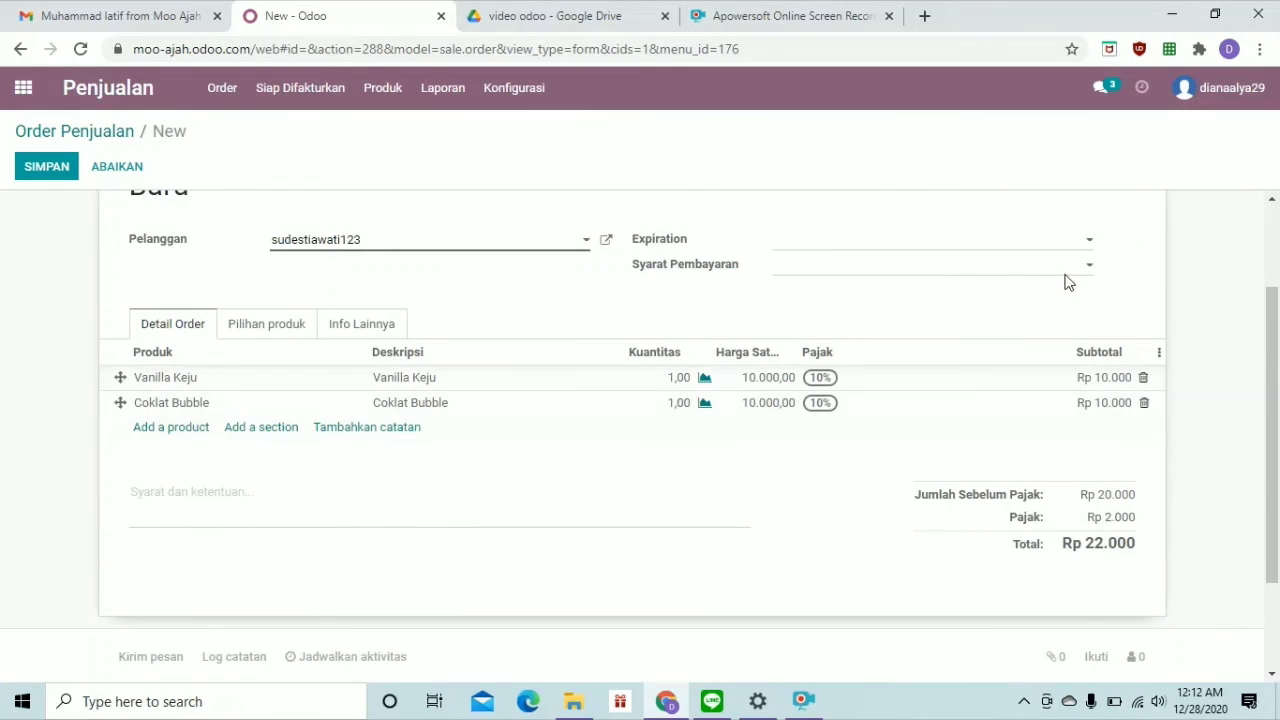
left_click(1091, 268)
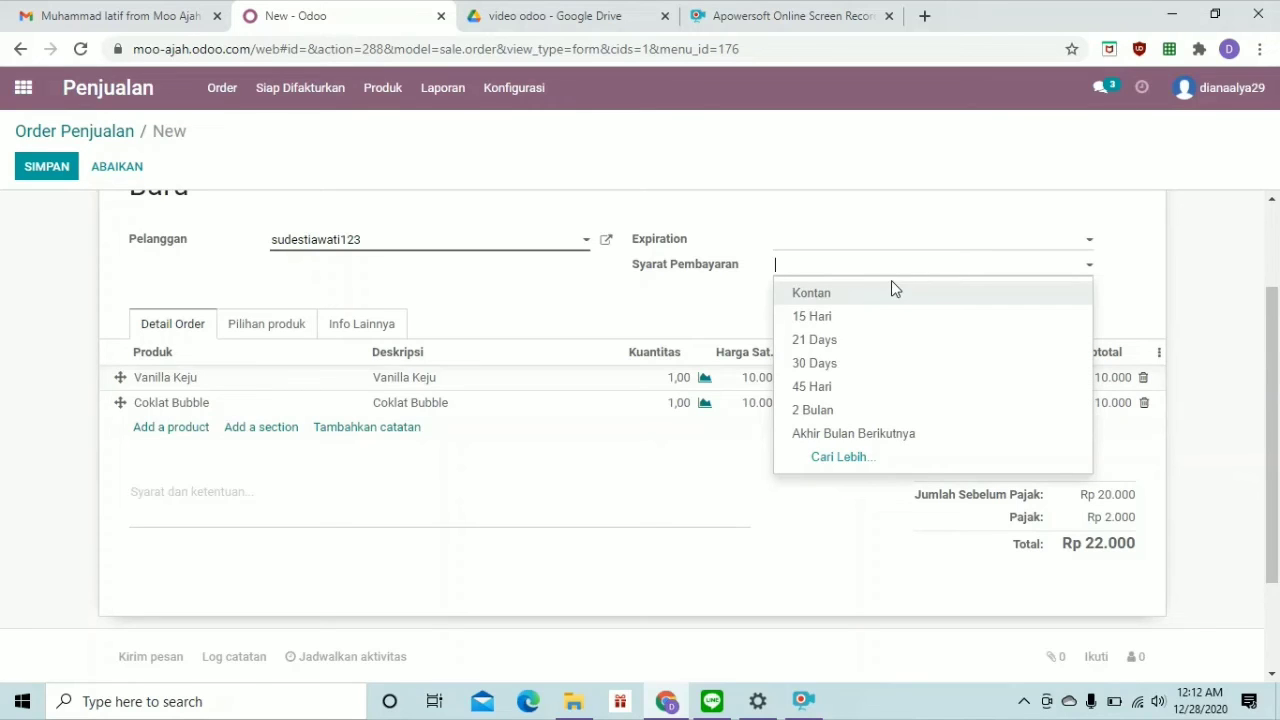
left_click(877, 304)
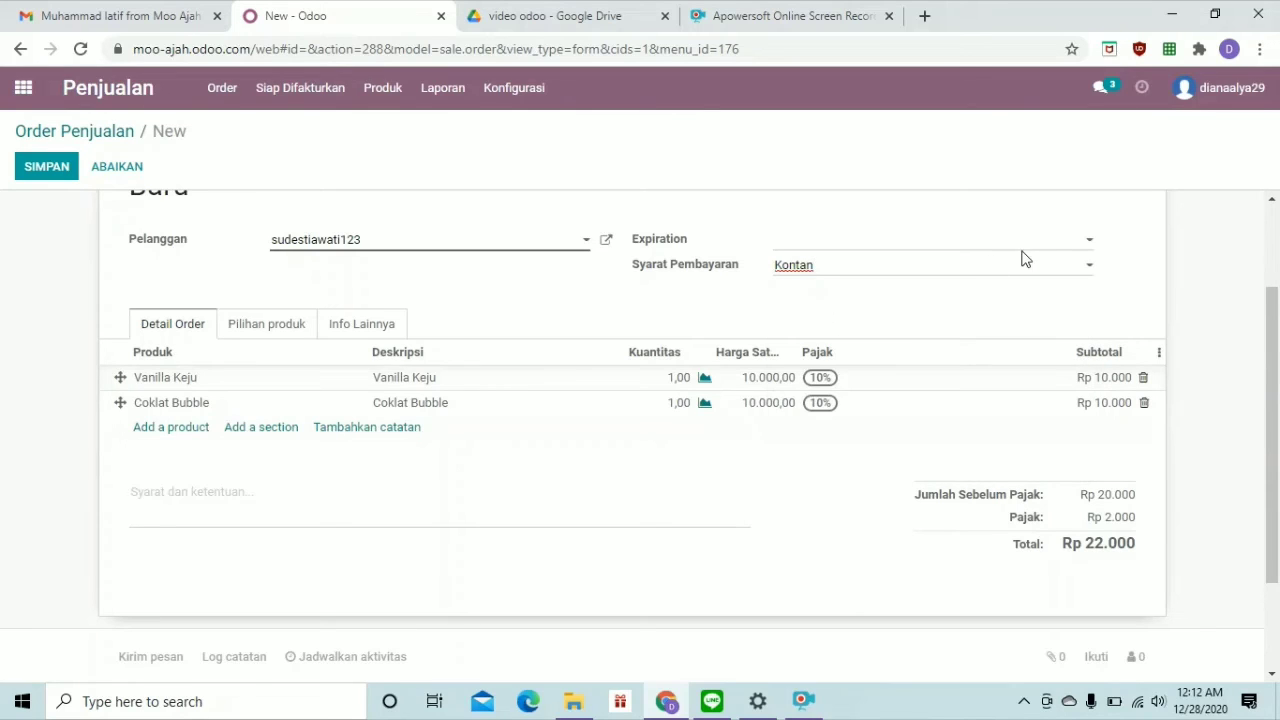
Set the quotation's expiration date to 29/12/2020
left_click(1092, 247)
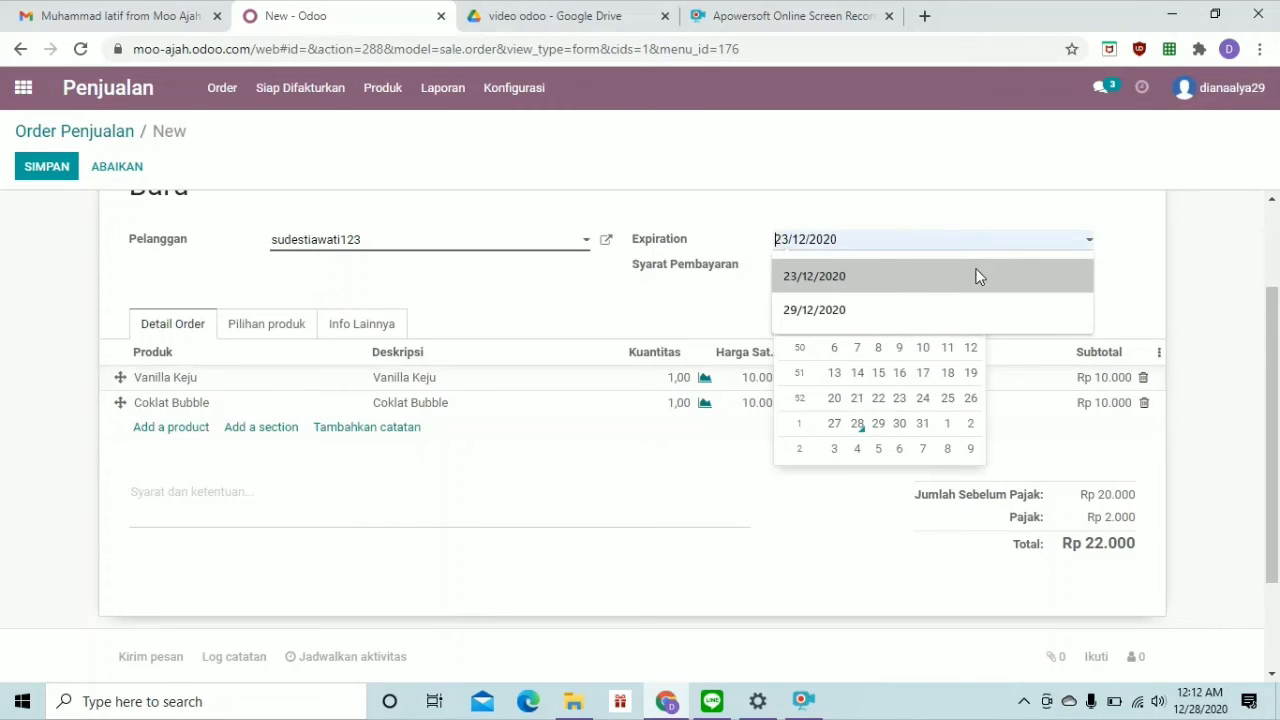
left_click(981, 307)
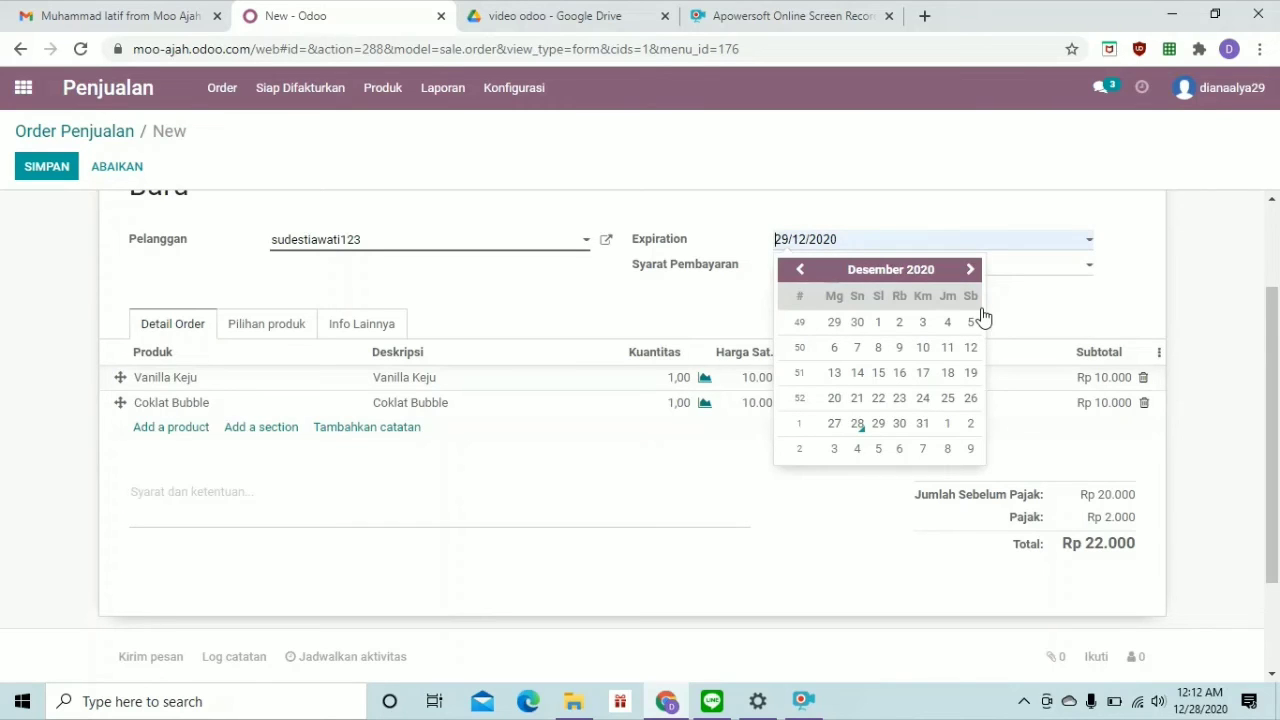
left_click(880, 425)
left_click(880, 425)
scroll(886, 433, "up", 2)
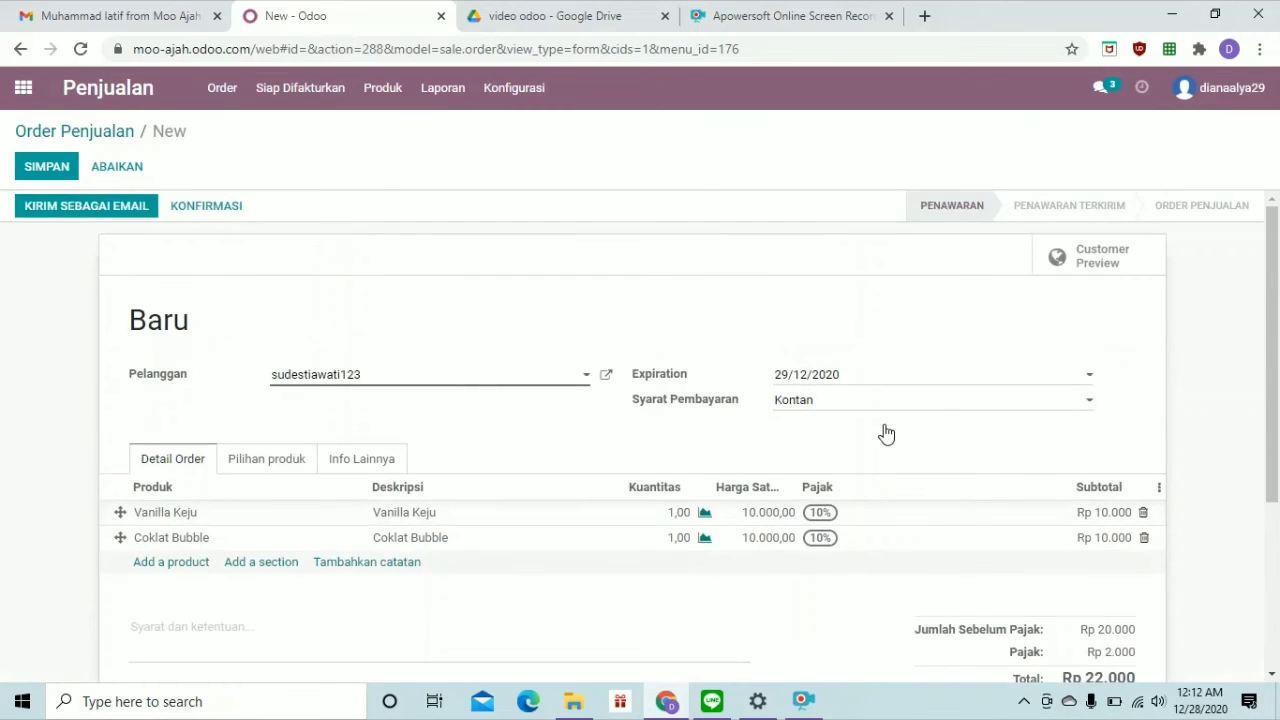
Confirm the quotation as S00002 and open its delivery WH/OUT/00002 via 1 Pengiriman
left_click(191, 206)
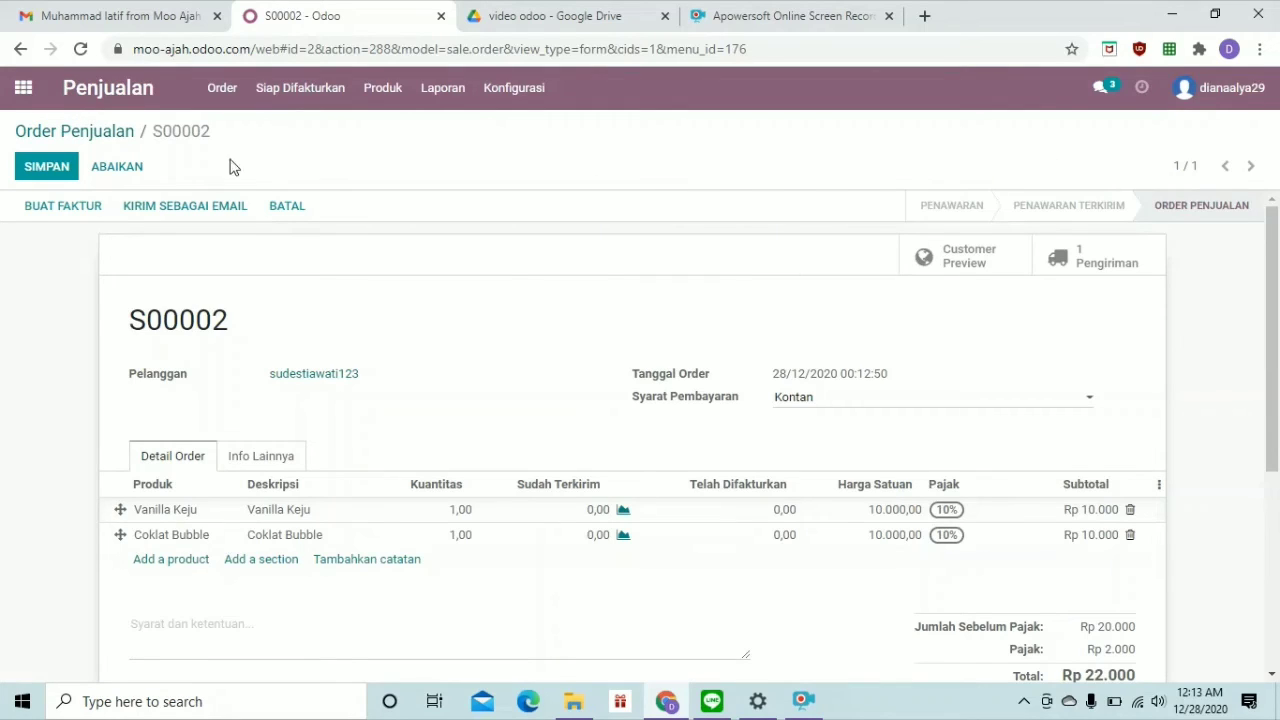
left_click(1078, 262)
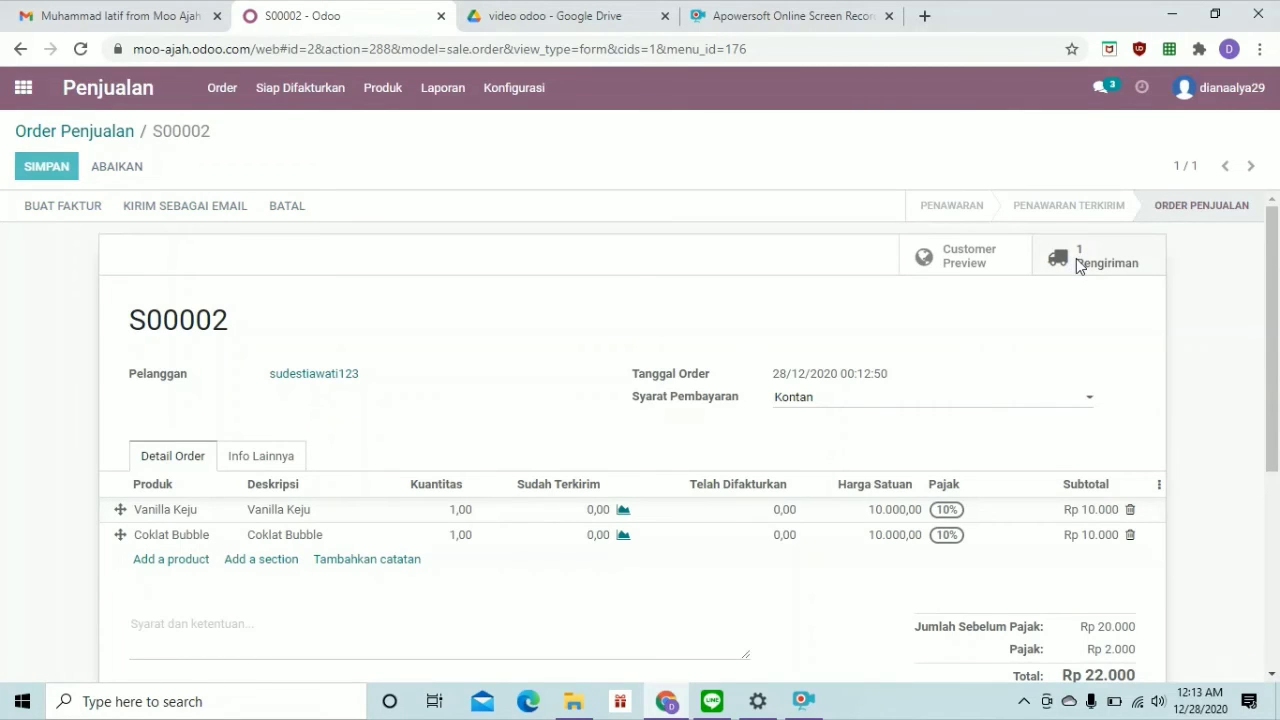
left_click(1076, 258)
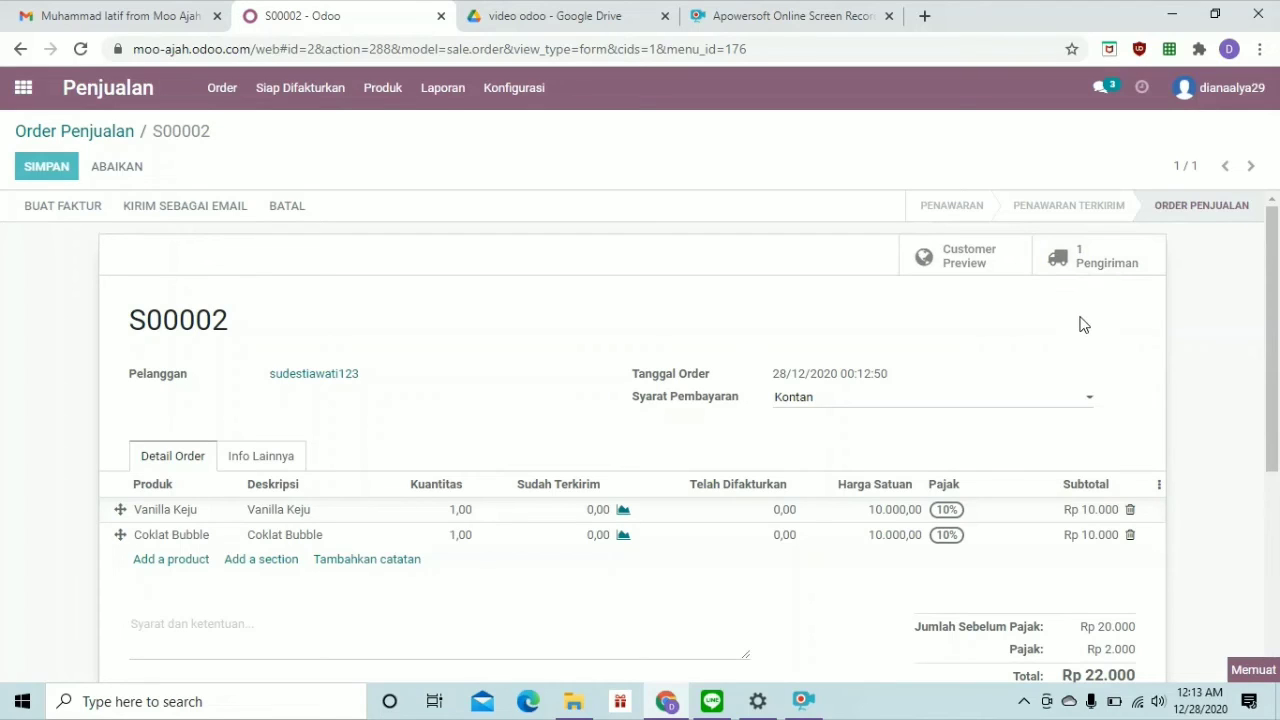
left_click(1090, 262)
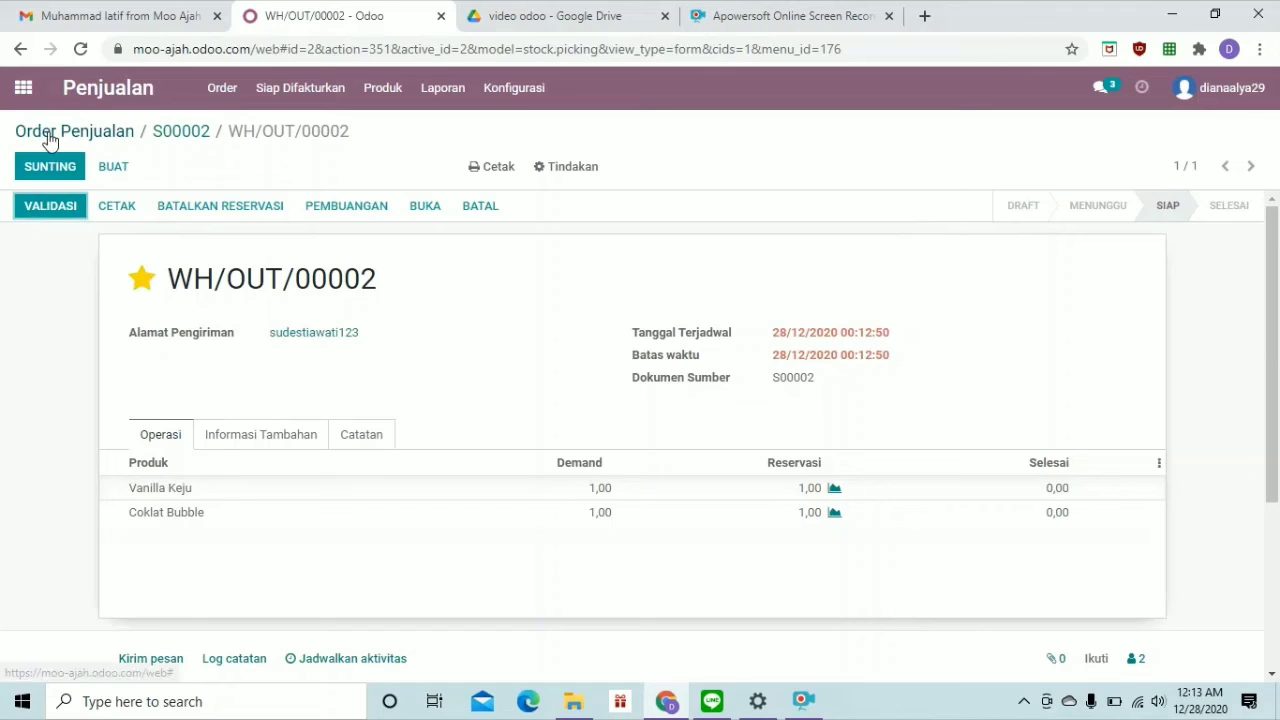
Open the Stok Persediaan app from the main apps menu
left_click(33, 89)
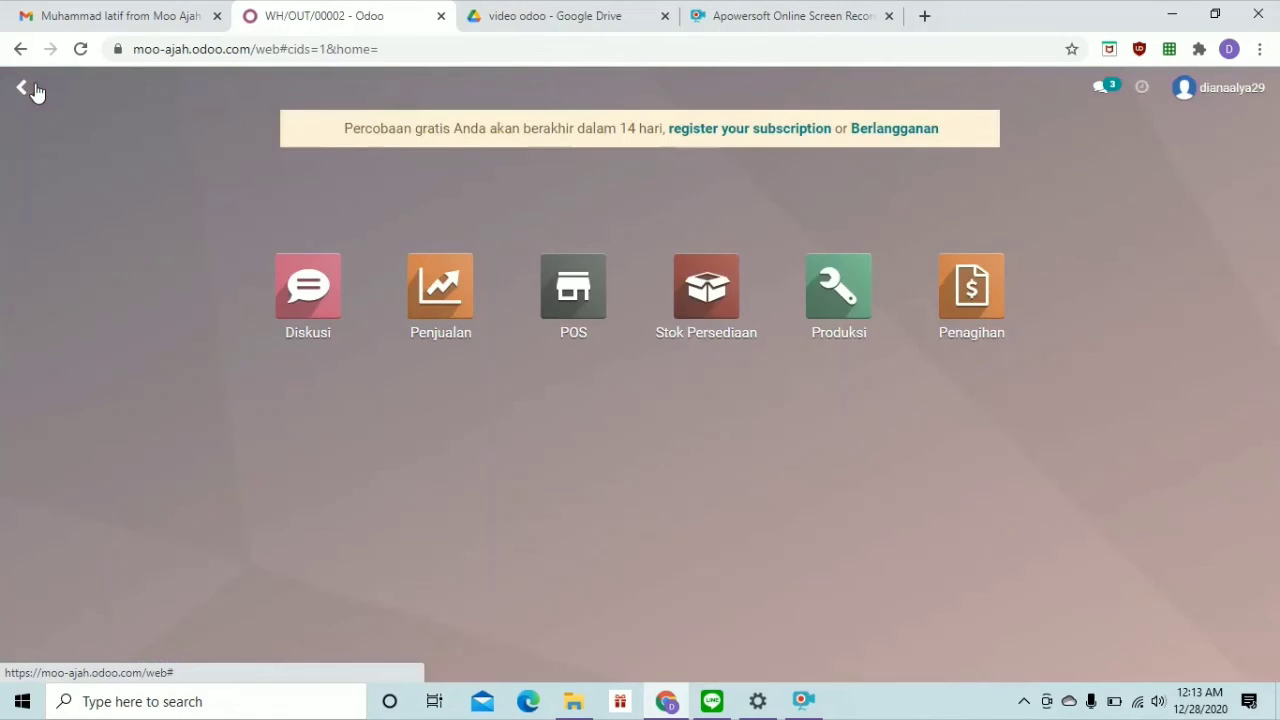
left_click(728, 298)
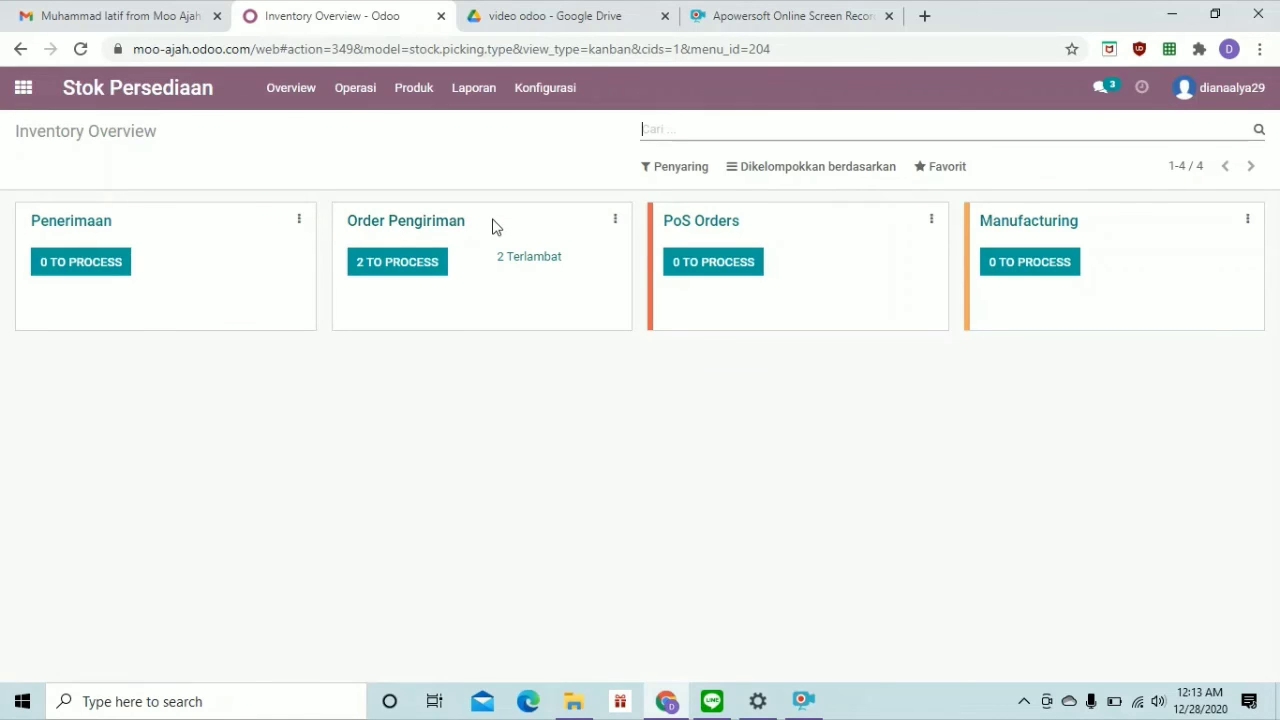
Open delivery order WH/OUT/00001 from the Order Pengiriman to-process list
left_click(416, 262)
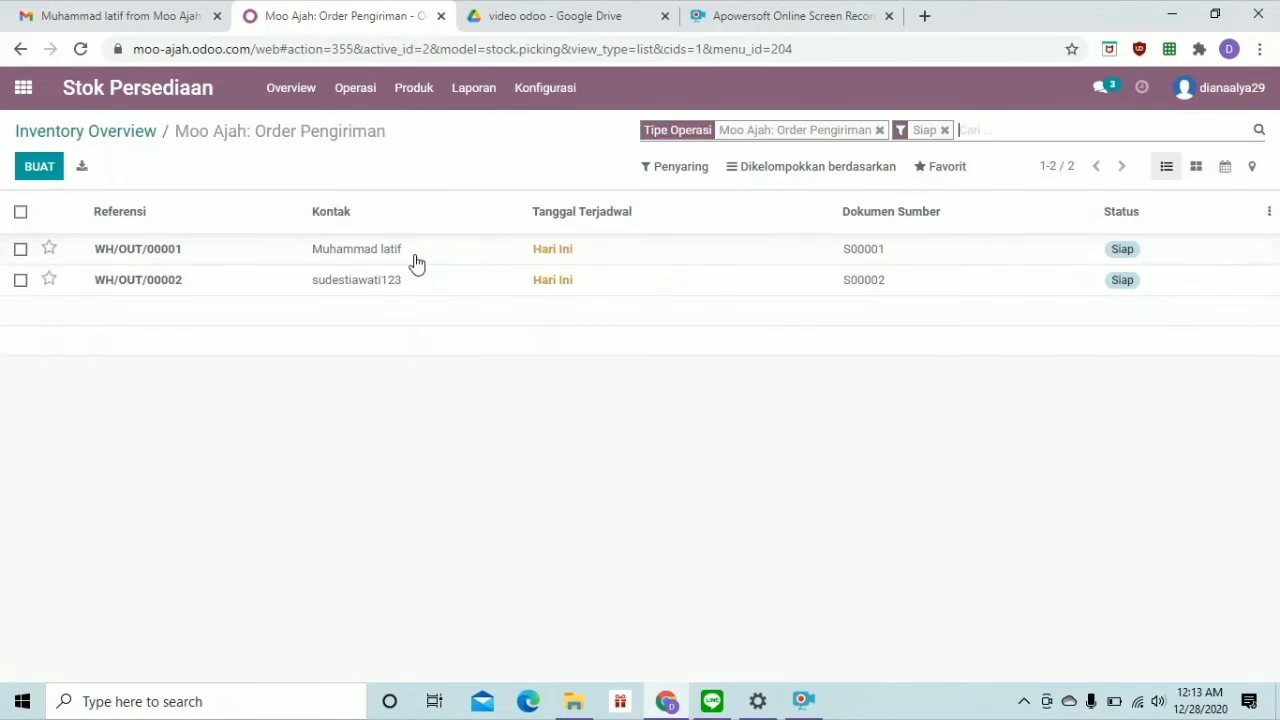
double_click(364, 255)
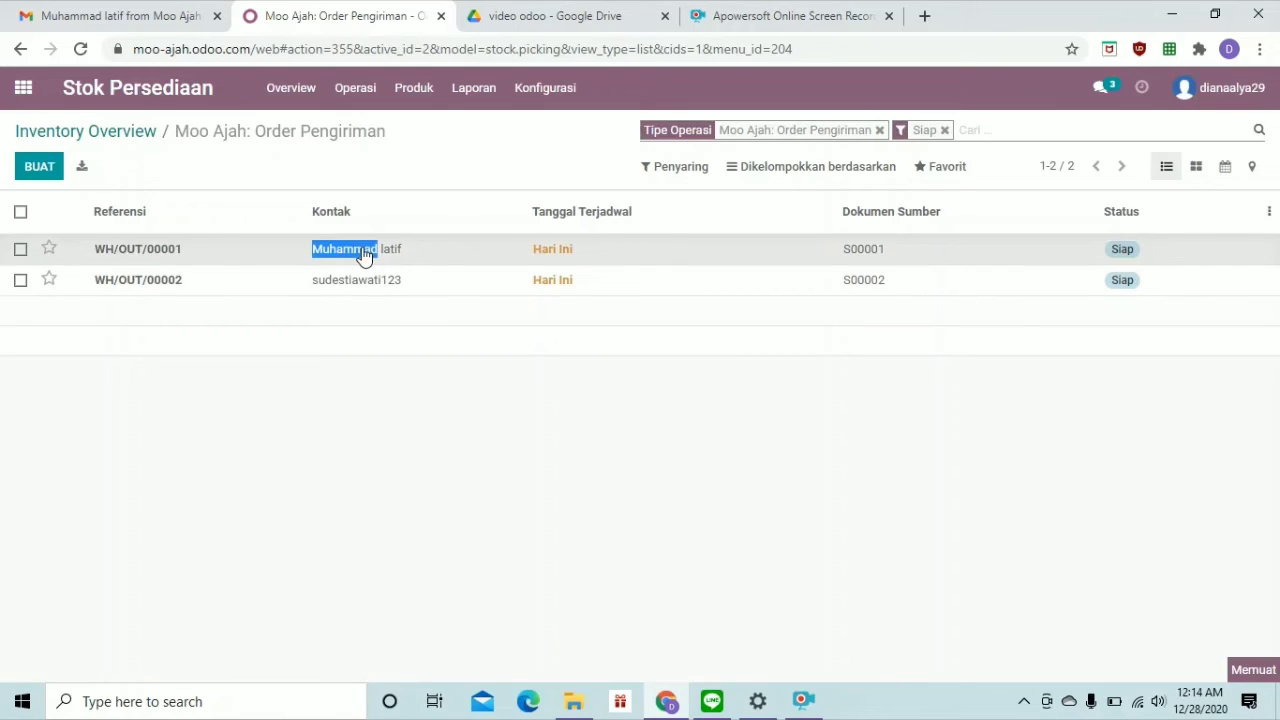
triple_click(143, 257)
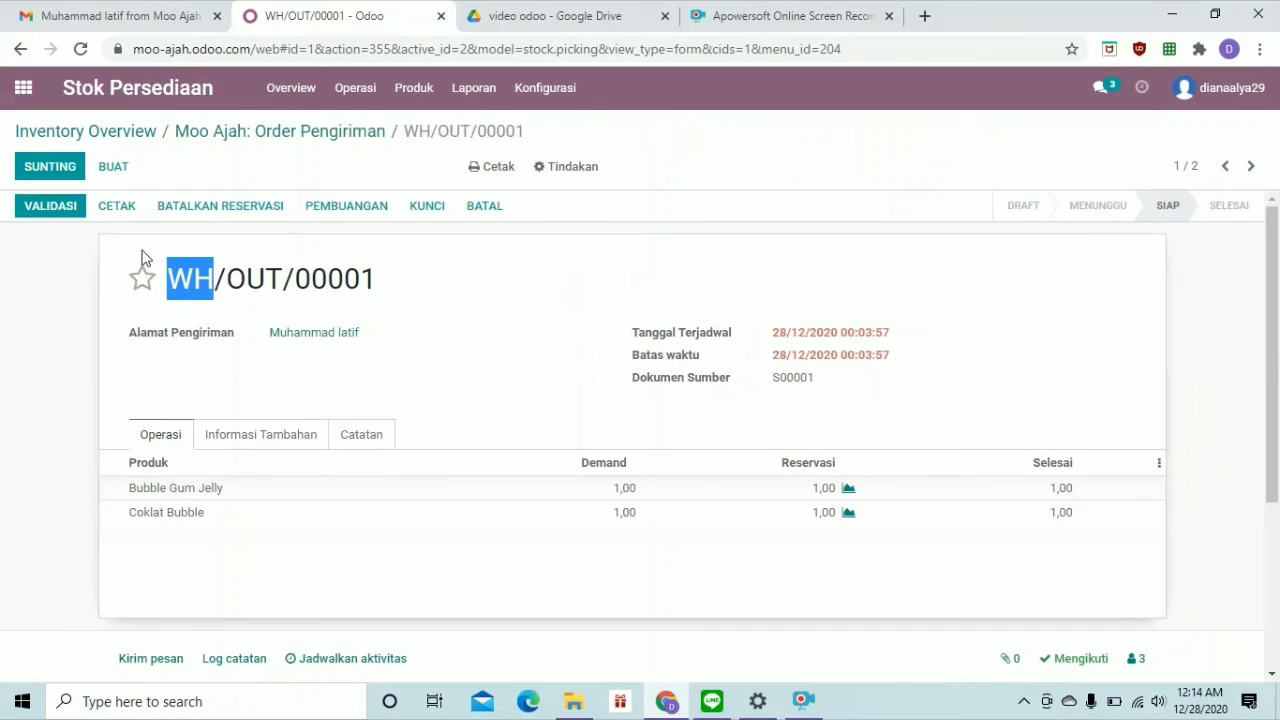
Validate WH/OUT/00001, download its Delivery Slip PDF, and return to the Order Pengiriman list
left_click(506, 337)
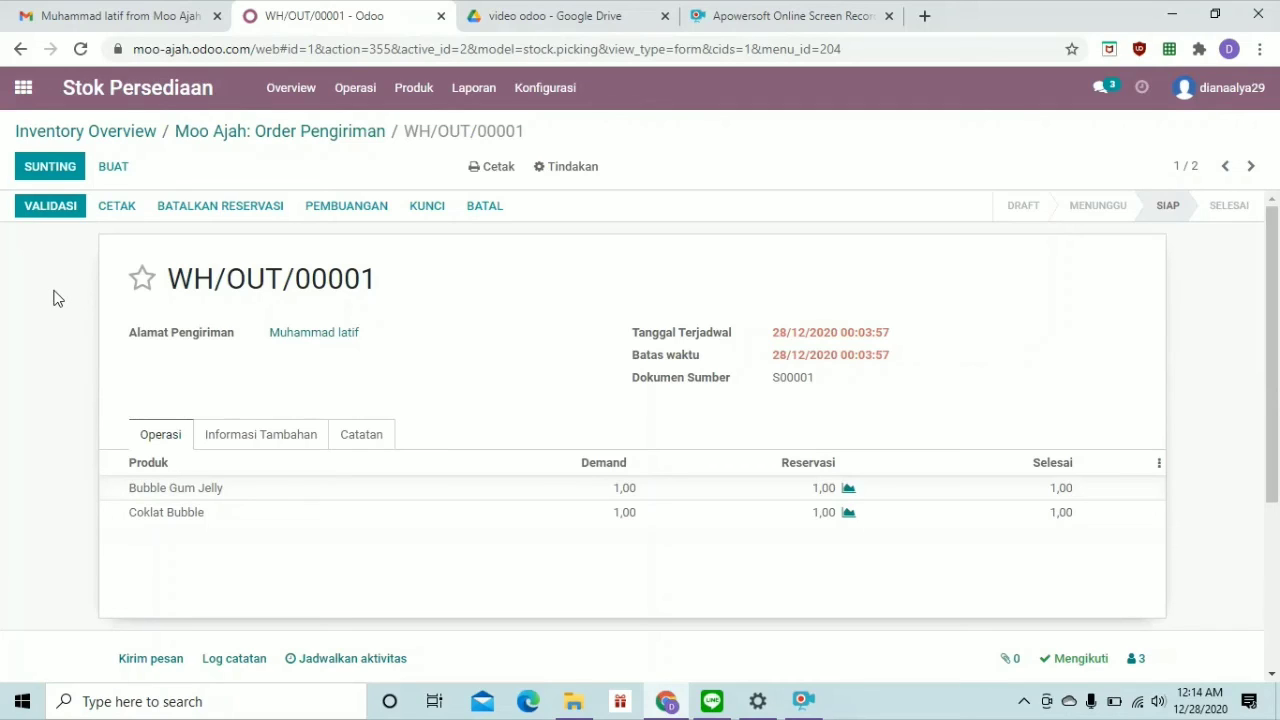
left_click(63, 206)
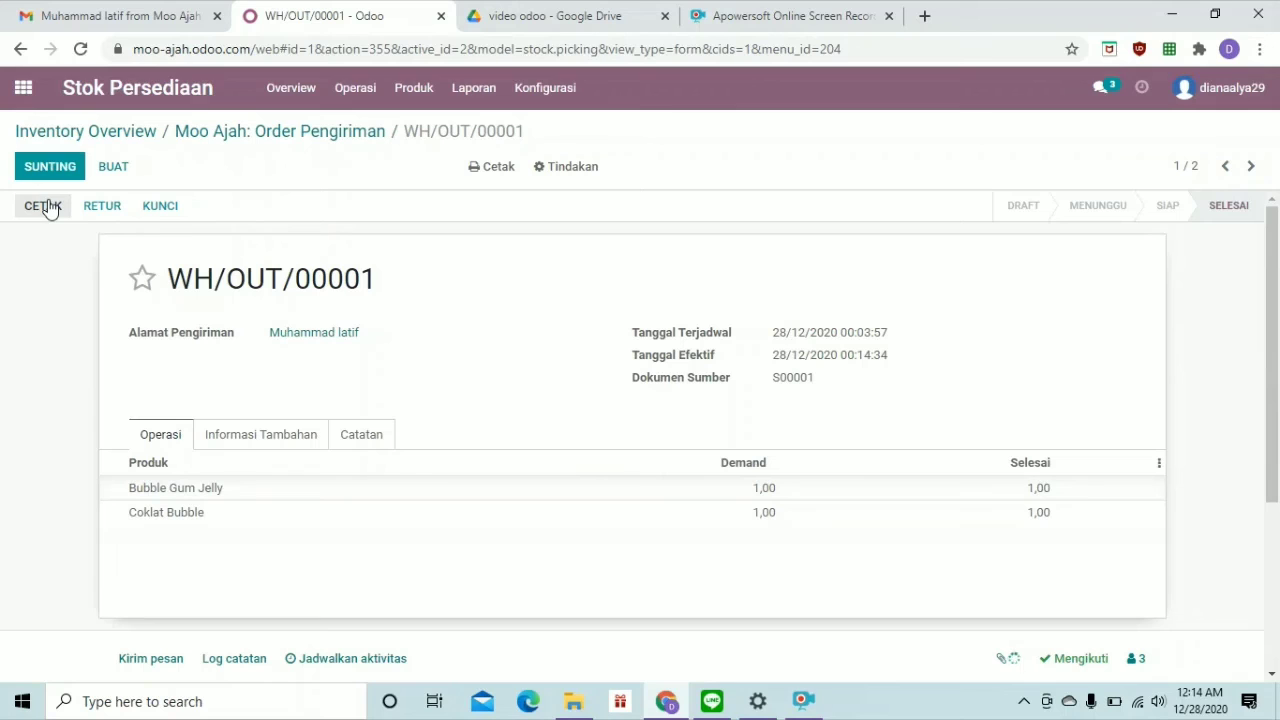
left_click(46, 206)
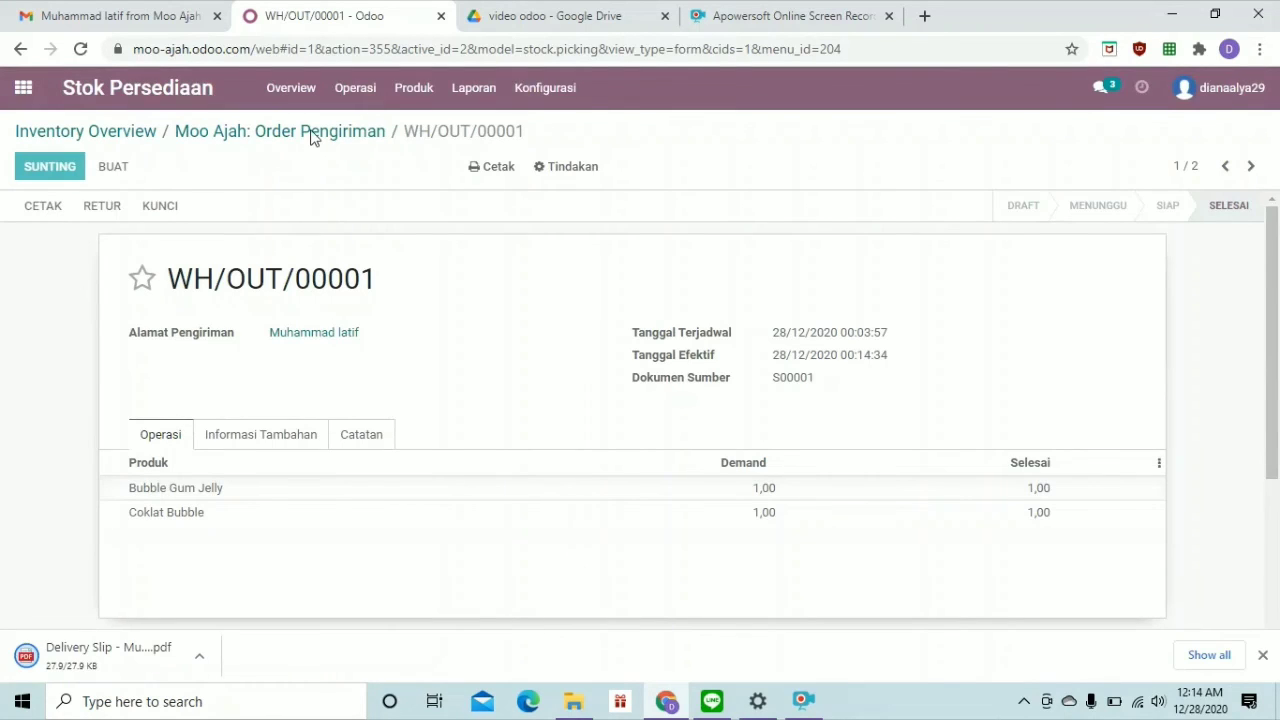
left_click(276, 132)
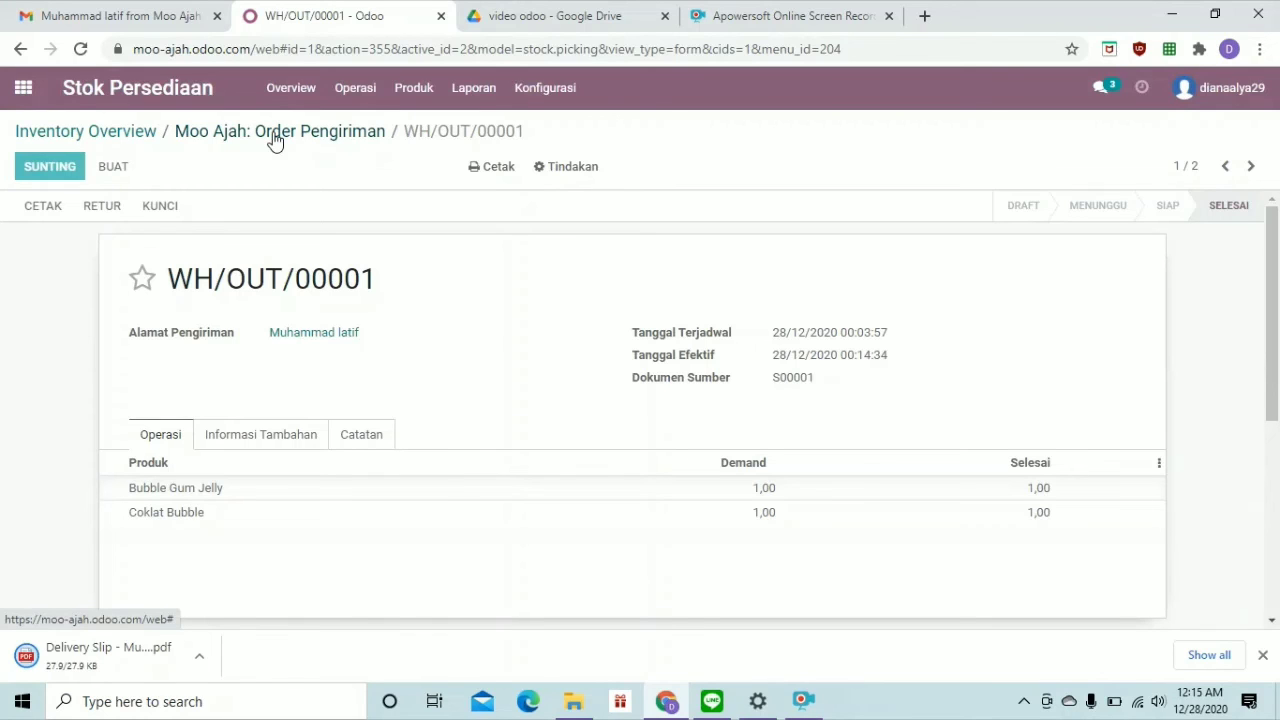
left_click(272, 132)
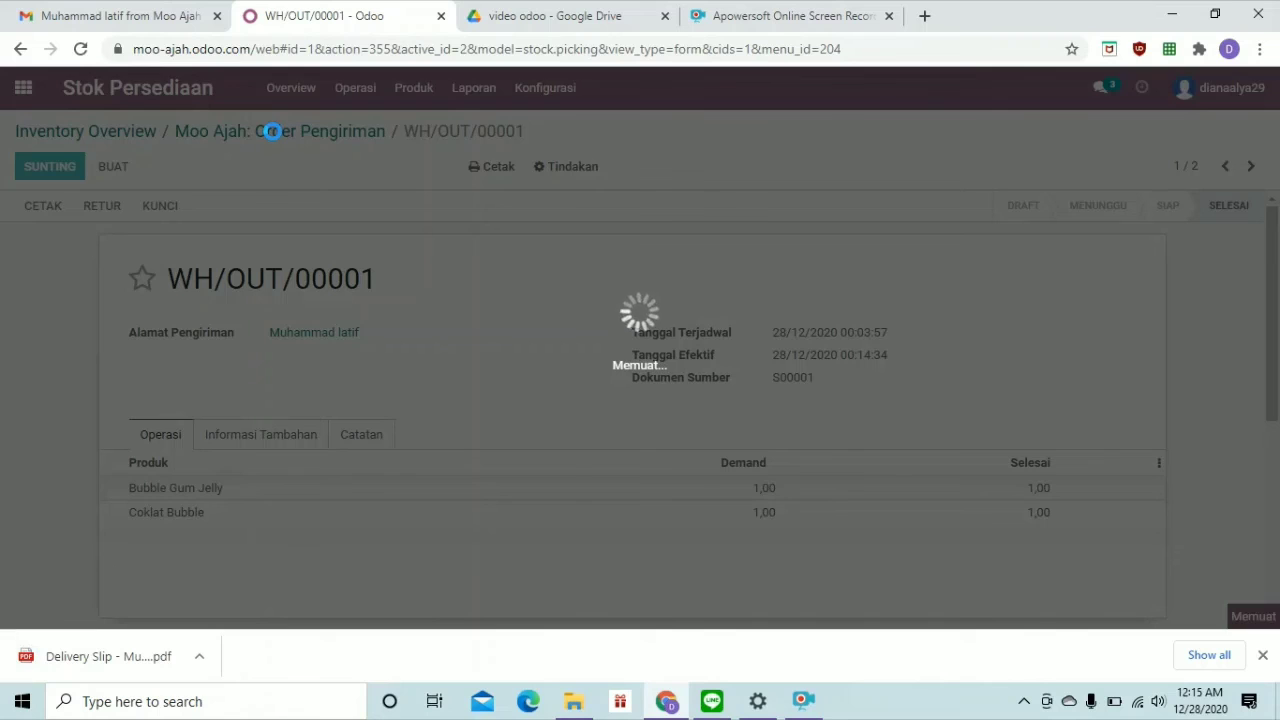
Go back to the delivery list and open WH/OUT/00002
left_click(272, 131)
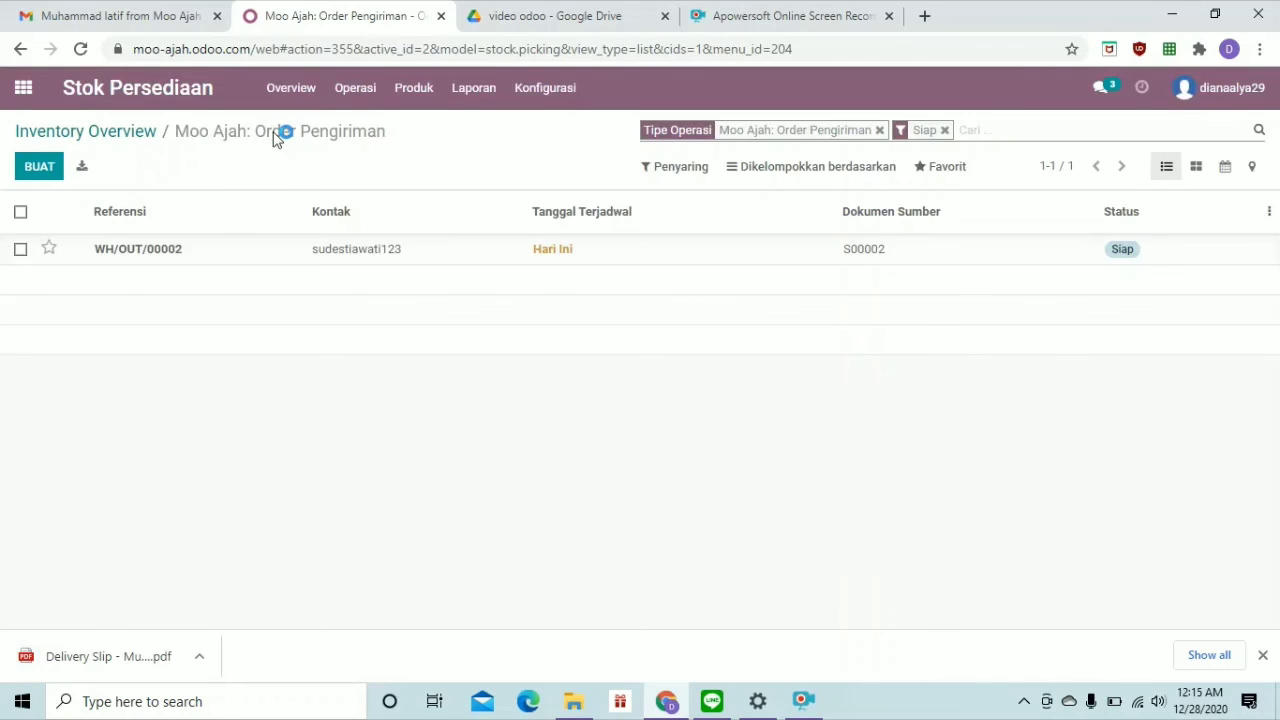
double_click(136, 254)
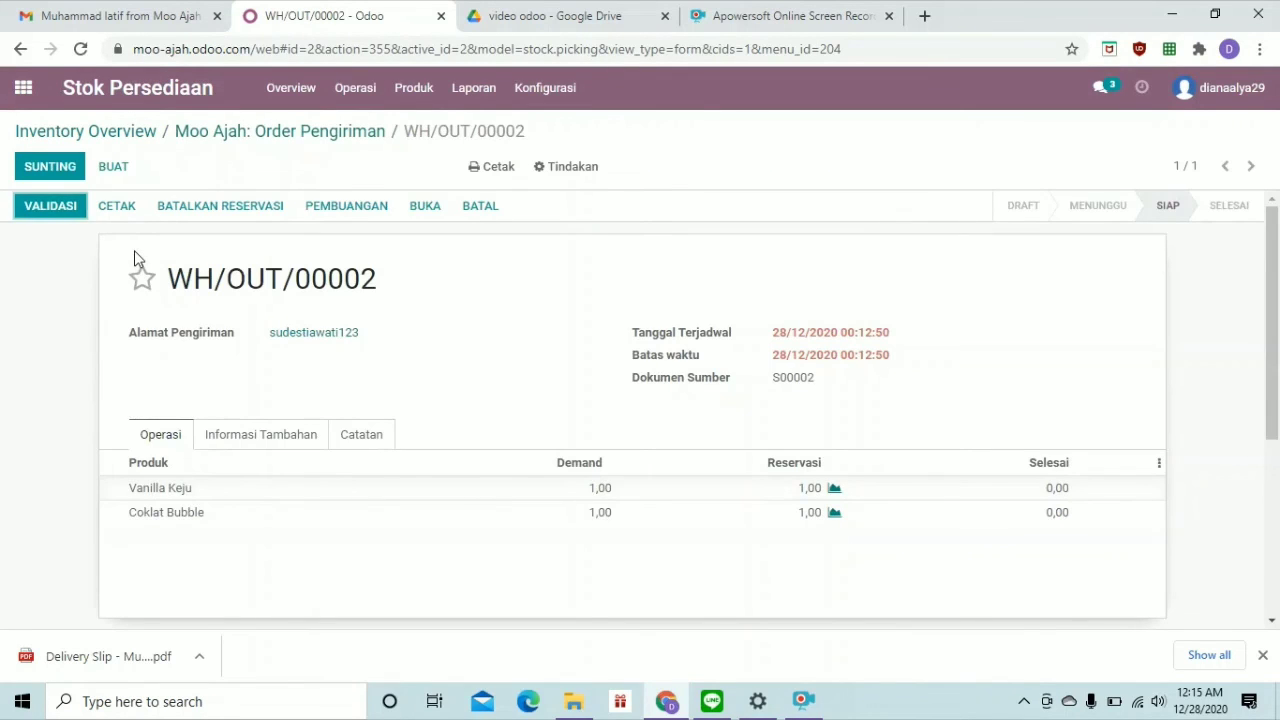
Validate WH/OUT/00002 applying all quantities, download its Delivery Slip, and return to Inventory Overview
left_click(52, 214)
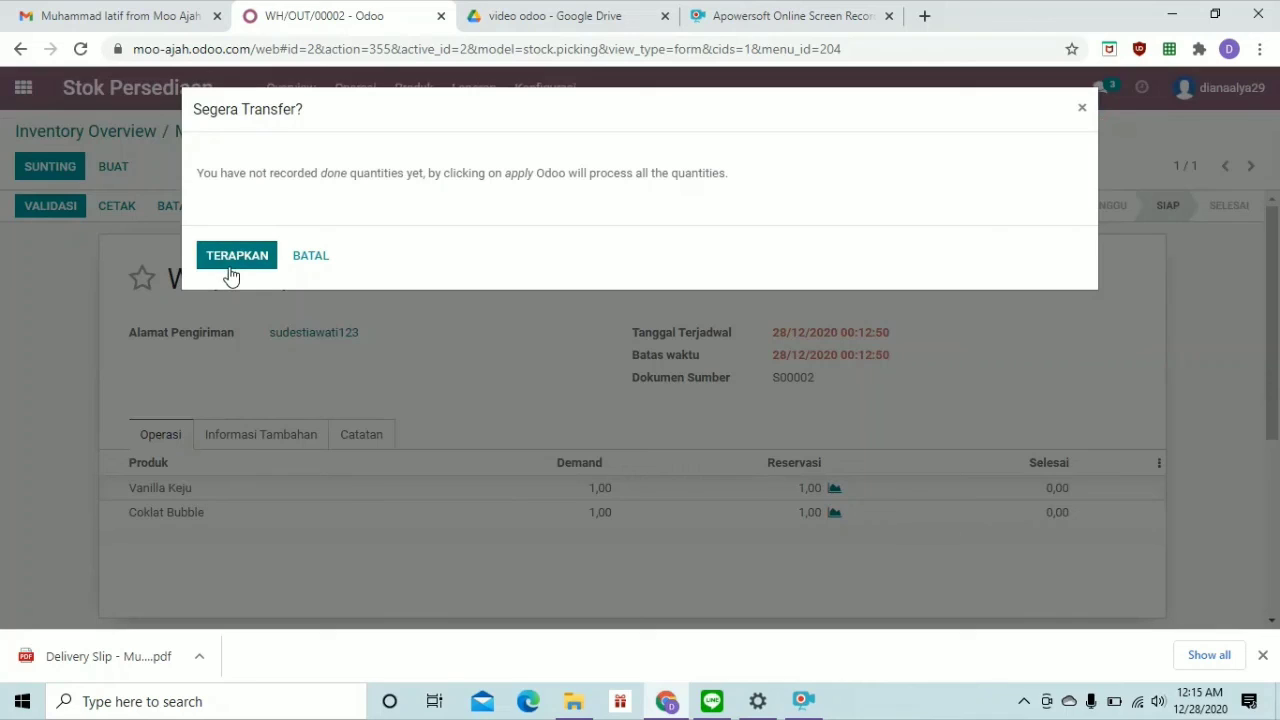
left_click(229, 268)
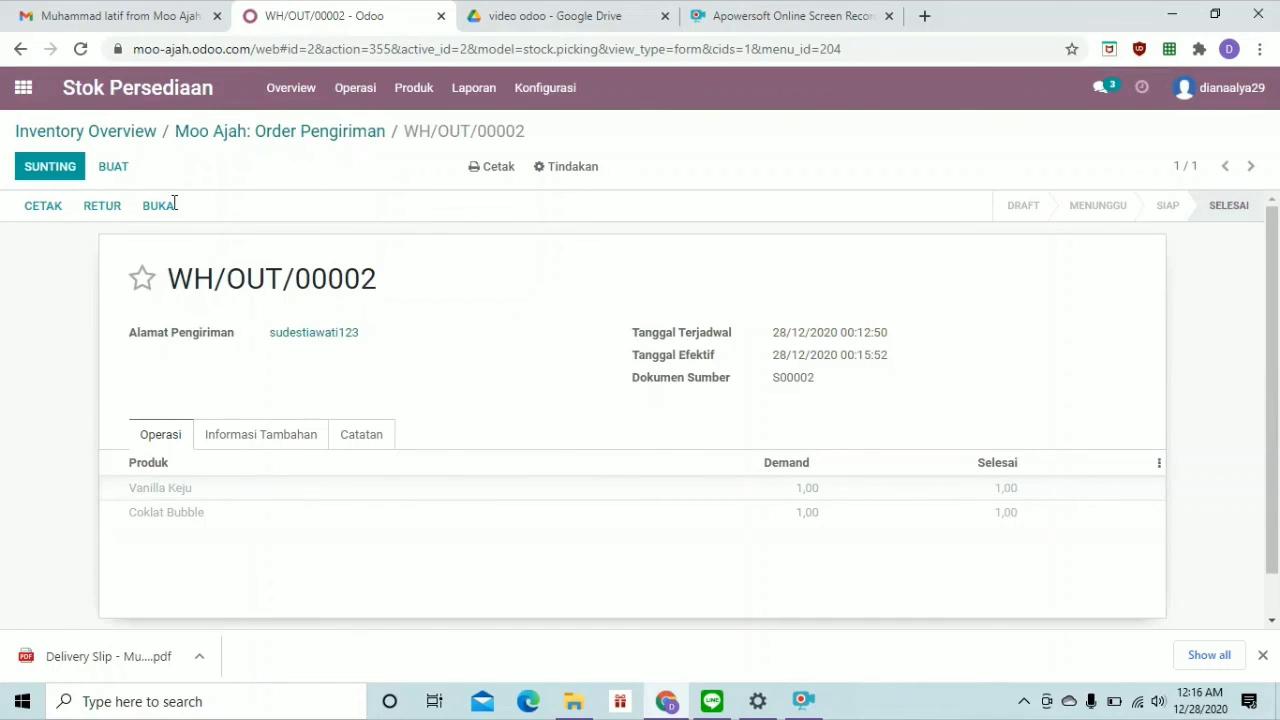
left_click(45, 210)
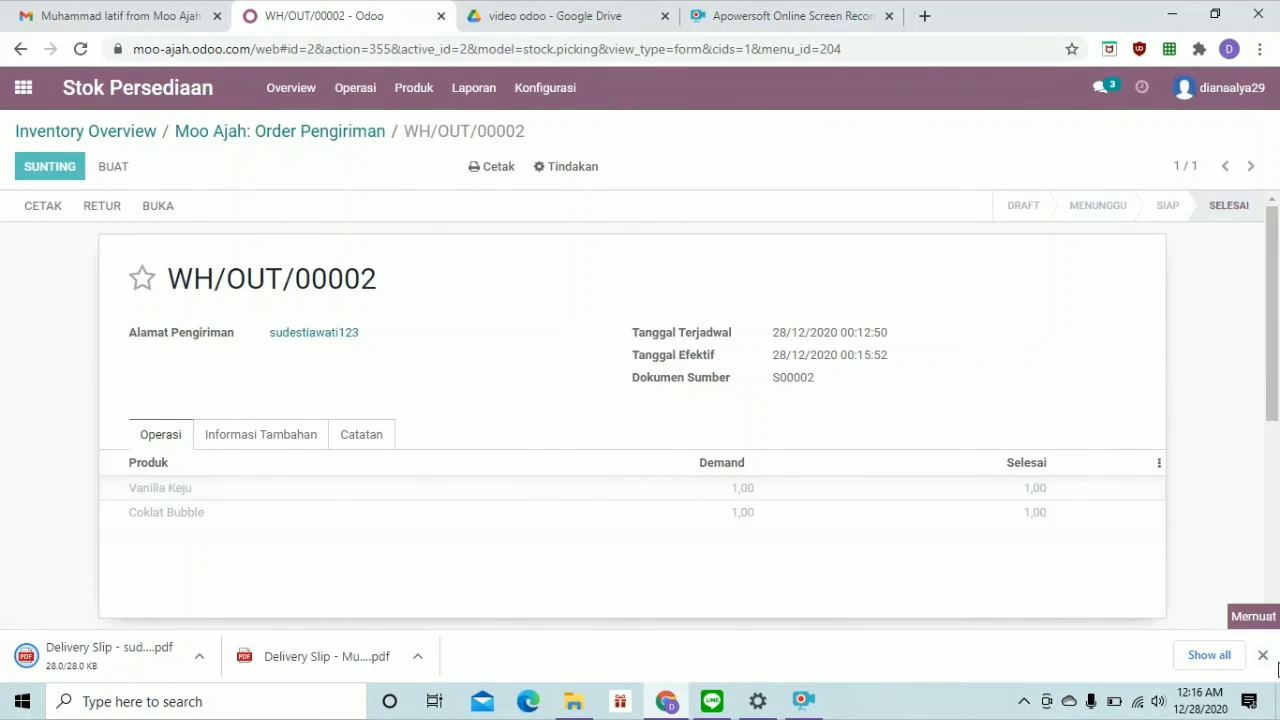
left_click(1262, 655)
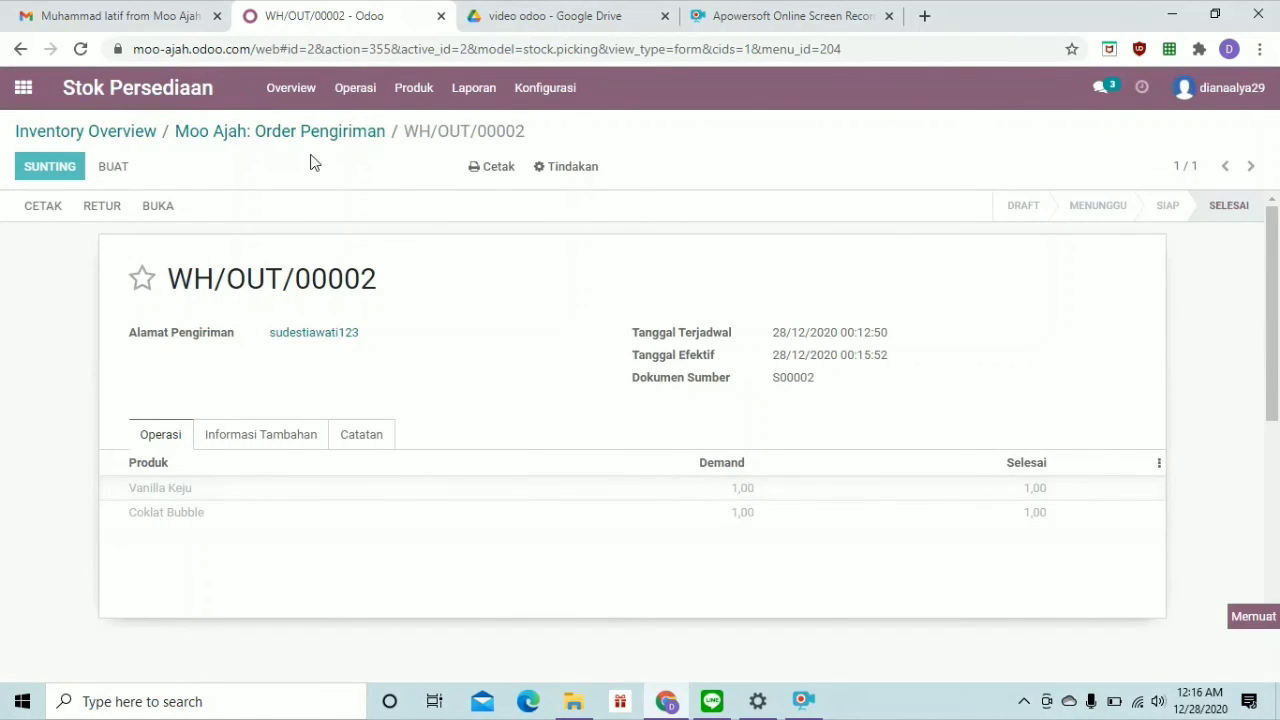
left_click(128, 135)
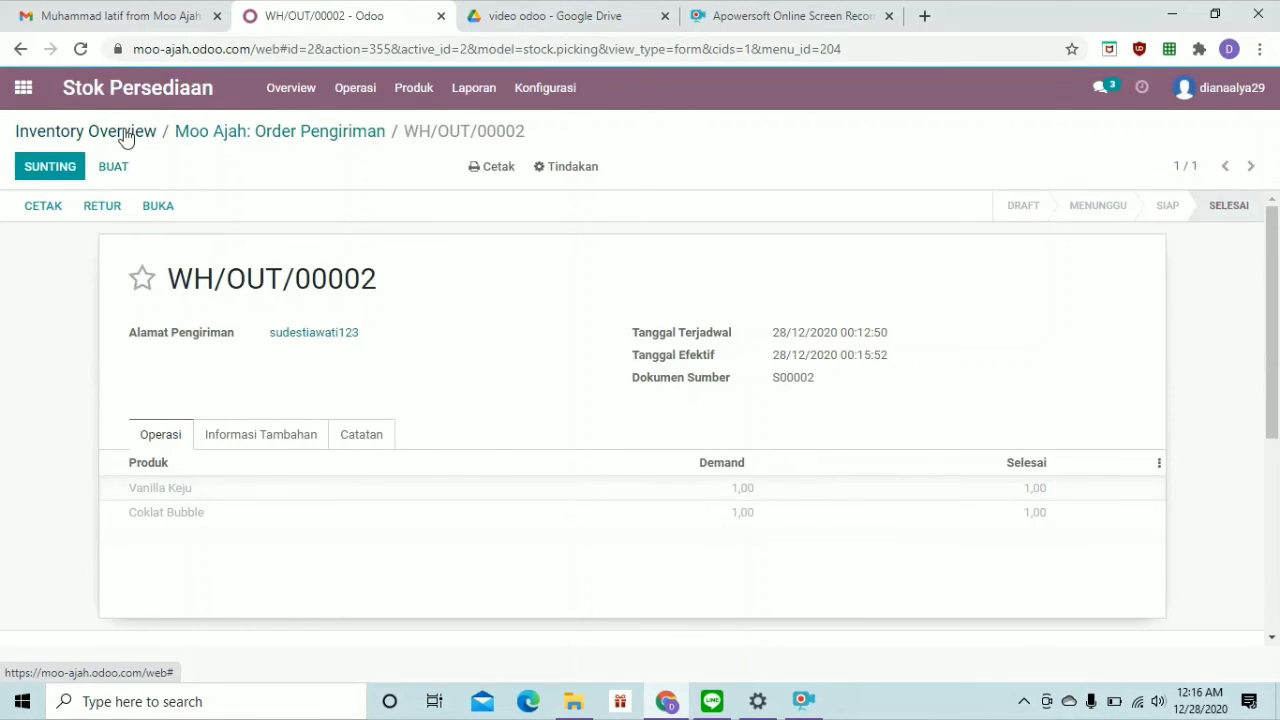
Go back to the Inventory Overview via the breadcrumb
left_click(123, 131)
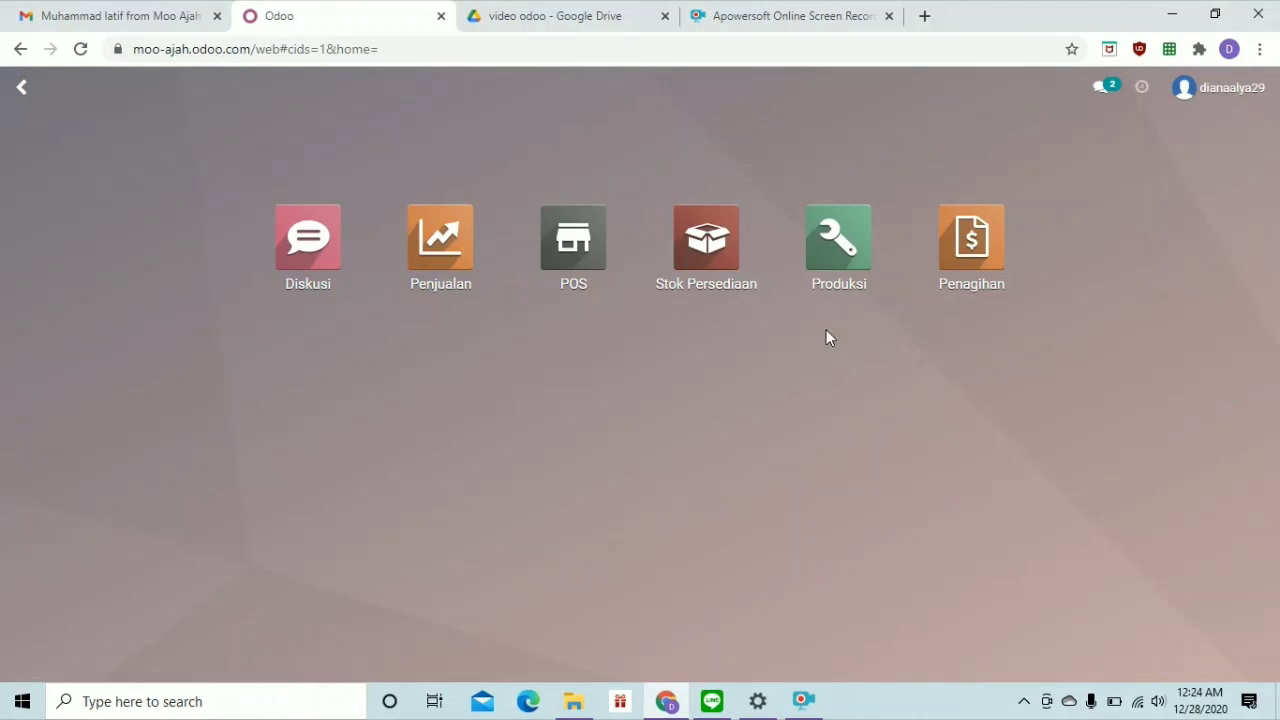
Open the Coklat Bubble product from the Produksi product catalogue for editing
left_click(836, 237)
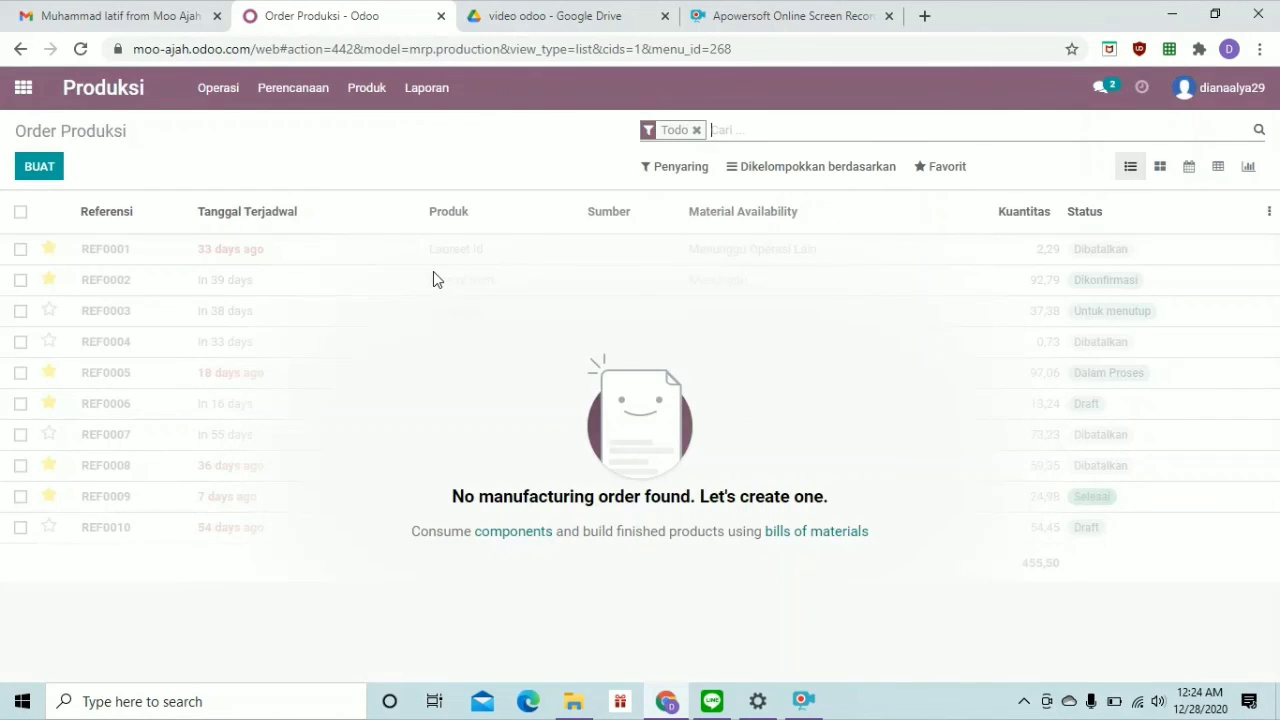
left_click(372, 104)
left_click(389, 139)
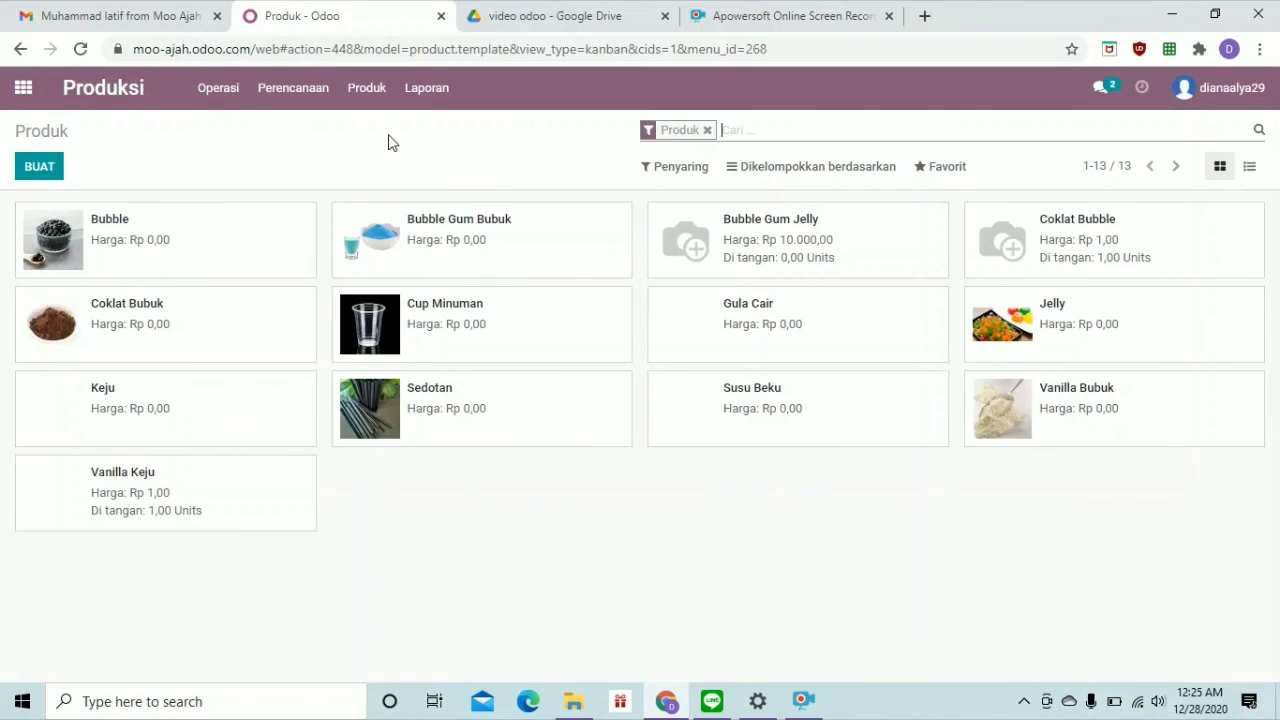
double_click(1068, 228)
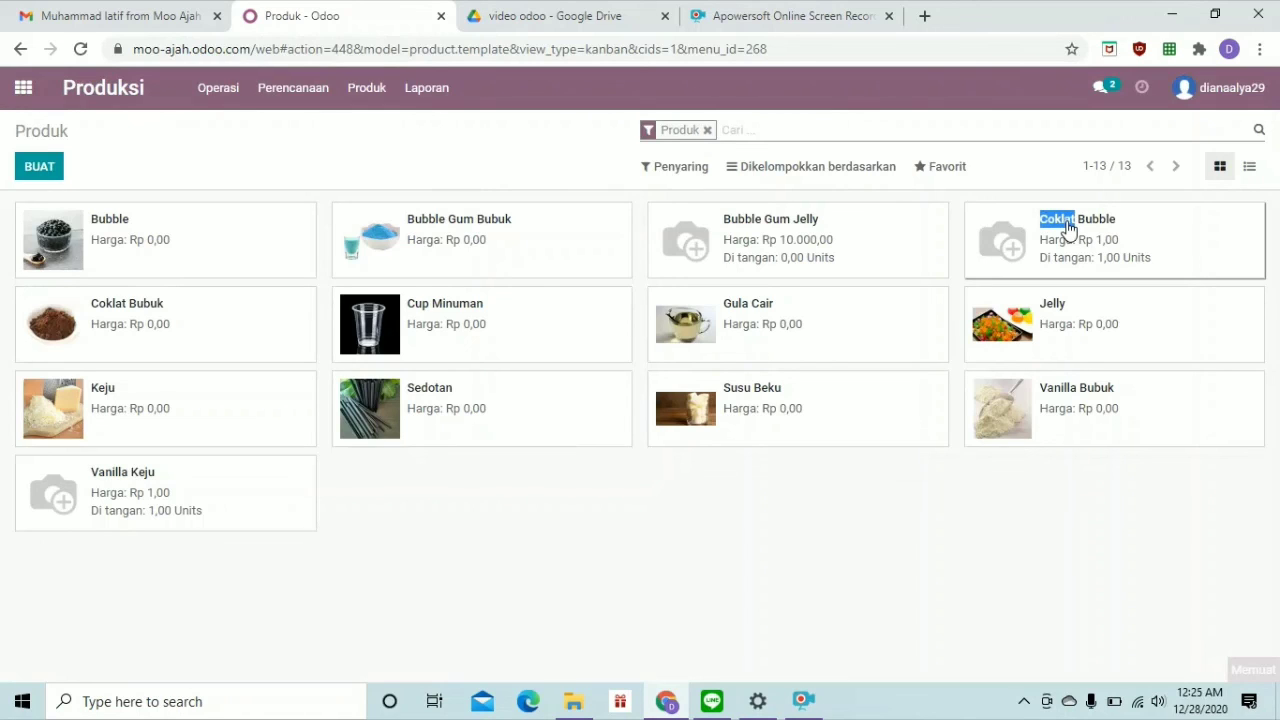
left_click(1116, 230)
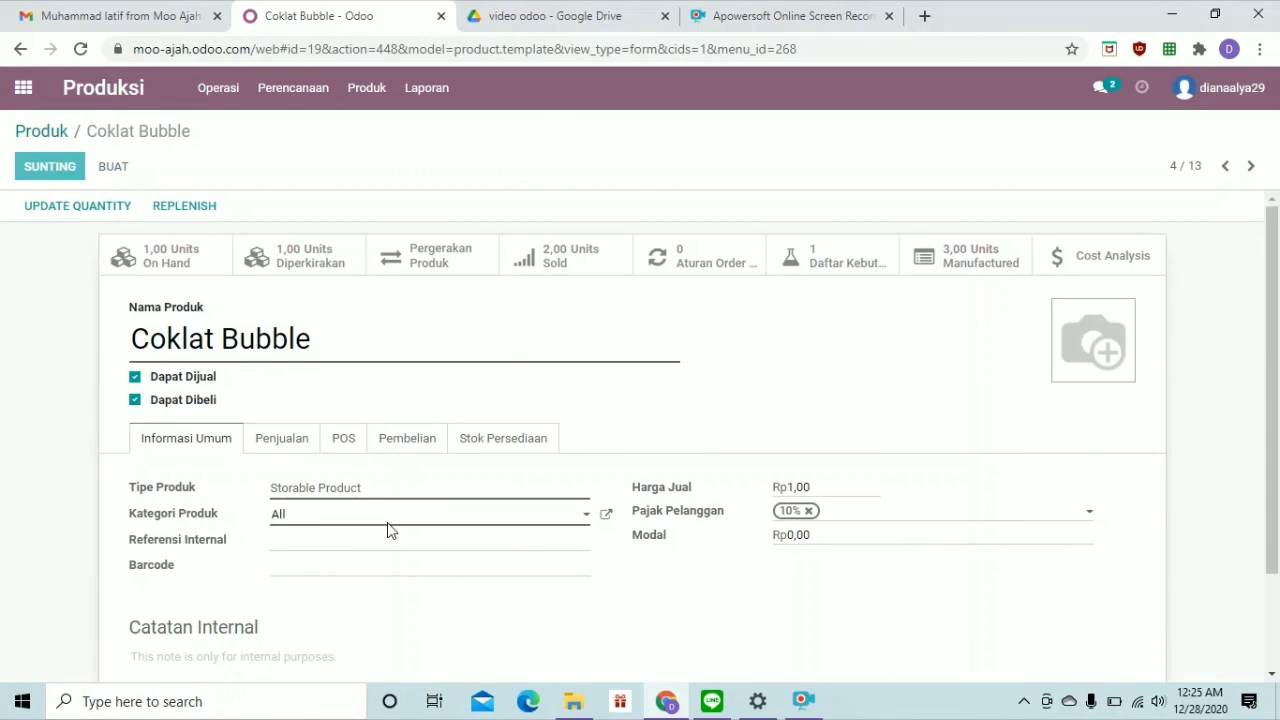
Set Coklat Bubble's Harga Jual to 10000 and tick Tersedia di POS
left_click(816, 490)
key("BackSpace")
key("BackSpace")
key("BackSpace")
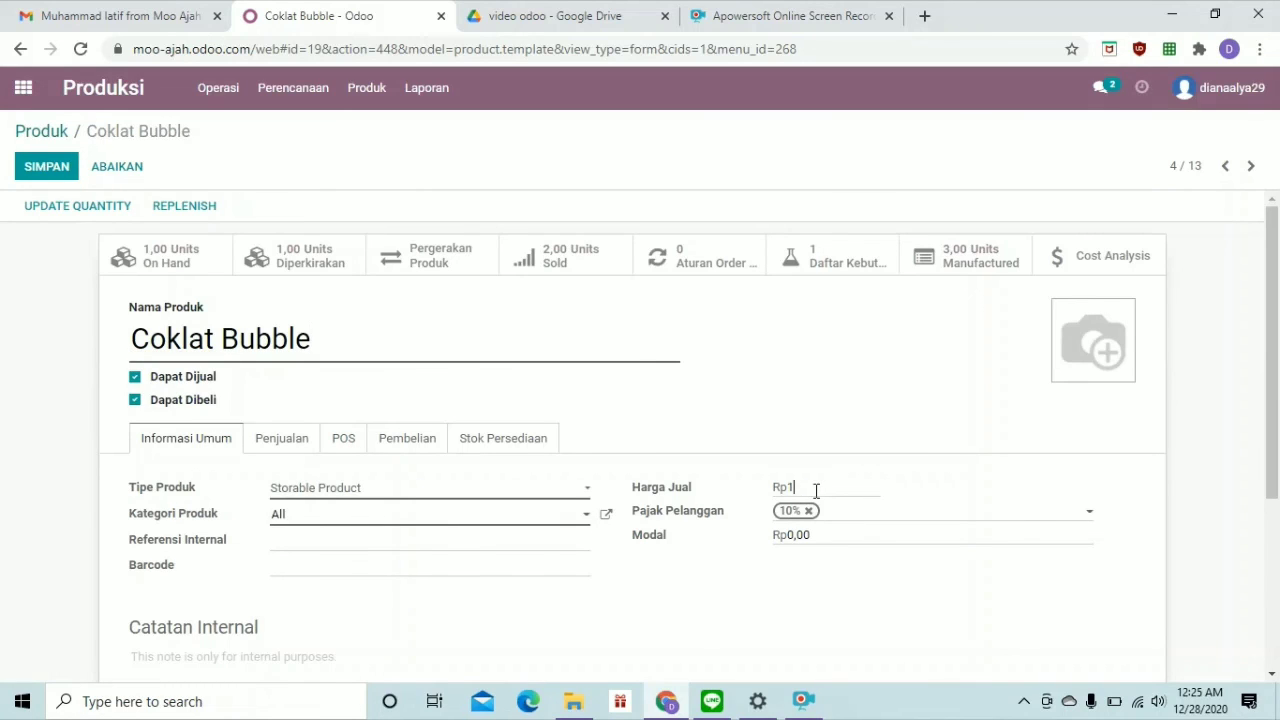
type("0000")
left_click(307, 444)
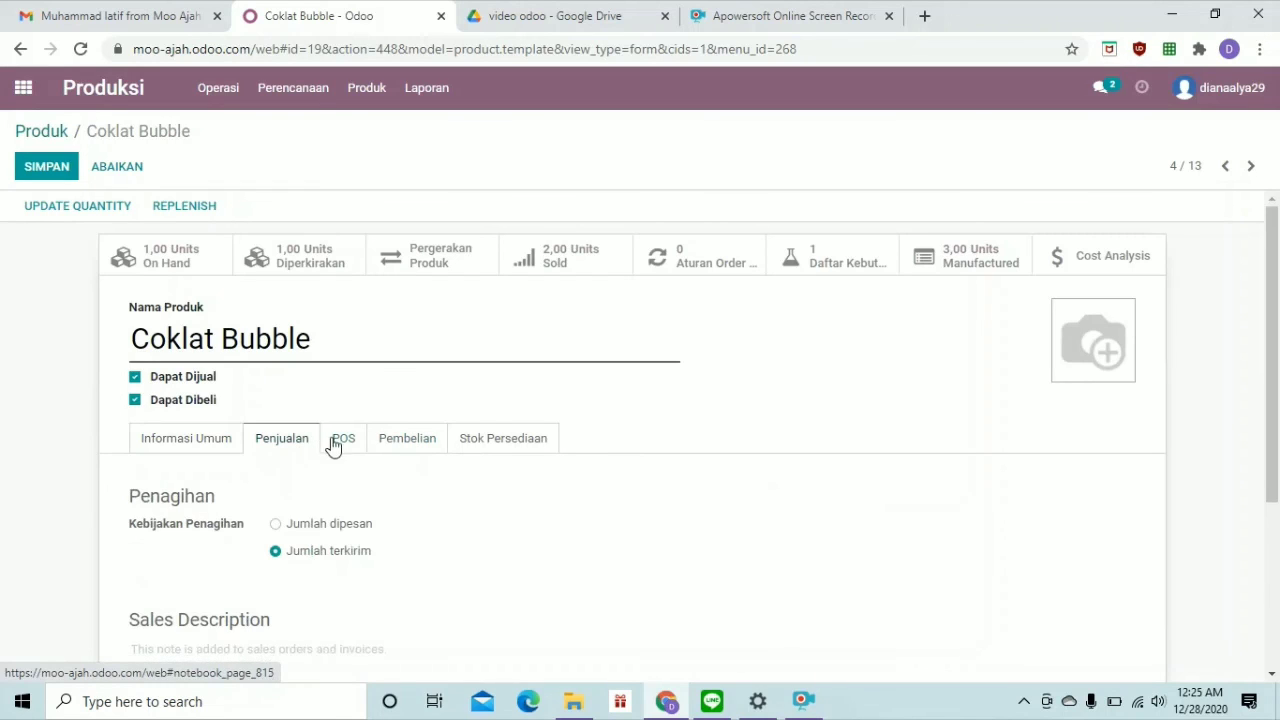
left_click(345, 445)
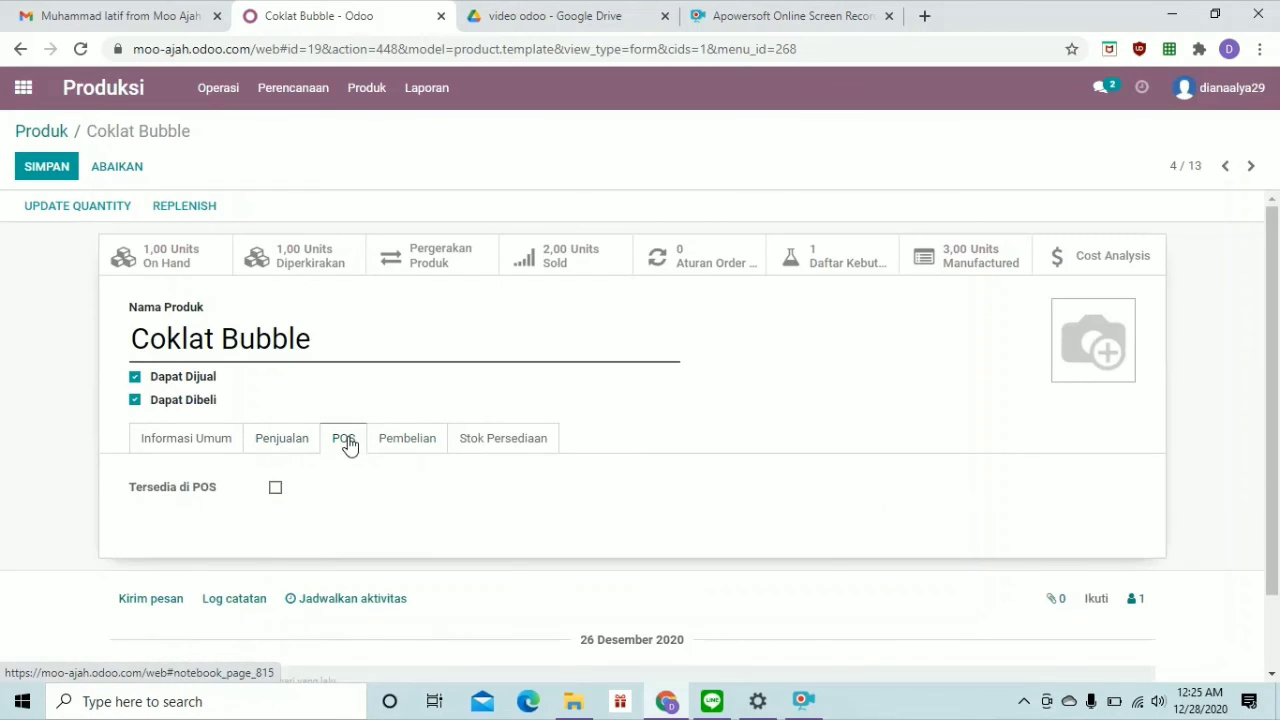
left_click(275, 490)
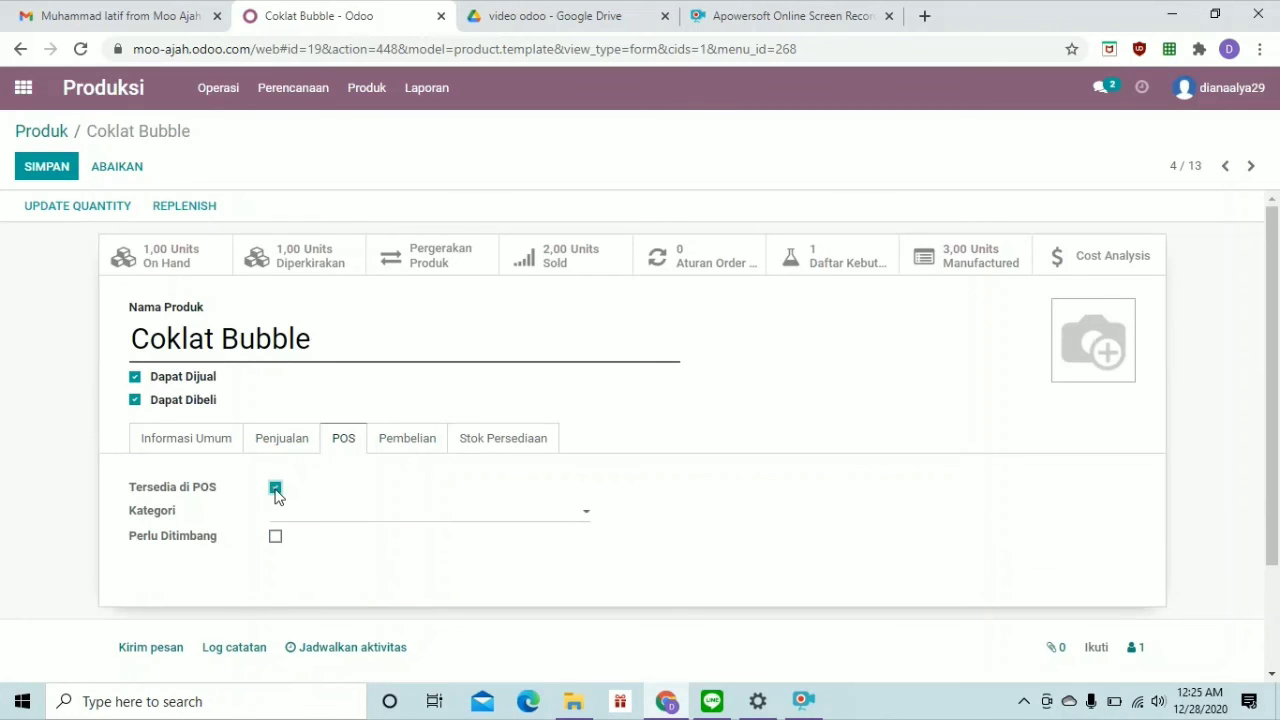
Remove Coklat Bubble's 10% Pajak Pemasok, save it, and return to the product list
left_click(408, 448)
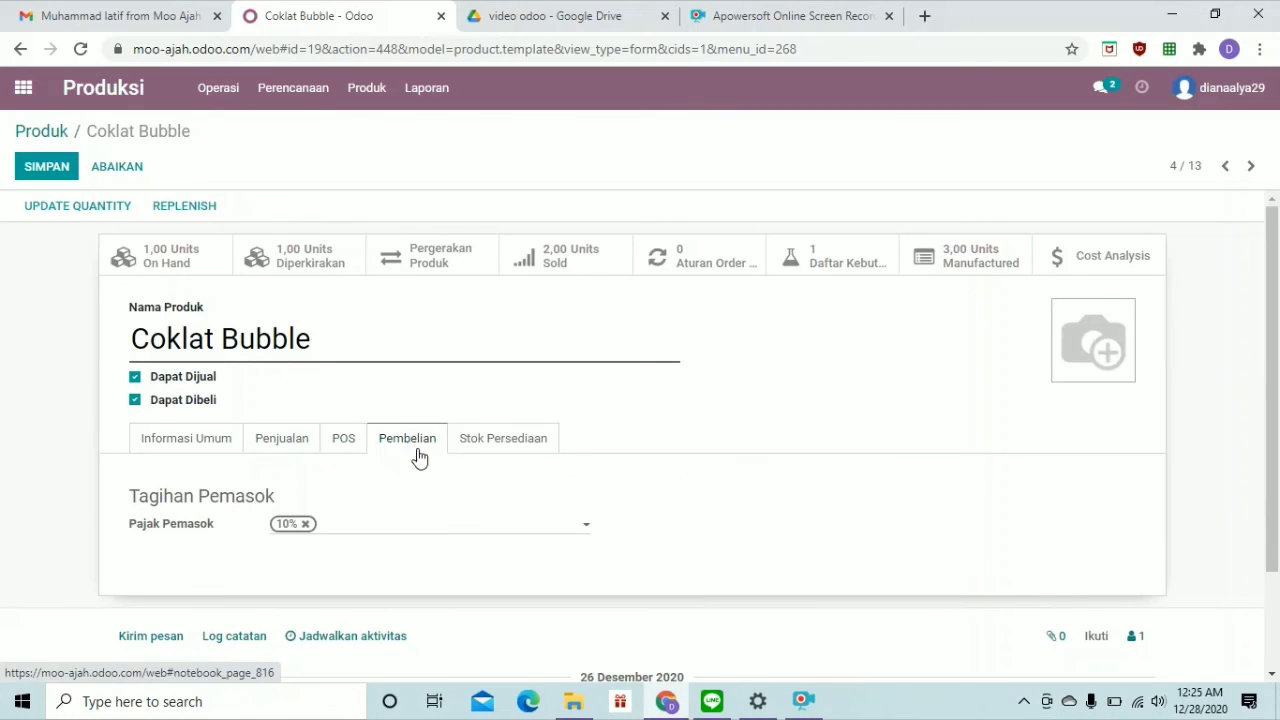
left_click(307, 526)
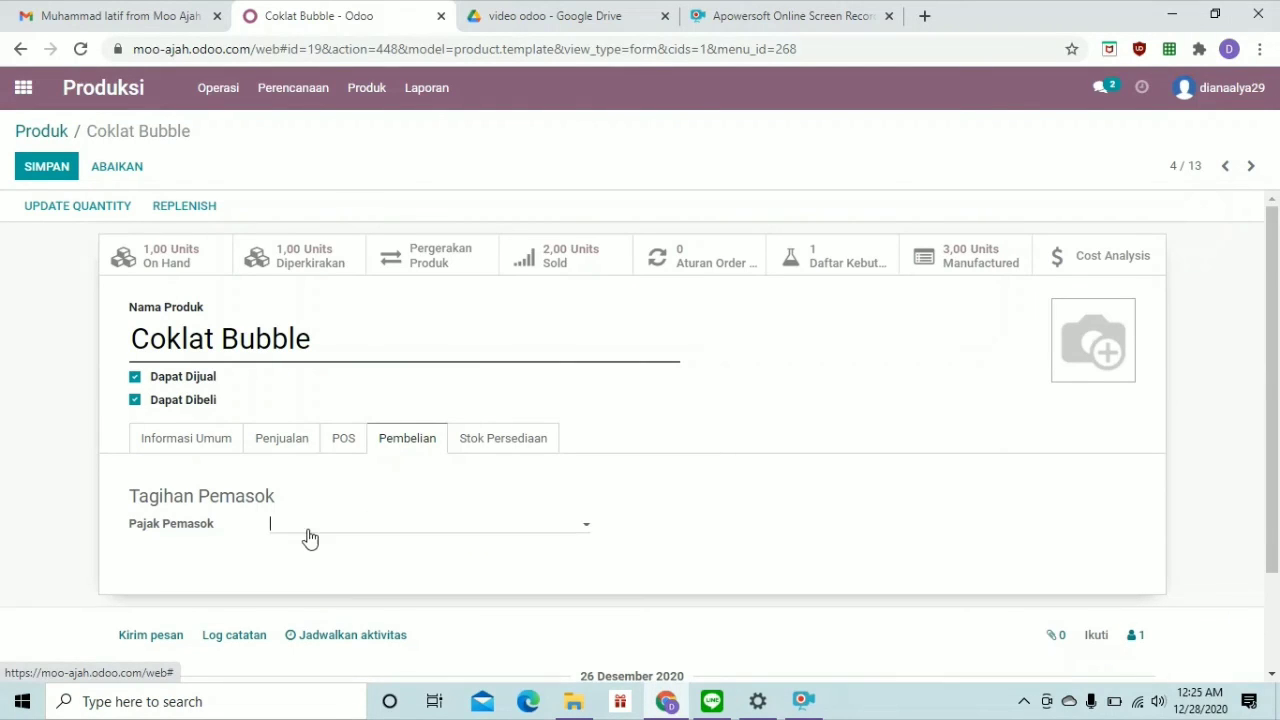
left_click(500, 448)
left_click(219, 451)
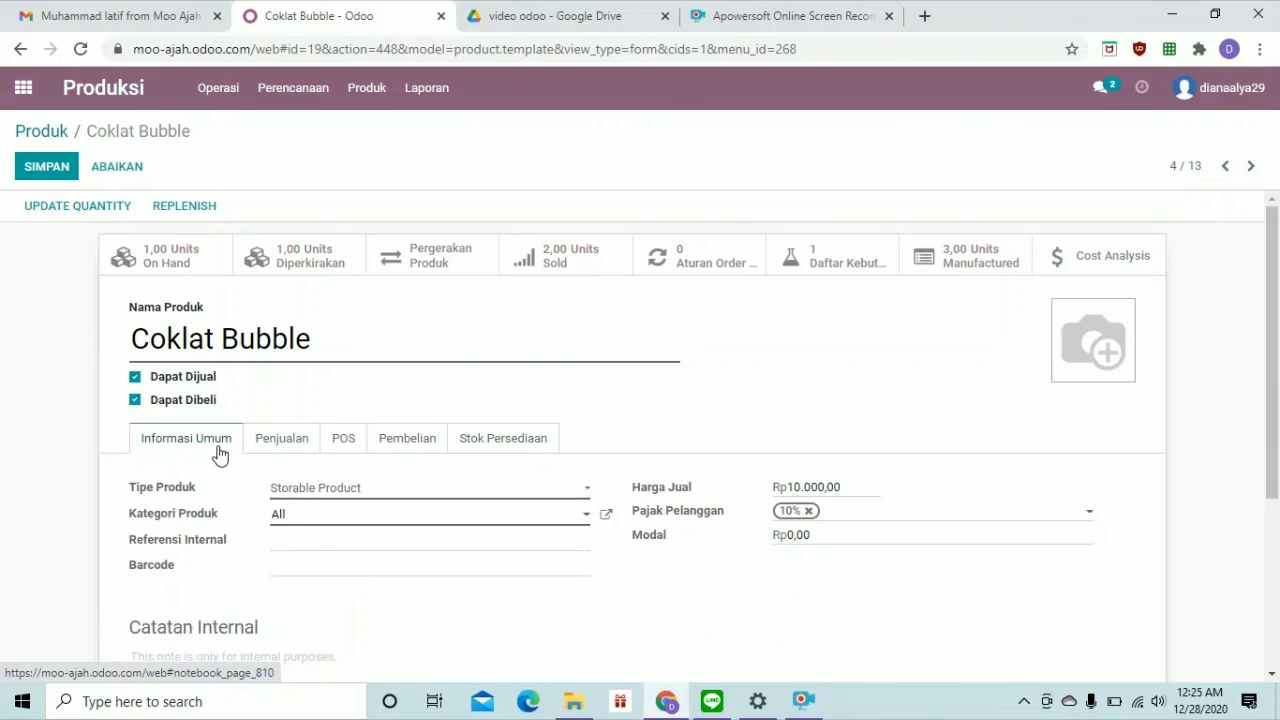
left_click(48, 169)
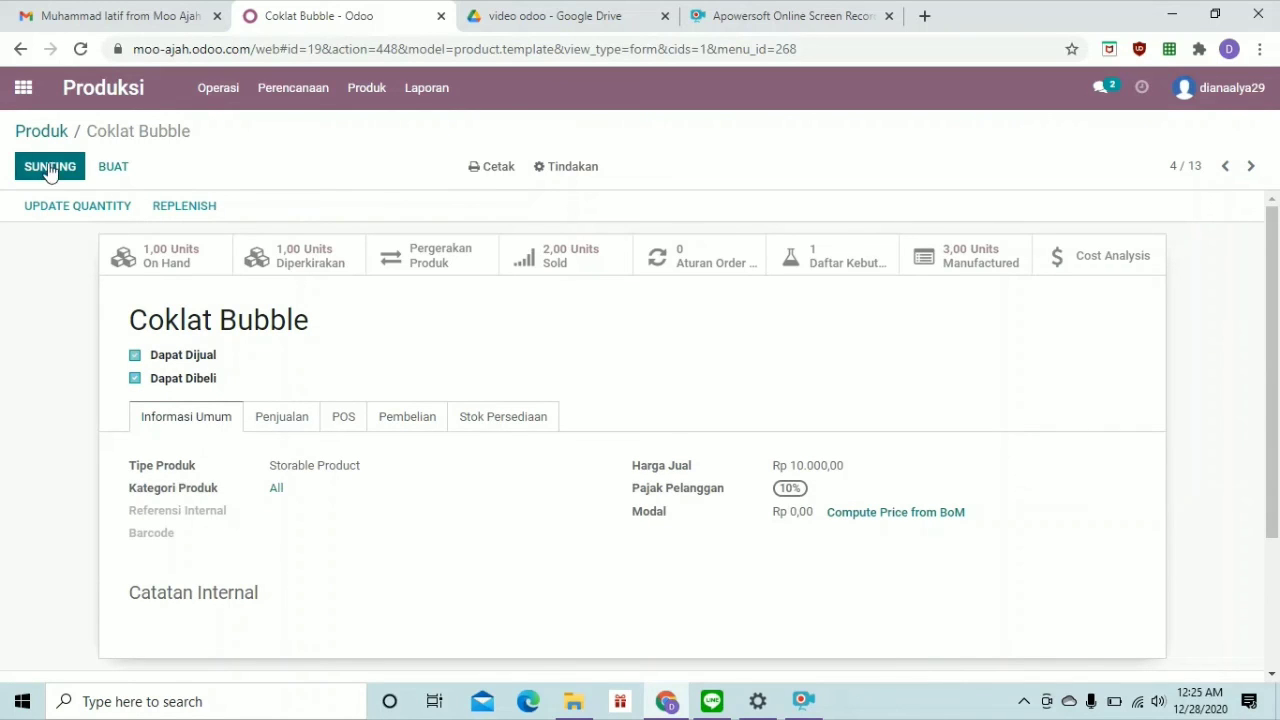
left_click(50, 137)
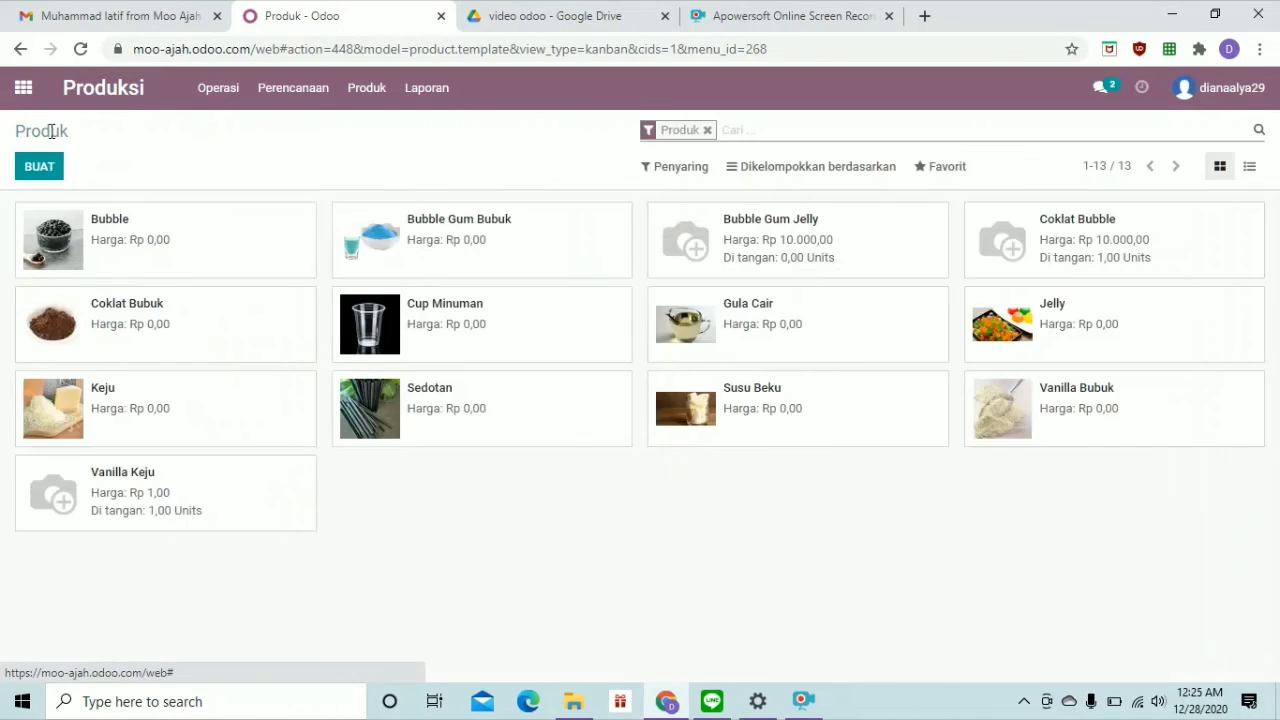
Open Vanilla Keju for editing and set its sales price to 10000
left_click(128, 472)
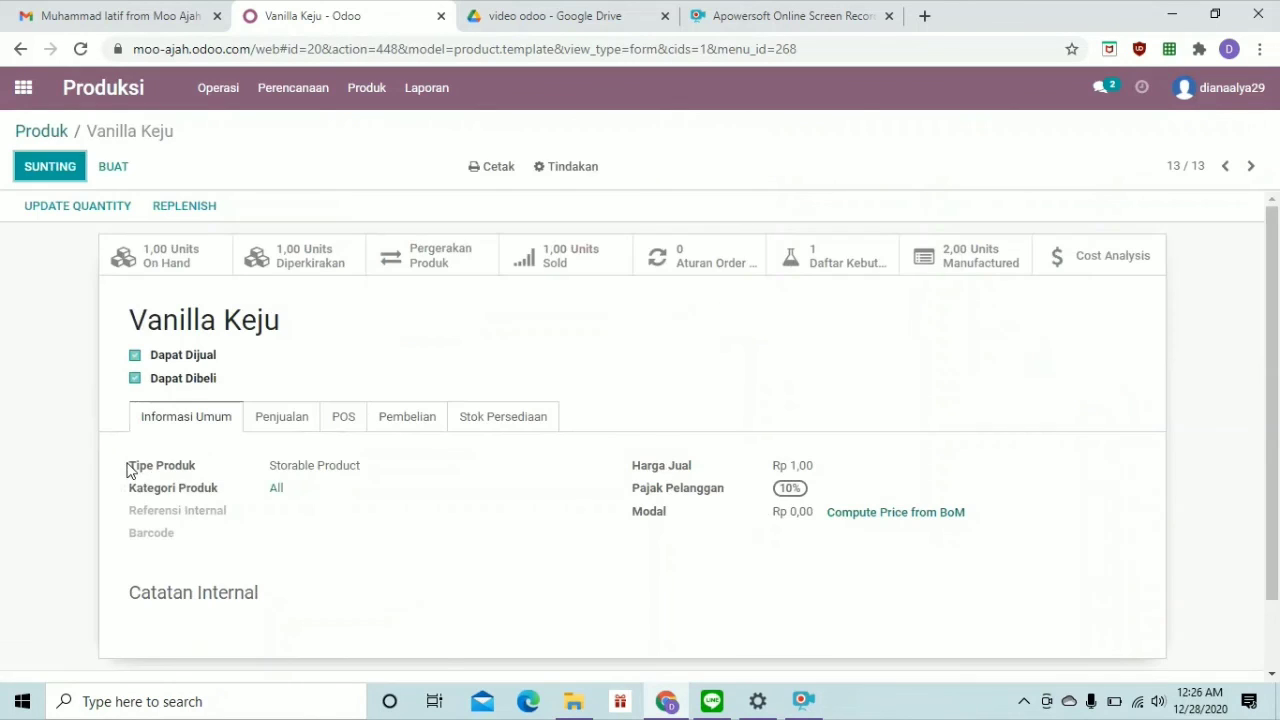
left_click(67, 172)
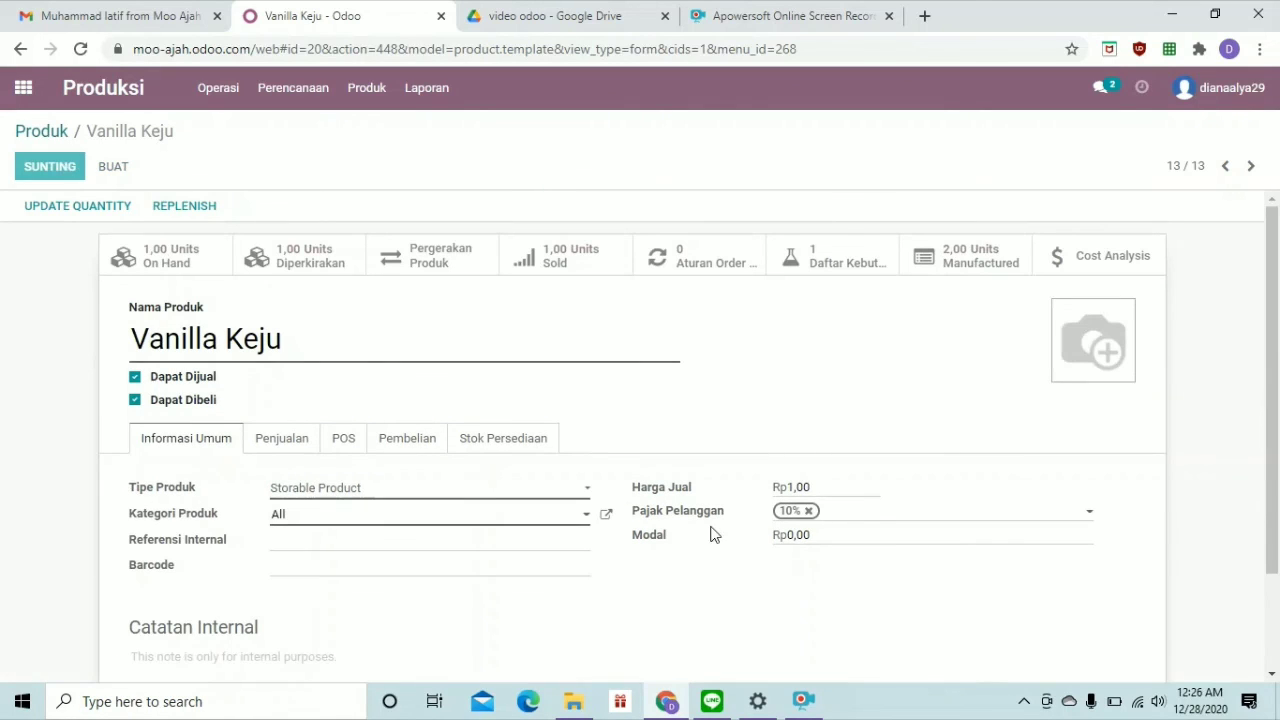
left_click(814, 488)
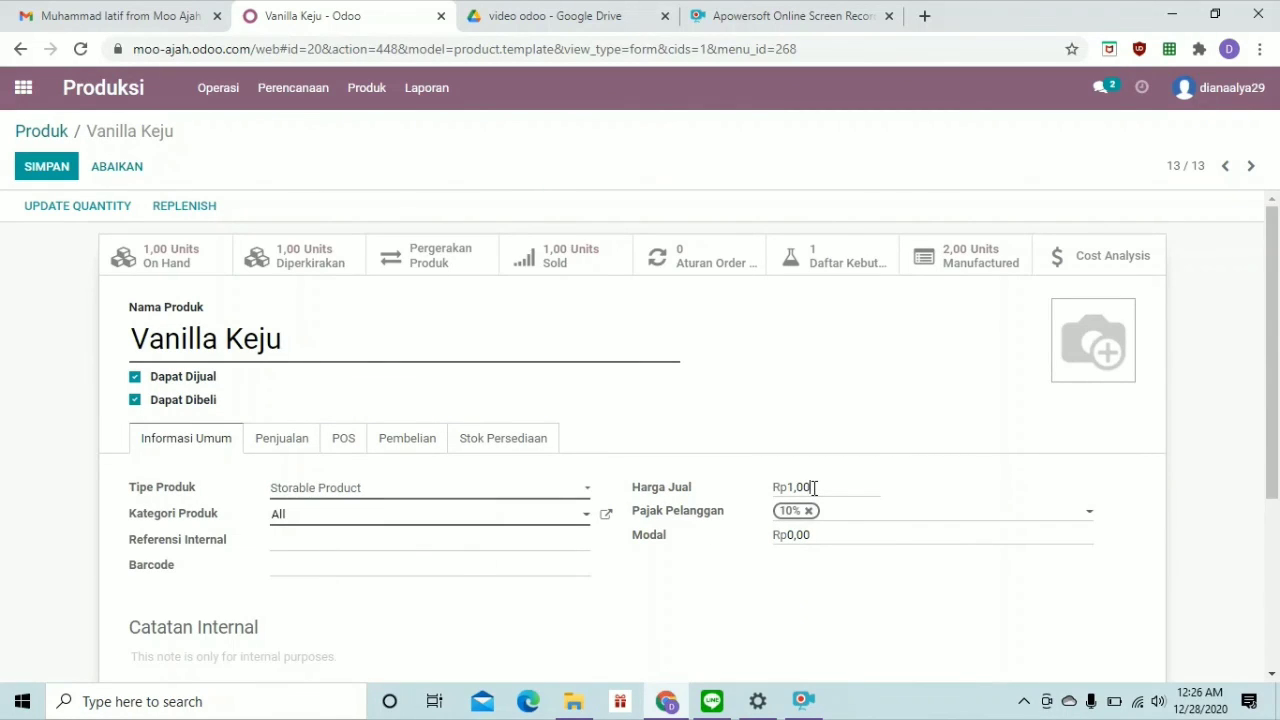
key("BackSpace")
key("BackSpace")
key("BackSpace")
type("0000")
Tick Tersedia di POS, drop the 10% Pembelian tax, save, and return to apps
left_click(341, 432)
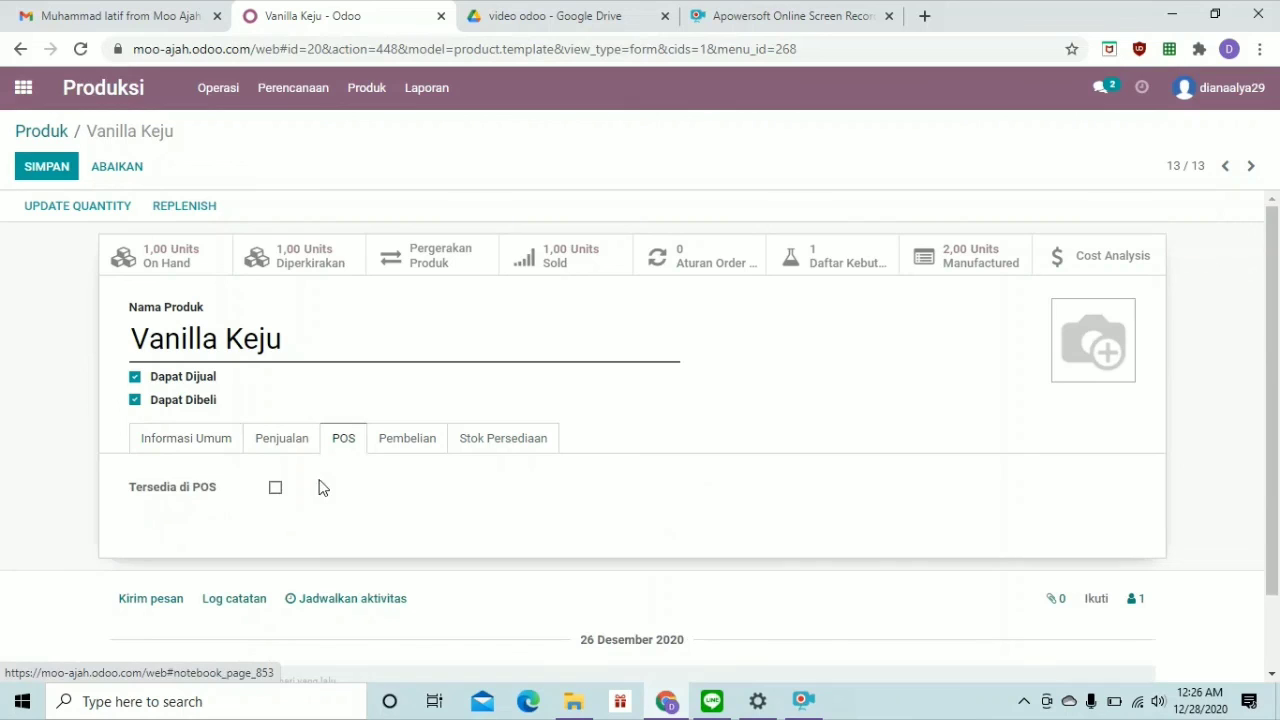
left_click(275, 489)
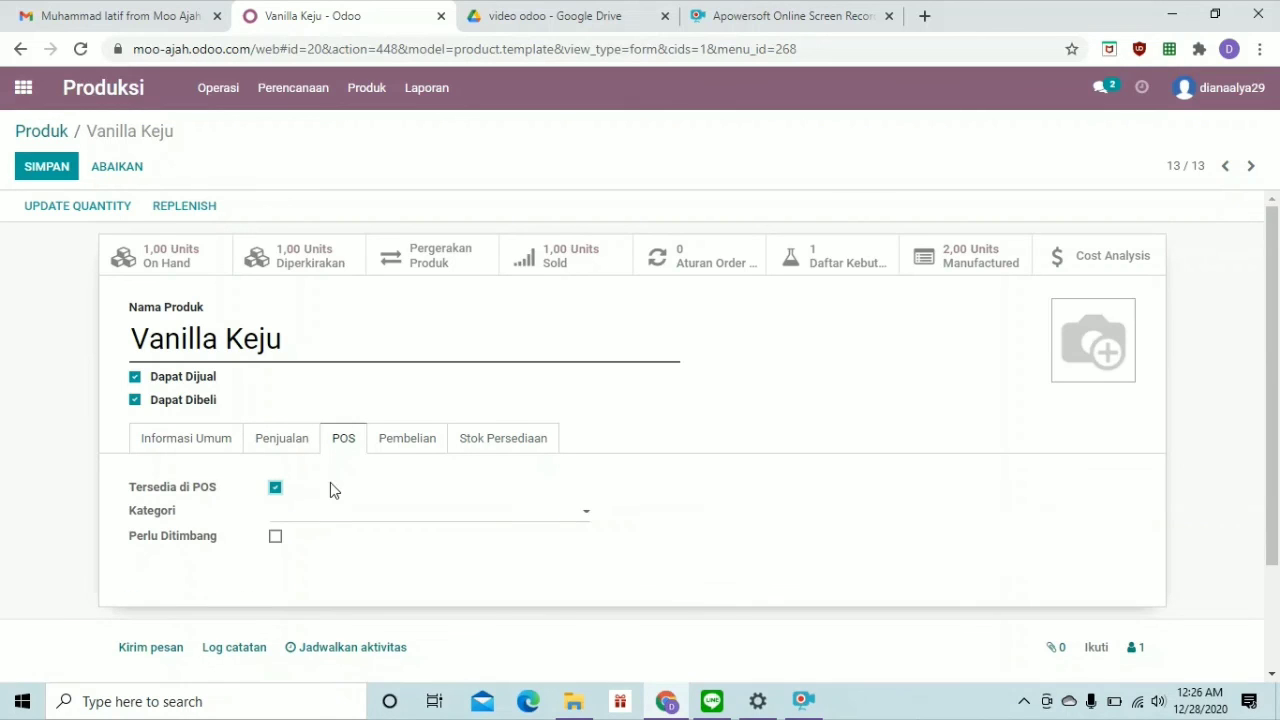
left_click(389, 448)
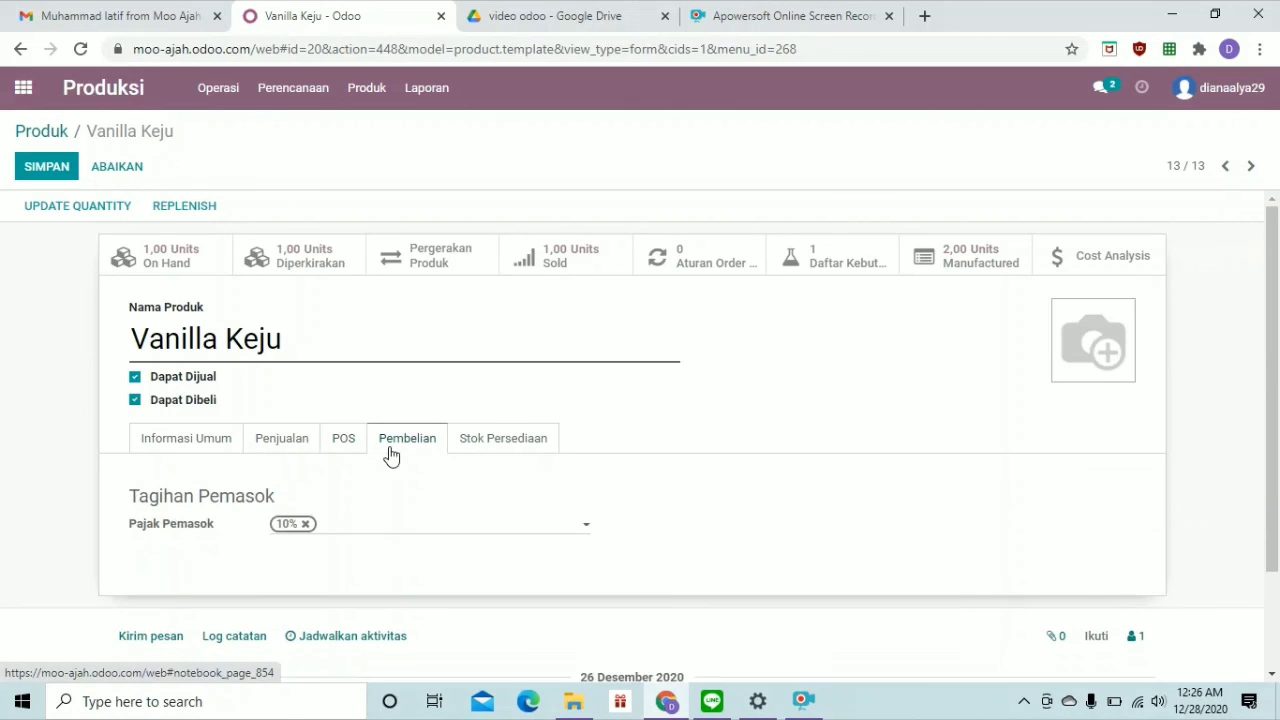
left_click(306, 524)
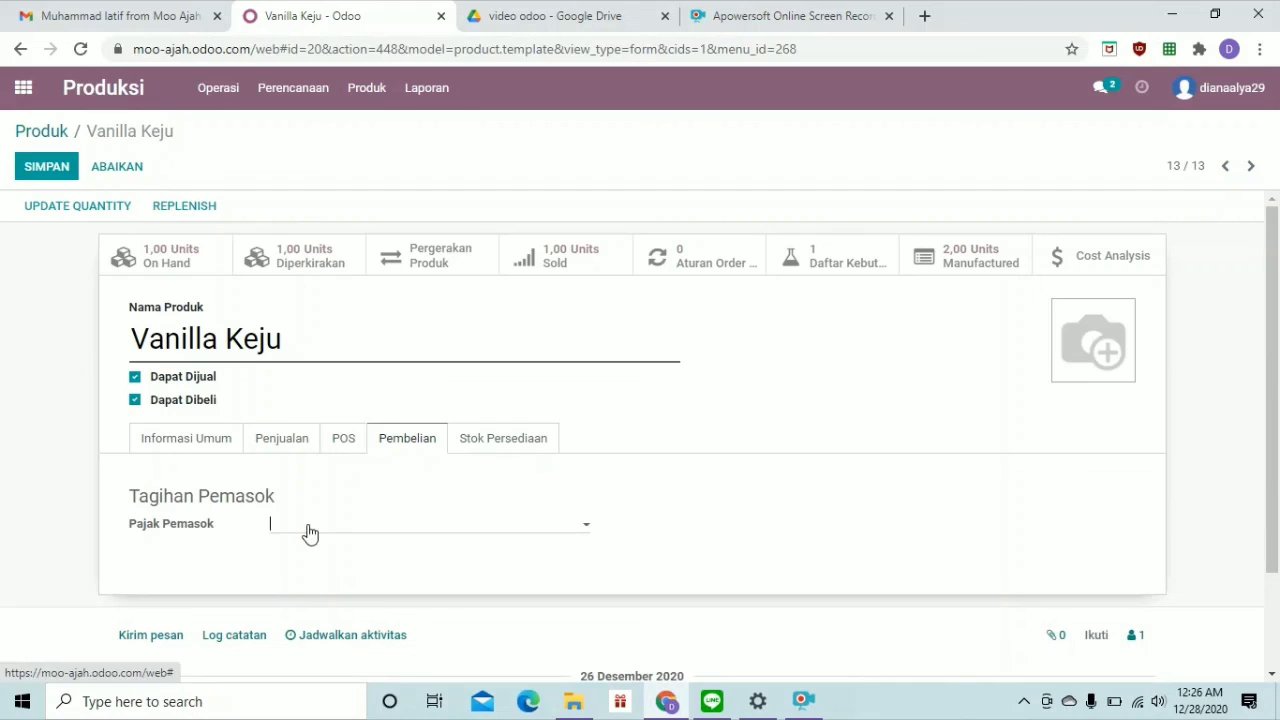
left_click(60, 168)
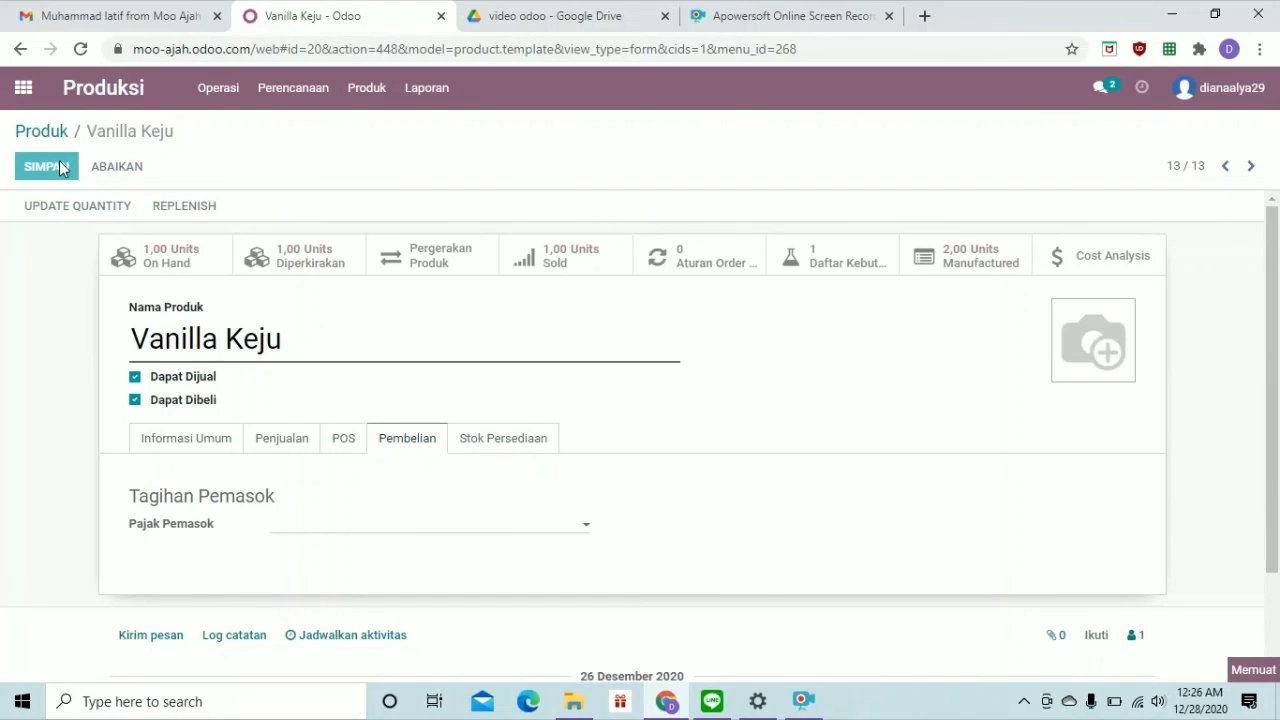
left_click(26, 92)
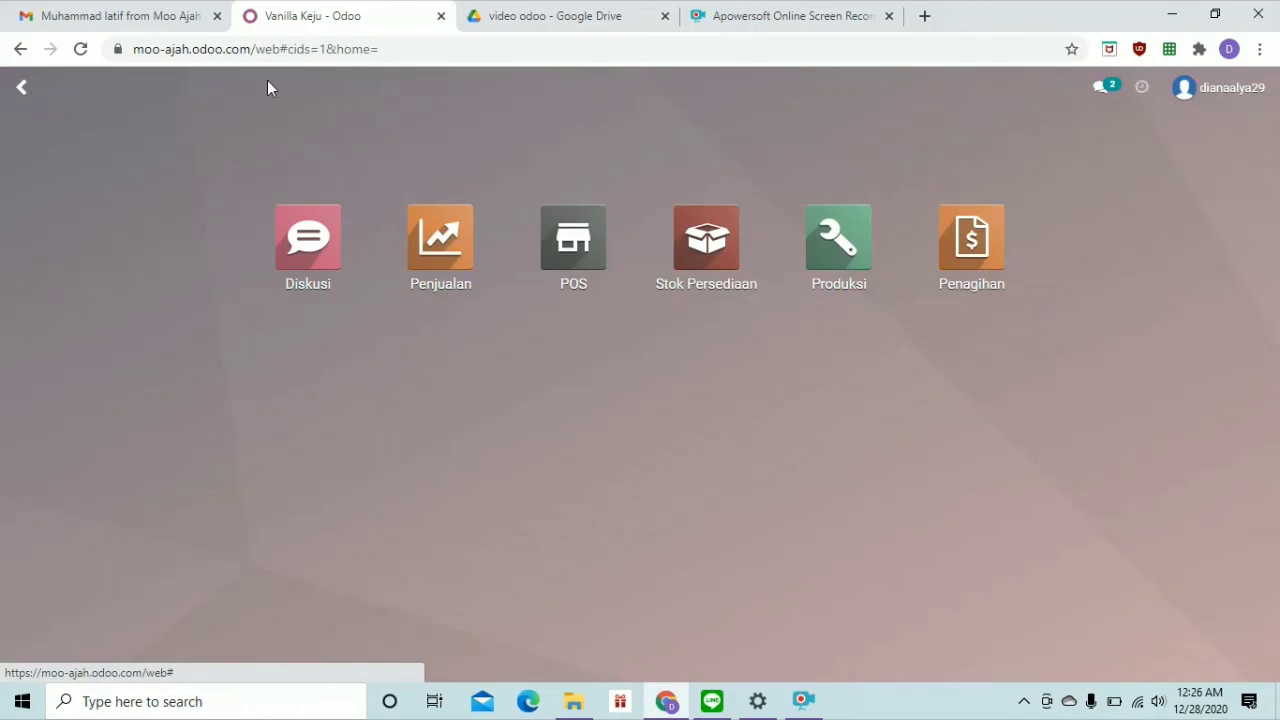
Launch the Point of Sale app and resume the Shop session
left_click(563, 260)
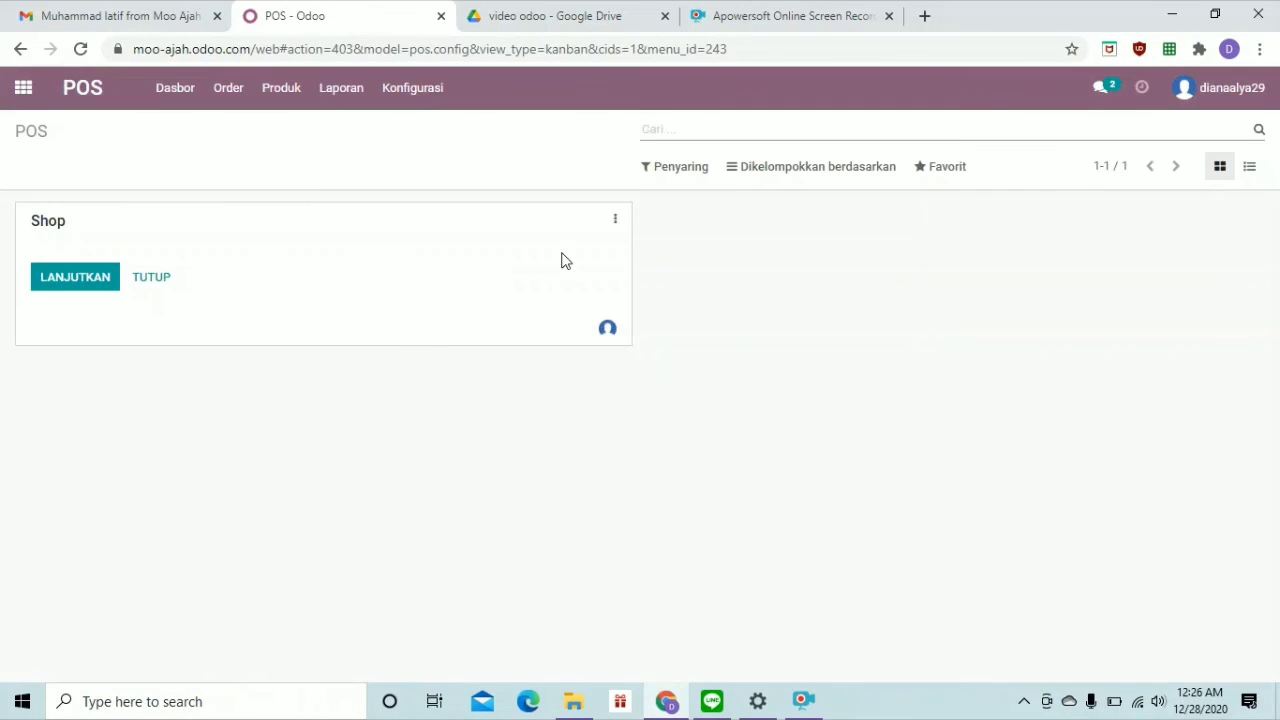
left_click(85, 289)
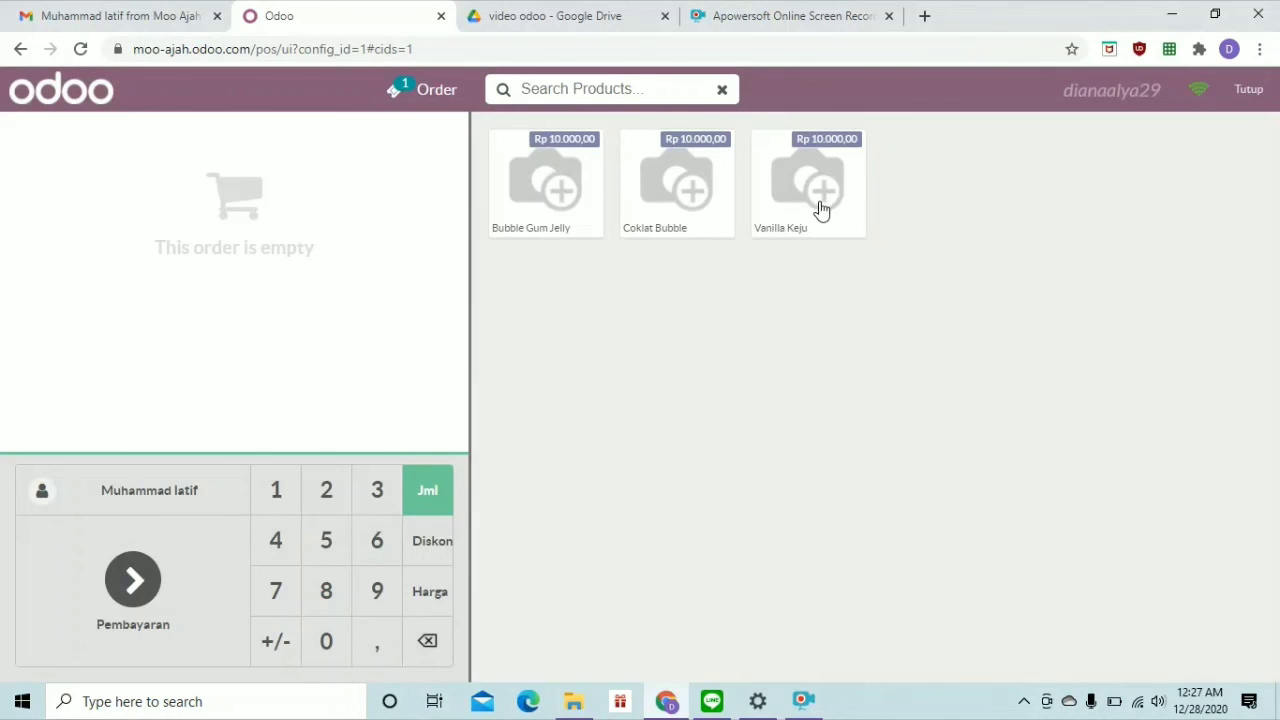
left_click(152, 504)
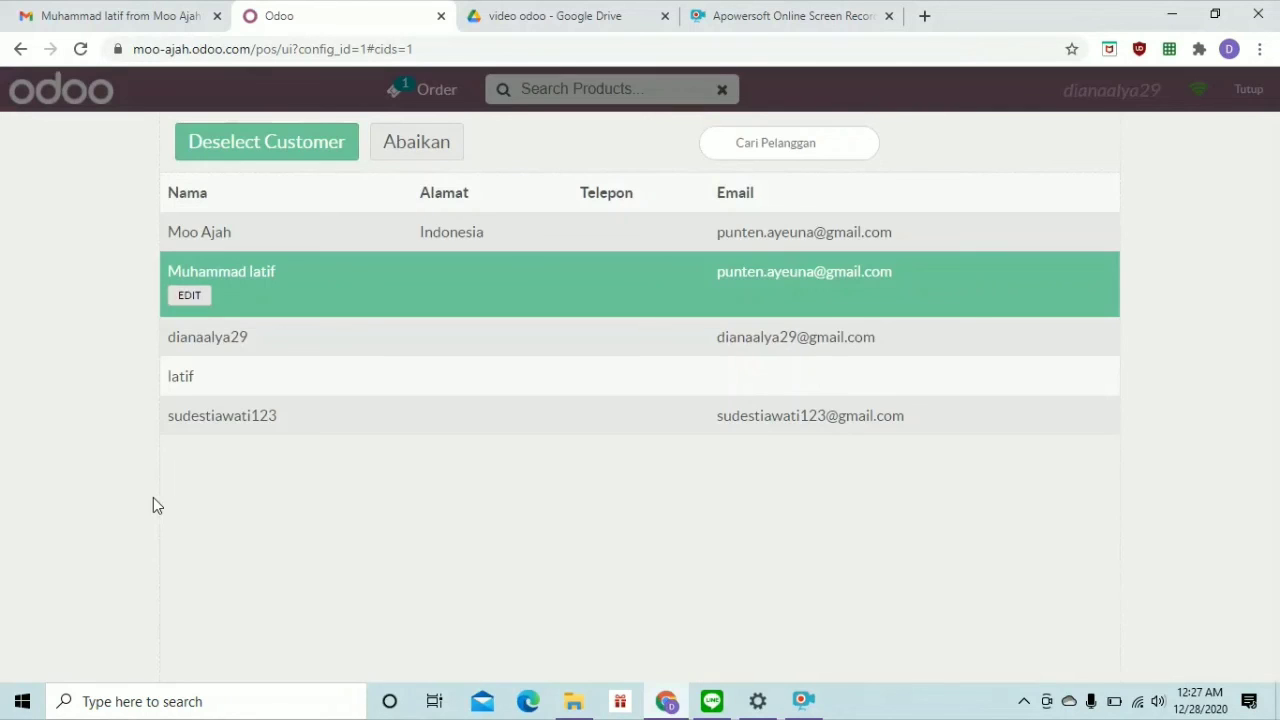
left_click(442, 374)
left_click(397, 274)
left_click(403, 378)
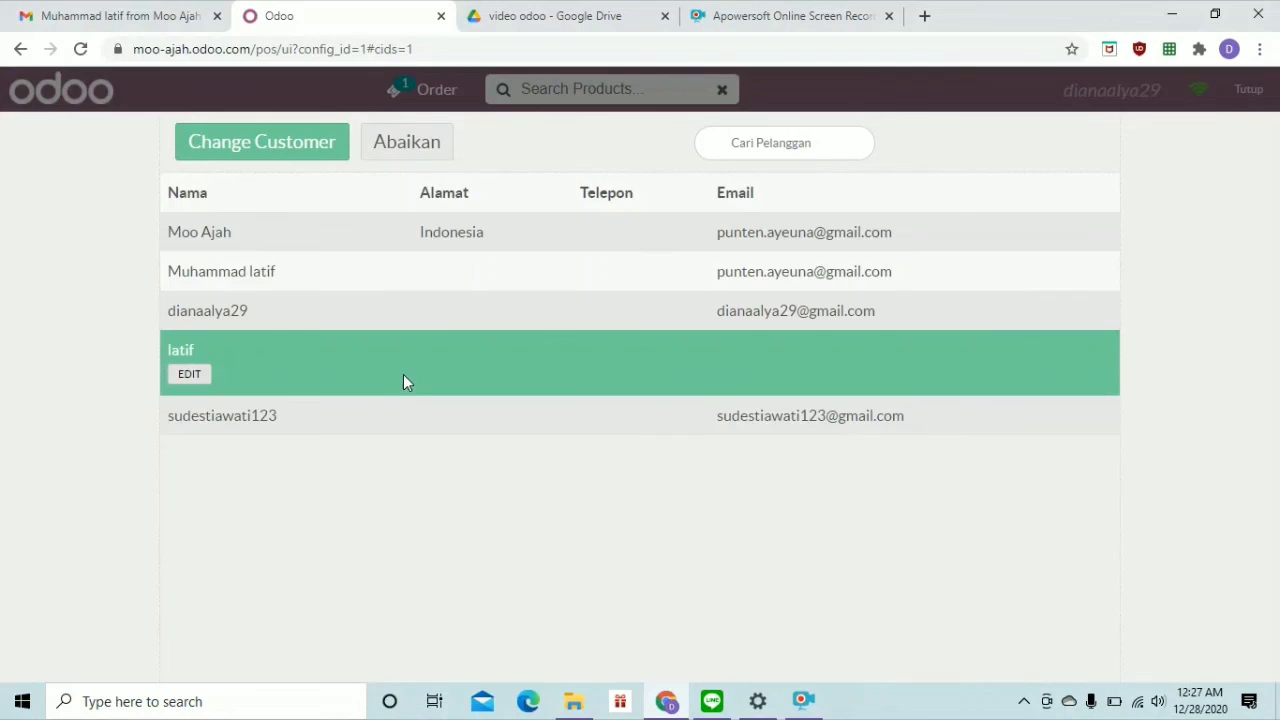
left_click(407, 280)
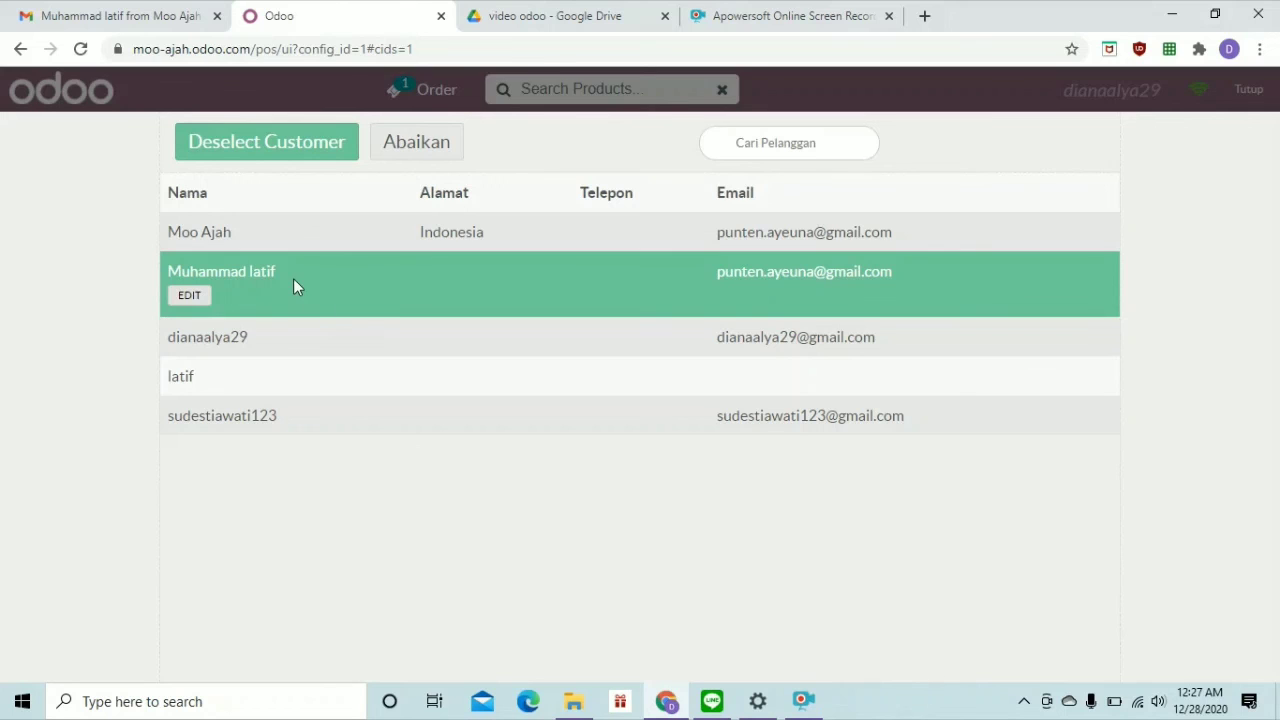
left_click(434, 156)
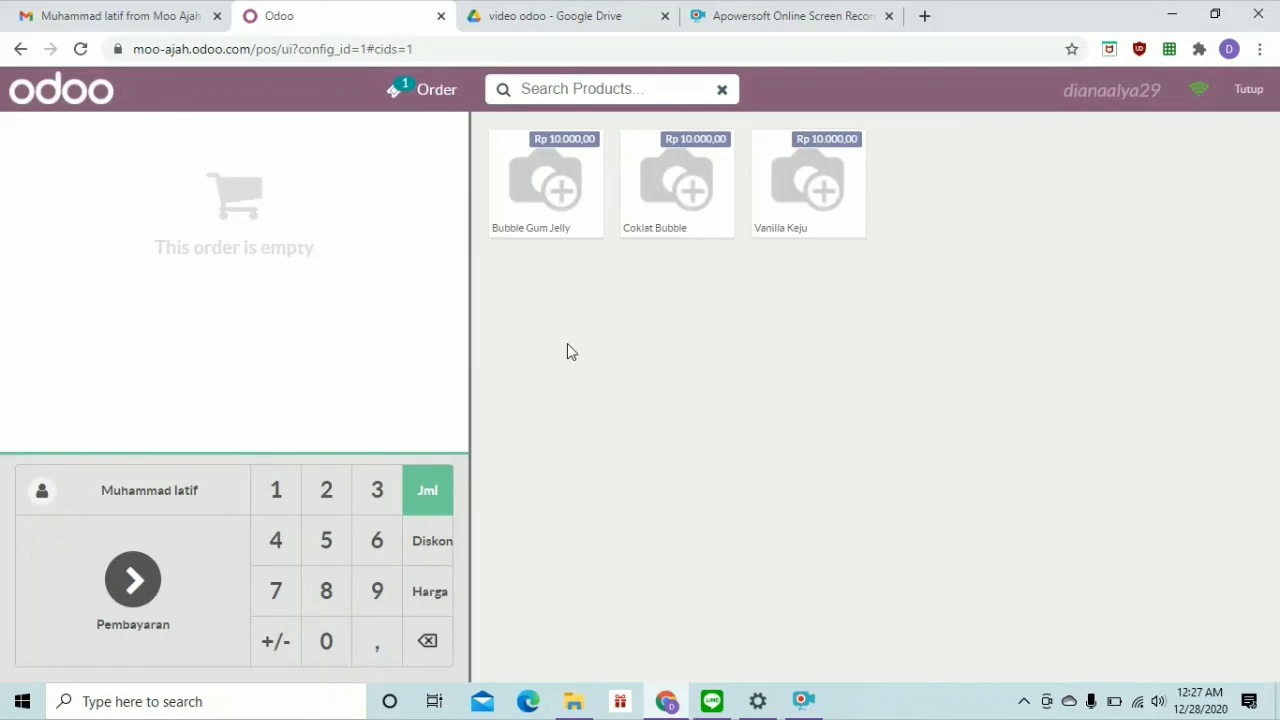
Ring up 2 Coklat Bubble, 1 Bubble Gum Jelly and 1 Vanilla Keju (Rp 44.000) and go to payment
left_click(668, 188)
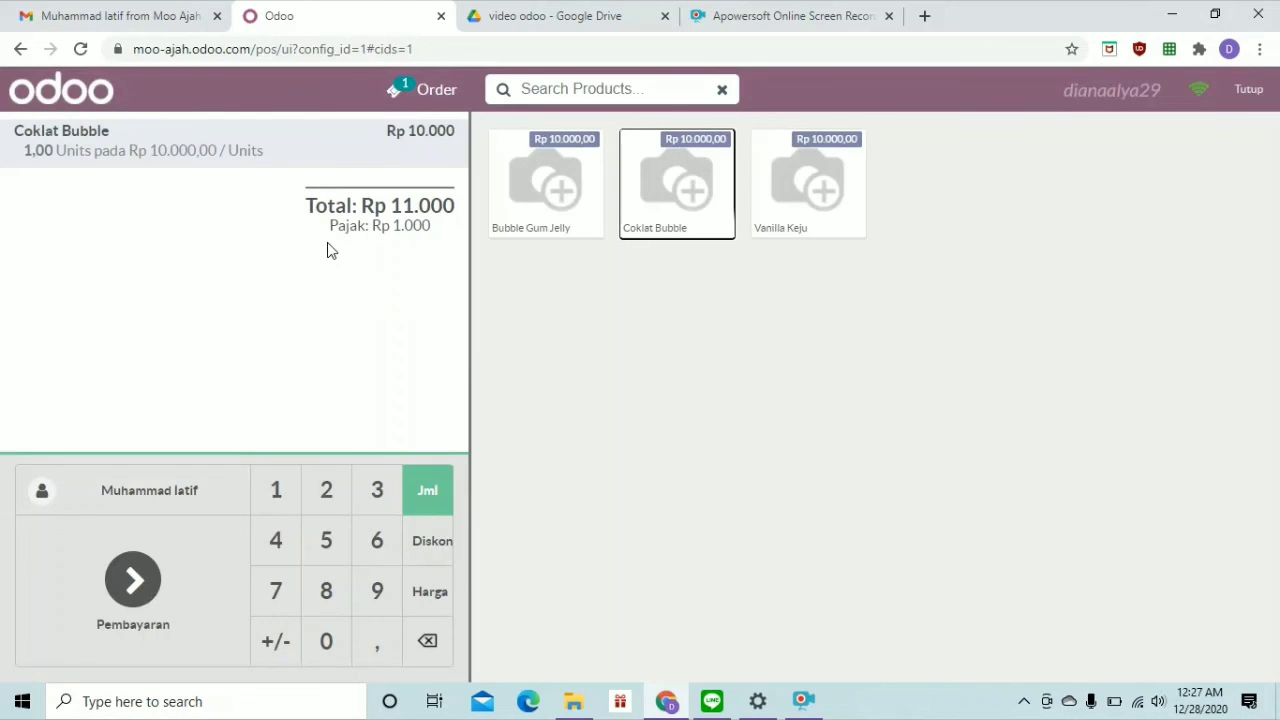
left_click(677, 200)
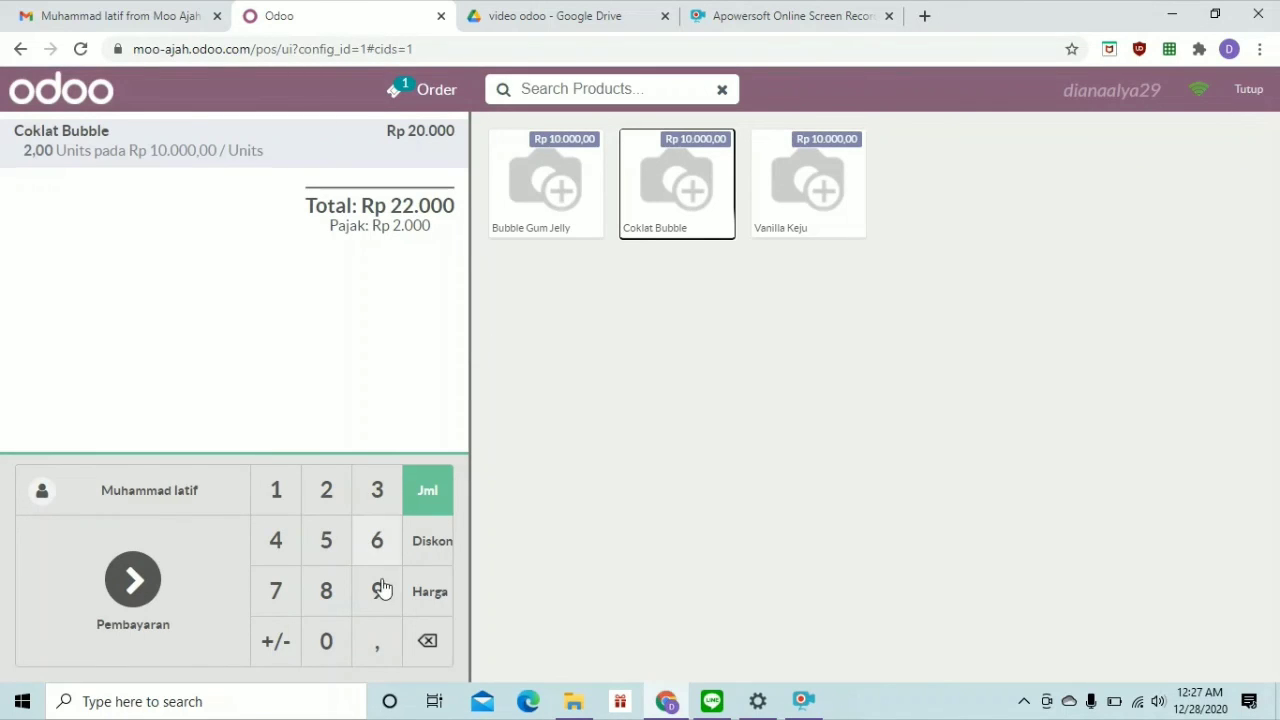
left_click(430, 641)
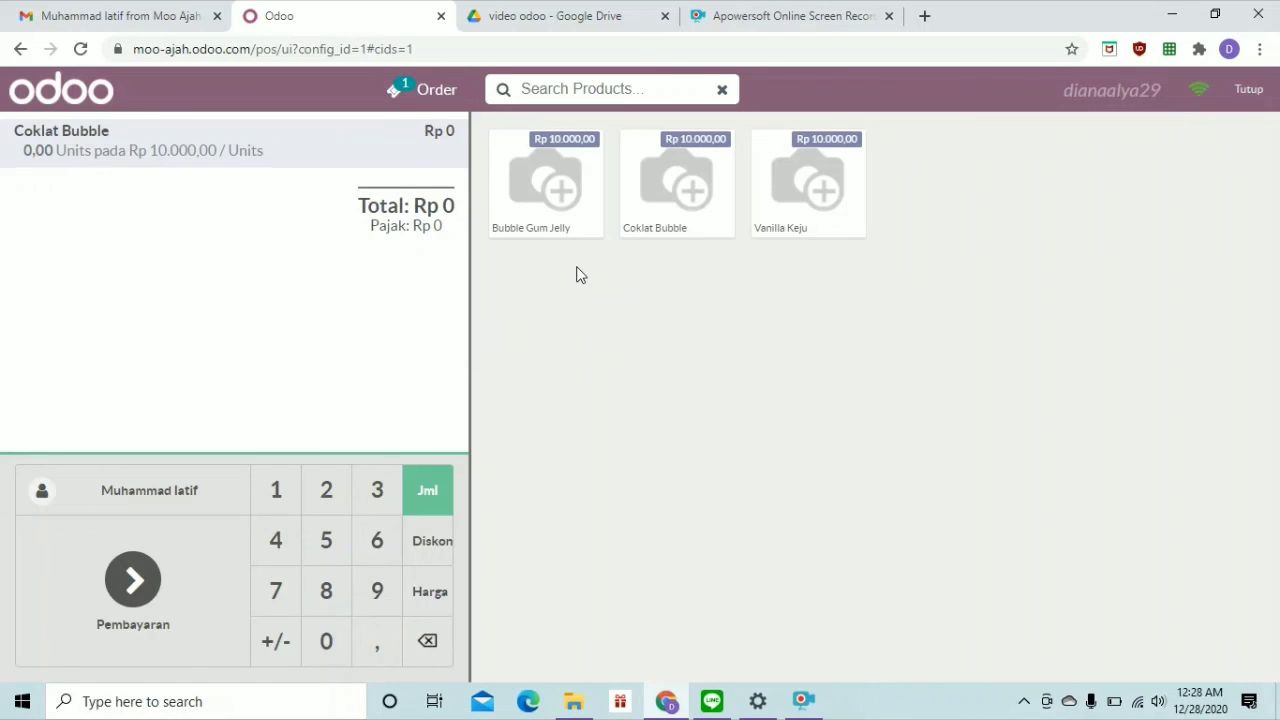
left_click(551, 185)
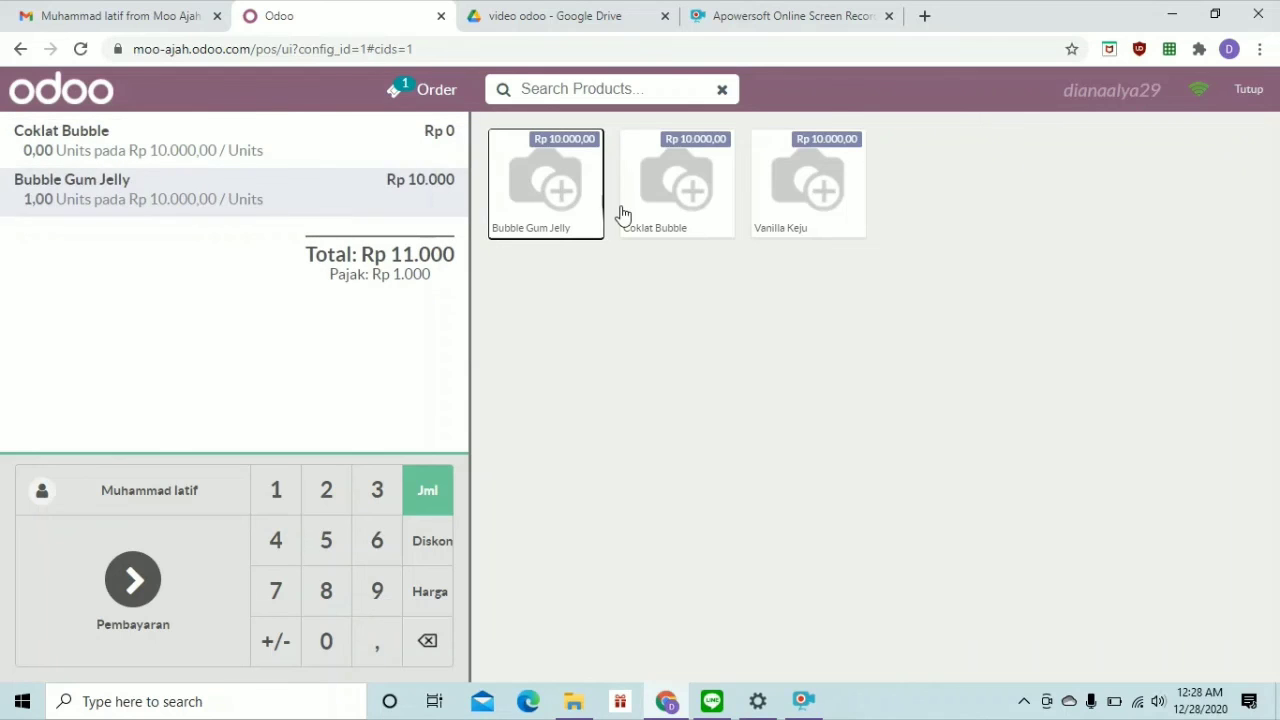
left_click(686, 196)
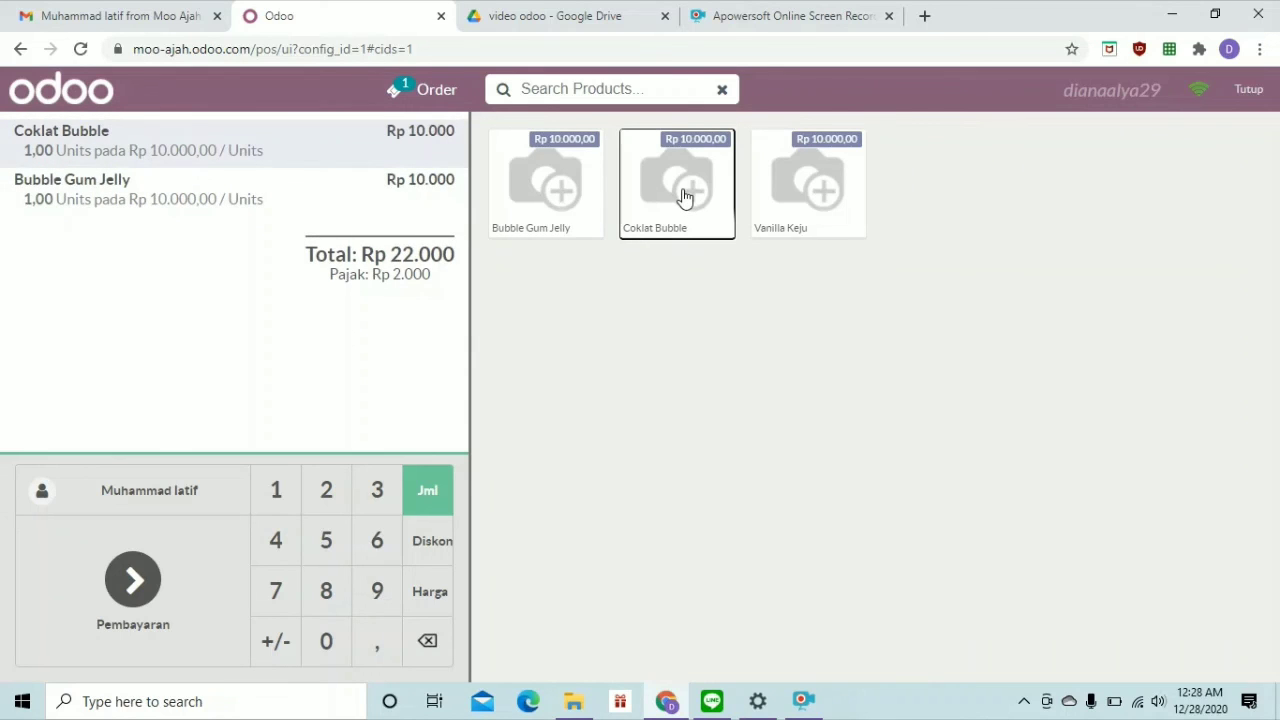
left_click(686, 196)
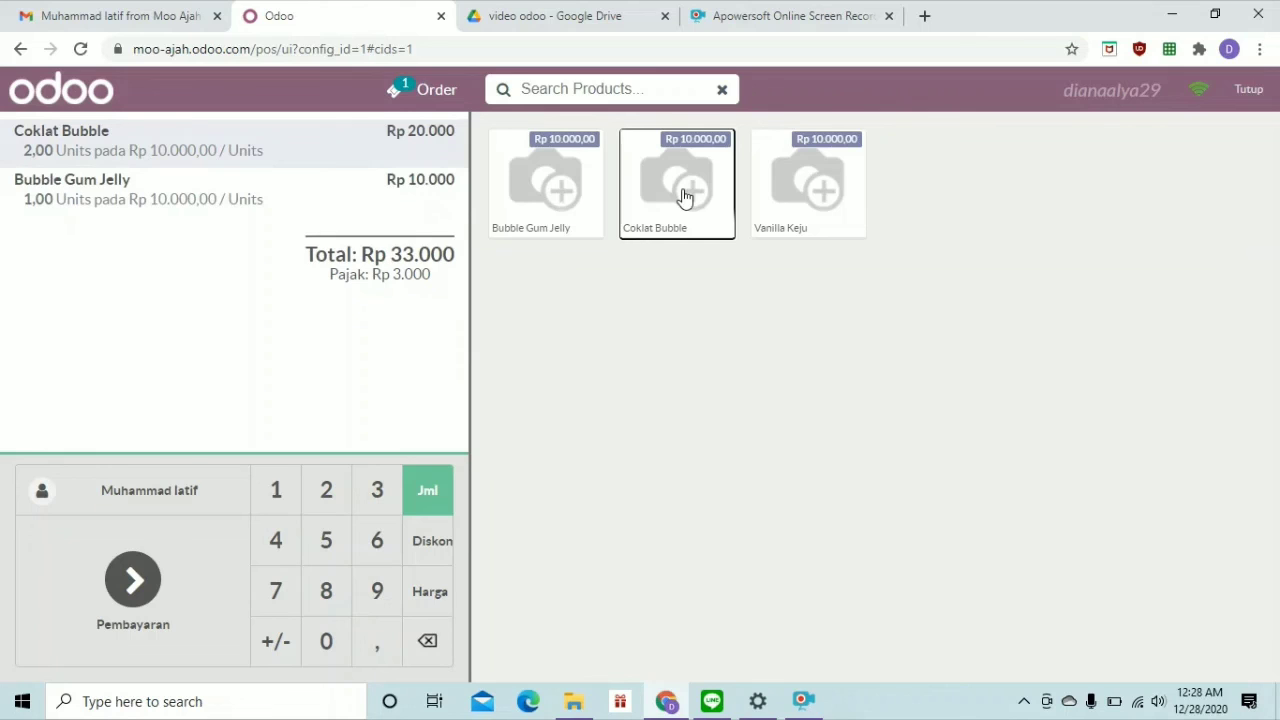
left_click(832, 218)
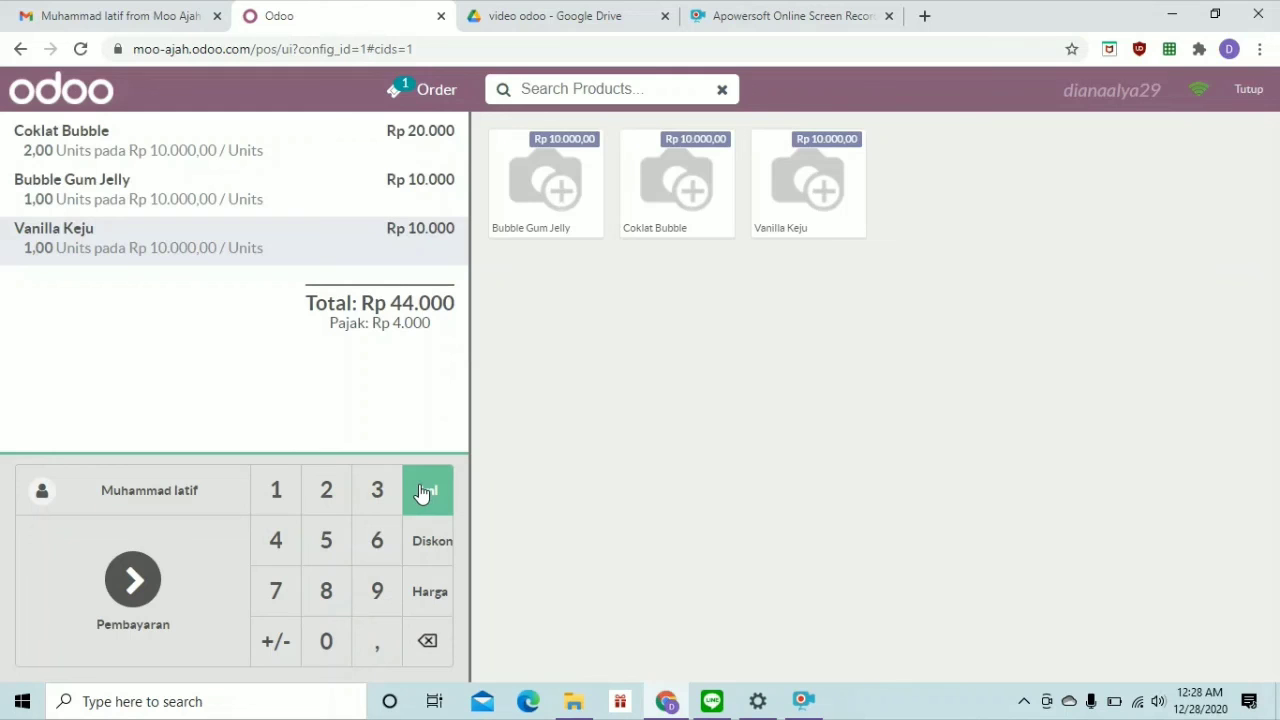
left_click(137, 578)
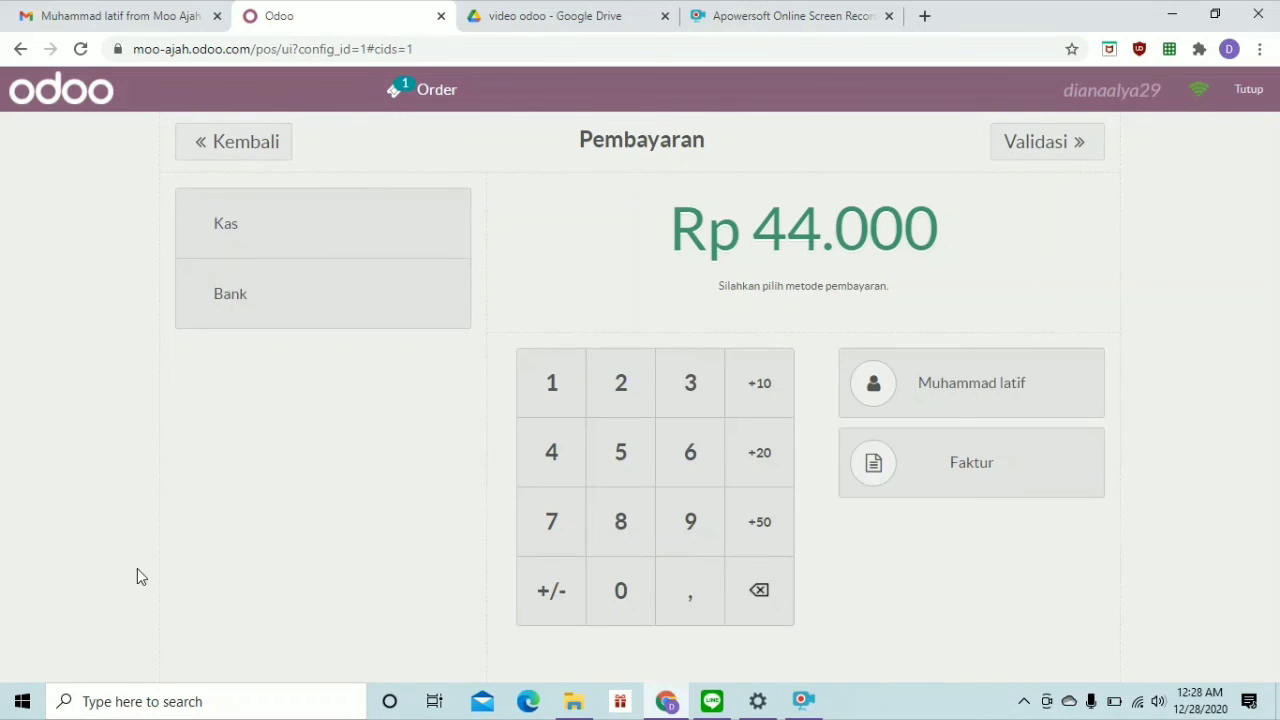
Pay Rp 44.000 with Kas, validate, print the receipt, and start a new order
left_click(307, 233)
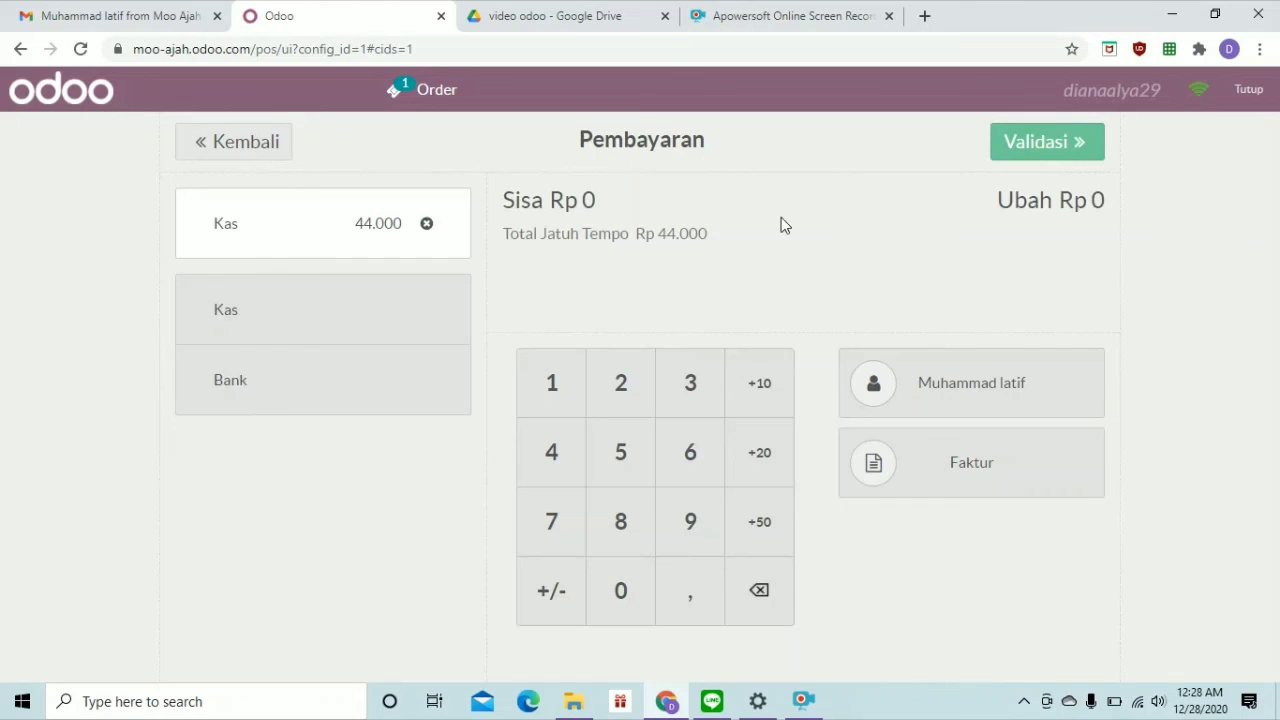
left_click(1065, 155)
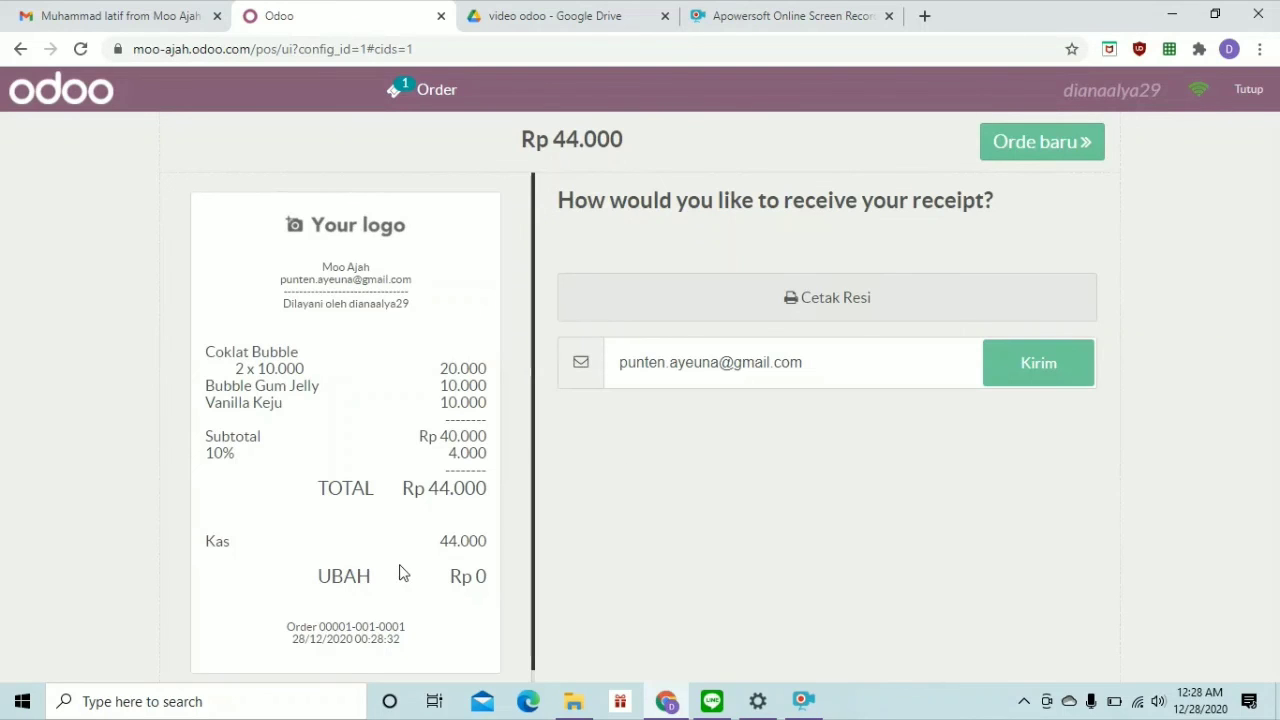
left_click(808, 300)
left_click(1035, 141)
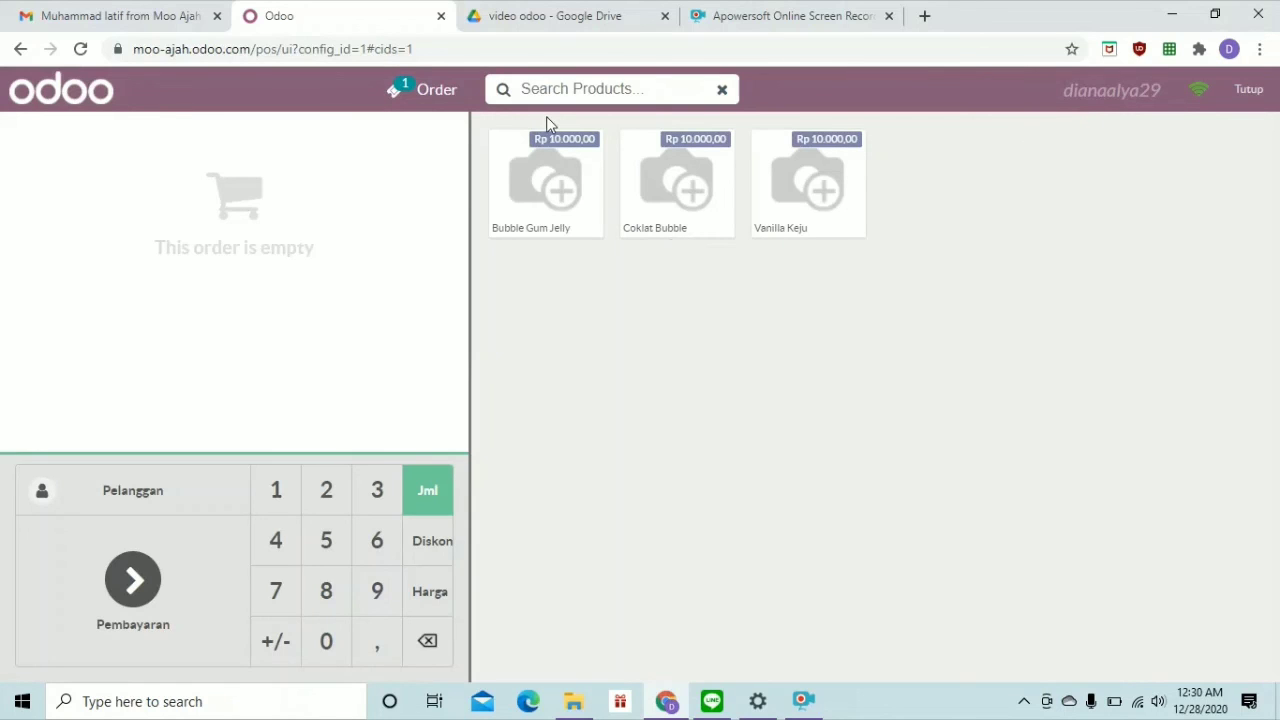
Sell one Bubble Gum Jelly to a selected customer, paying Rp 11.000 by Bank, and validate
left_click(576, 192)
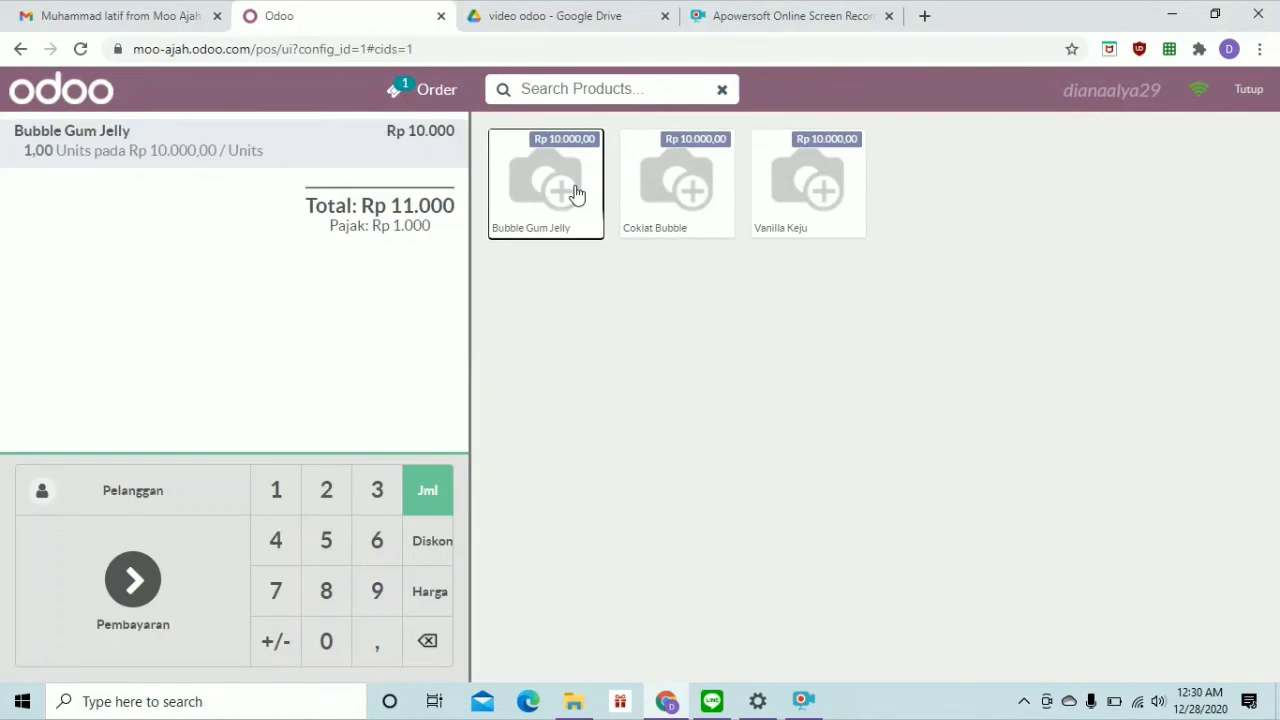
left_click(128, 505)
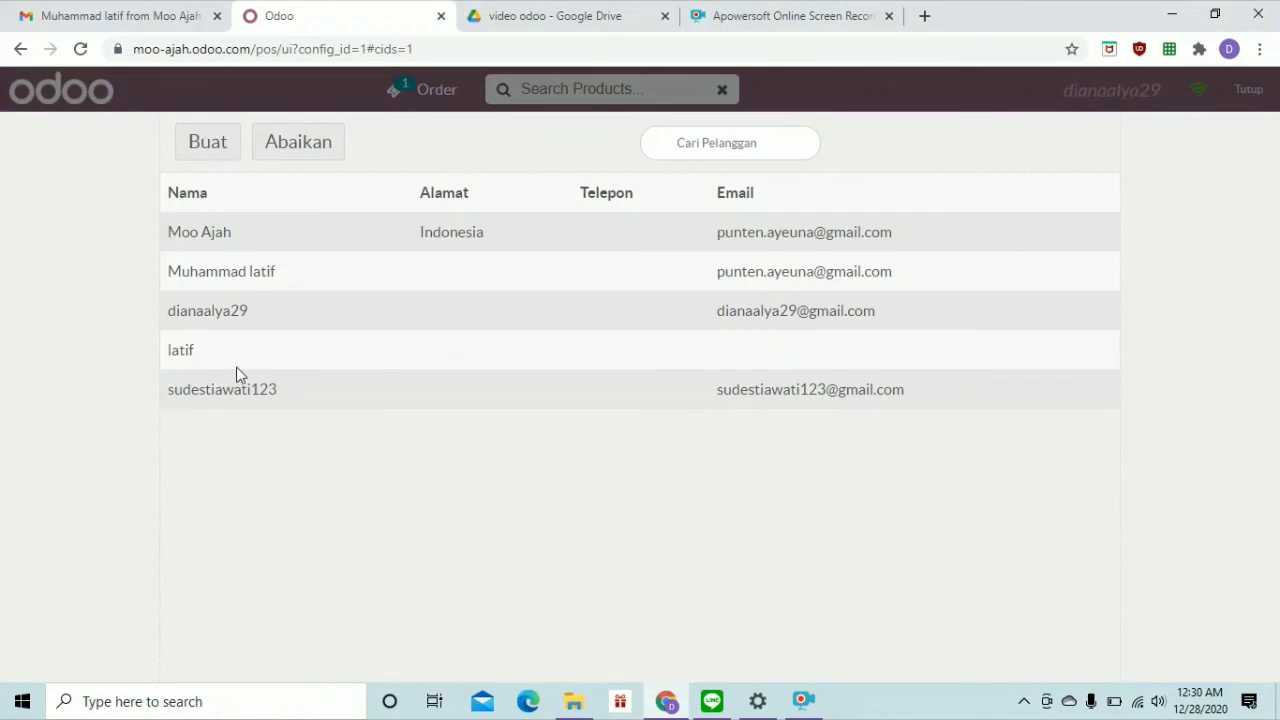
left_click(239, 388)
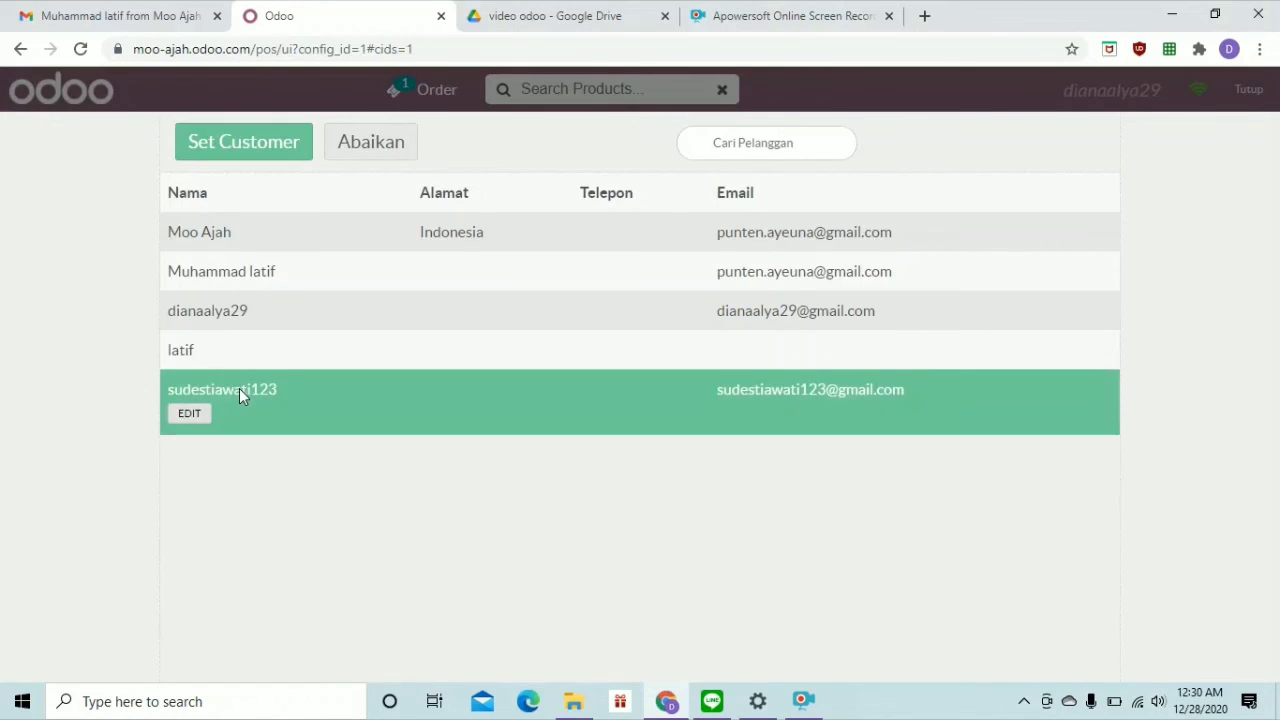
left_click(249, 146)
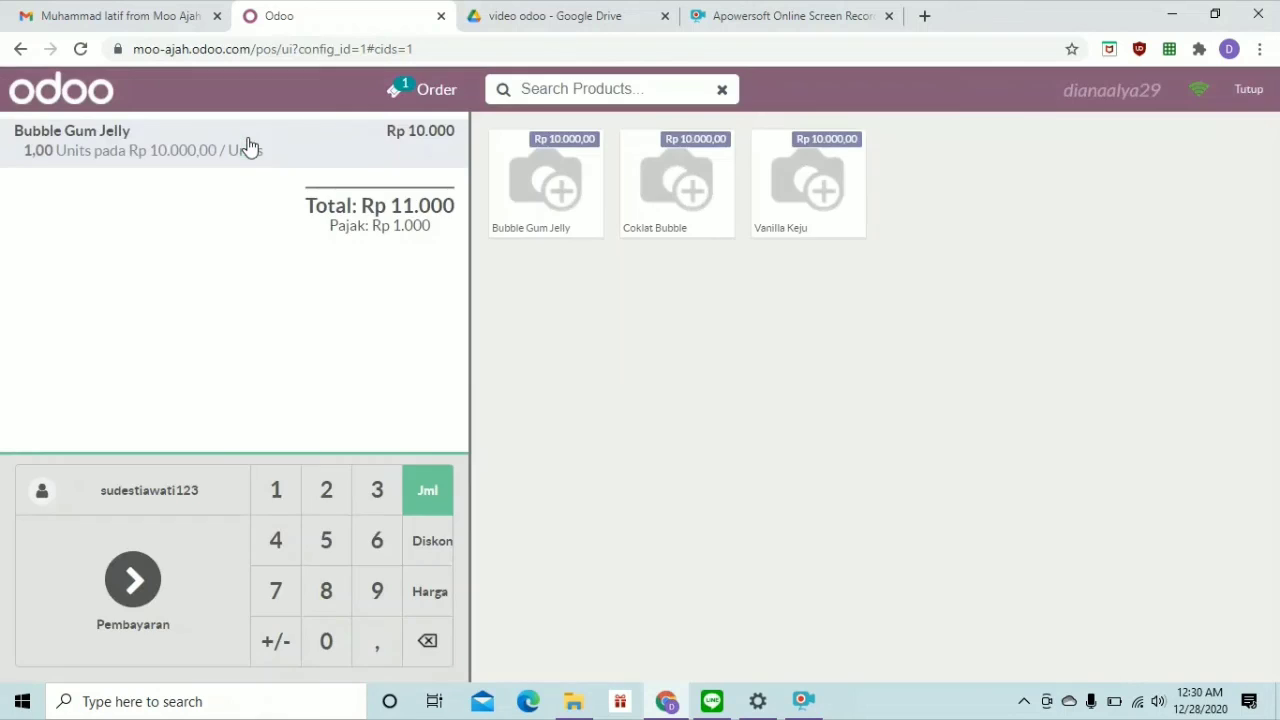
left_click(122, 563)
left_click(265, 313)
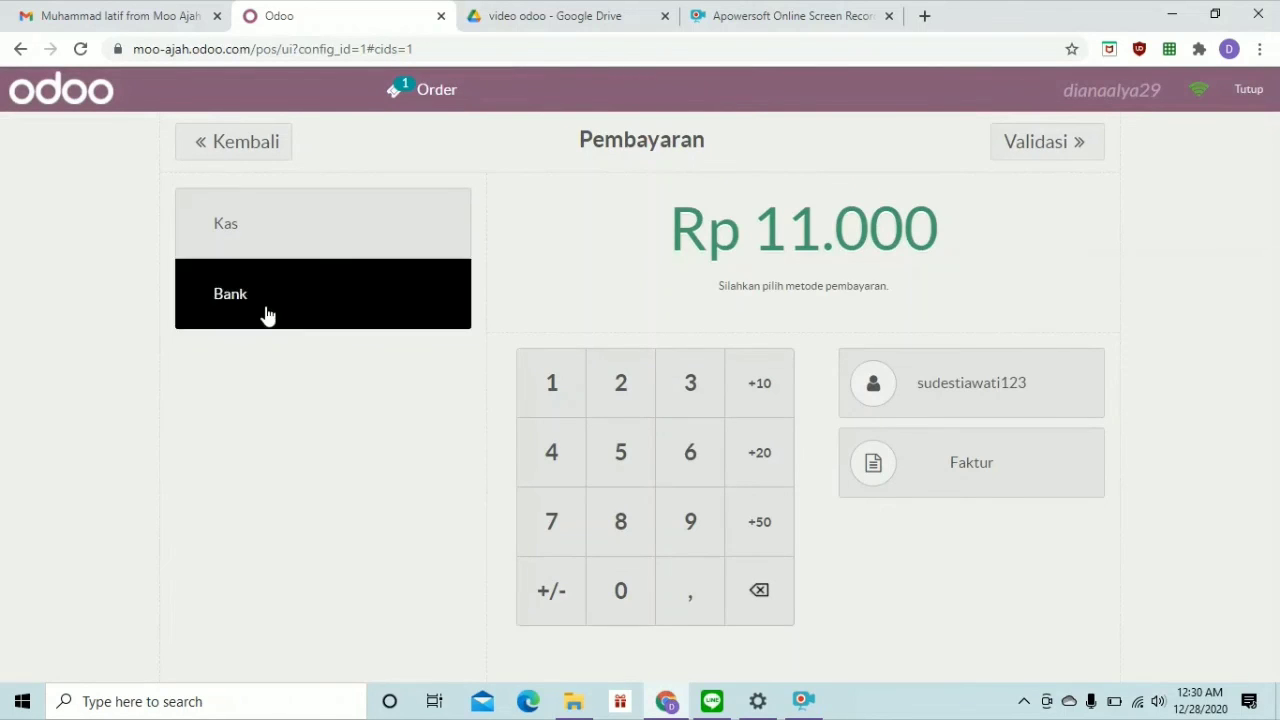
left_click(1044, 160)
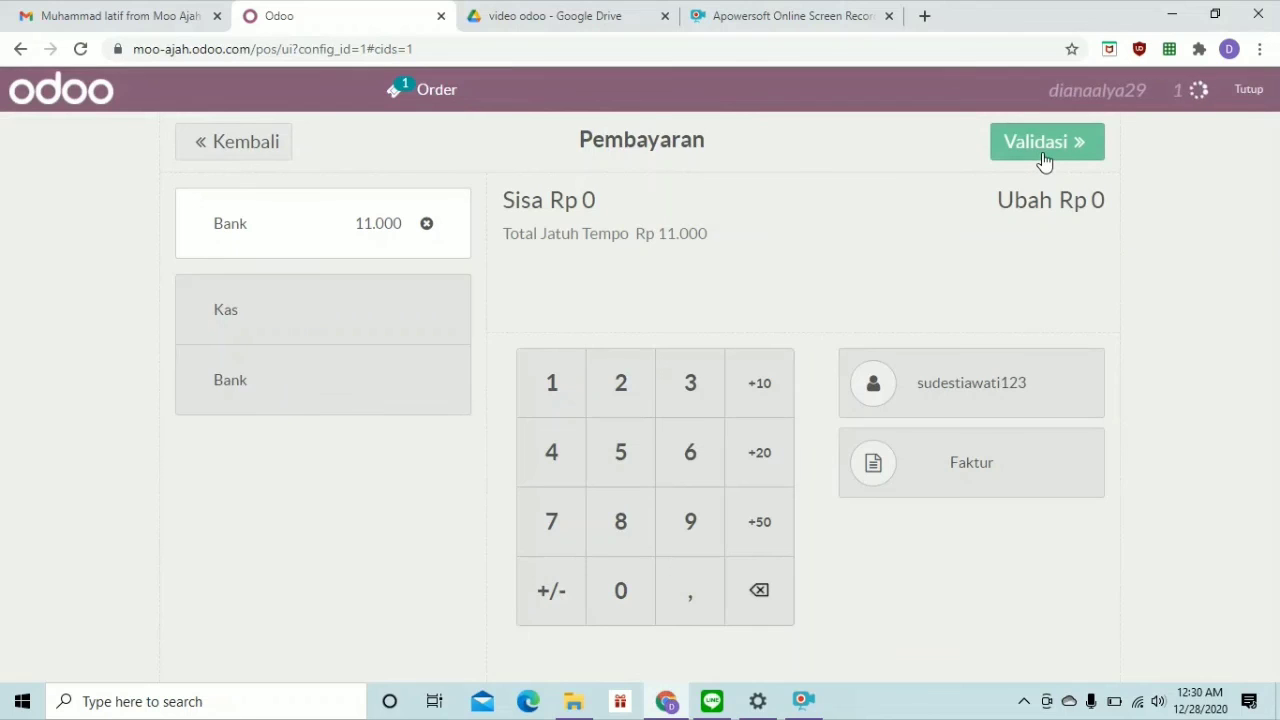